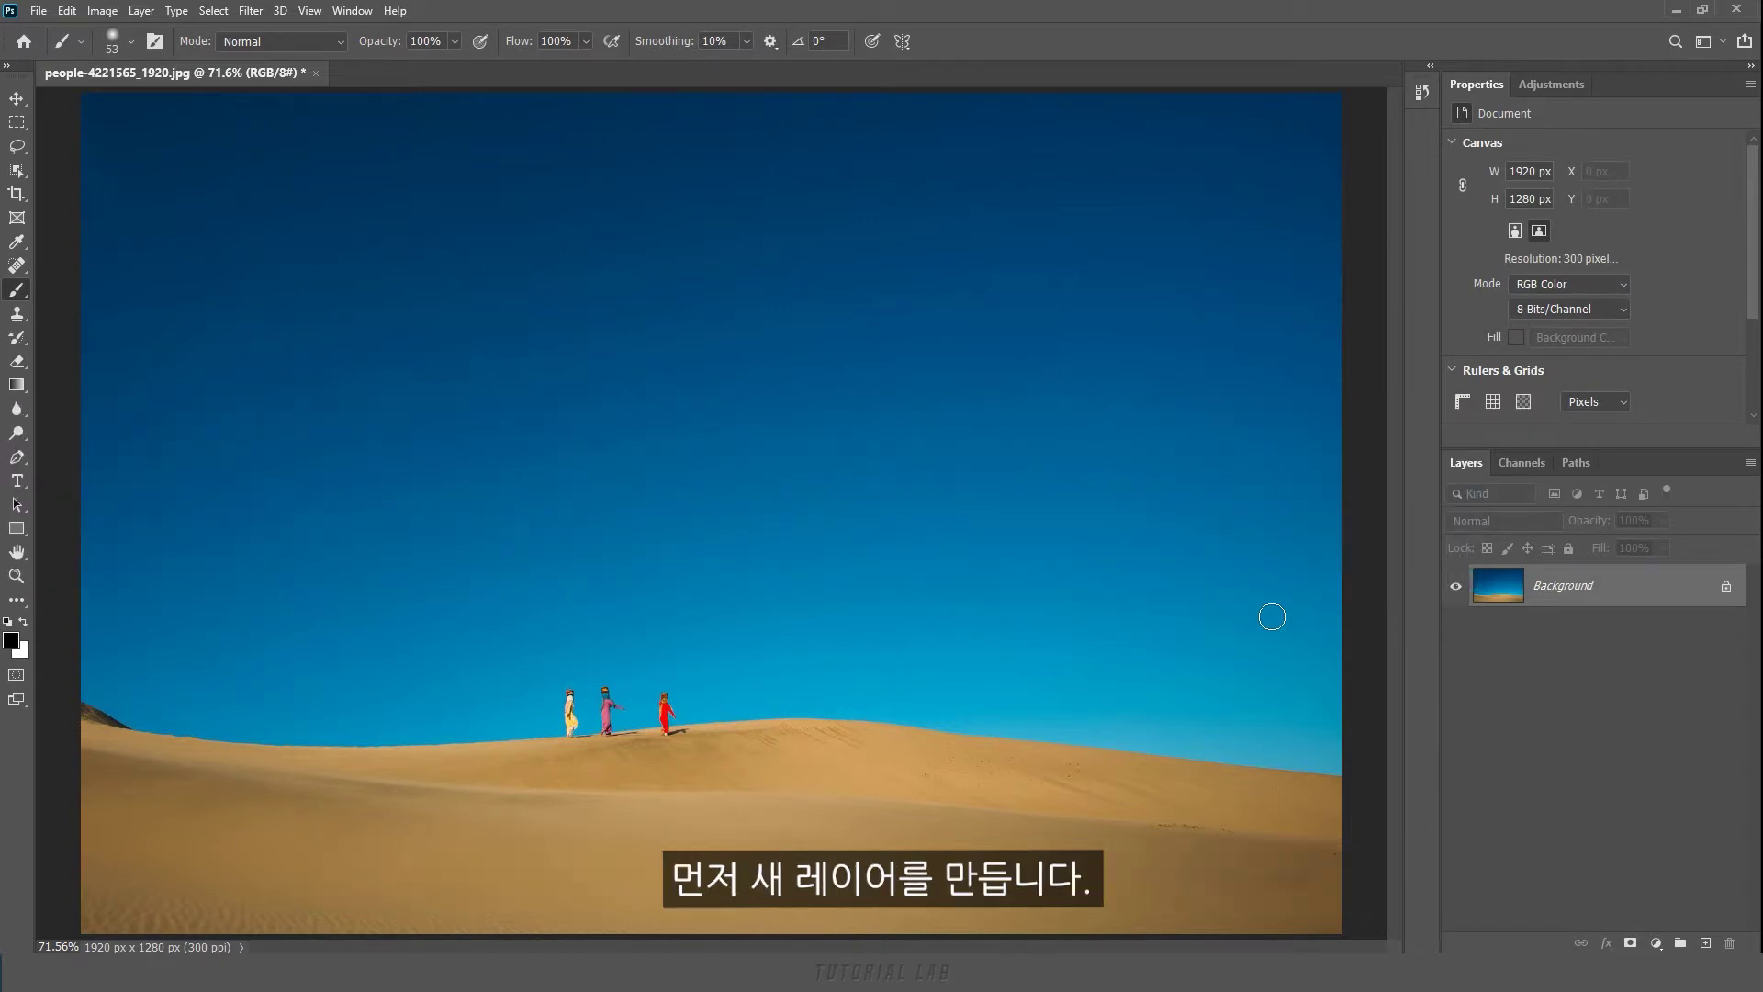
Step: Add an empty Layer 1 above the desert photo's Background layer
left_click(1710, 943)
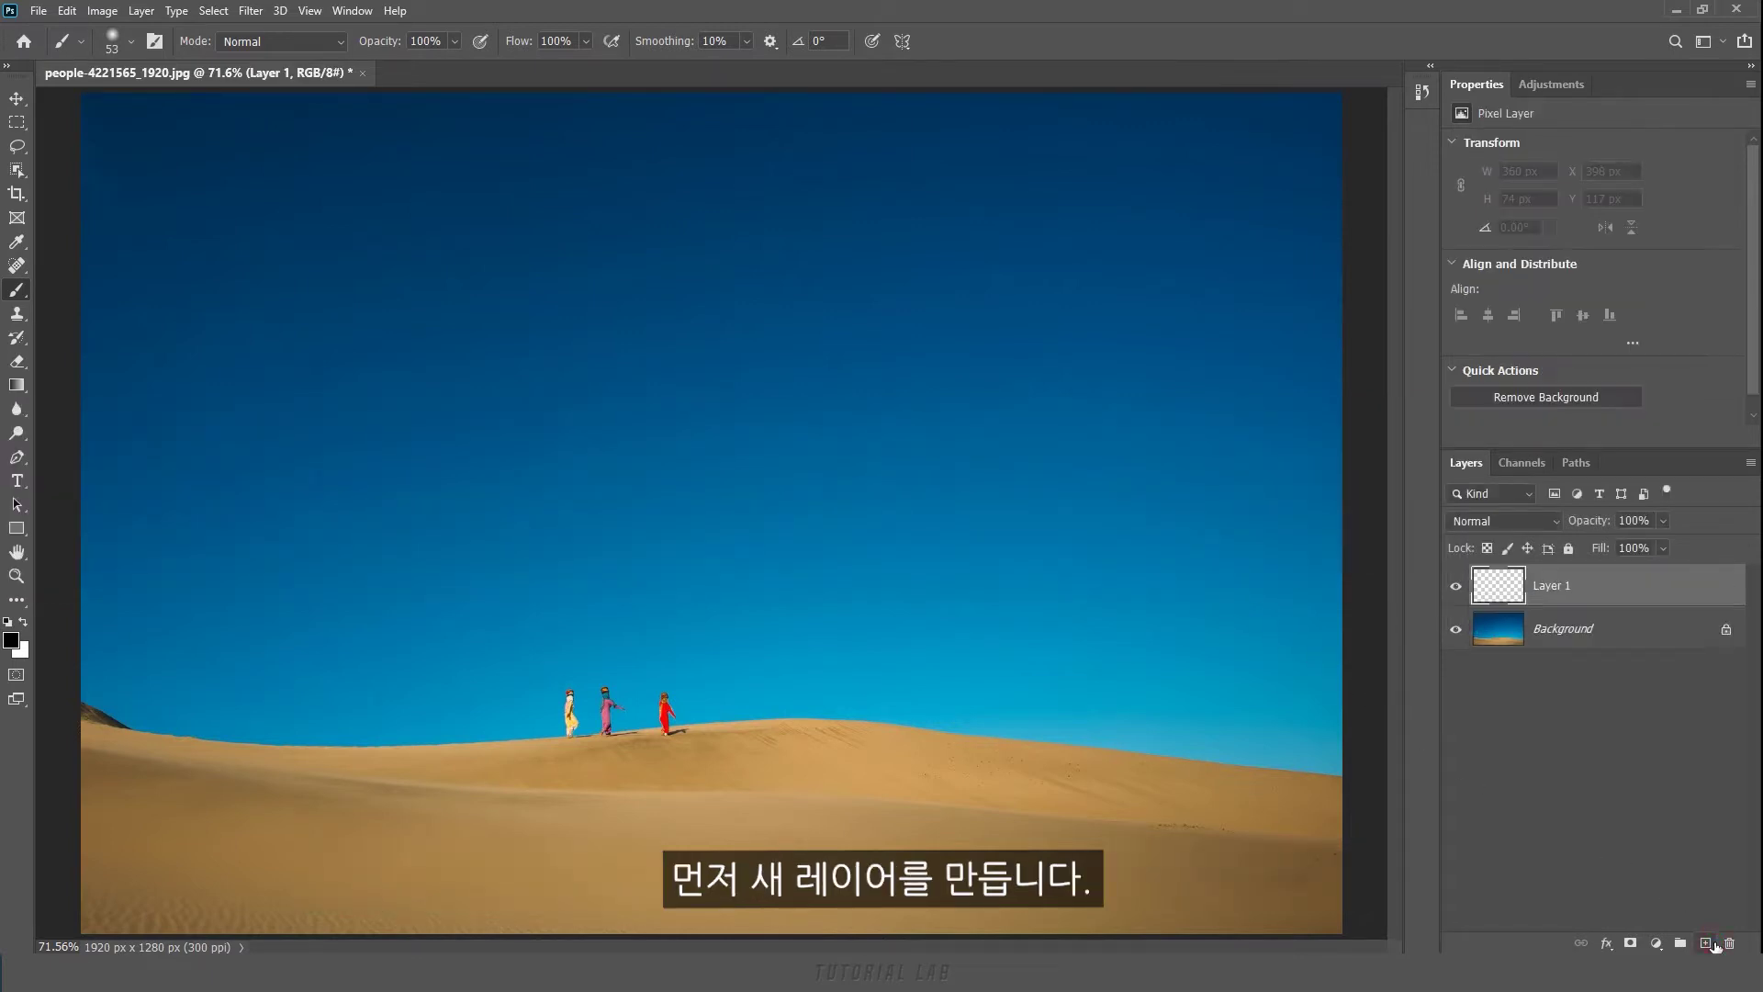
Step: Select the whole canvas on Layer 1 and bring up the brush tool group
key("ctrl+a")
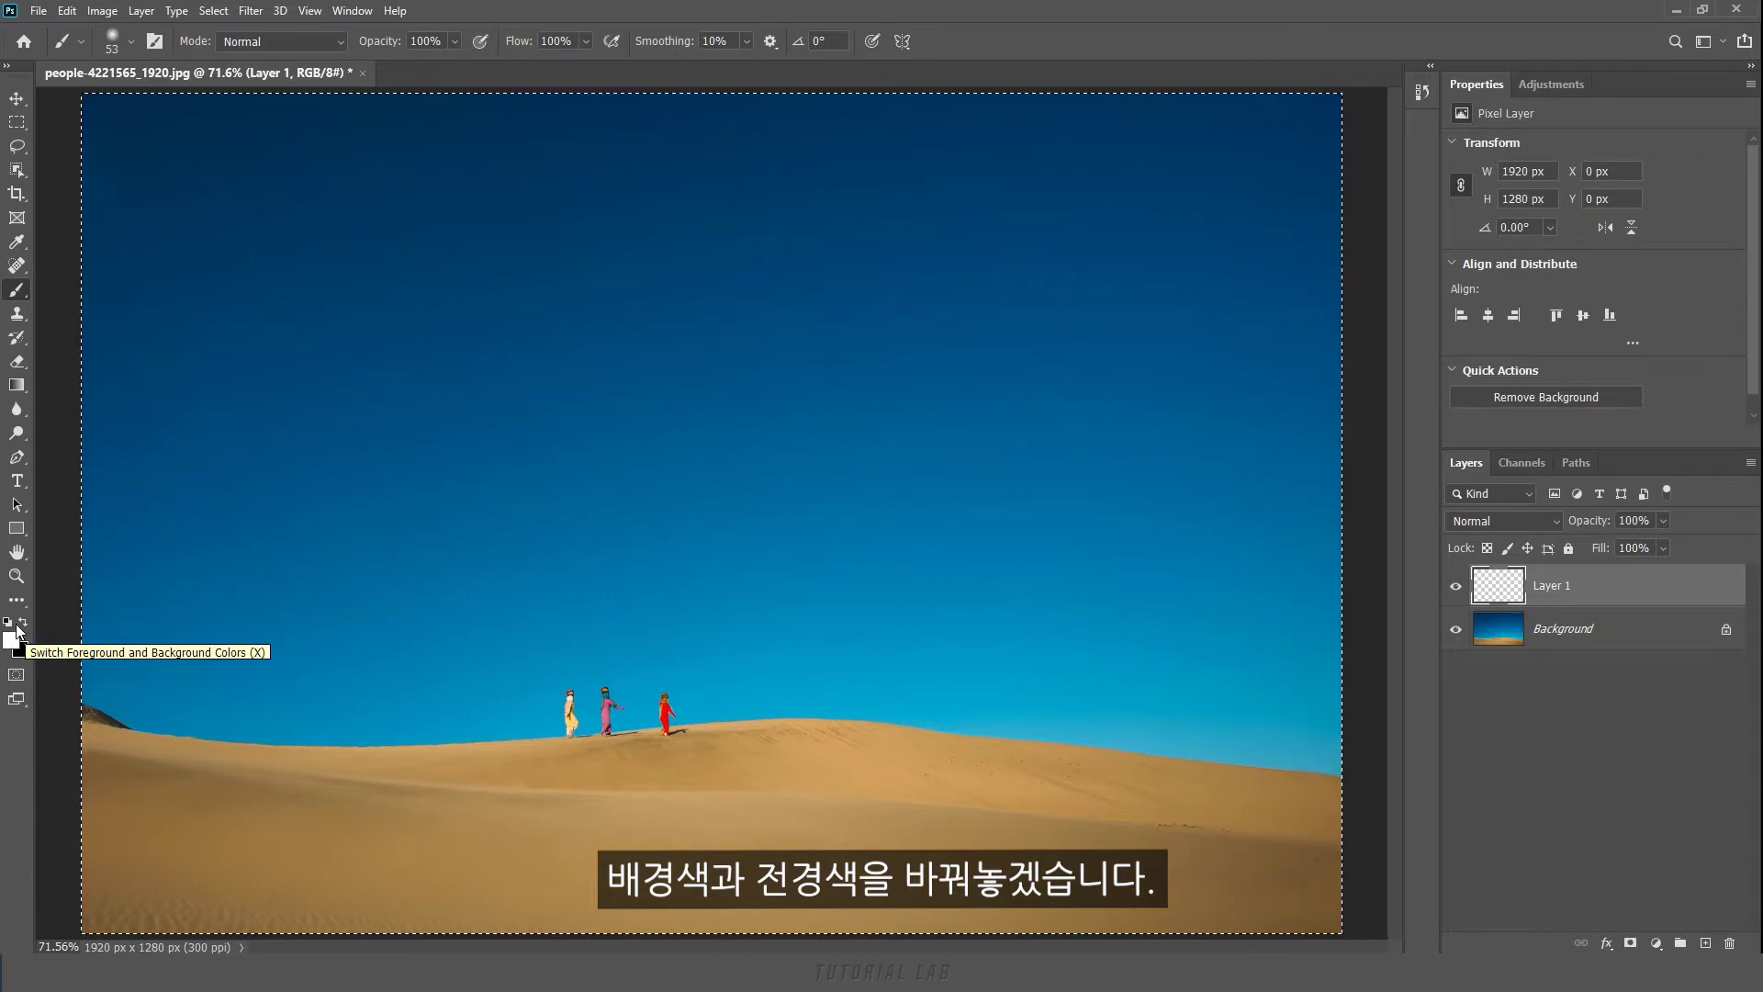
left_click(16, 298)
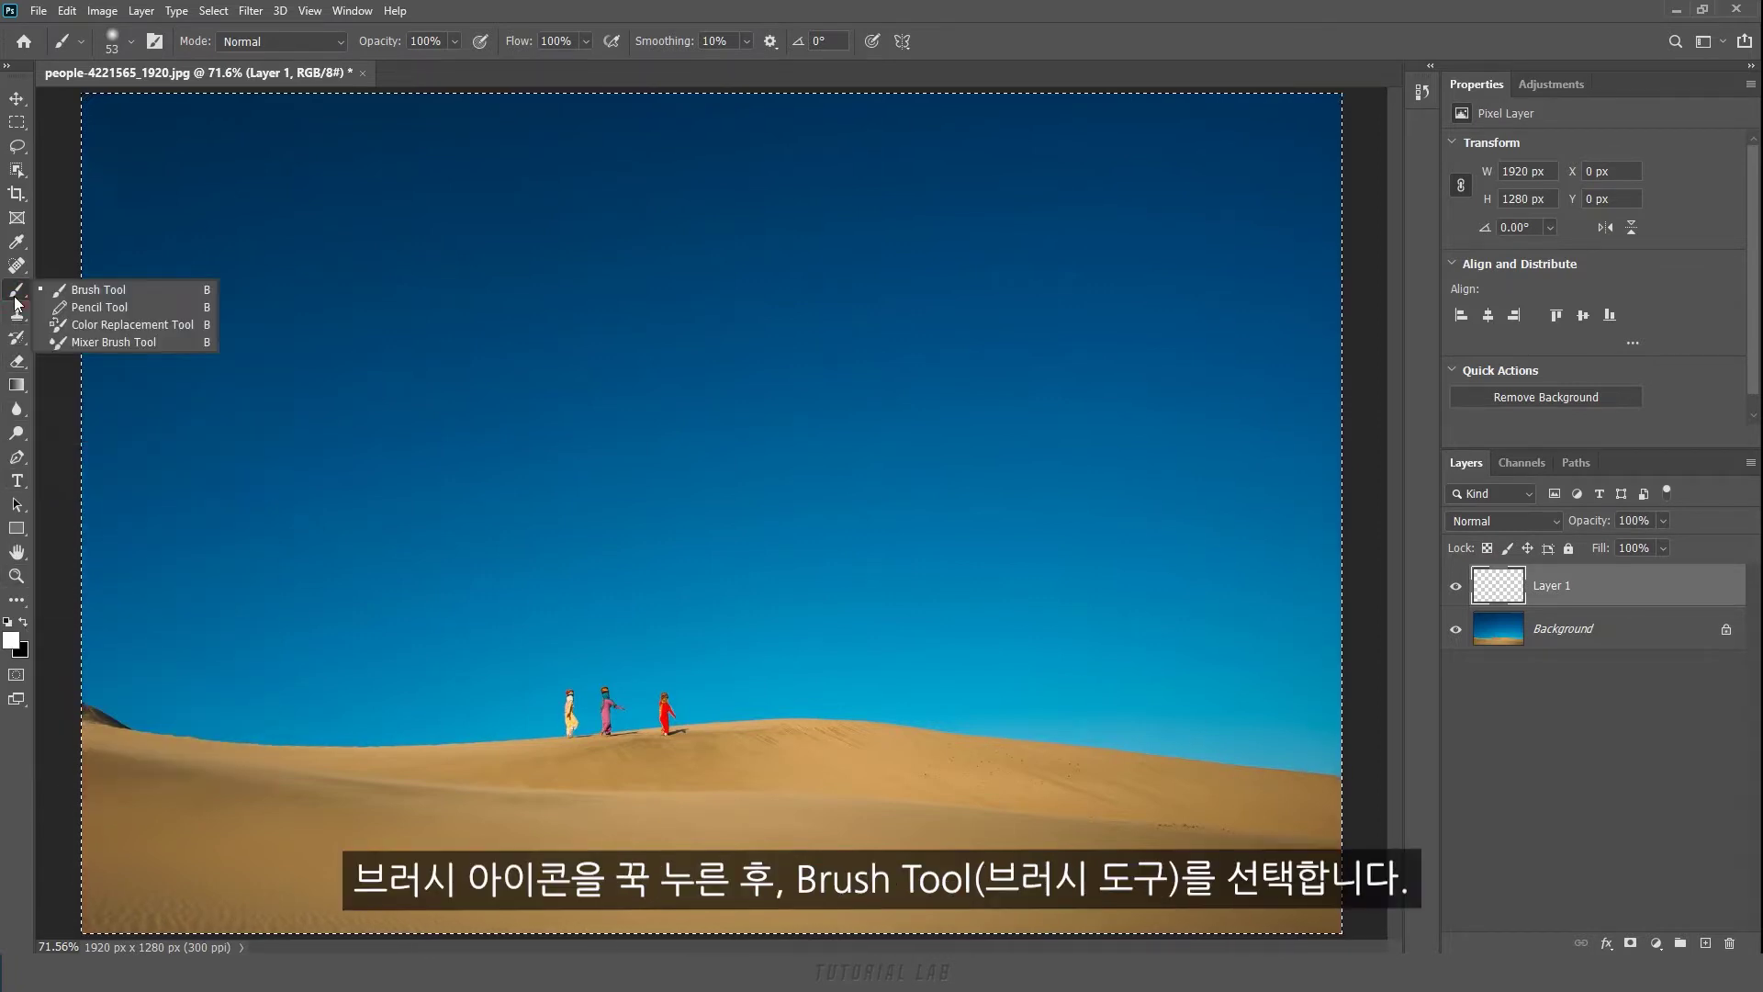
Step: Activate the Brush Tool and show its presets (53 px, 0% hardness)
left_click(83, 289)
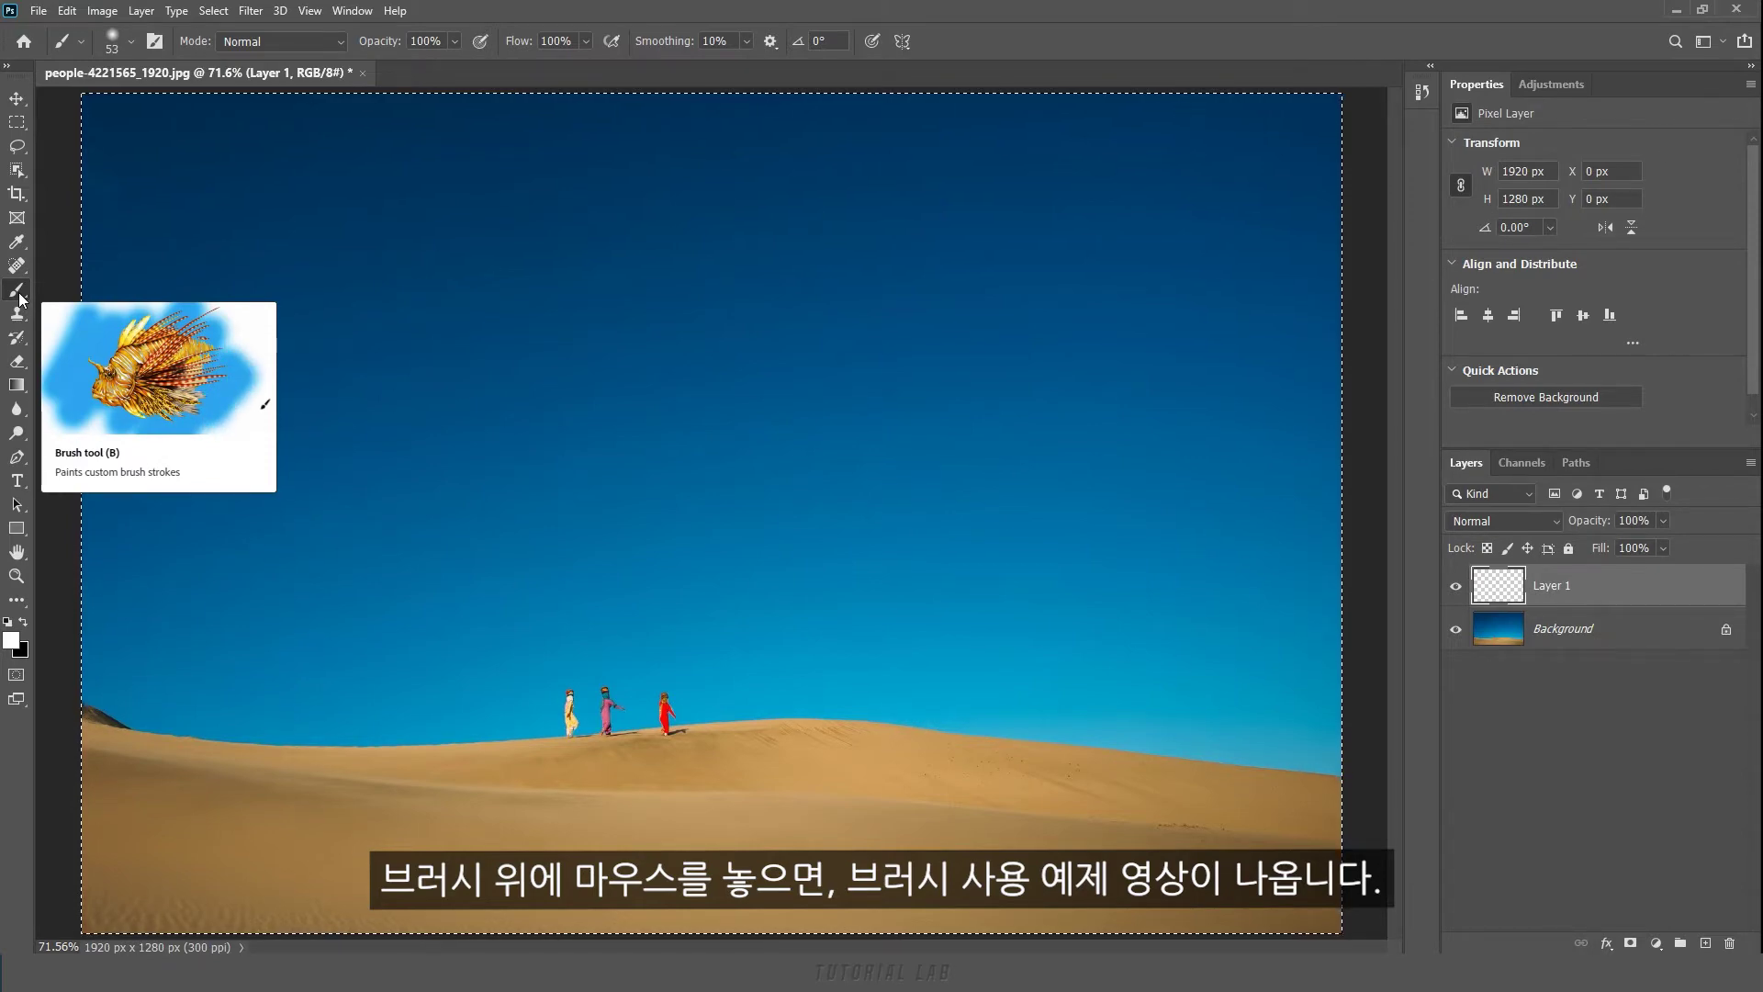
left_click(132, 43)
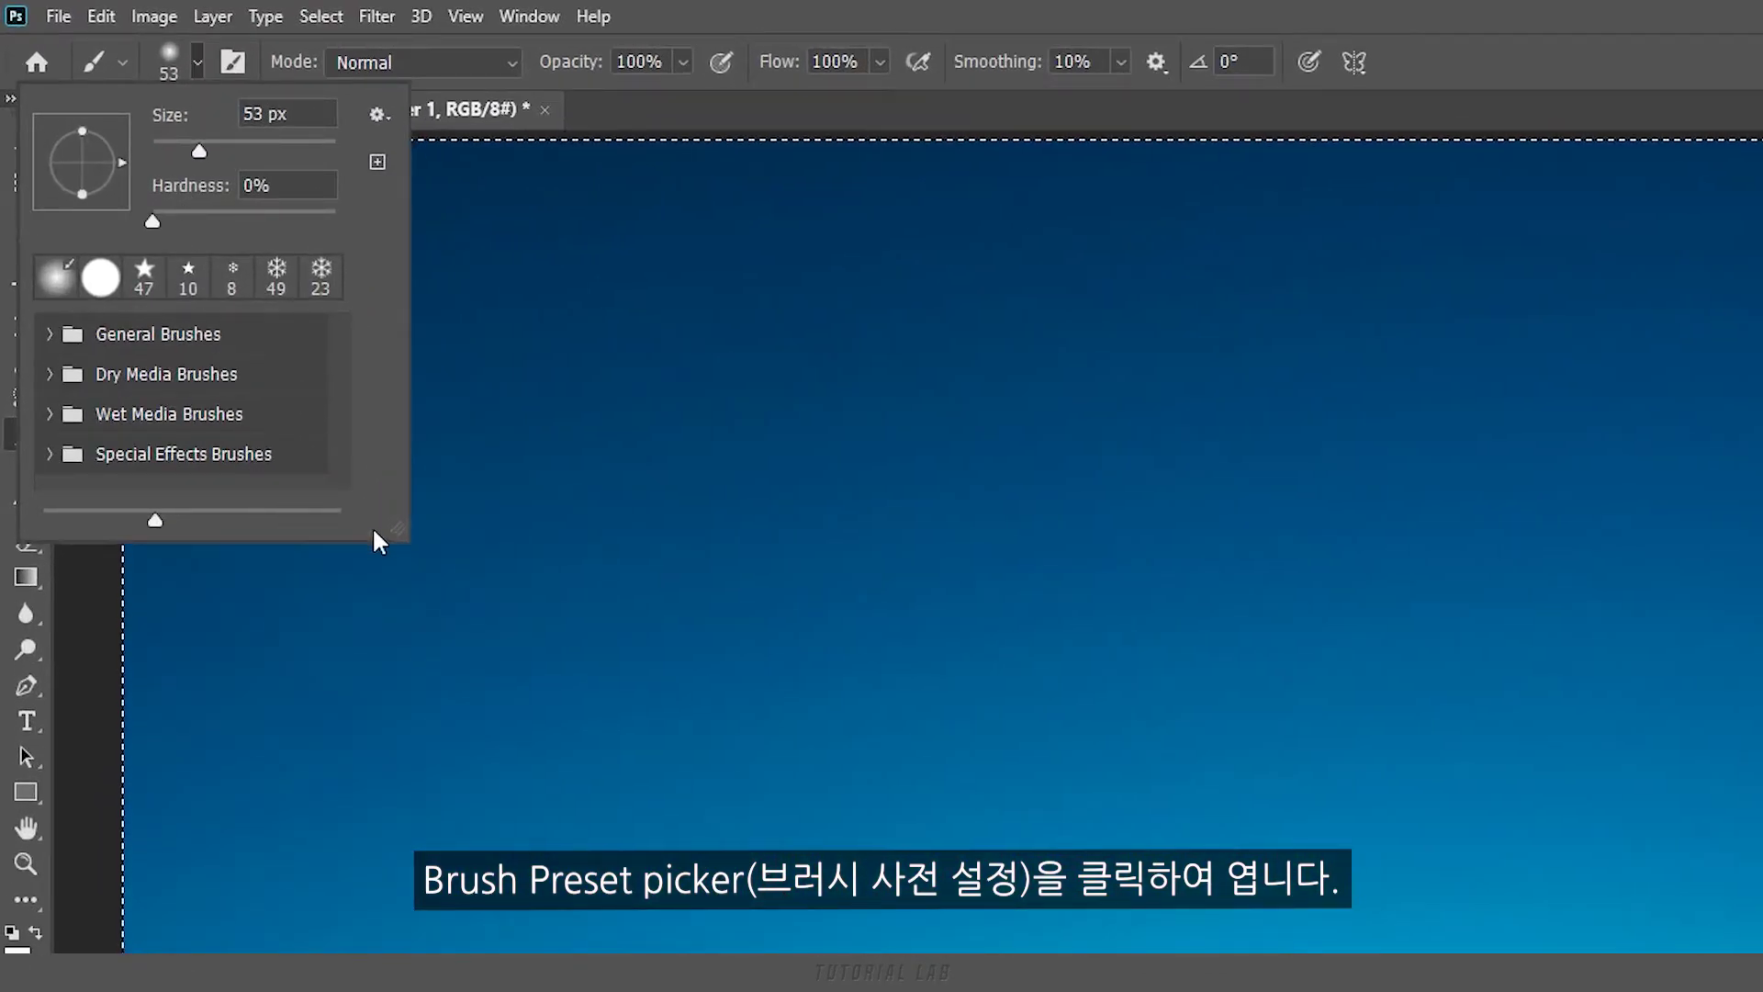
Step: Enlarge the preset panel and try the Soft Round and Dry Media pencil presets
left_click_drag(397, 529, 417, 740)
left_click(51, 336)
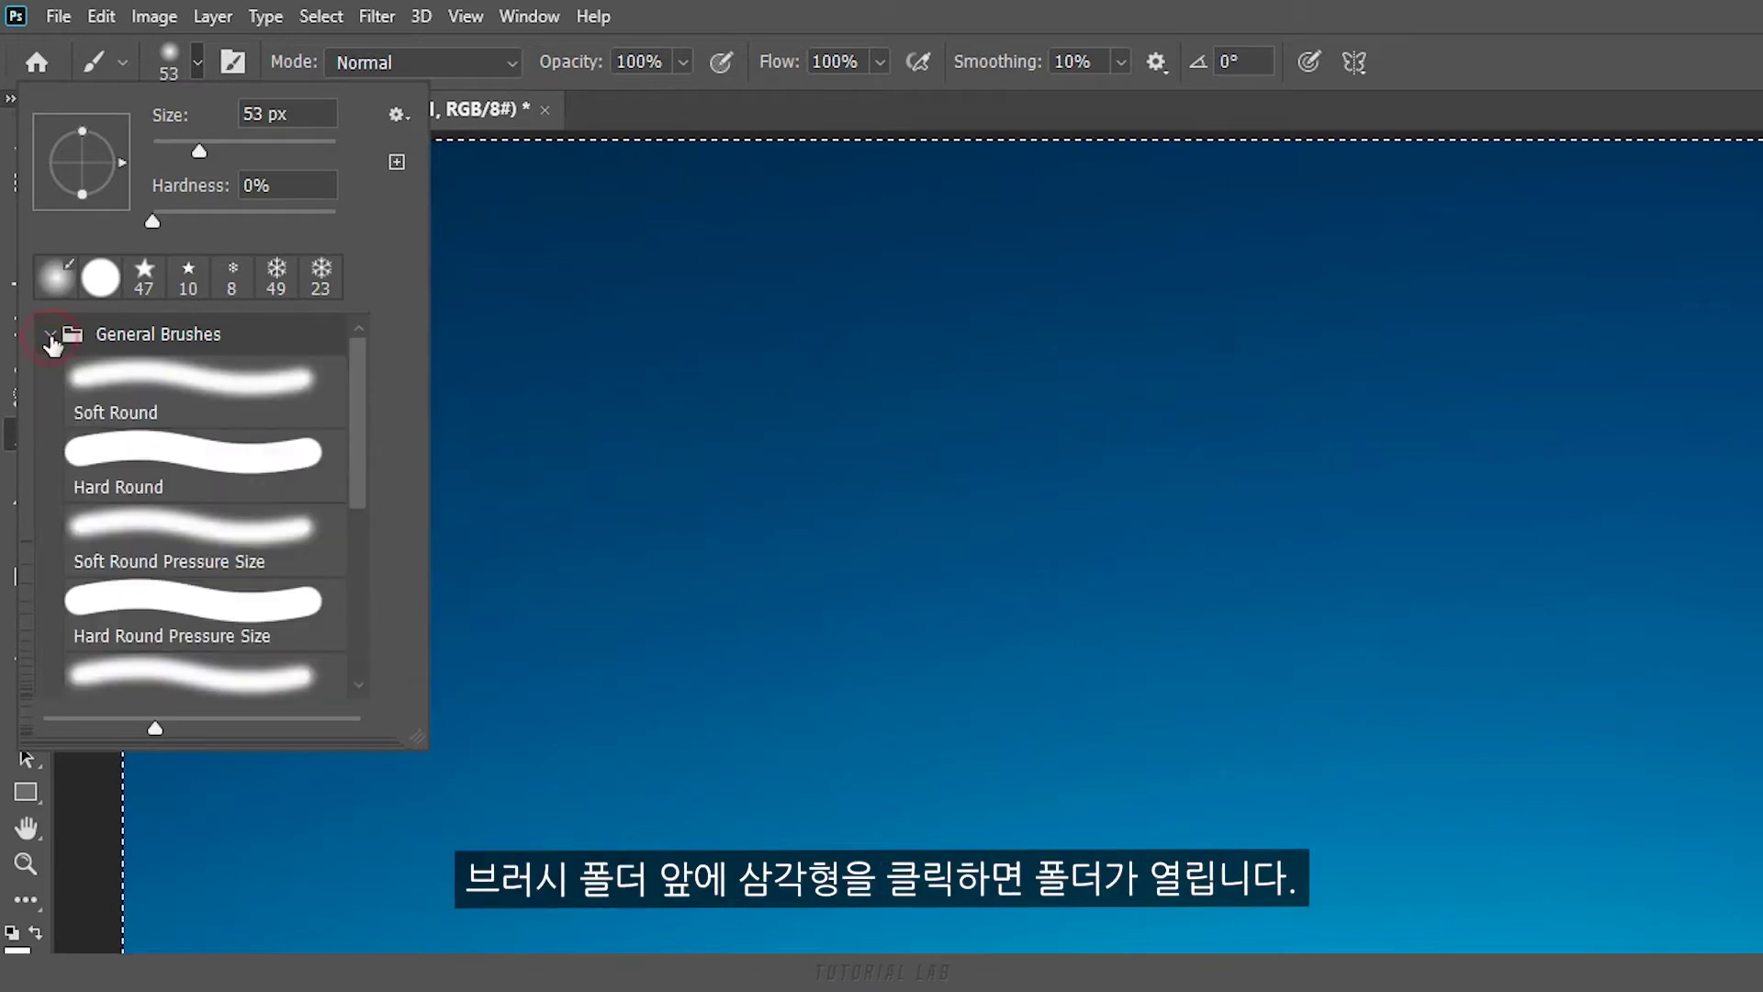
left_click(172, 465)
left_click(210, 391)
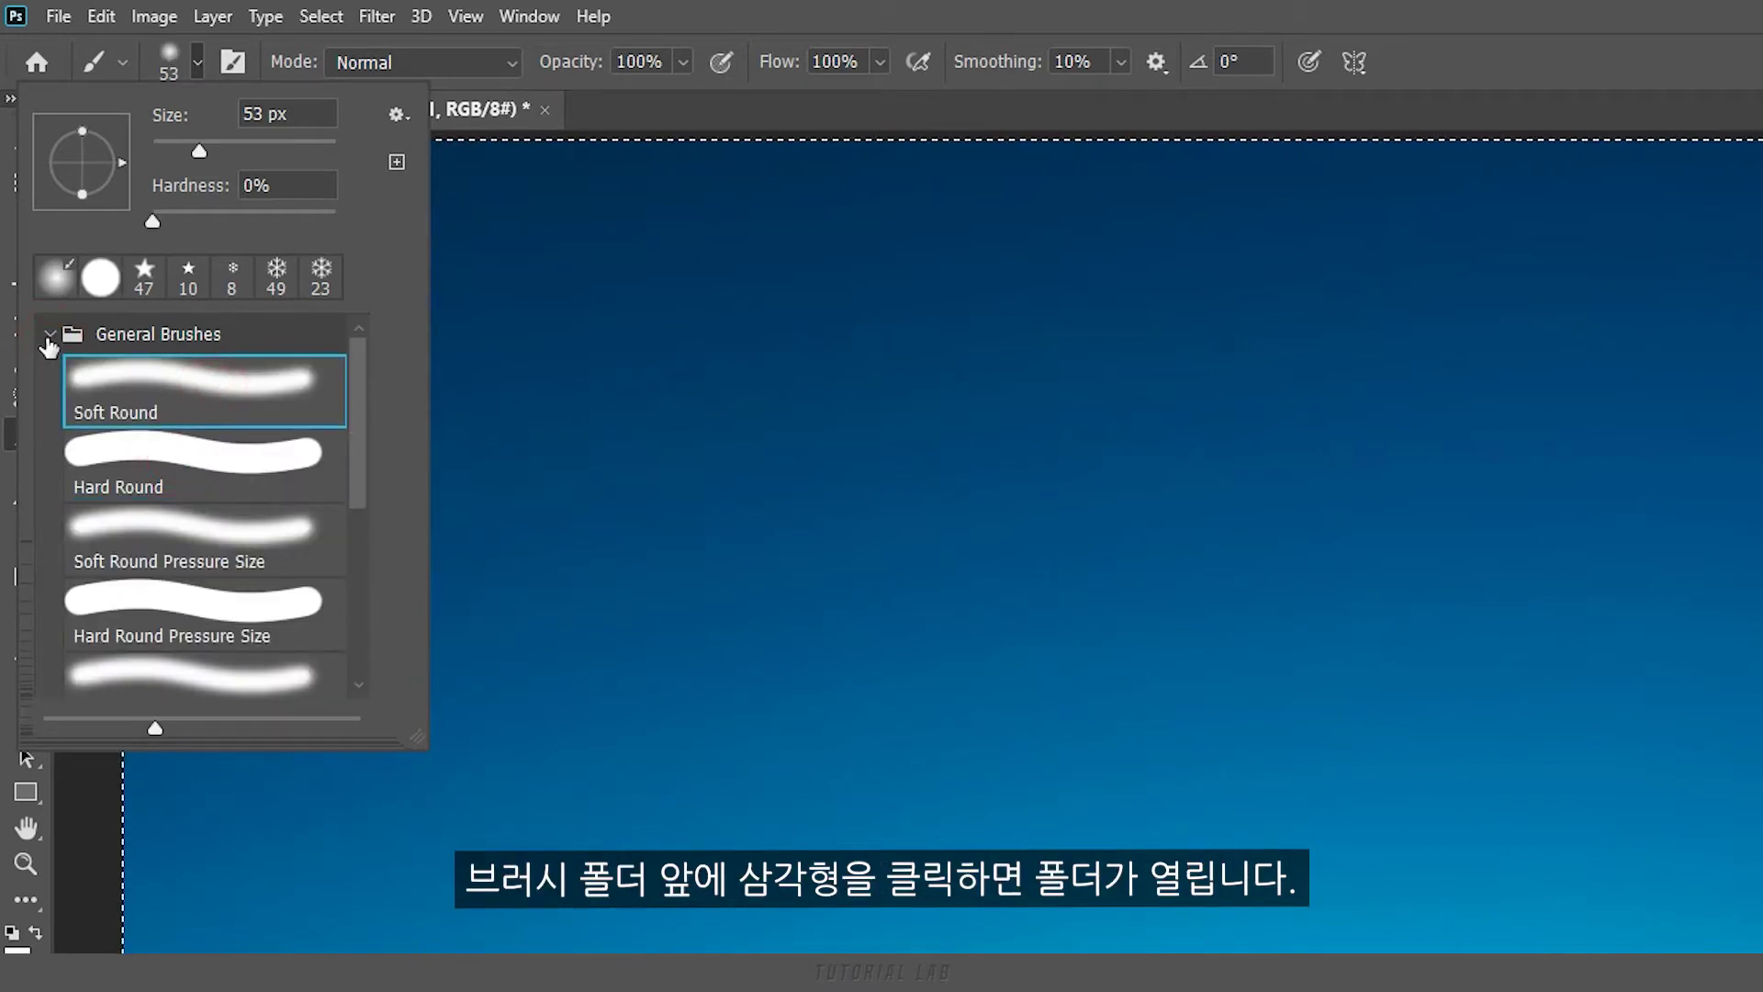
left_click(50, 339)
left_click(51, 372)
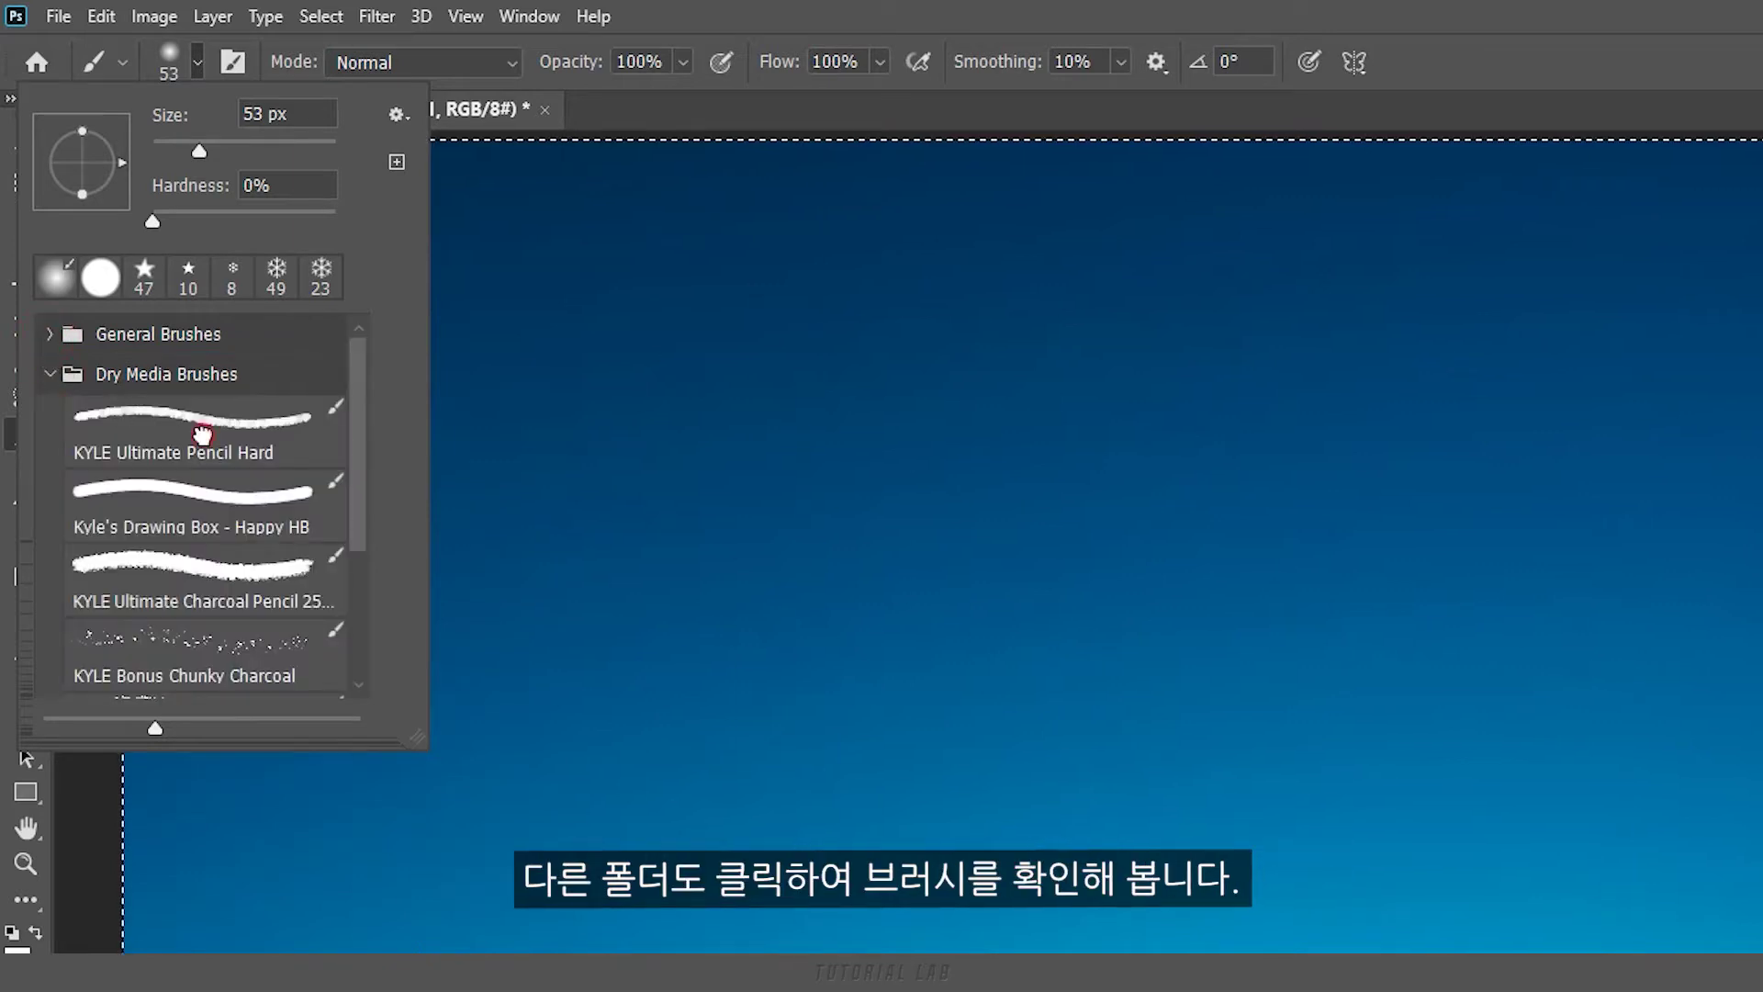
left_click(202, 435)
left_click(204, 495)
left_click(50, 375)
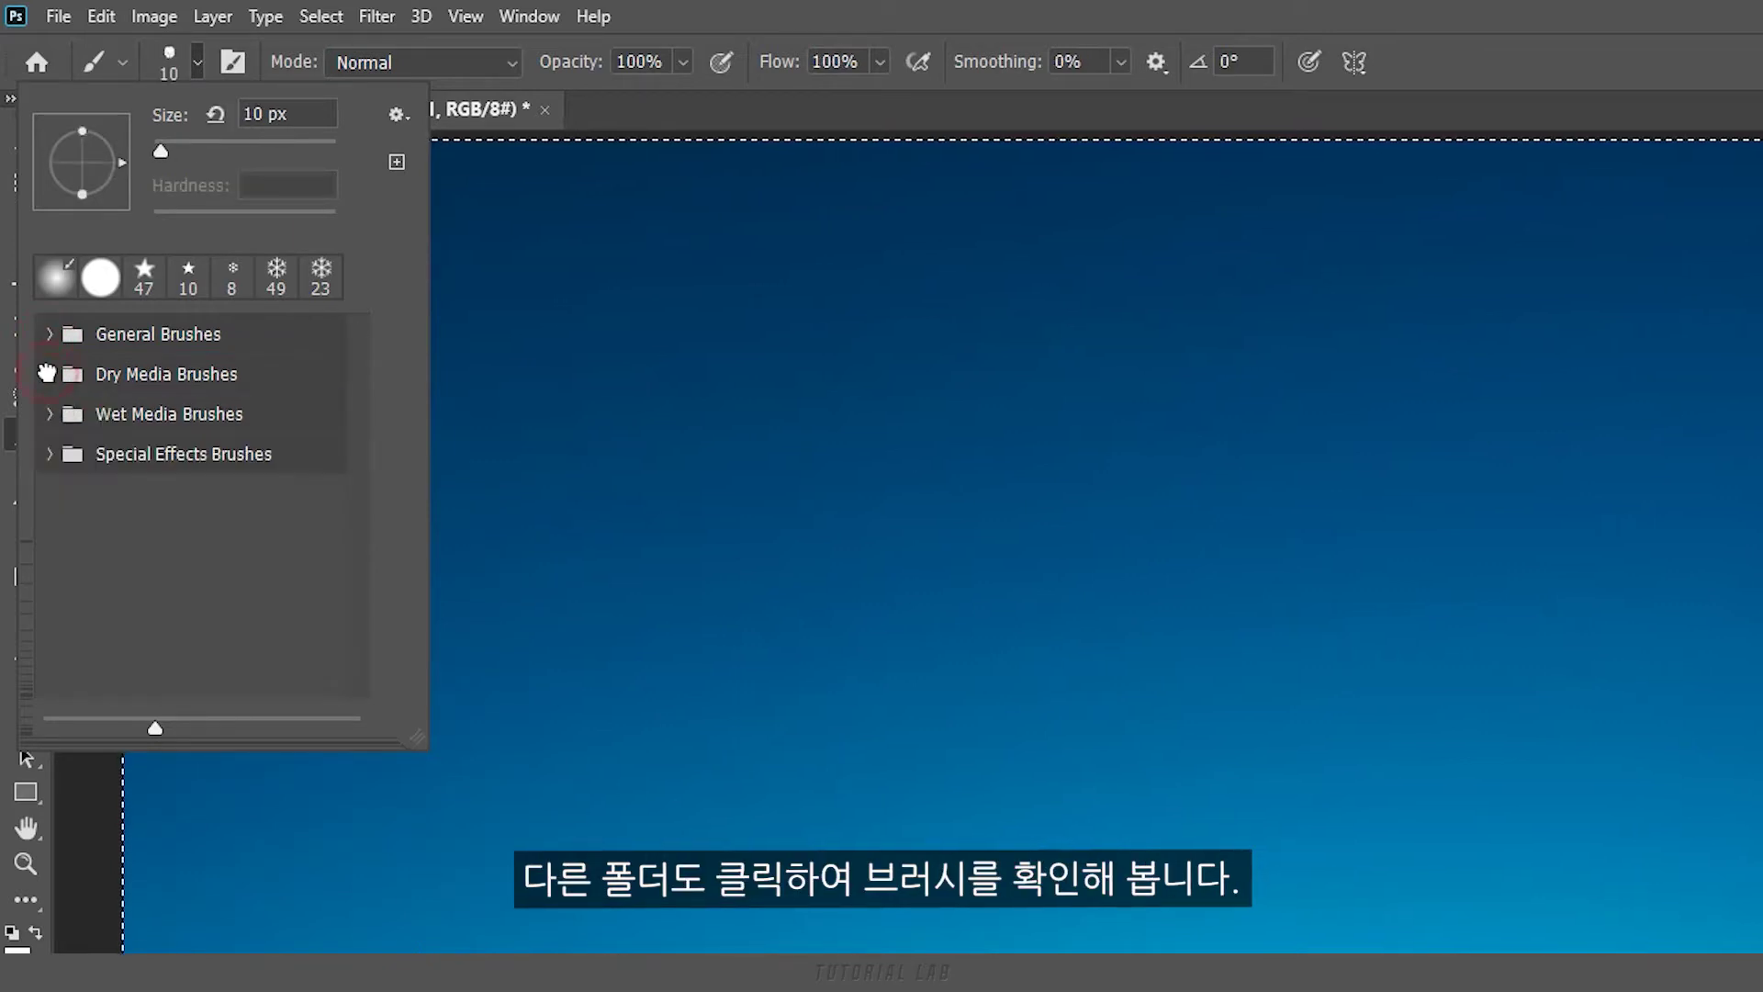
Step: Pick the Hard Round brush at 63 px and paint a white stroke across the upper sky
left_click(51, 338)
left_click(190, 458)
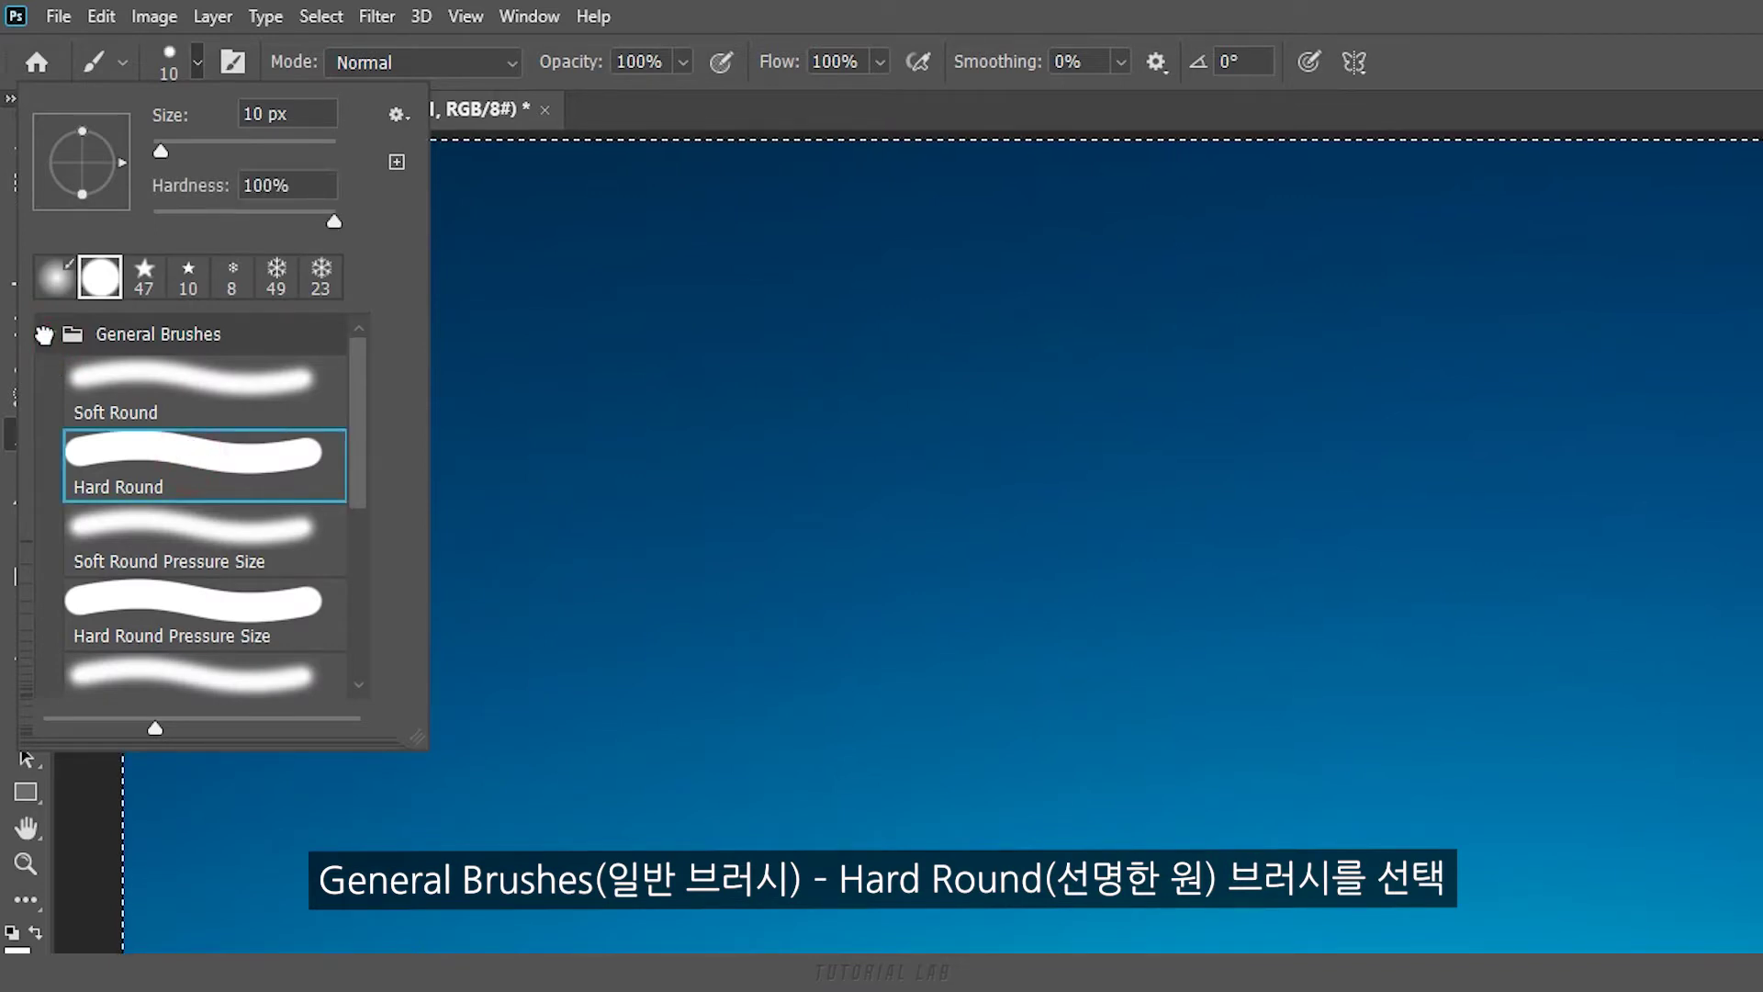
left_click(44, 335)
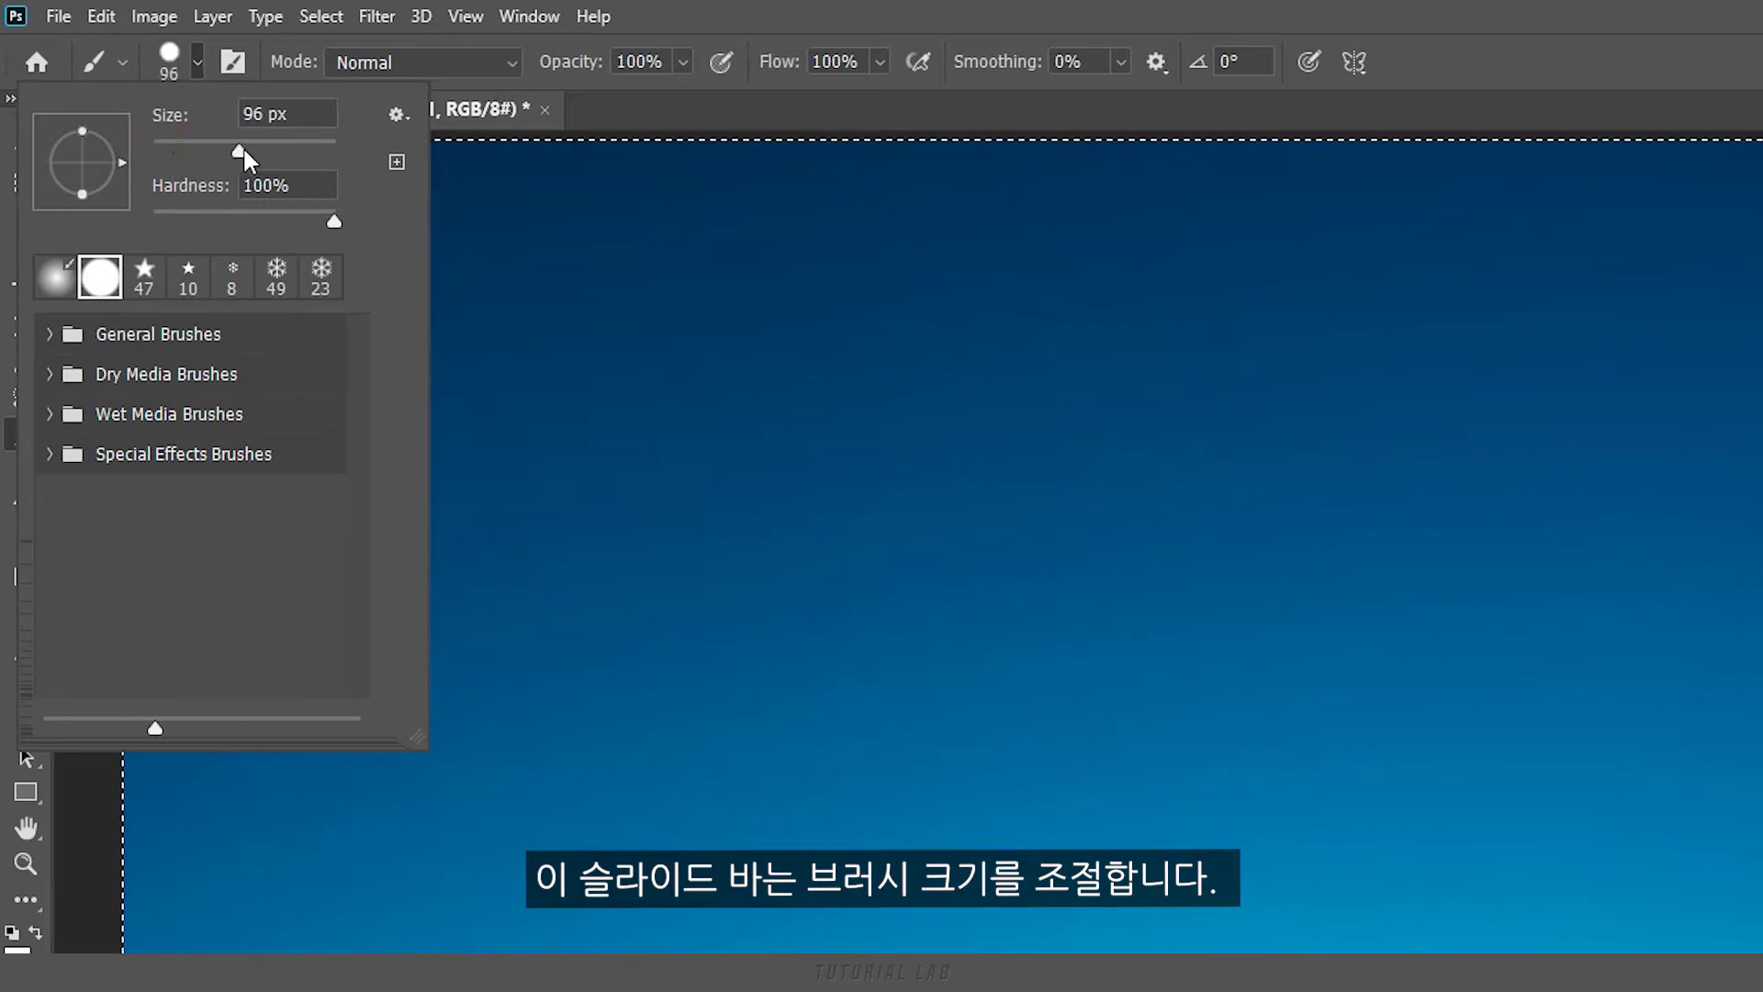
left_click_drag(284, 162, 204, 157)
left_click_drag(444, 246, 994, 256)
left_click(172, 55)
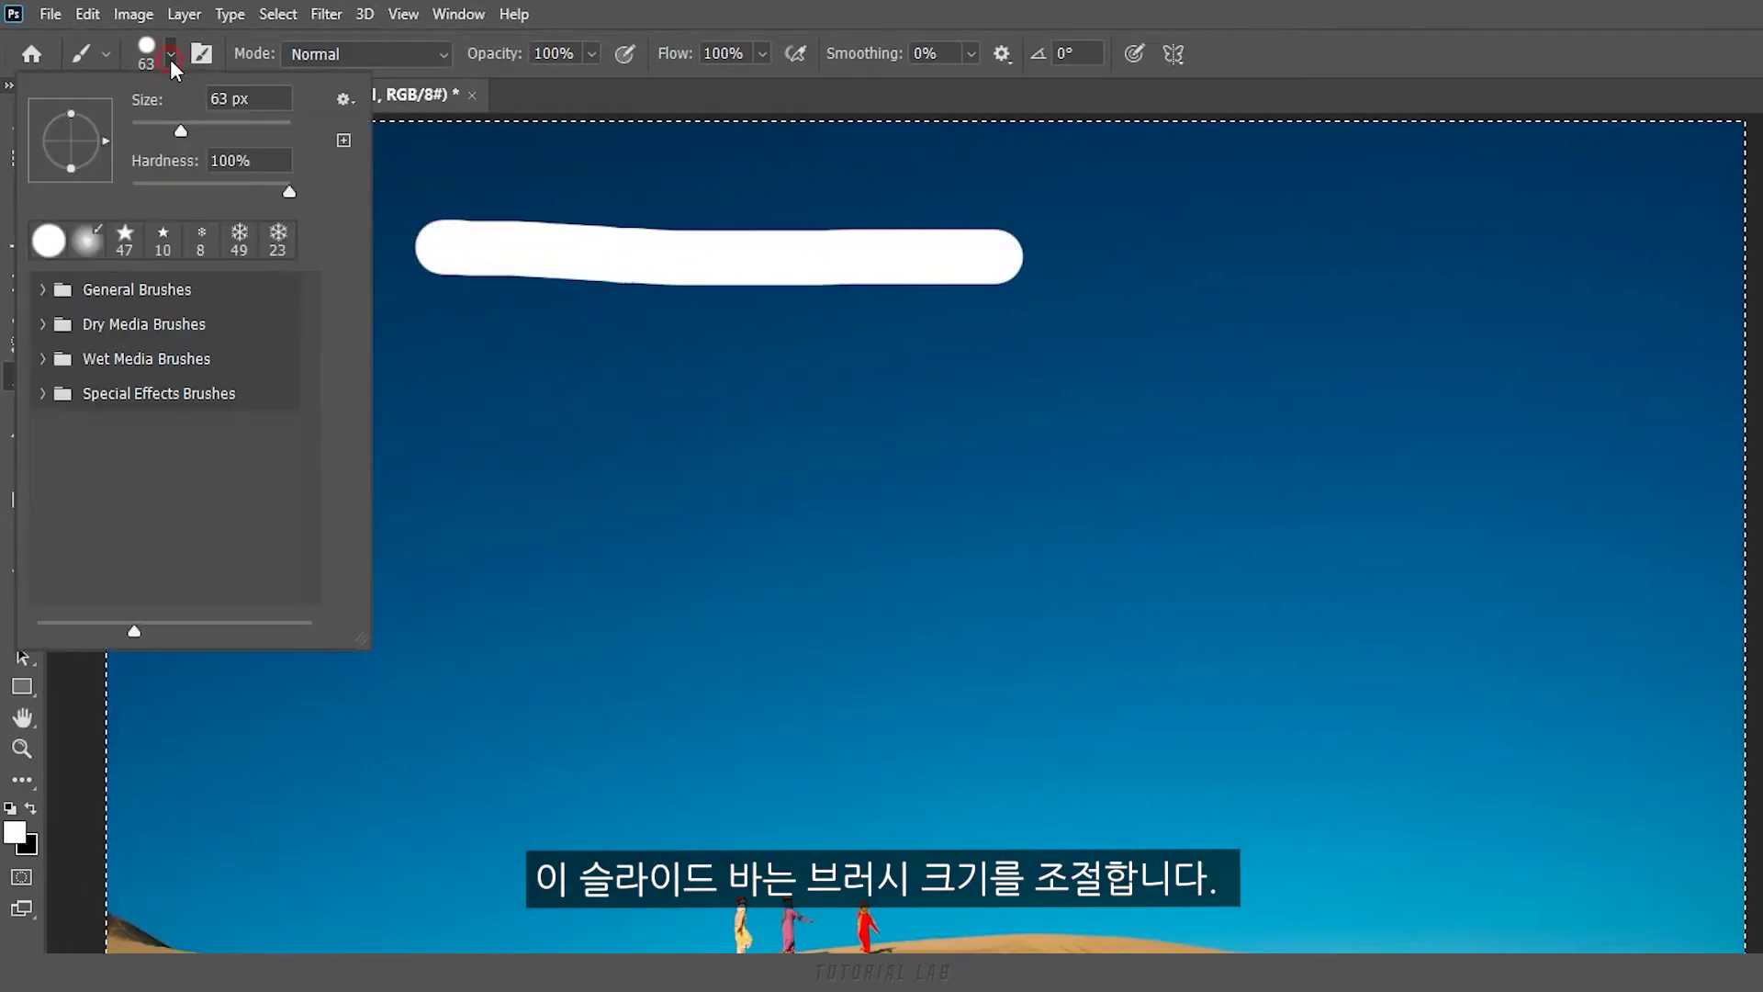
Step: Paint white test strokes at 155, 70 and 200 px, then delete them from Layer 1
left_click_drag(188, 133, 214, 136)
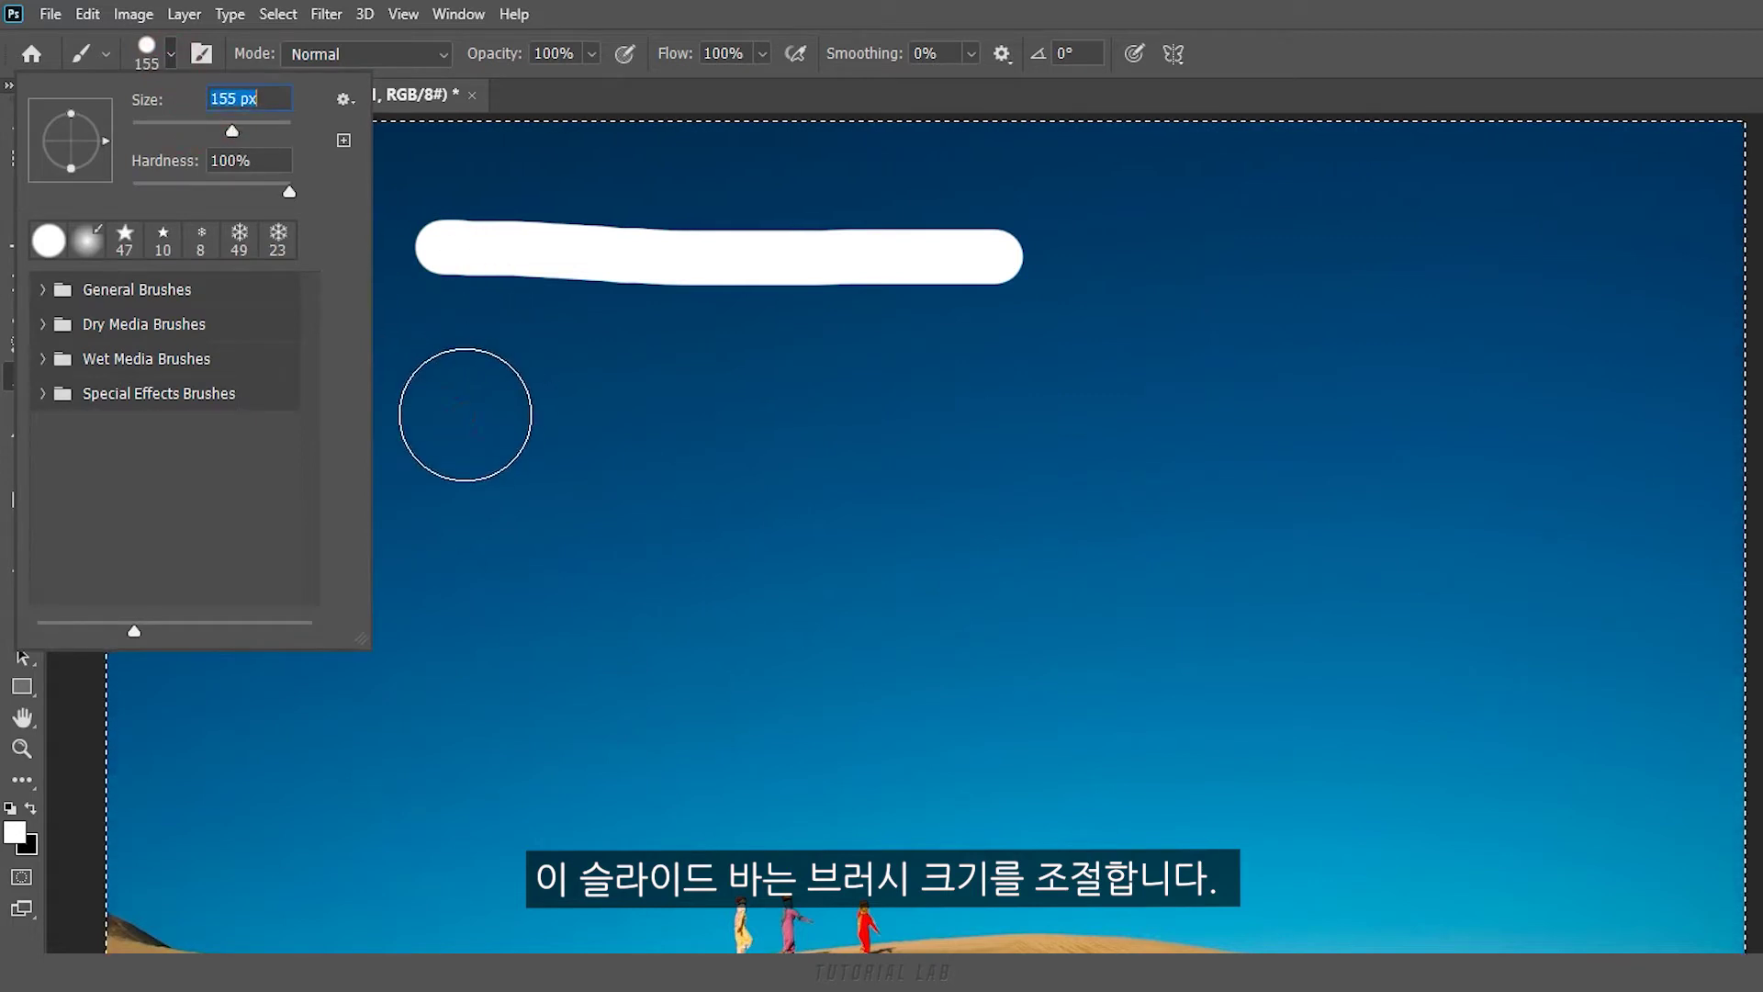
left_click_drag(464, 418, 1035, 419)
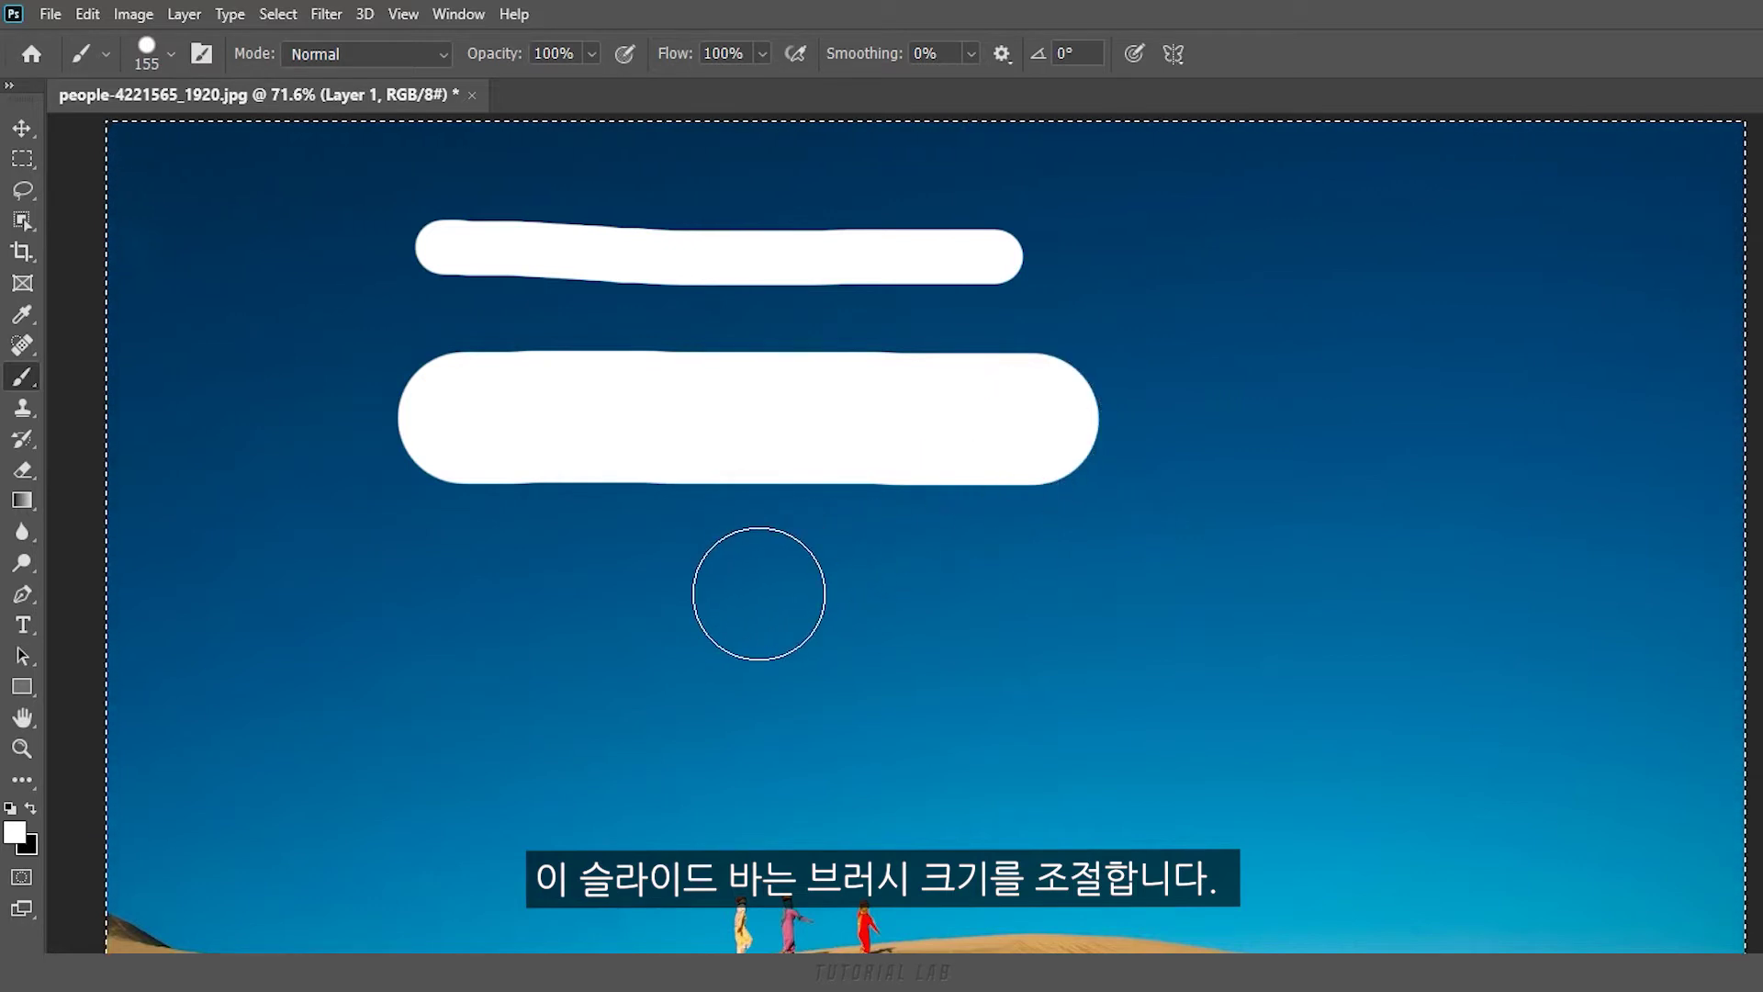
key("bracketleft")
key("bracketleft")
key("bracketleft")
key("bracketleft")
key("bracketleft")
key("bracketleft")
left_click_drag(440, 566, 1024, 579)
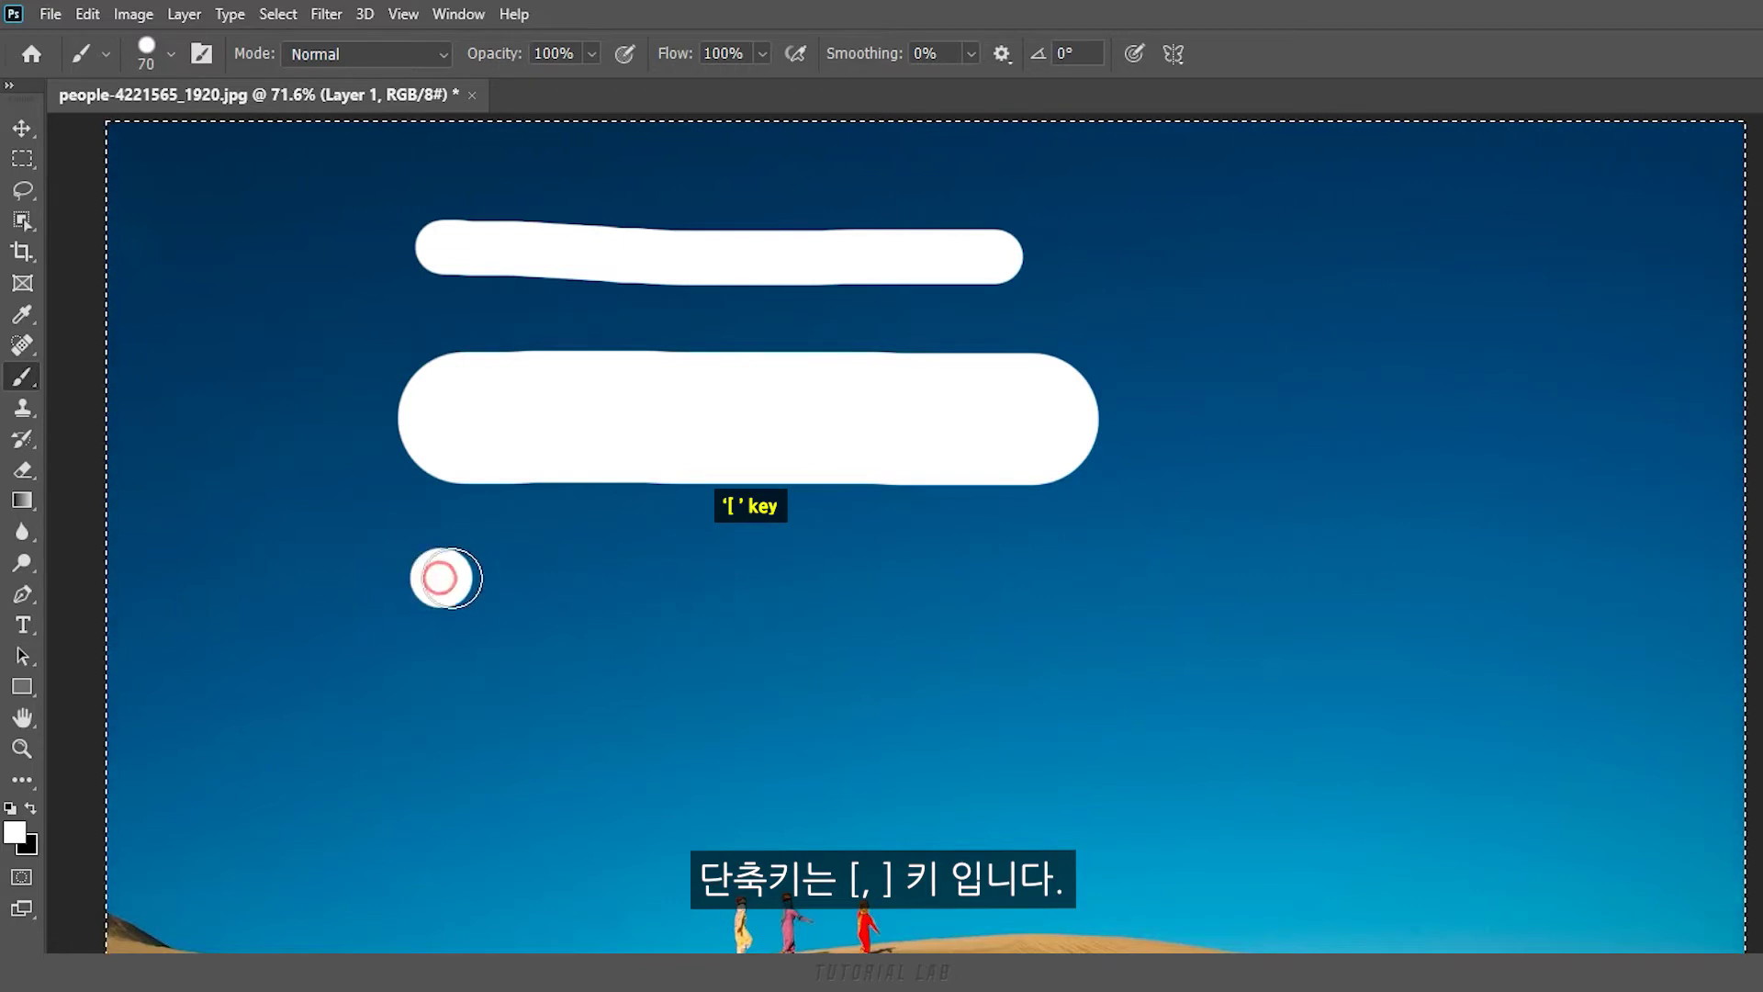
key("bracketright")
key("bracketright")
key("bracketright")
key("bracketright")
key("bracketright")
key("bracketright")
key("bracketright")
left_click_drag(499, 743, 1010, 754)
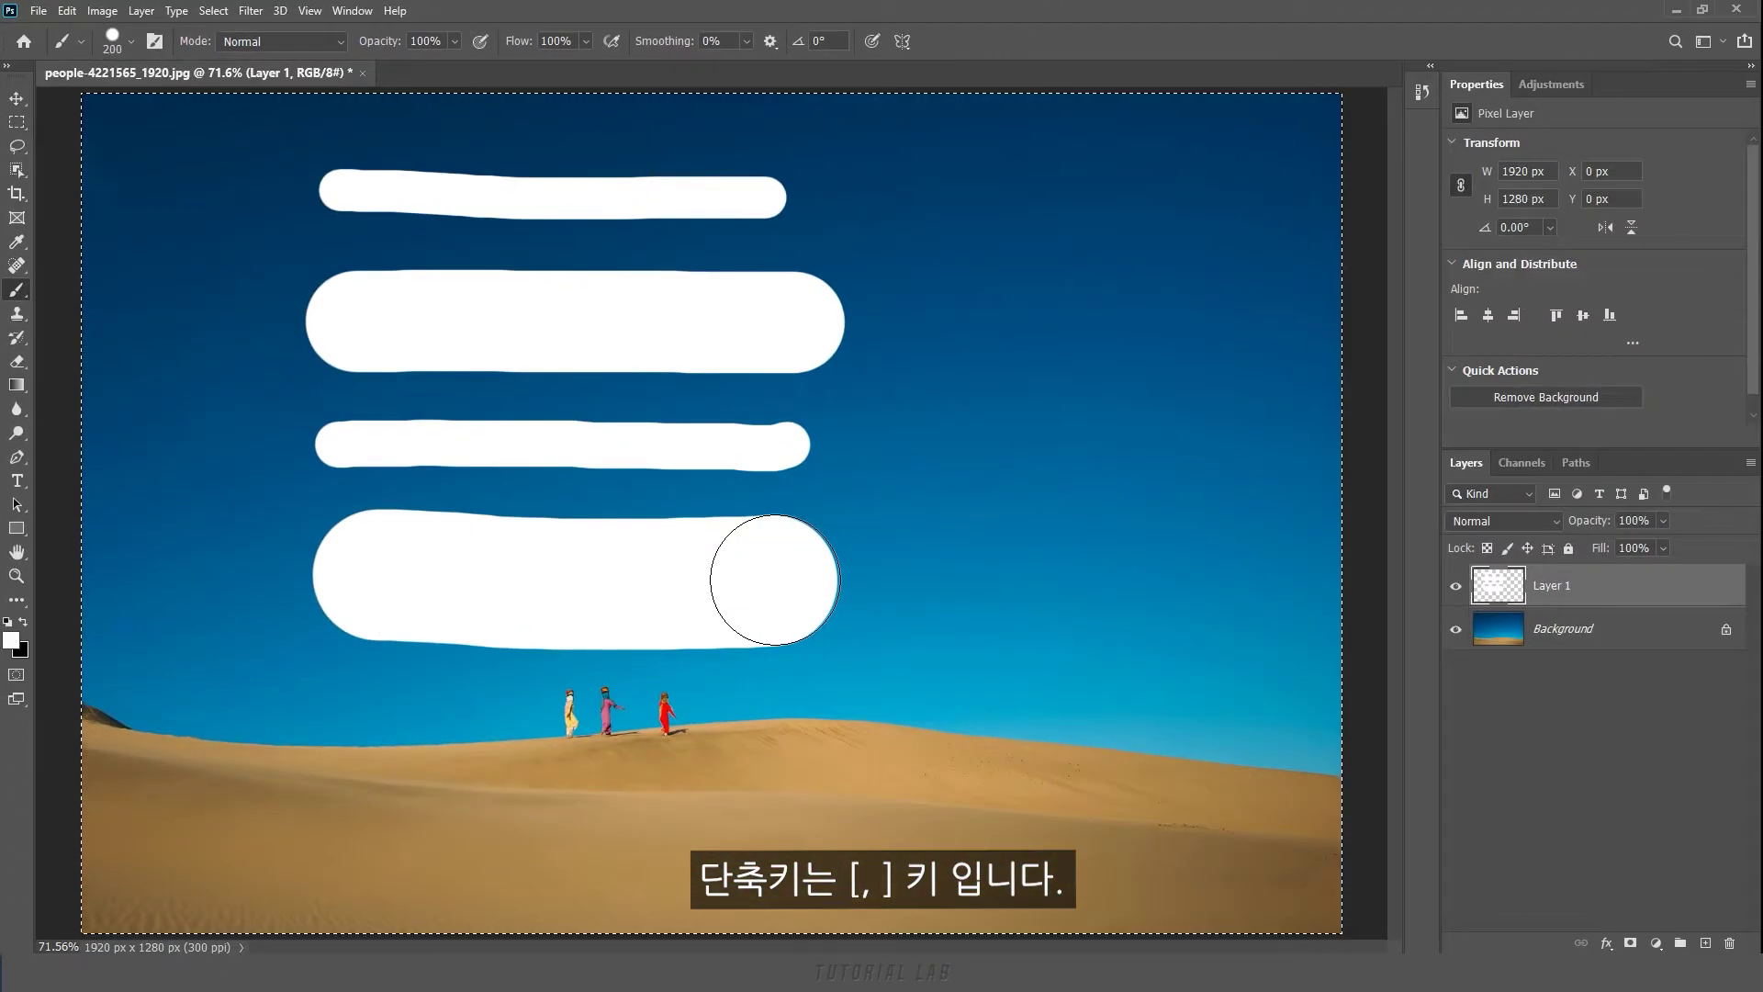
key("Delete")
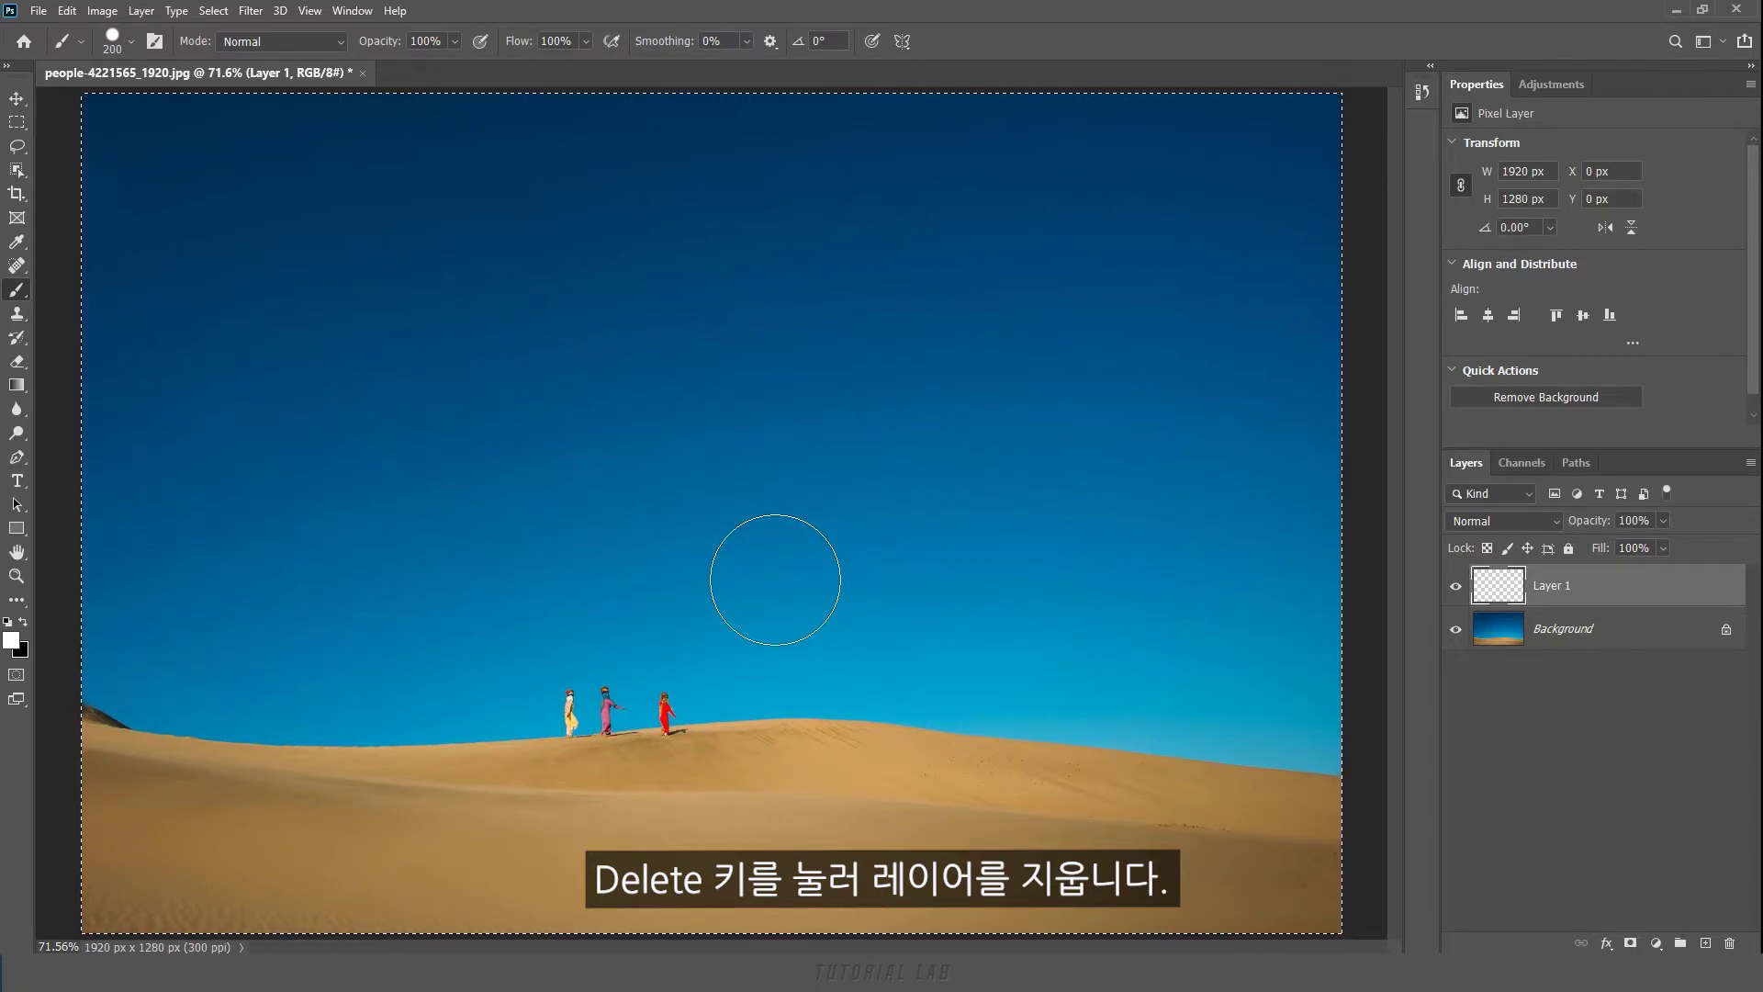
Step: Resize the brush on canvas, paint 35 px and 175 px test strokes, then delete them
right_click(653, 382, "alt")
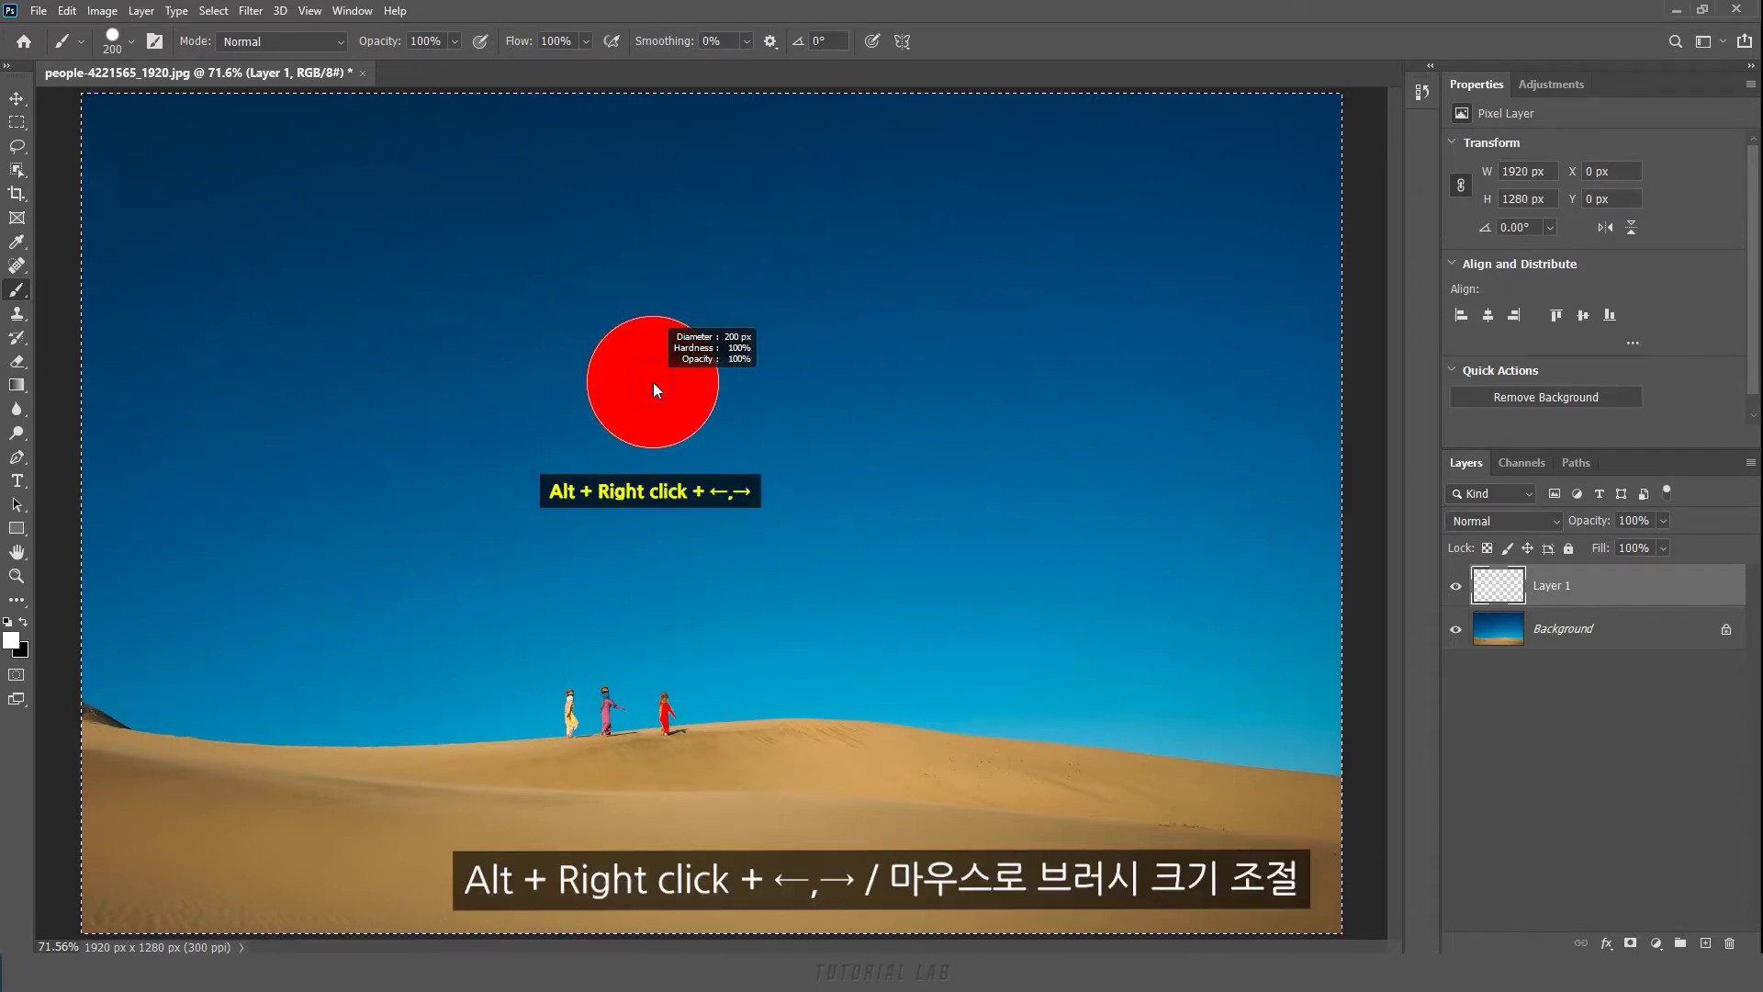
mouse_move(652, 381)
left_mouse_down()
mouse_move(701, 400)
mouse_move(603, 412)
left_mouse_up()
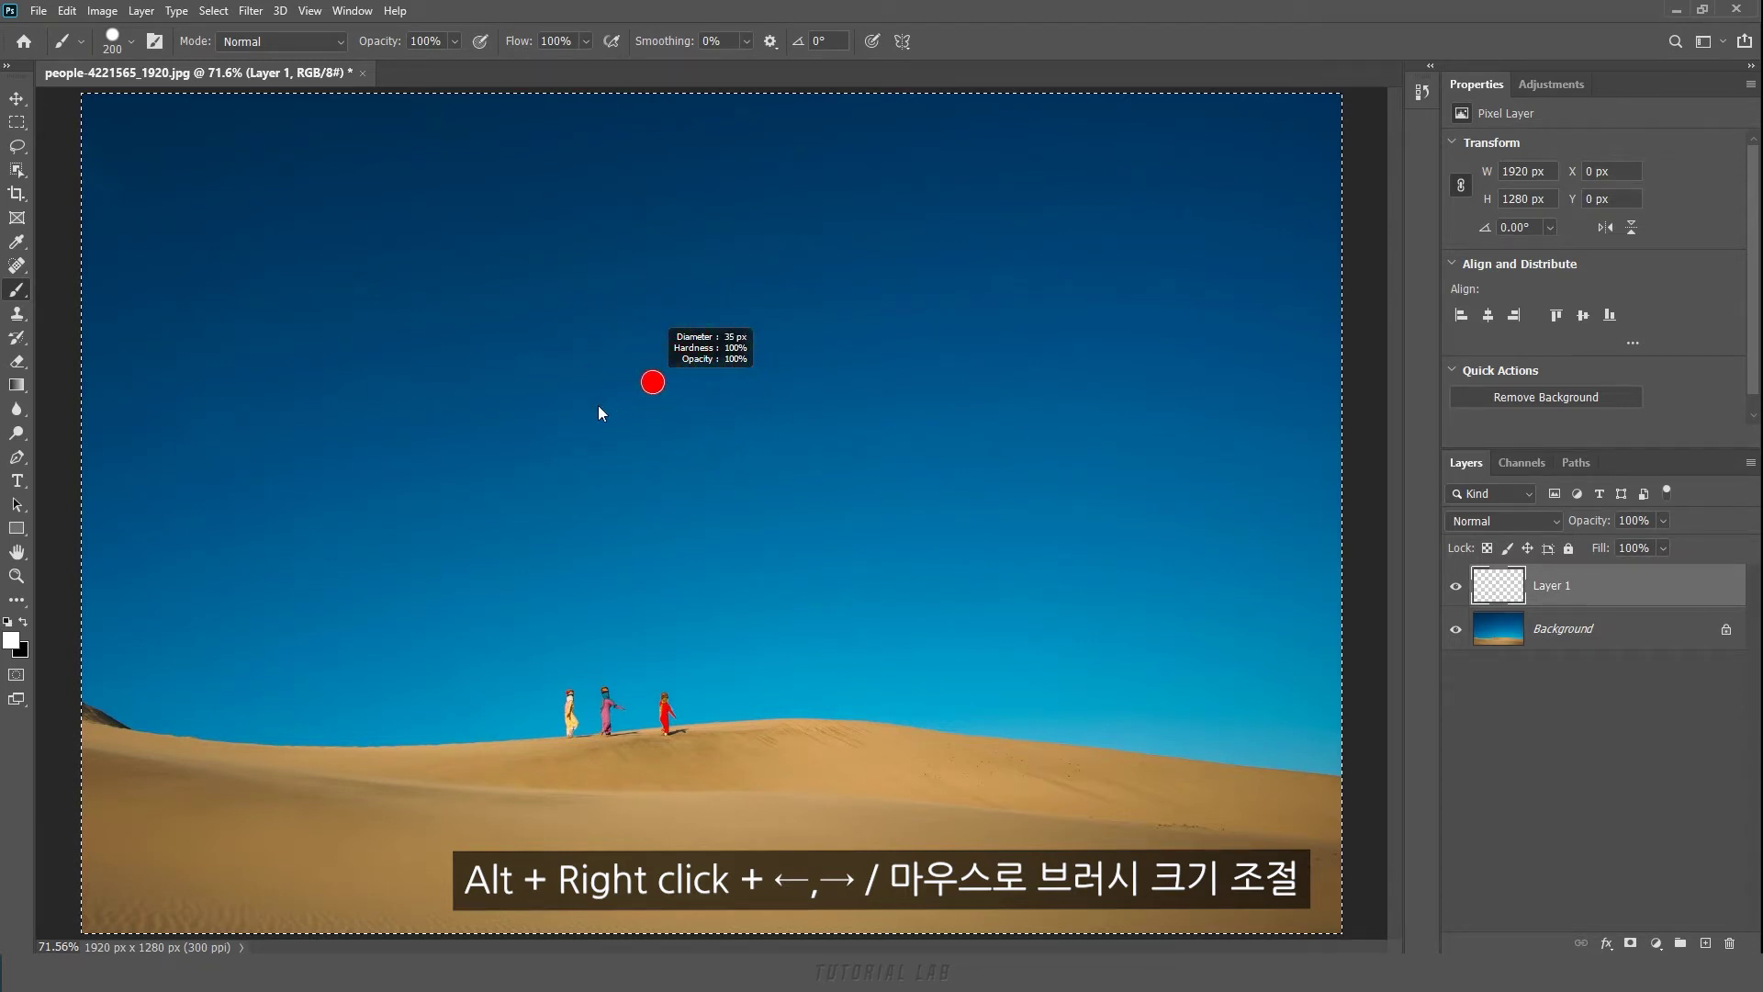
left_click_drag(407, 218, 782, 202)
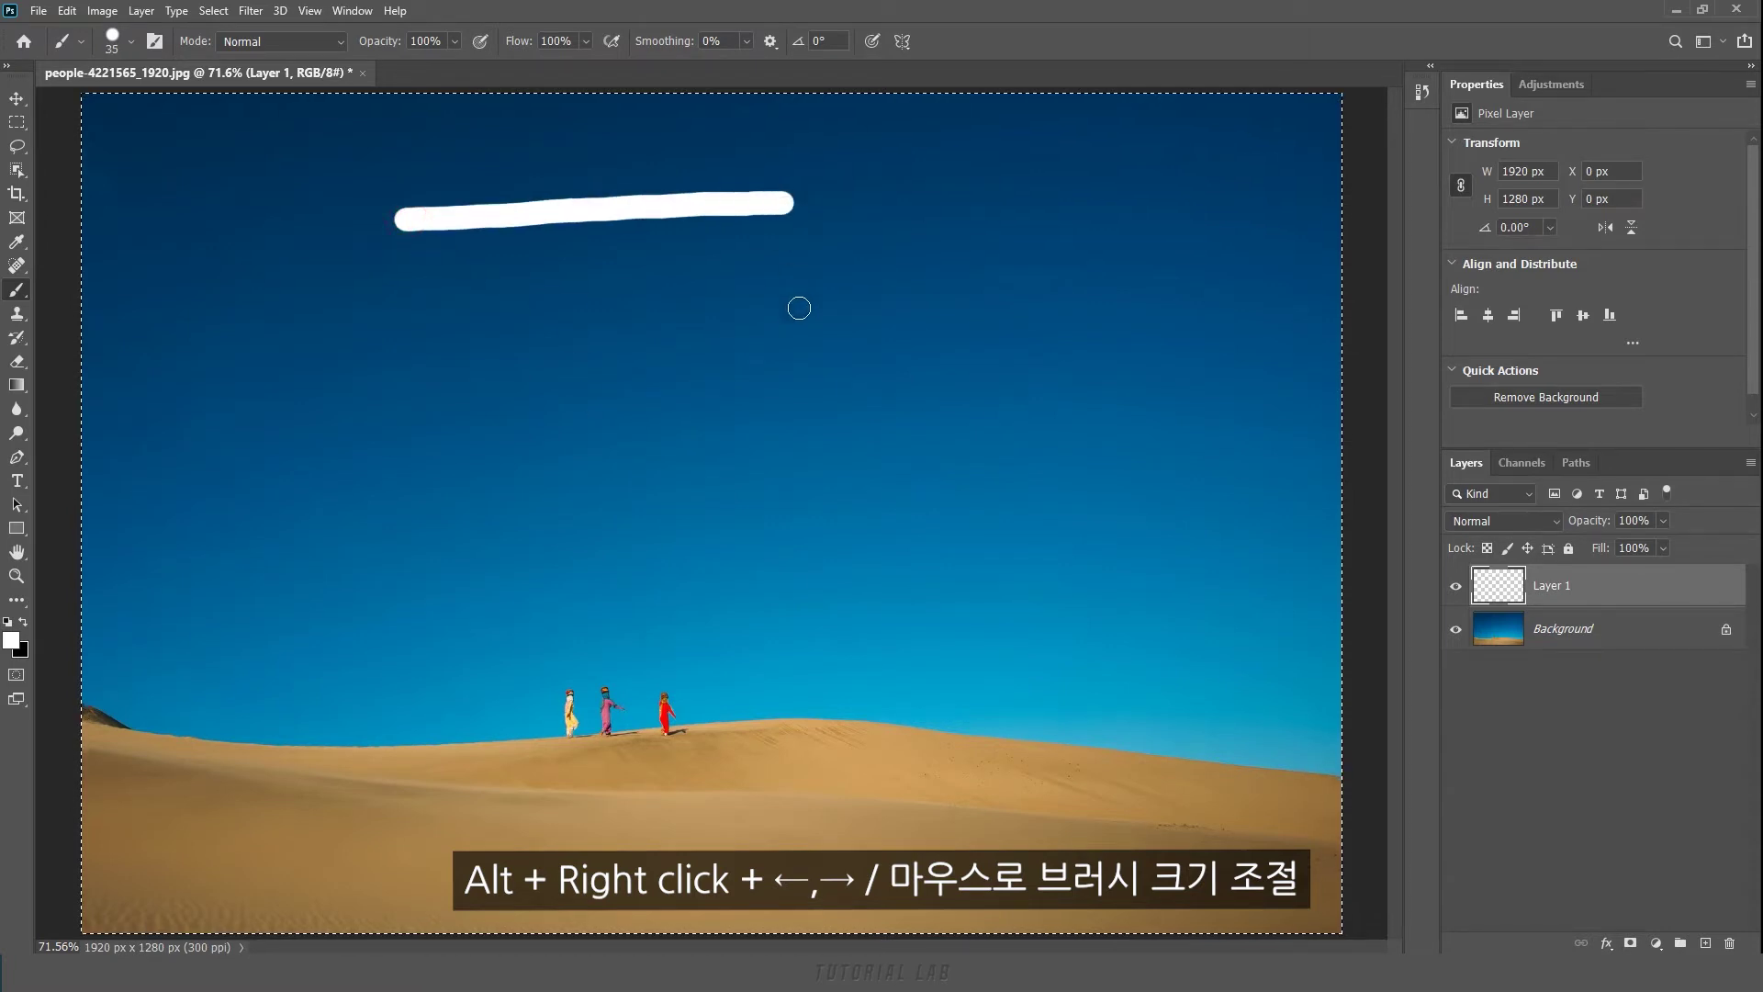
right_click(772, 373, "alt")
left_click_drag(772, 373, 827, 372)
left_click_drag(440, 361, 800, 354)
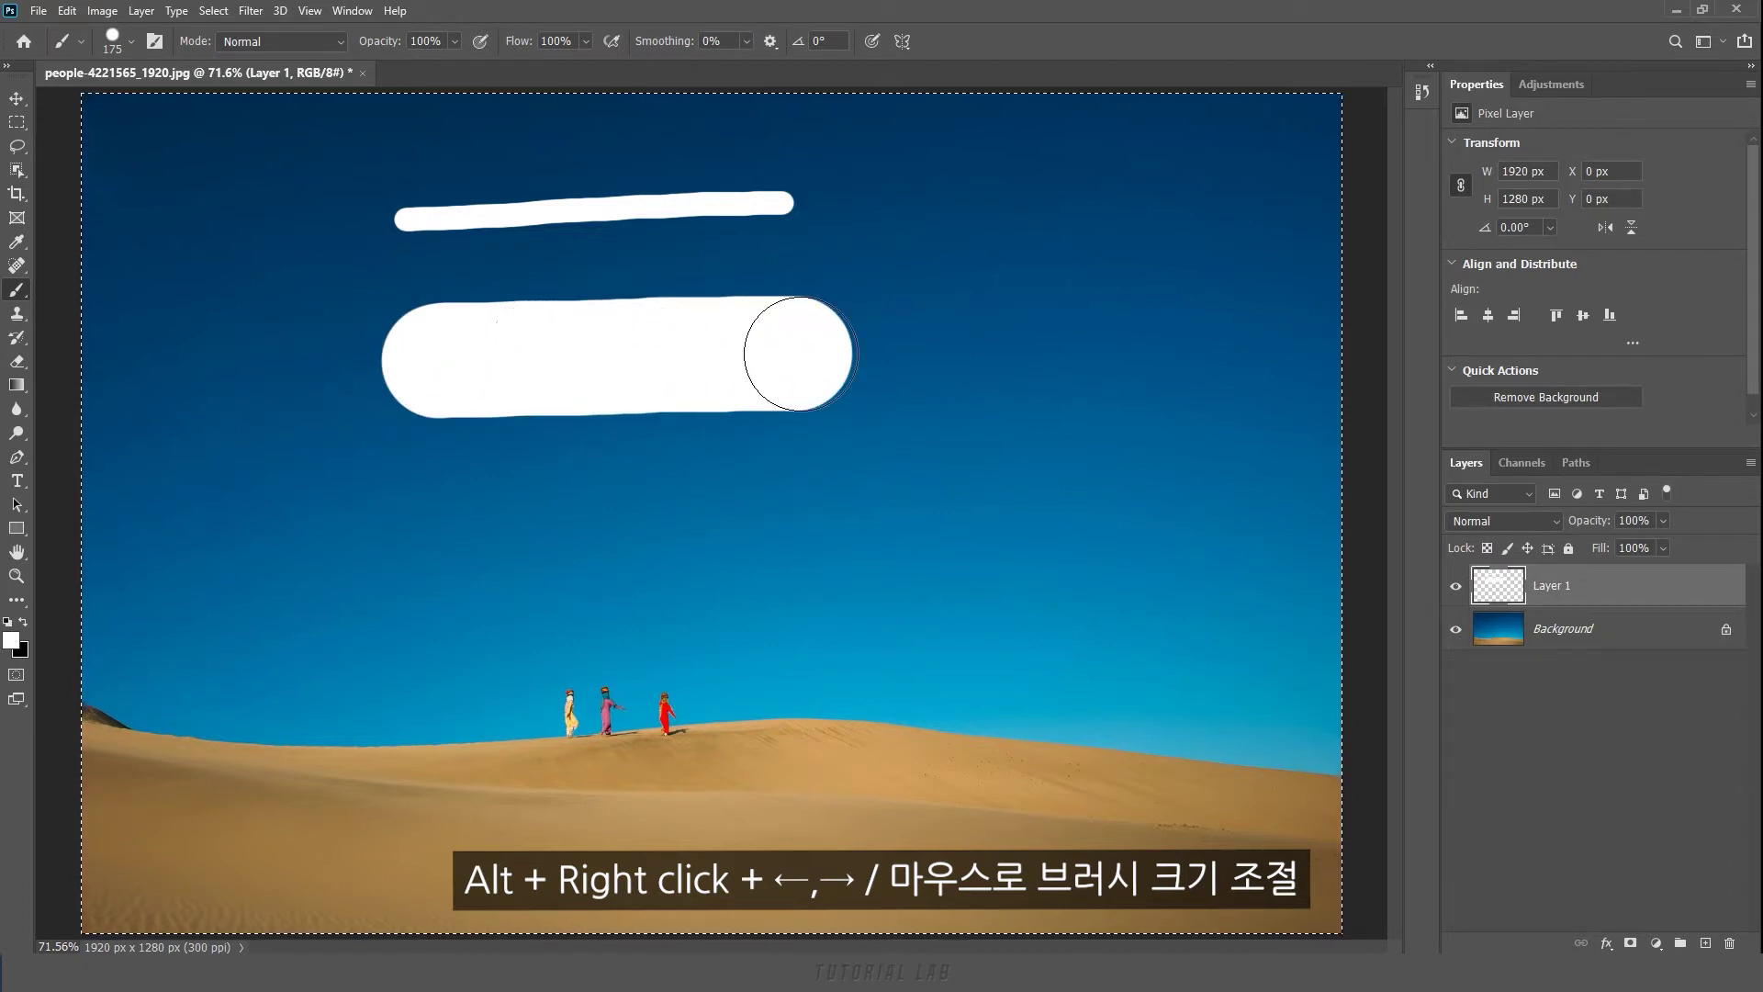
key("Delete")
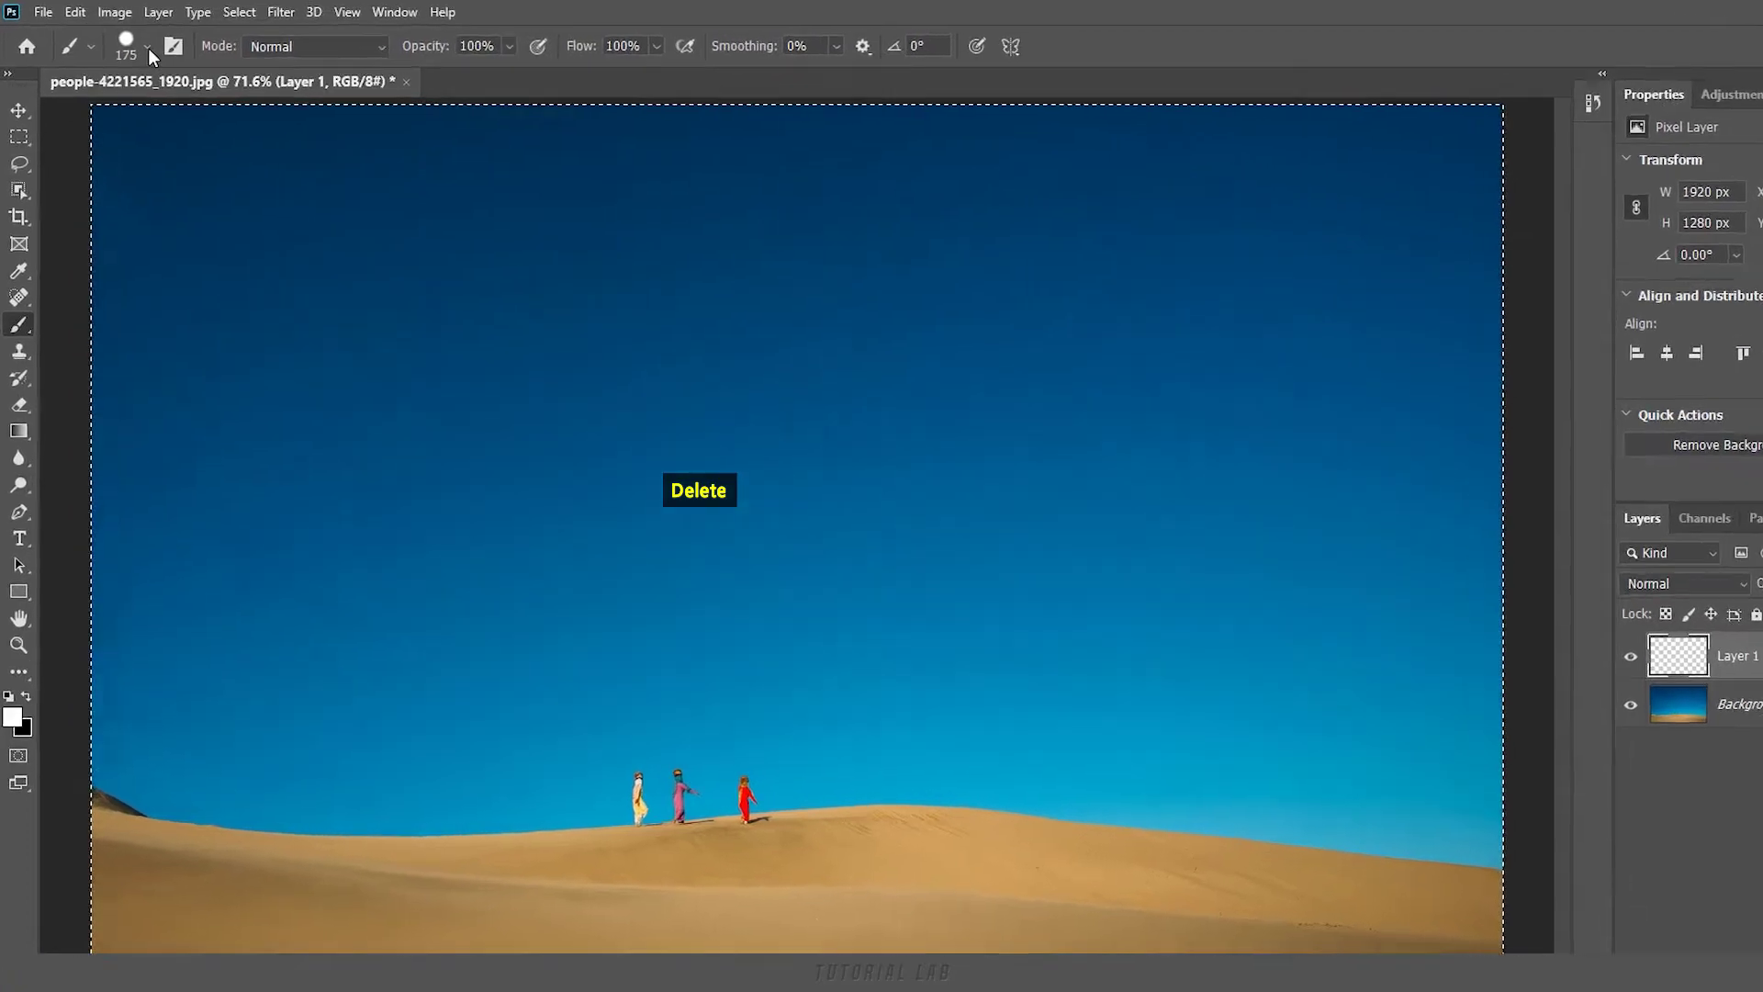
left_click(133, 42)
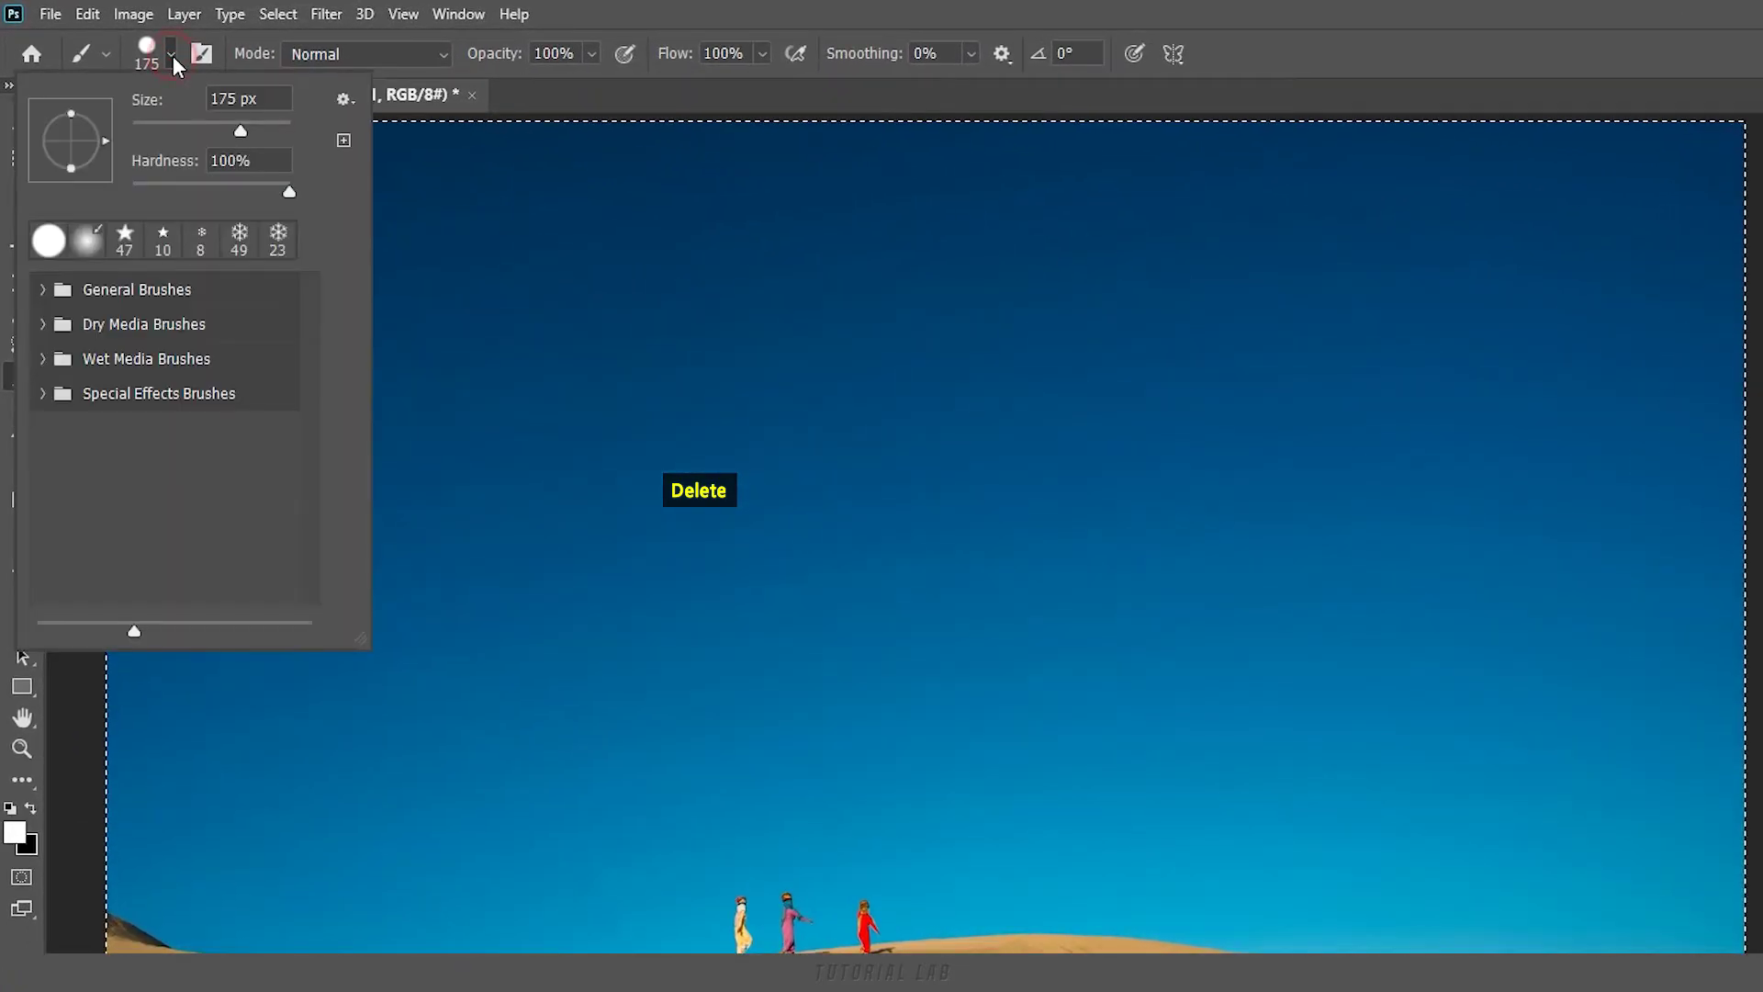
Step: Paint a 100%-hardness stroke and a 0%-hardness stroke, setting hardness in the preset picker
mouse_move(285, 190)
left_mouse_down()
mouse_move(202, 194)
mouse_move(296, 190)
left_mouse_up()
left_click_drag(500, 281, 1040, 291)
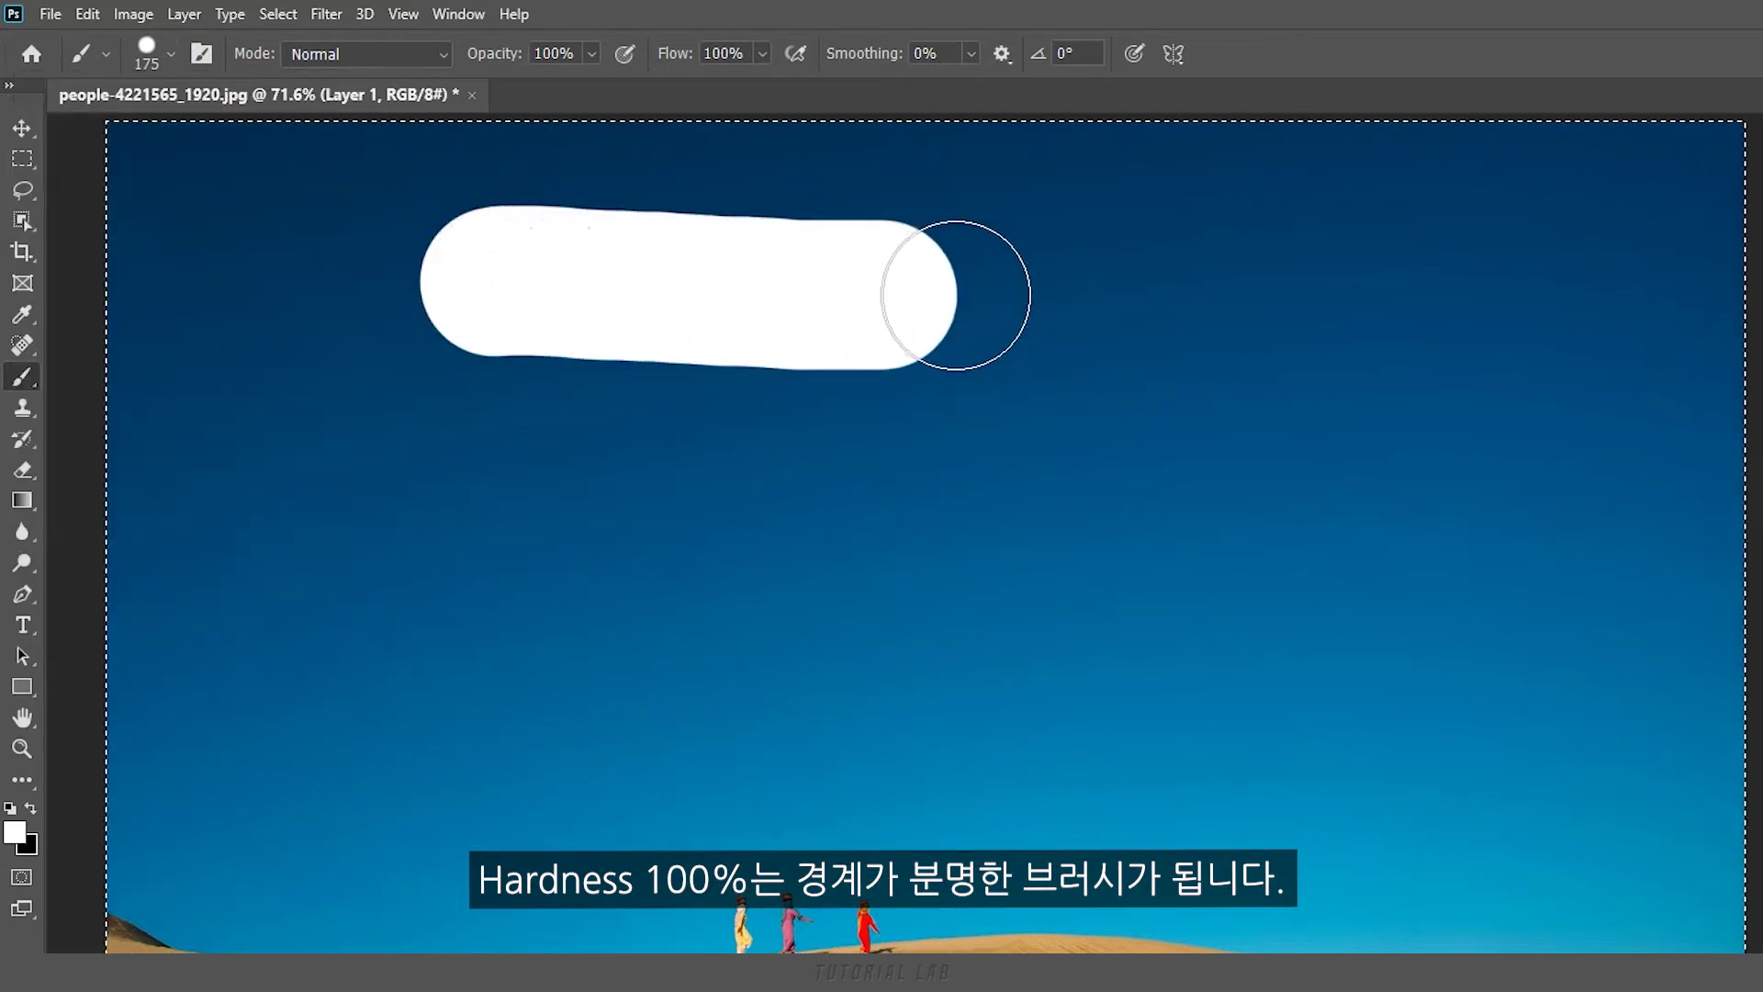
left_click(171, 53)
left_click_drag(290, 195, 127, 207)
left_click(170, 53)
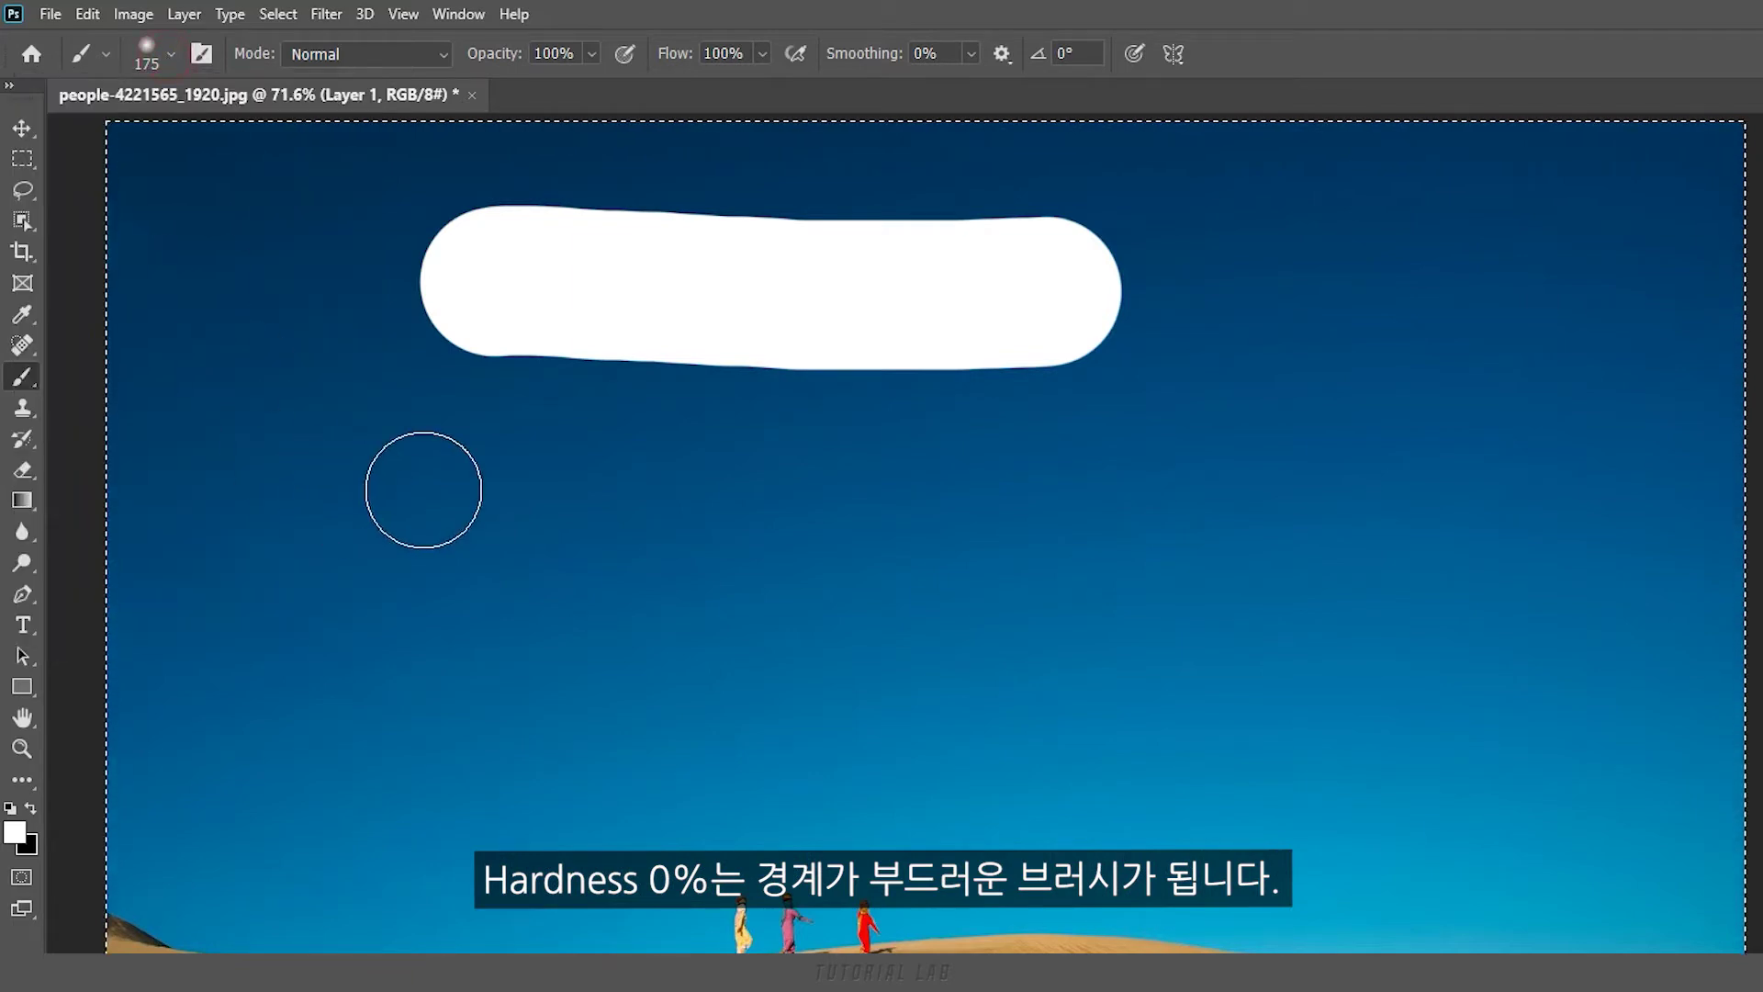
left_click_drag(450, 478, 1102, 484)
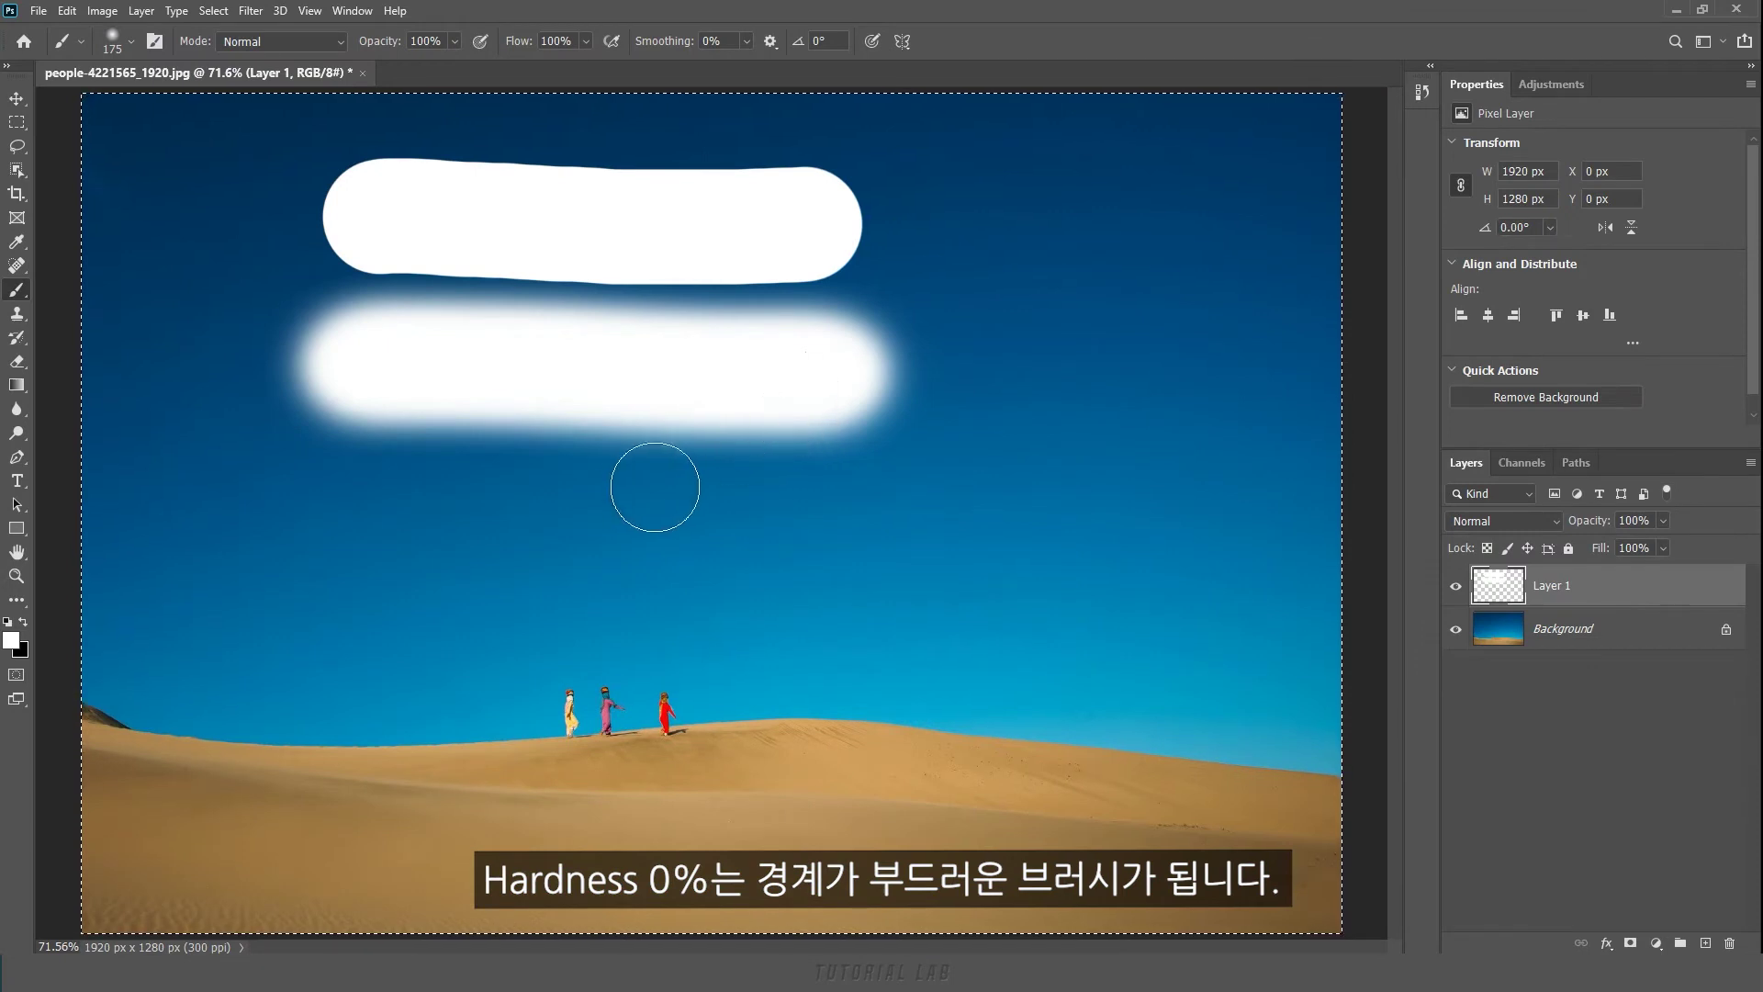
Step: Paint hard and soft strokes using Shift+] and Shift+[ for hardness, then clear Layer 1
key("shift+bracketright")
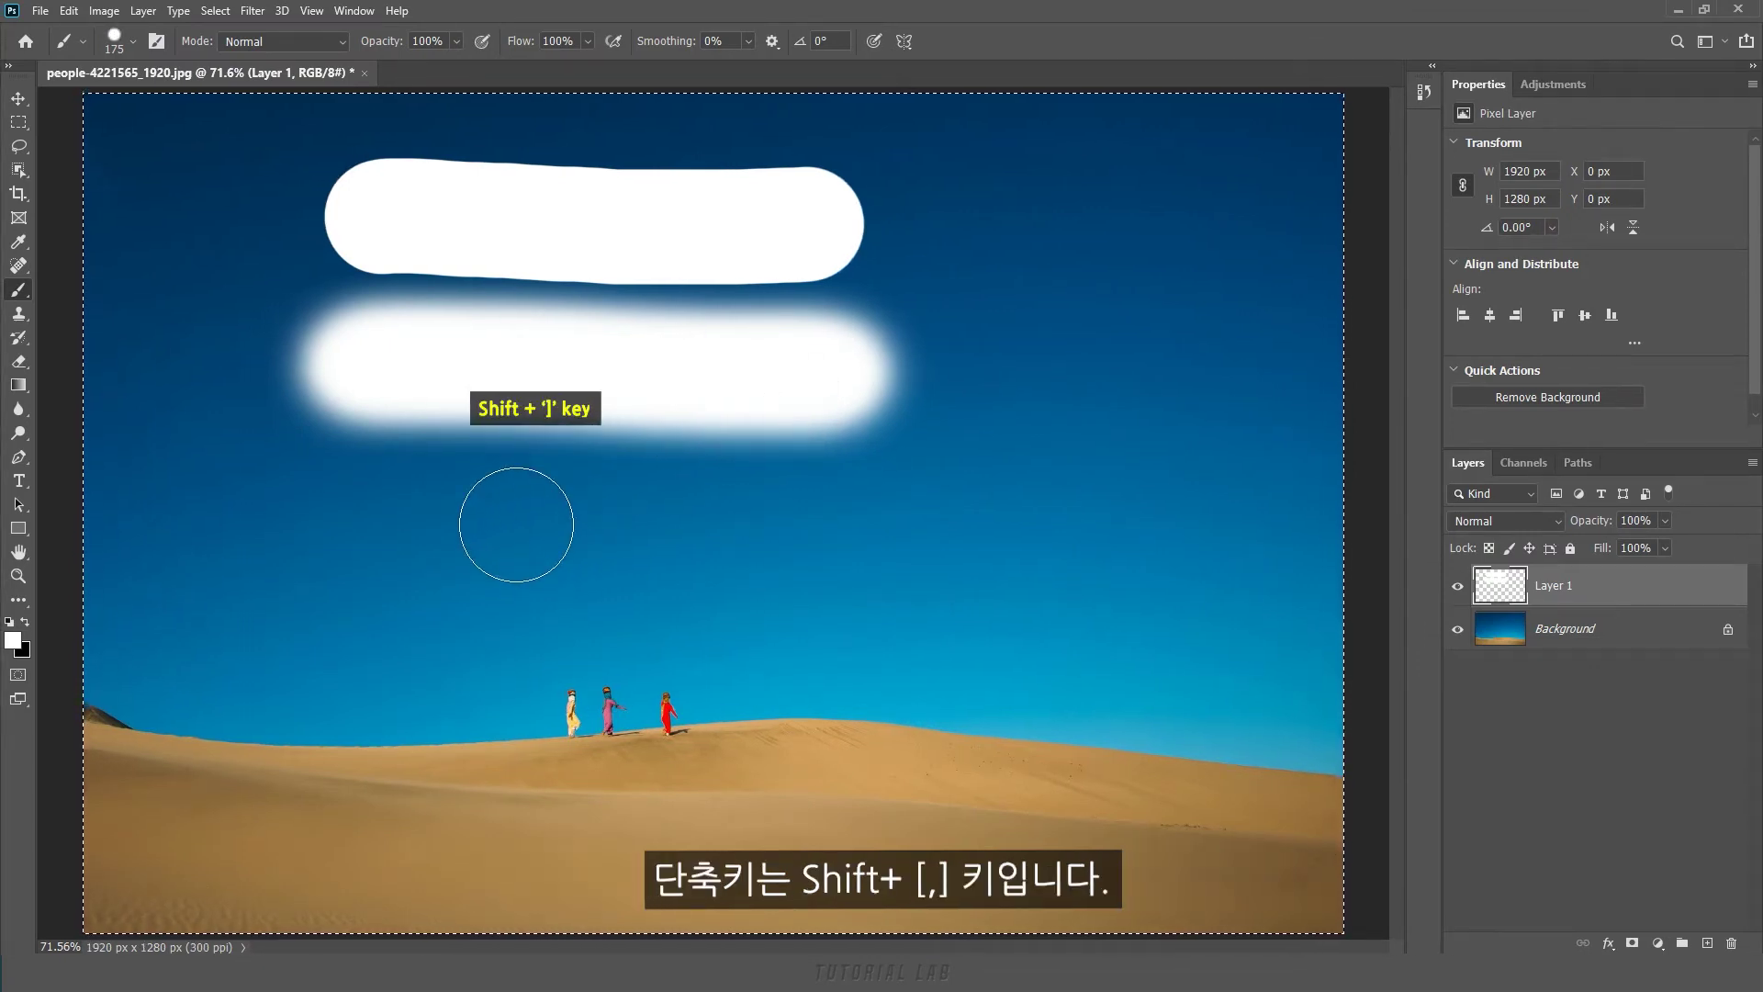
left_click_drag(353, 522, 847, 538)
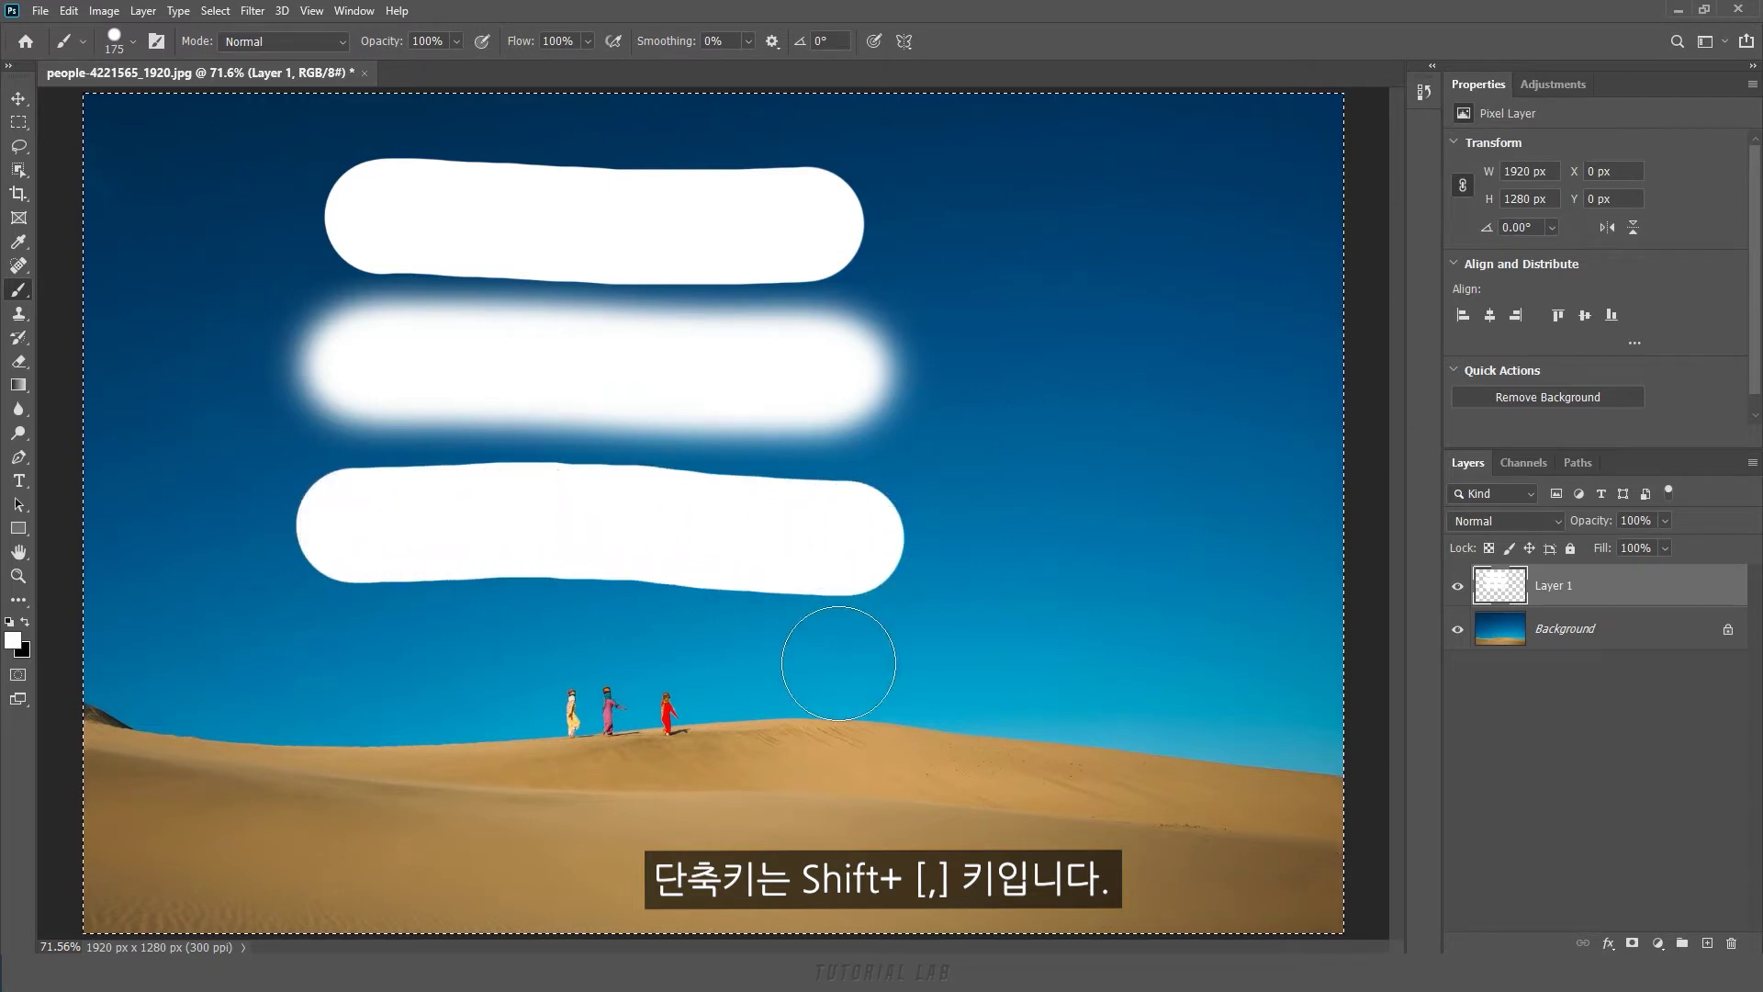
key("shift+bracketleft")
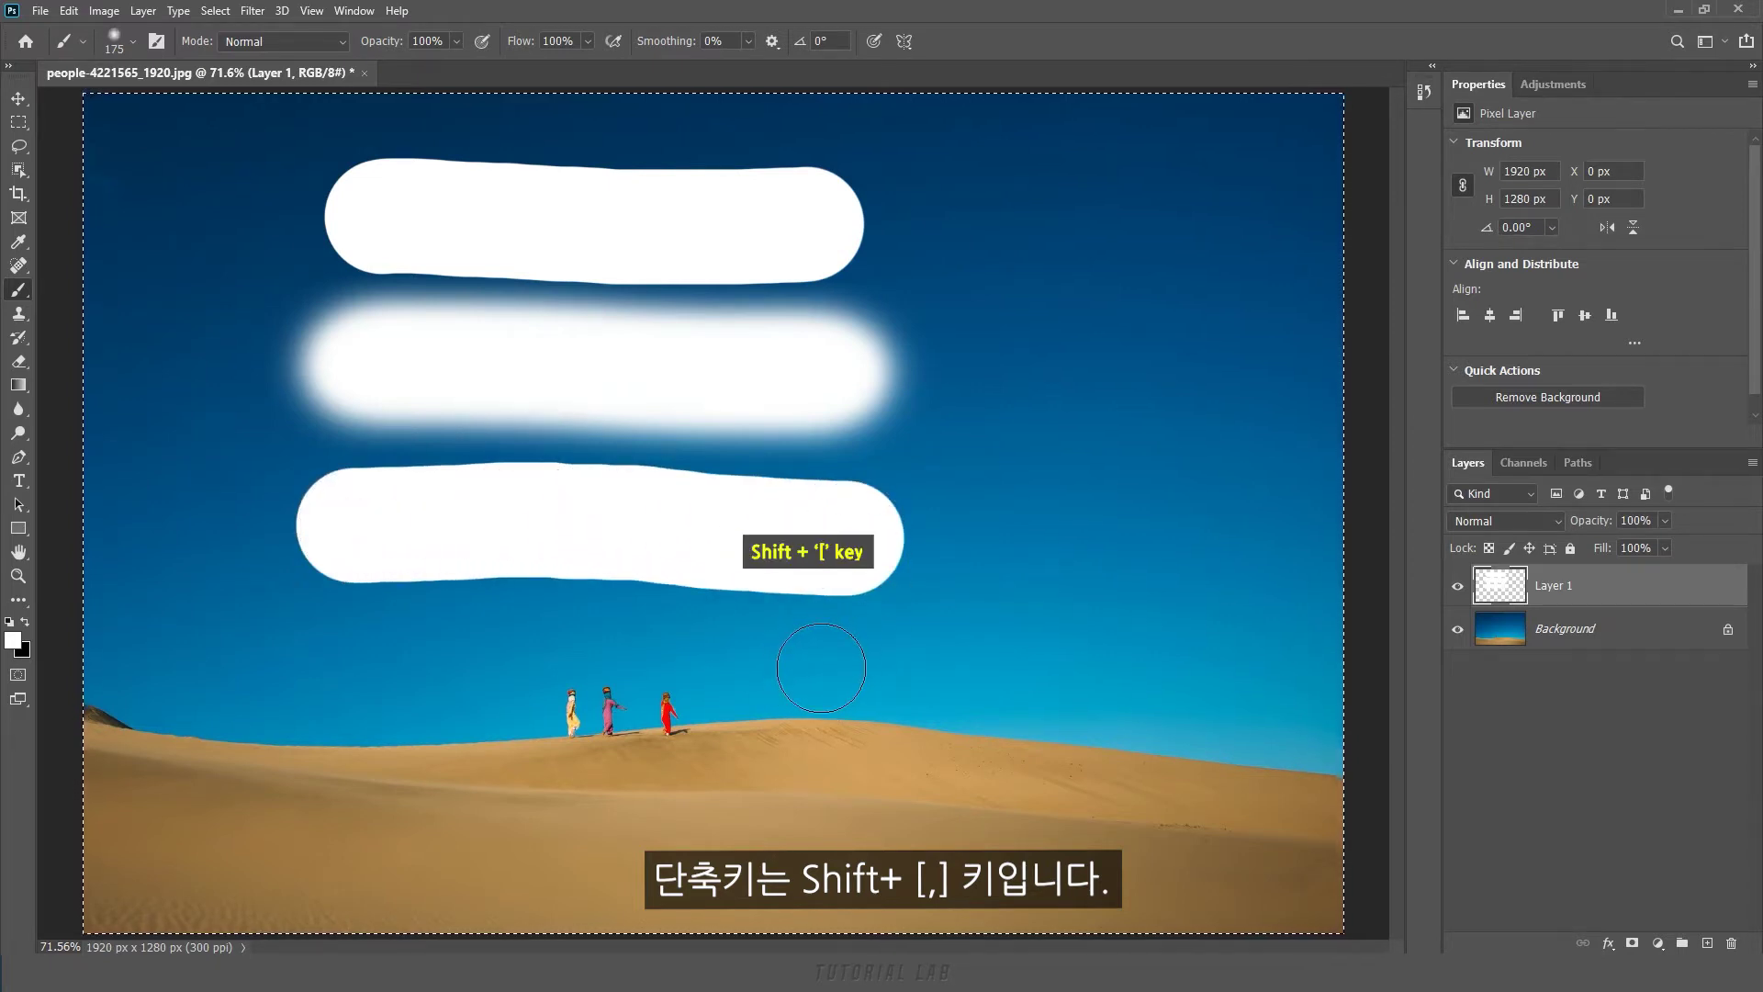
left_click_drag(306, 665, 851, 675)
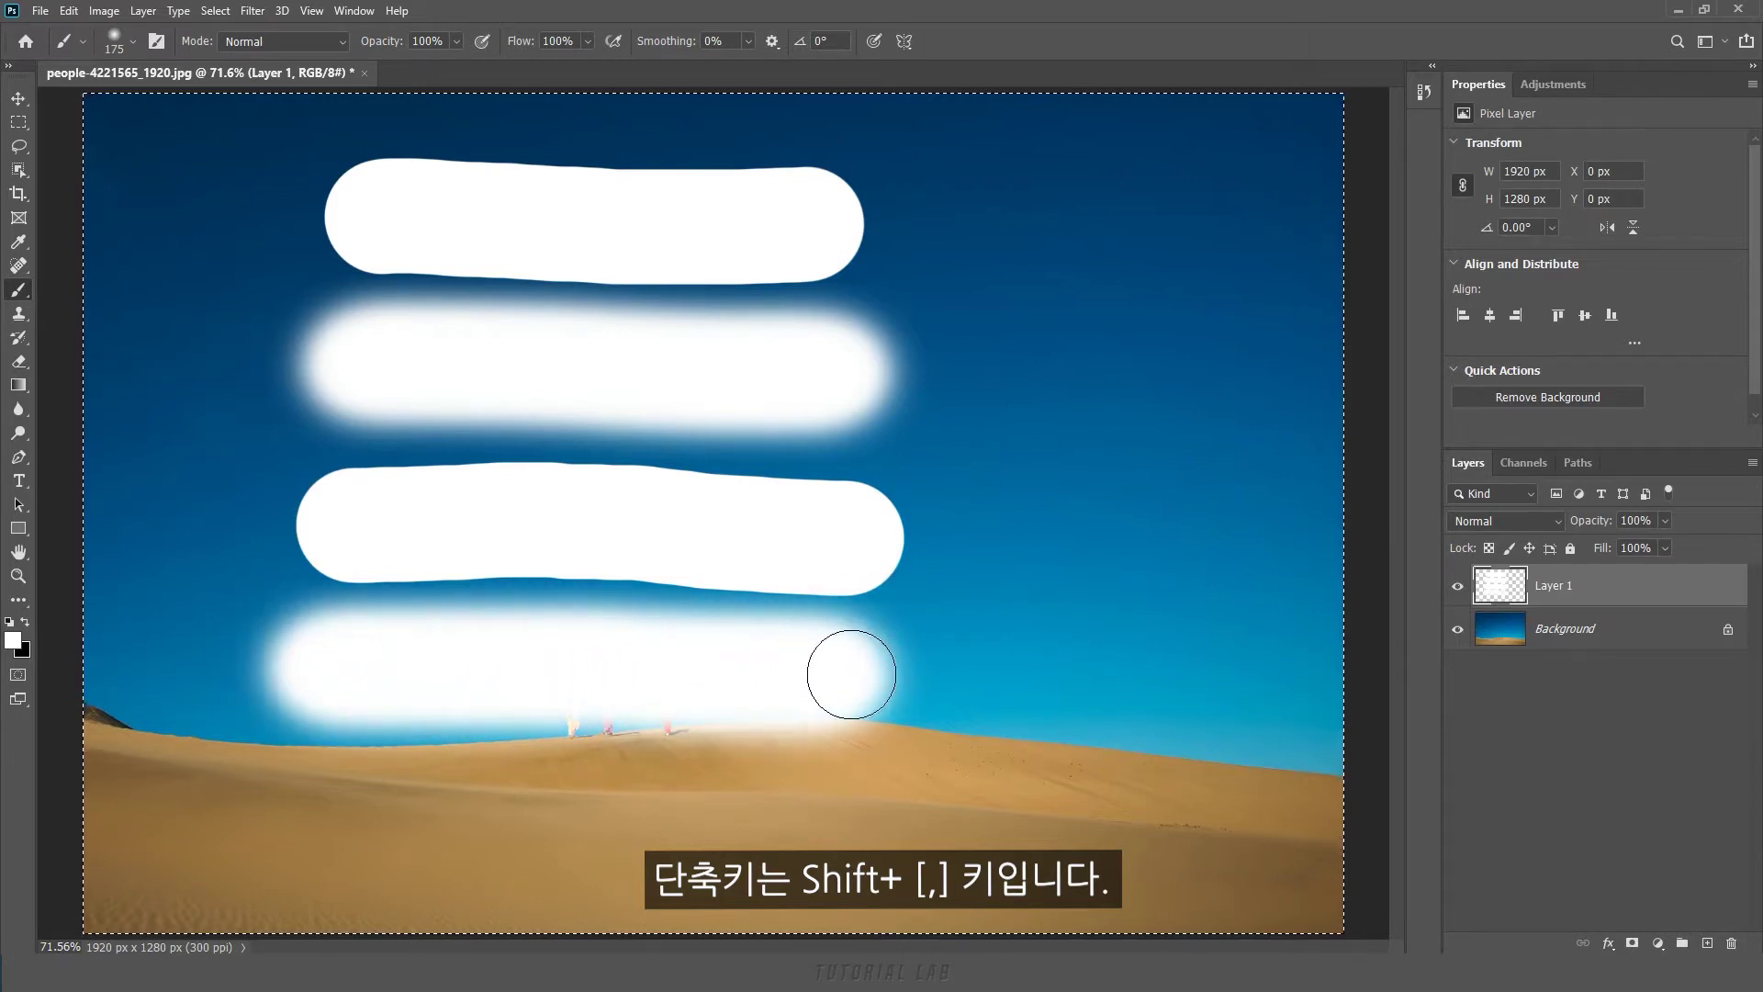
key("Delete")
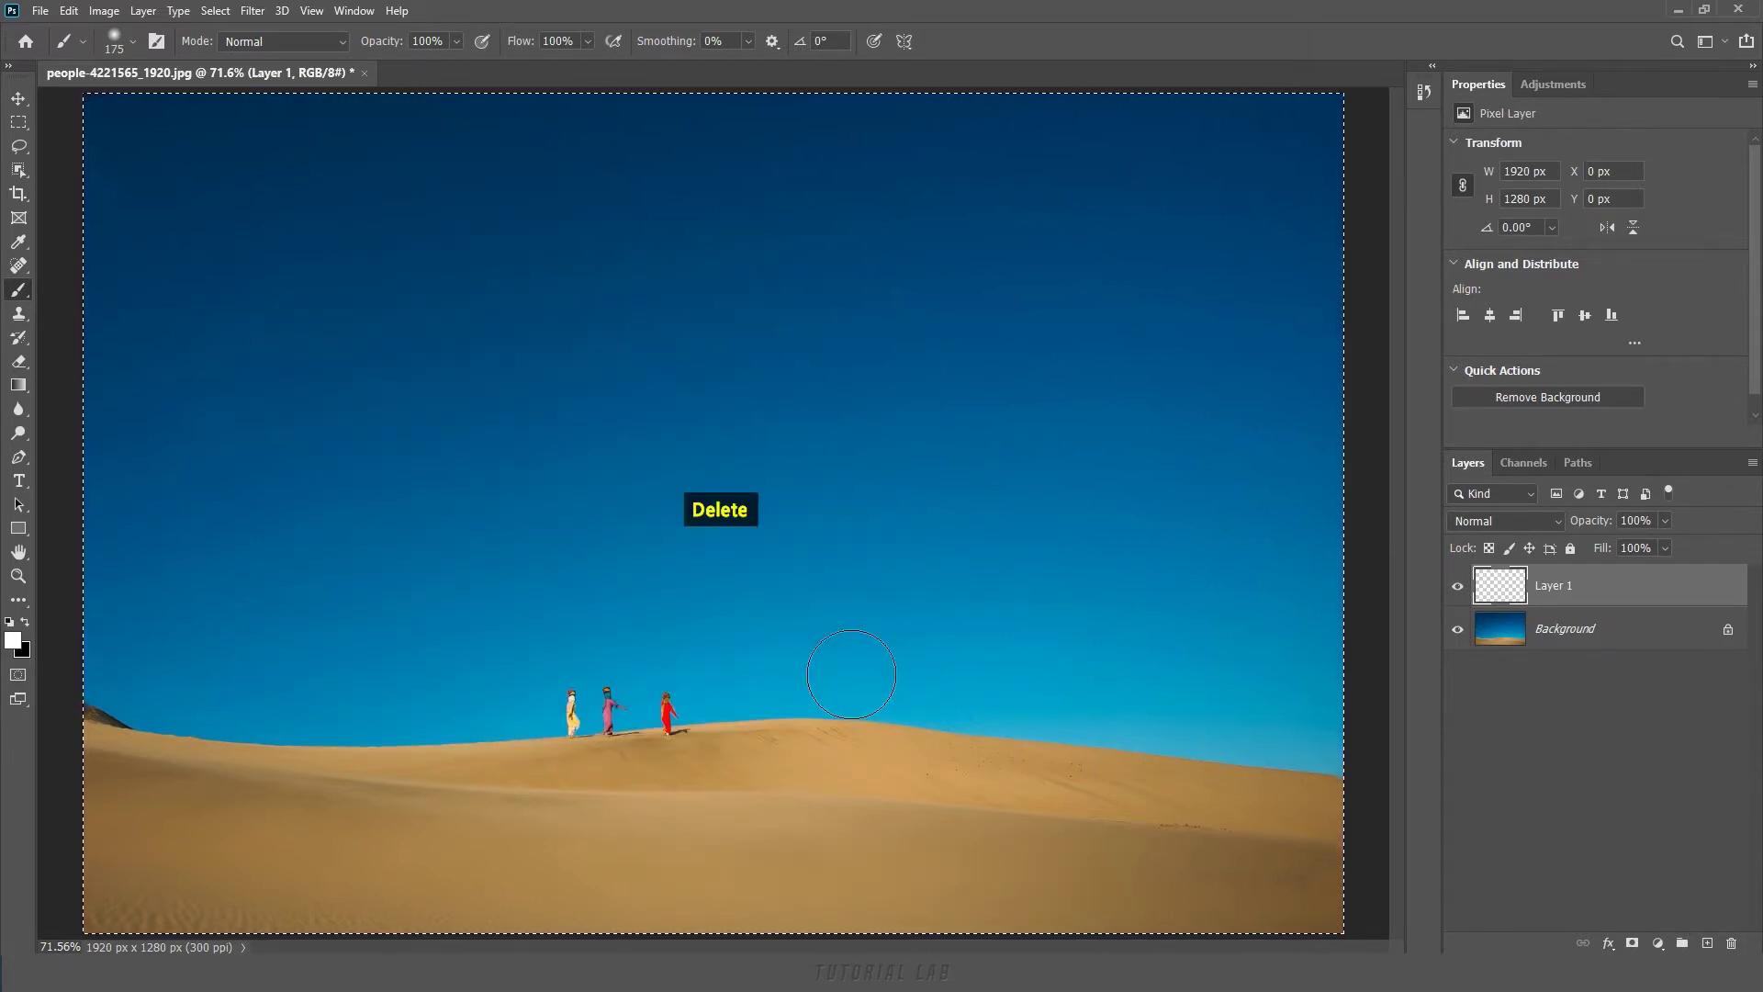
Step: Paint a 0%-hardness stroke, then a 100%-hardness 189 px stroke, and delete both
right_click(681, 487, "alt")
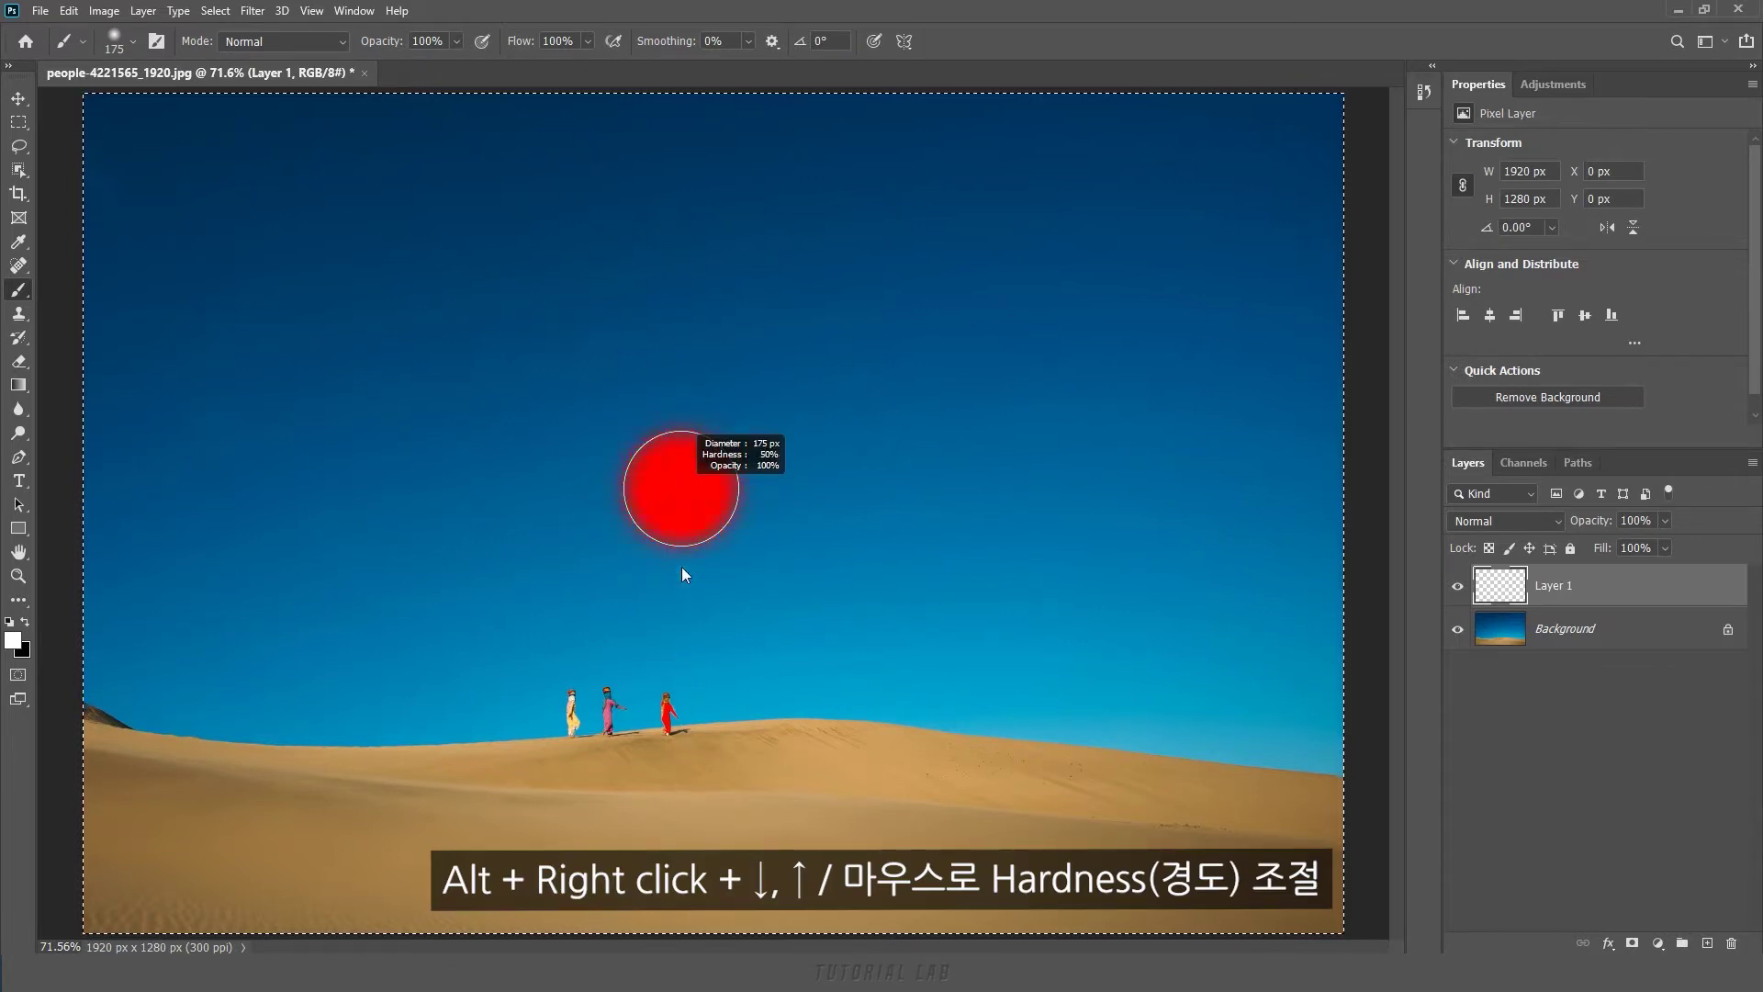
left_click_drag(391, 220, 927, 200)
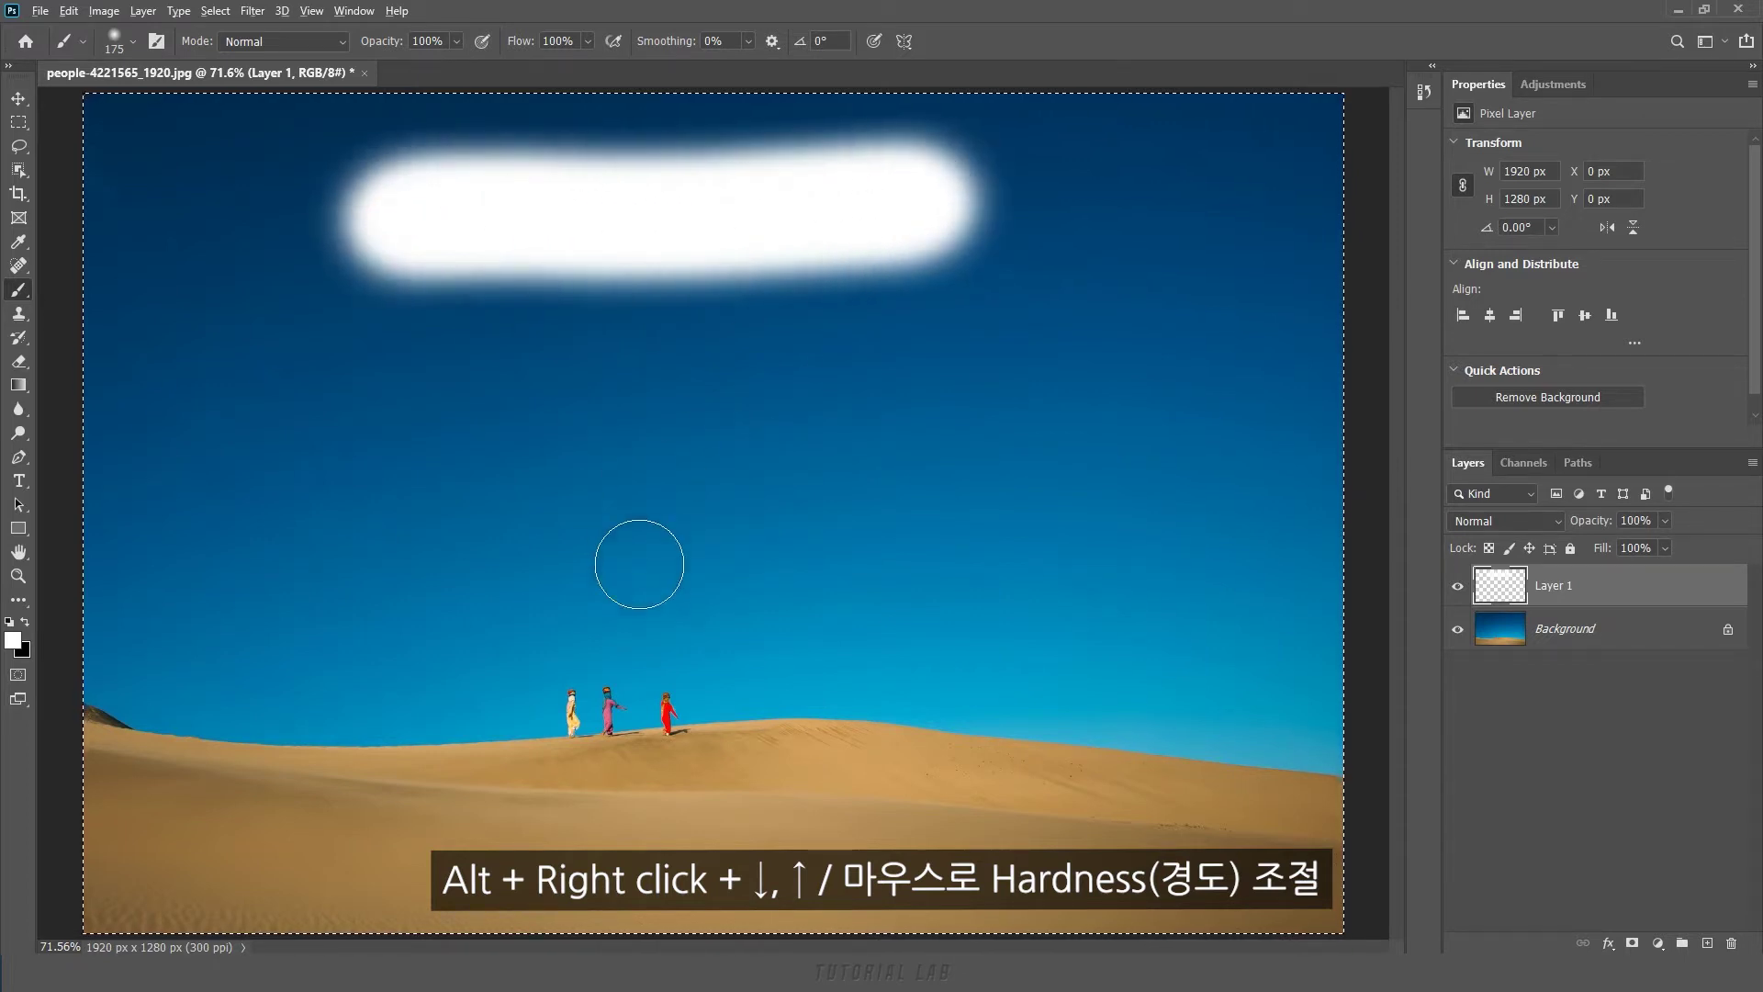
right_click(639, 563, "alt")
left_click_drag(642, 564, 647, 816)
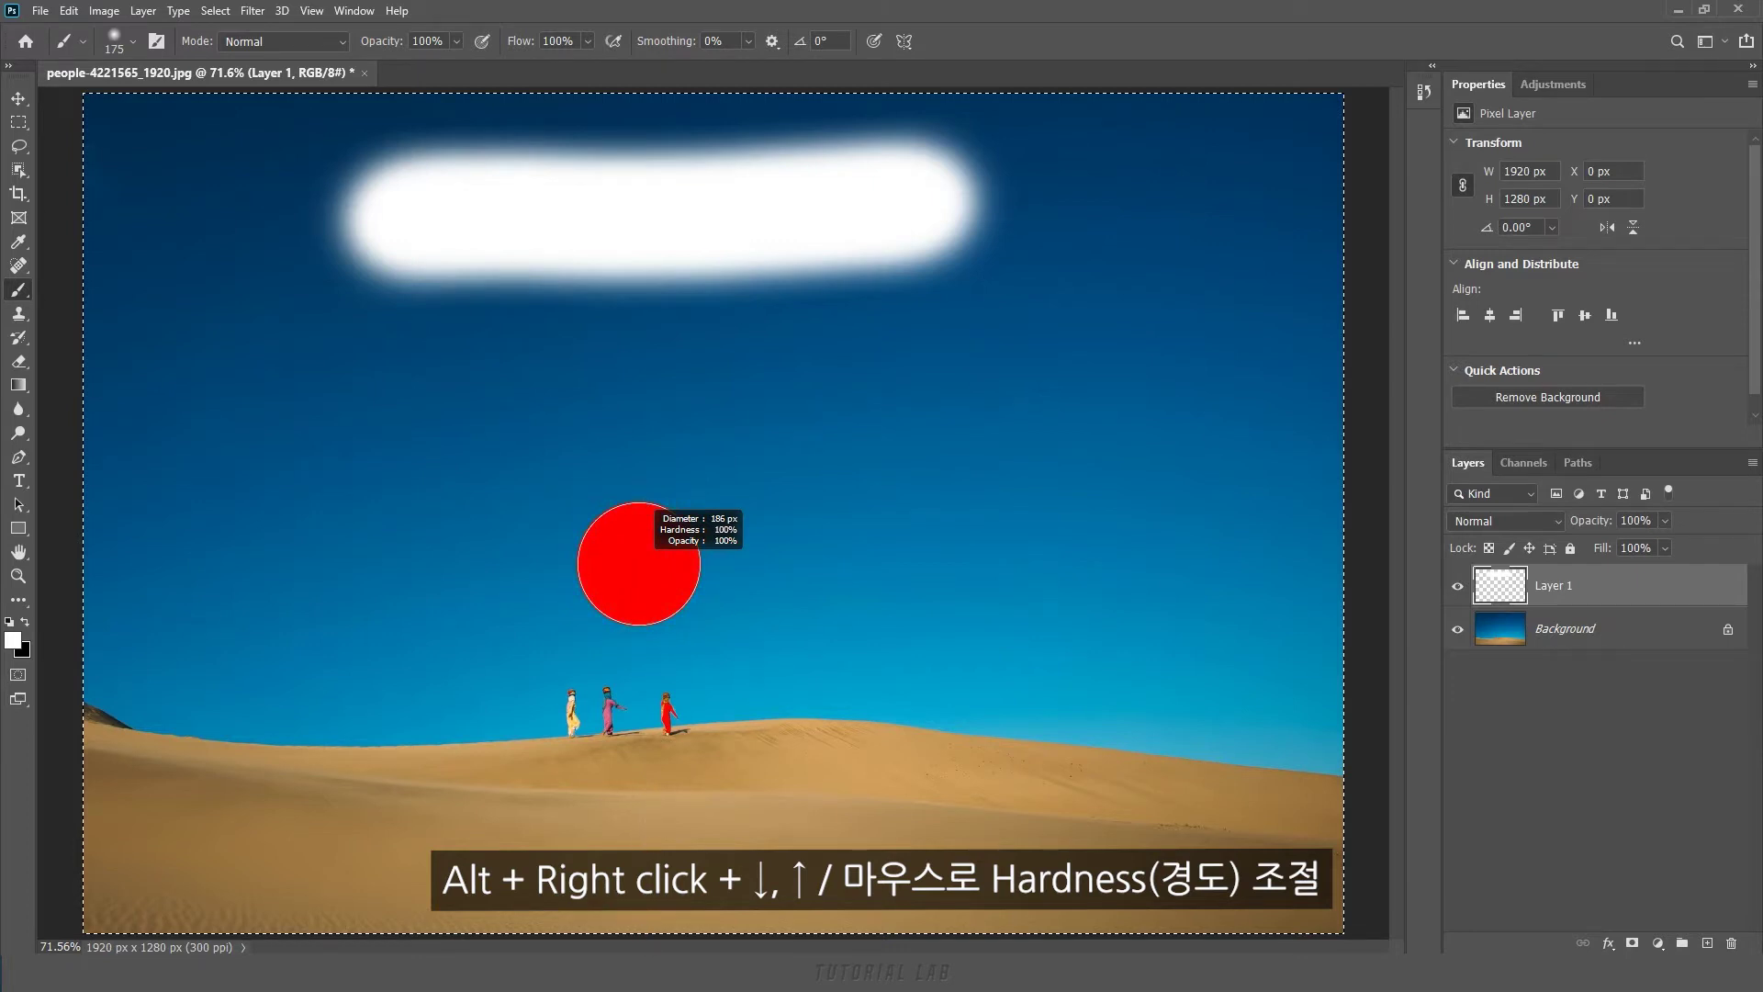
left_click_drag(424, 413, 912, 413)
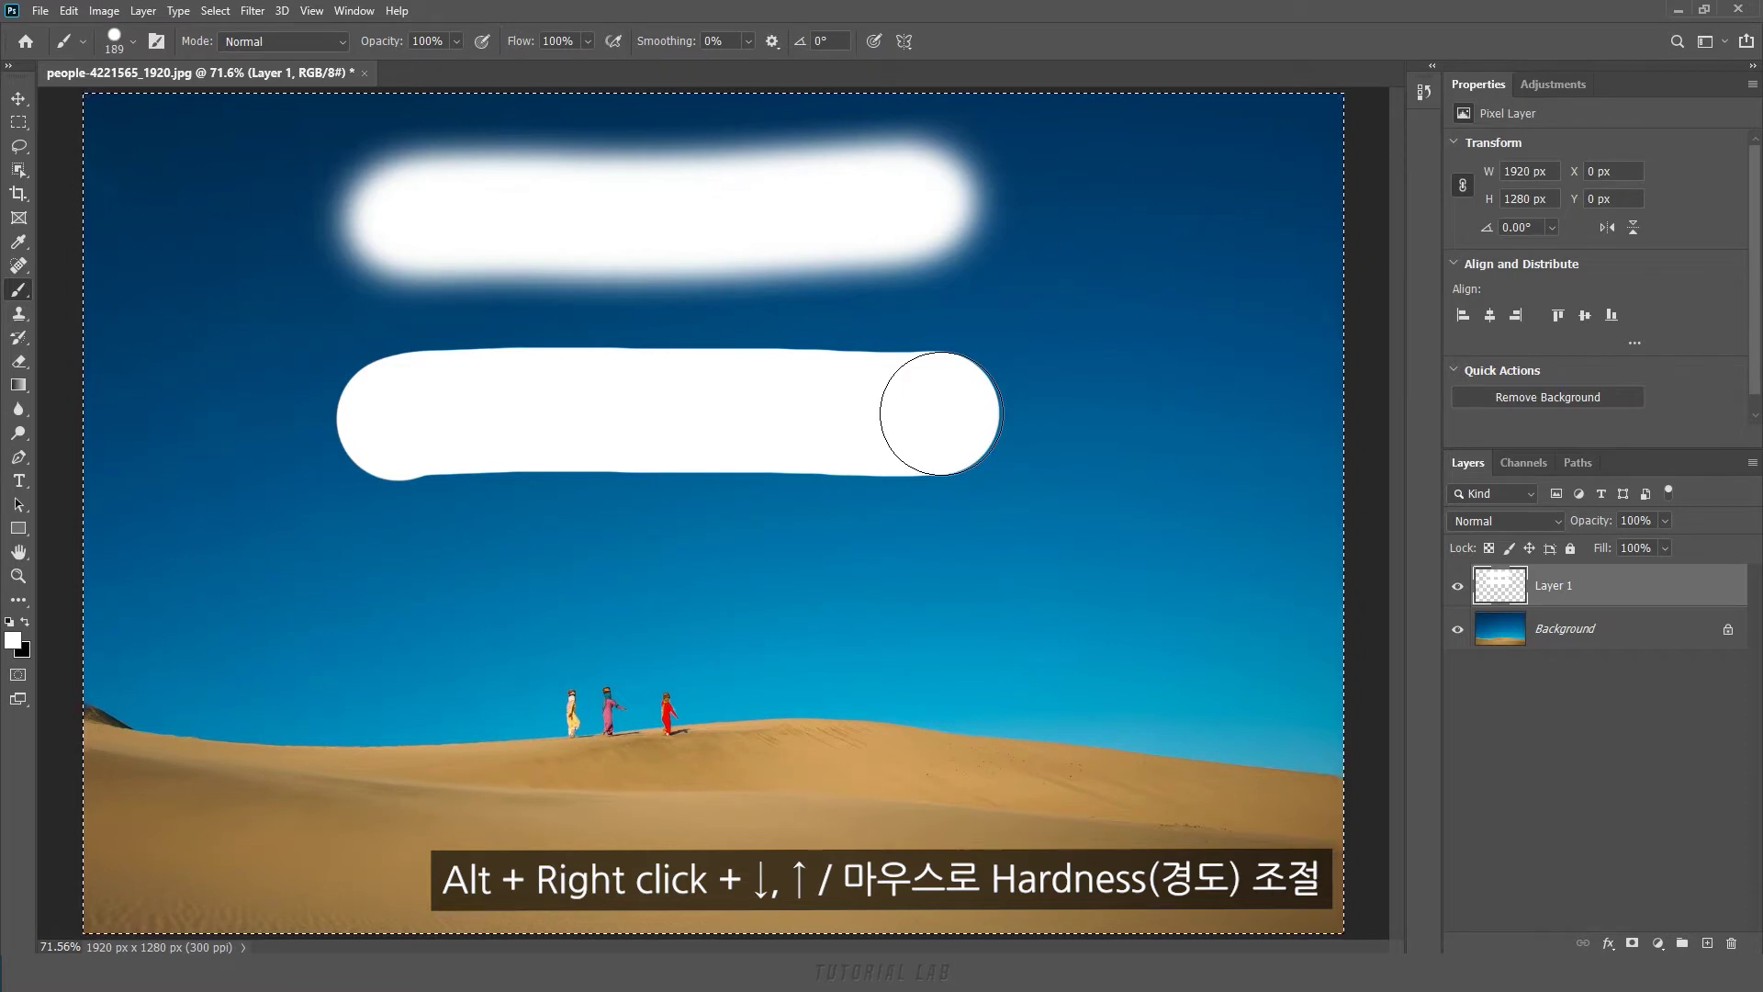
key("Delete")
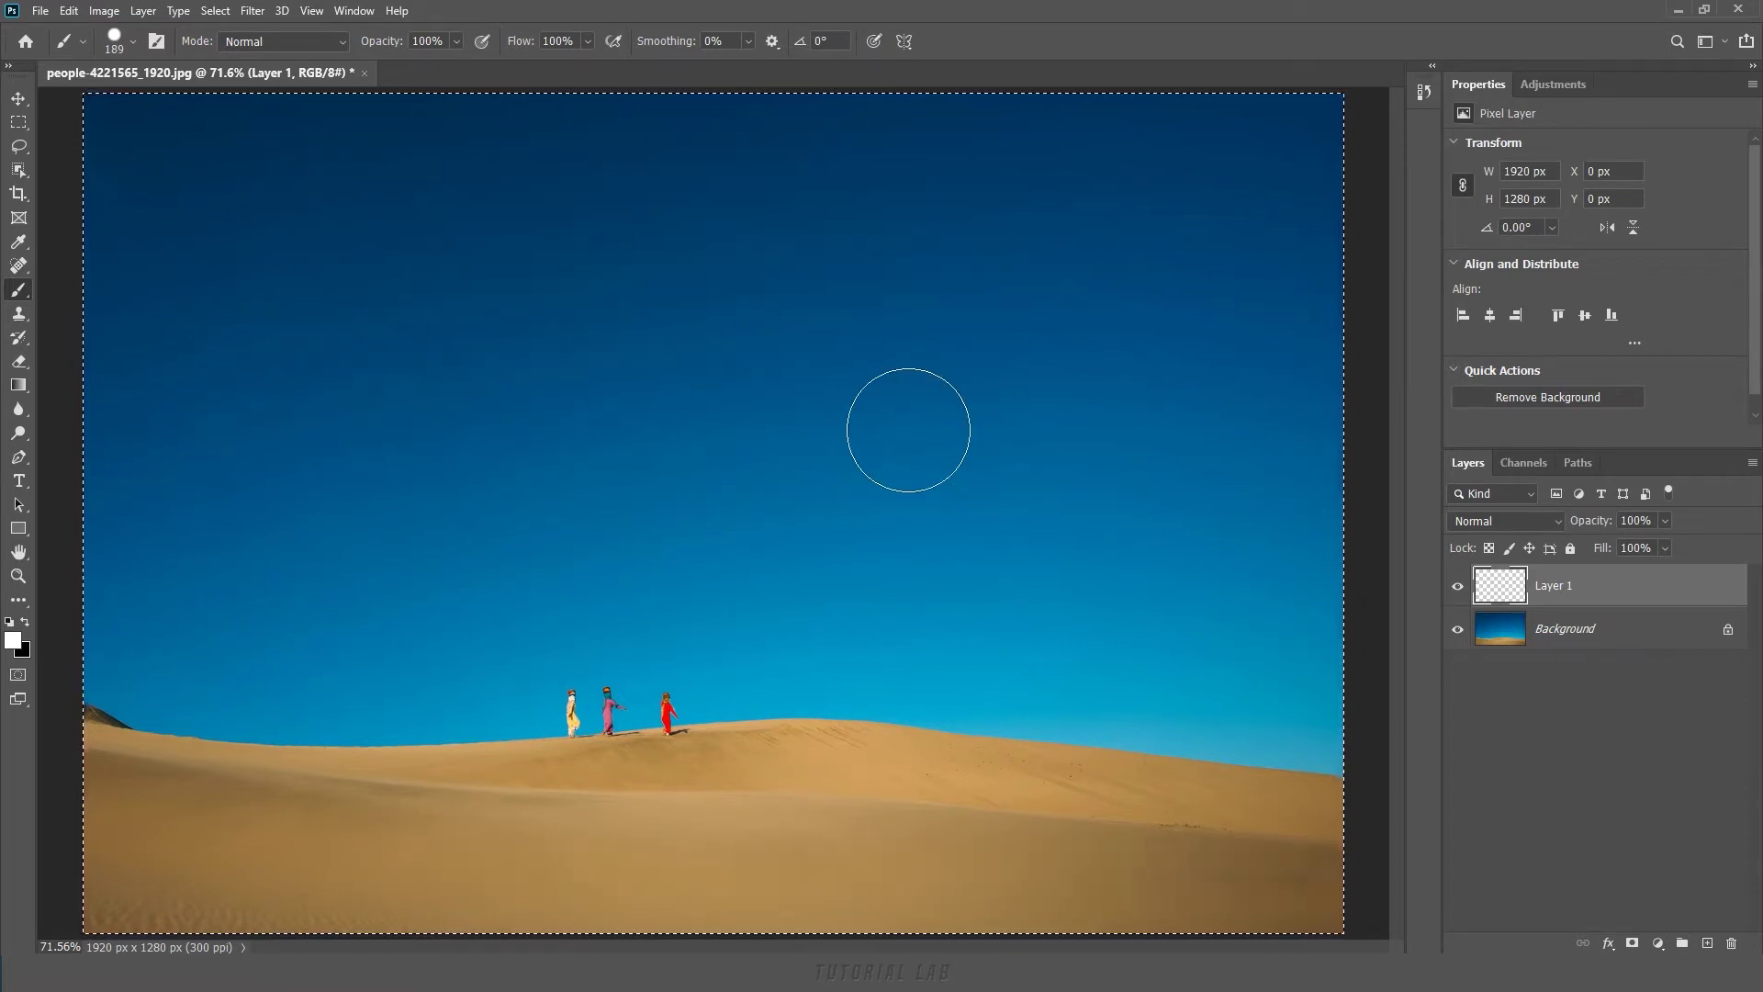
Step: Flatten the brush tip into an ellipse and paint a horizontal stroke across the sky
left_click(133, 42)
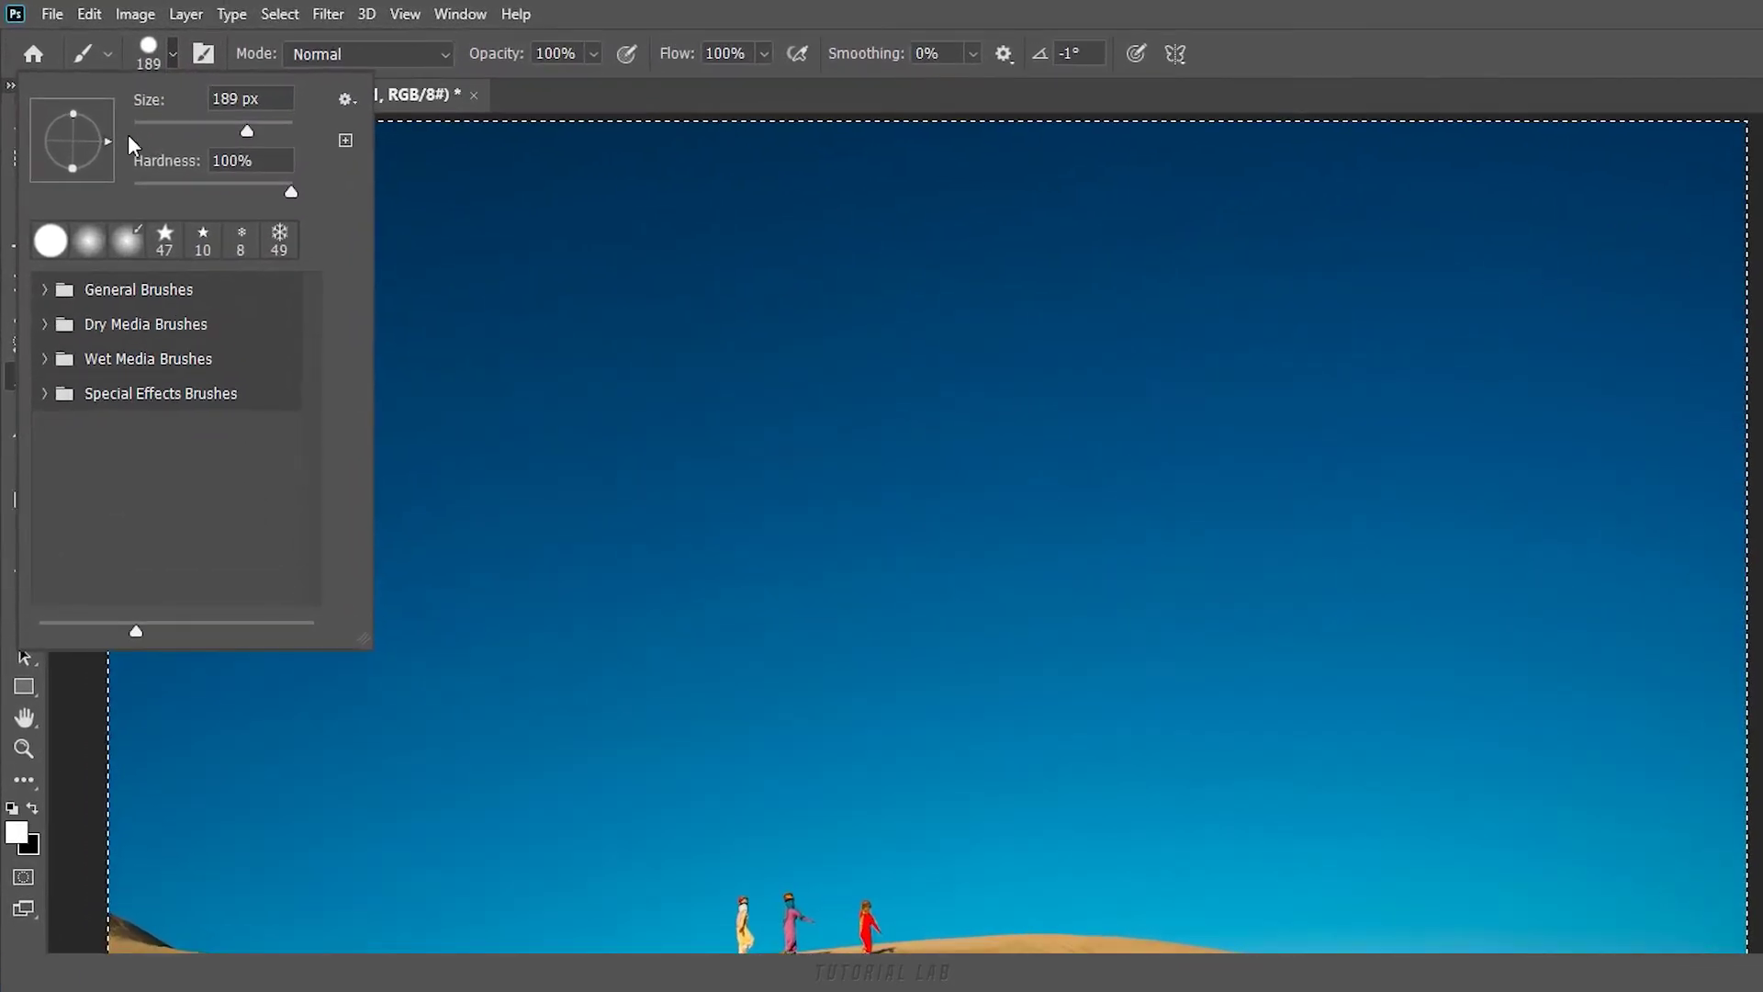
left_click_drag(56, 130, 61, 126)
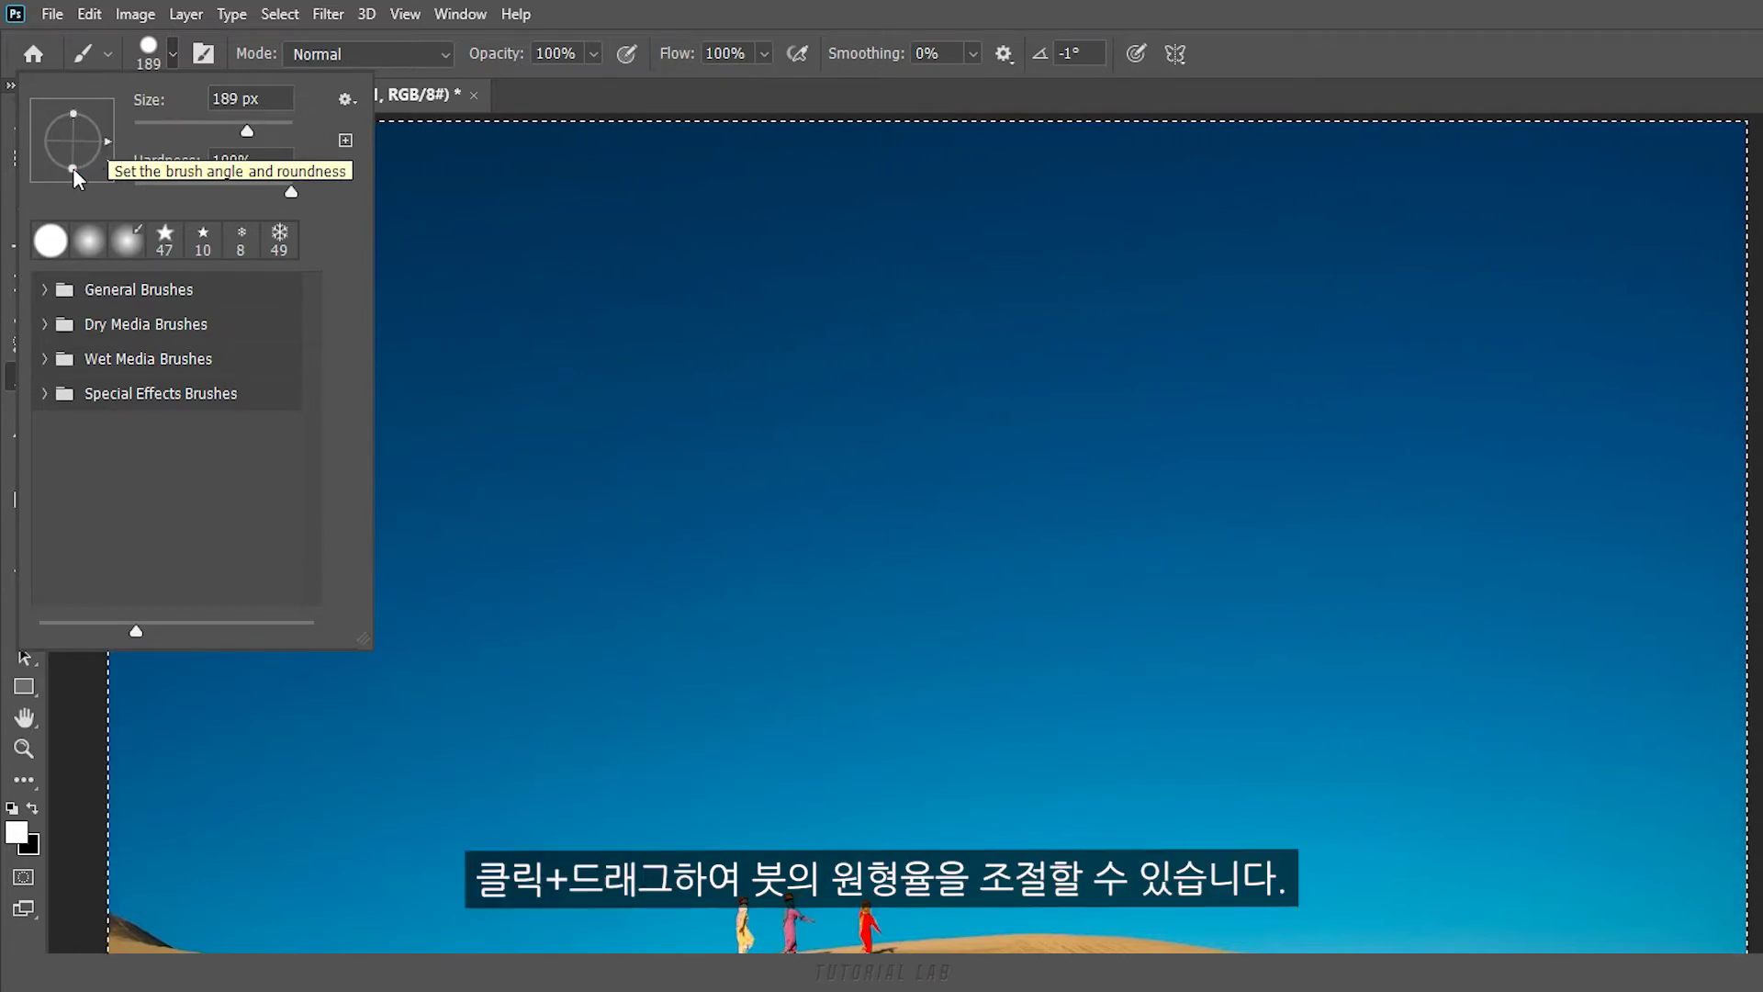
left_click(74, 167)
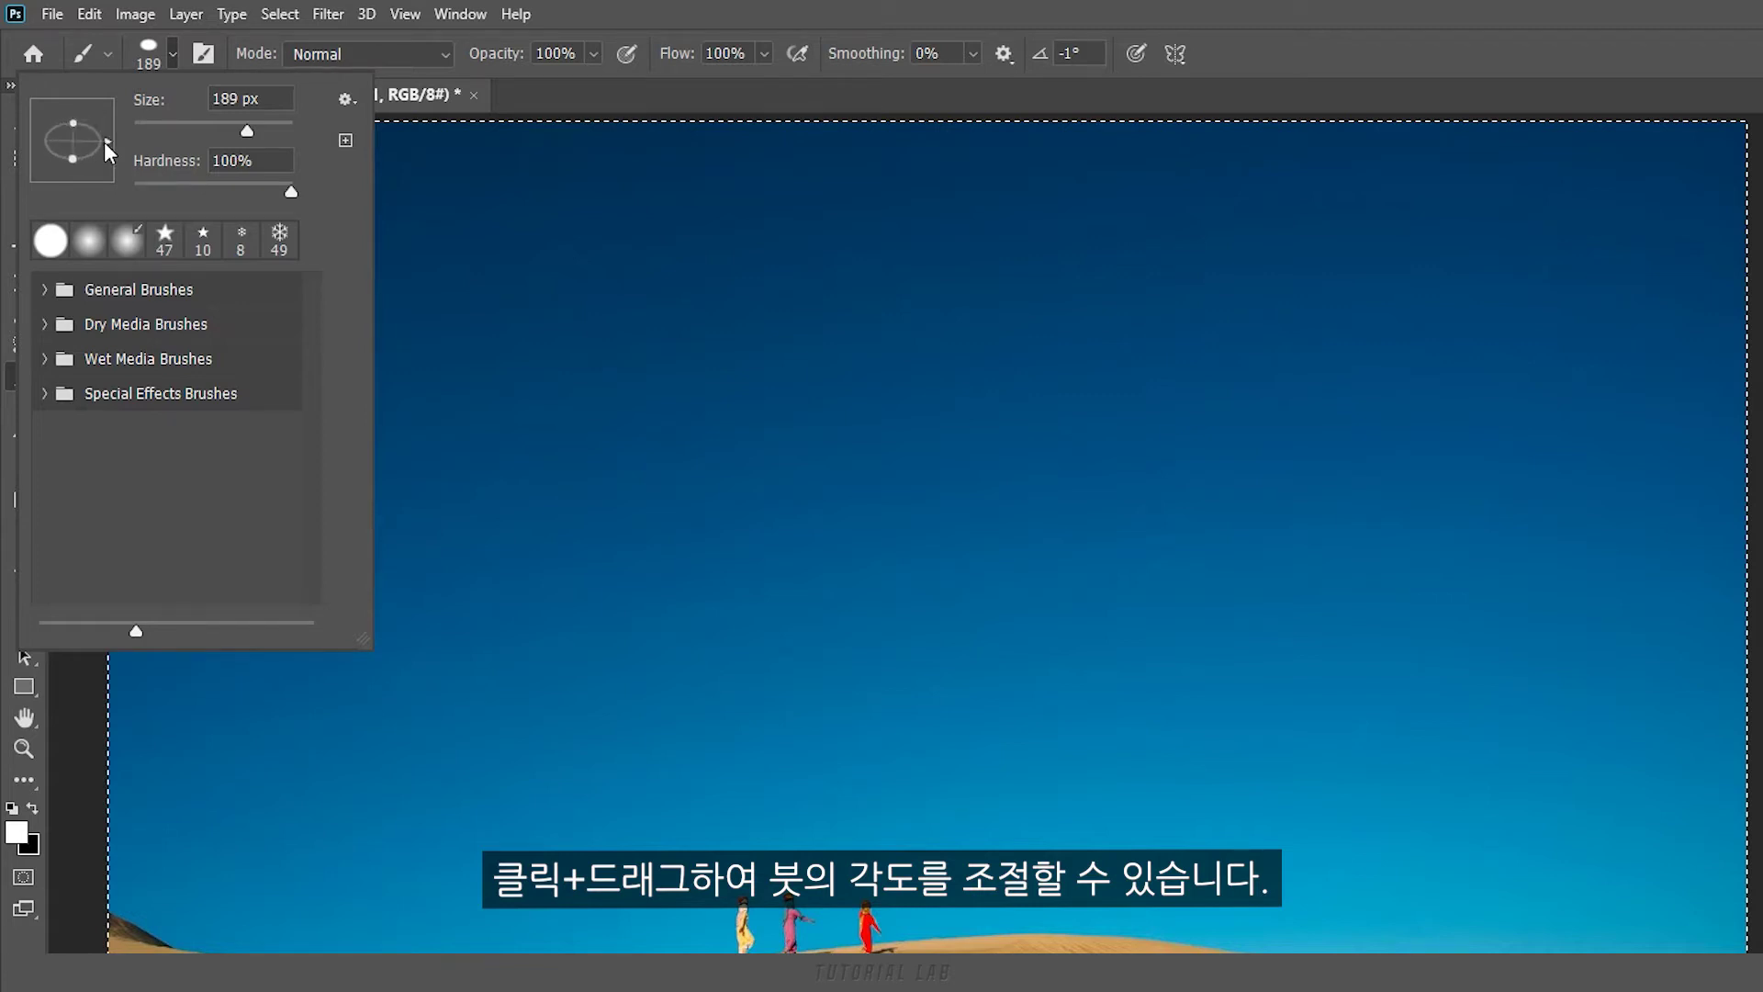
left_click_drag(510, 274, 1110, 280)
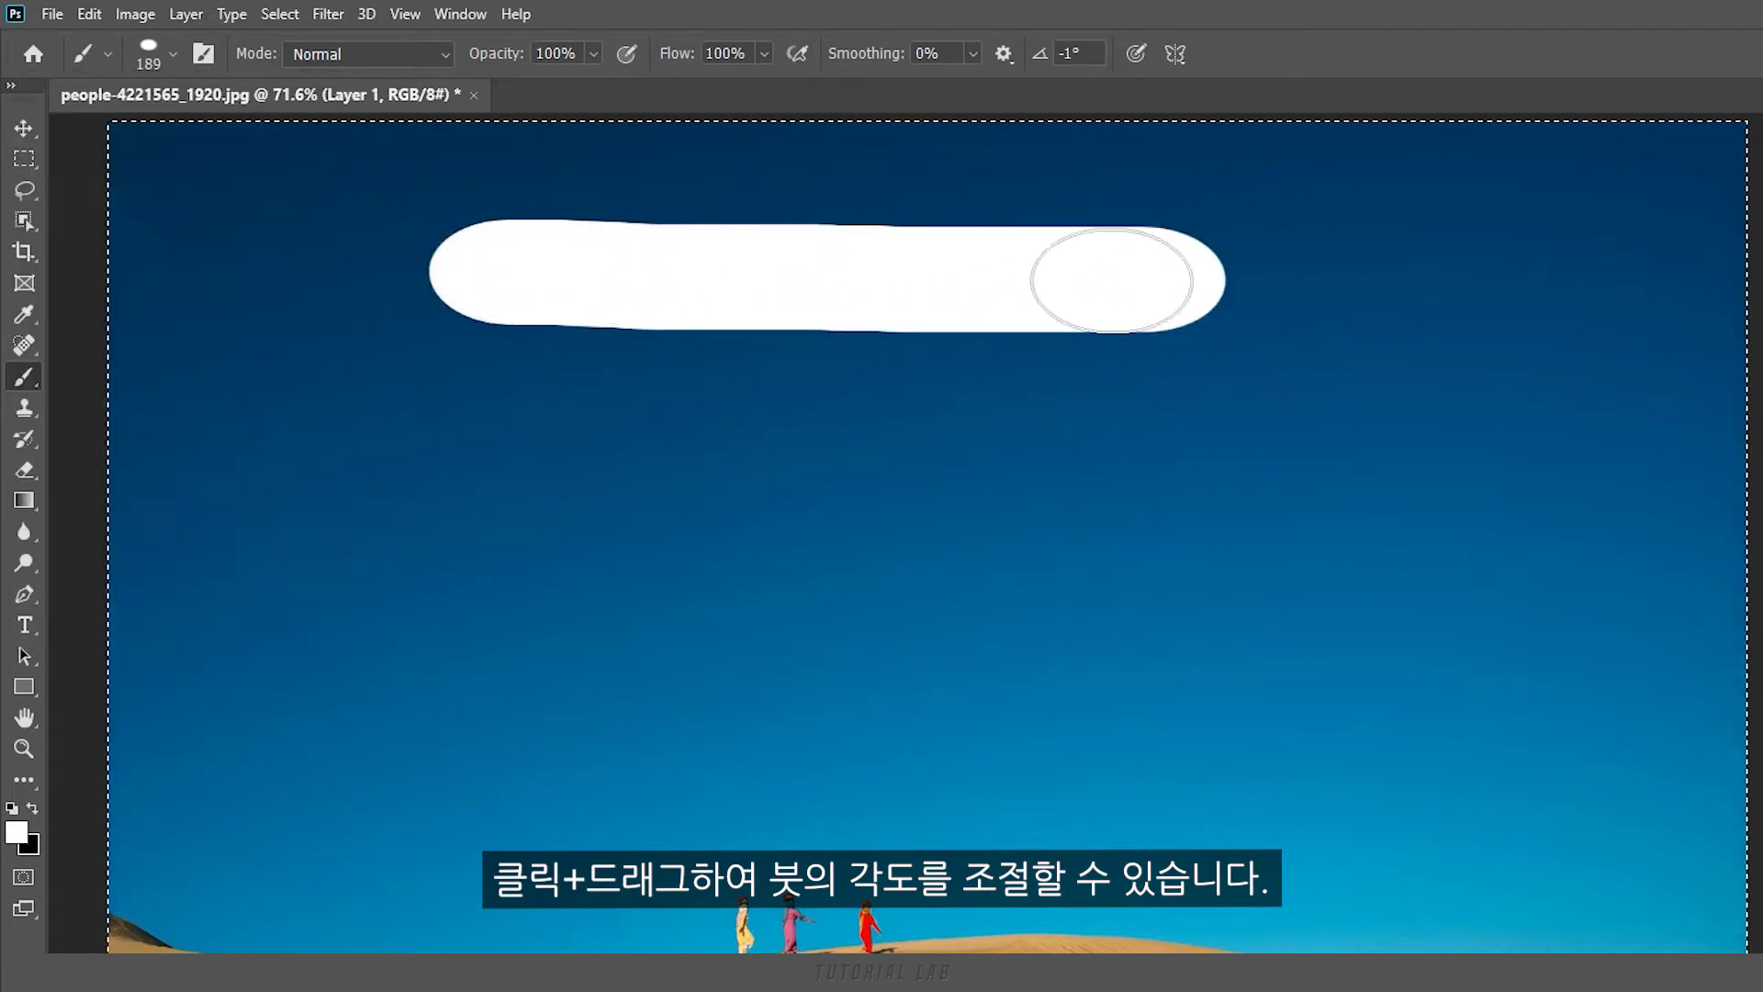
Step: Rotate the flattened tip to 84°, paint a second stroke, then restore the round tip
left_click(173, 54)
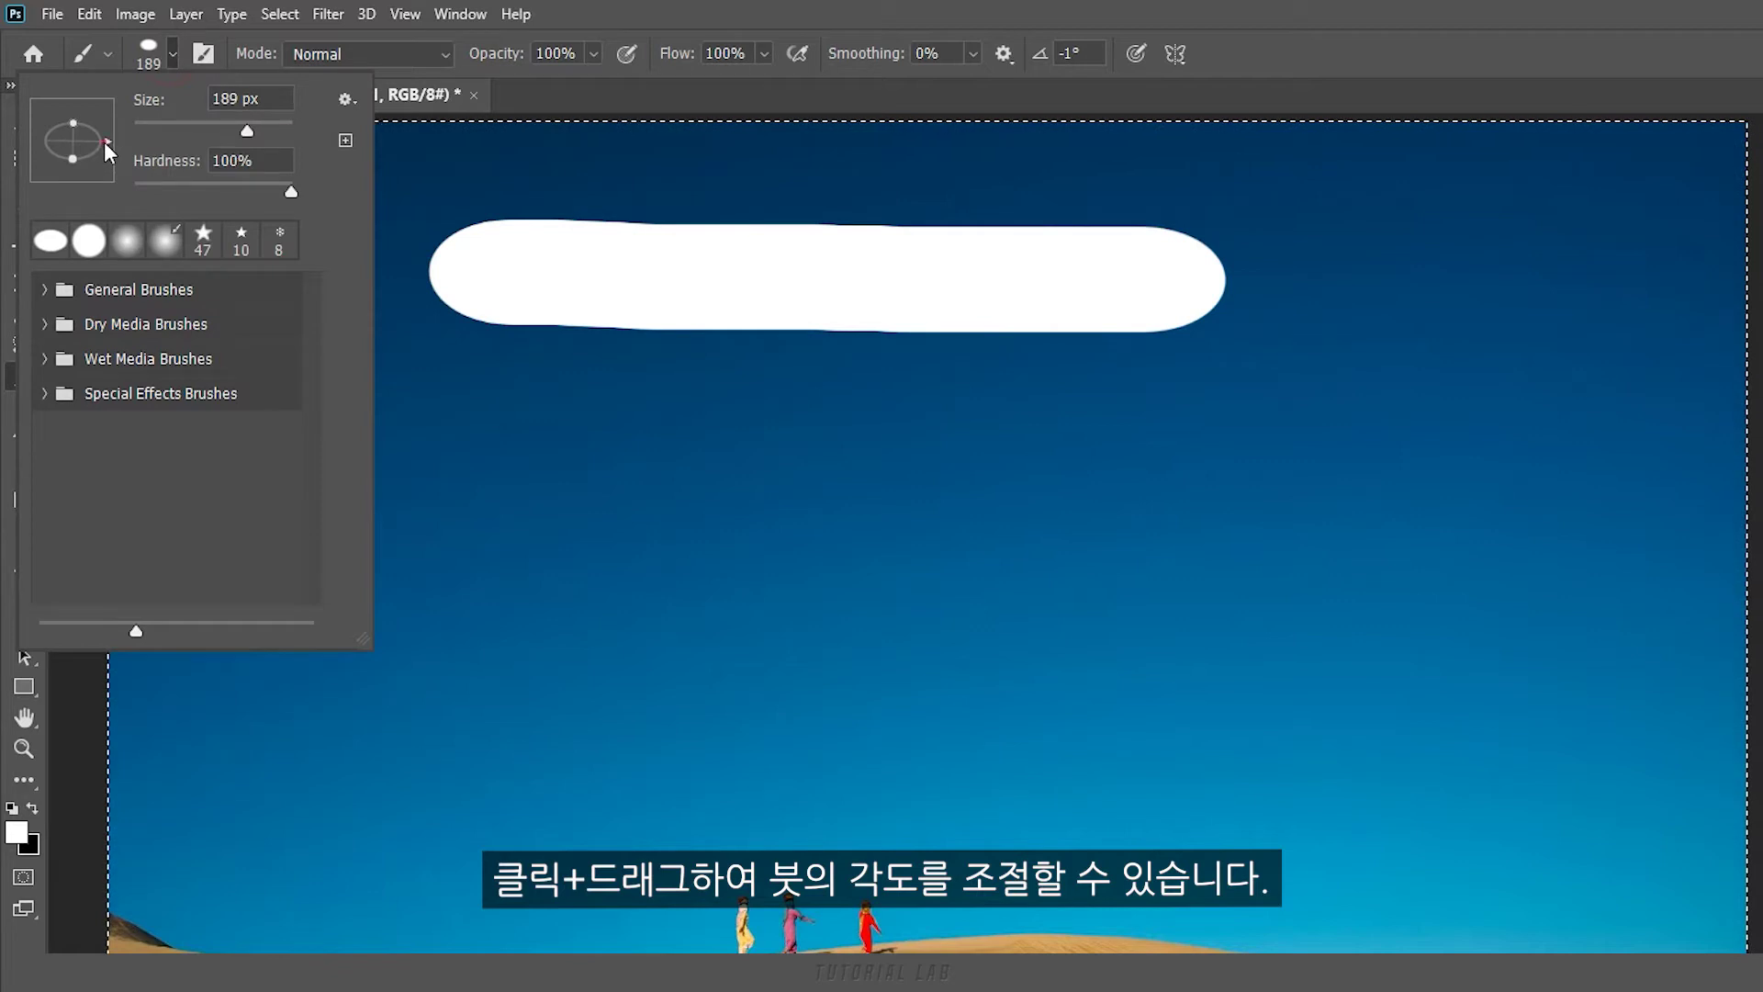
left_click_drag(75, 107, 255, 128)
left_click_drag(468, 498, 1175, 498)
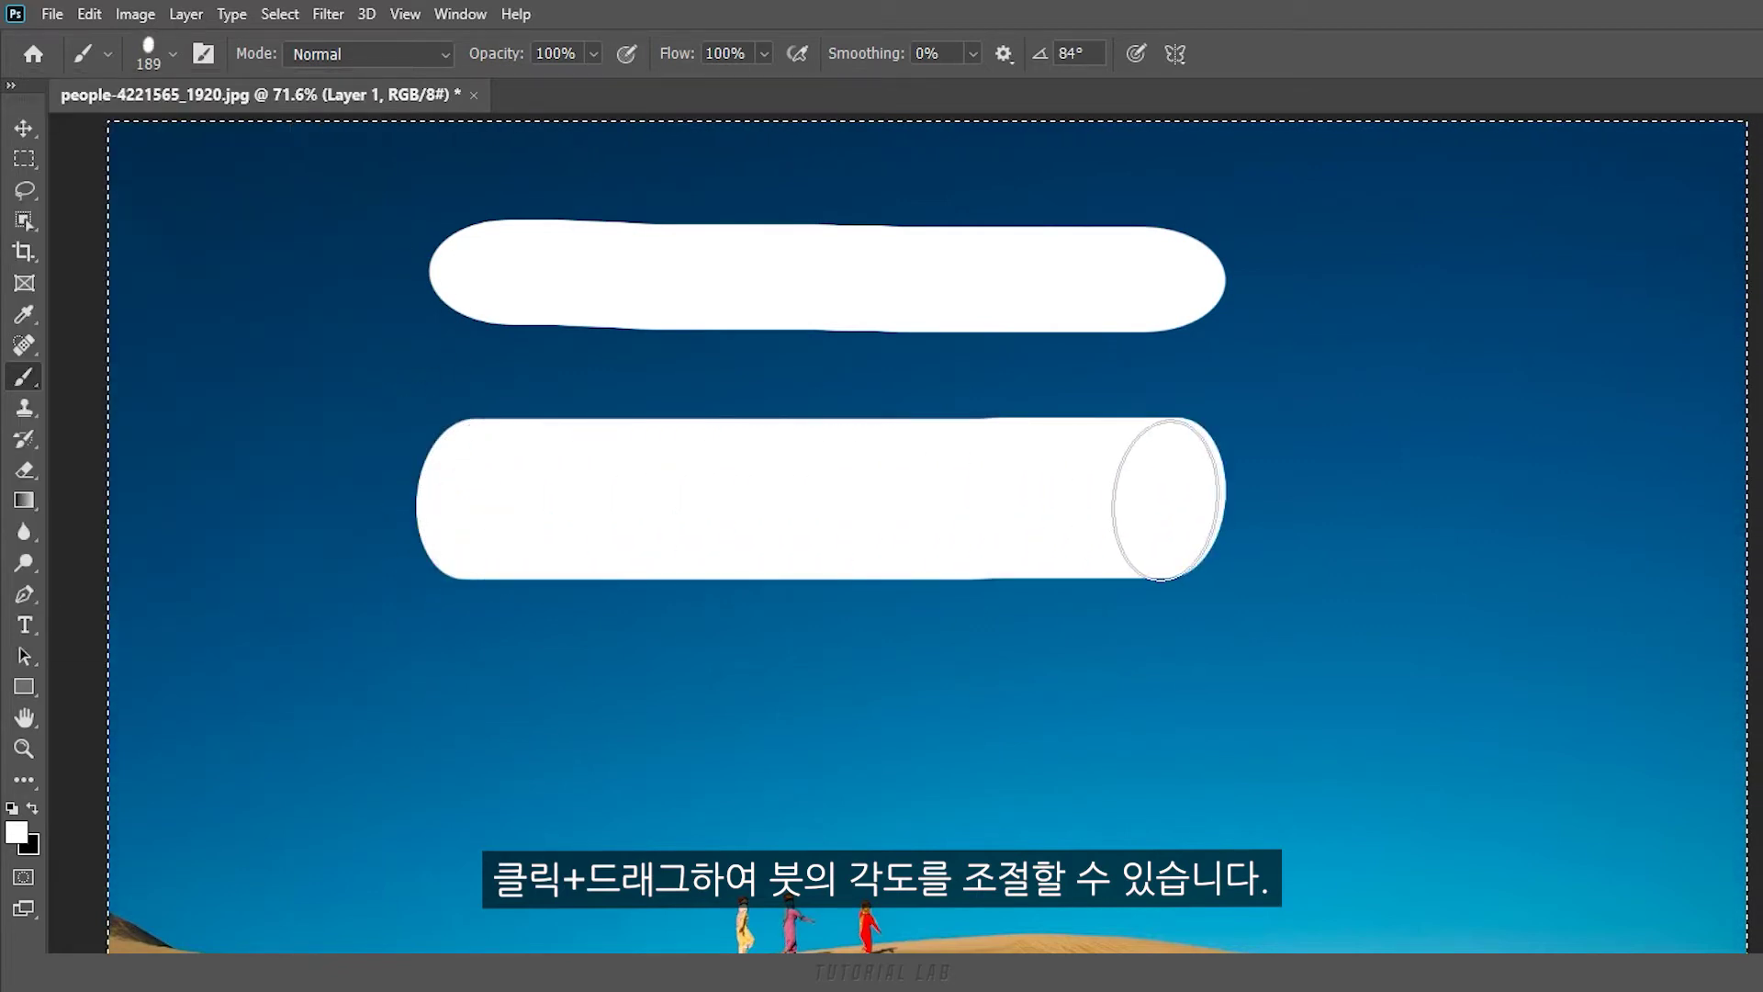
left_click(169, 52)
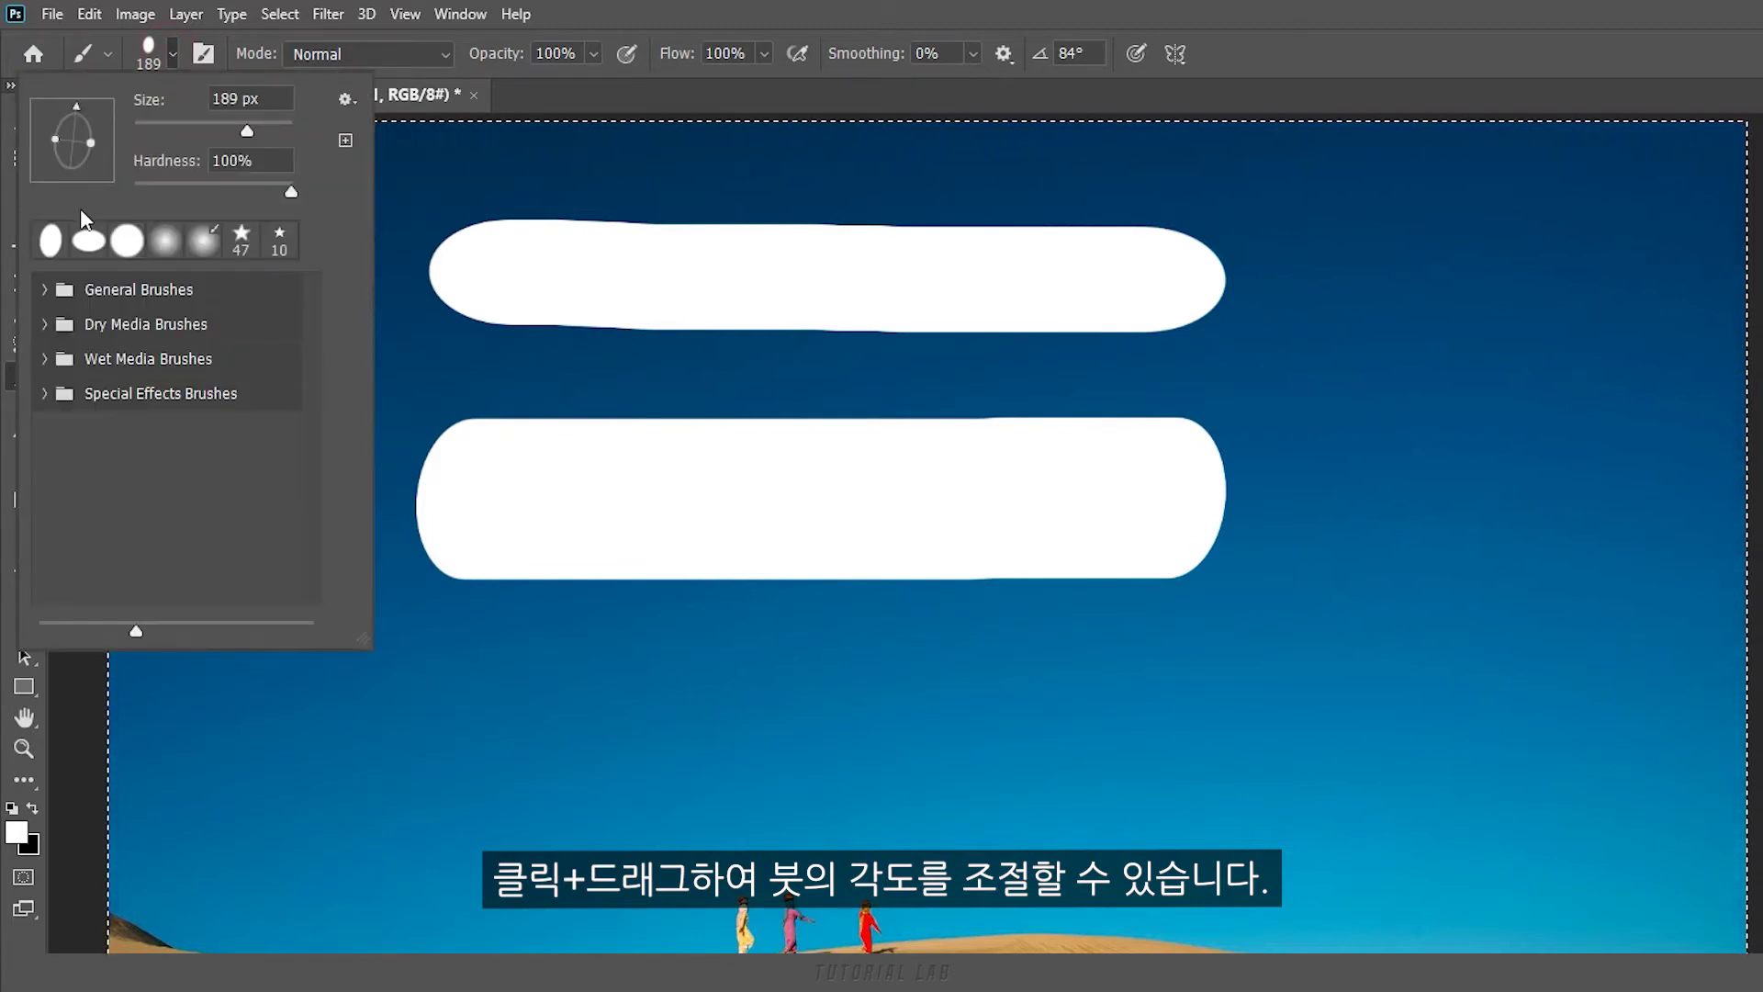
left_click(126, 240)
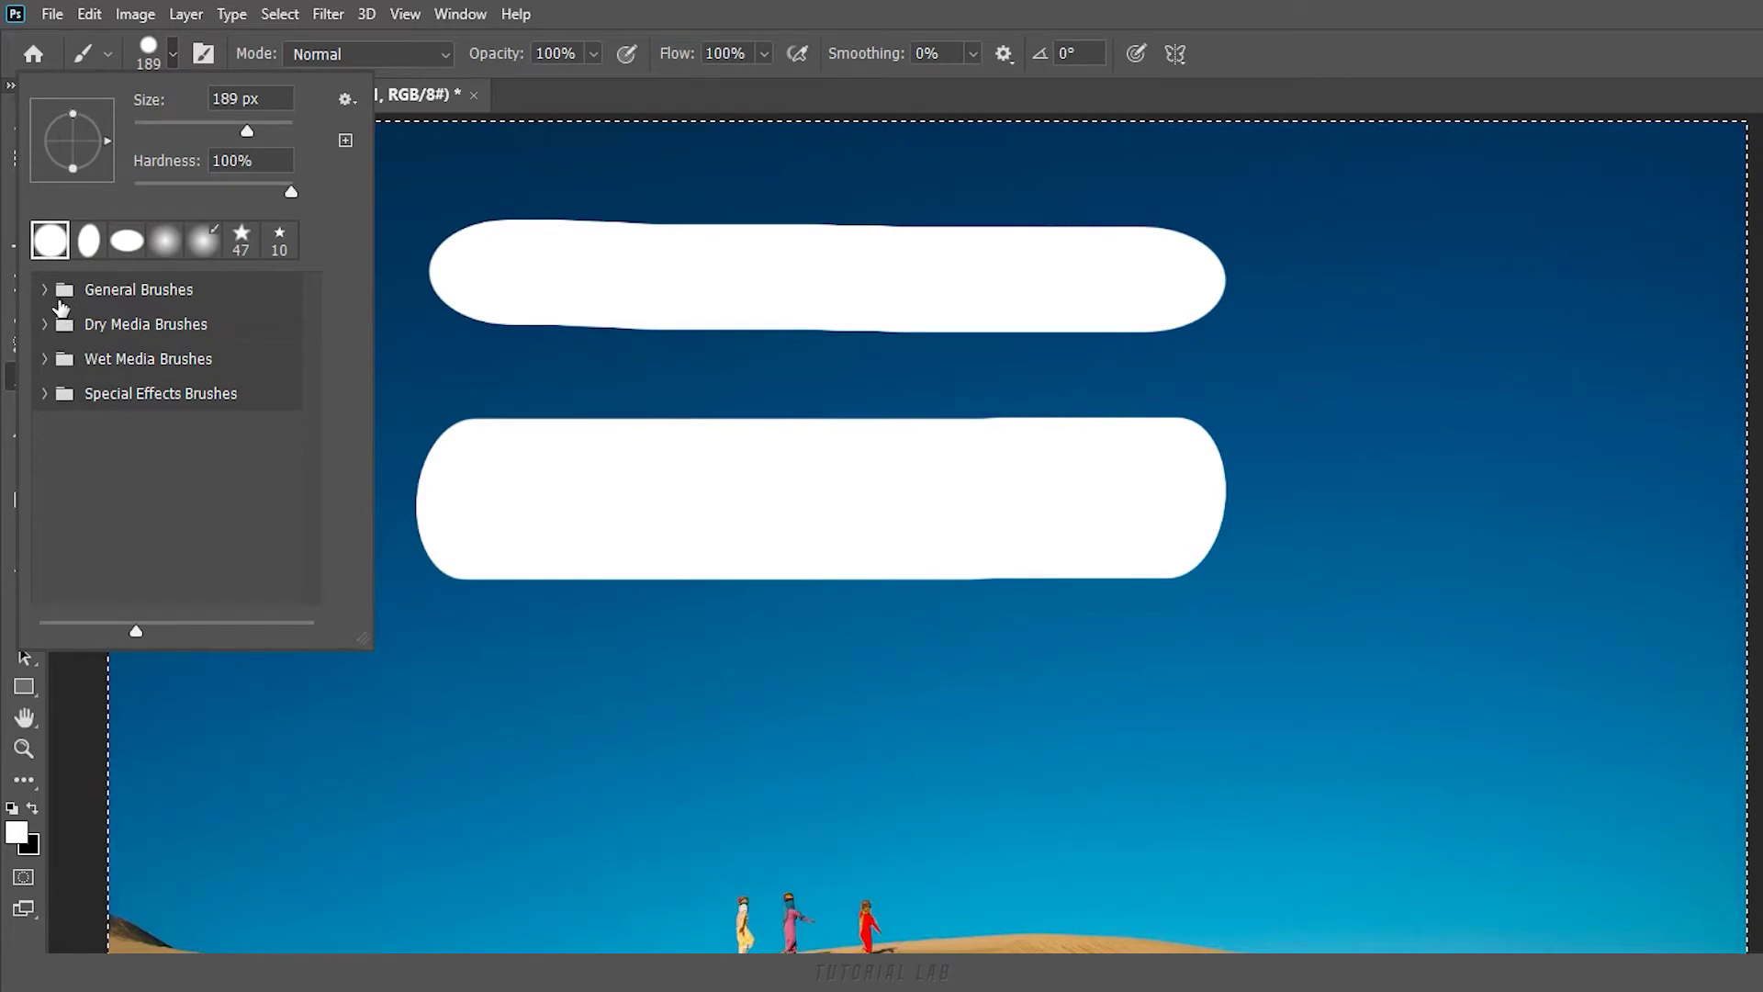
Step: Toggle brush names and stroke previews off and back on in the preset list
left_click(45, 290)
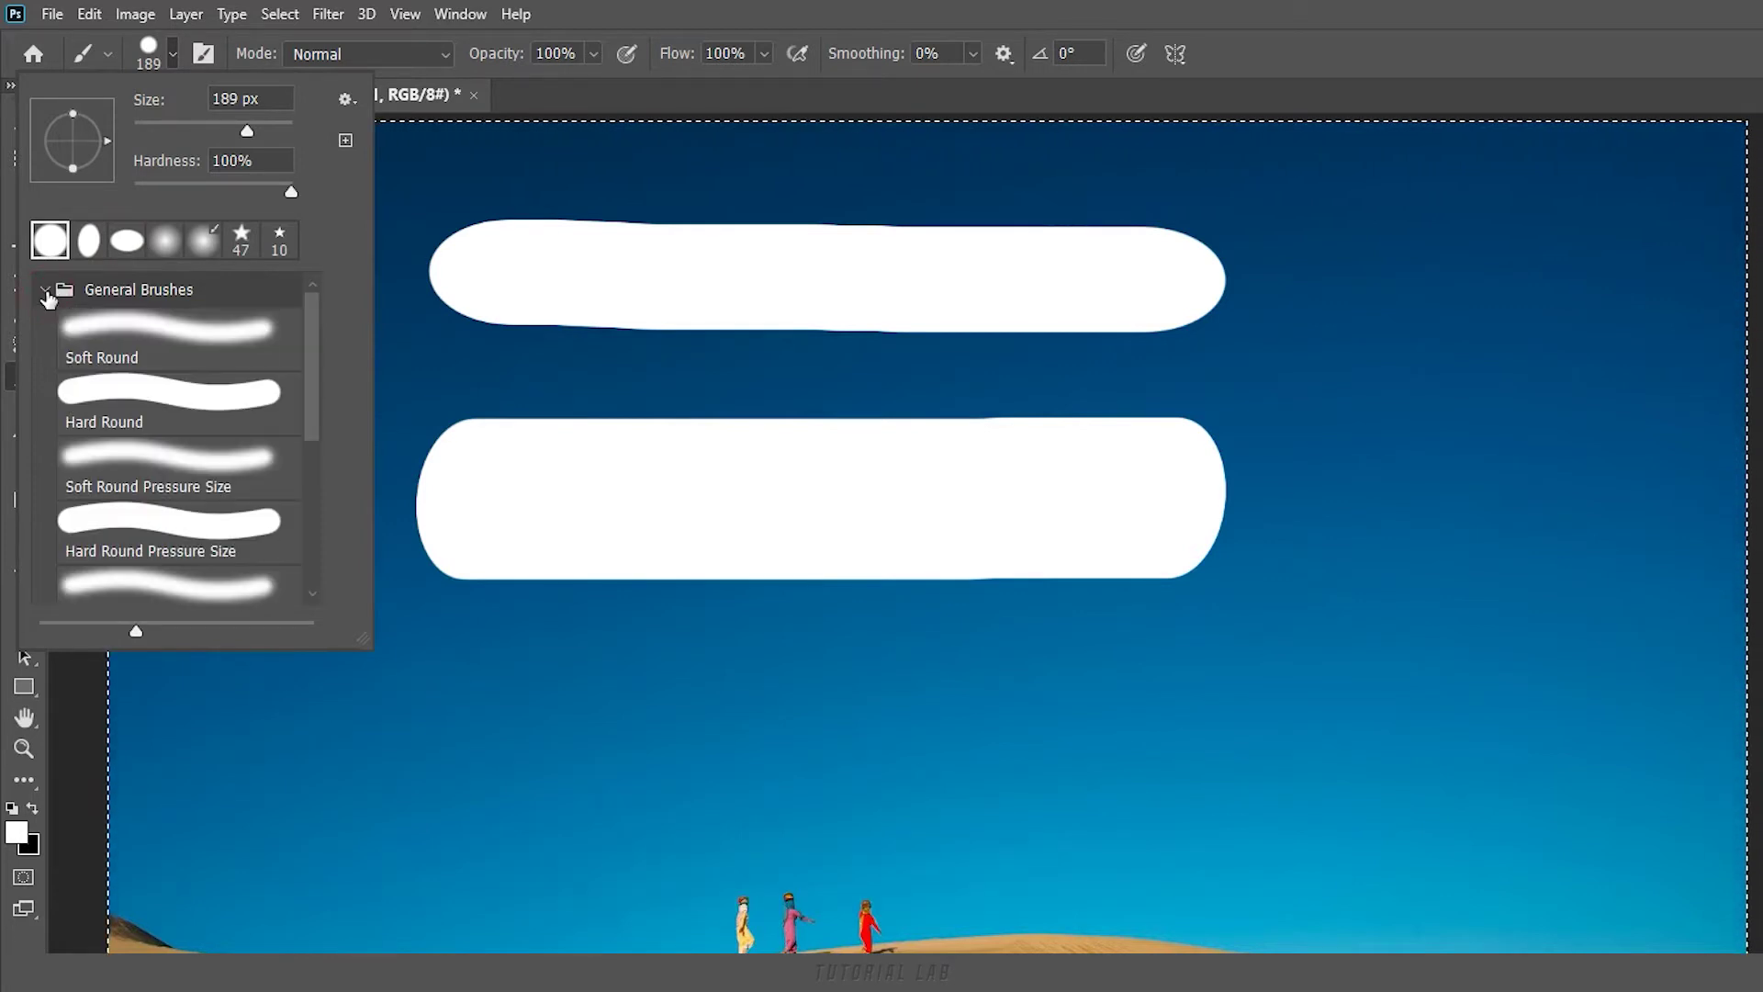
left_click(347, 99)
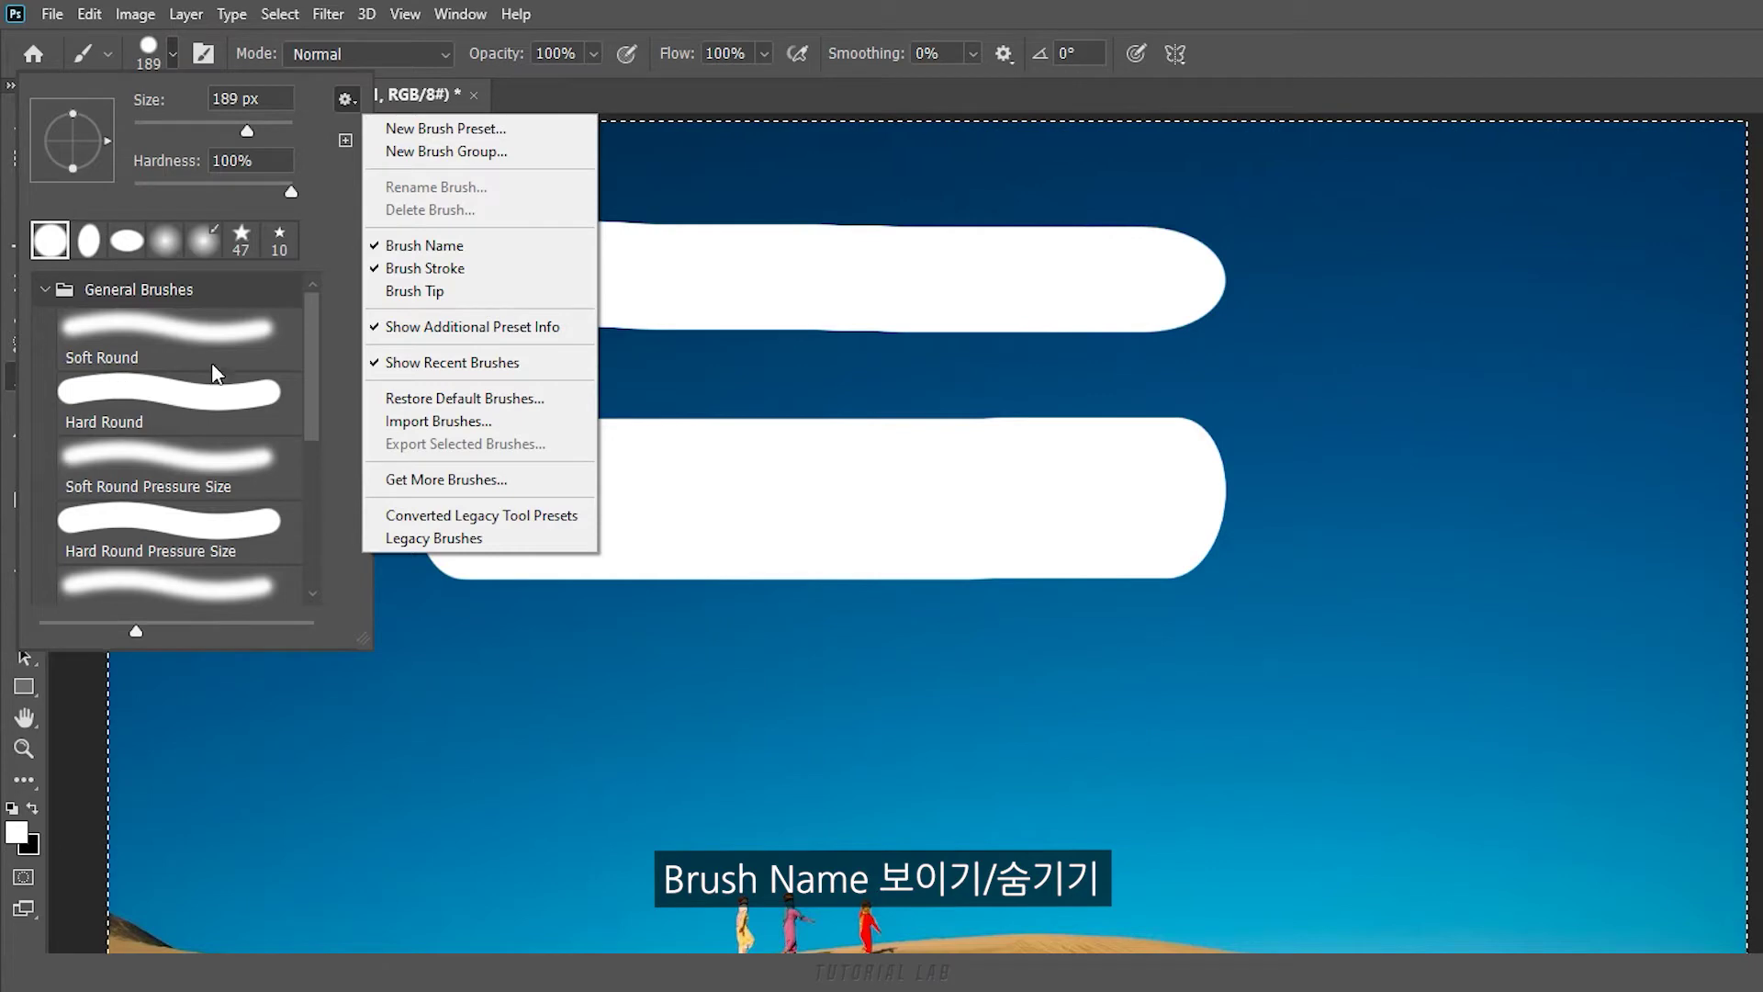
left_click(414, 244)
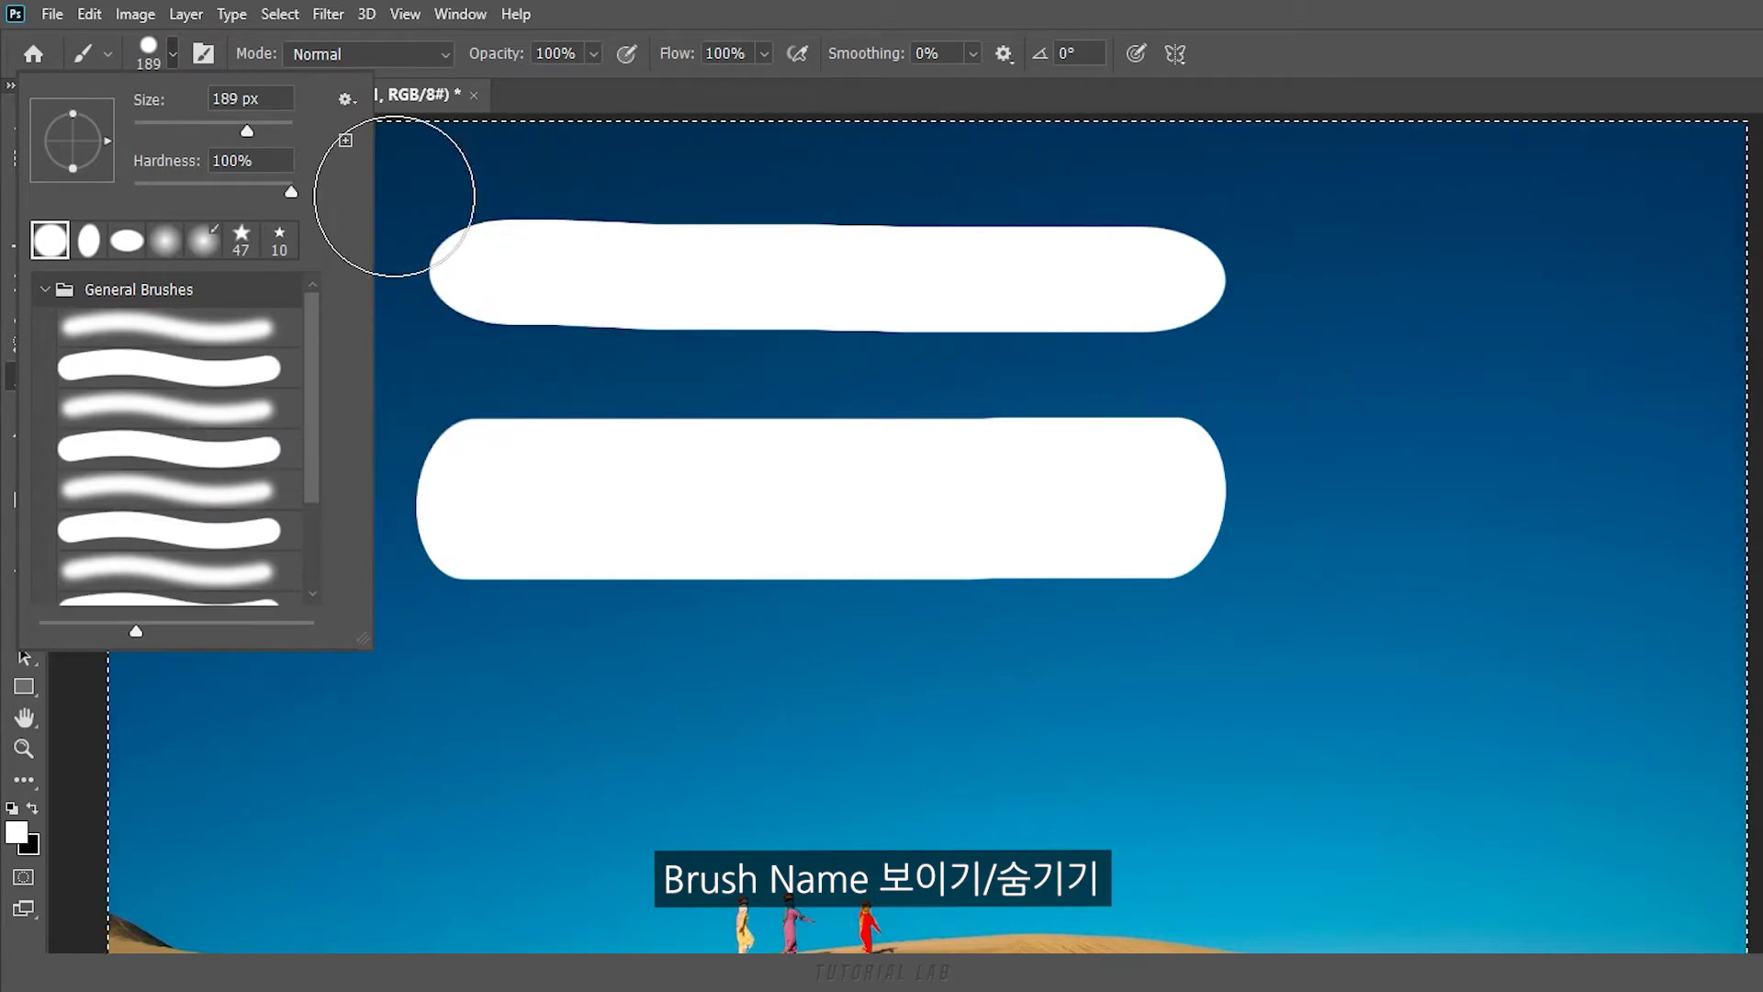
left_click(347, 97)
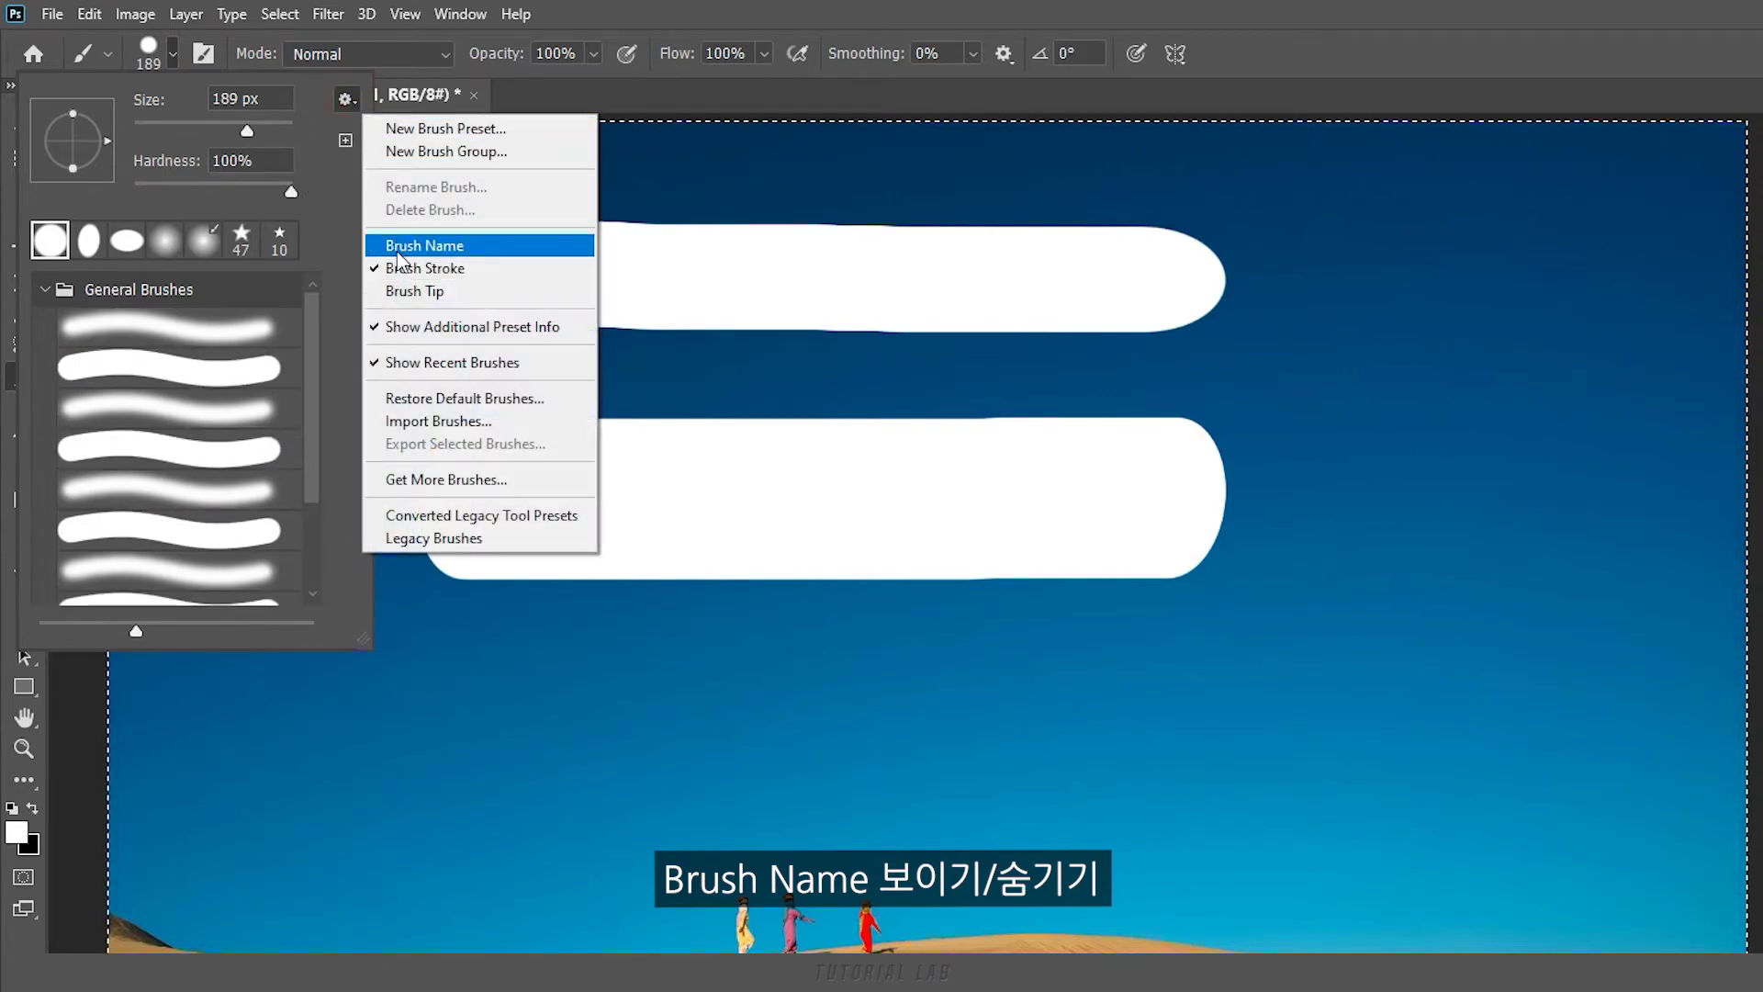
left_click(396, 254)
left_click(344, 99)
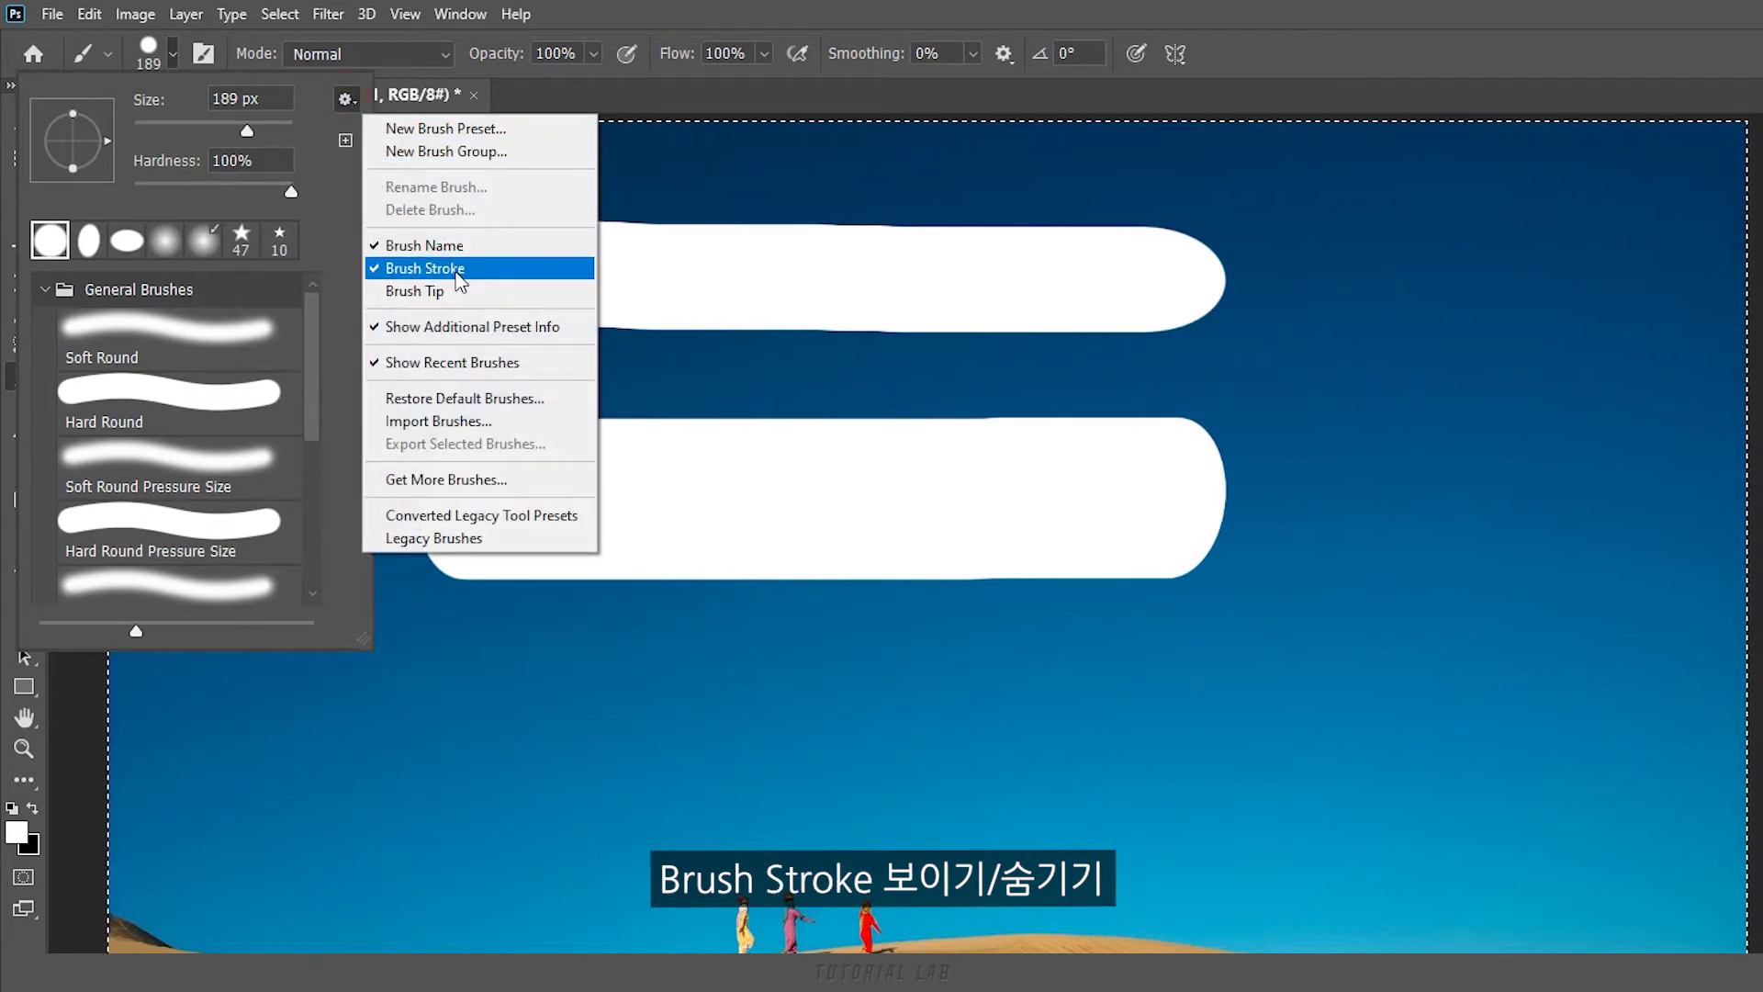
left_click(457, 271)
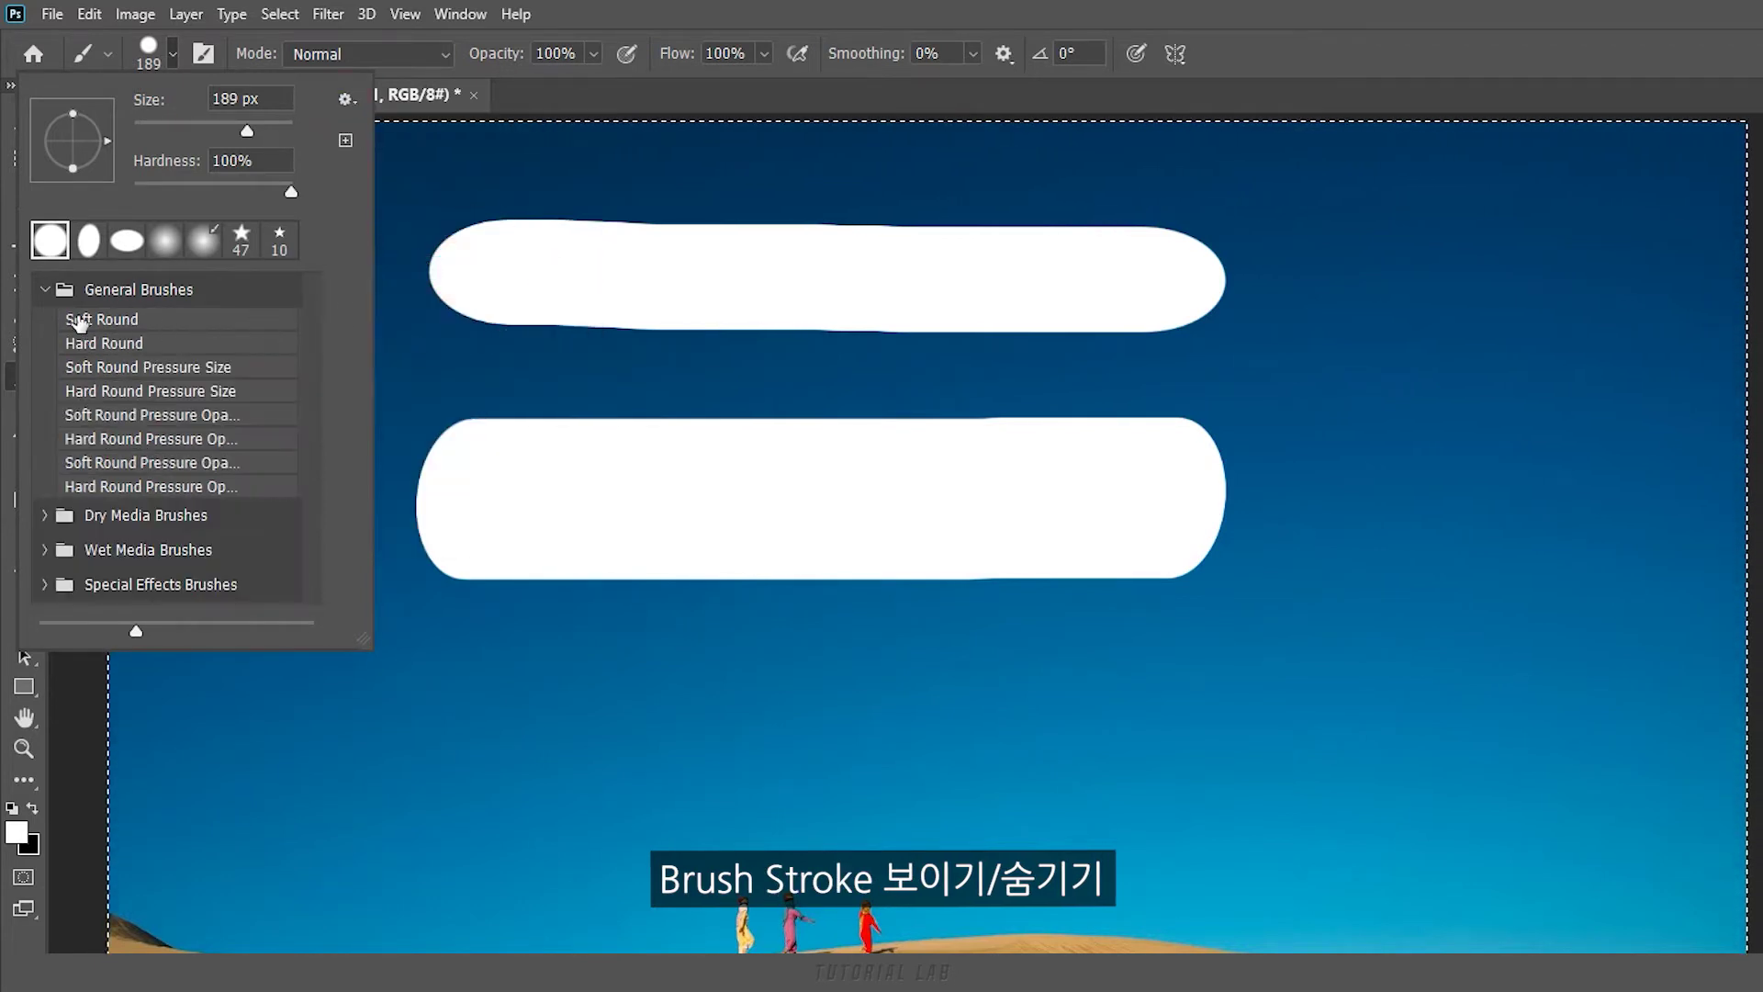
left_click(345, 98)
left_click(418, 272)
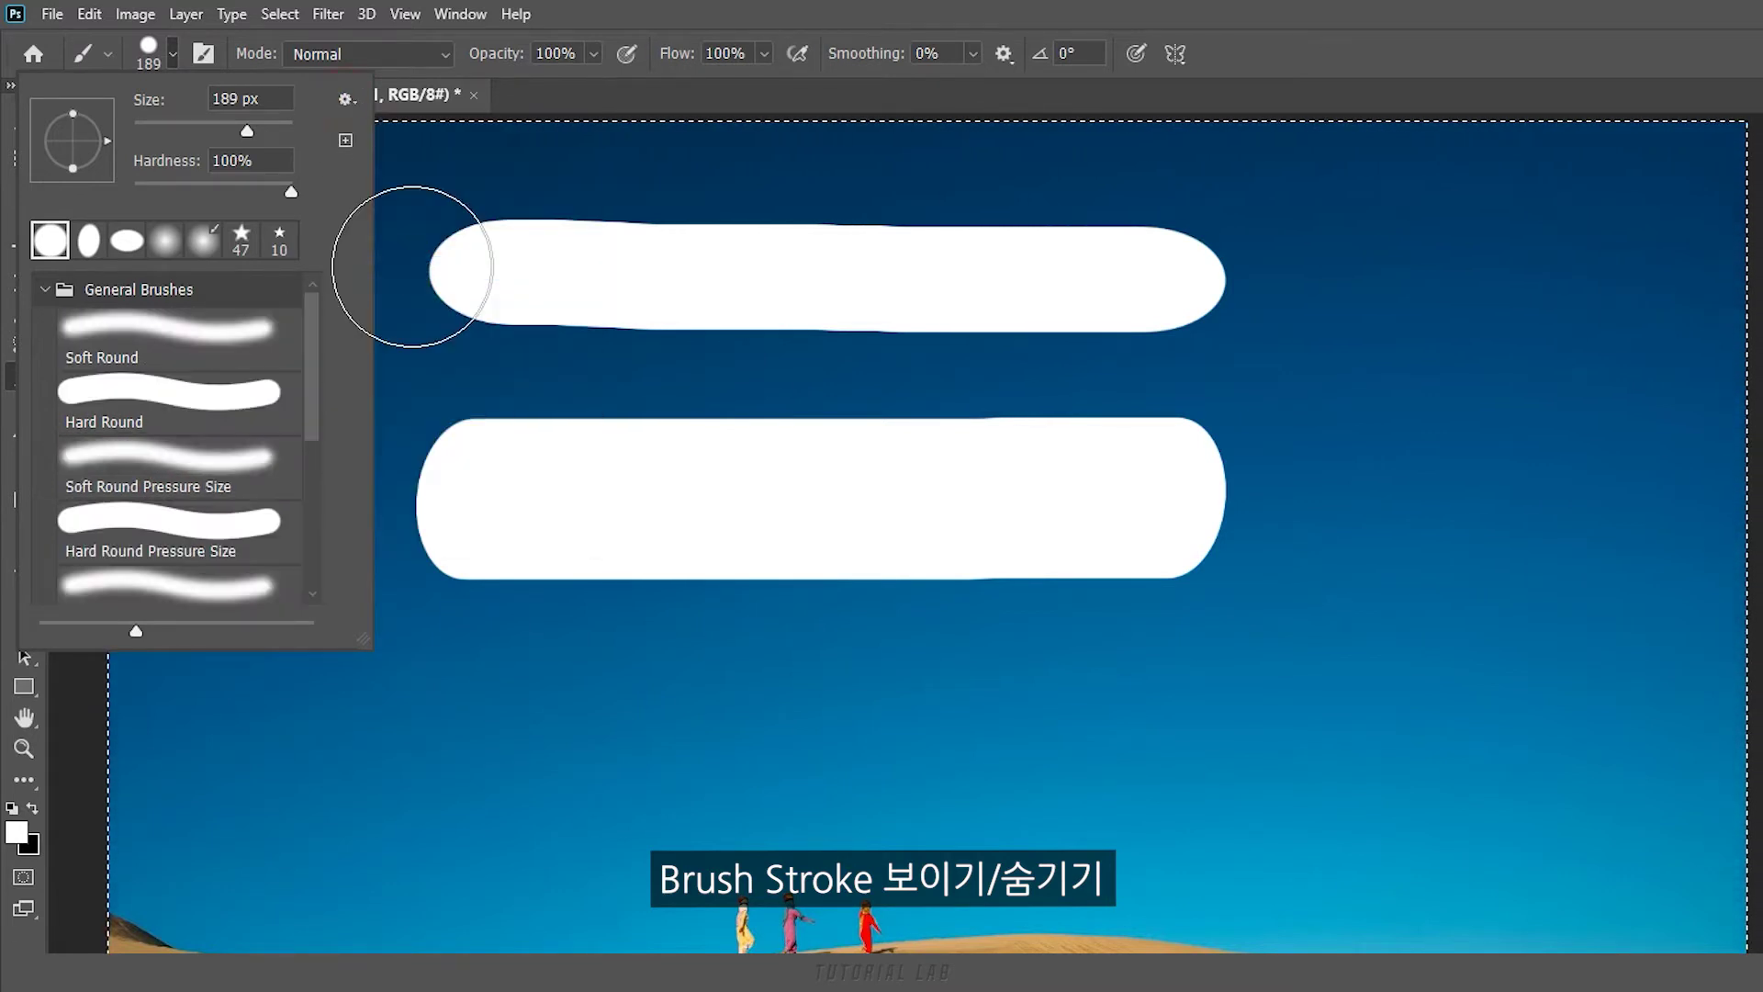
Step: Show brush tip thumbnails and expand Dry Media Brushes in place of General Brushes
left_click(345, 99)
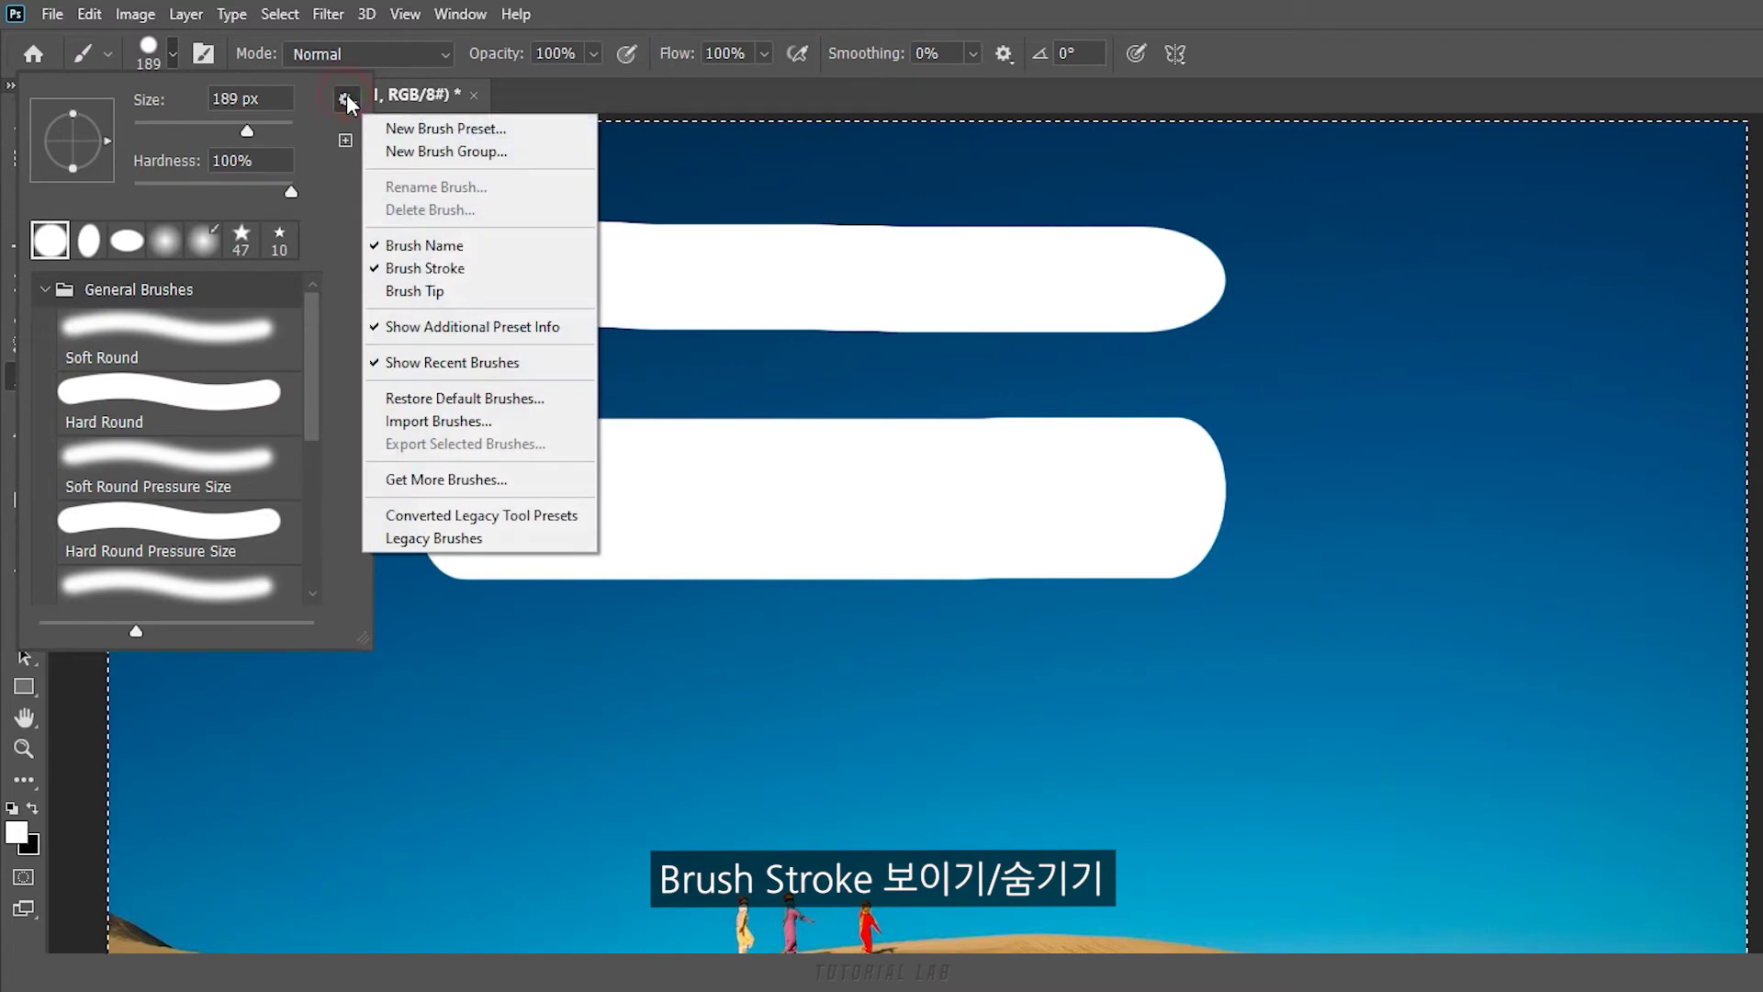
left_click(415, 292)
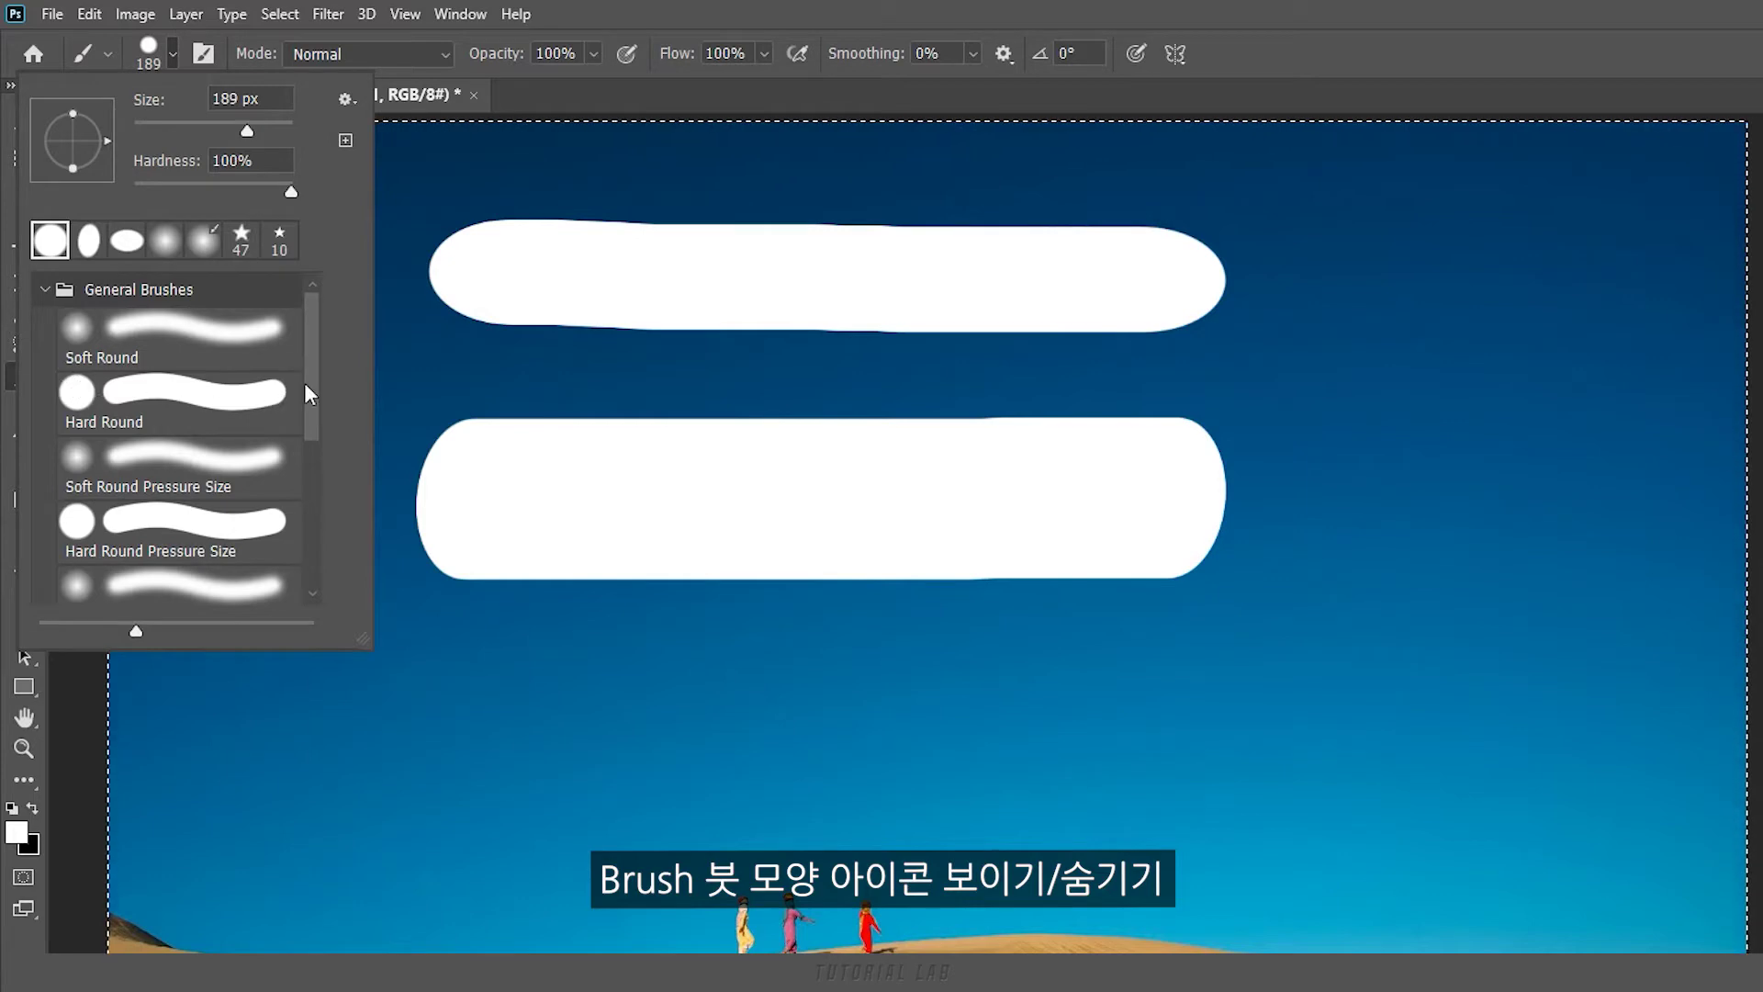
left_click(44, 289)
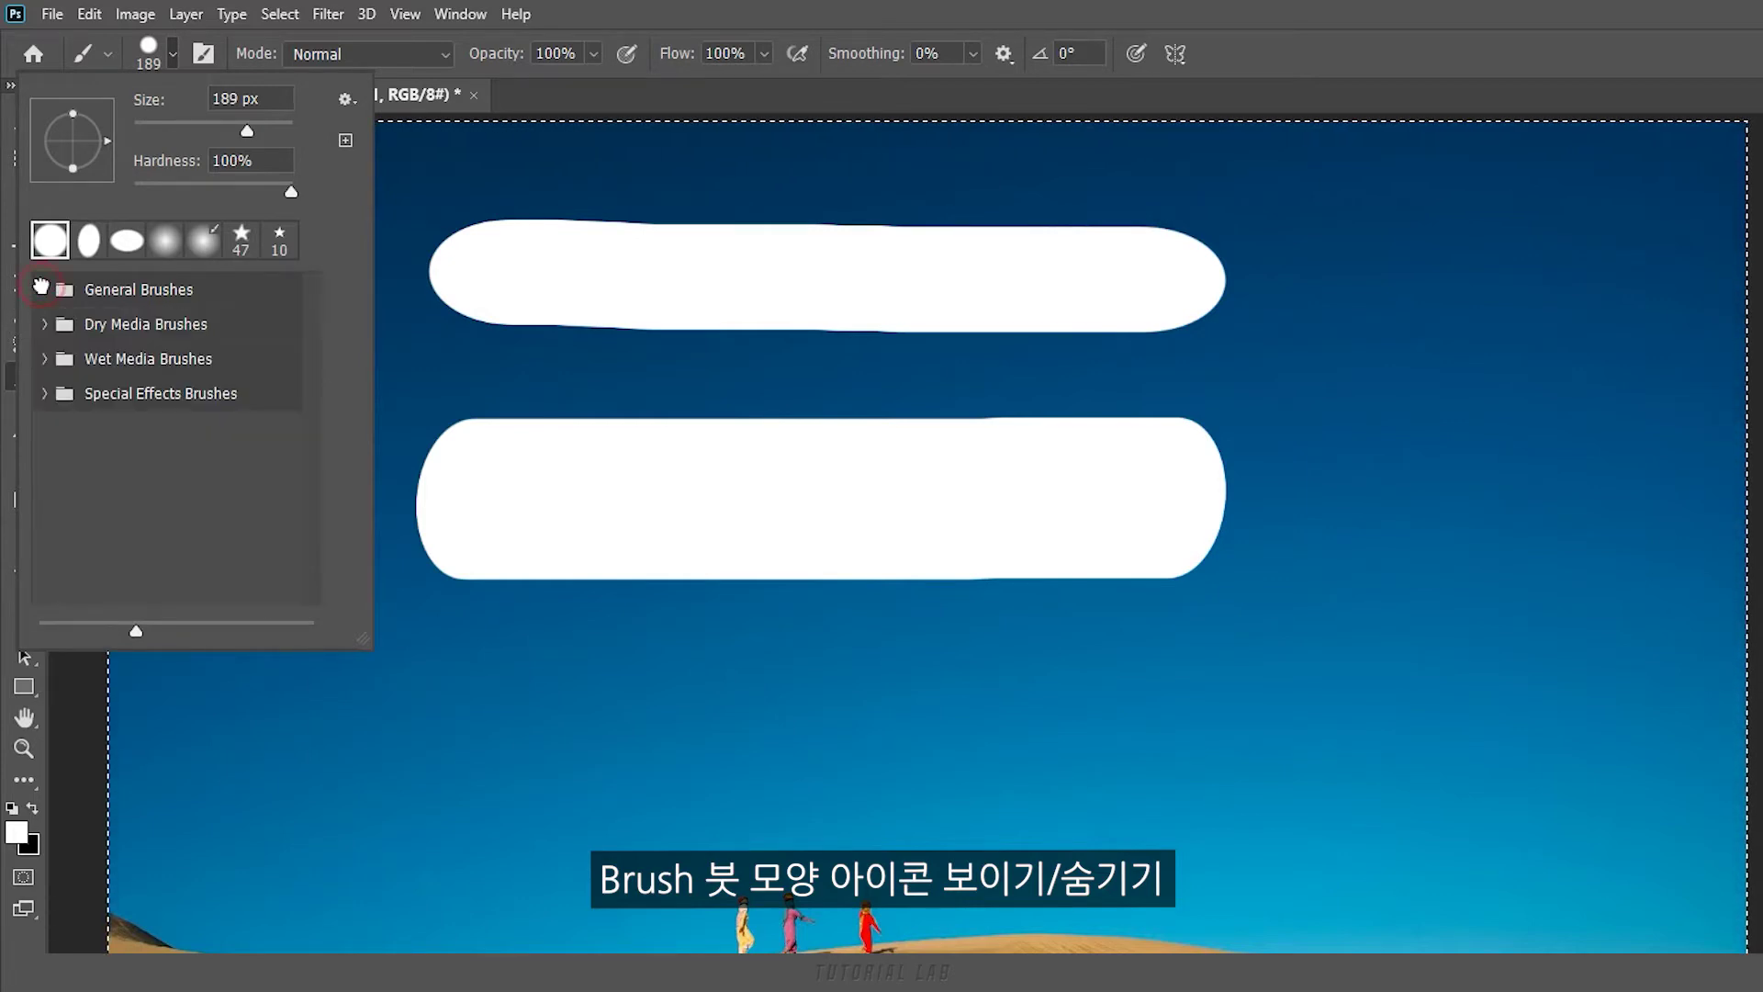
left_click(43, 325)
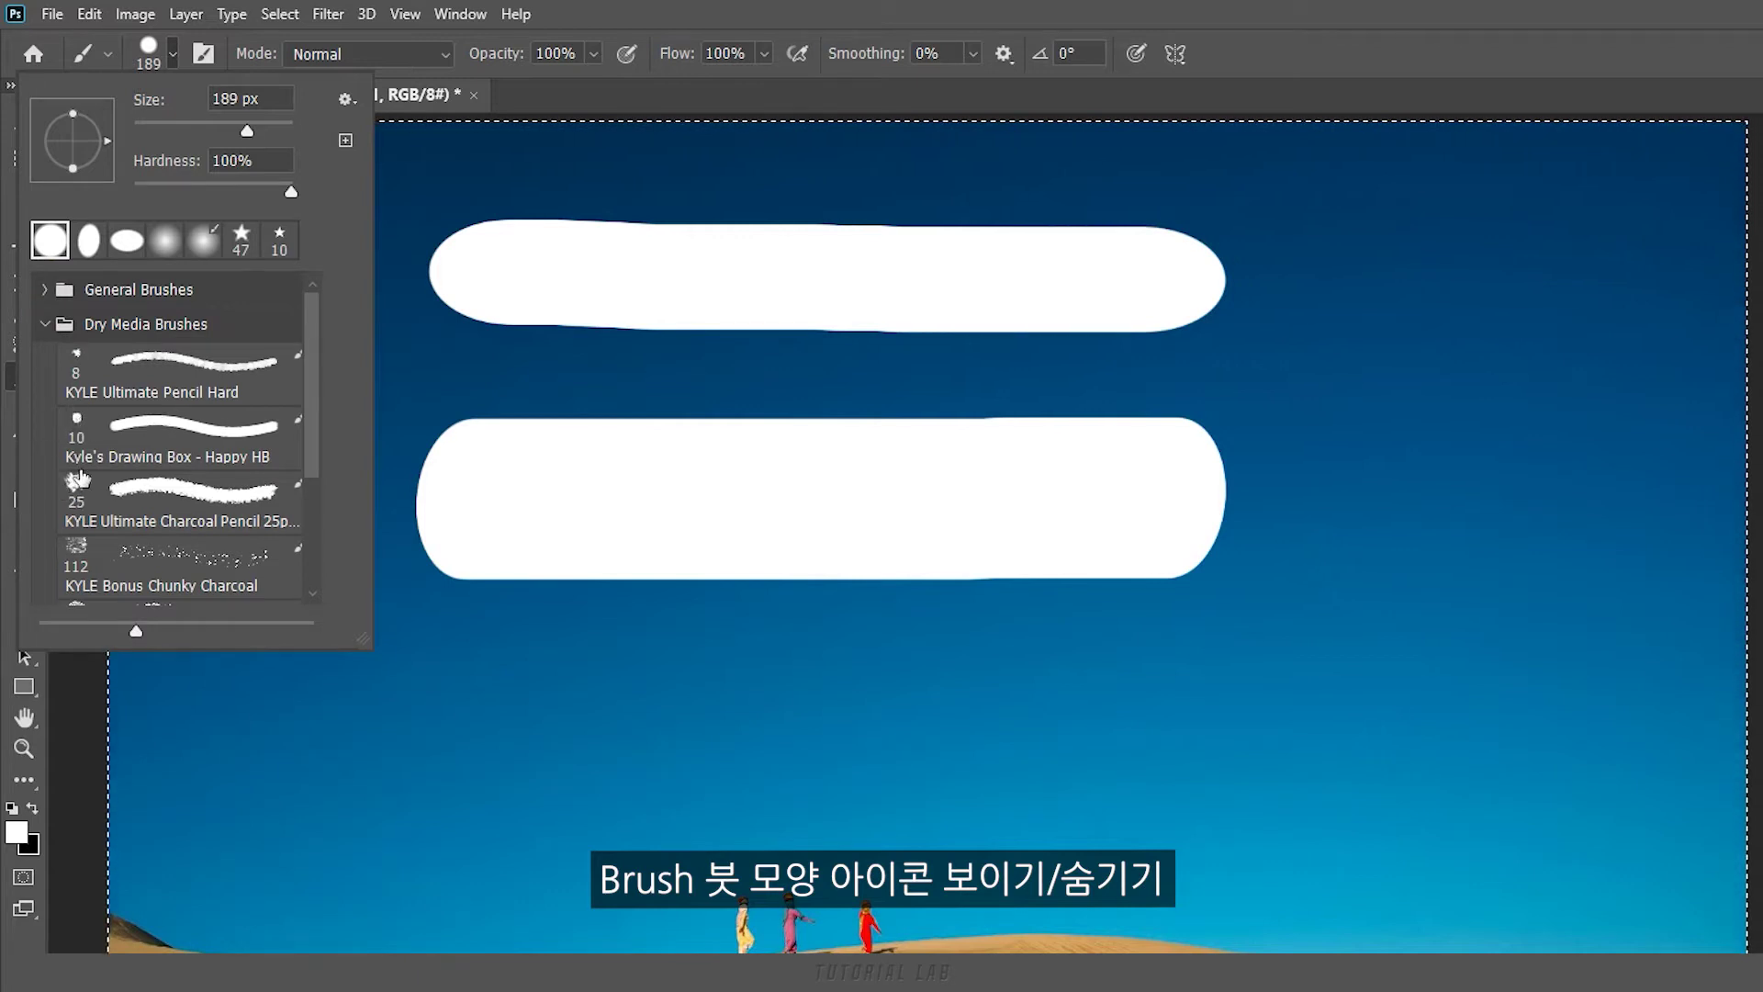
left_click(355, 101)
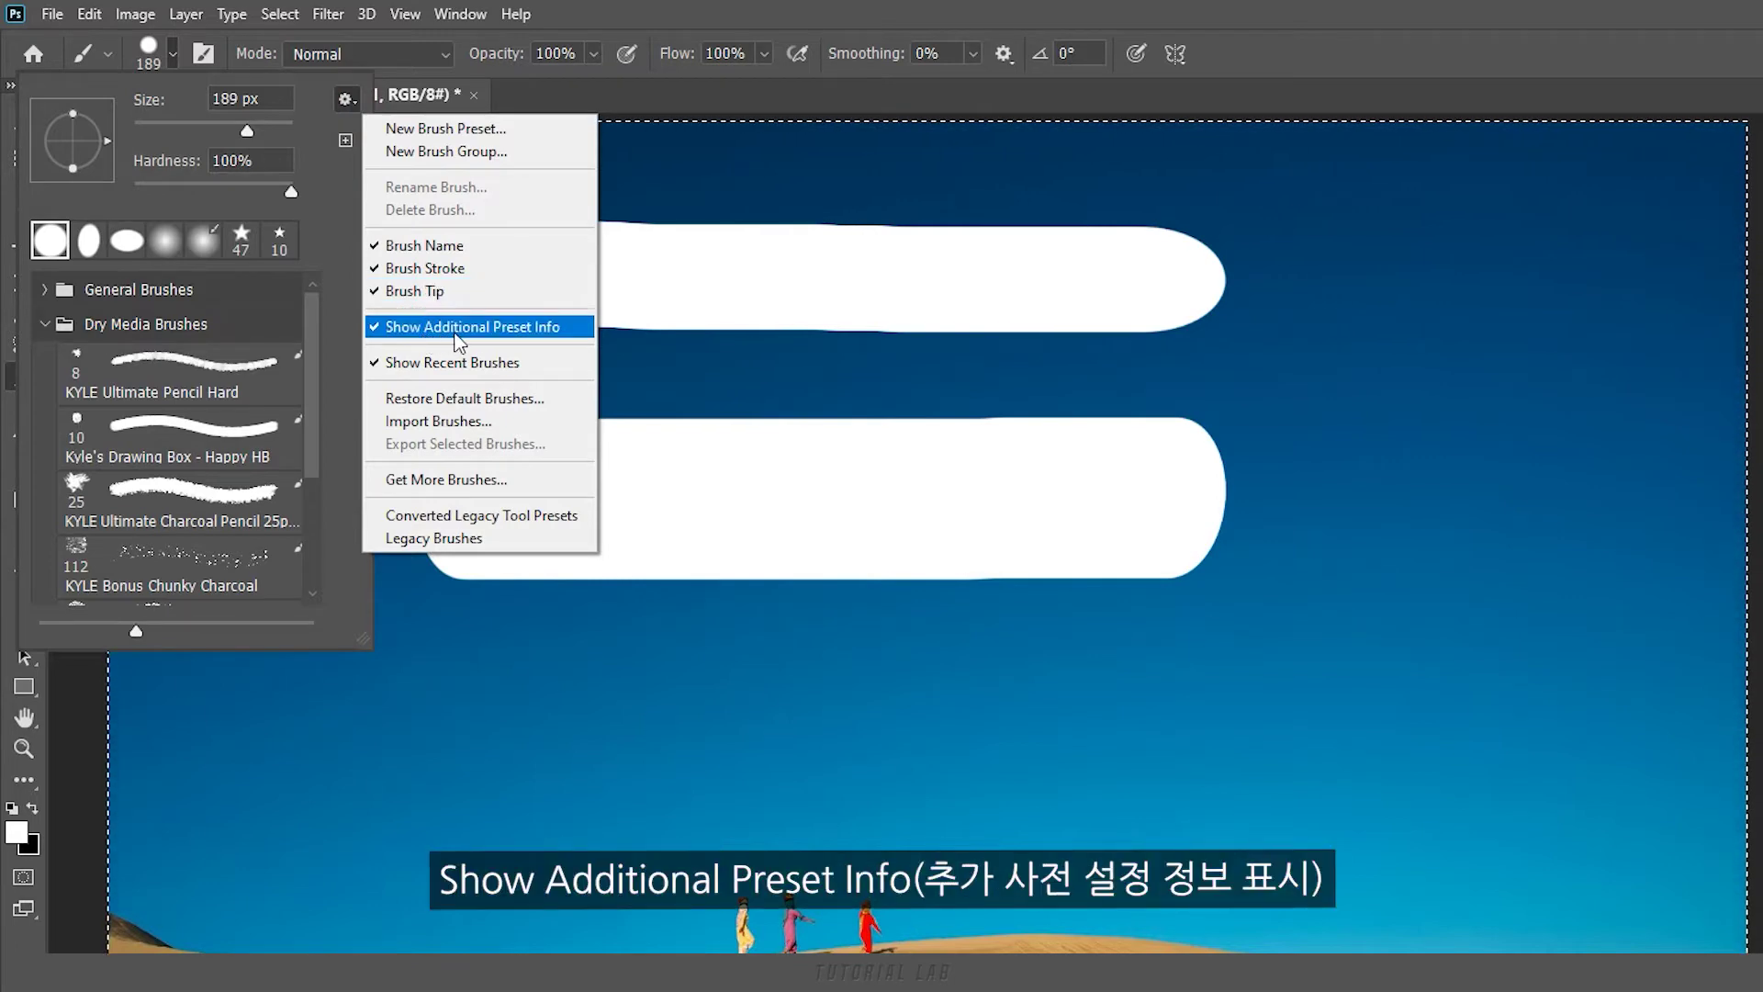
Step: Toggle the extra per-preset info off and back on, and enlarge the brush preset panel
left_click(380, 330)
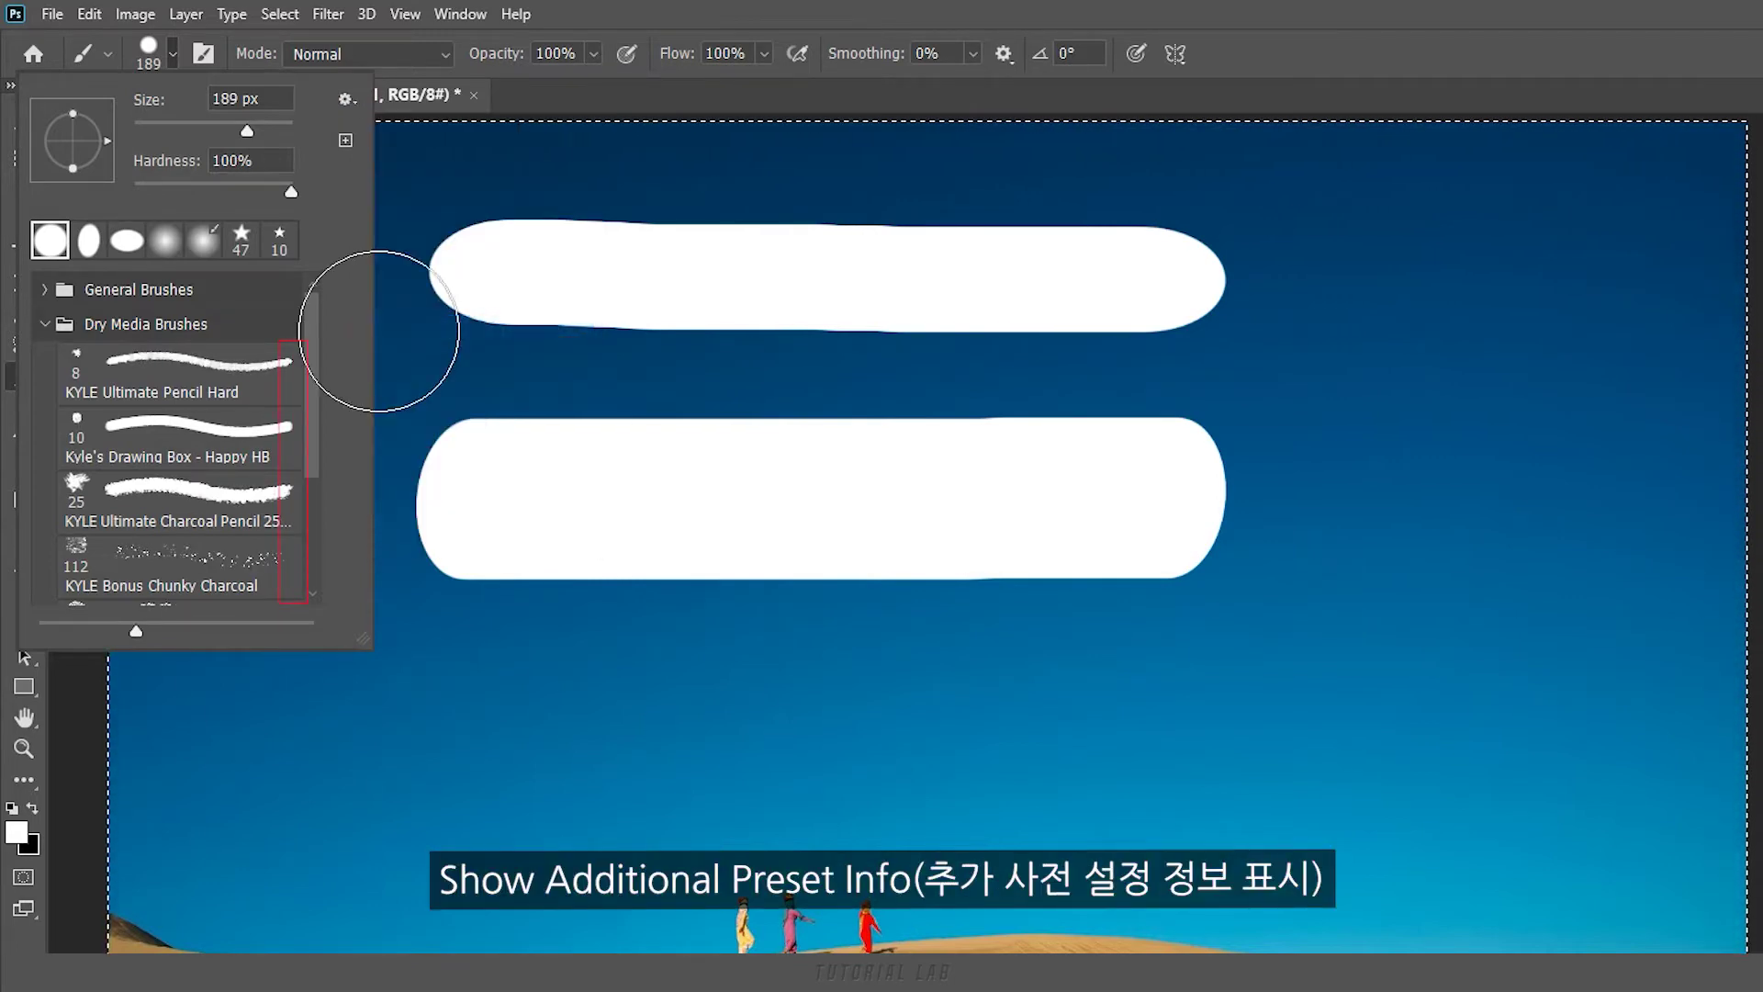
left_click(348, 101)
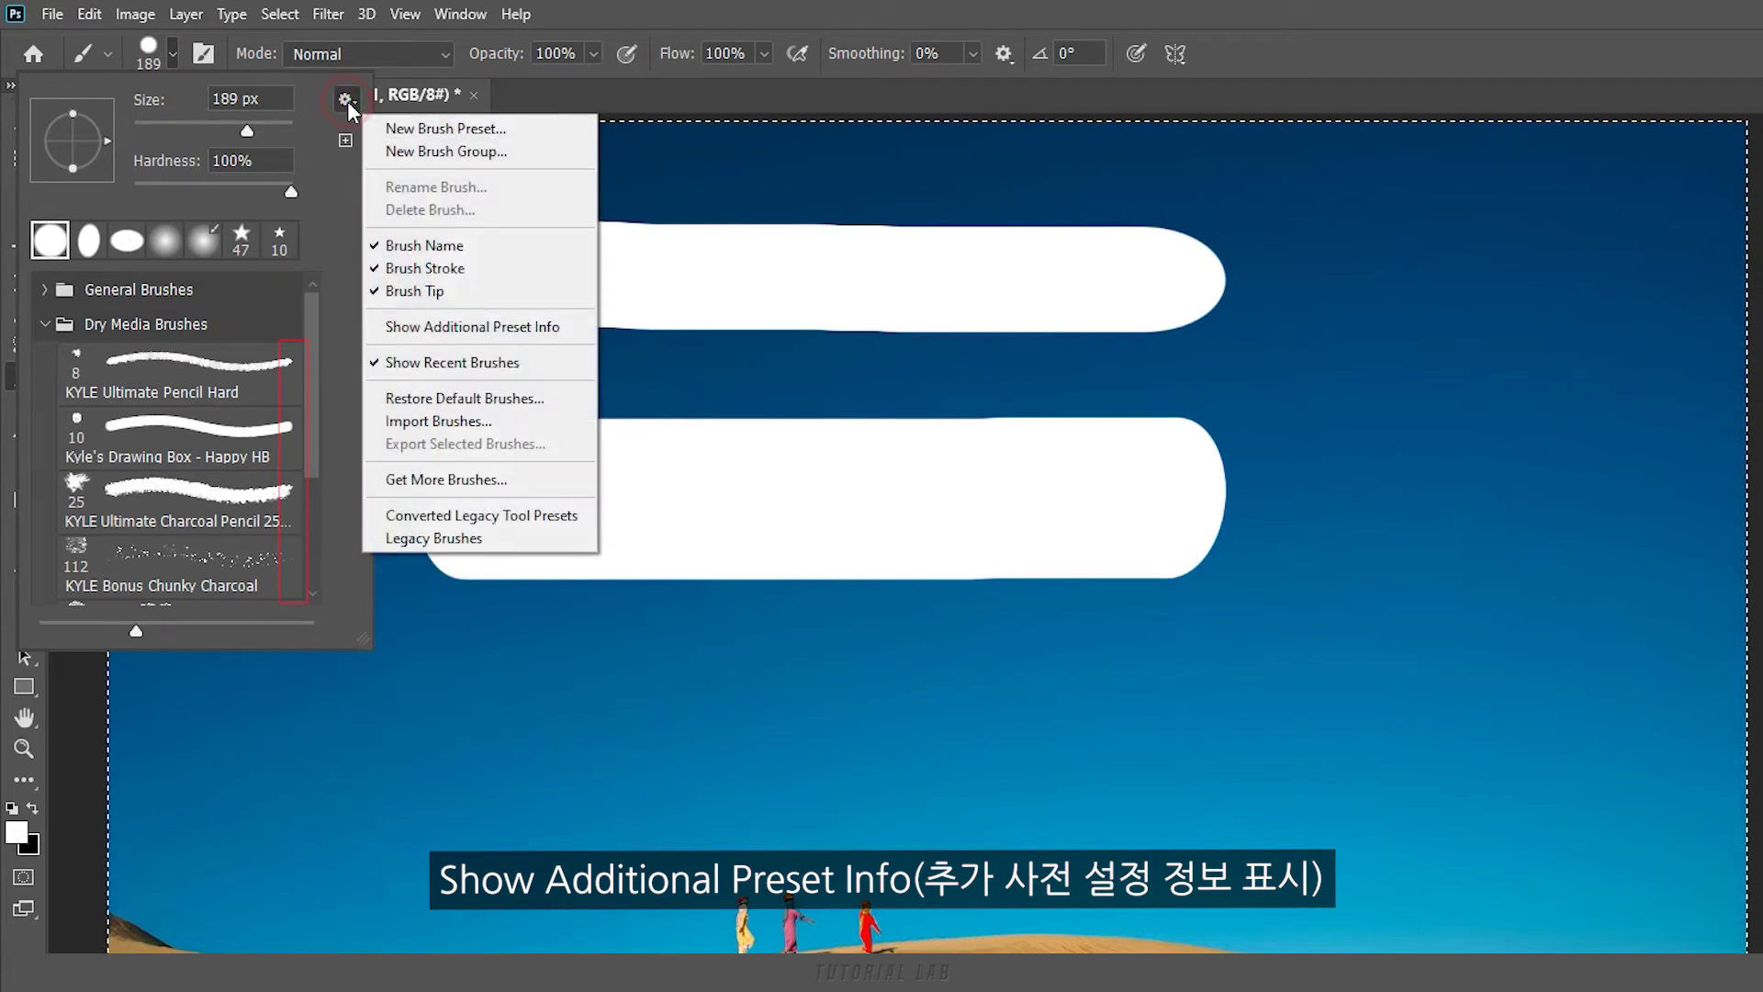
left_click(409, 328)
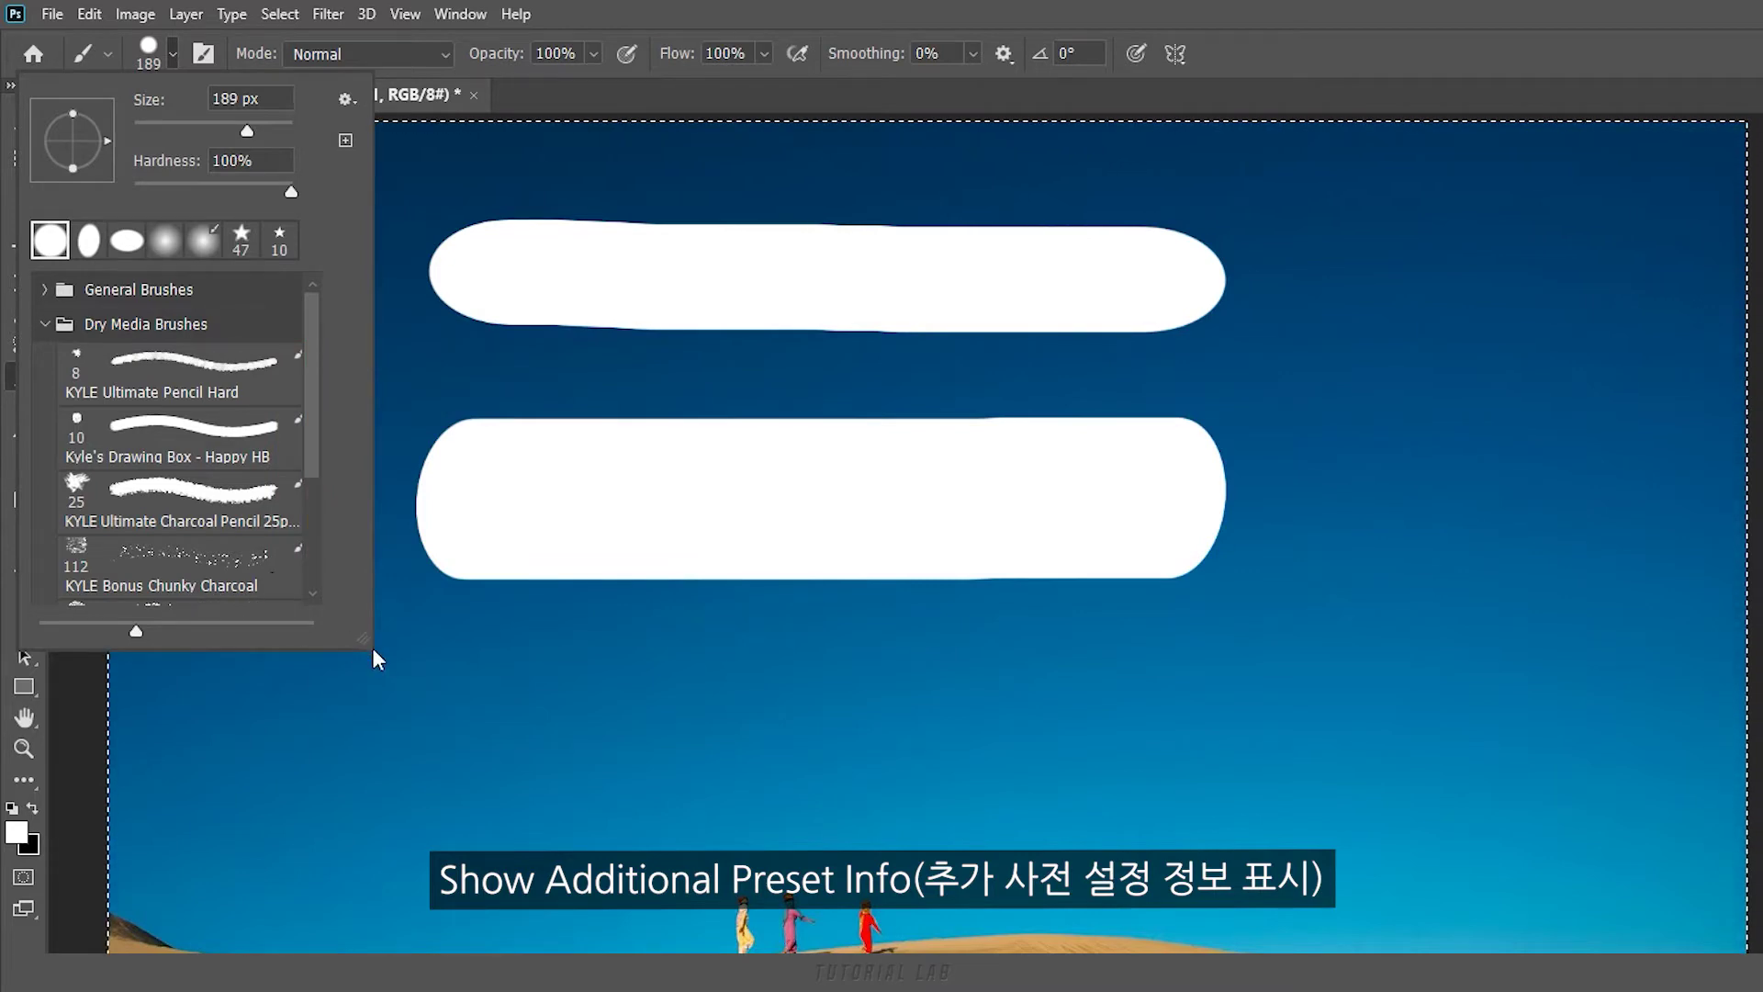
left_click_drag(369, 642, 386, 669)
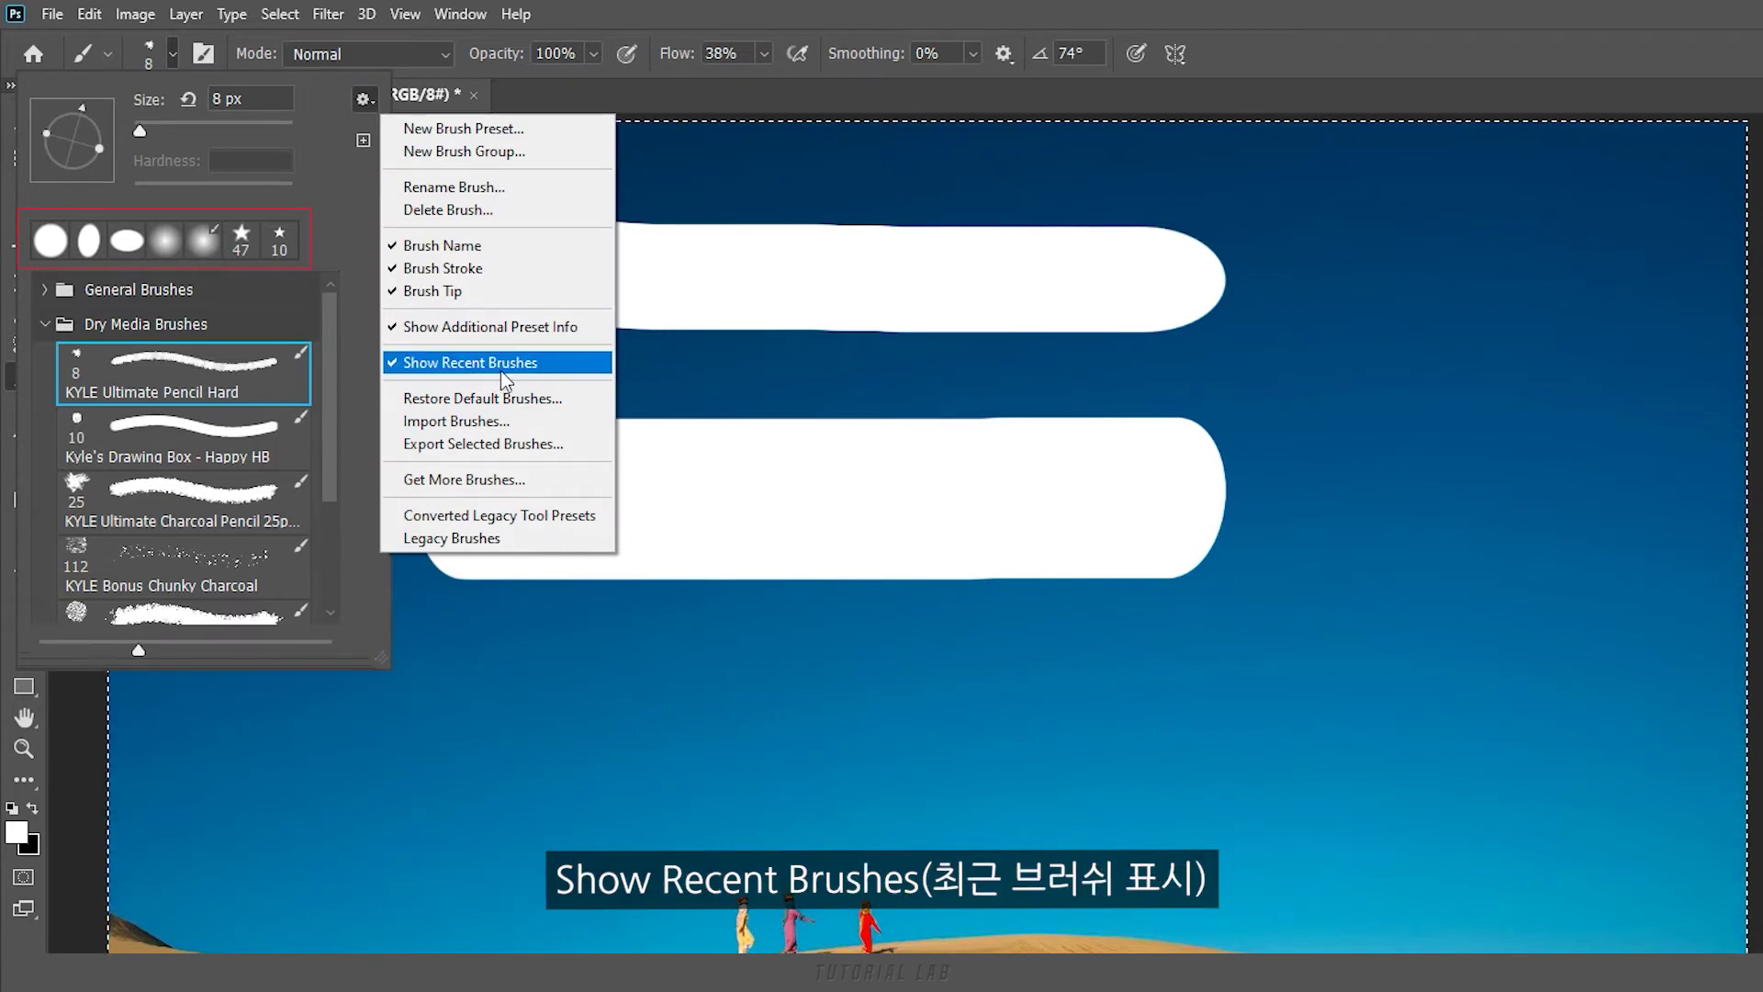
Step: Hide the recent brushes row, then turn Show Recent Brushes back on
left_click(501, 365)
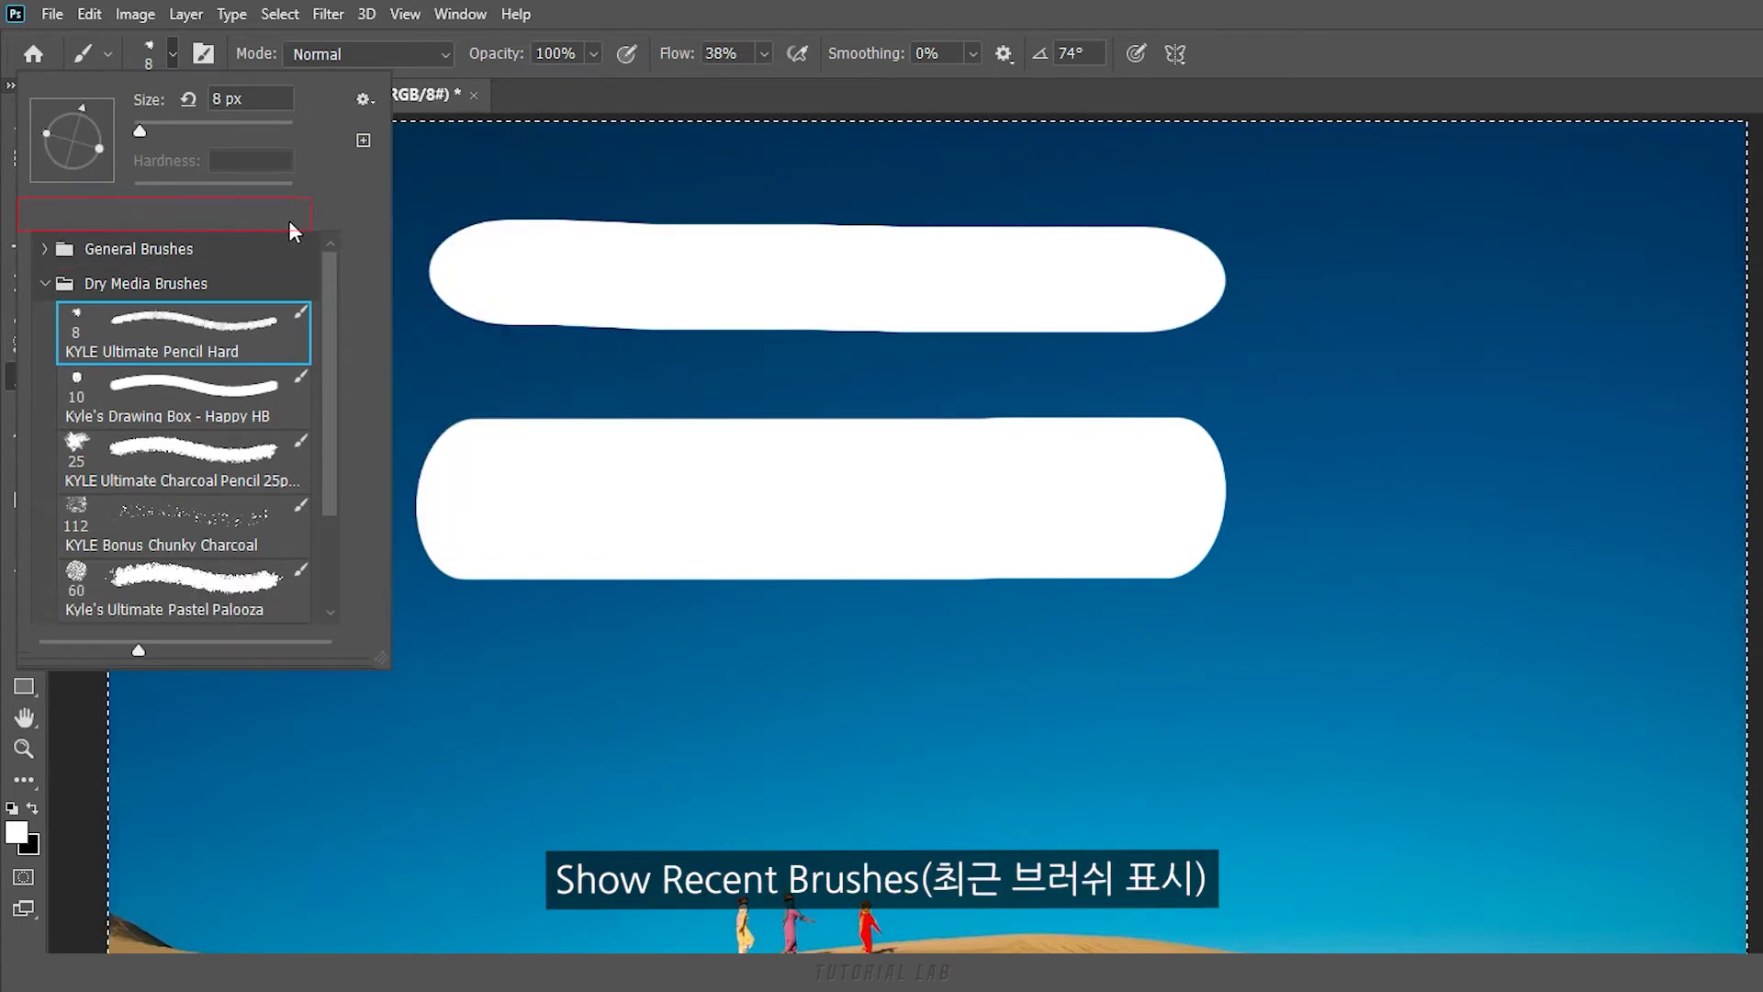
left_click(371, 93)
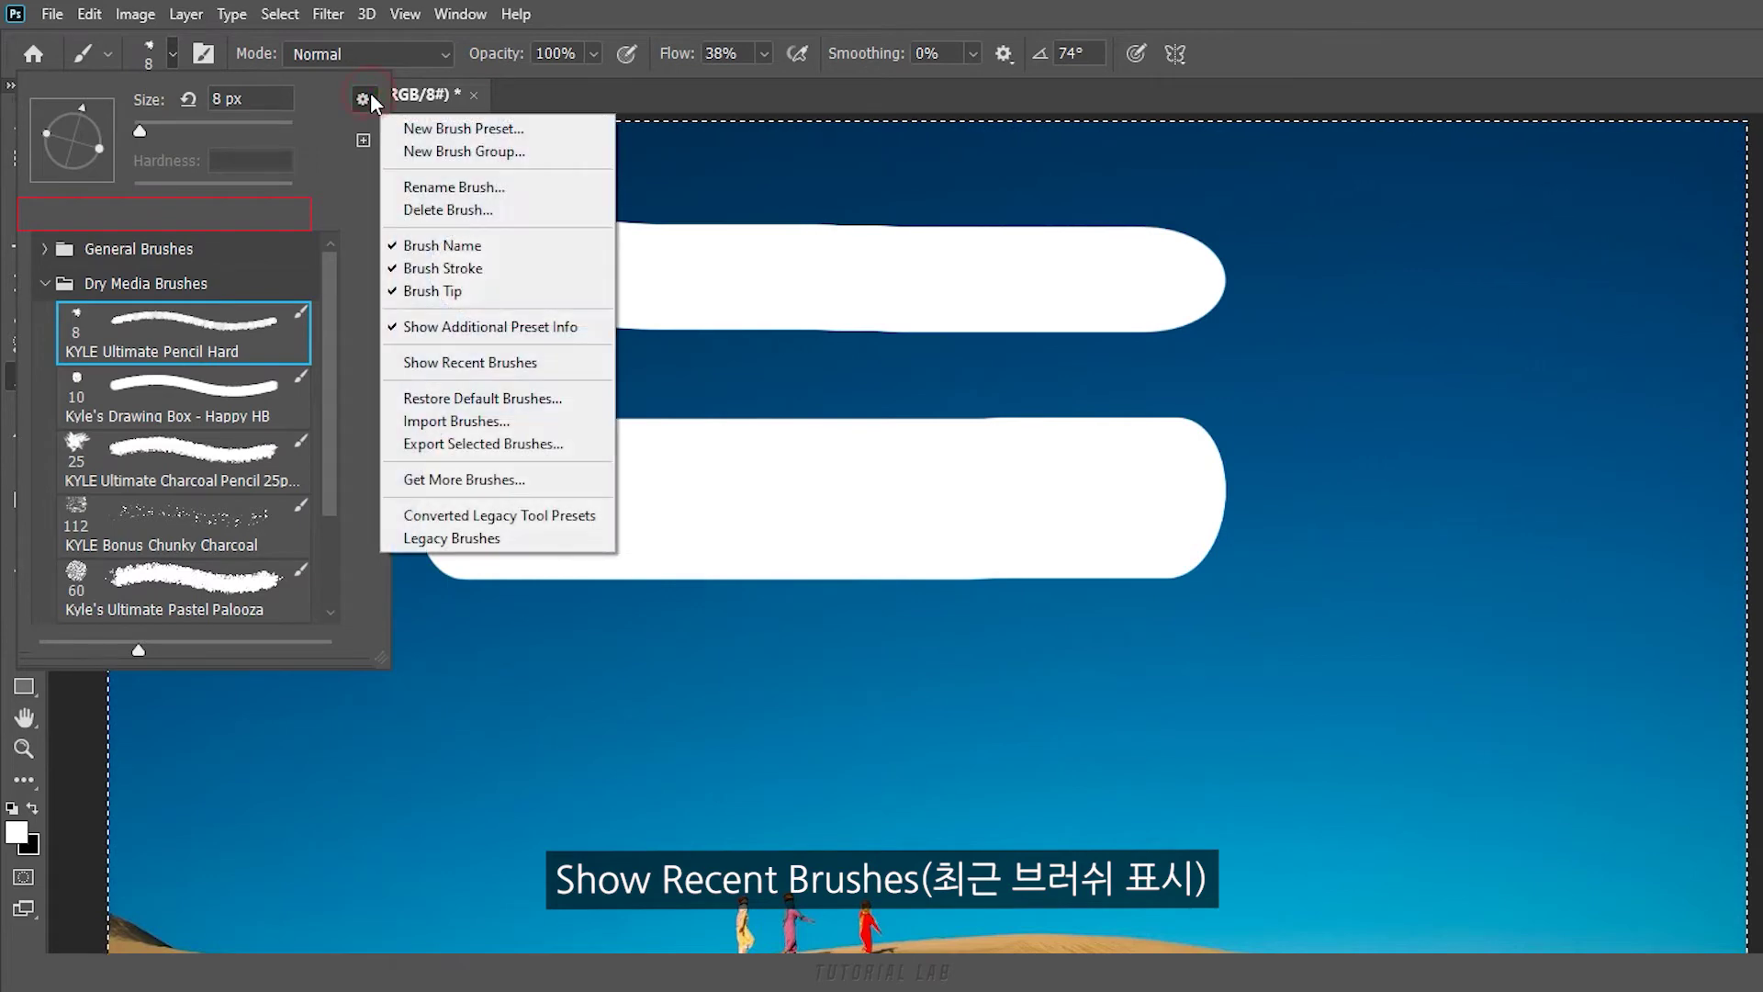
left_click(474, 367)
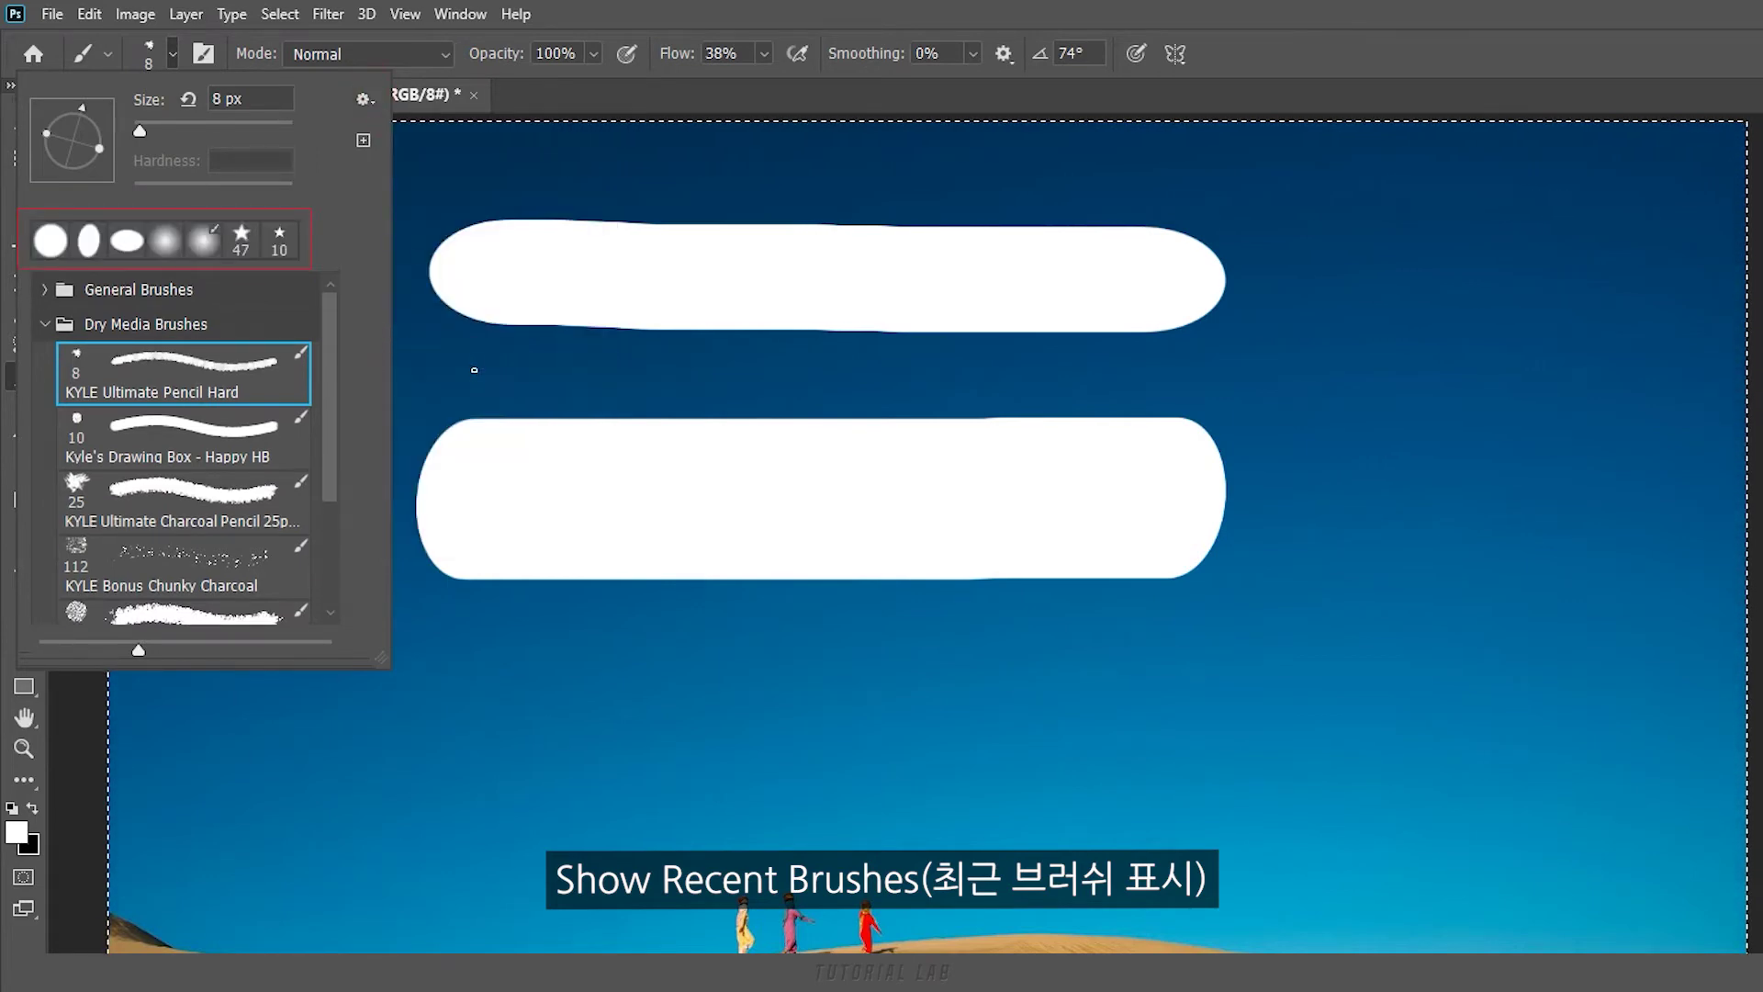
left_click(365, 99)
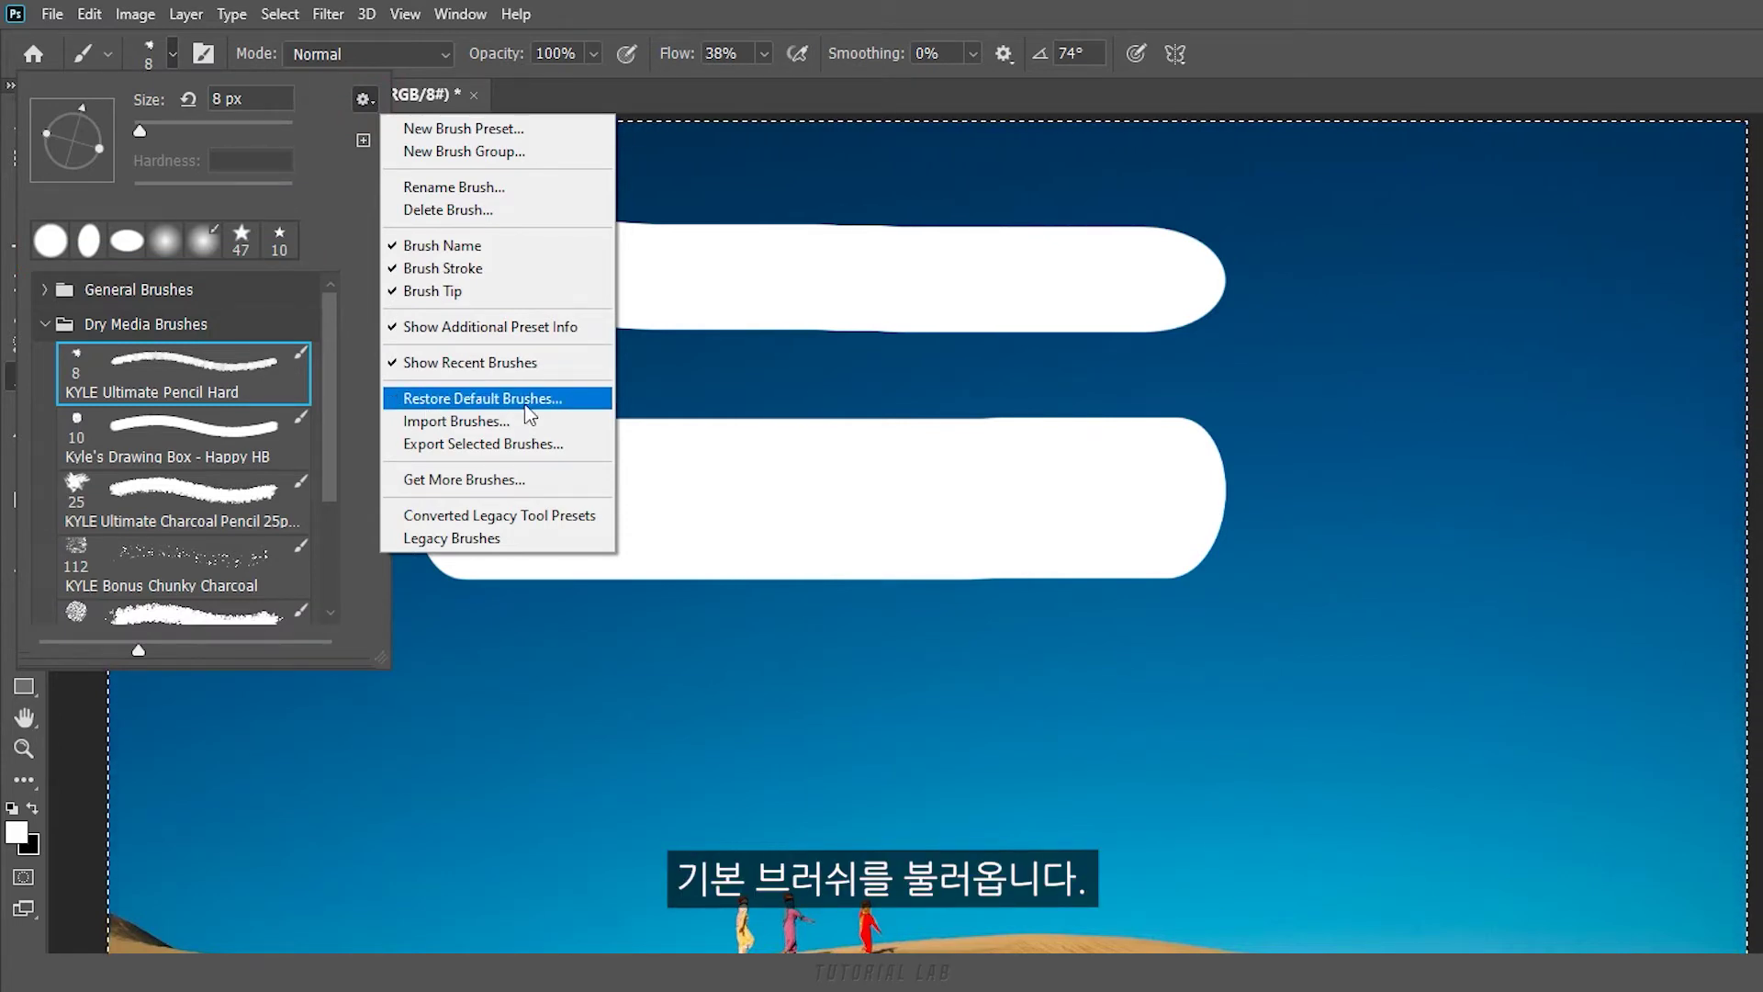
Step: Select all four brush folders and delete them as groups
left_click(42, 325)
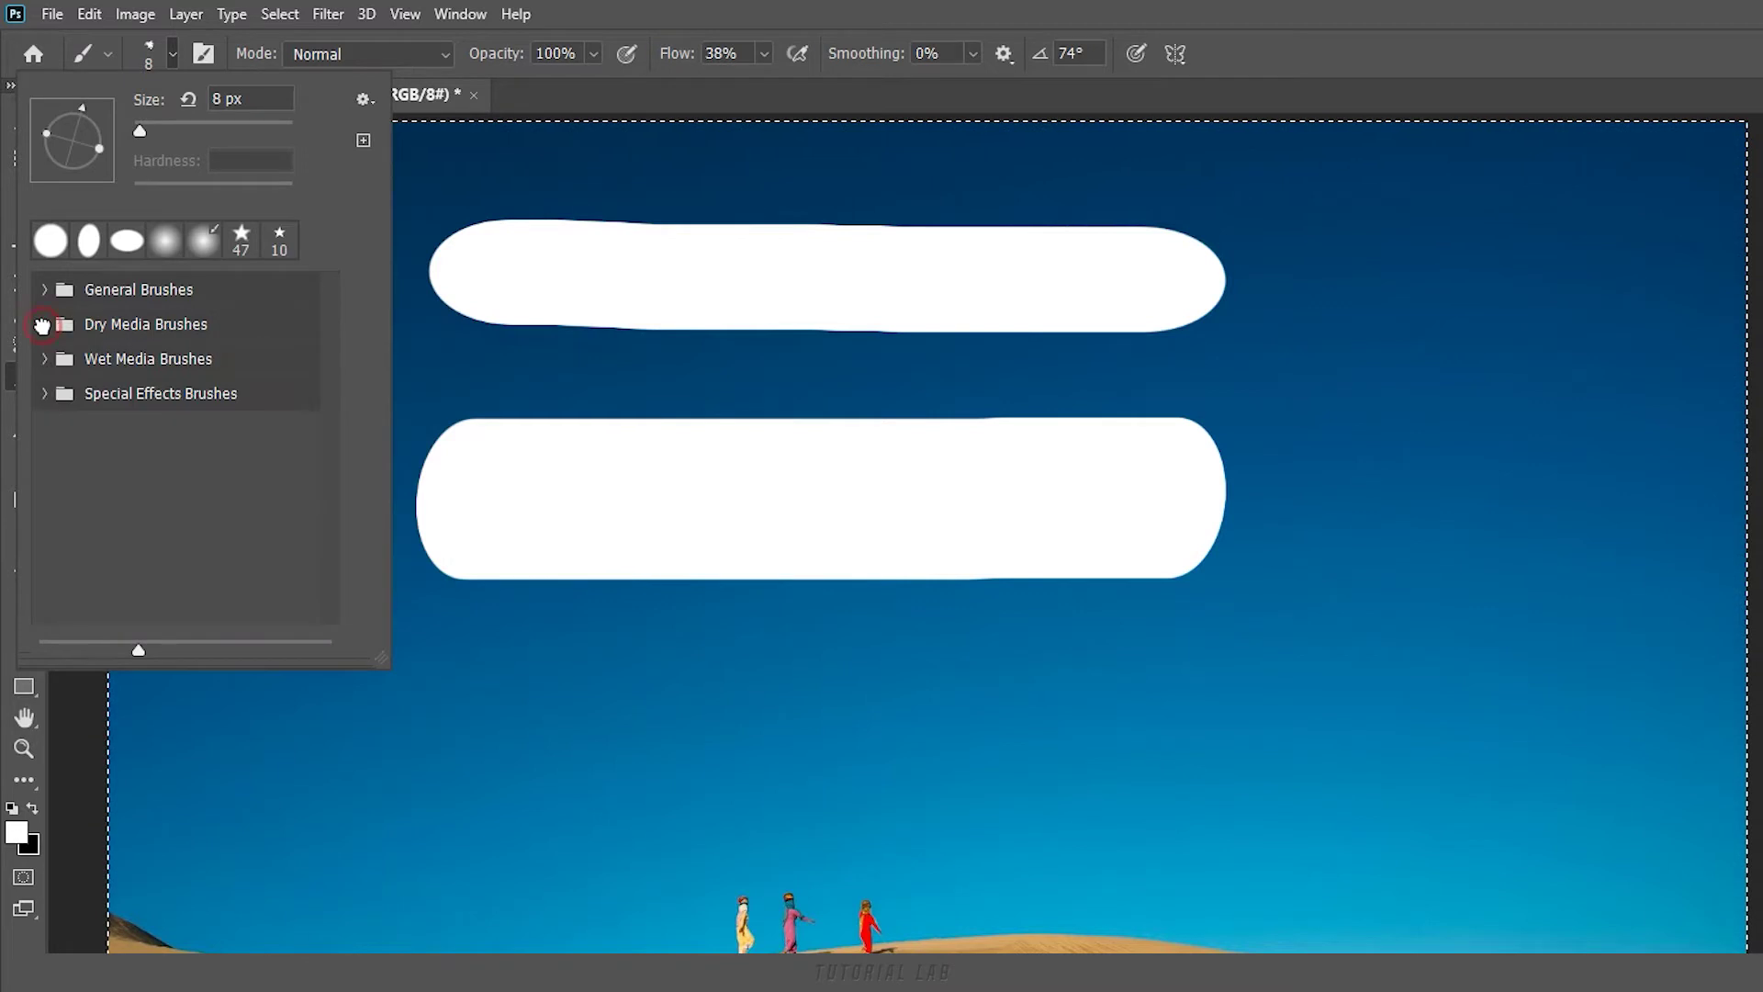
left_click(253, 395, "shift")
right_click(259, 406)
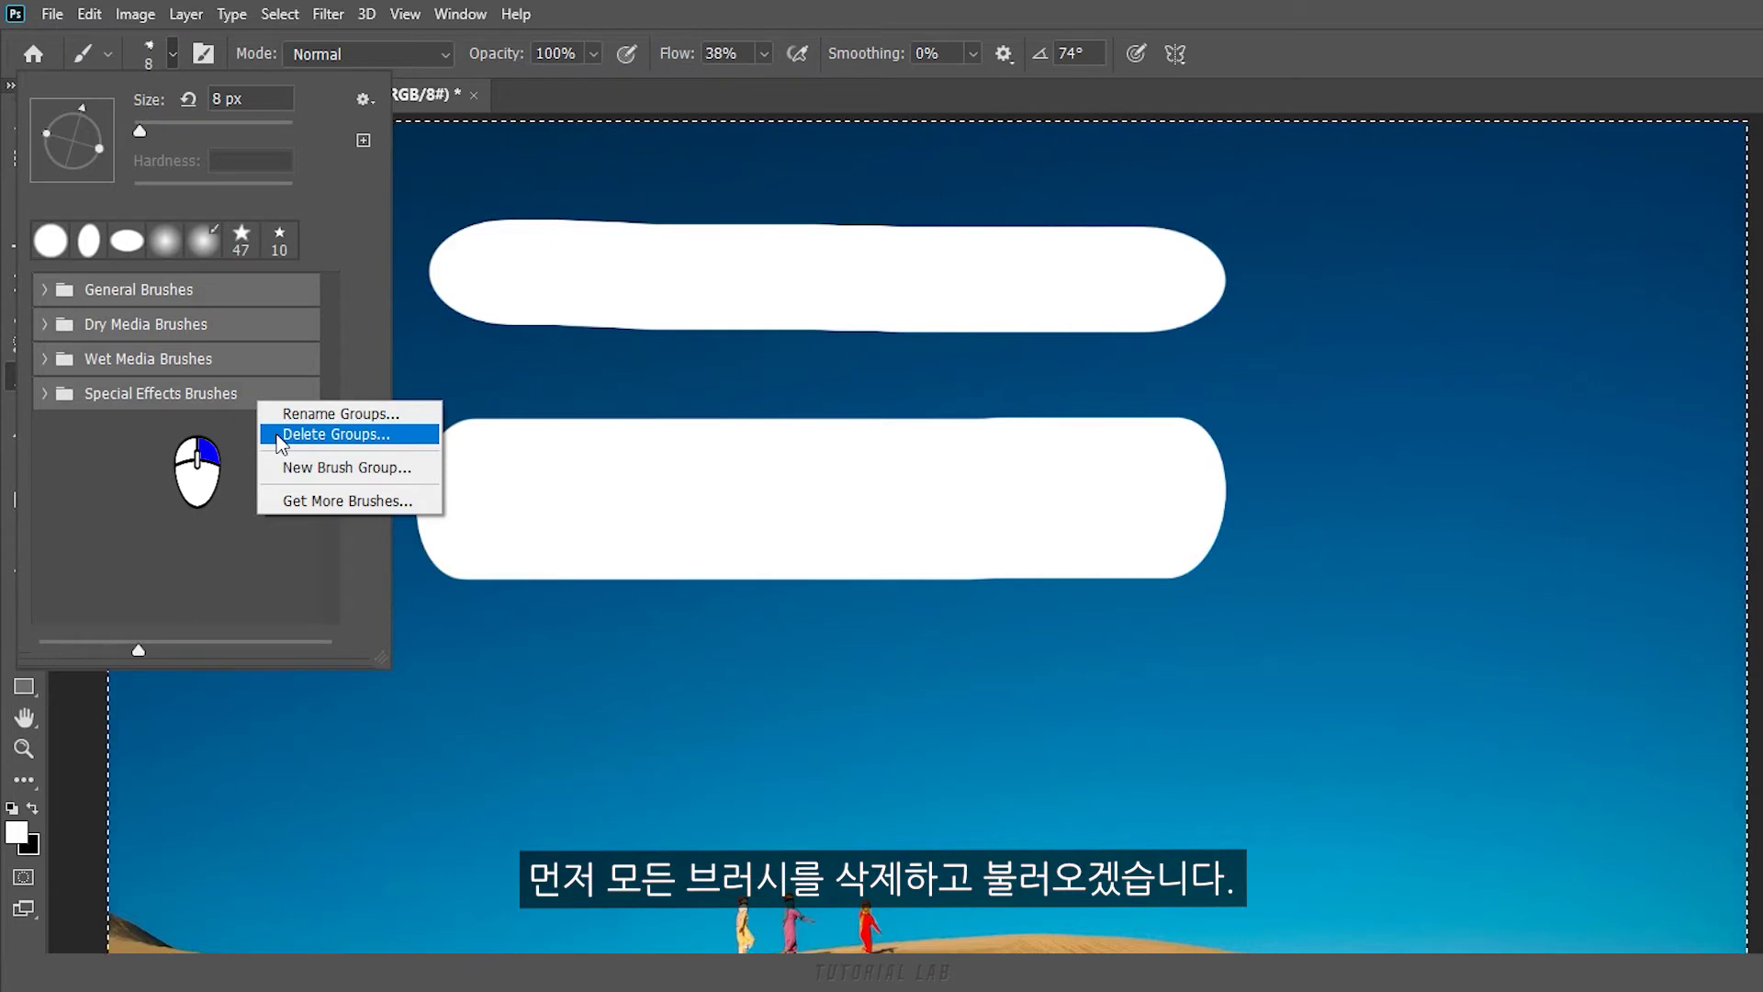
left_click(278, 437)
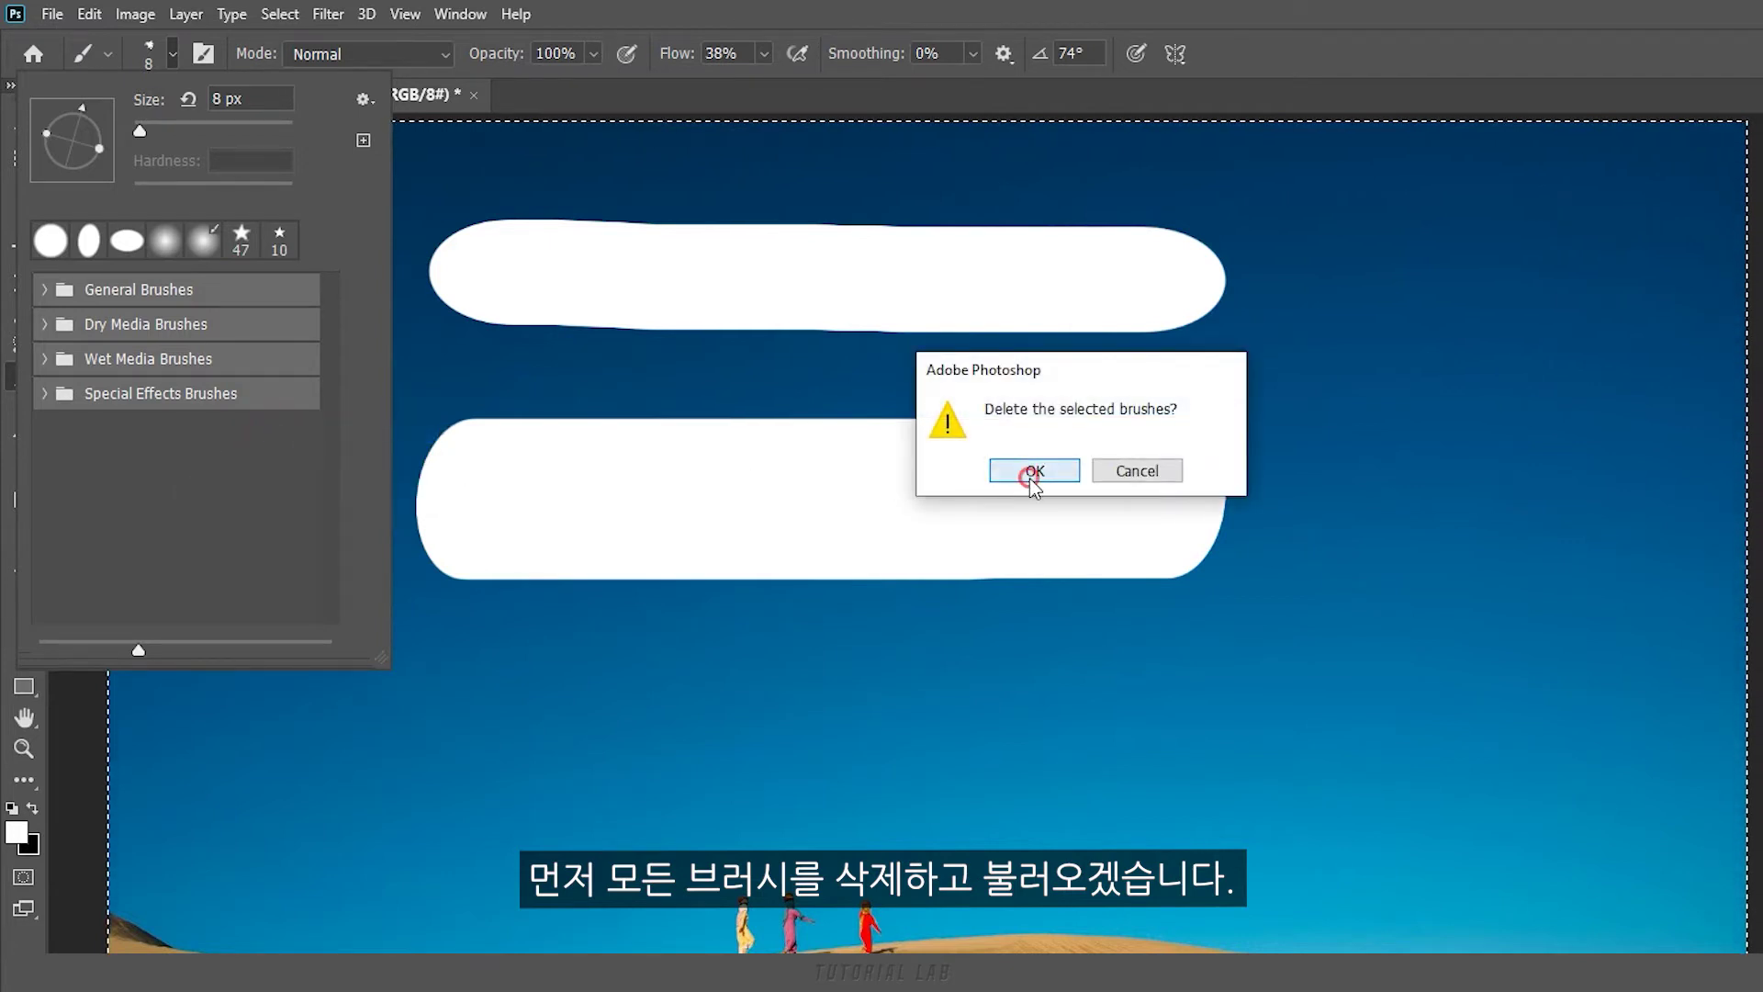
left_click(1029, 471)
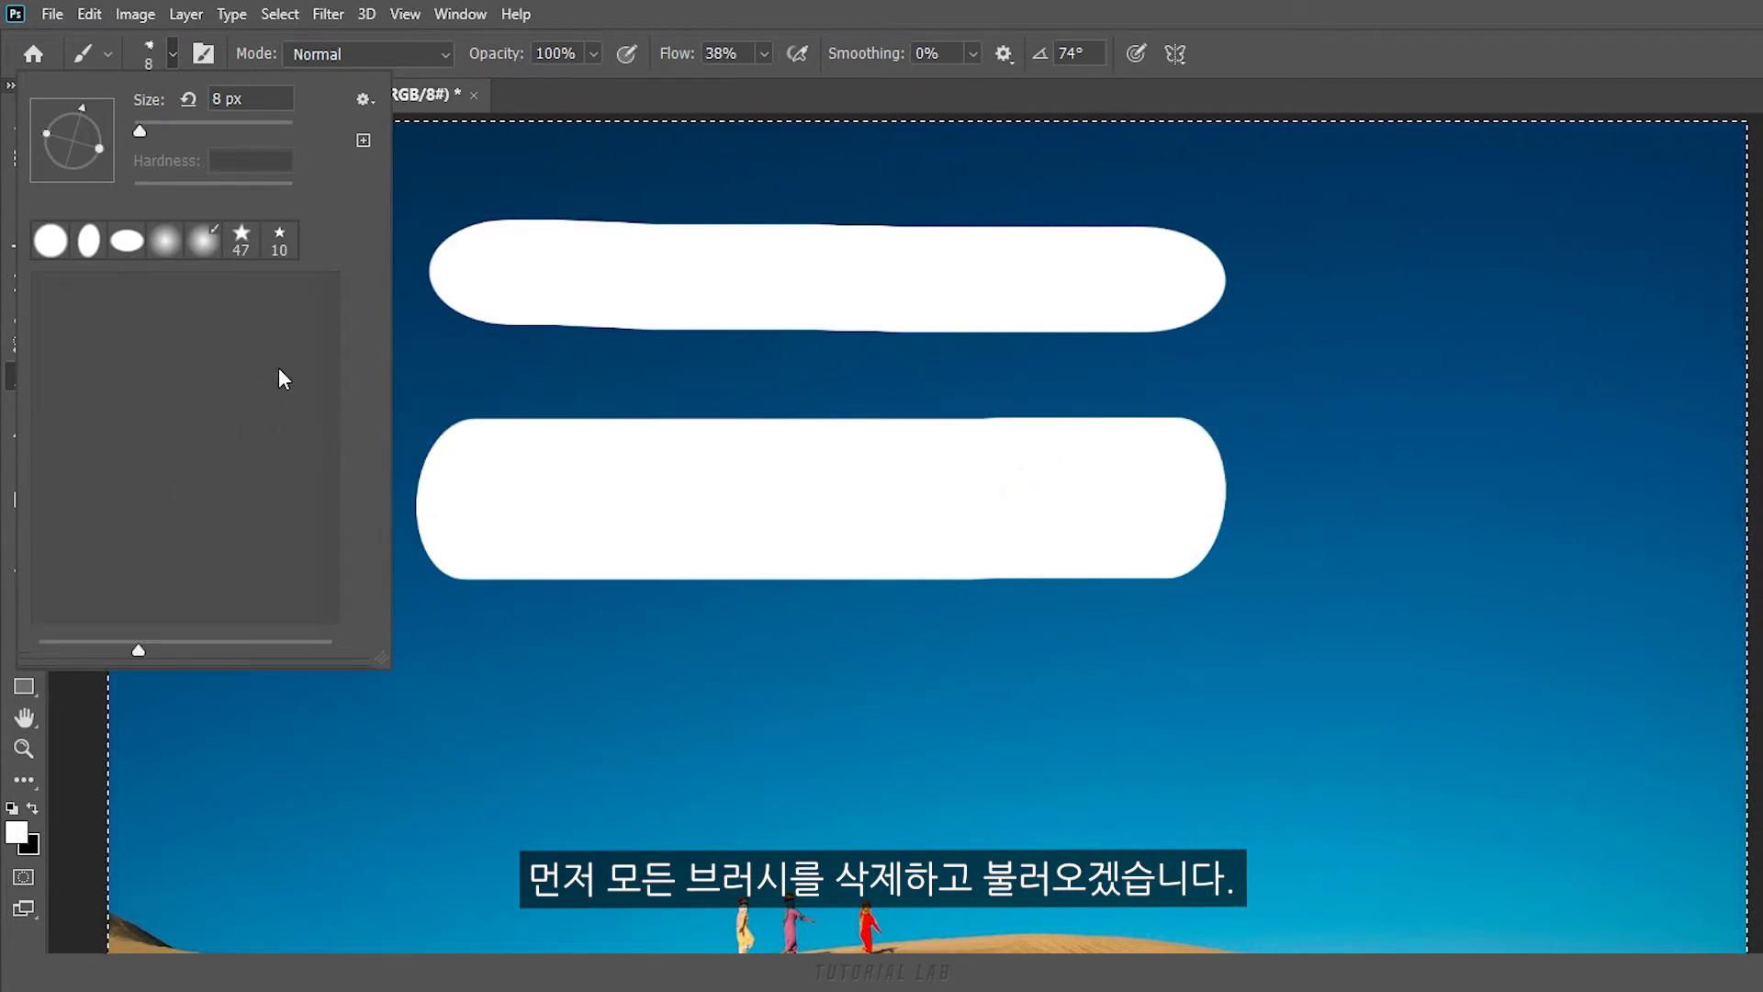
Step: Restore the default brushes and check the General Brushes folder
left_click(364, 99)
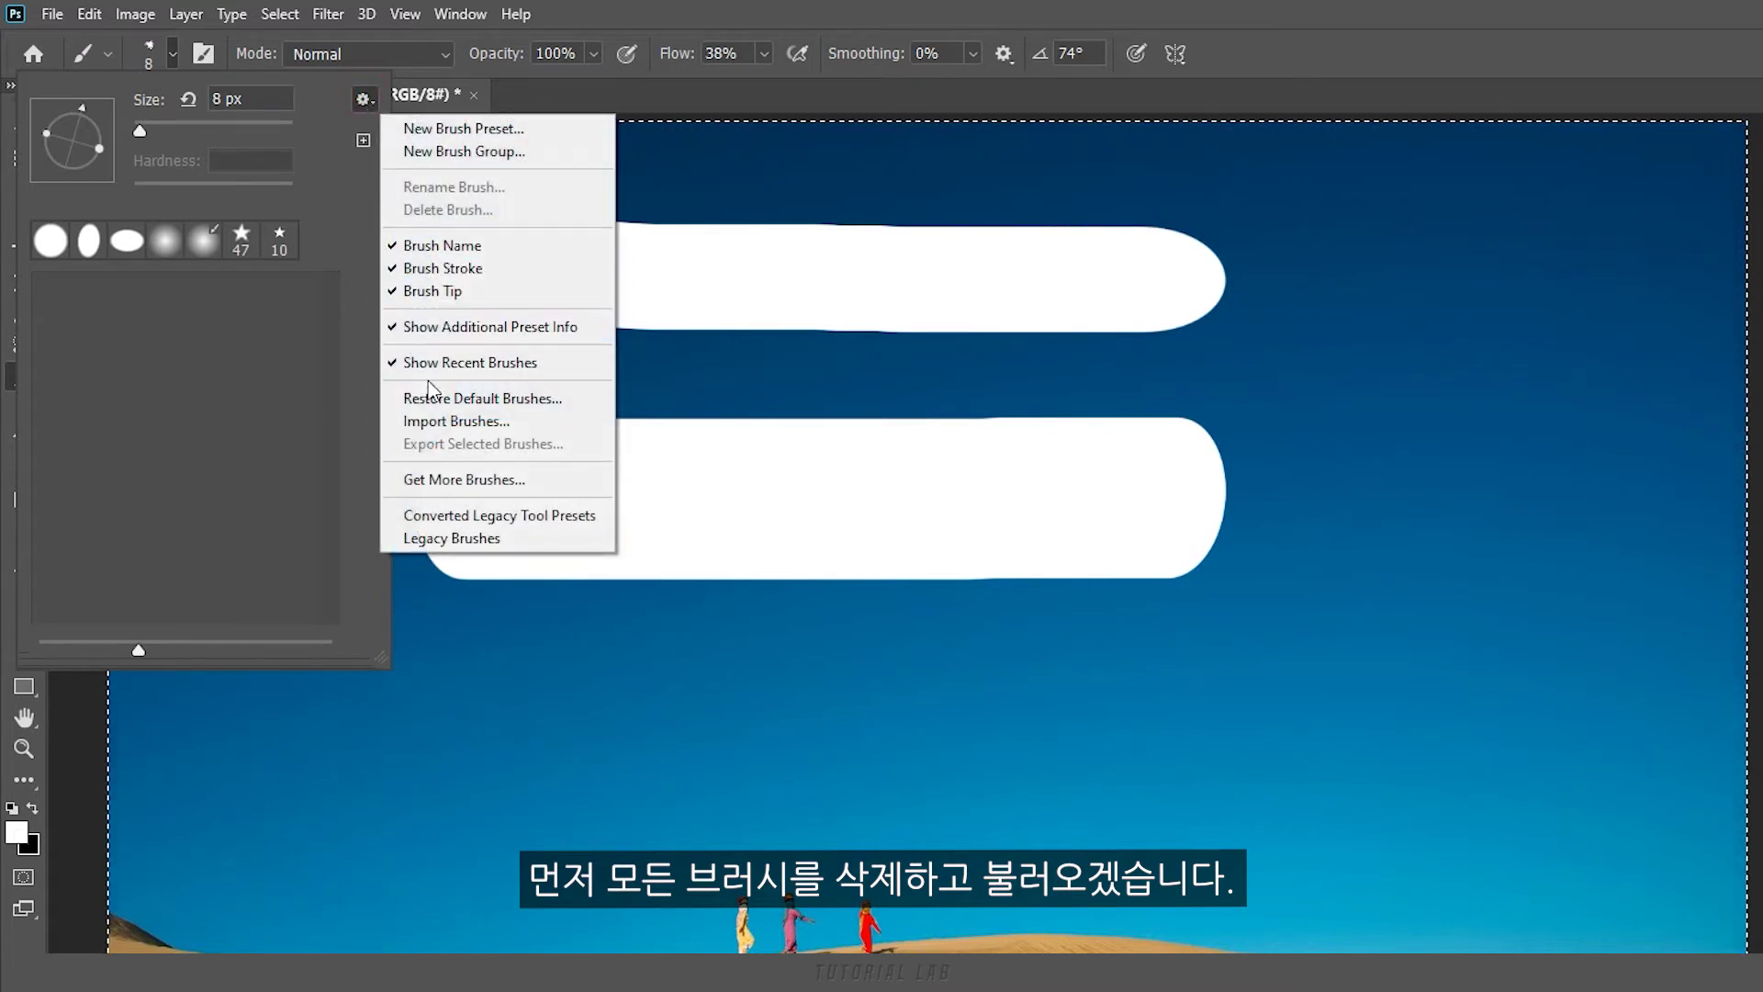
left_click(526, 403)
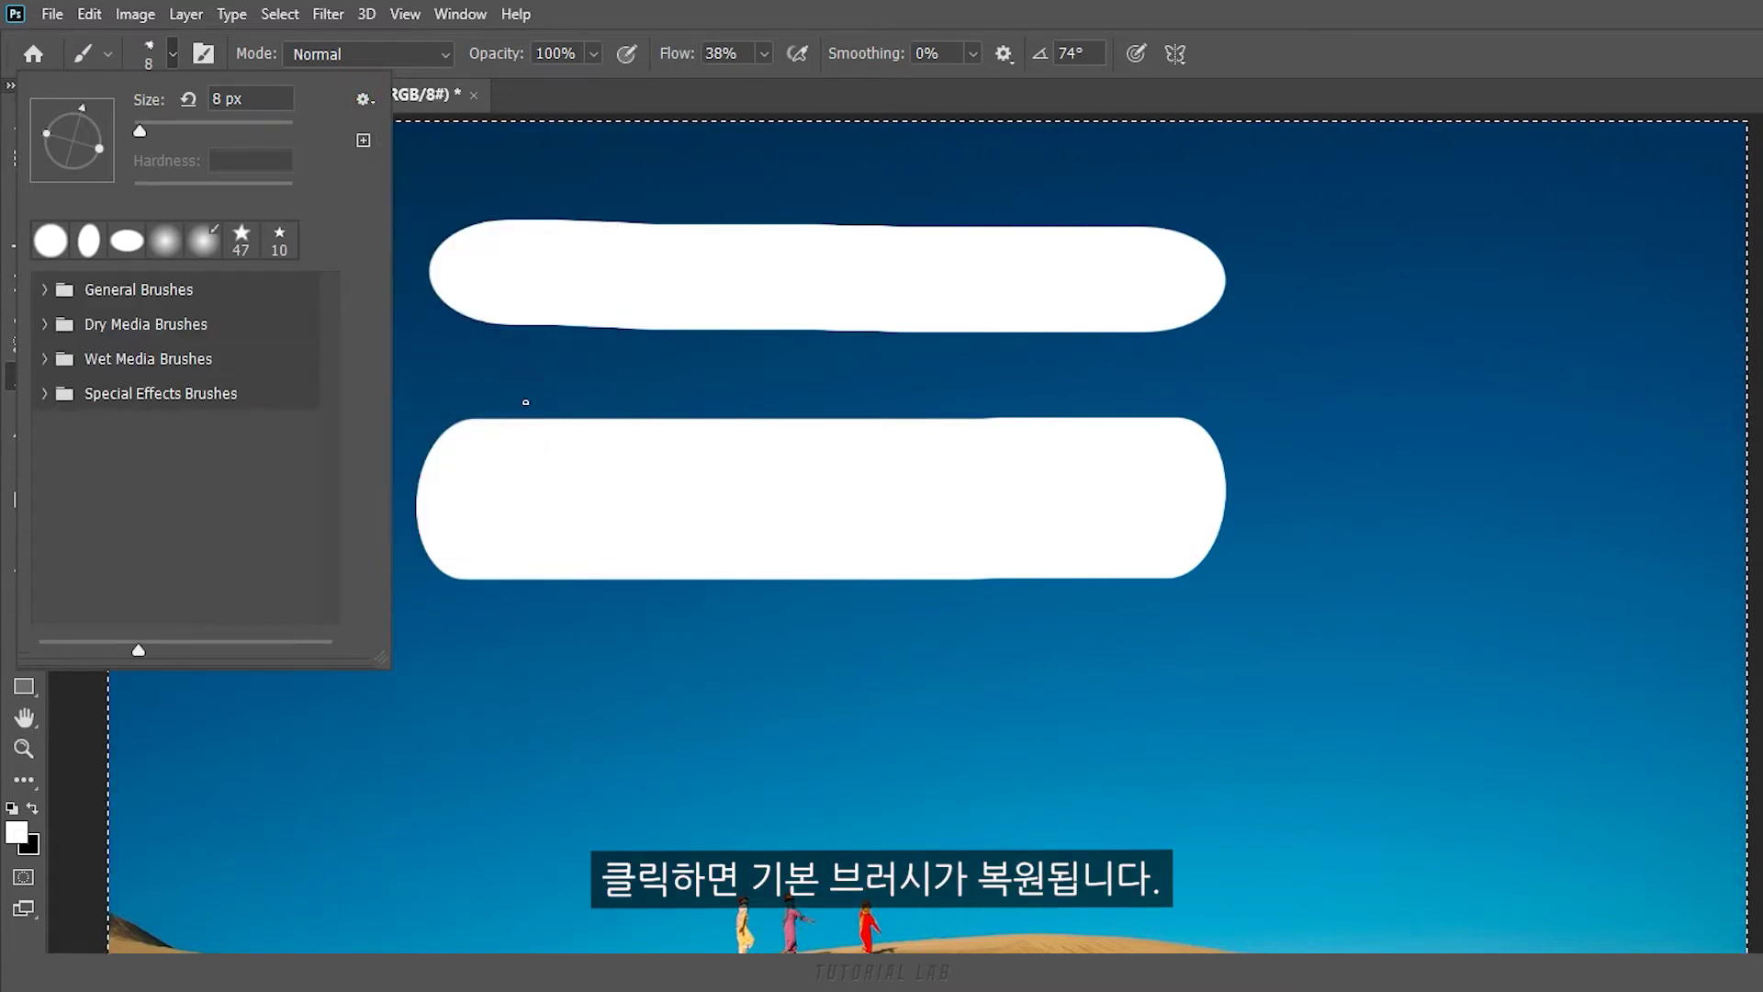
left_click(42, 289)
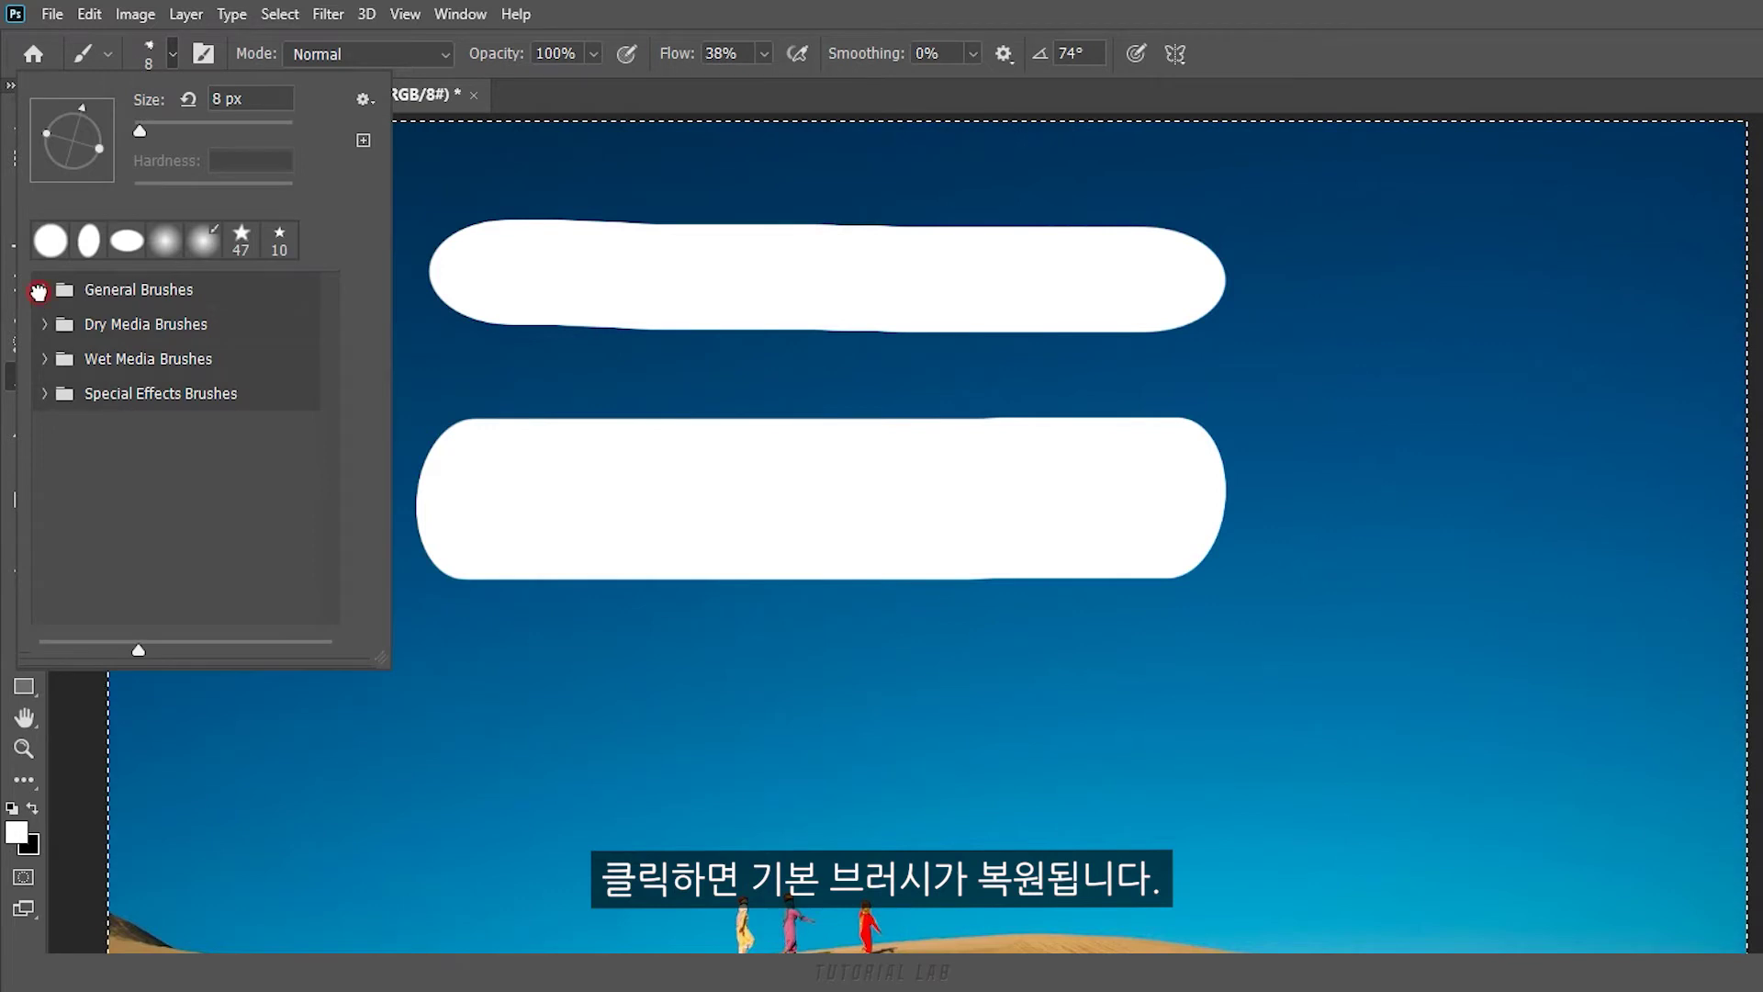
left_click(42, 290)
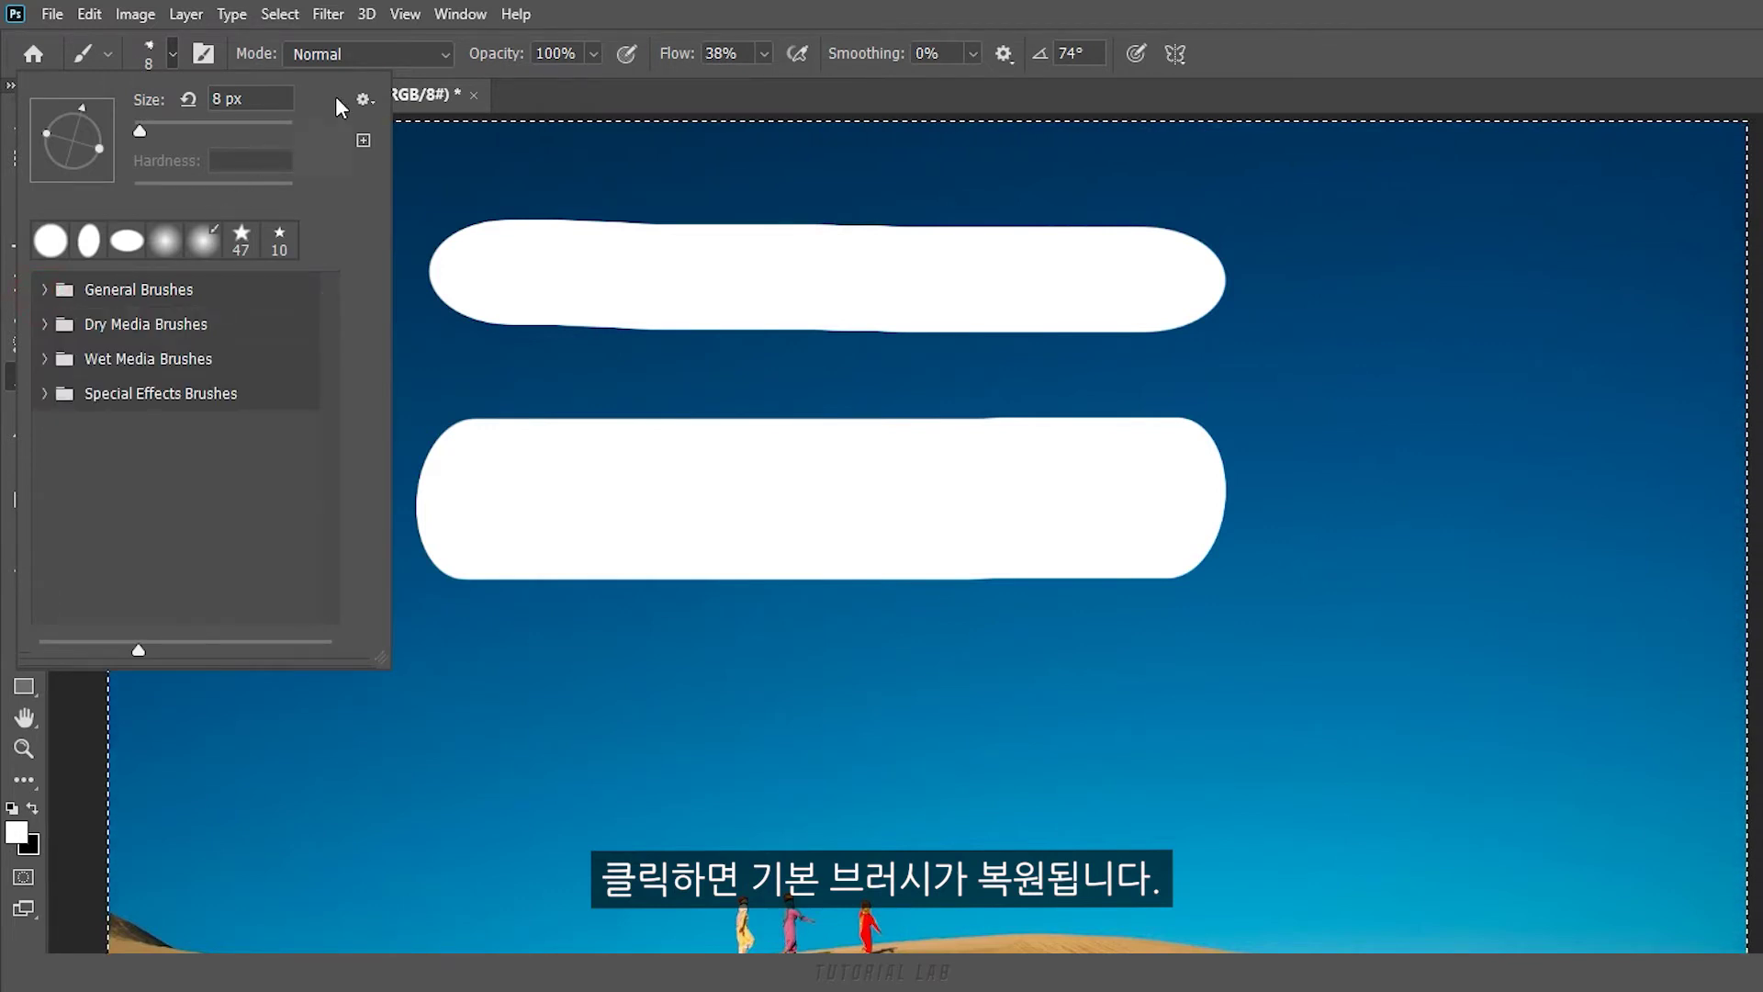
left_click(362, 98)
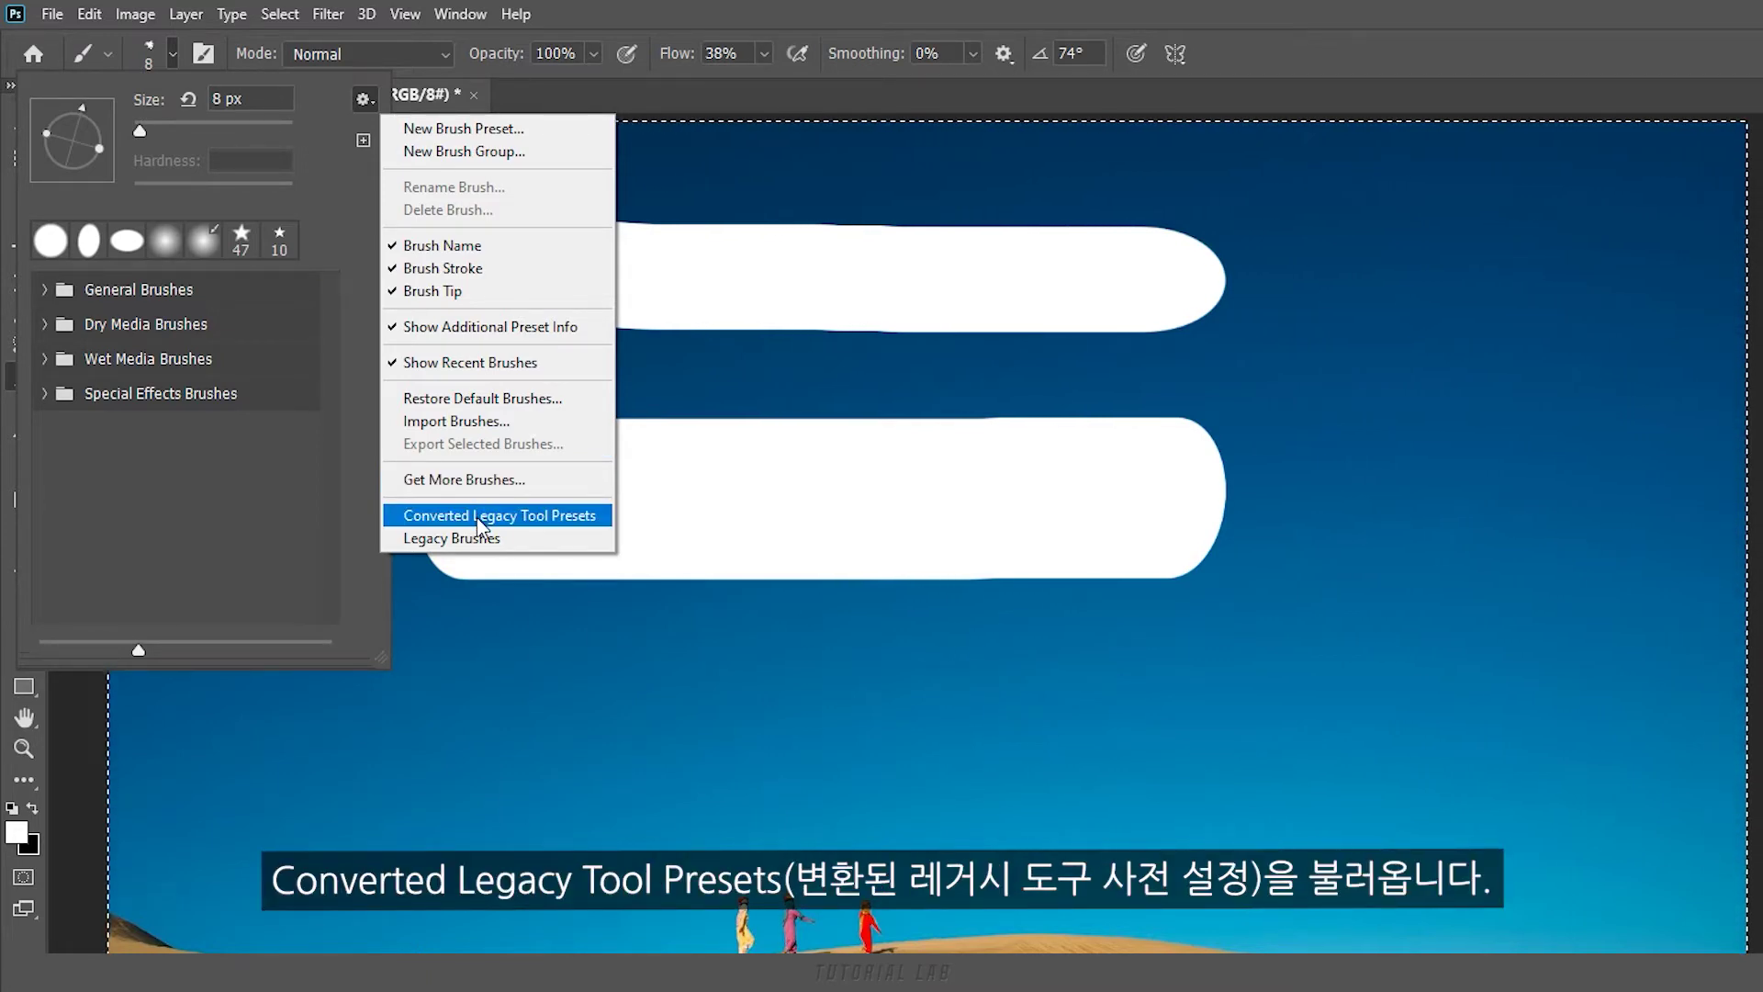
Step: Load the Converted Legacy Tool Presets set and browse its Default Tool Presets subfolder
left_click(487, 517)
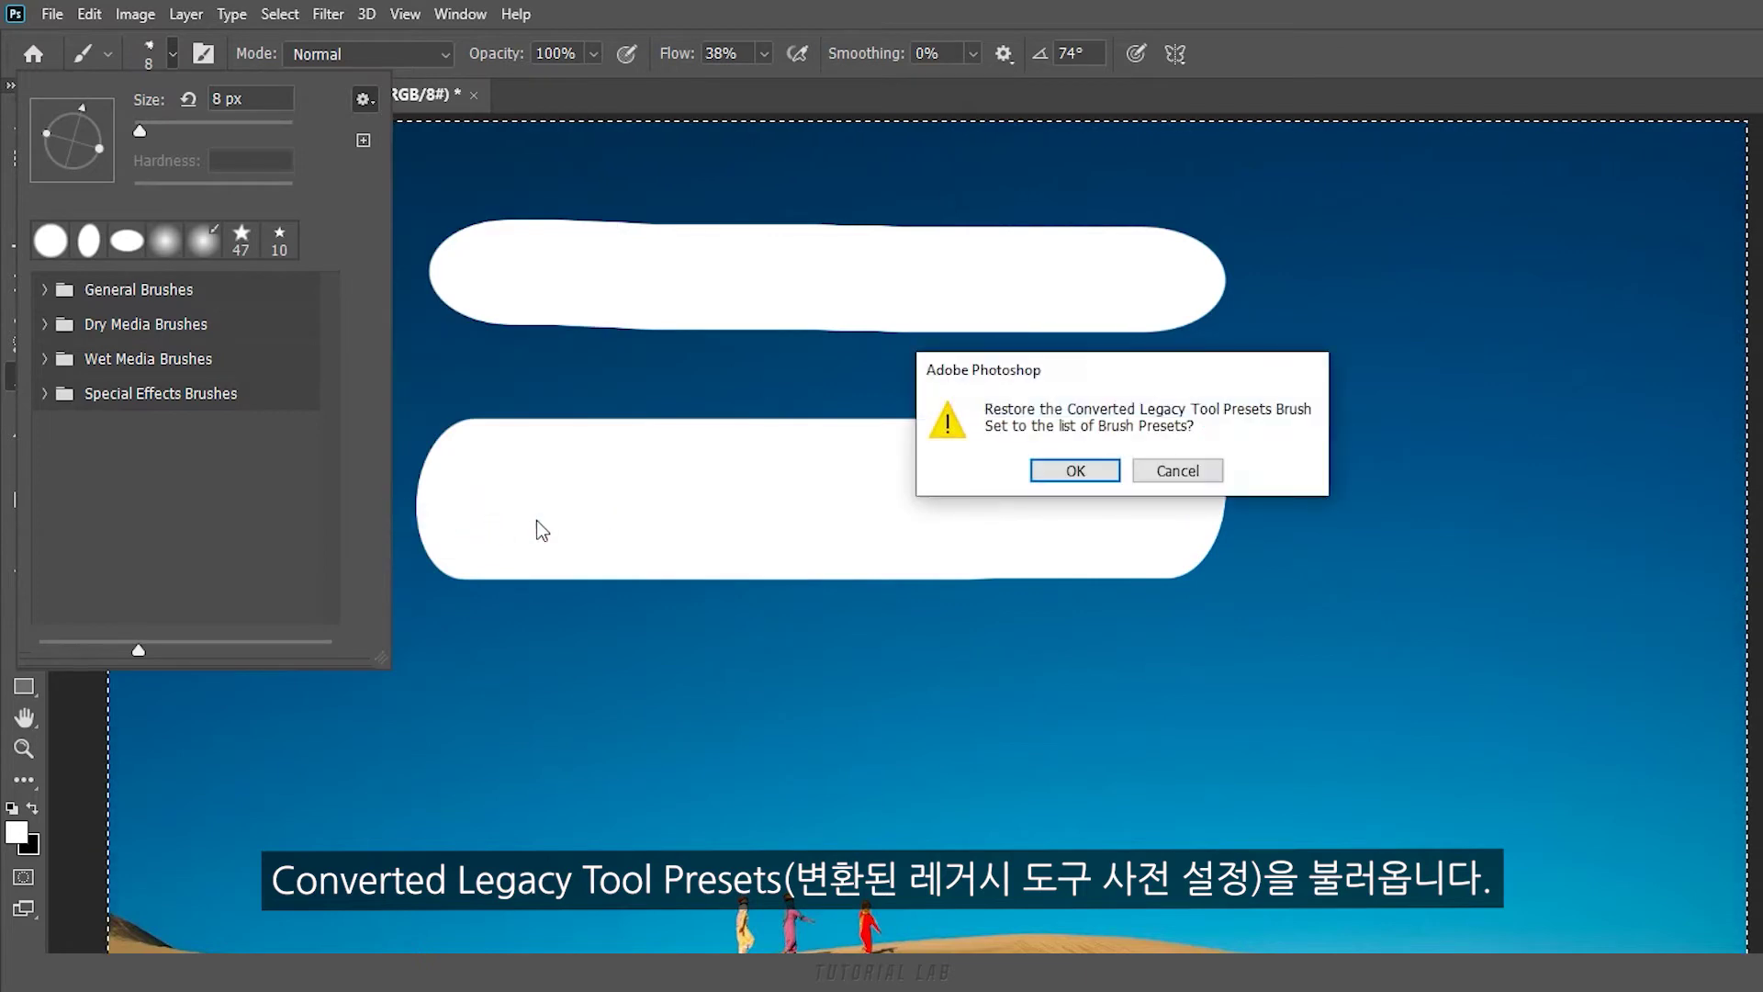
left_click(1076, 470)
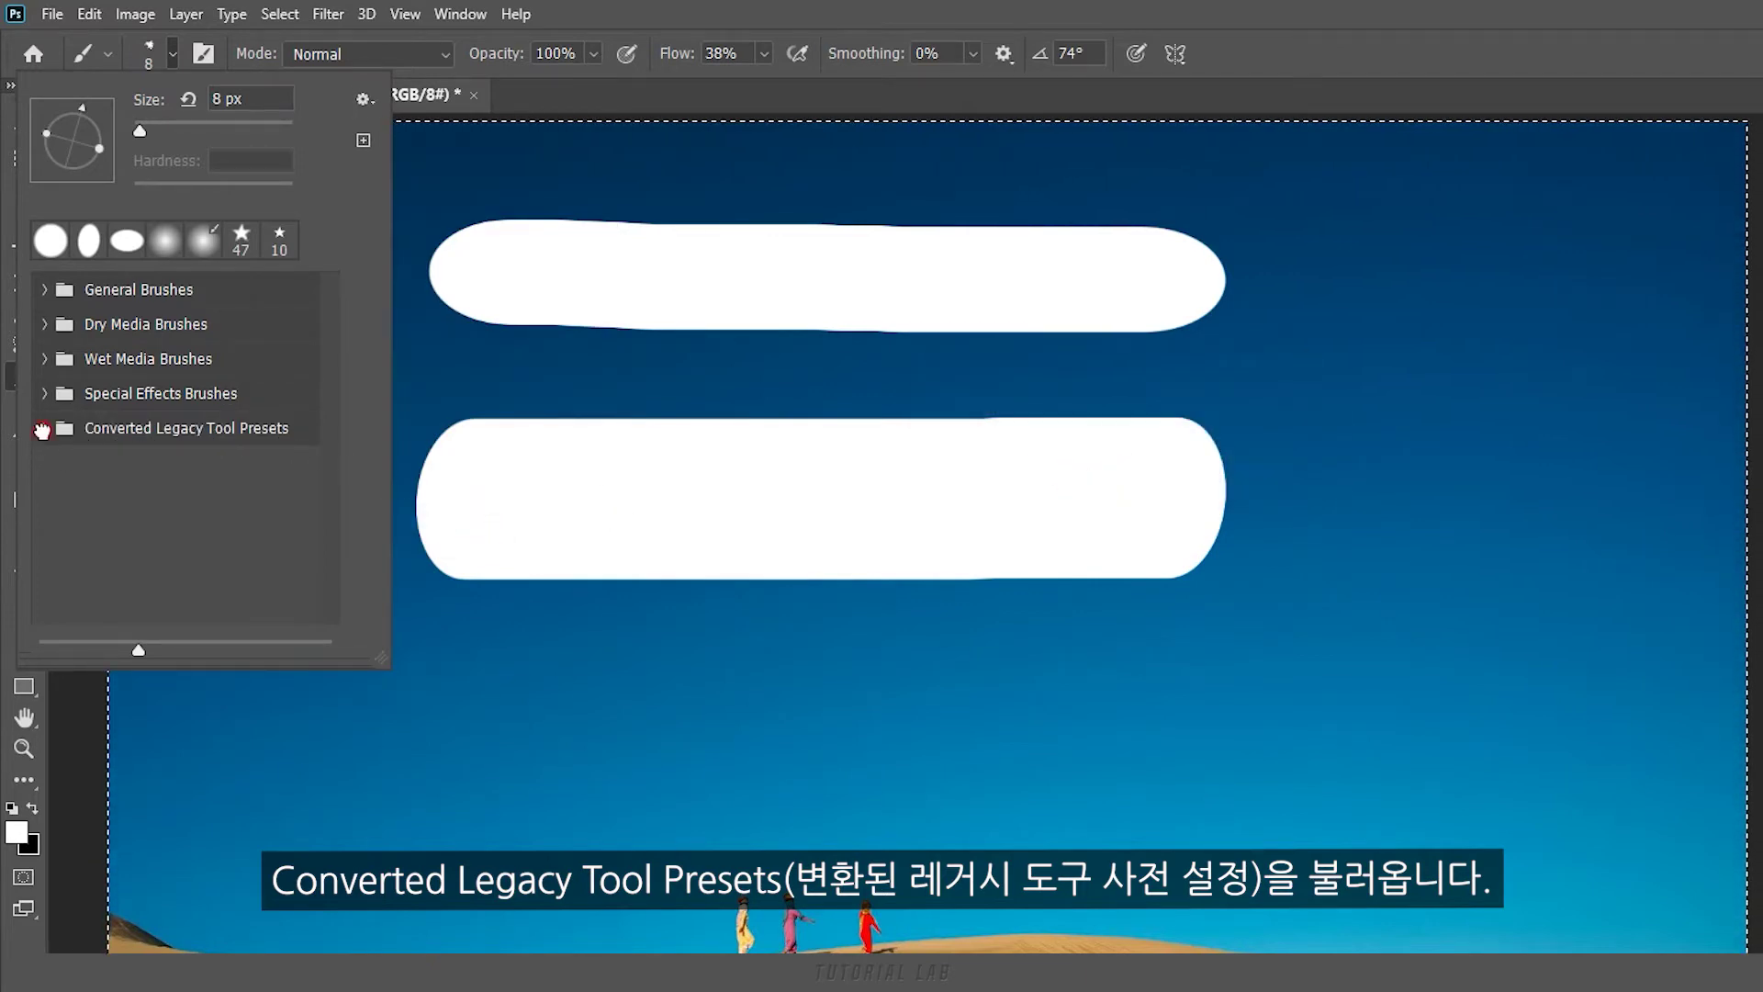
left_click(44, 428)
left_click(69, 462)
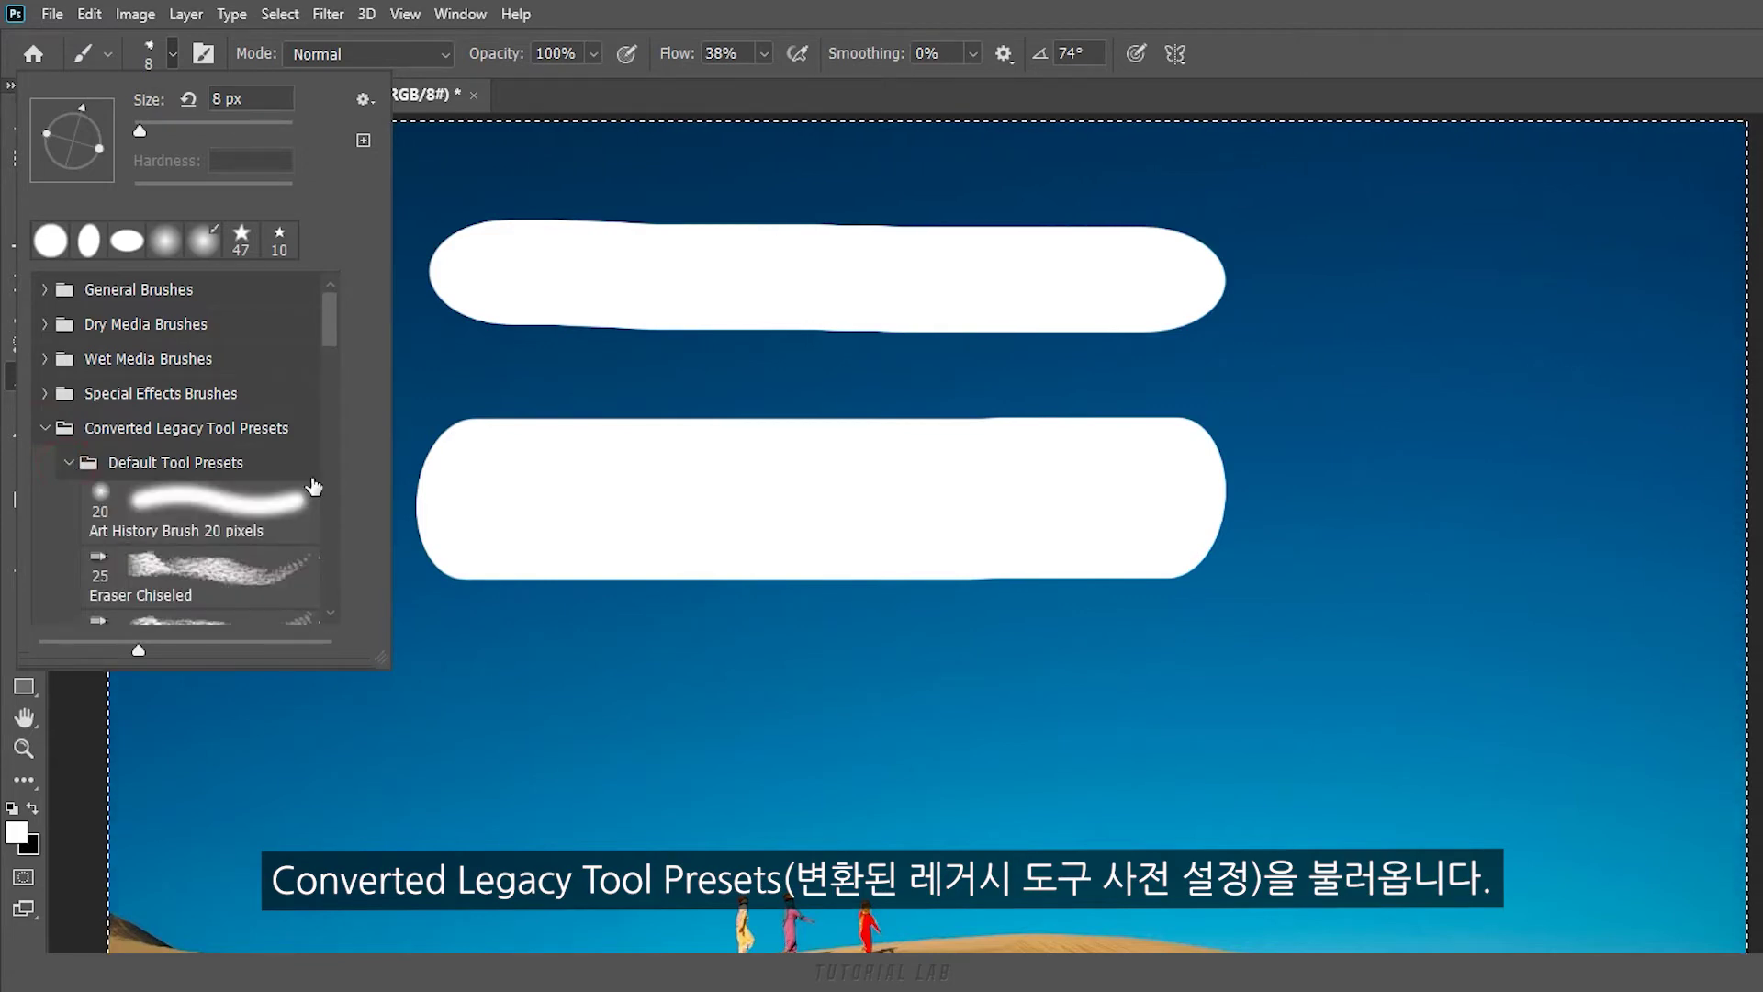
mouse_move(330, 325)
left_mouse_down()
mouse_move(332, 363)
mouse_move(328, 317)
left_mouse_up()
Step: Browse the Airbrushes subfolder, collapse the folders, and choose to load the Legacy Brushes set
left_click(69, 463)
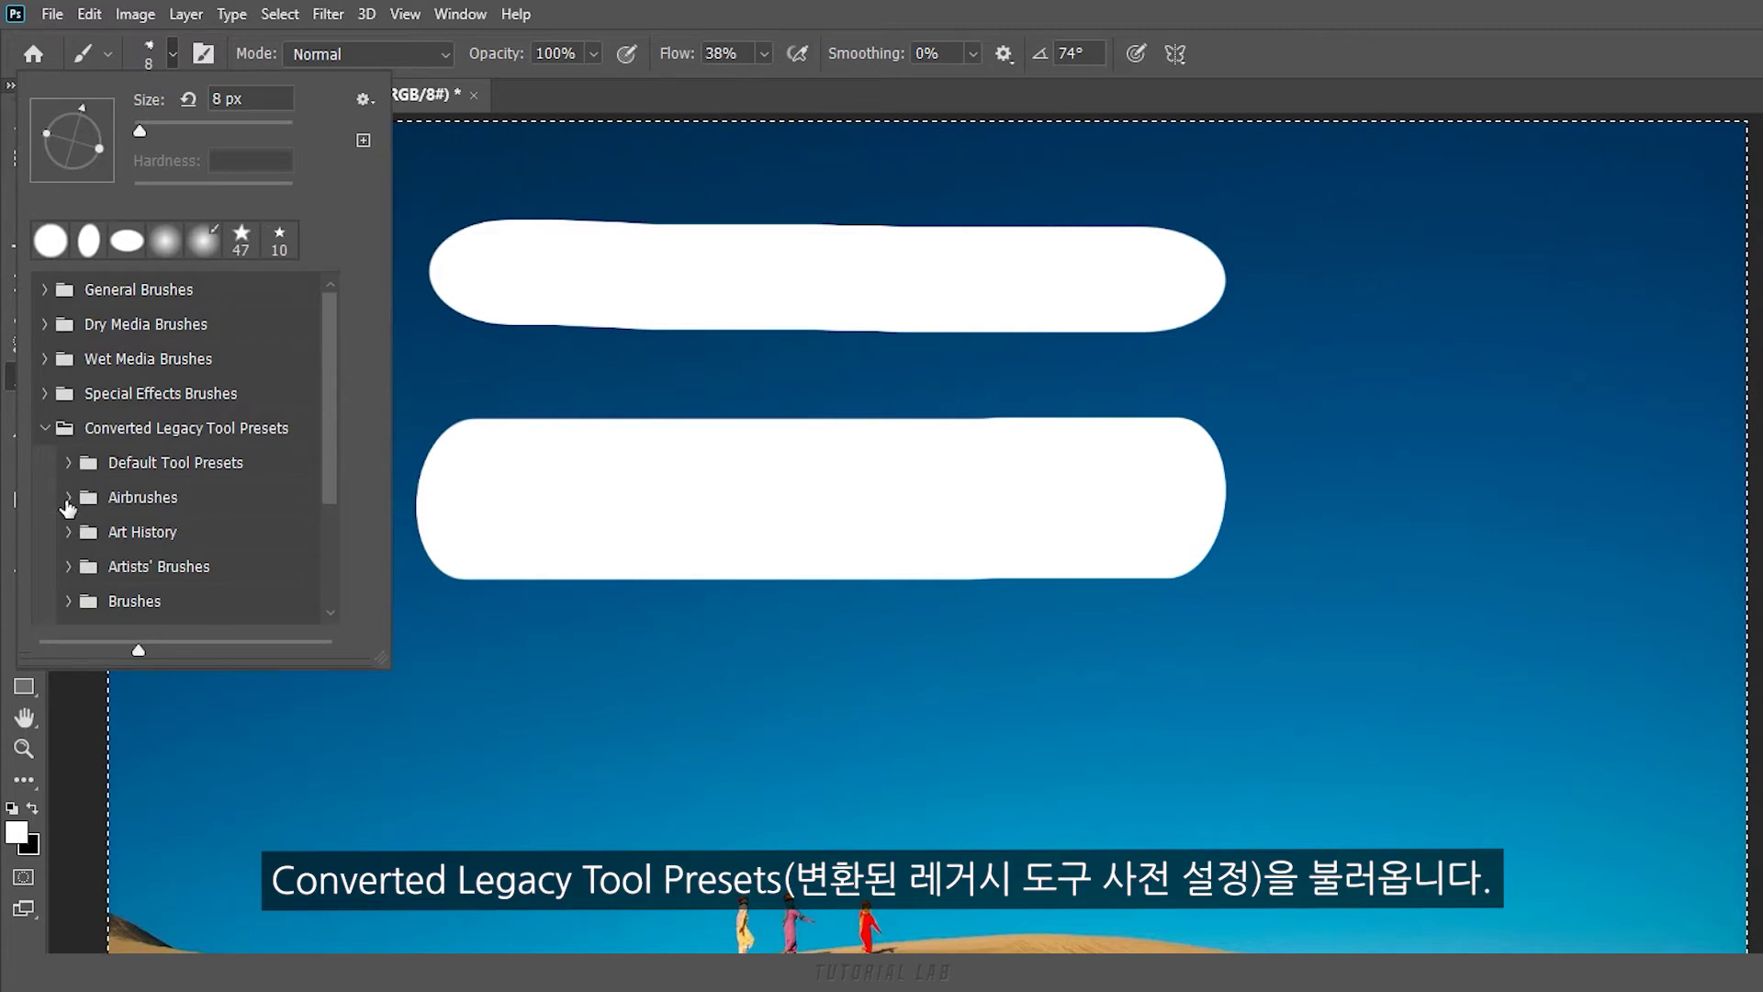
left_click(68, 501)
mouse_move(323, 351)
left_mouse_down()
mouse_move(334, 416)
mouse_move(339, 344)
left_mouse_up()
left_click(68, 496)
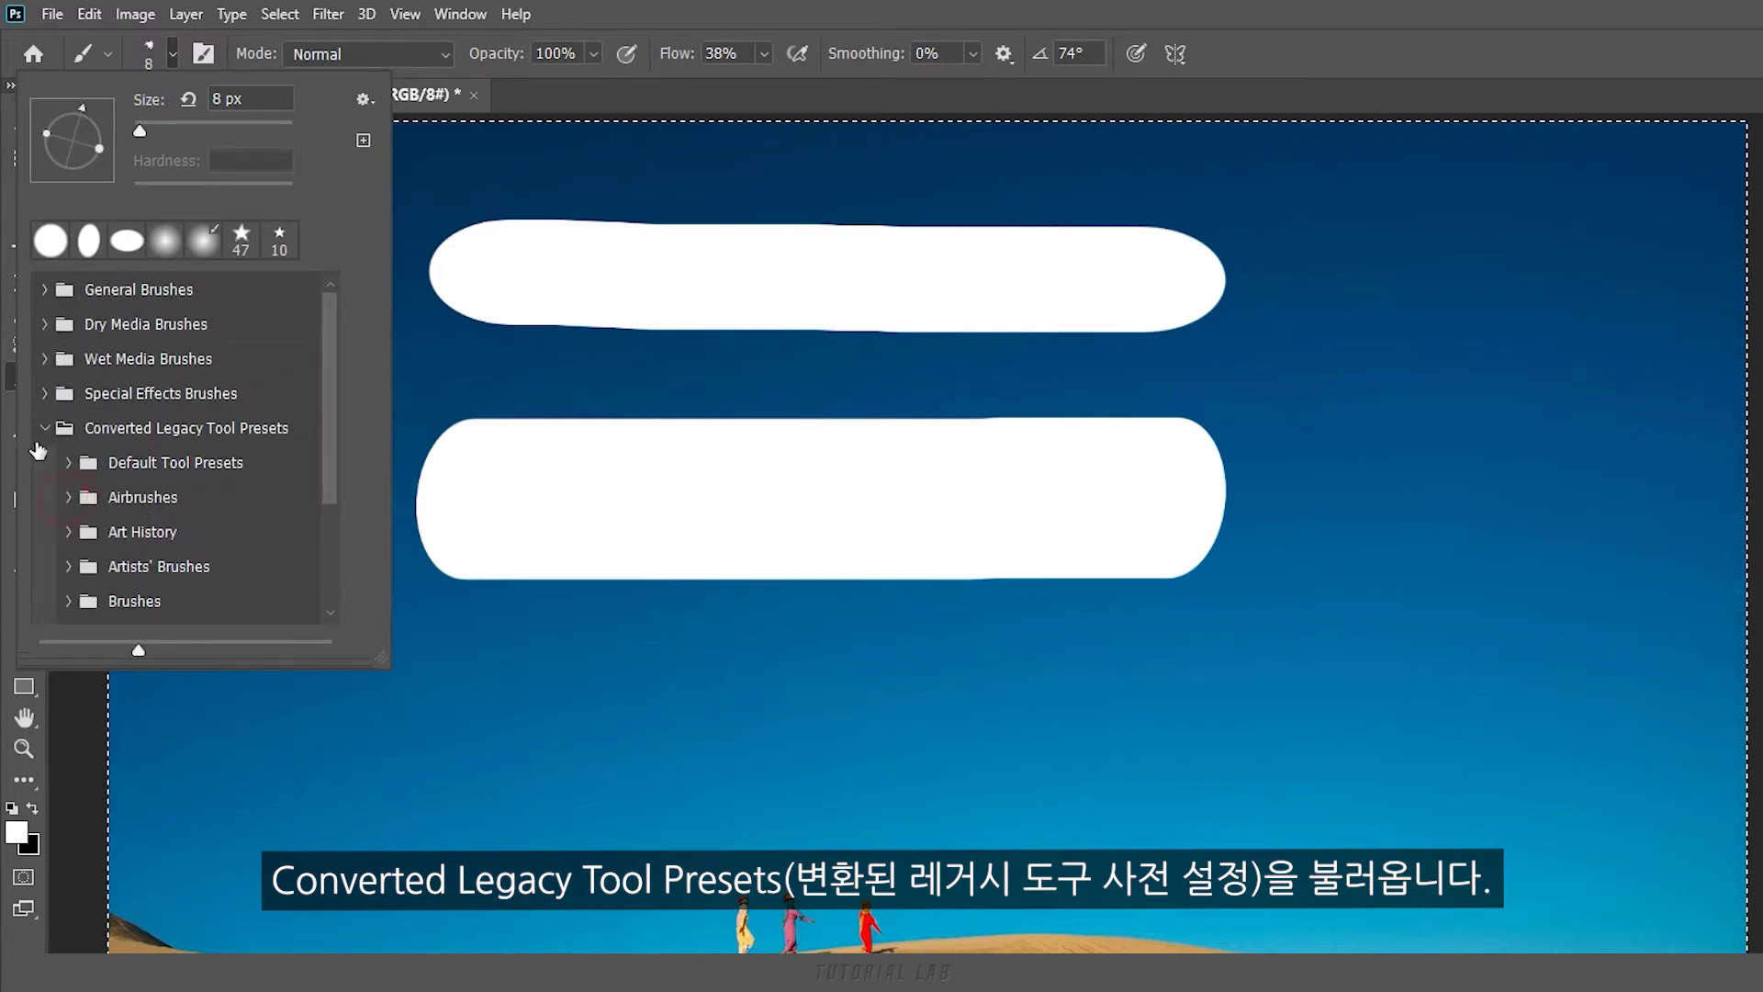
left_click(44, 429)
left_click(364, 100)
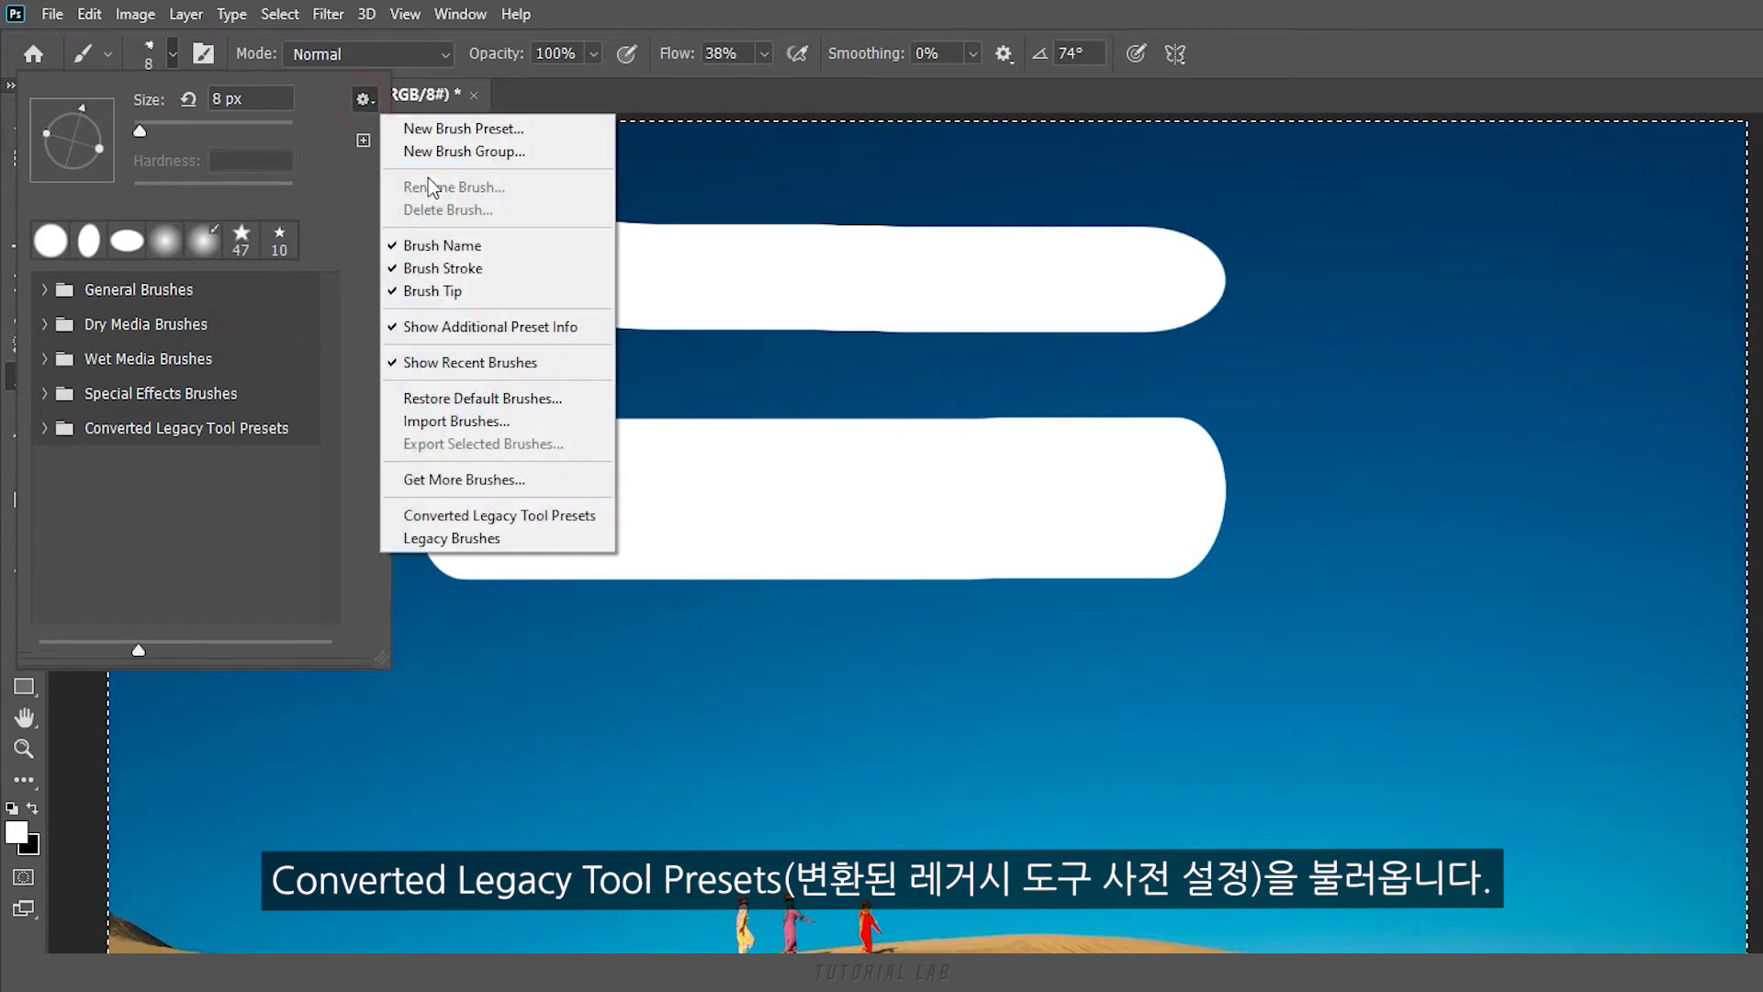
left_click(473, 540)
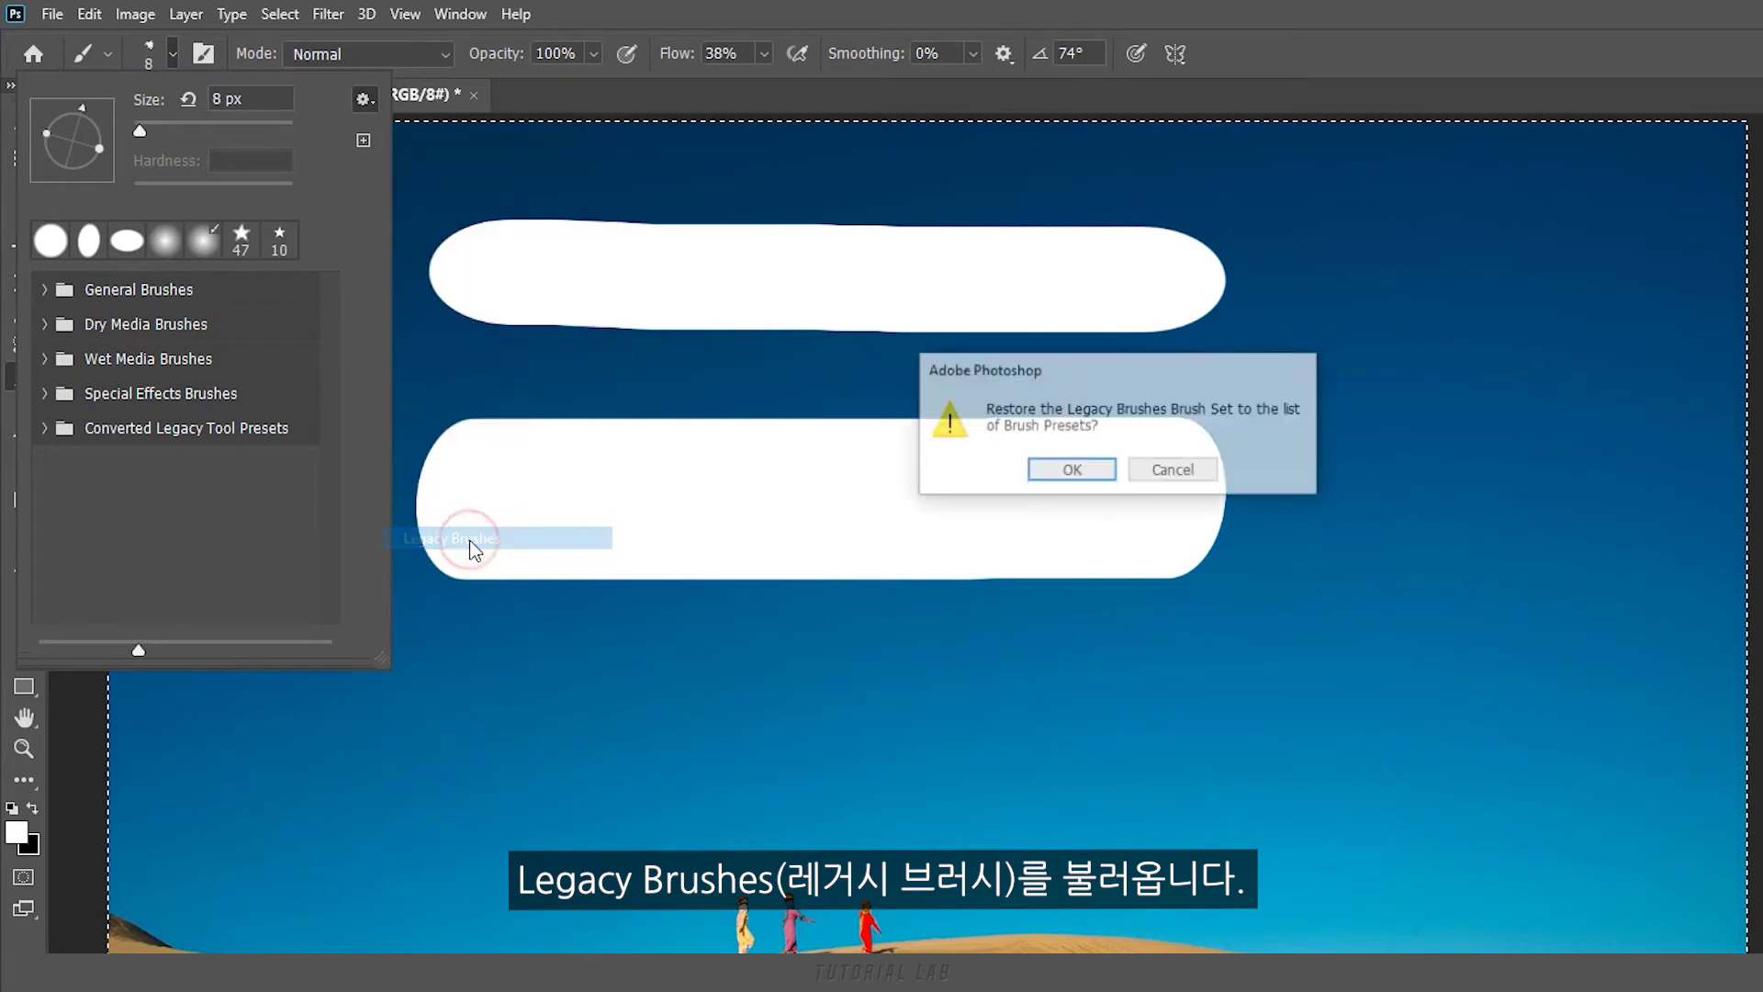
Step: Confirm loading Legacy Brushes and browse its Default Brushes subfolder
left_click(1077, 471)
left_click(44, 463)
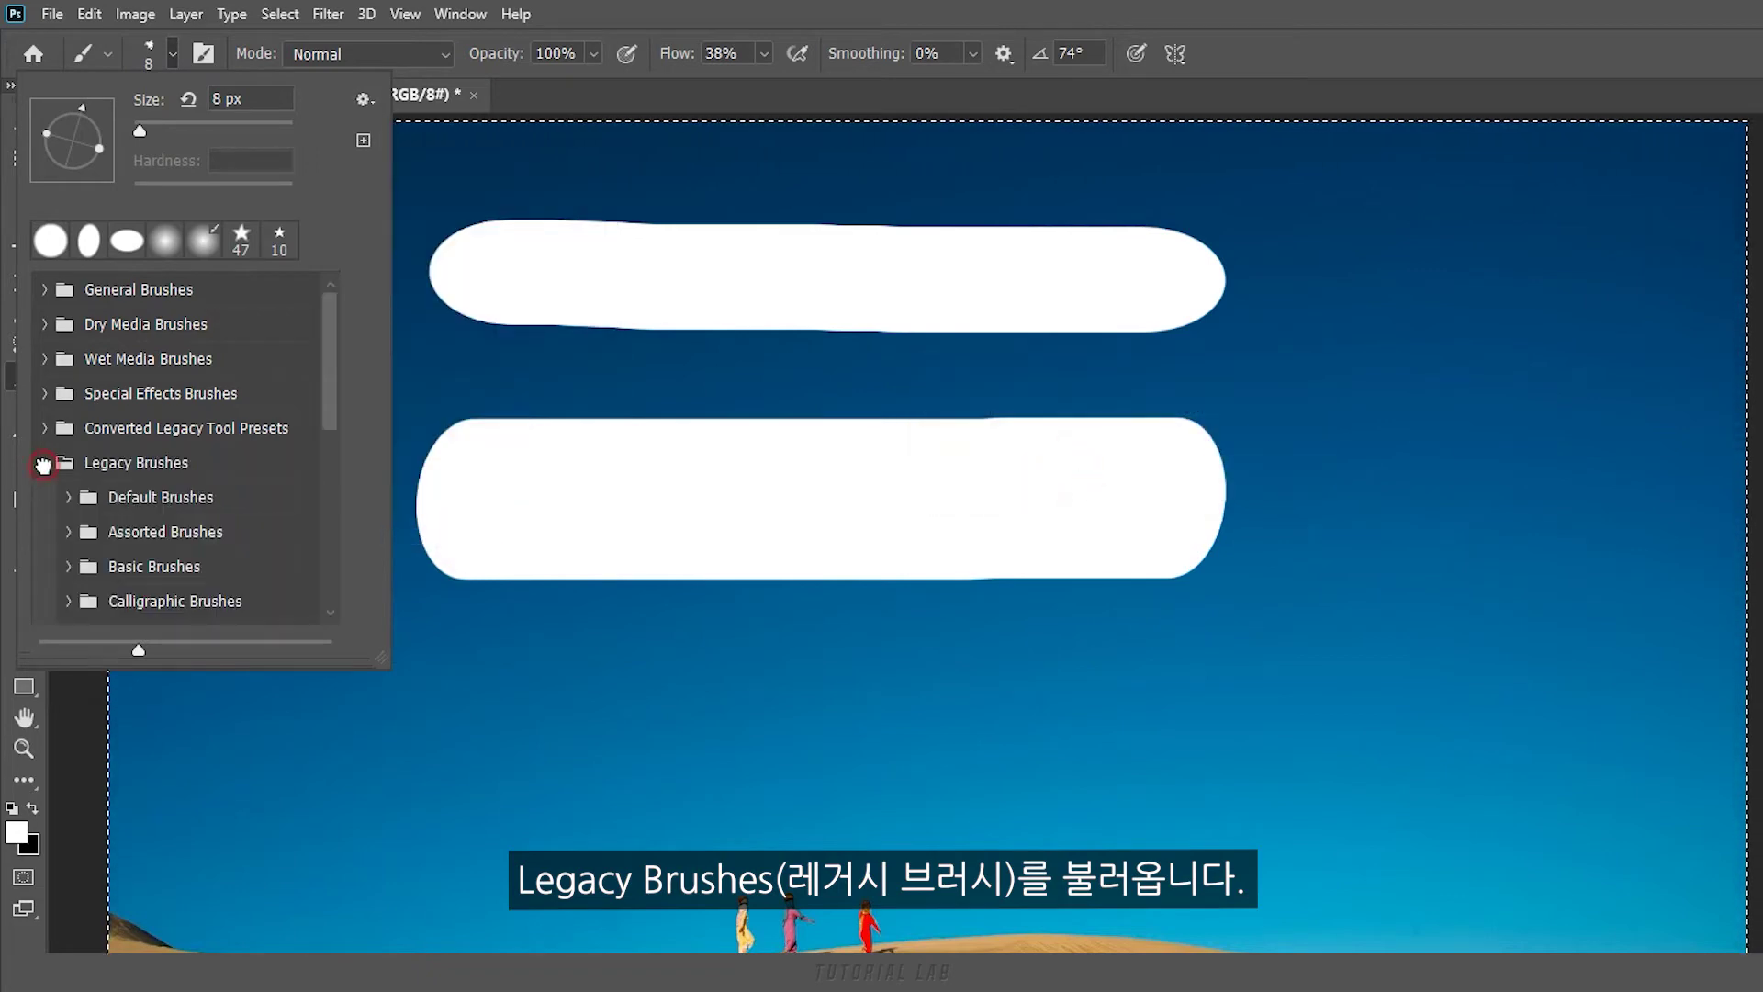
scroll(329, 426, "down", 3)
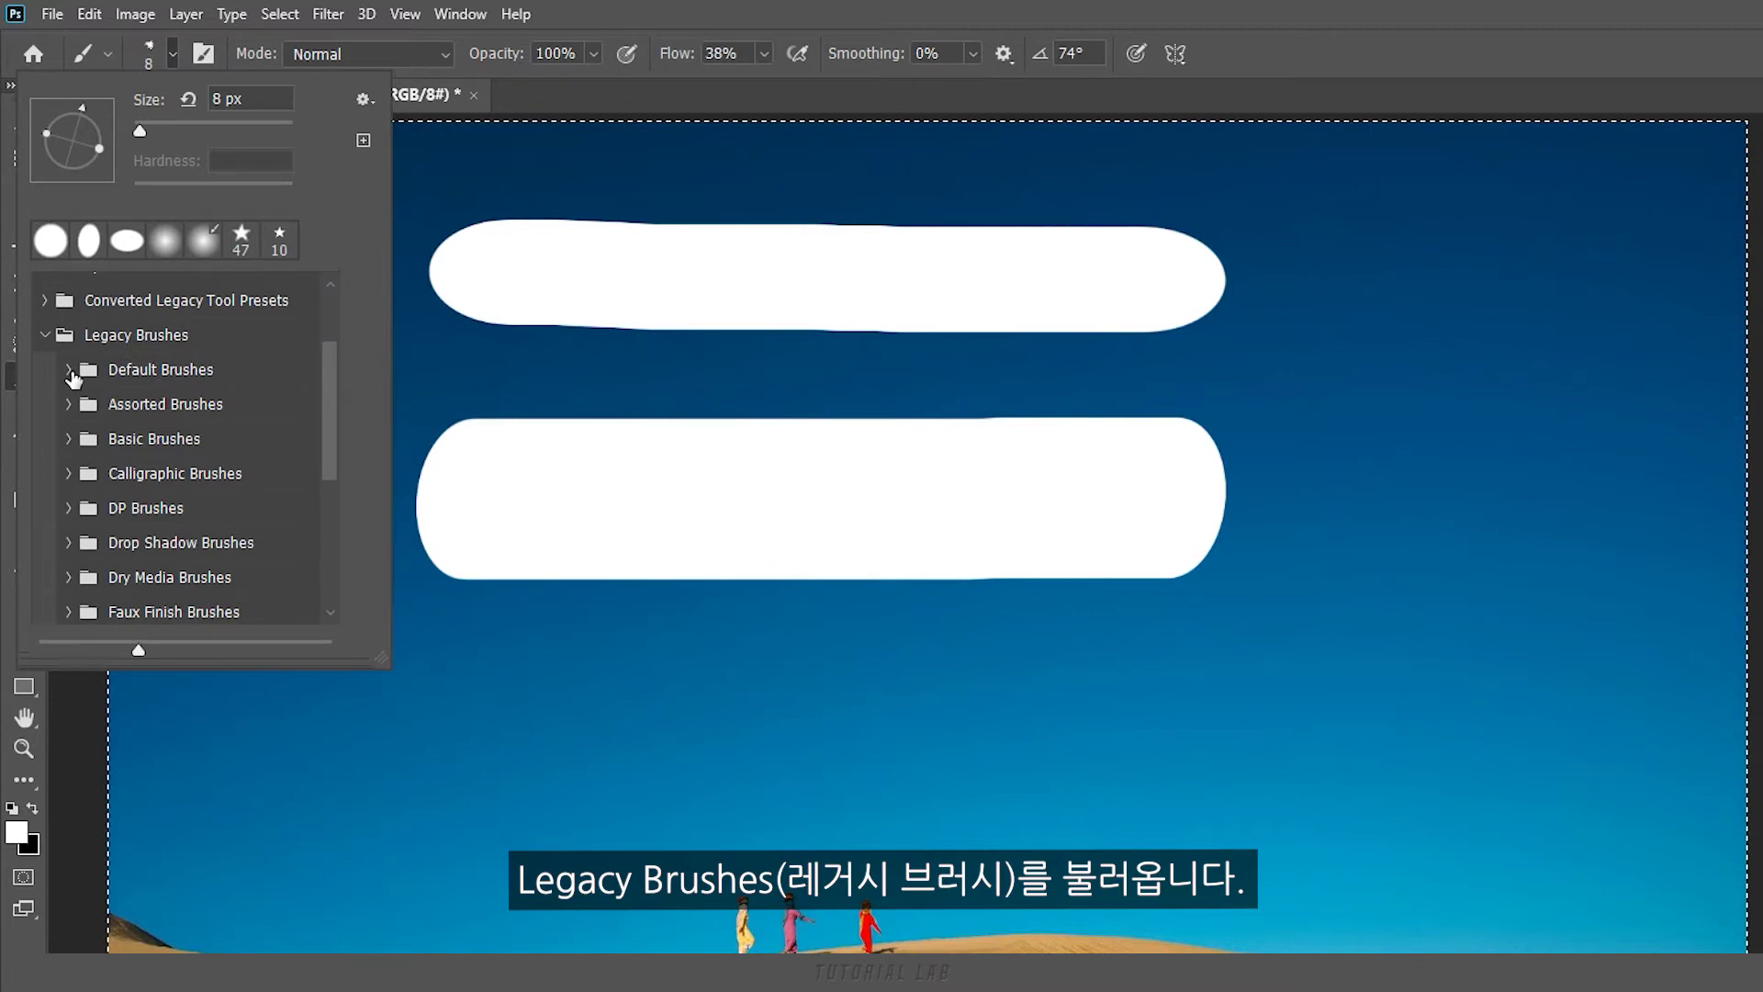
left_click(70, 370)
left_click(69, 370)
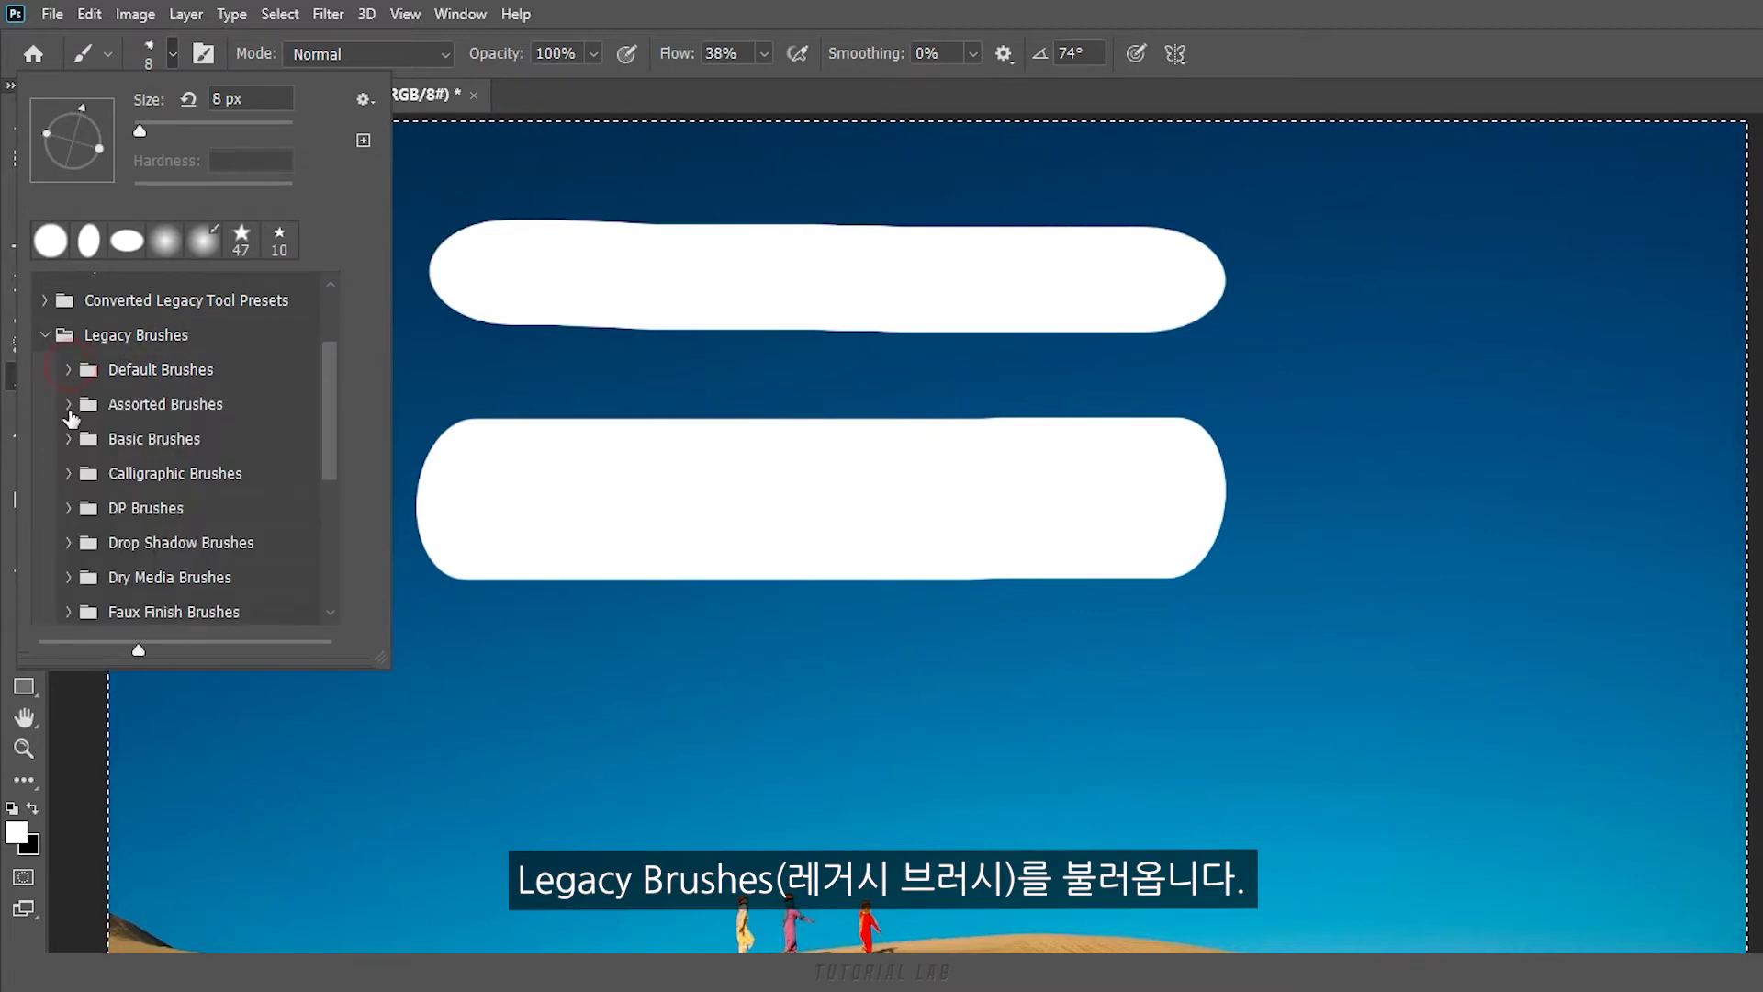
Step: Browse the Assorted and Basic Brushes subfolders, collapse Legacy Brushes, and close the picker
left_click(69, 404)
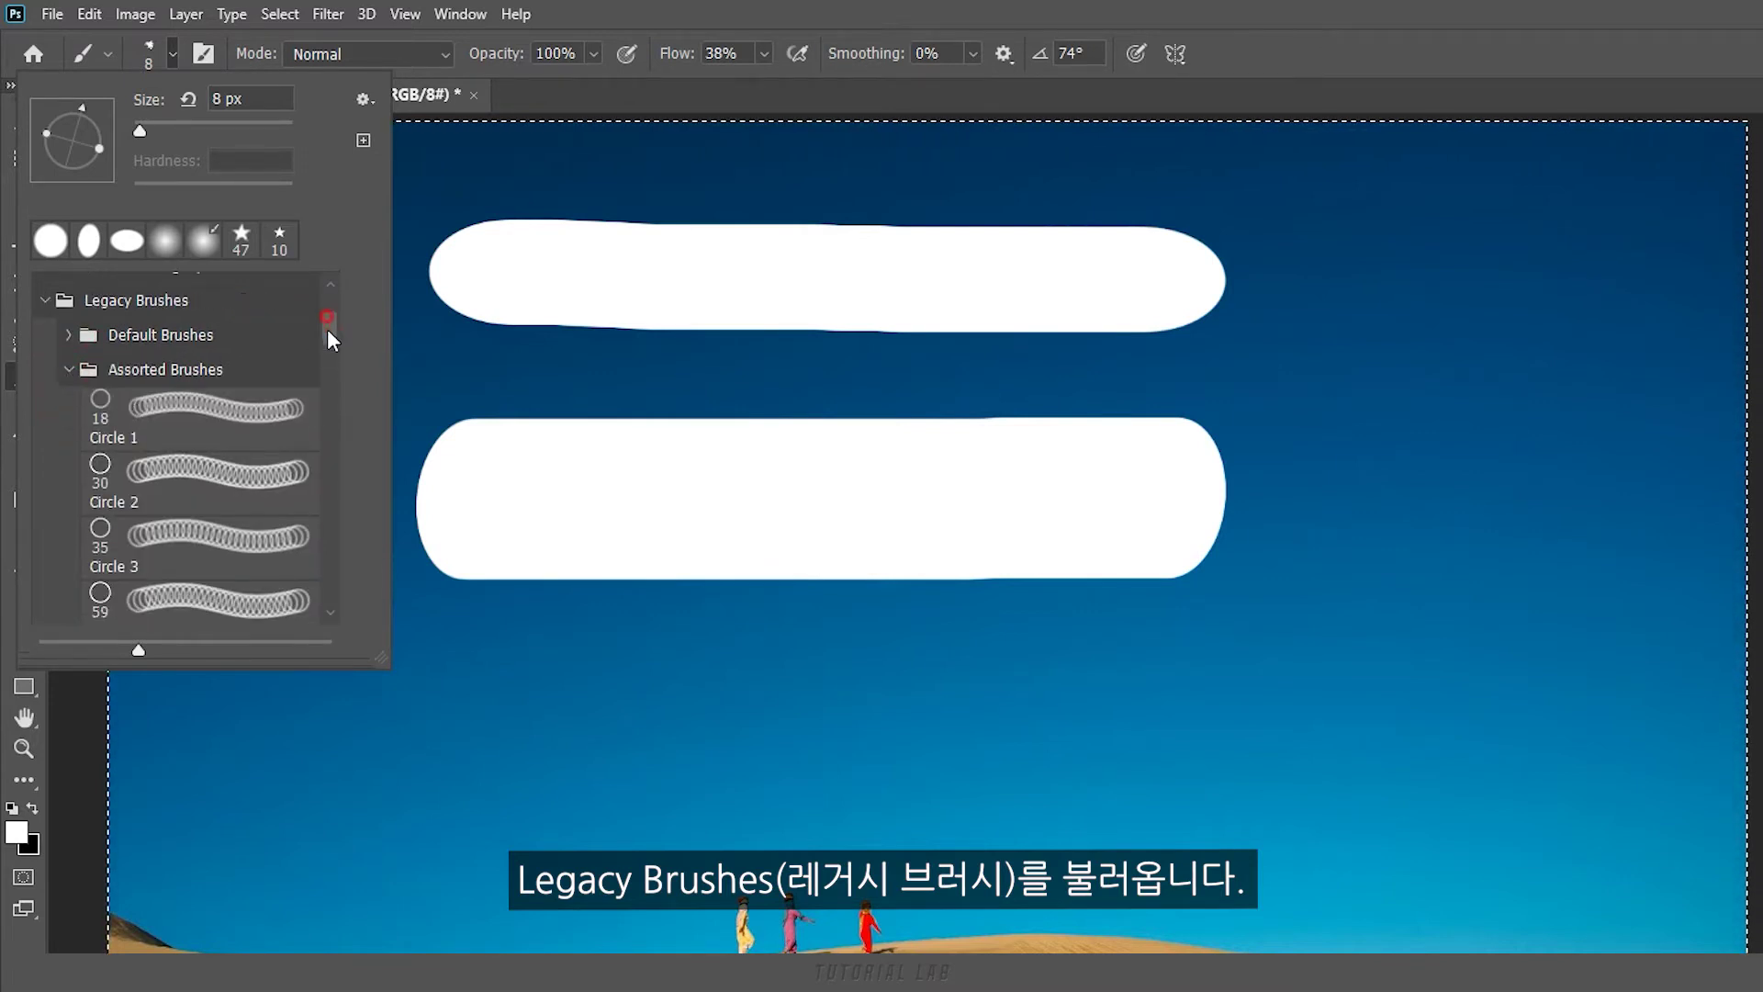
scroll(330, 317, "up", 3)
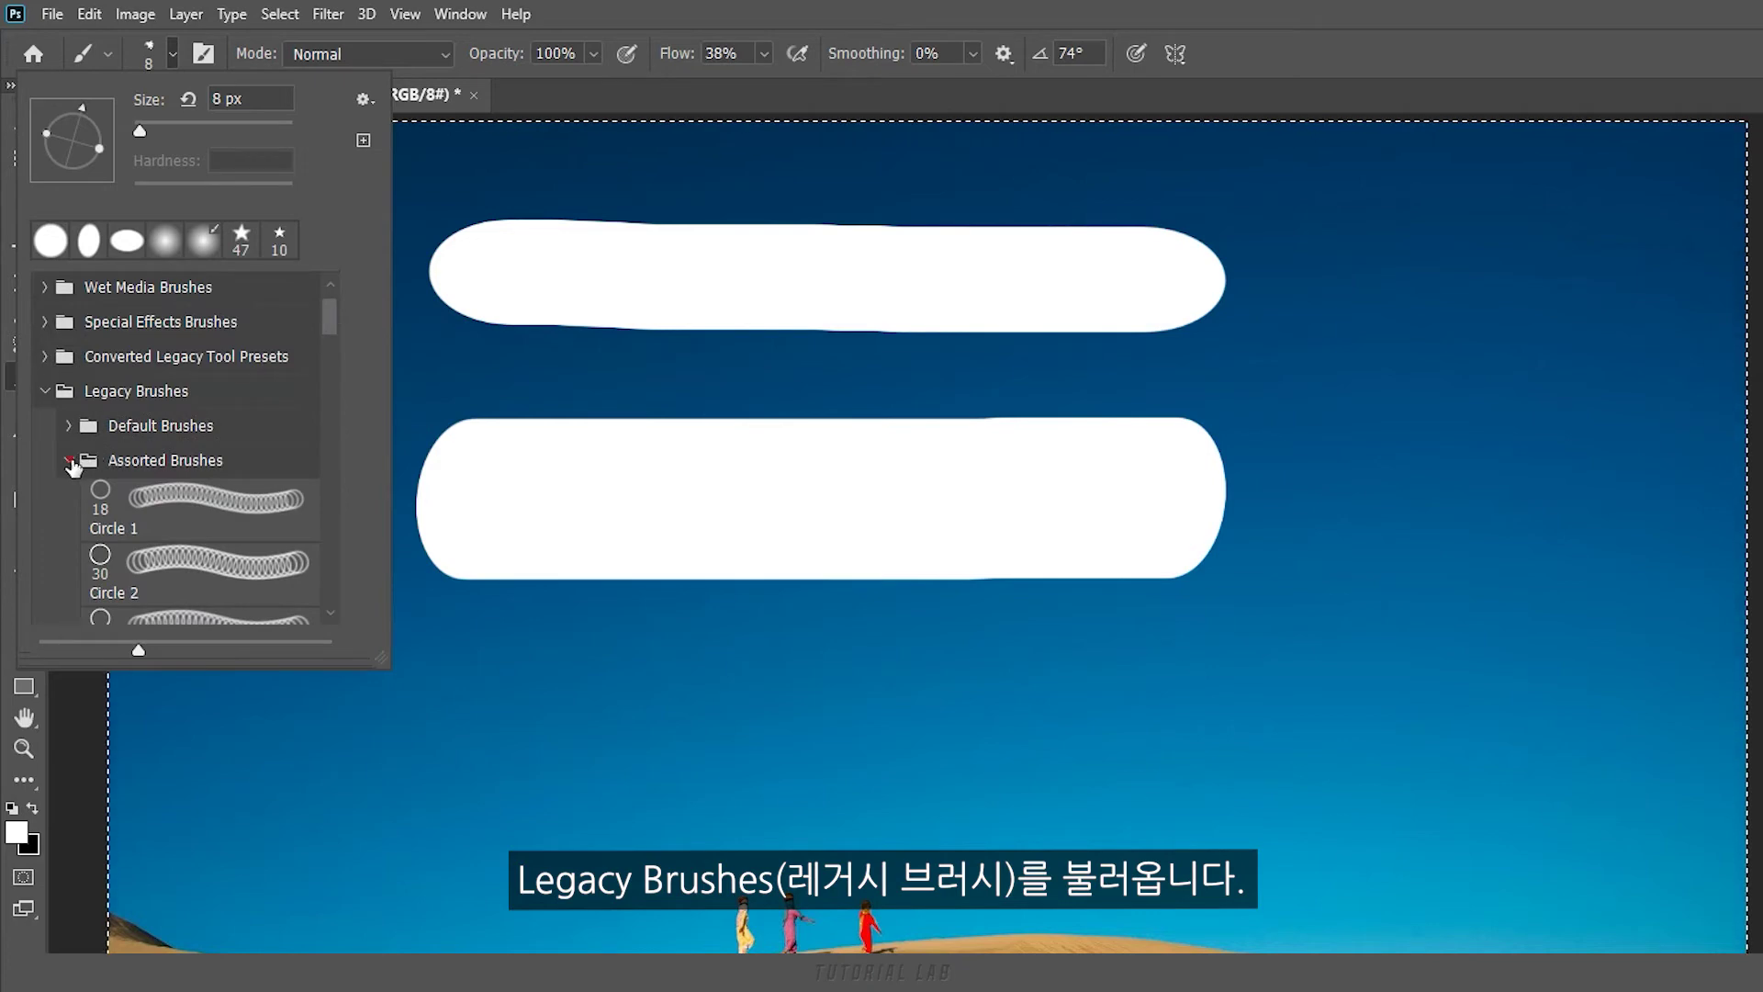
left_click(74, 460)
left_click(70, 495)
mouse_move(327, 320)
left_mouse_down()
mouse_move(339, 394)
mouse_move(333, 328)
left_mouse_up()
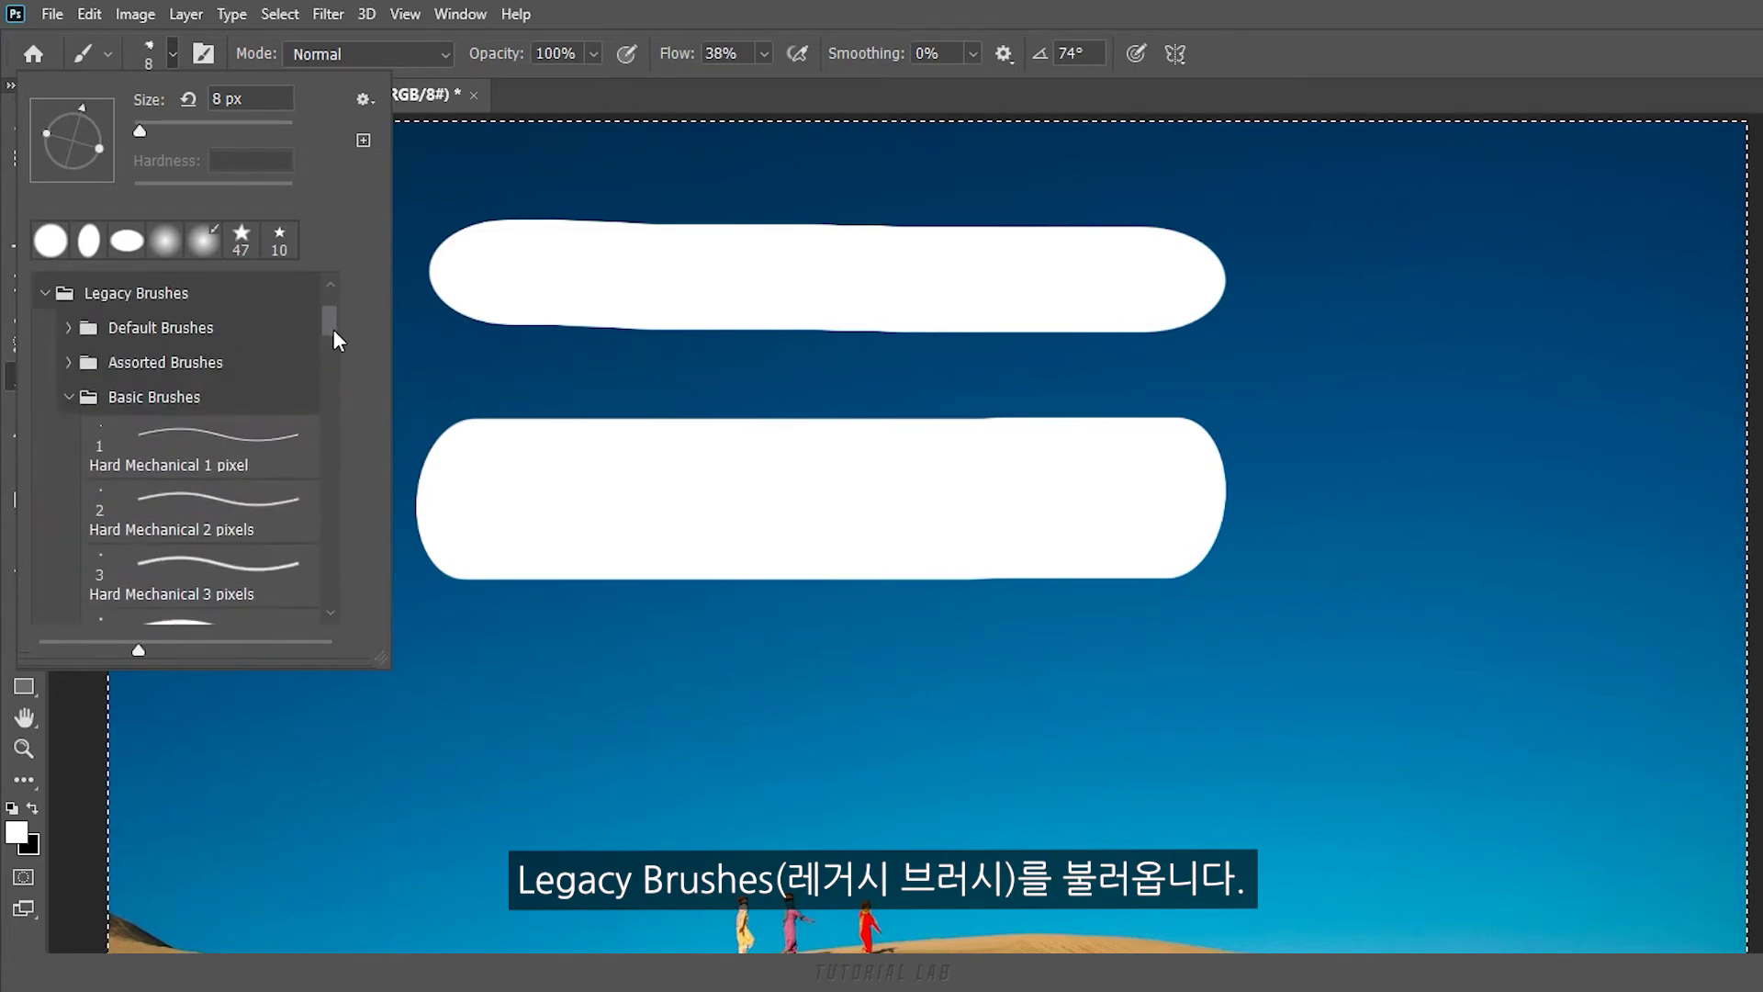
left_click(70, 440)
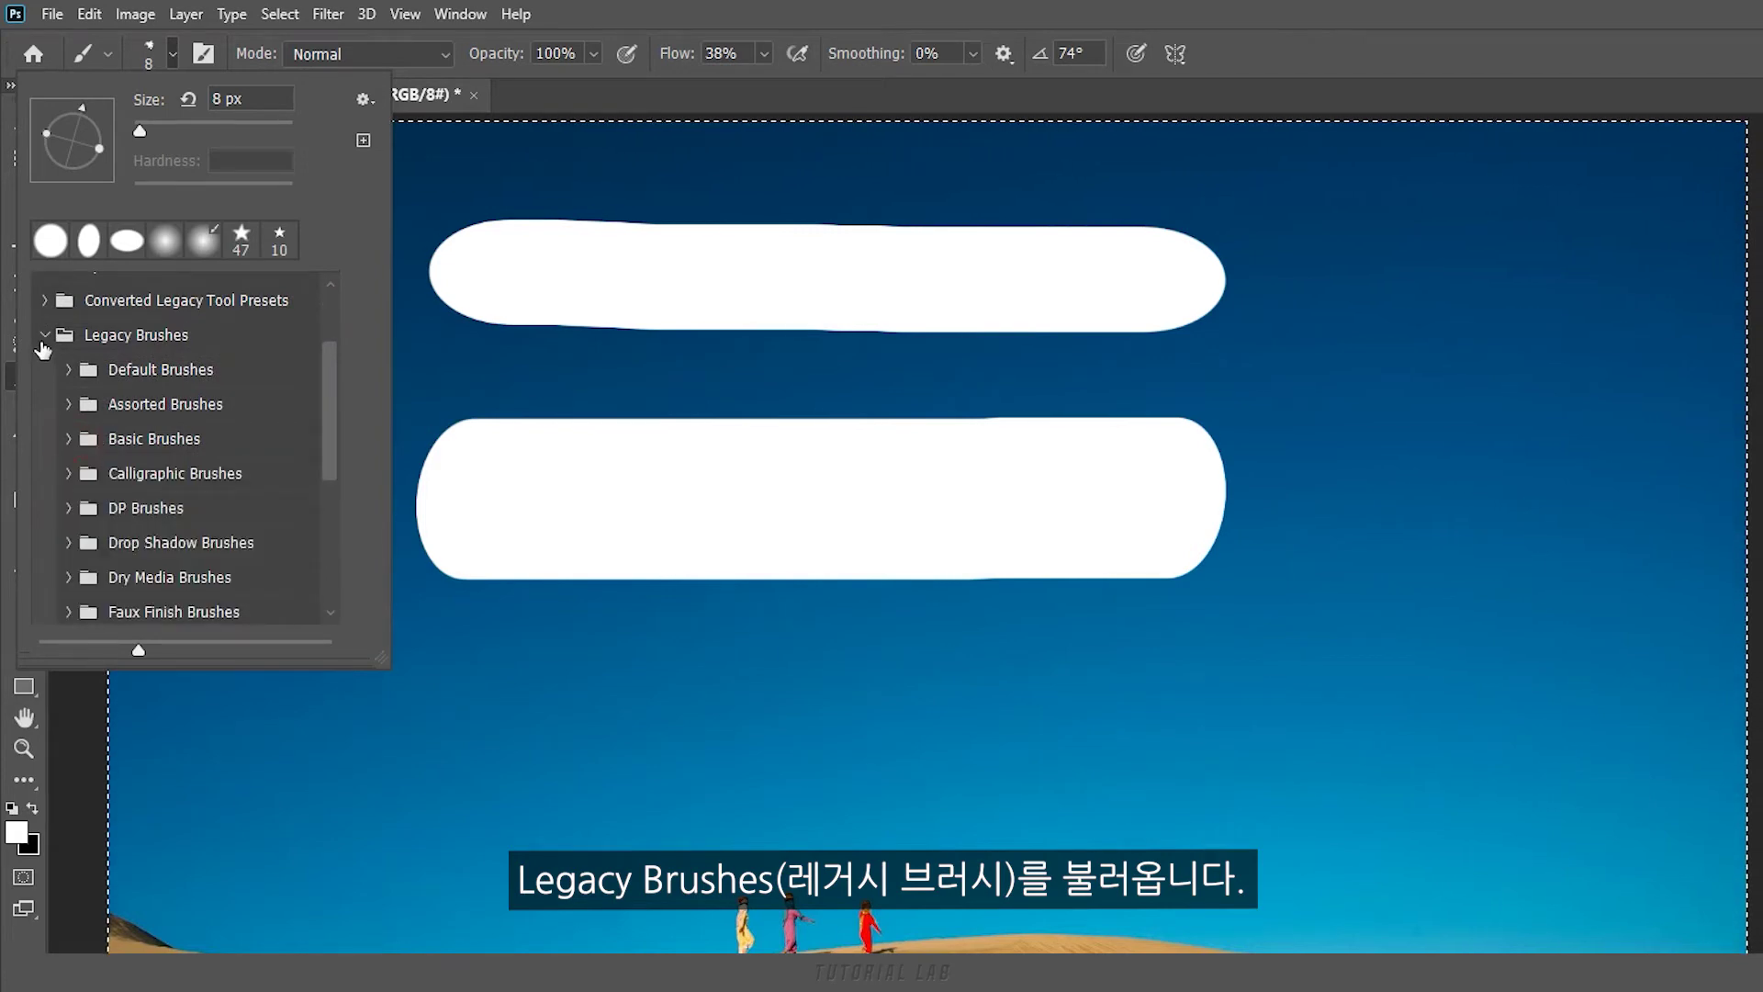
left_click(44, 334)
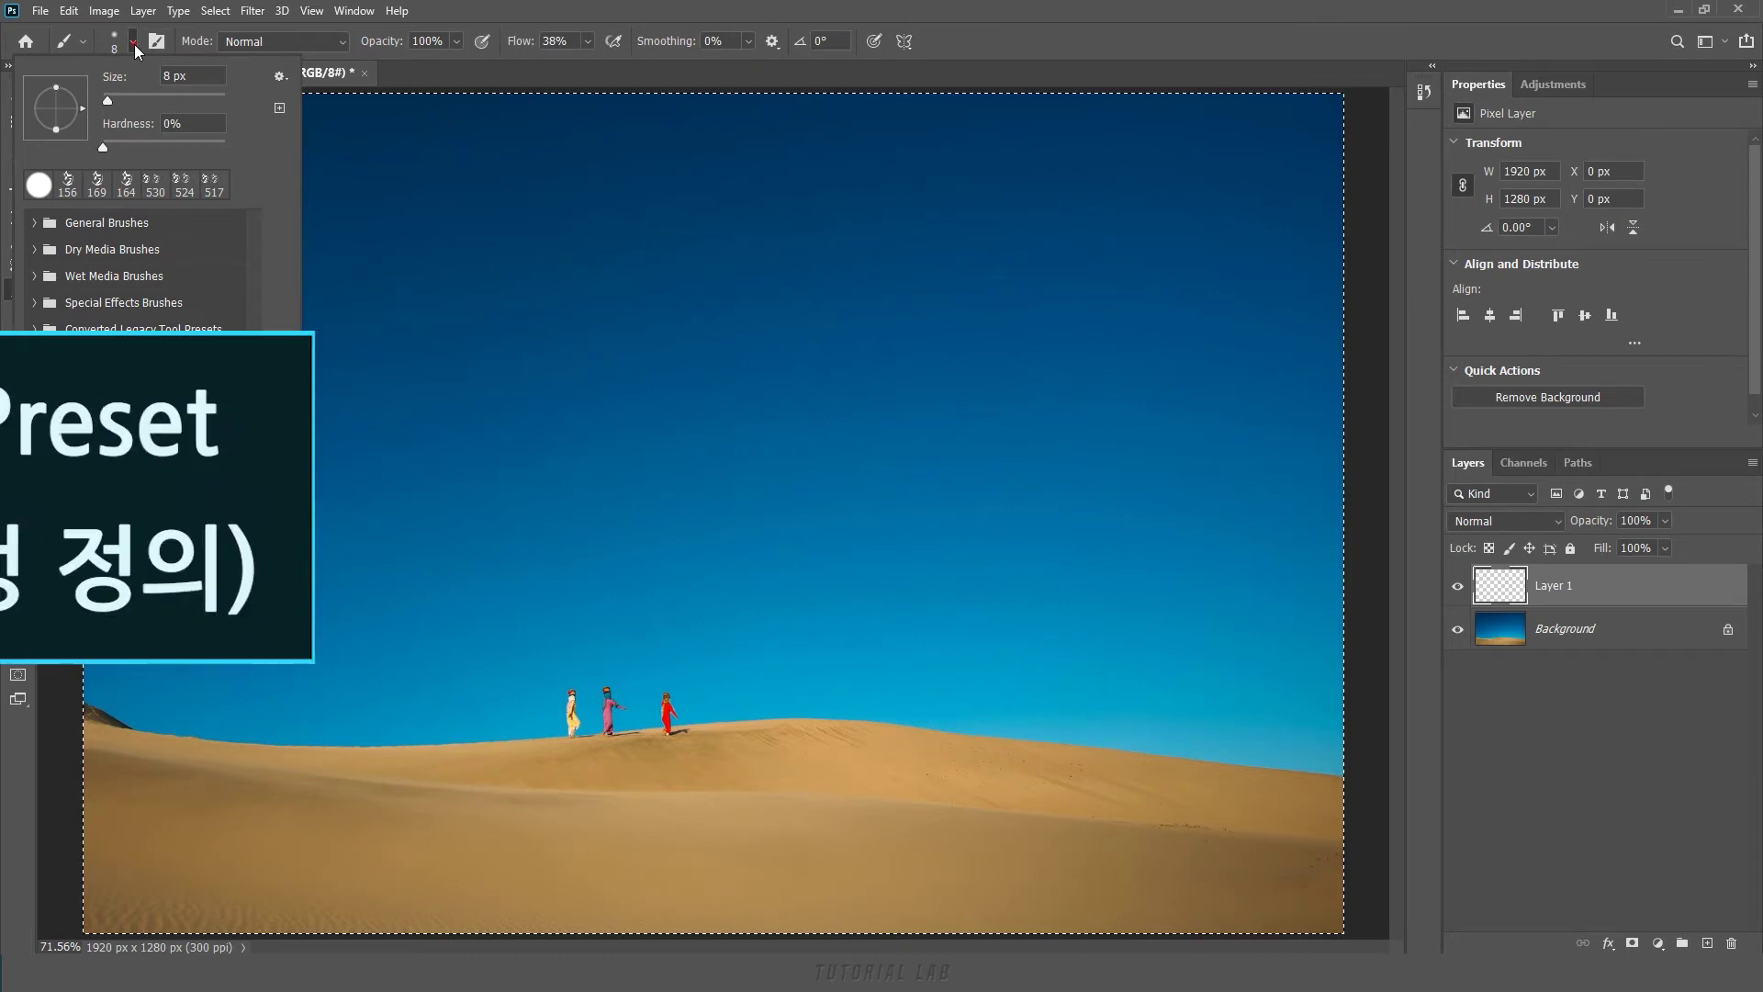
left_click(134, 44)
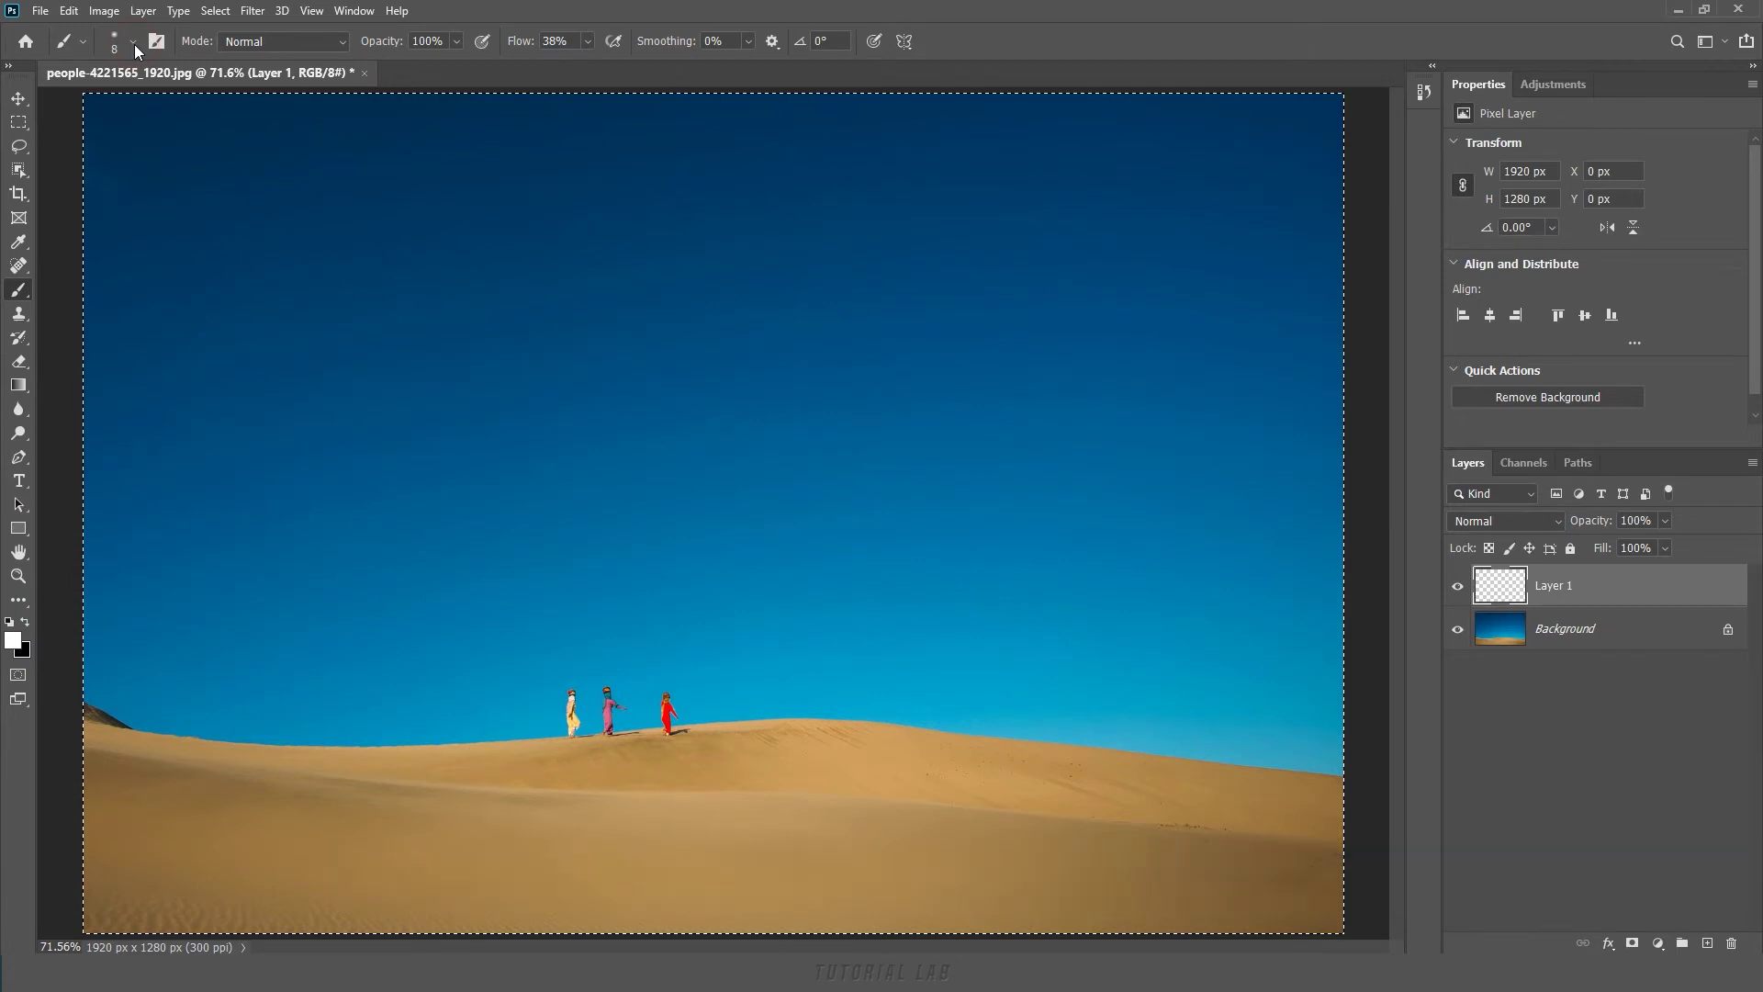
Step: Raise brush Flow to 100% with Opacity at 100%, and deselect the canvas with Ctrl+D
left_click(450, 42)
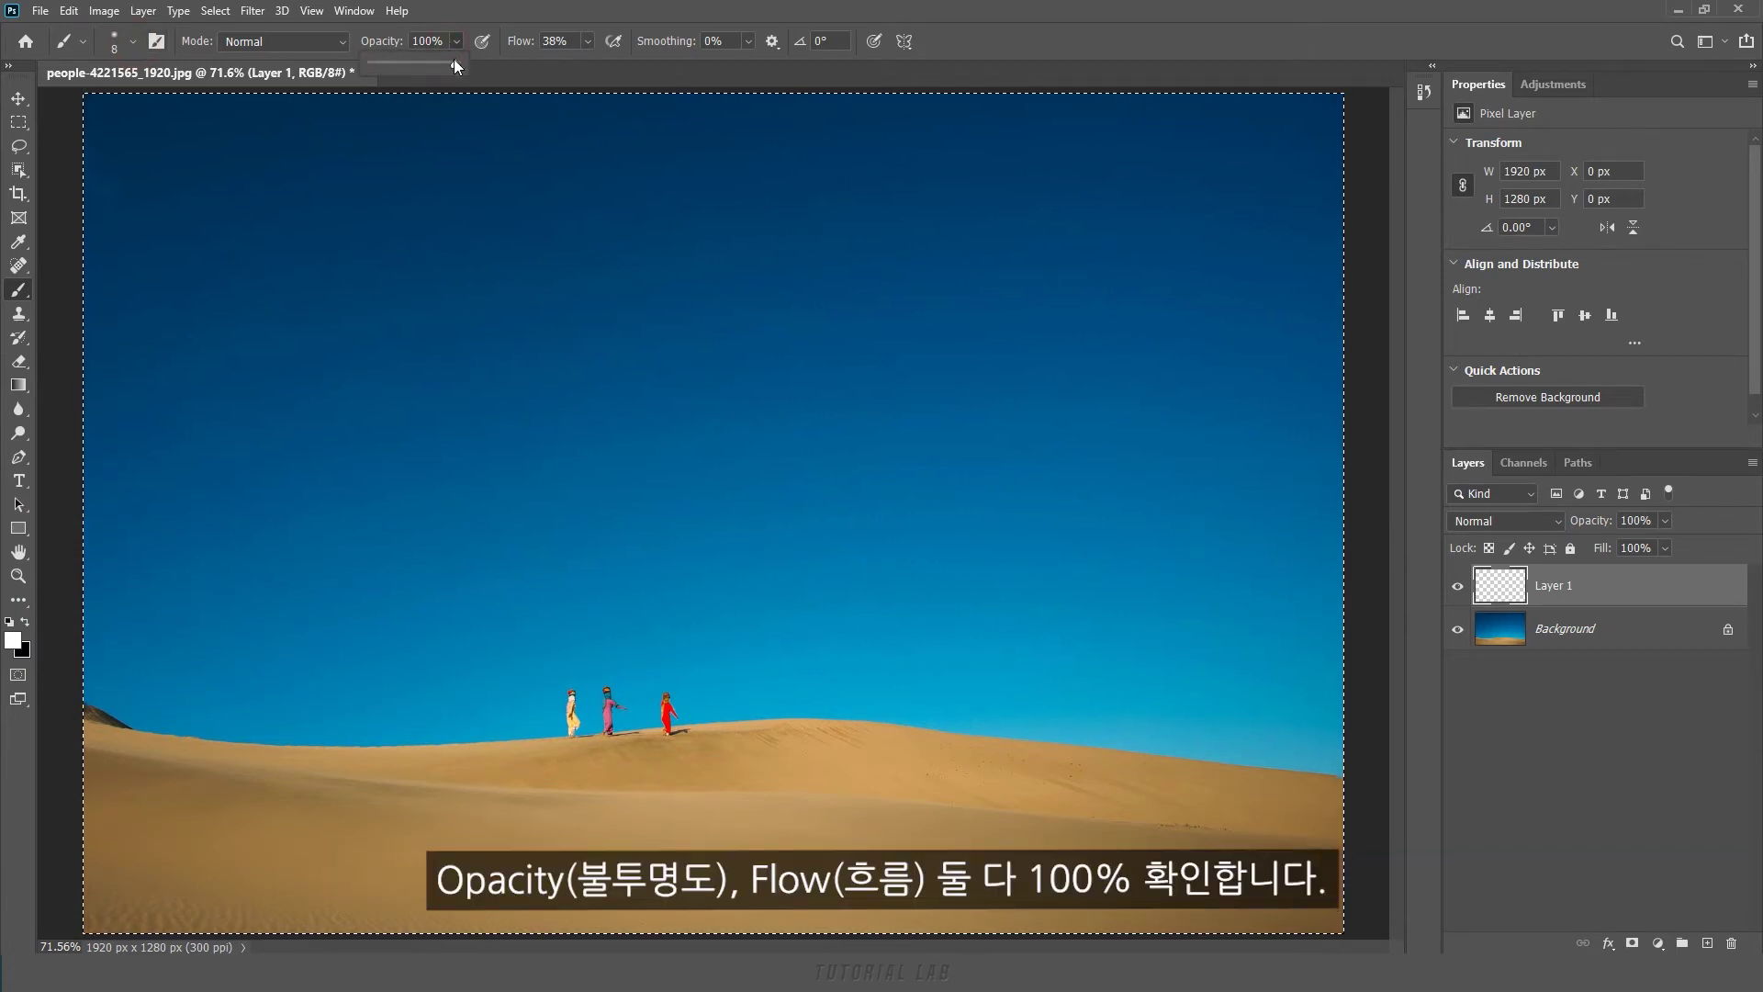
left_click(457, 41)
left_click(588, 41)
left_click_drag(588, 64, 646, 68)
left_click(587, 44)
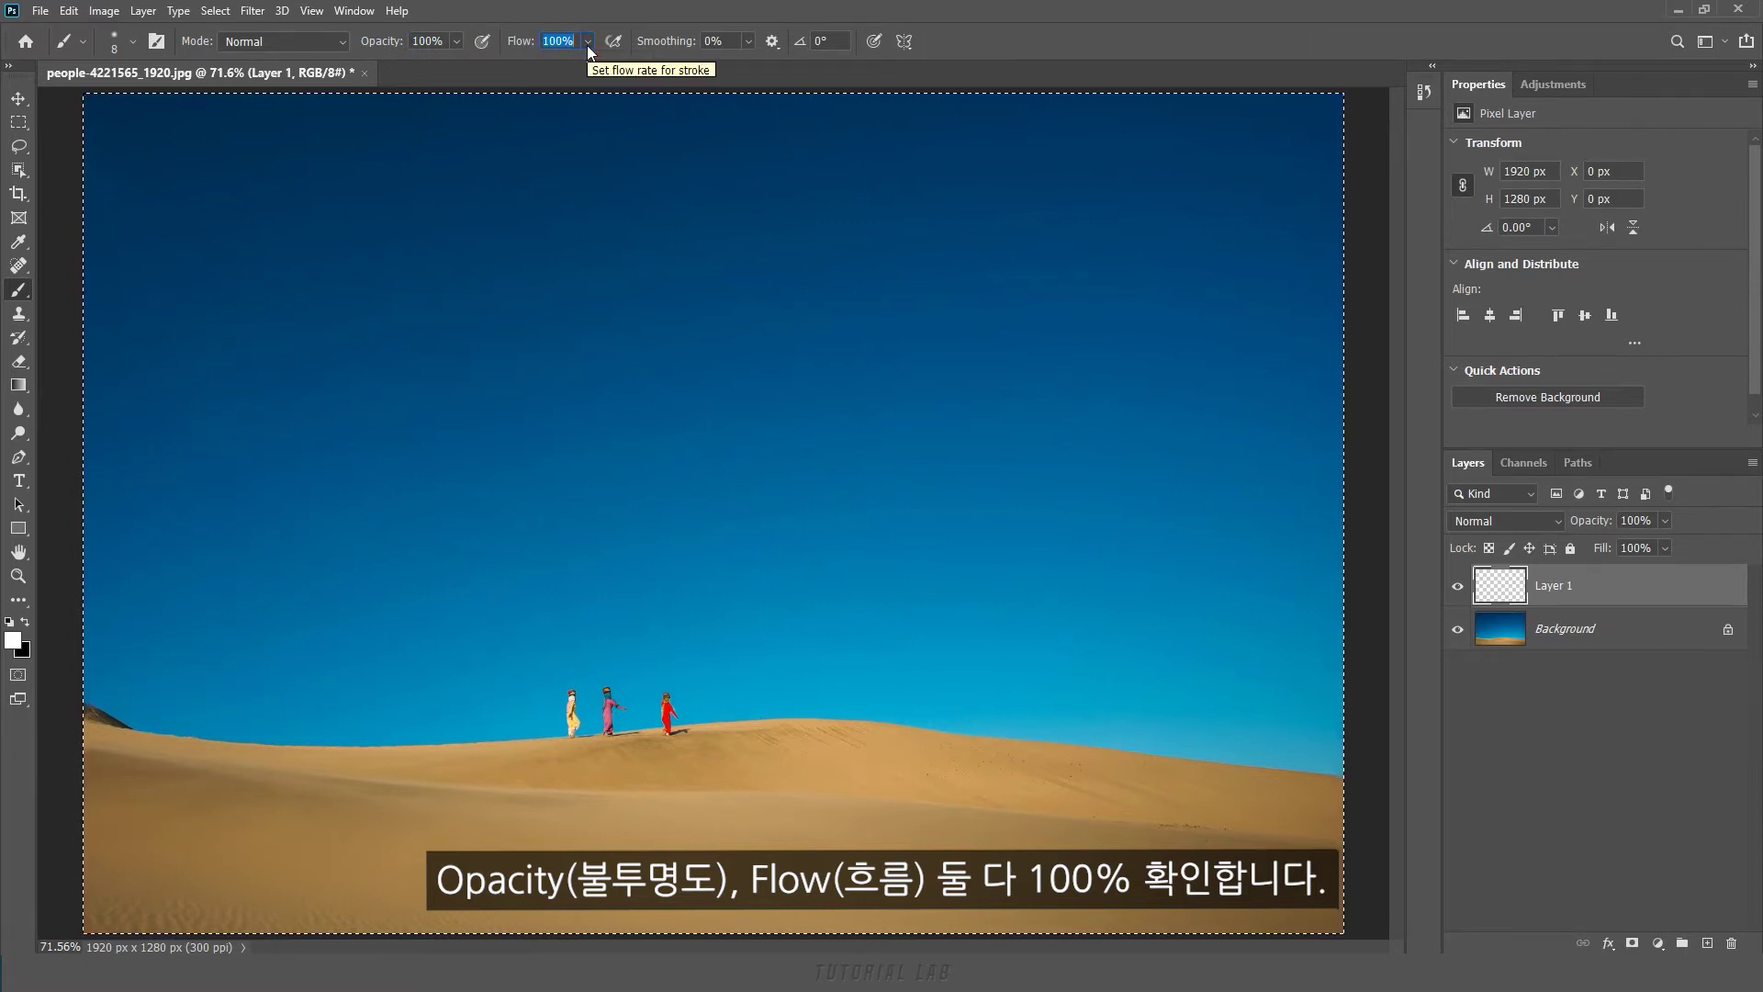
key("ctrl+d")
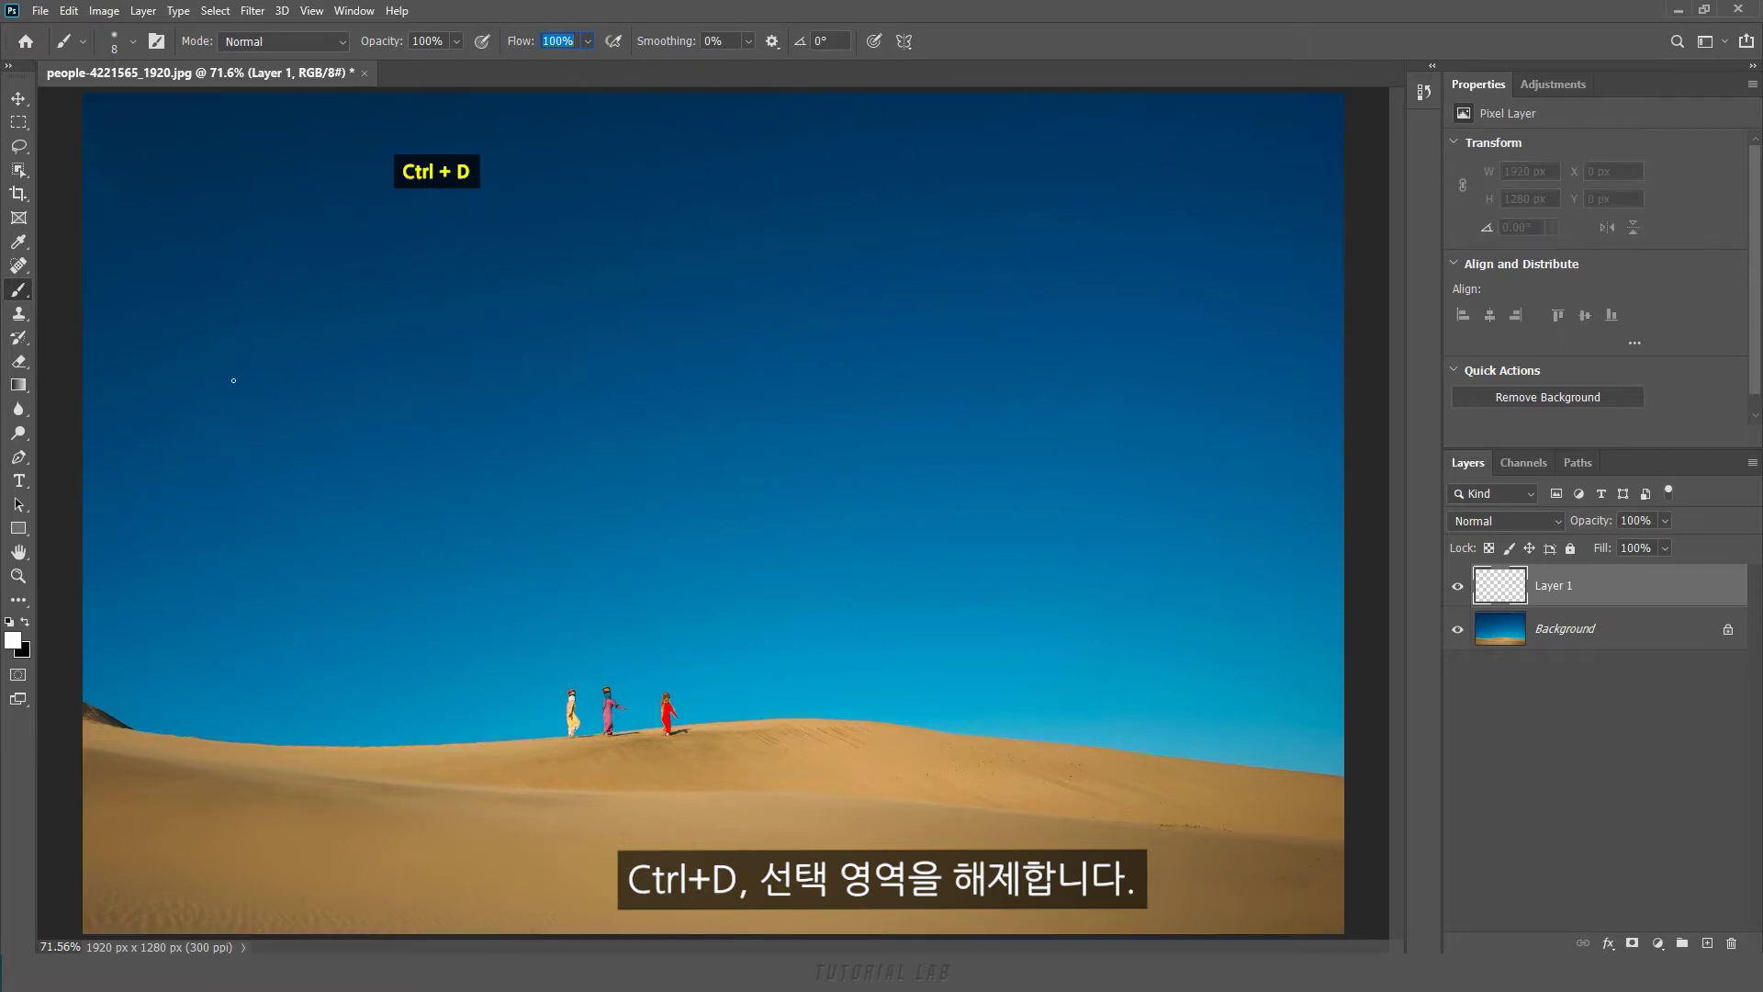
left_click(18, 528)
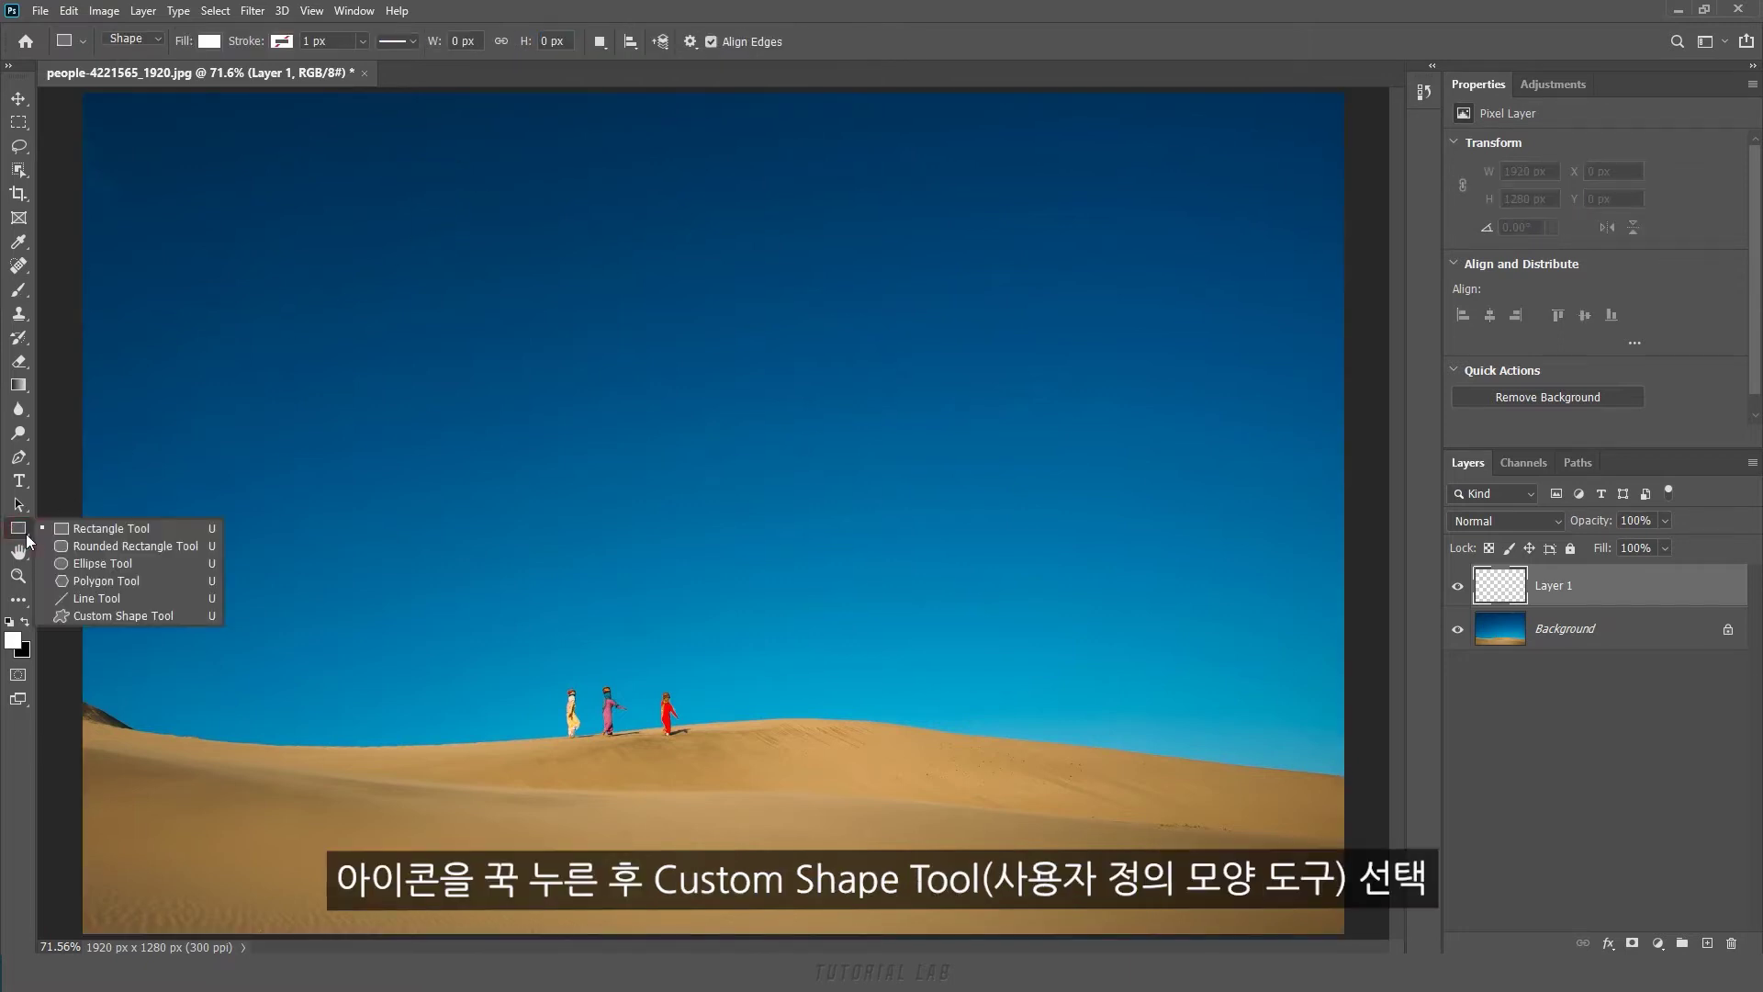
Step: Switch to the Custom Shape Tool in Pixels mode
left_click(140, 615)
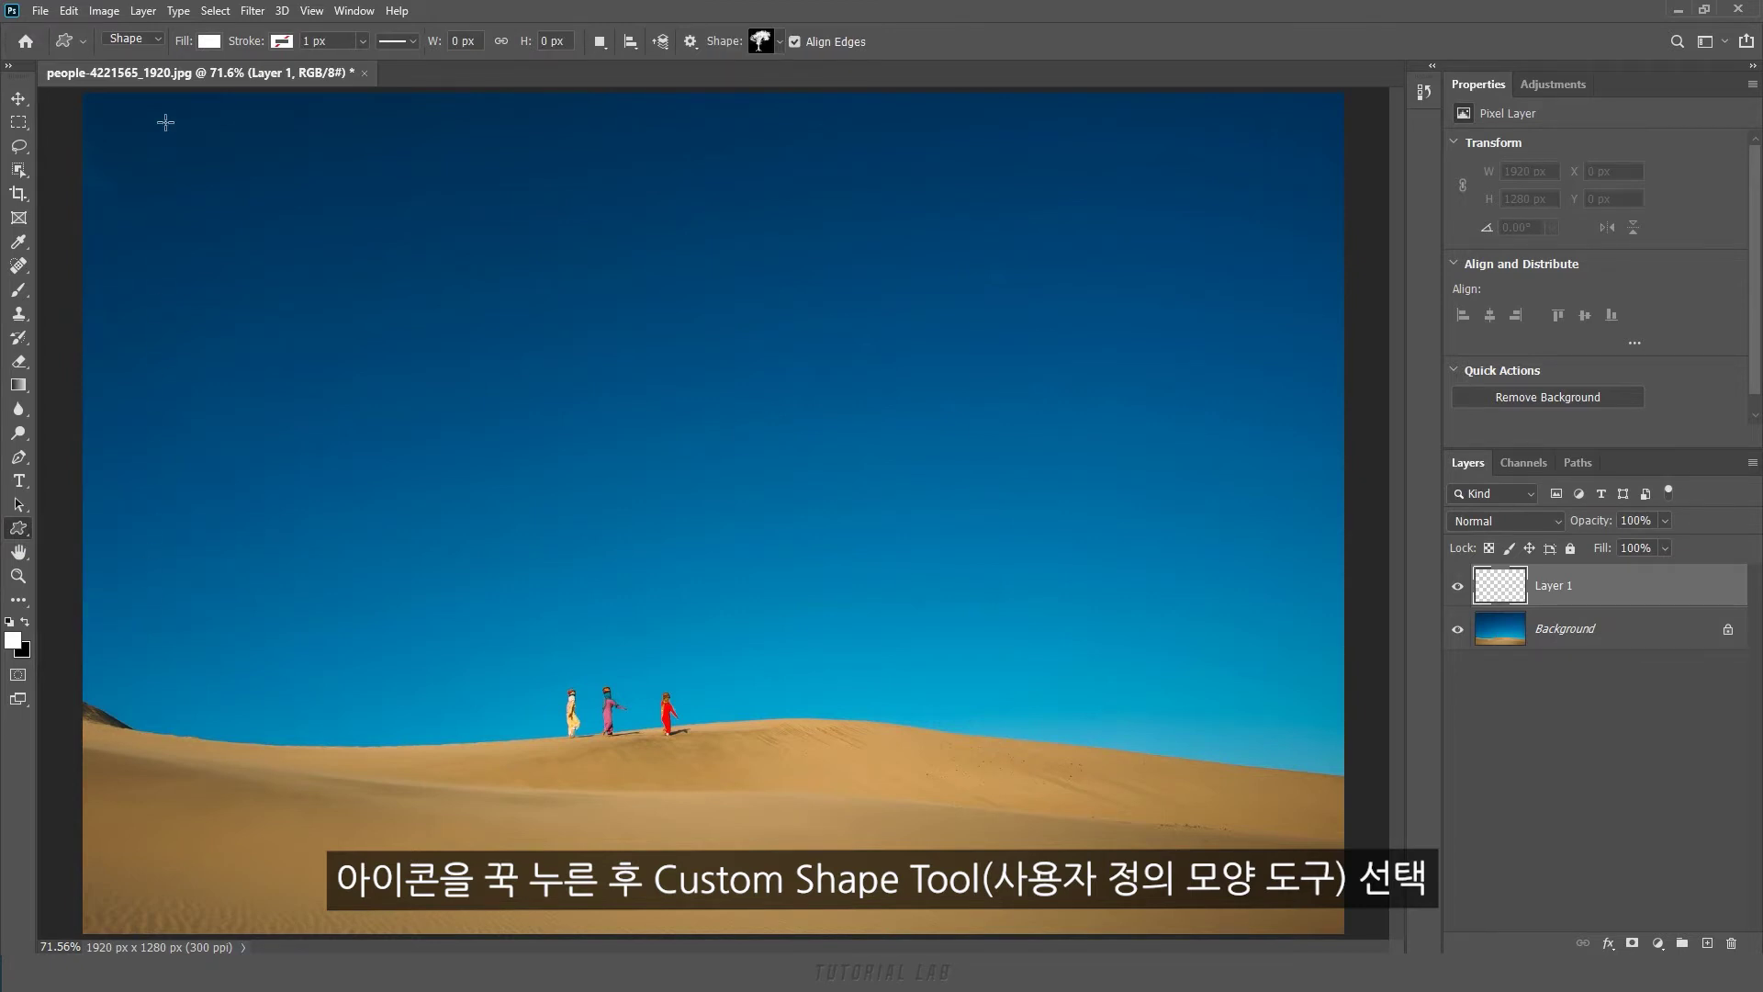
left_click(158, 39)
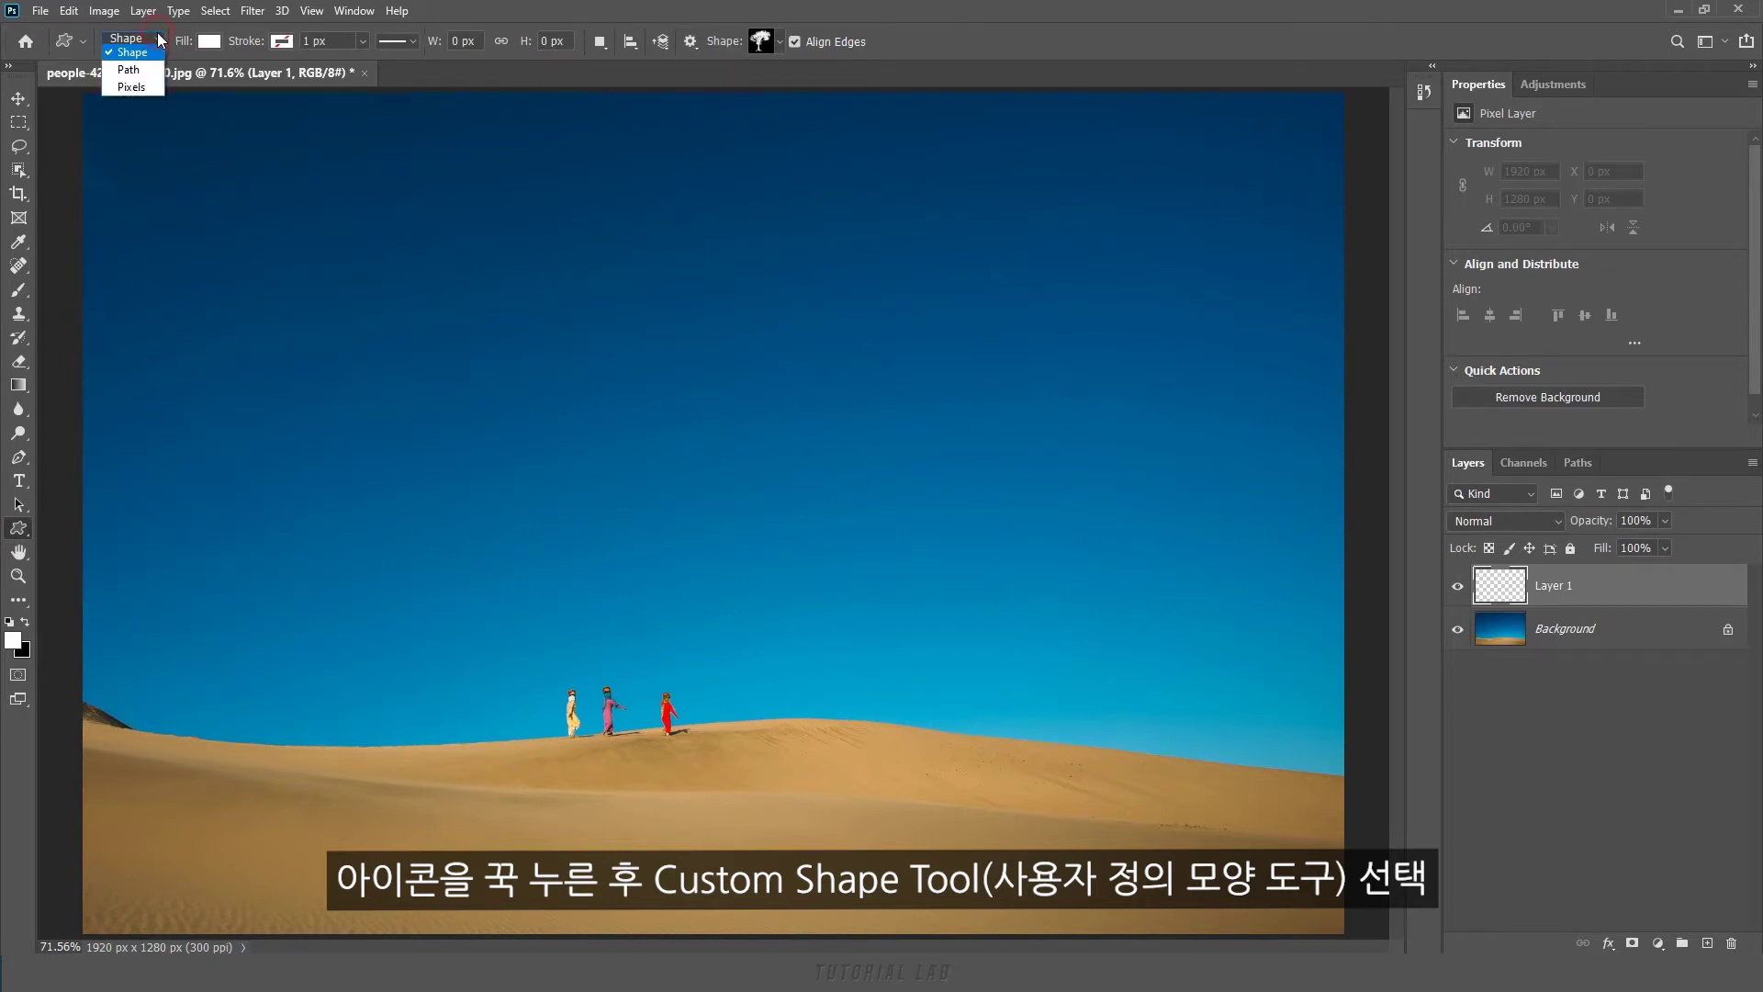
left_click(149, 91)
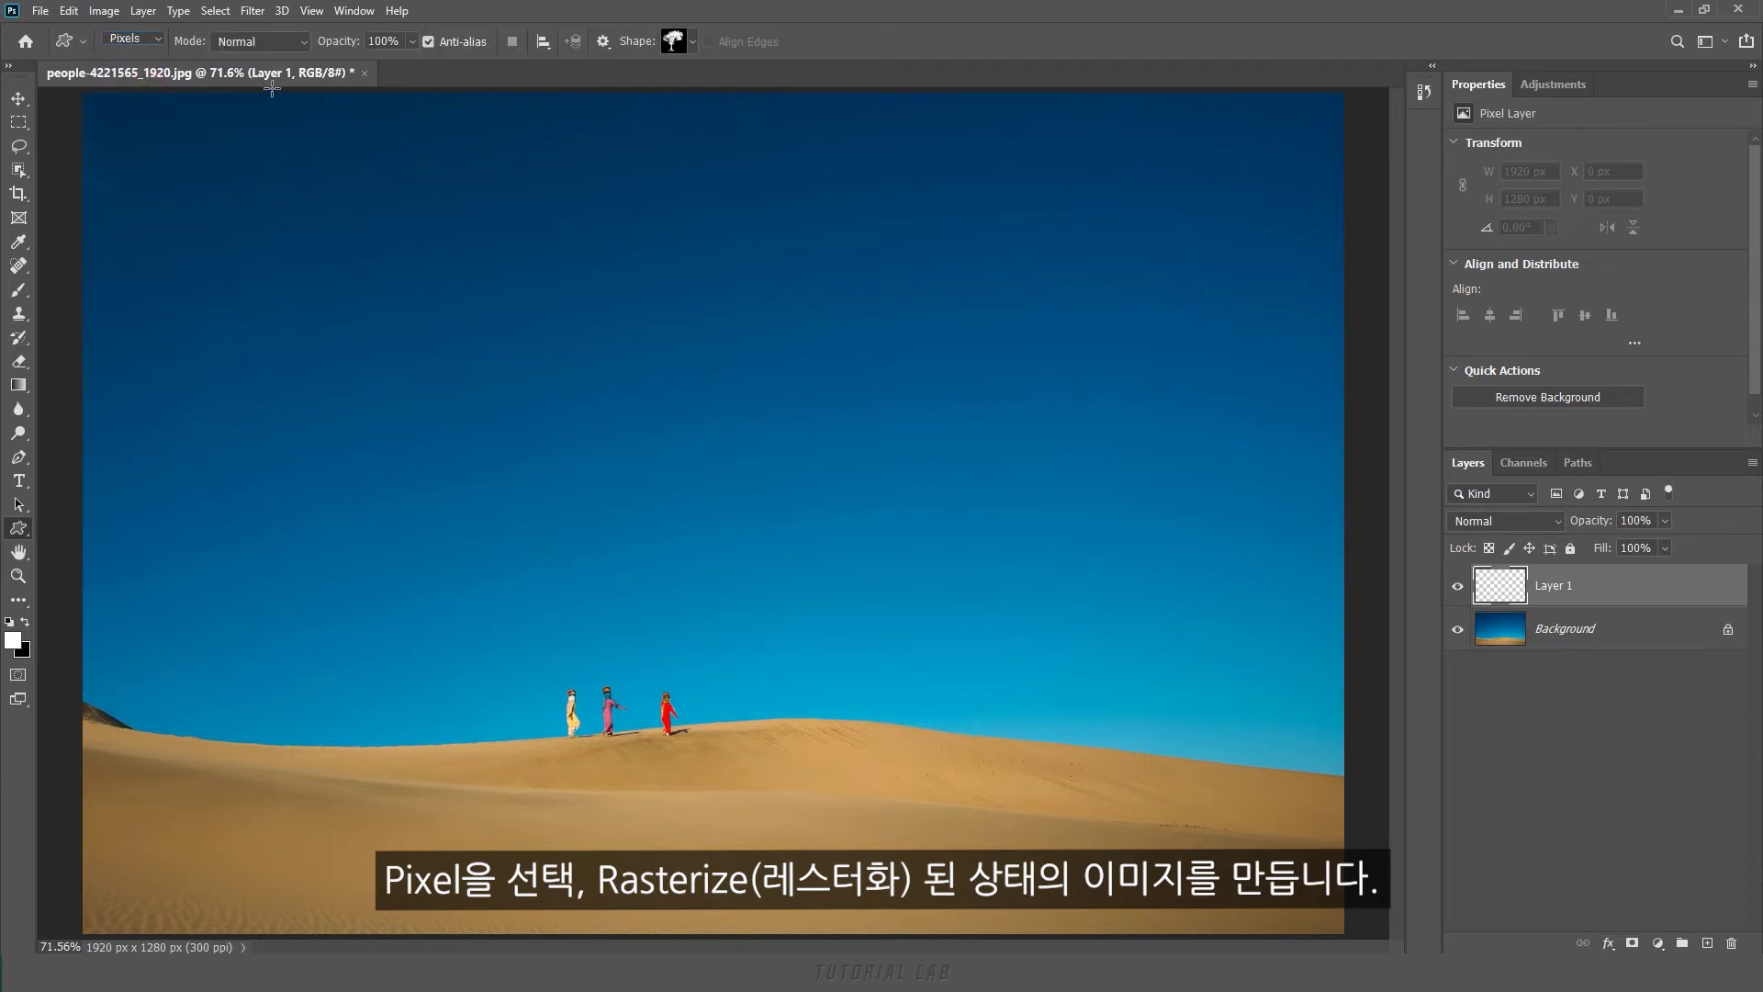
Step: Pick a Flowers shape and Shift-drag a proportional white flower in the upper-left sky
left_click(691, 42)
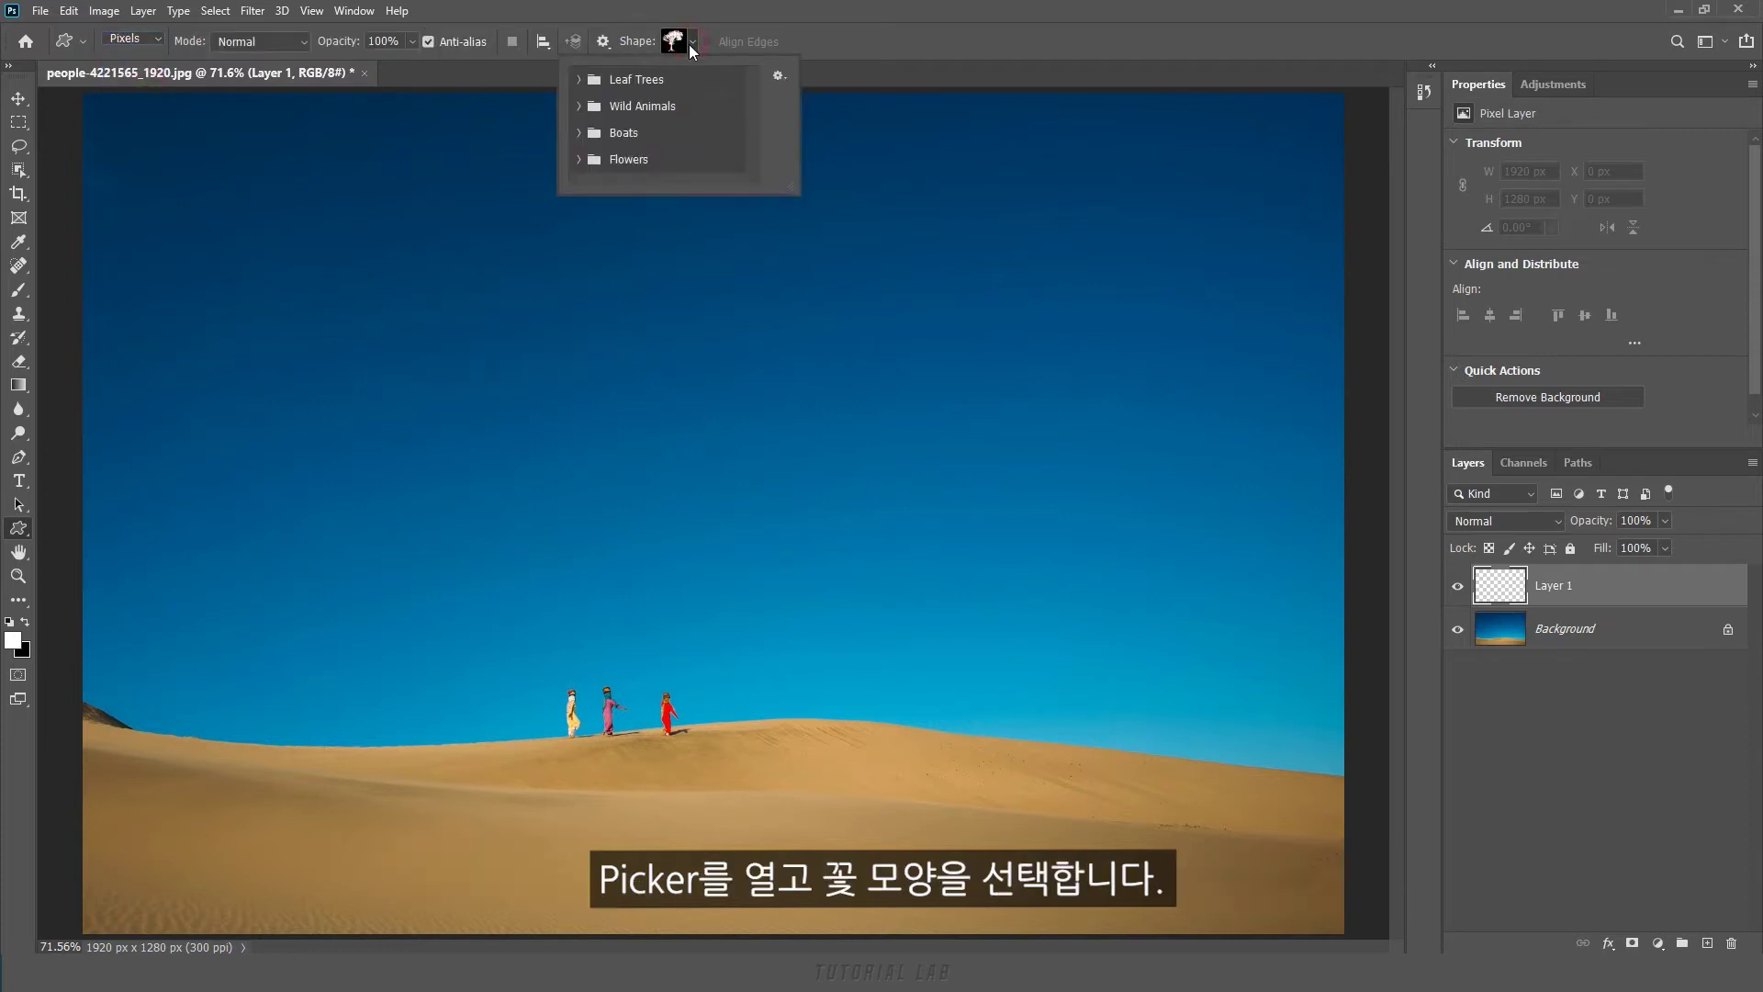
left_click(579, 160)
left_click(602, 172)
left_click(579, 115)
left_click(693, 46)
key("shift")
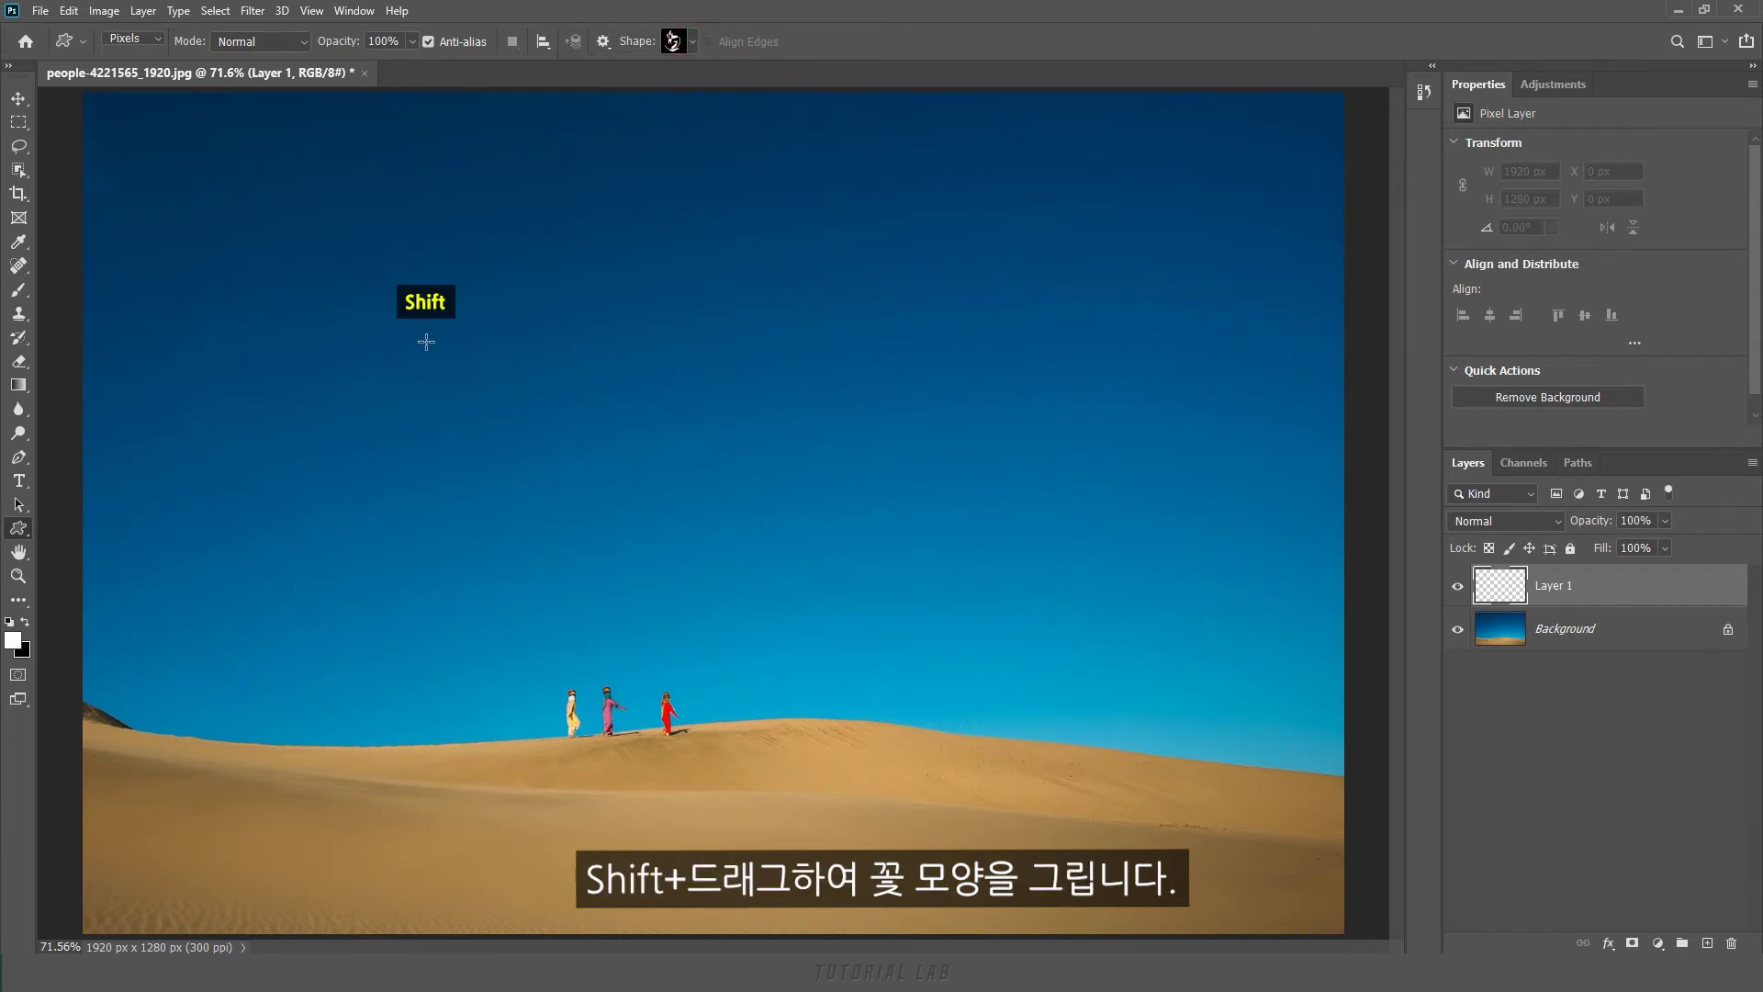
left_click_drag(426, 341, 500, 454)
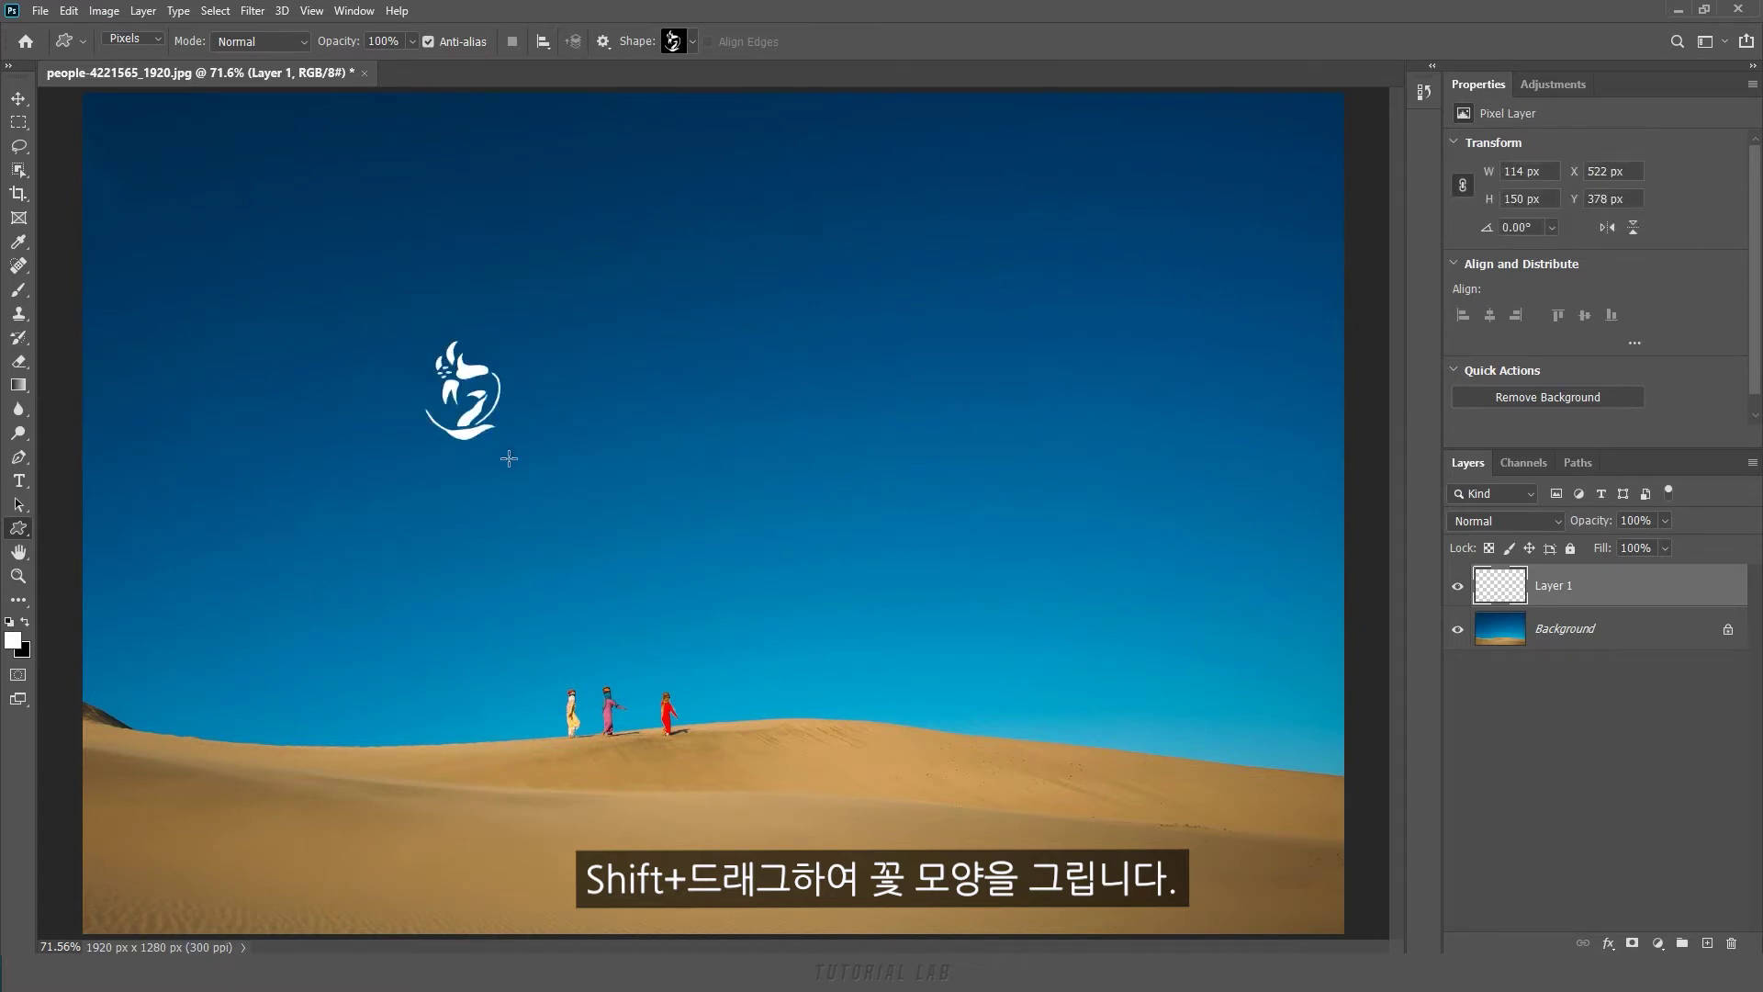
left_click(1484, 594, "ctrl")
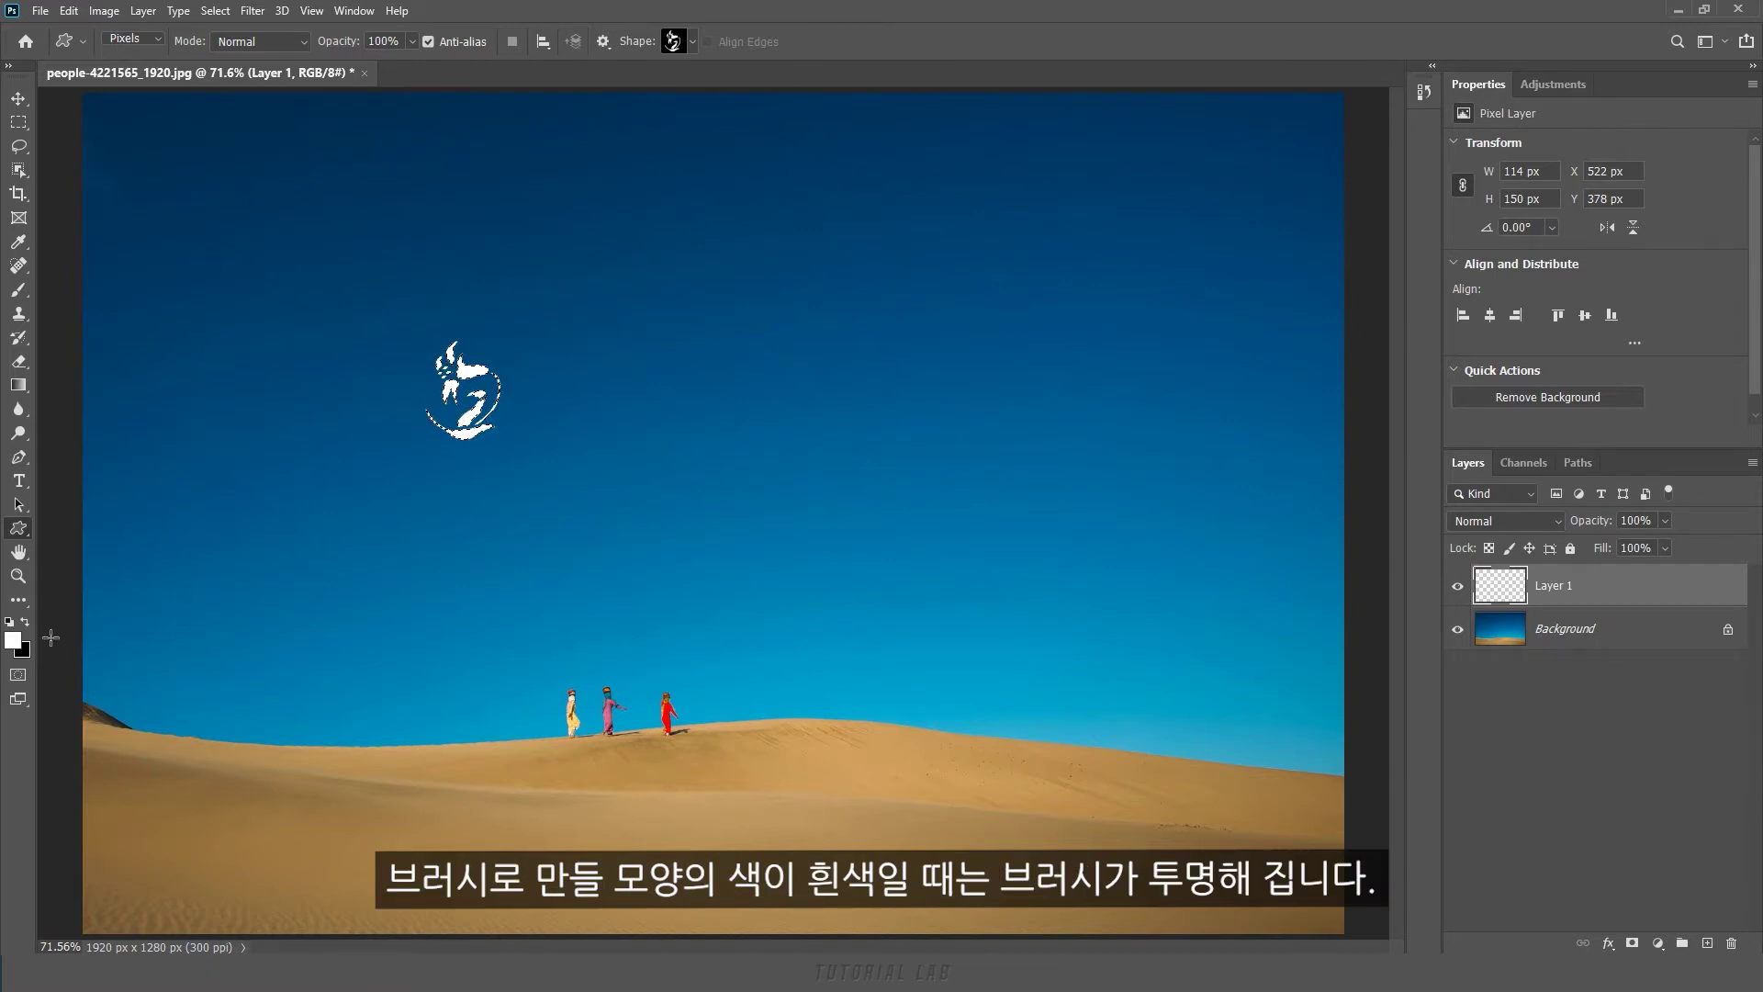
Step: Set the foreground to 50% grey (B 50) and fill the flower selection
left_click(13, 640)
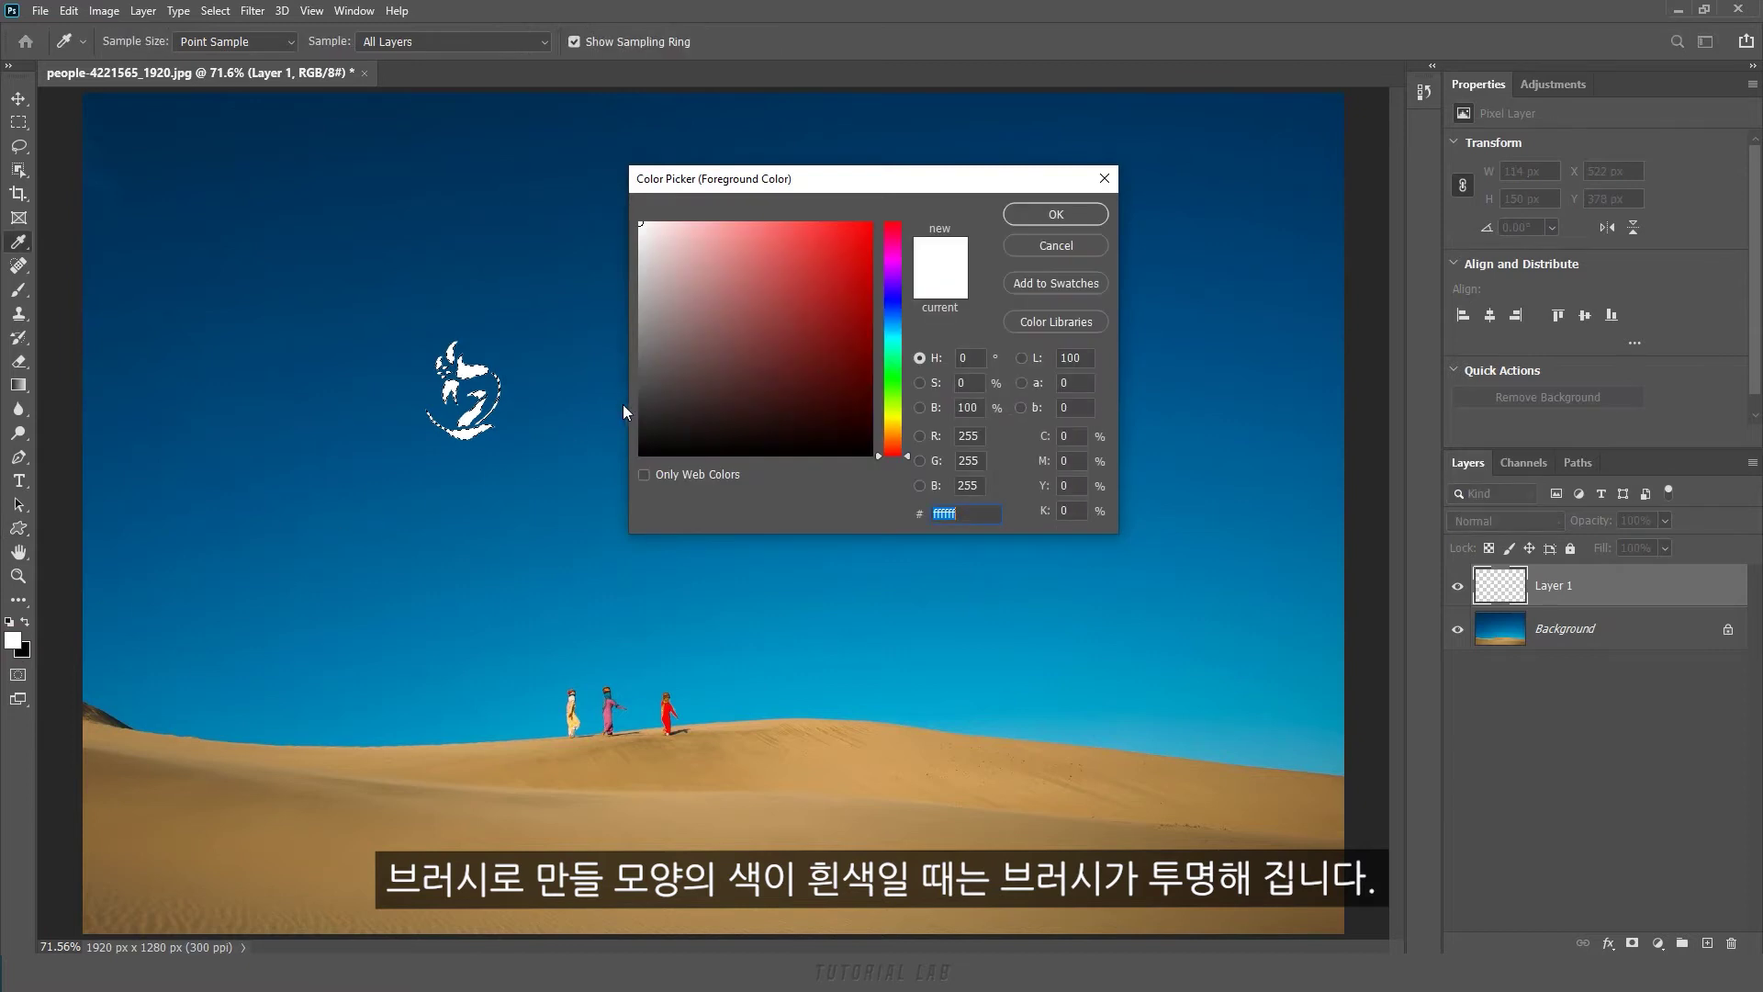
left_click(981, 407)
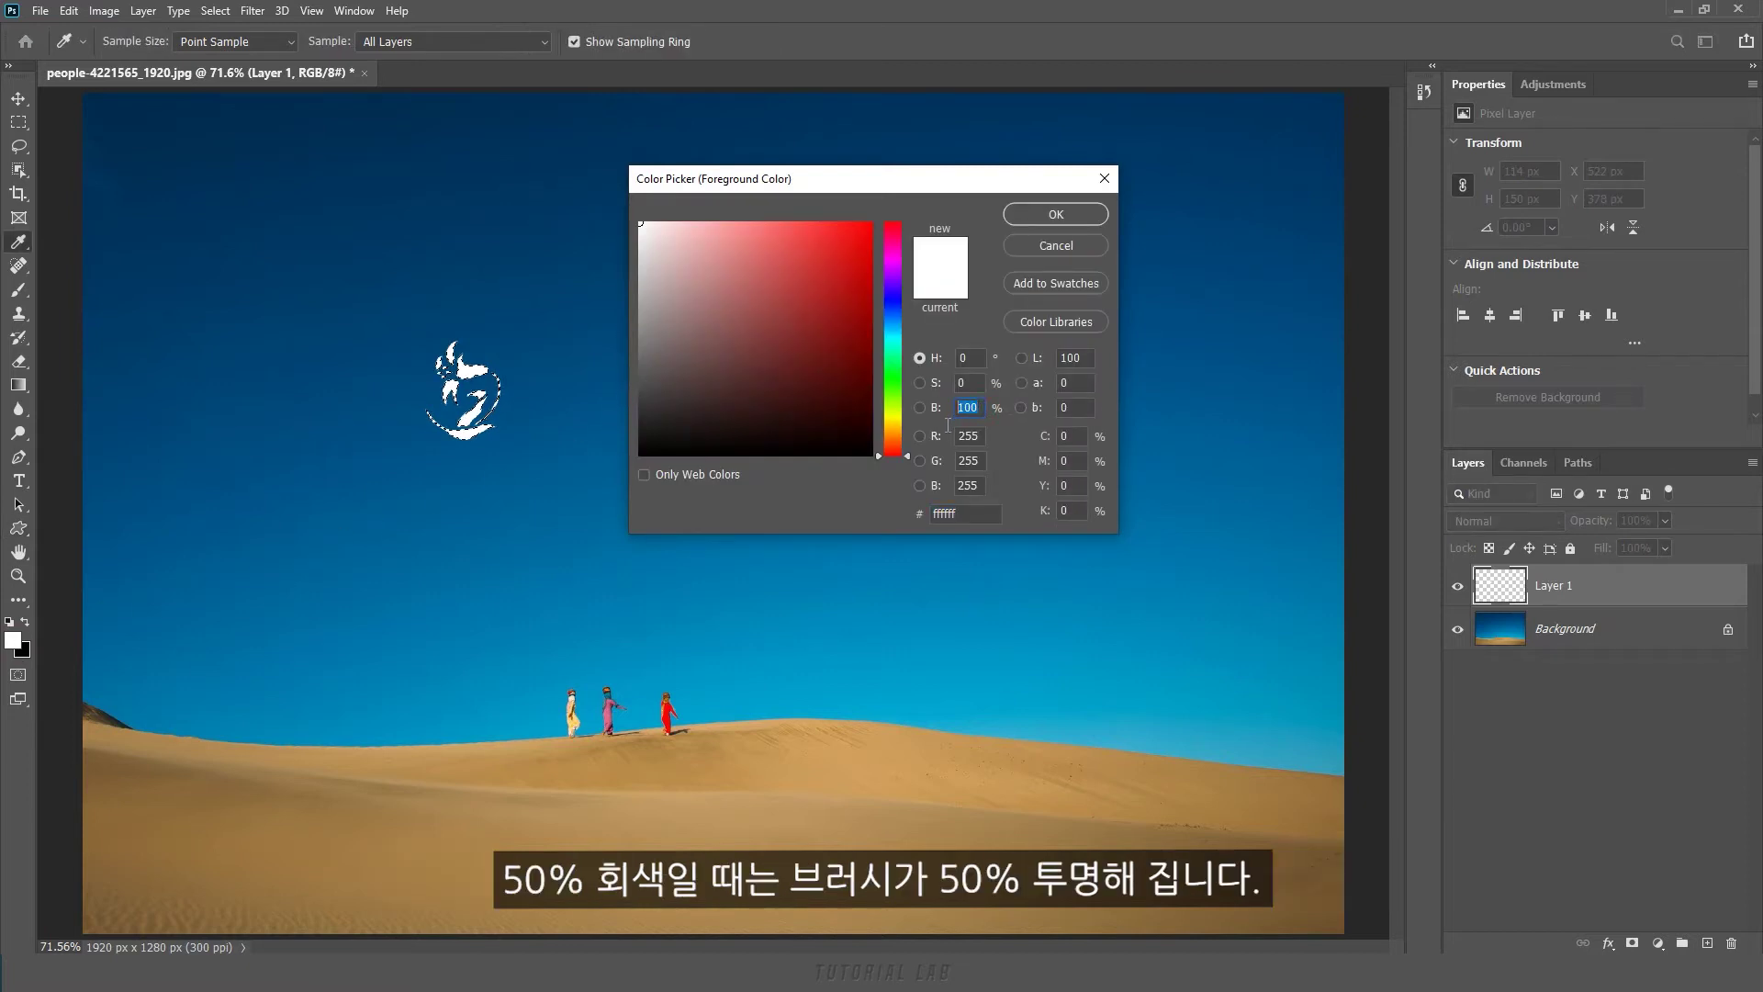
type("50")
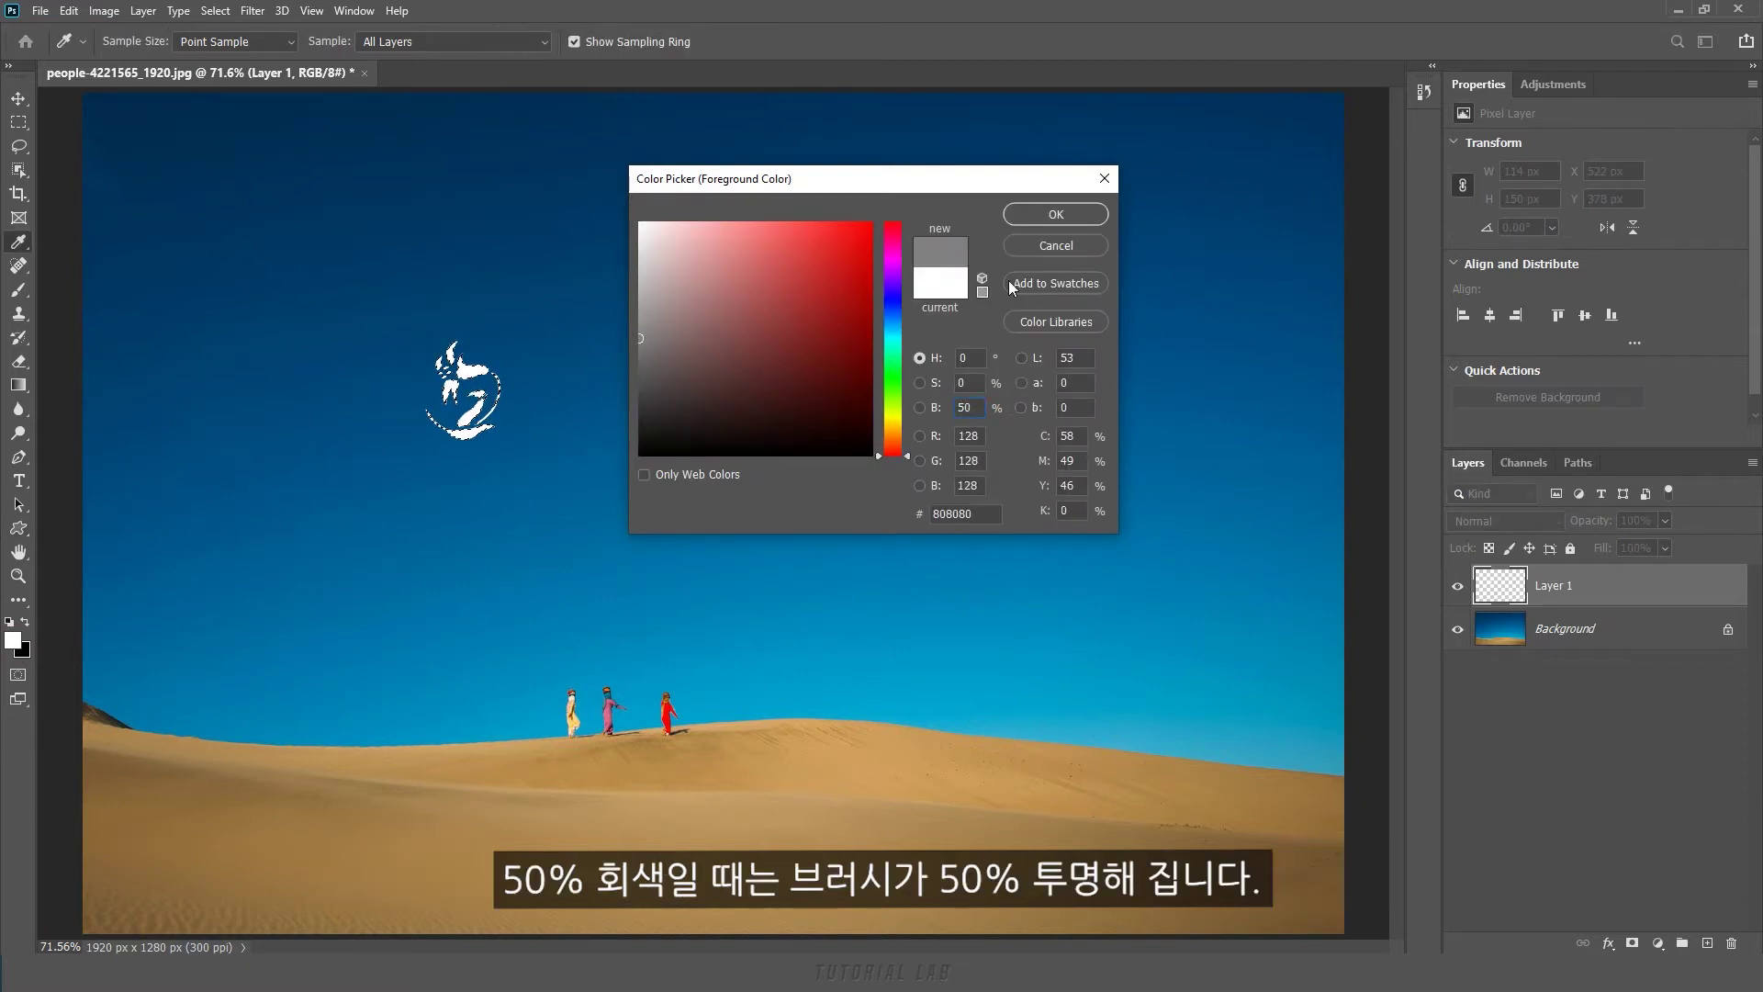
left_click(1054, 215)
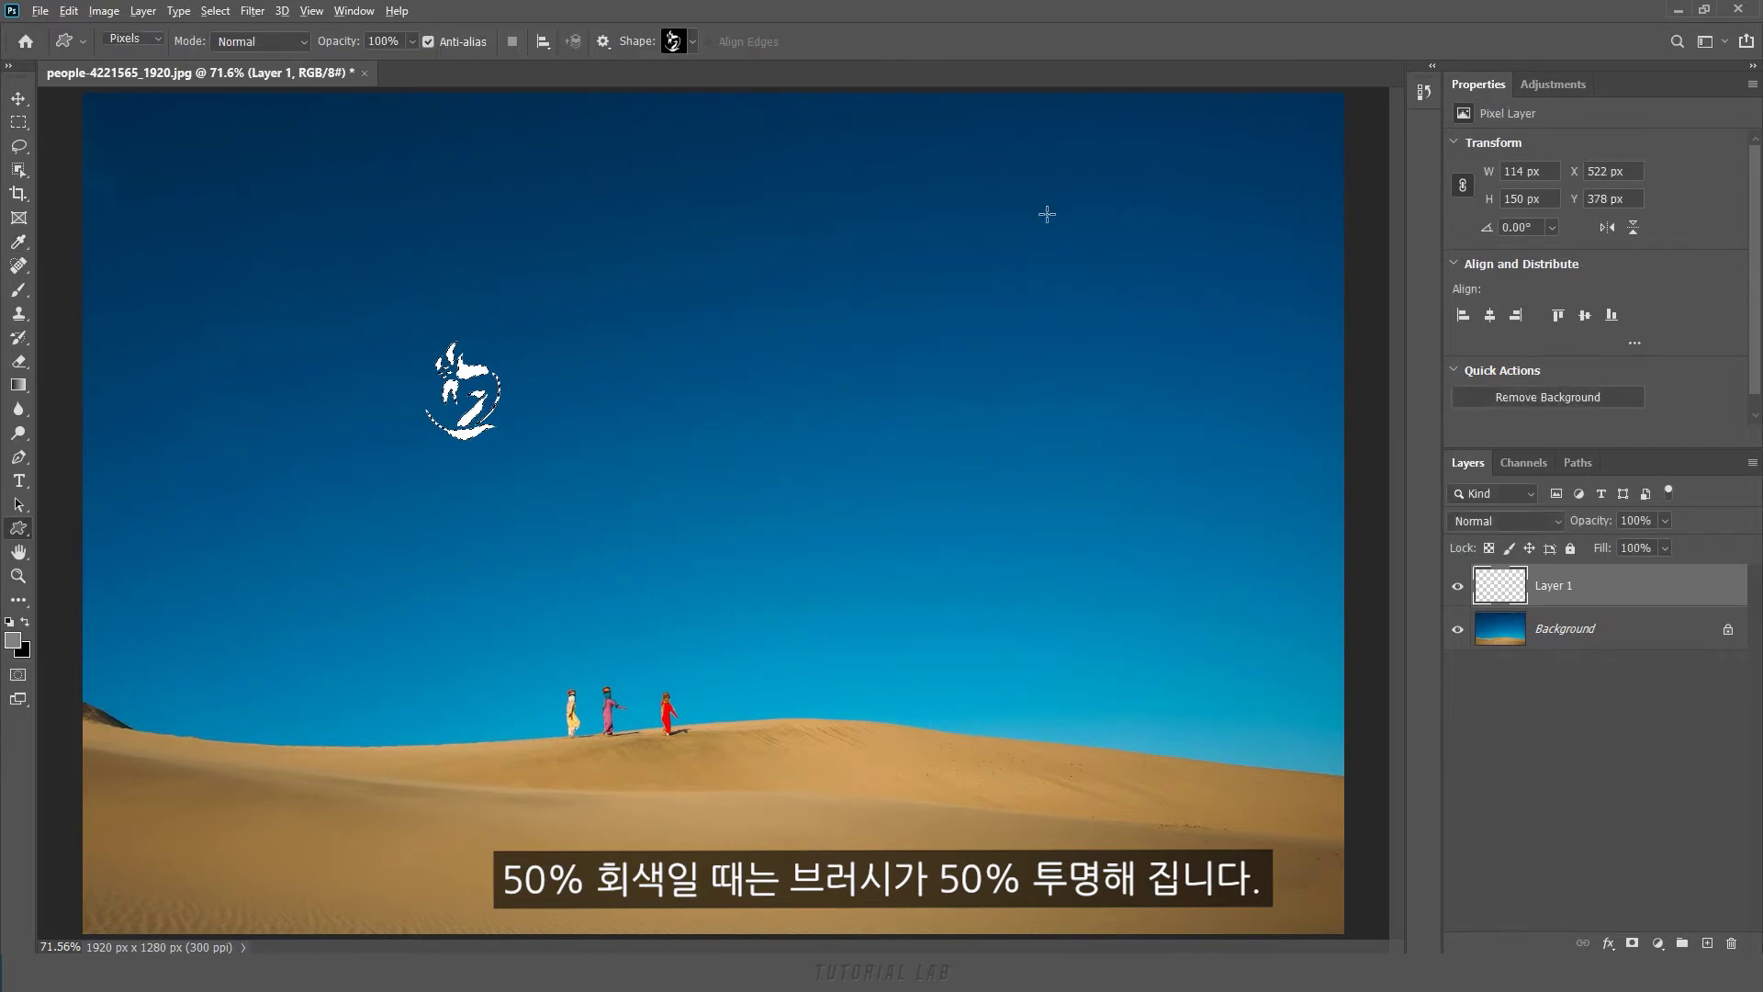
key("alt+BackSpace")
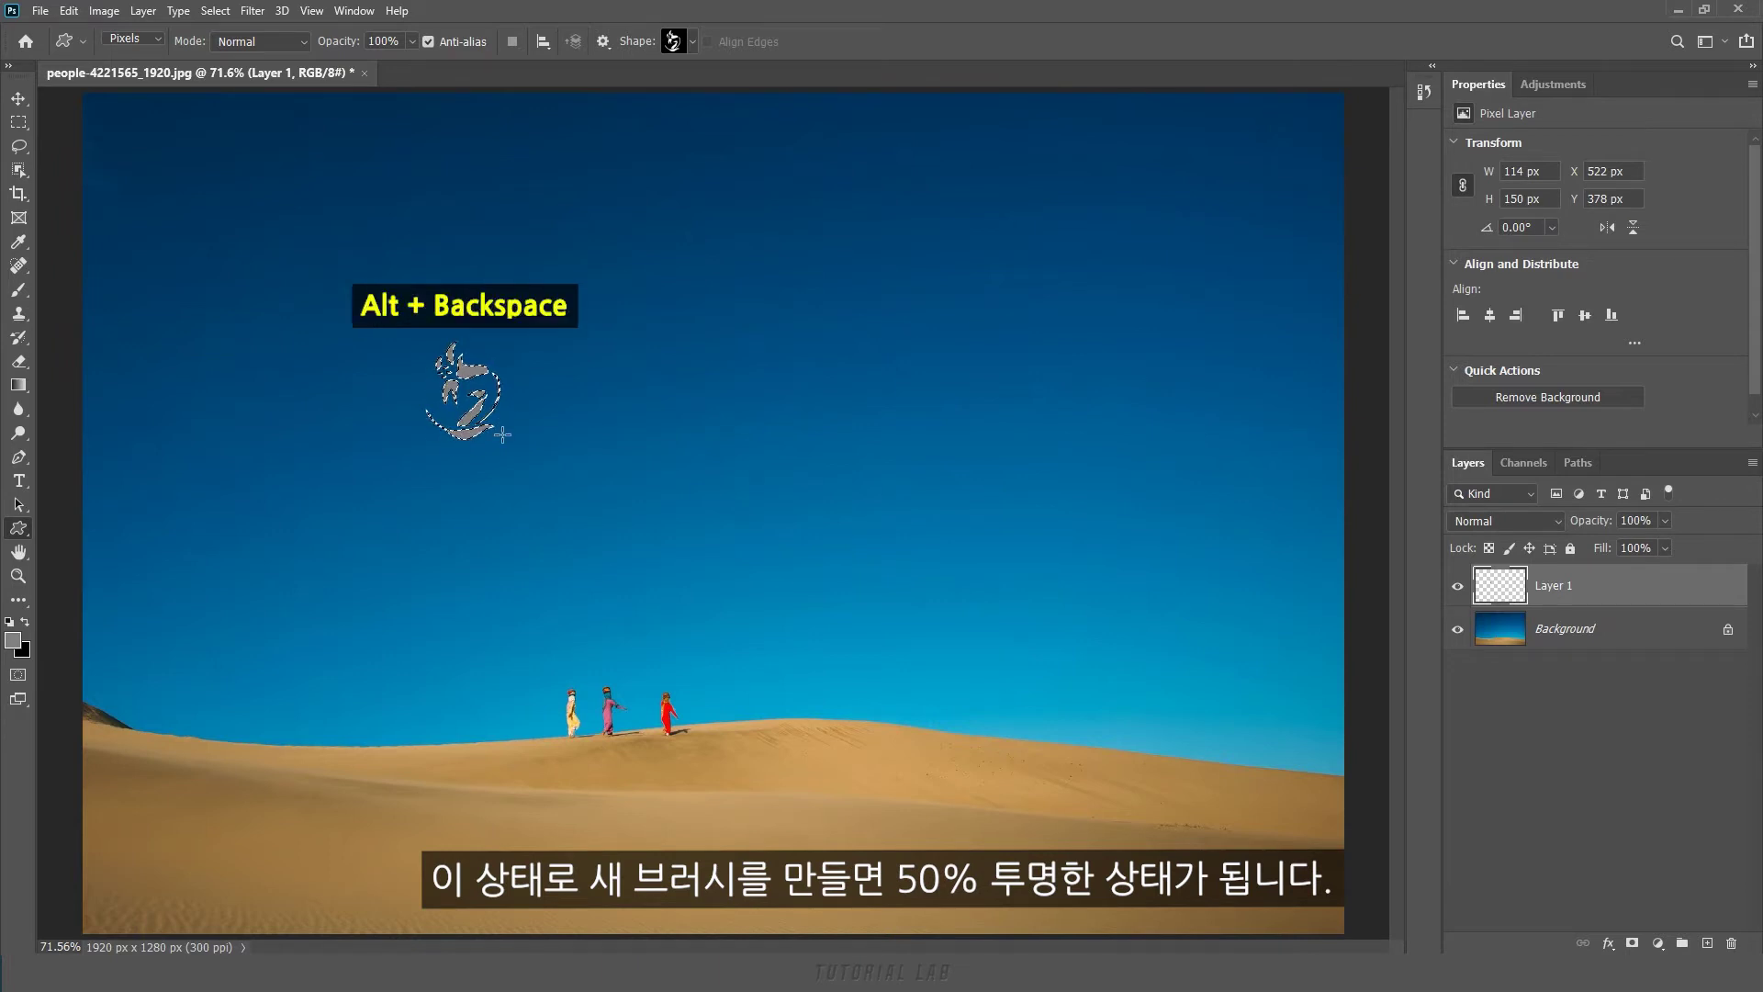
Step: Refill the flower selection with solid black
left_click(26, 624)
key("alt+BackSpace")
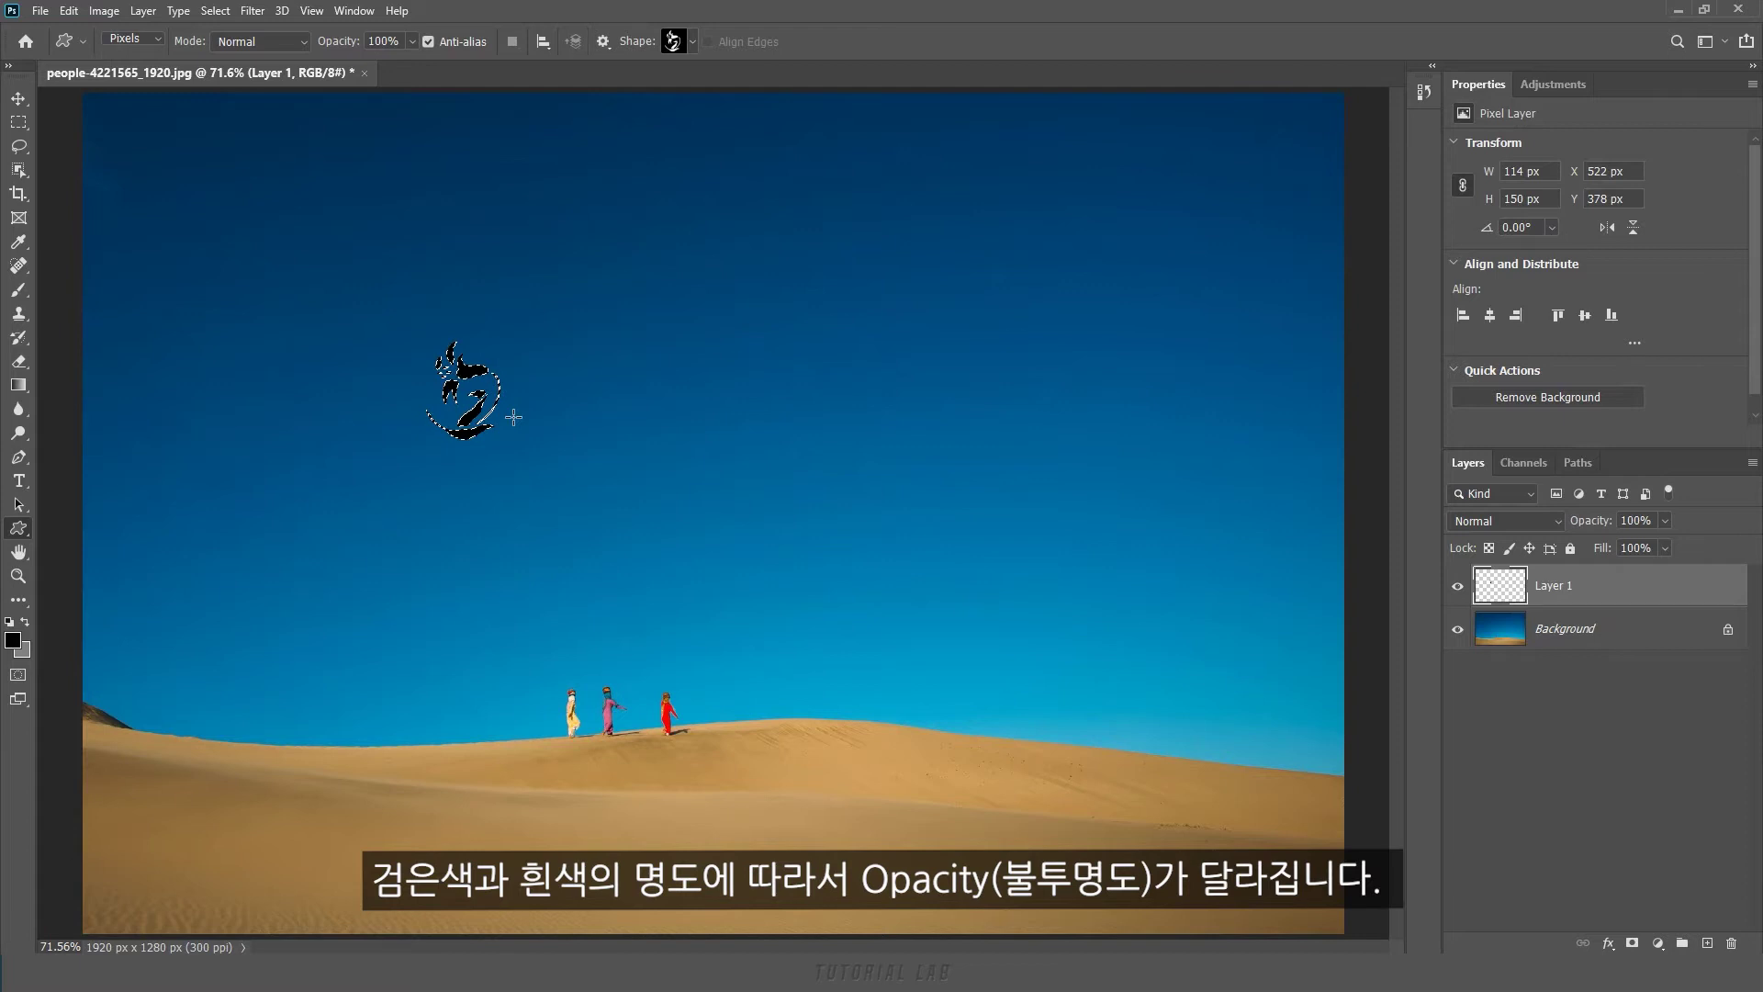
left_click(69, 11)
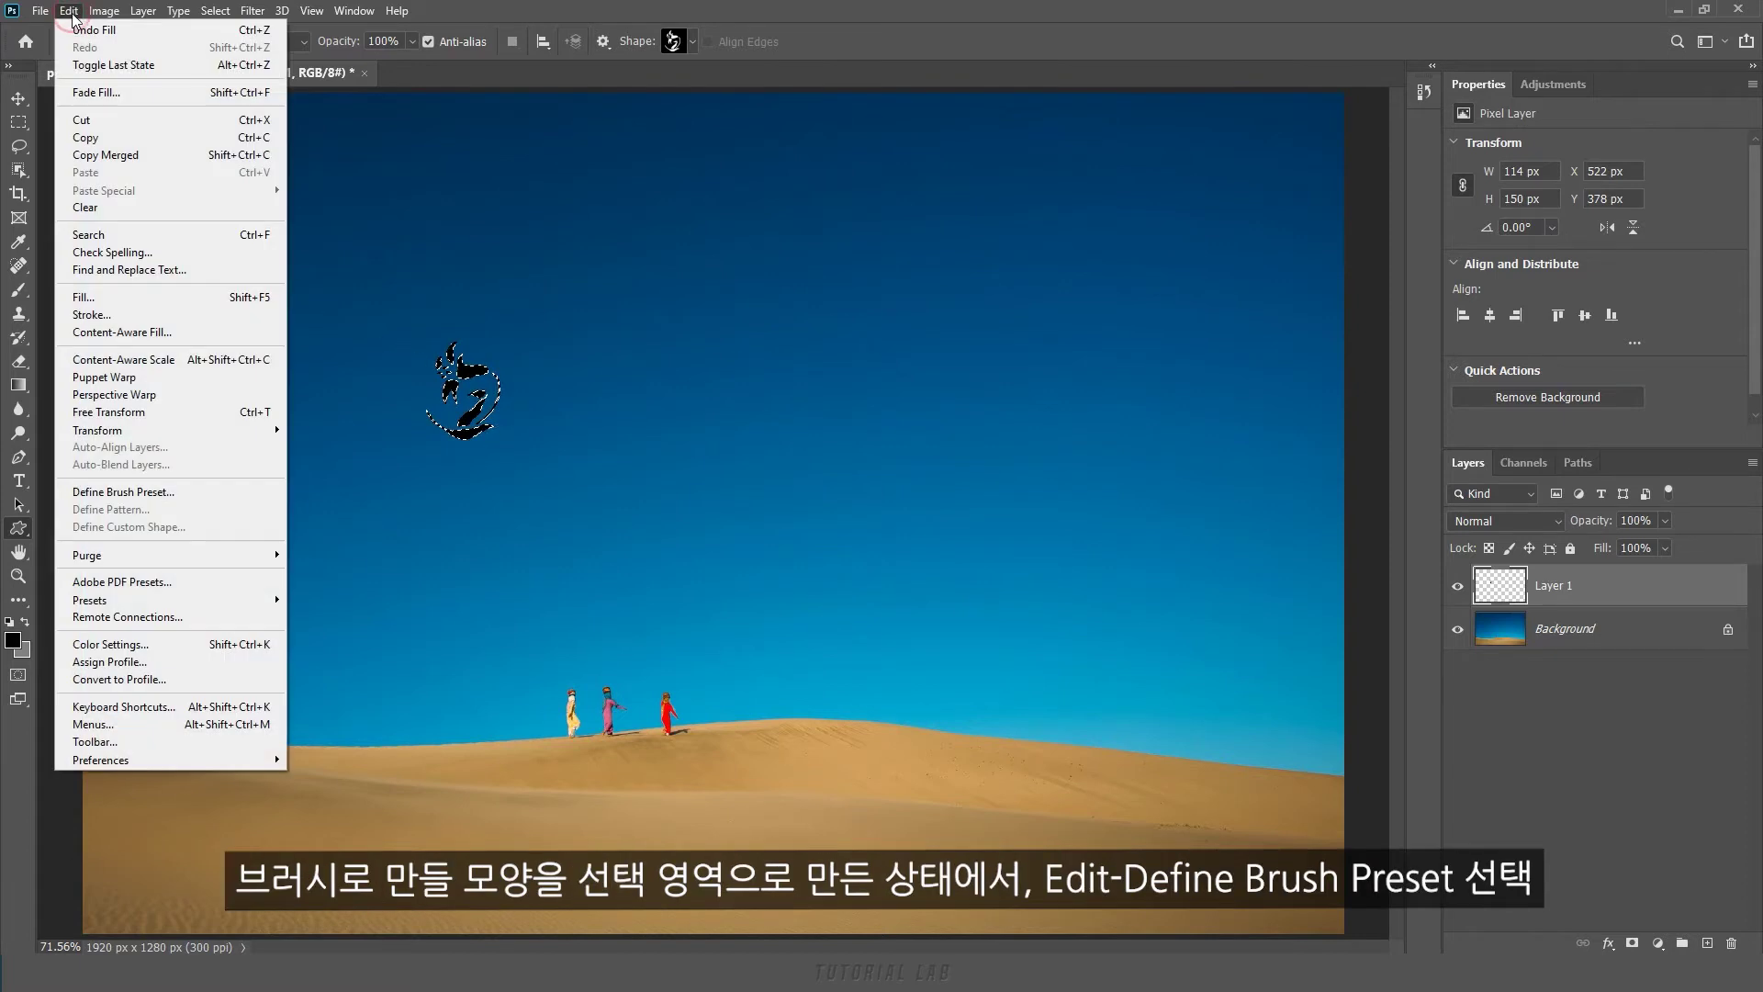
Step: Define the black flower as brush preset 'Sampled Brush 1', then deselect it
left_click(174, 493)
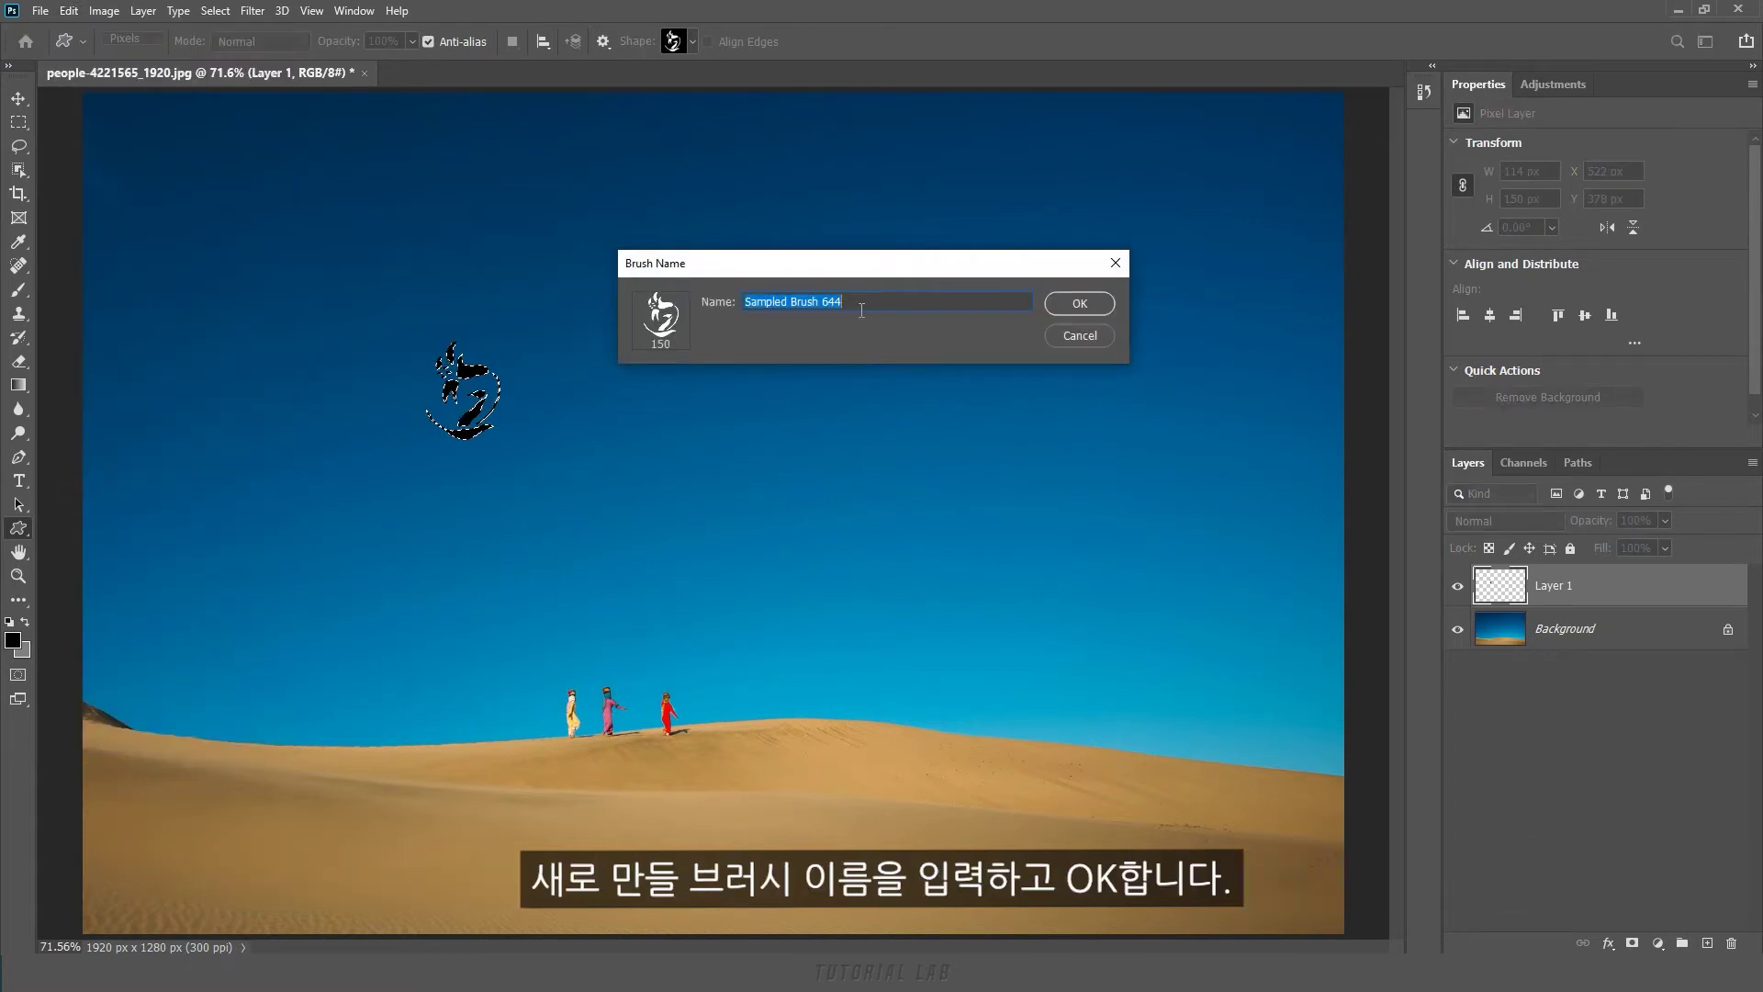
type("Sampled Brush 1")
left_click(1074, 304)
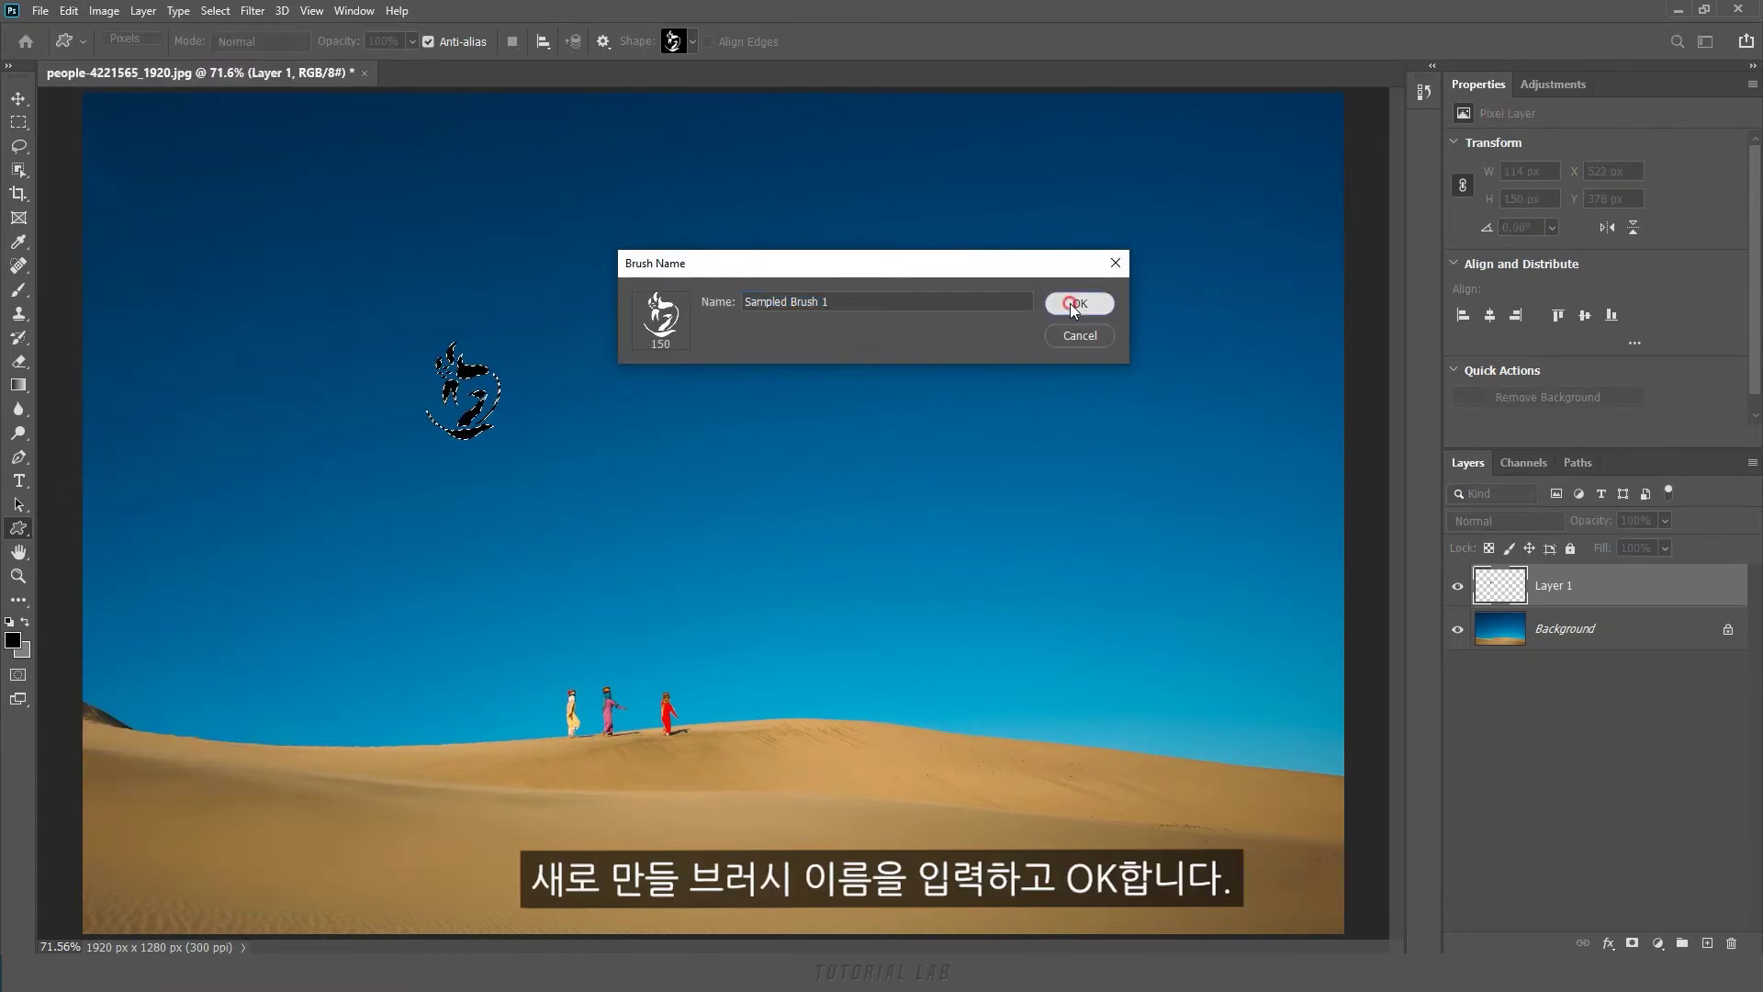
key("b")
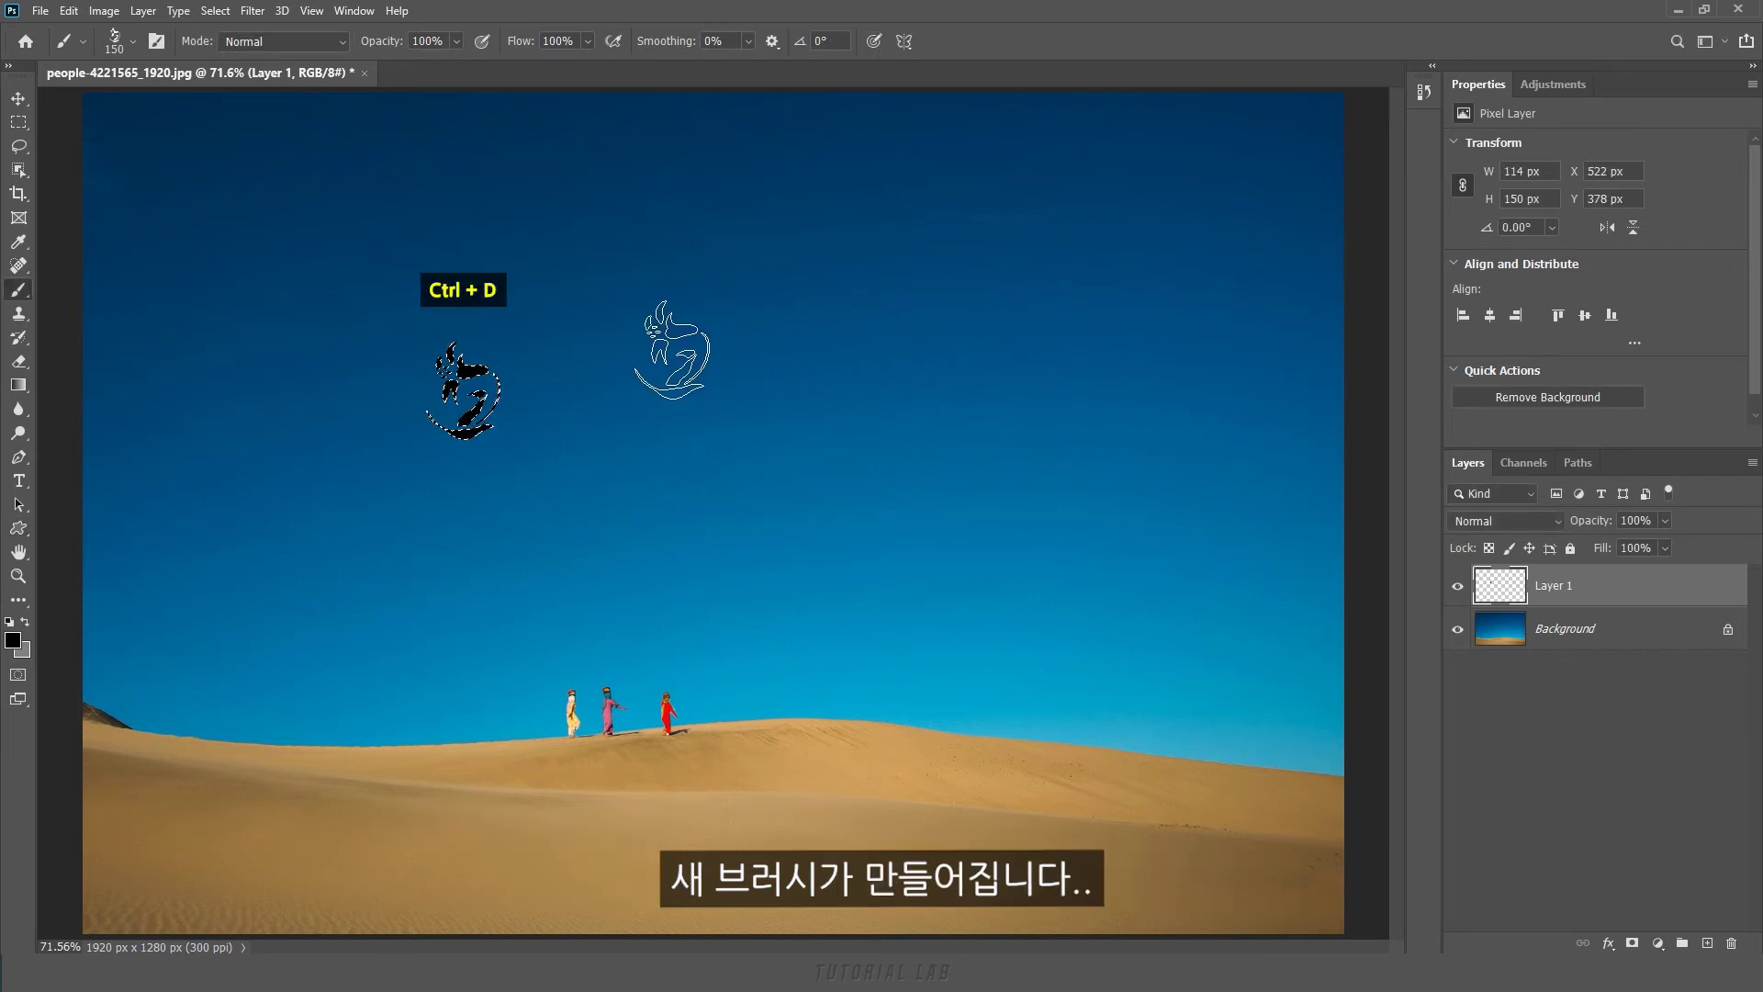
key("ctrl+d")
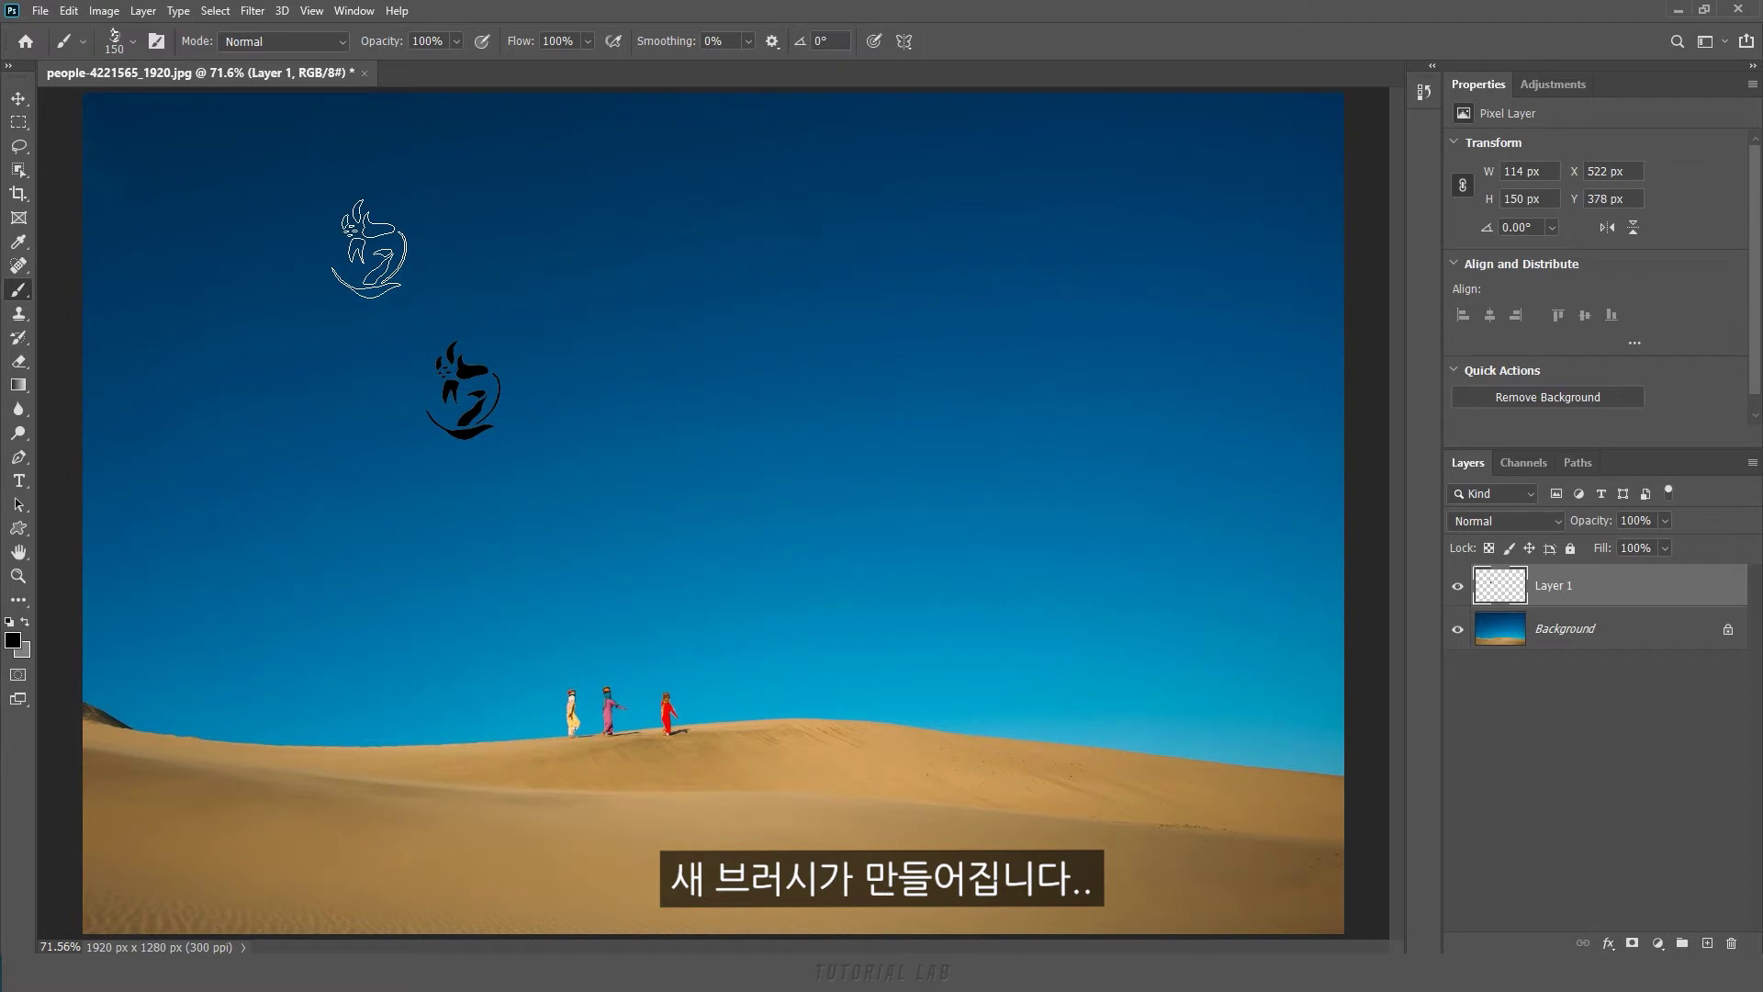
left_click(134, 42)
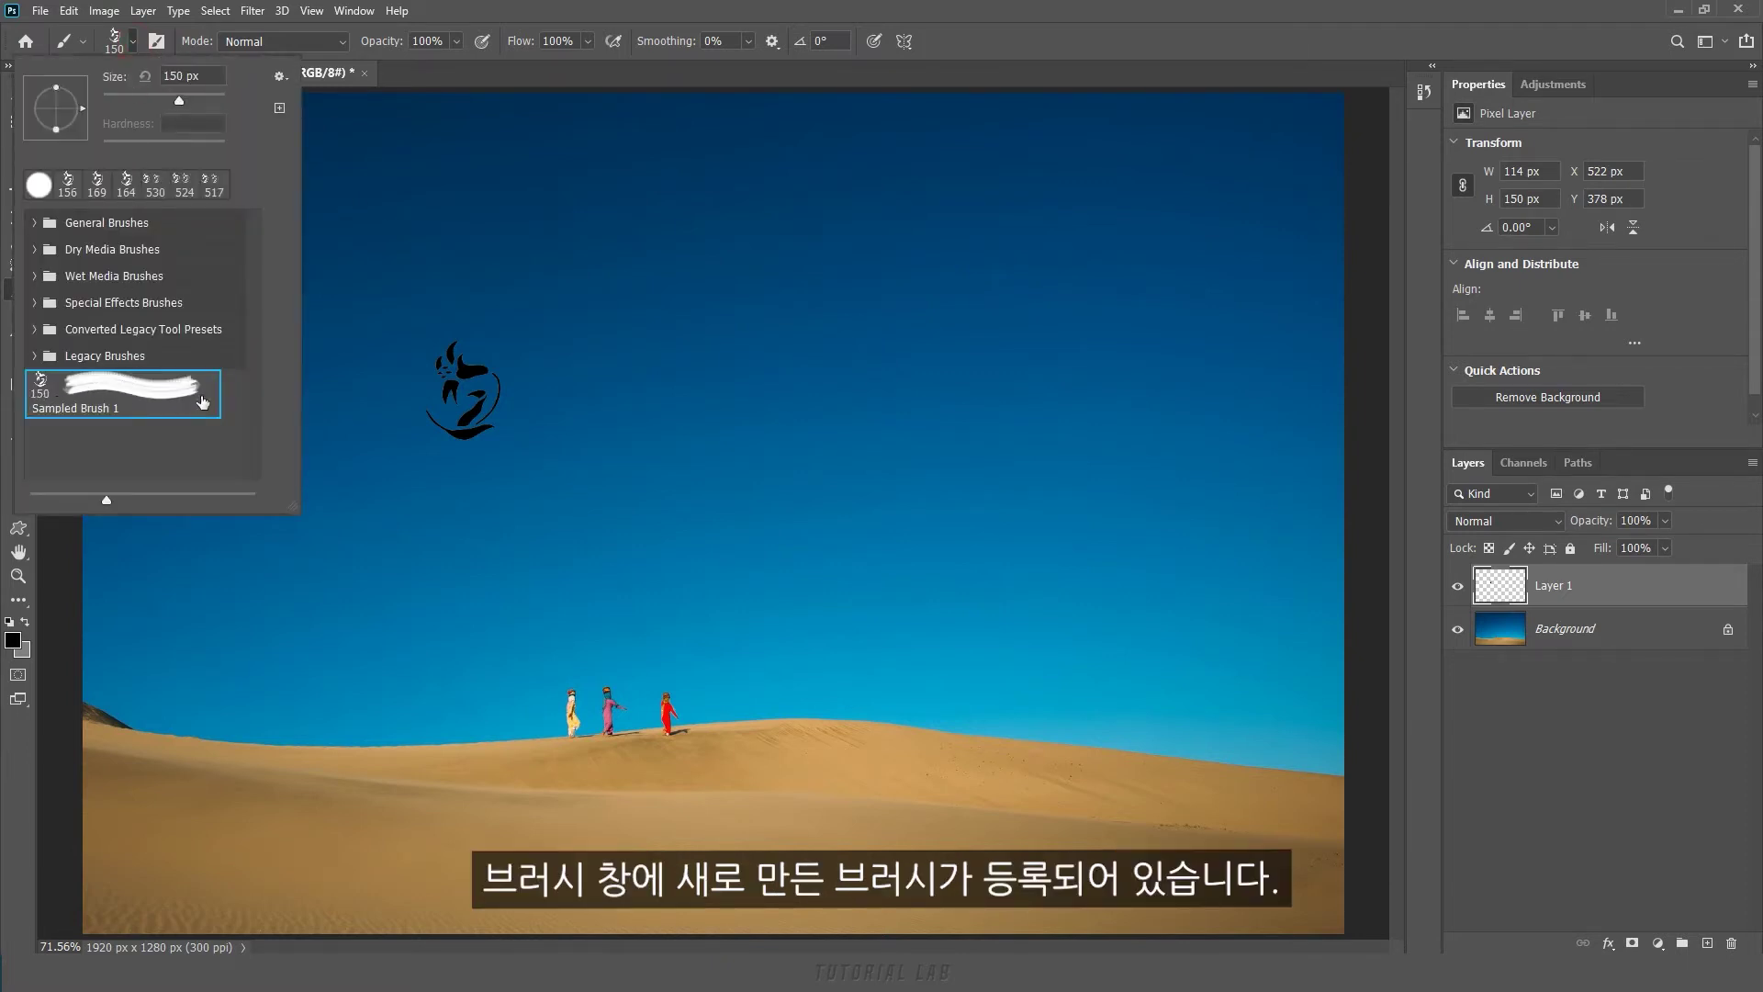
Step: Choose Sampled Brush 1 and stamp flowers left, right and below the original
left_click(464, 276)
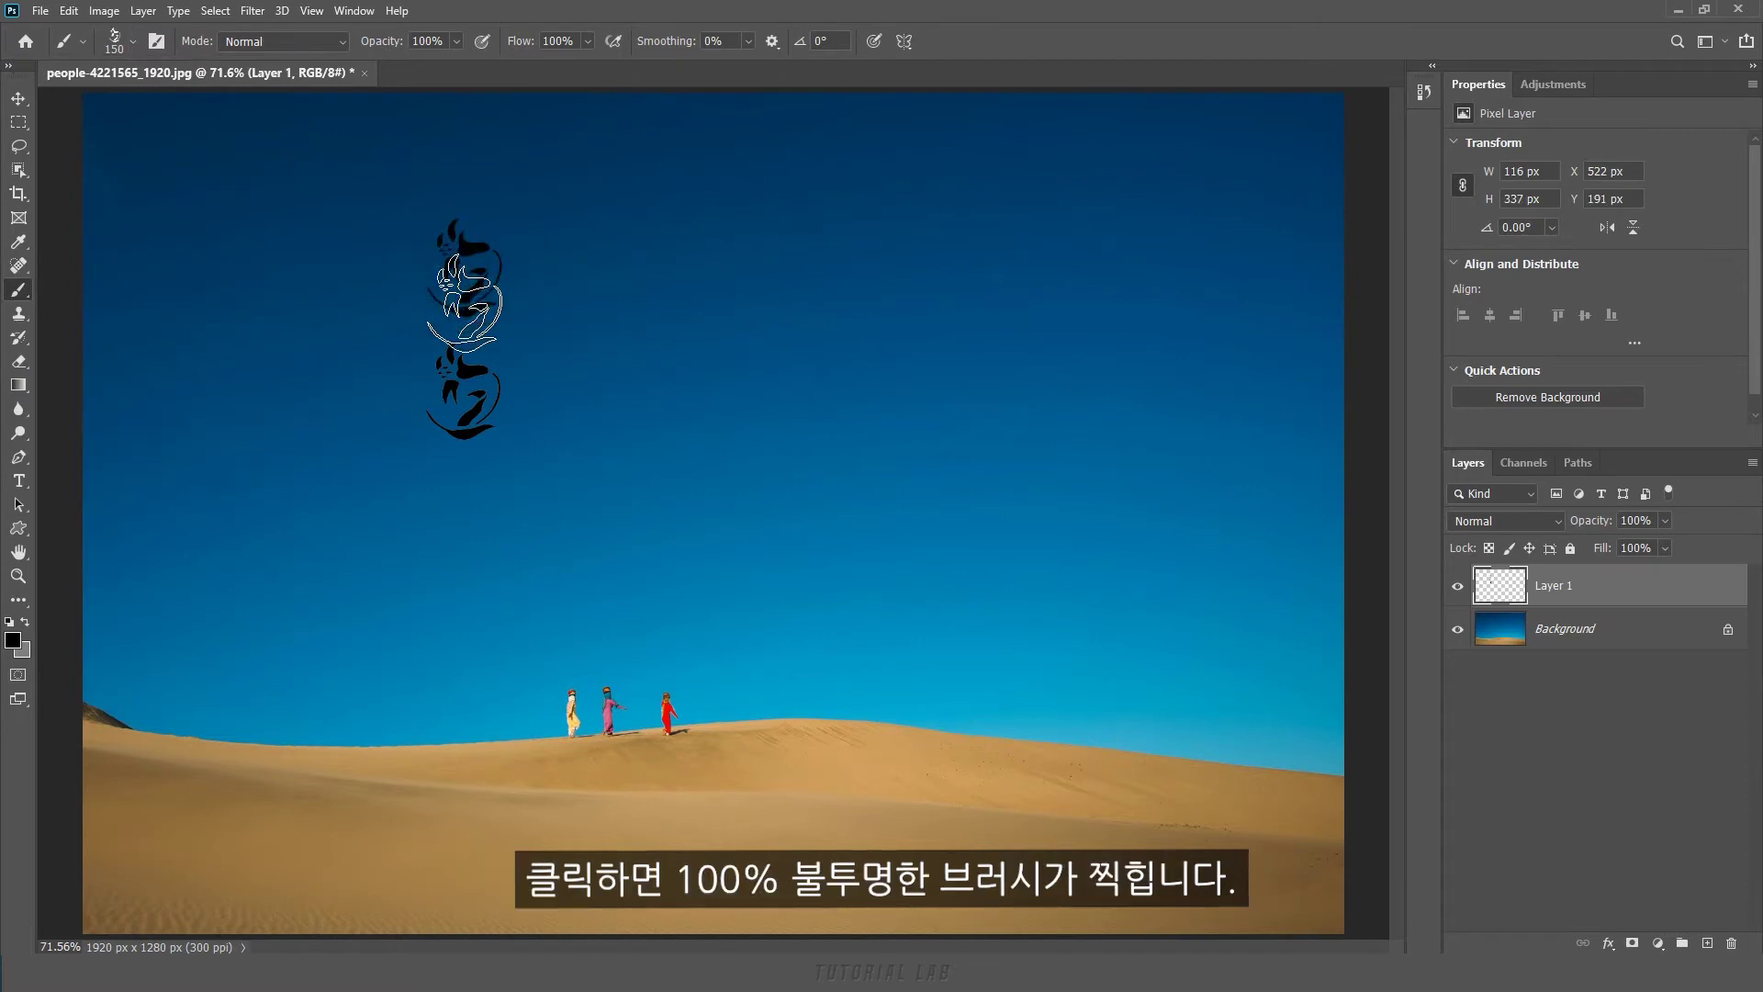
left_click(345, 395)
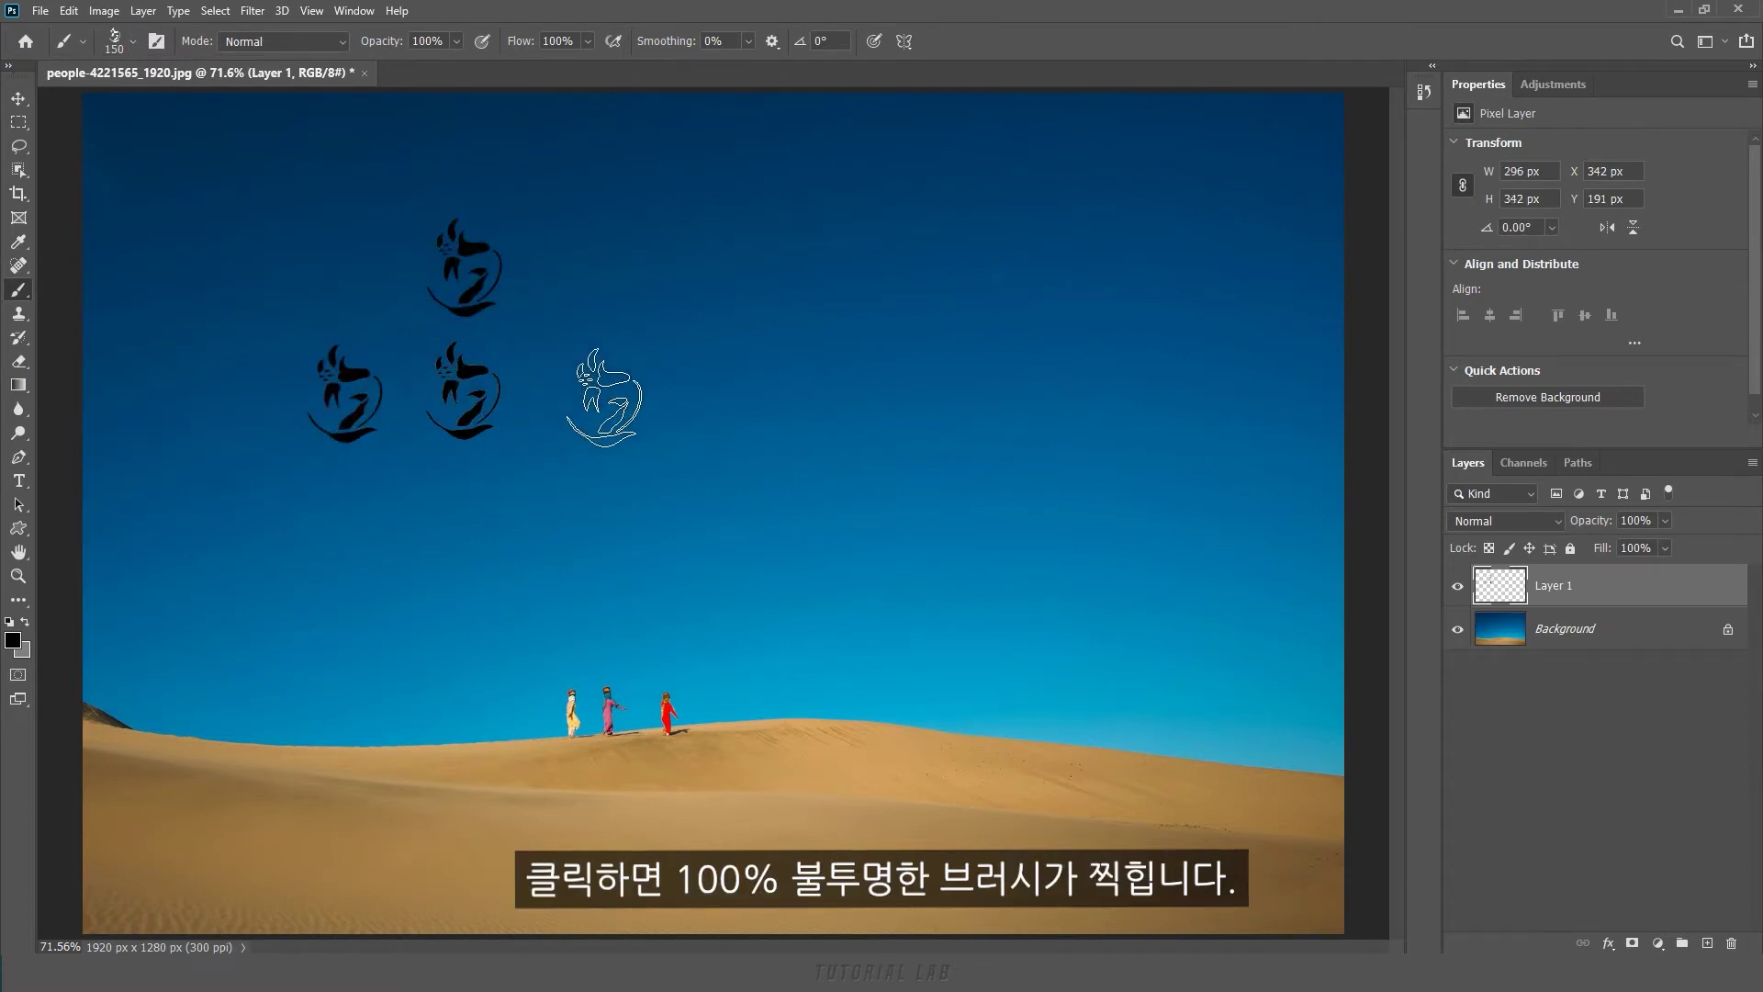
left_click(576, 397)
left_click(464, 513)
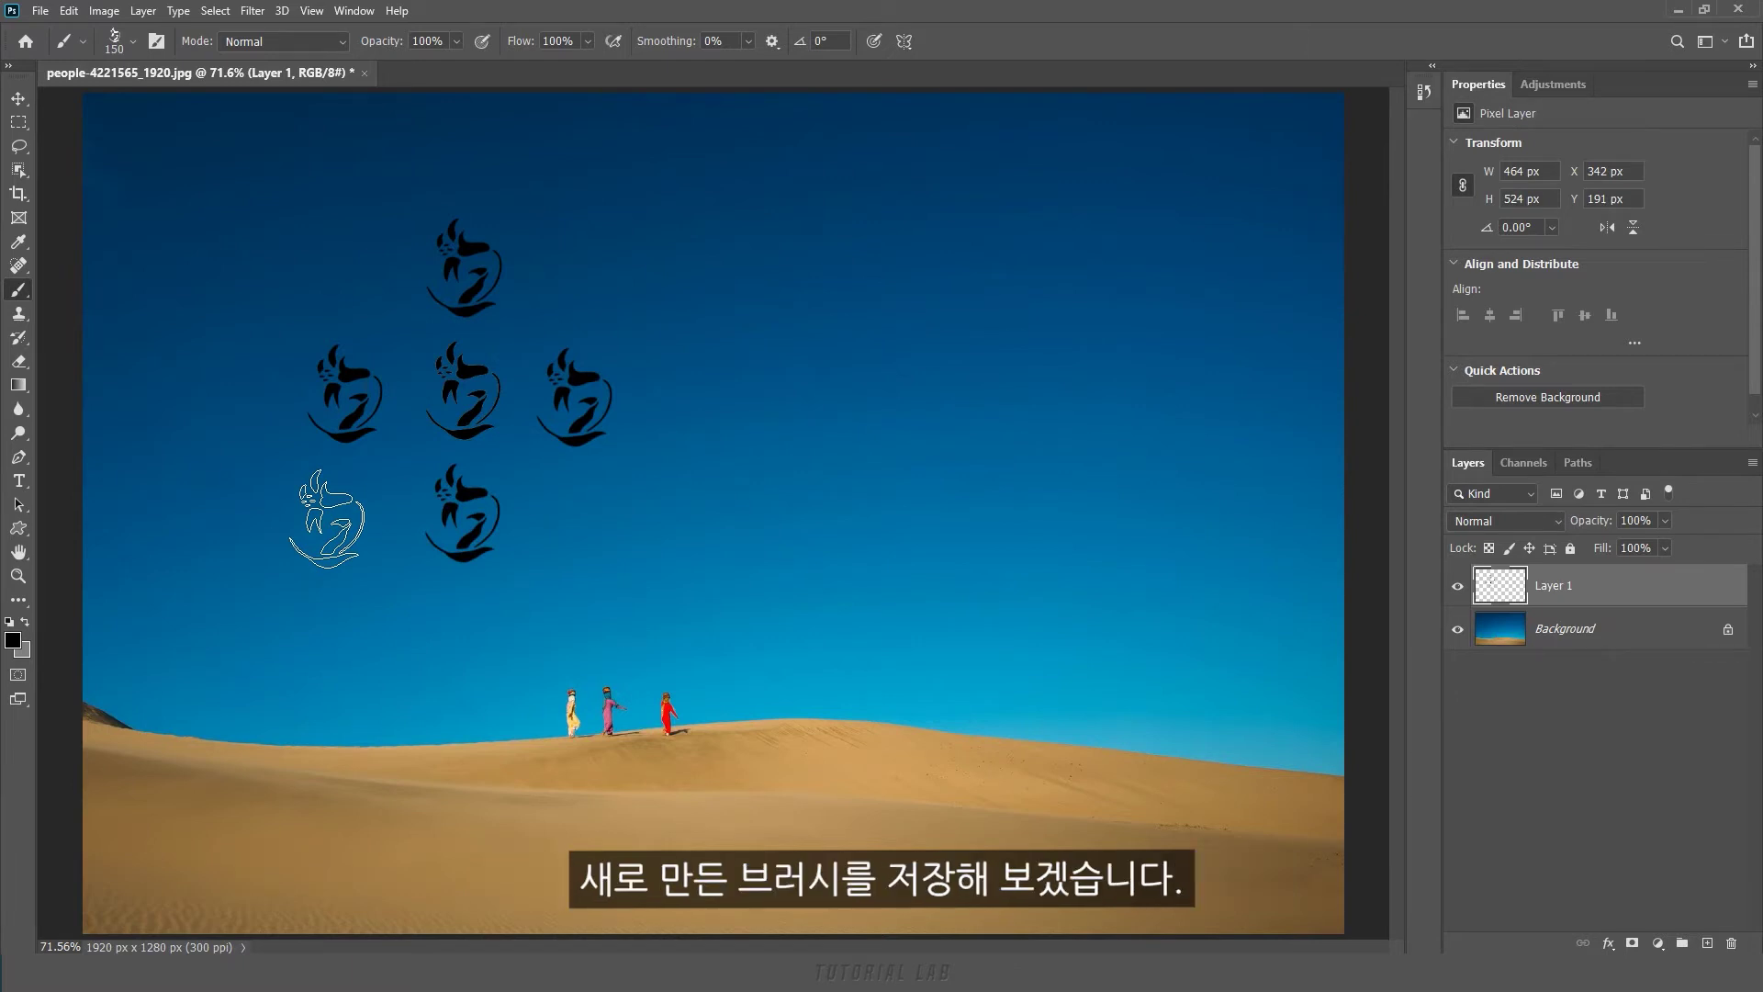
left_click(134, 41)
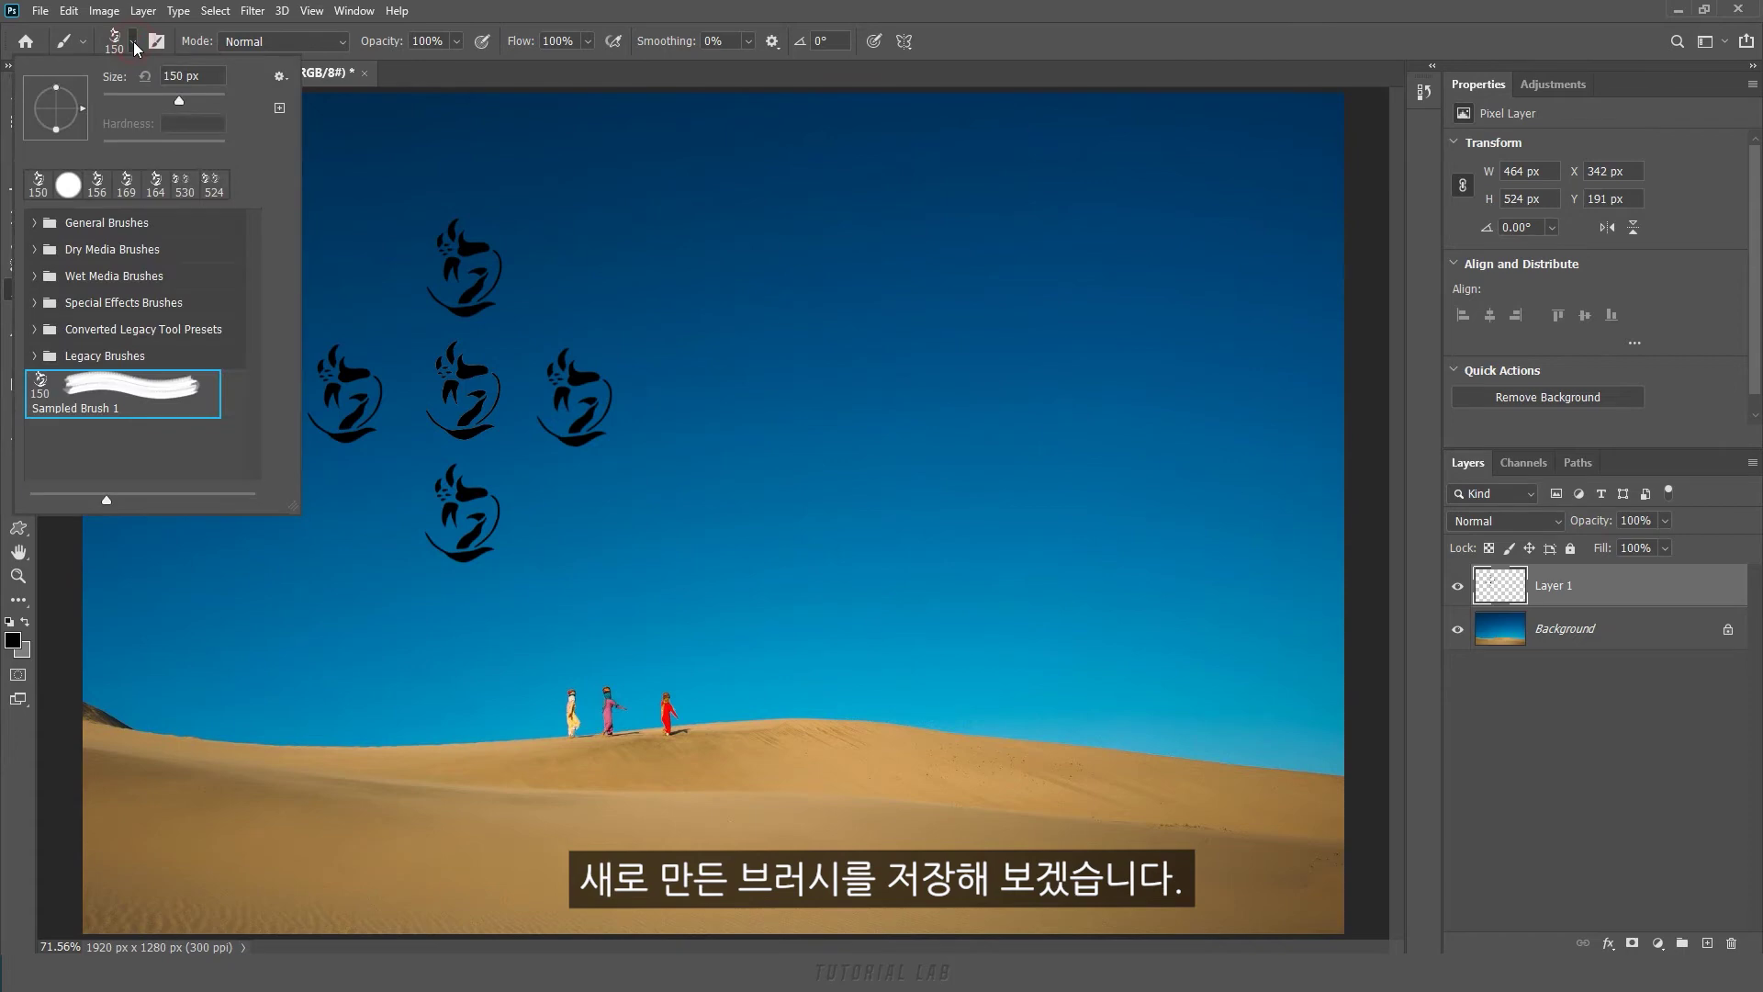
Step: Export the selected brush as an ABR file named 'Sampled Brush 1' in Presets\Brushes
left_click(280, 76)
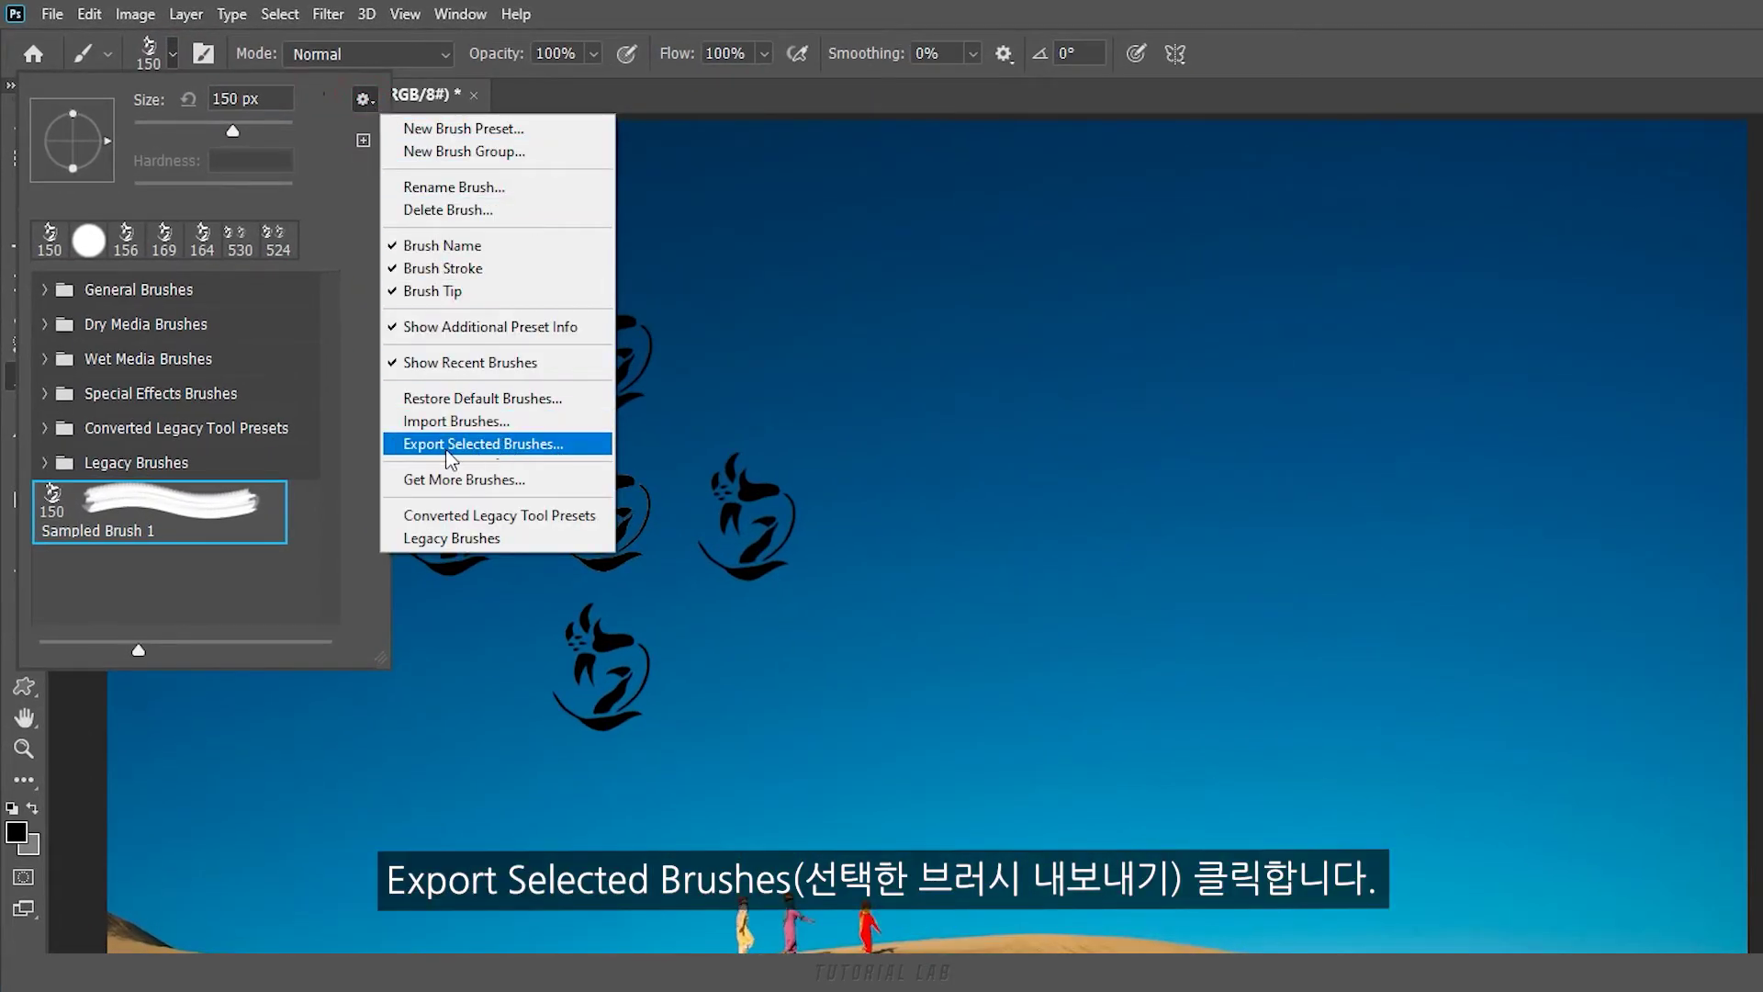
left_click(546, 447)
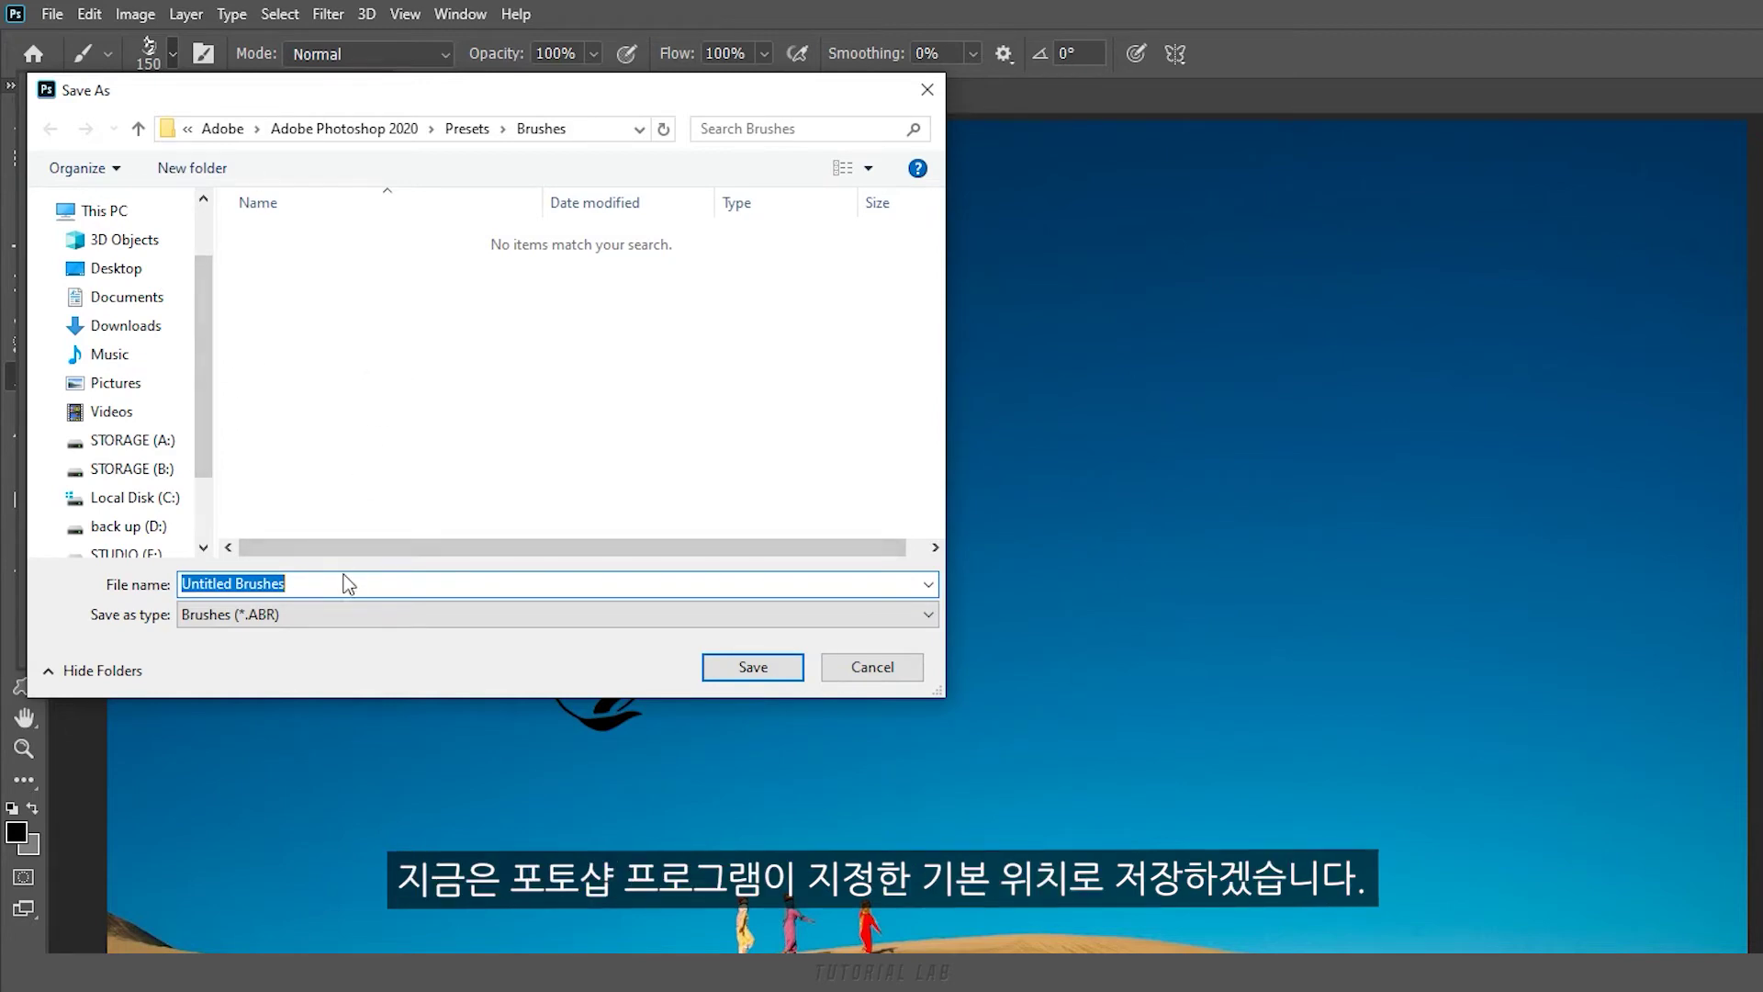
type("Sampled Brush 1")
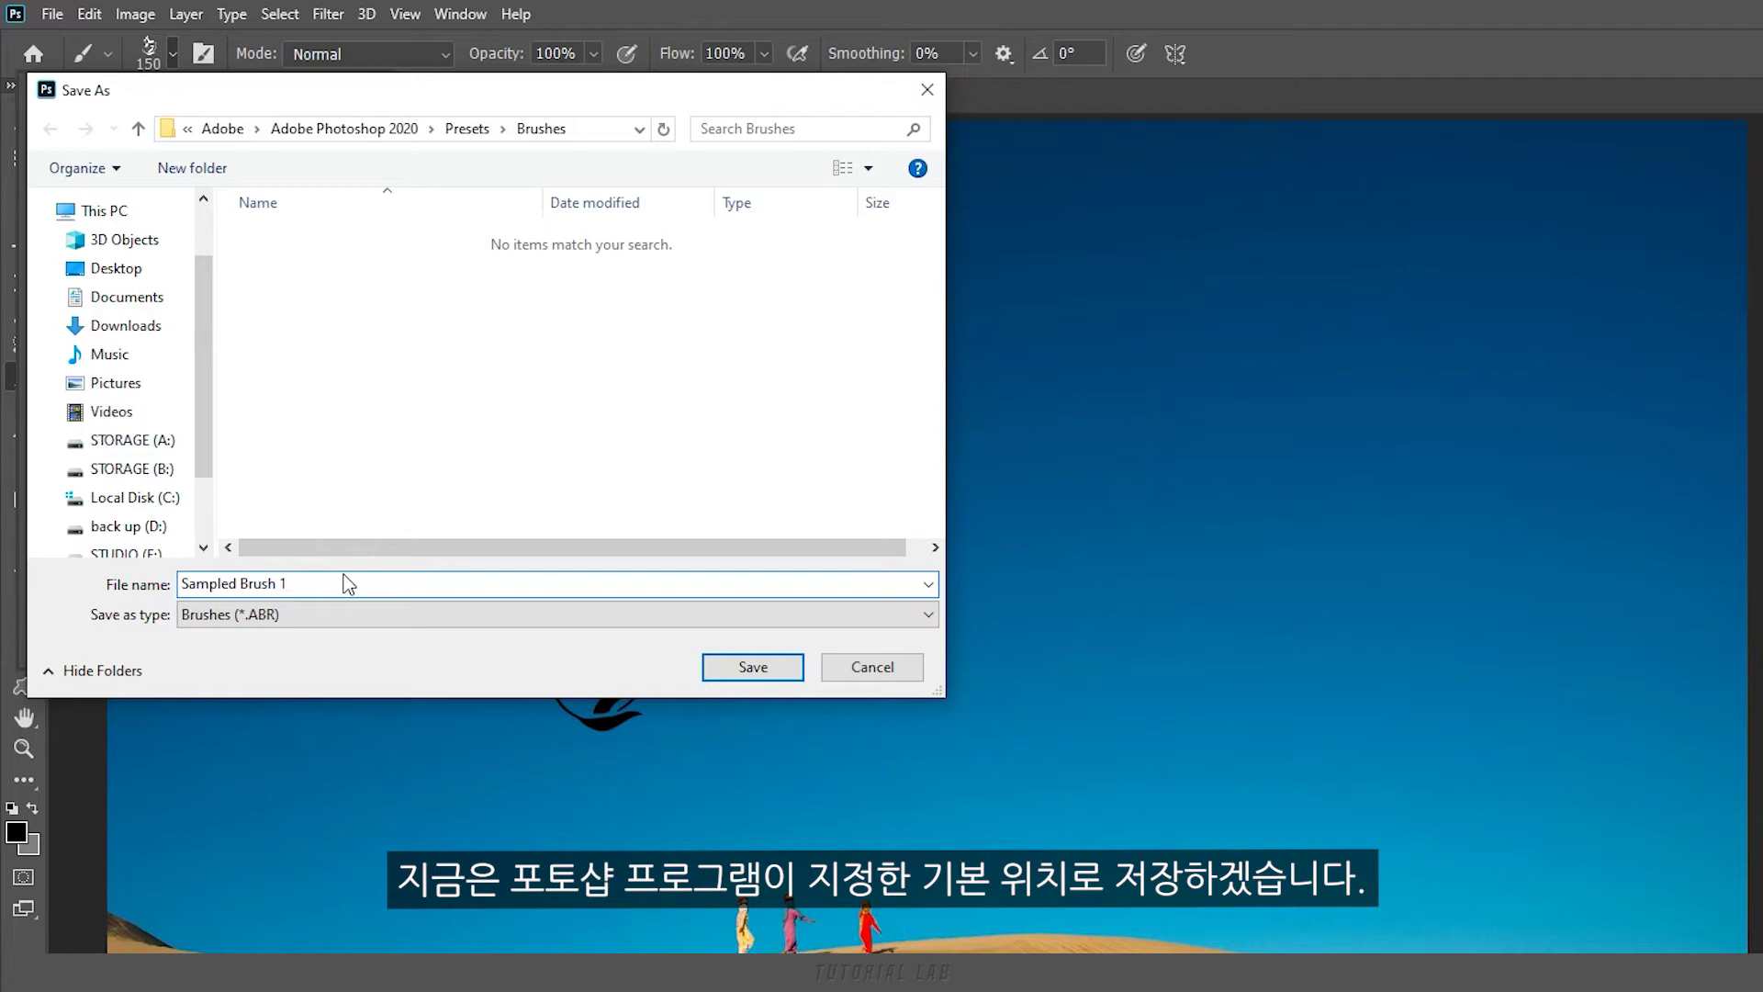
left_click(736, 670)
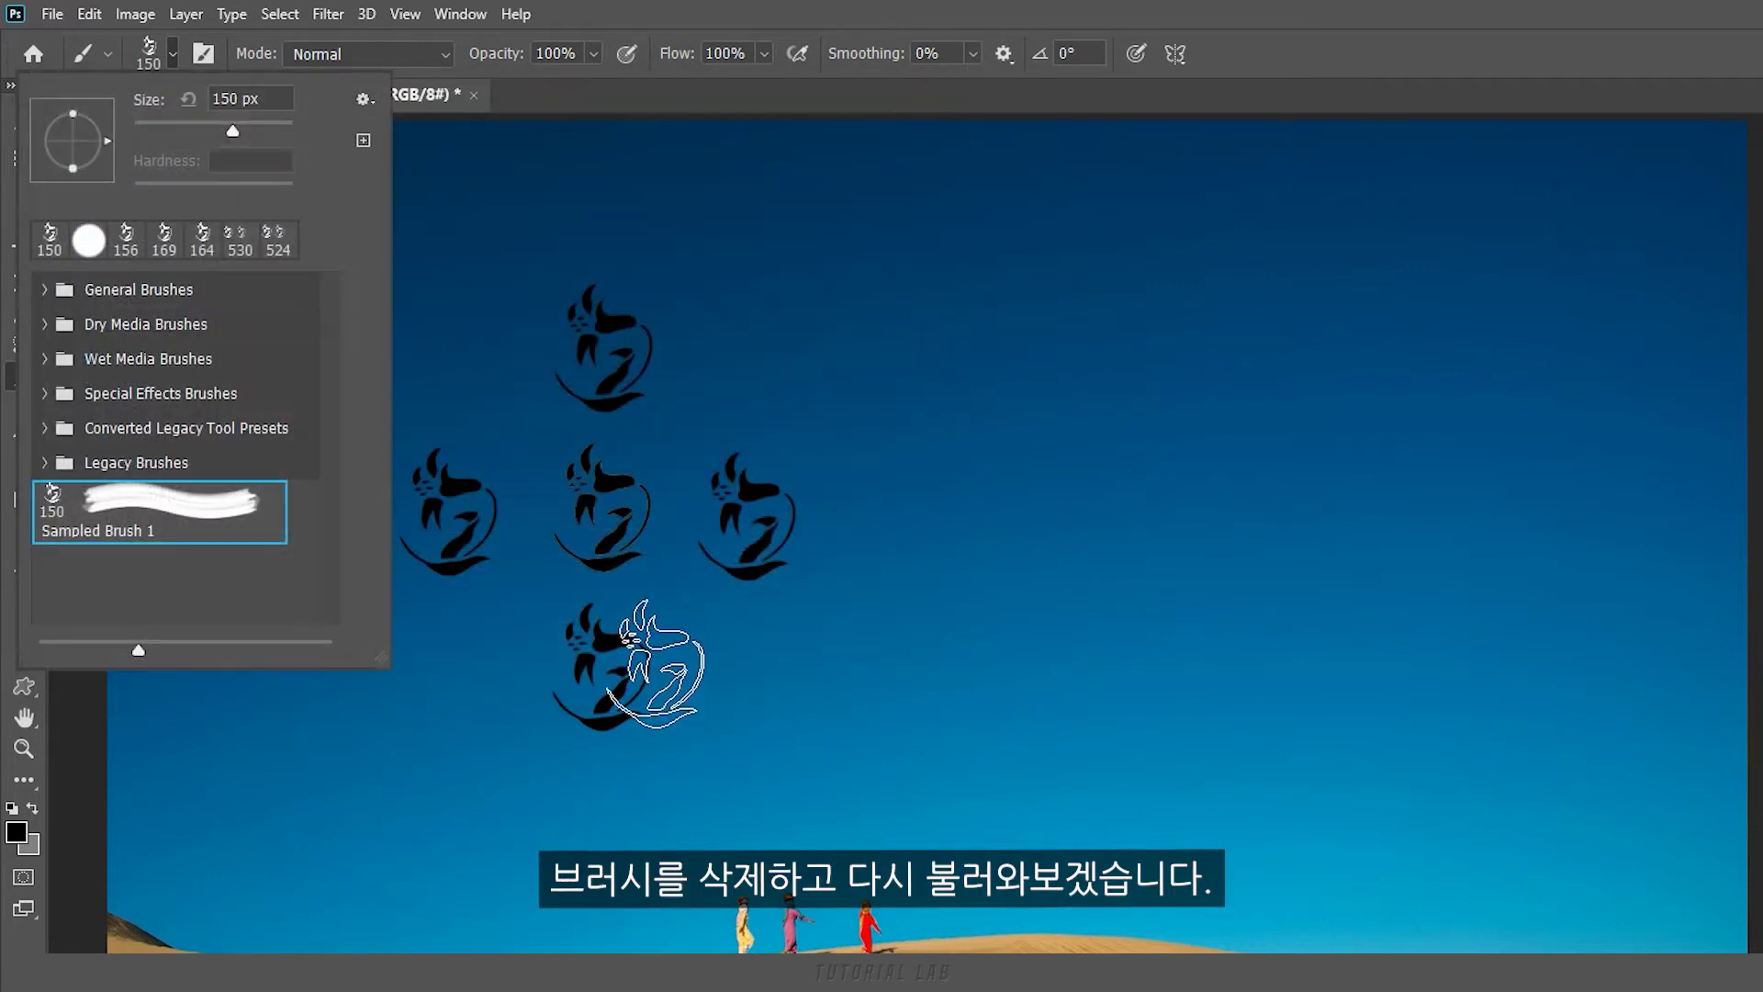
Step: Delete the Sampled Brush 1 preset, then re-import it from Sampled Brush 1.abr
right_click(238, 521)
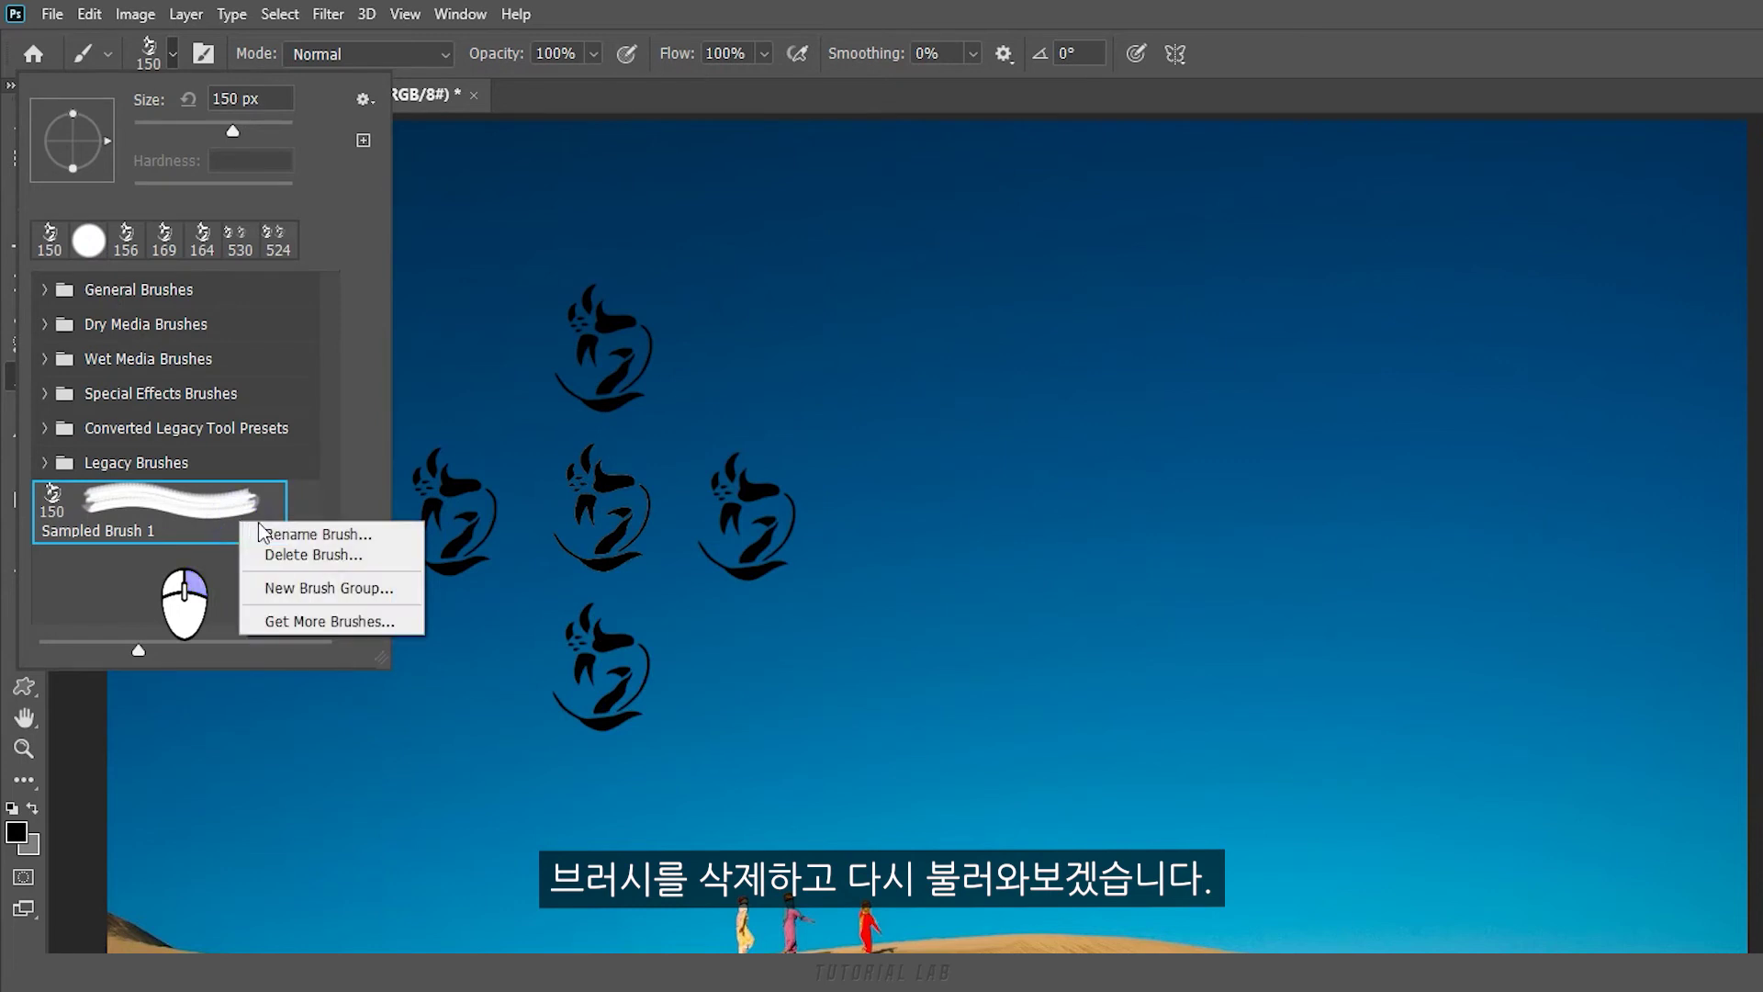
left_click(272, 554)
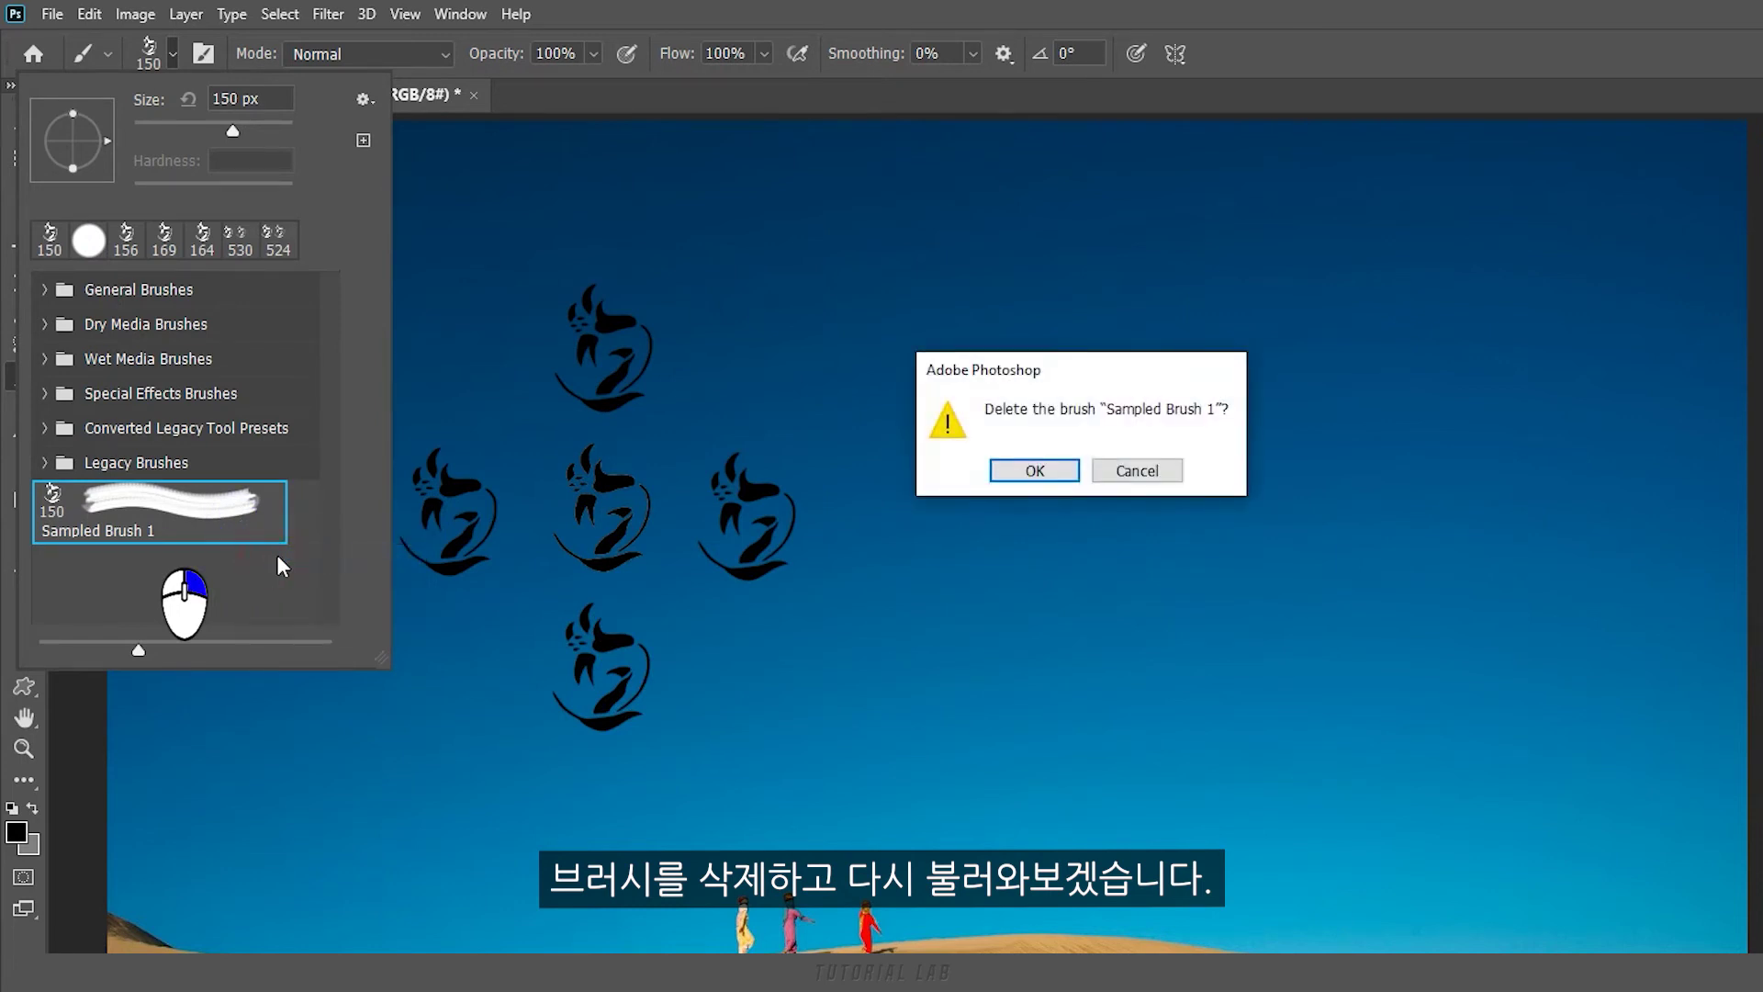
left_click(1035, 469)
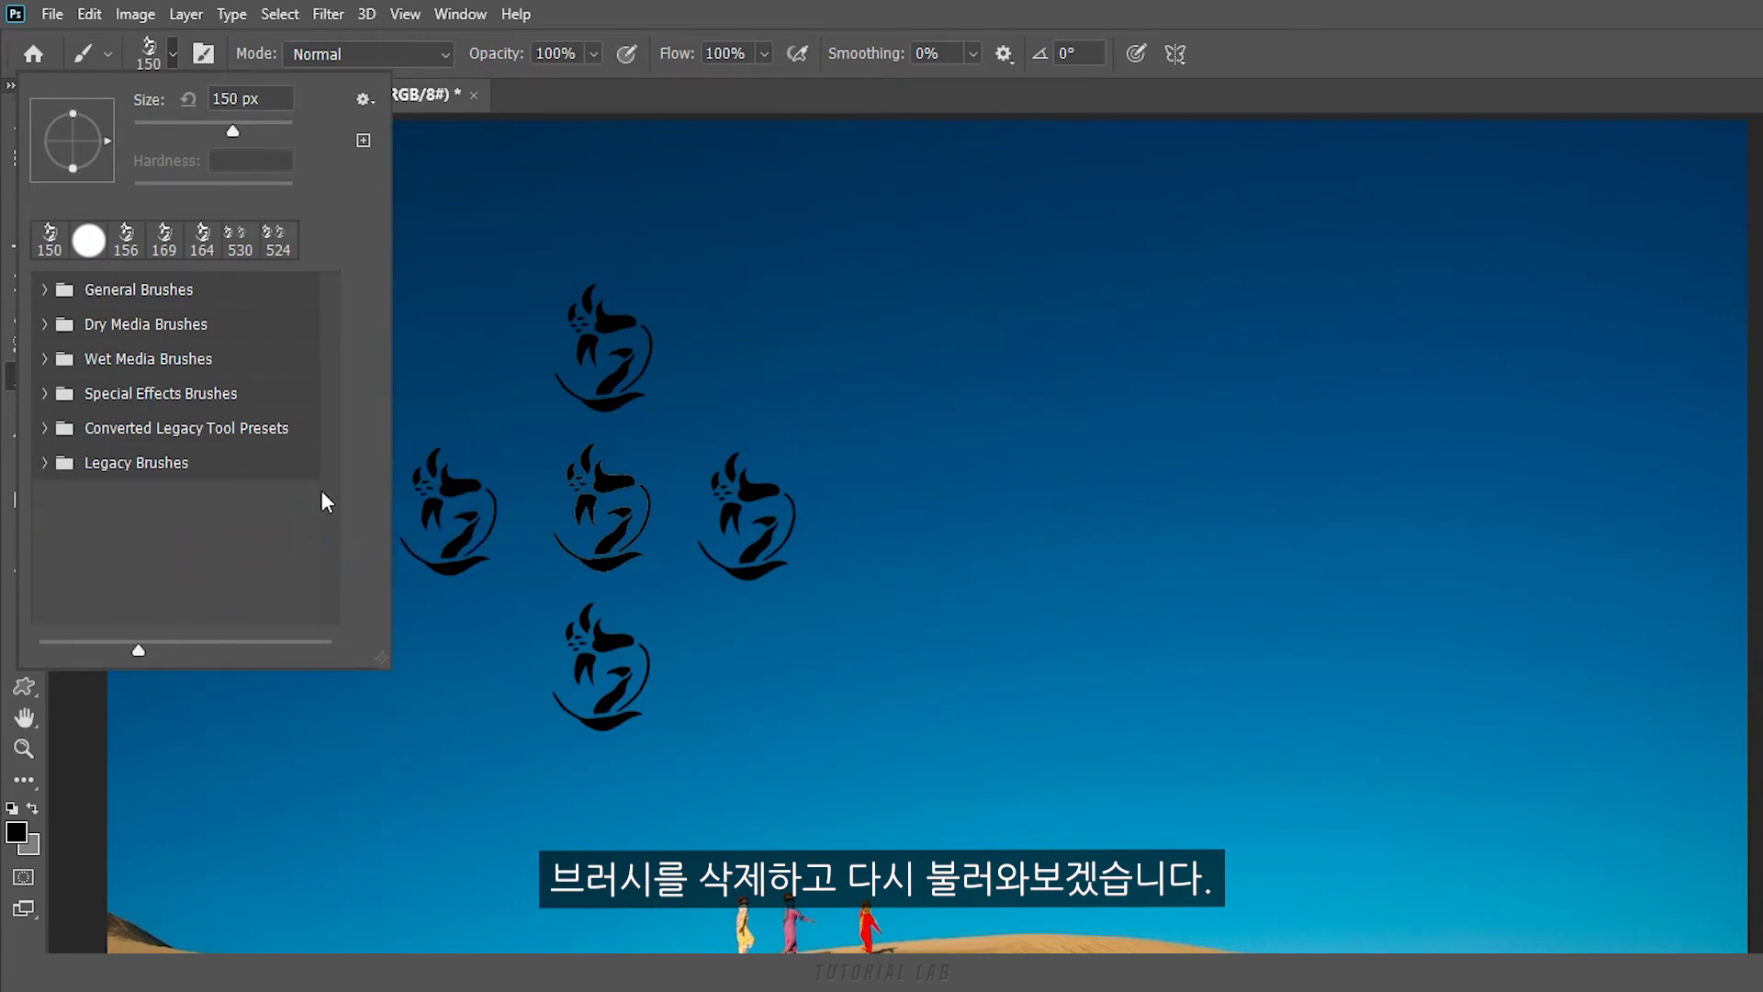
left_click(365, 99)
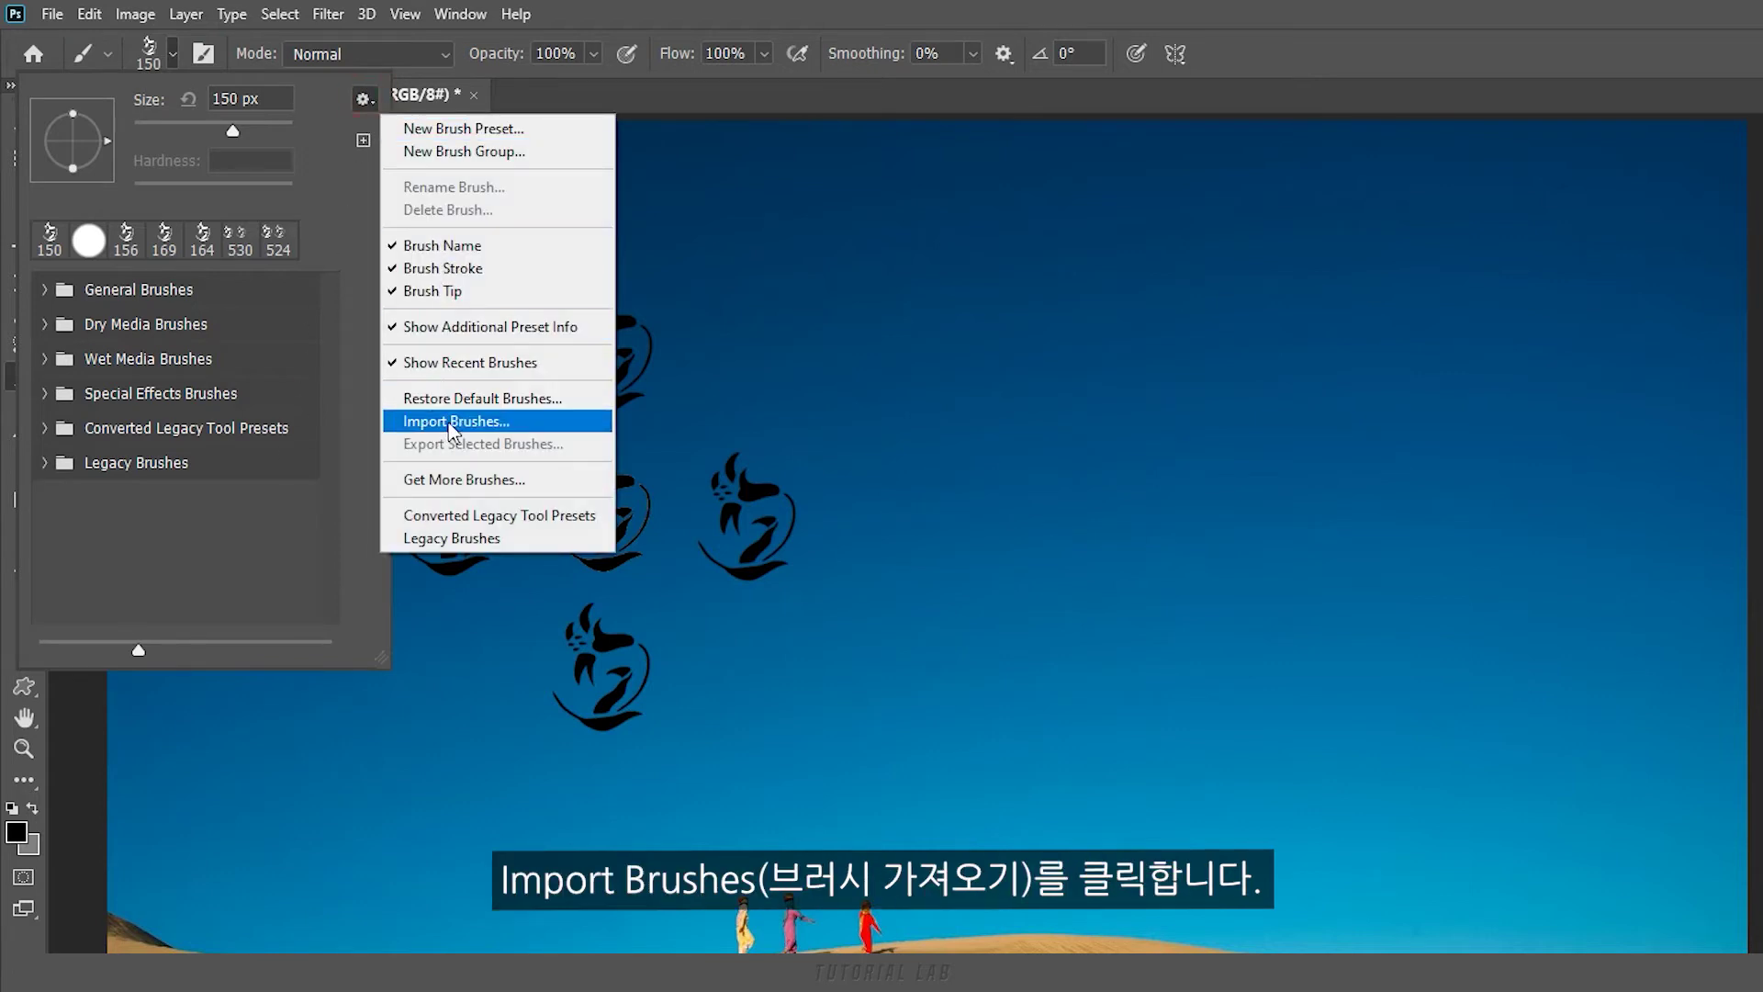
left_click(491, 421)
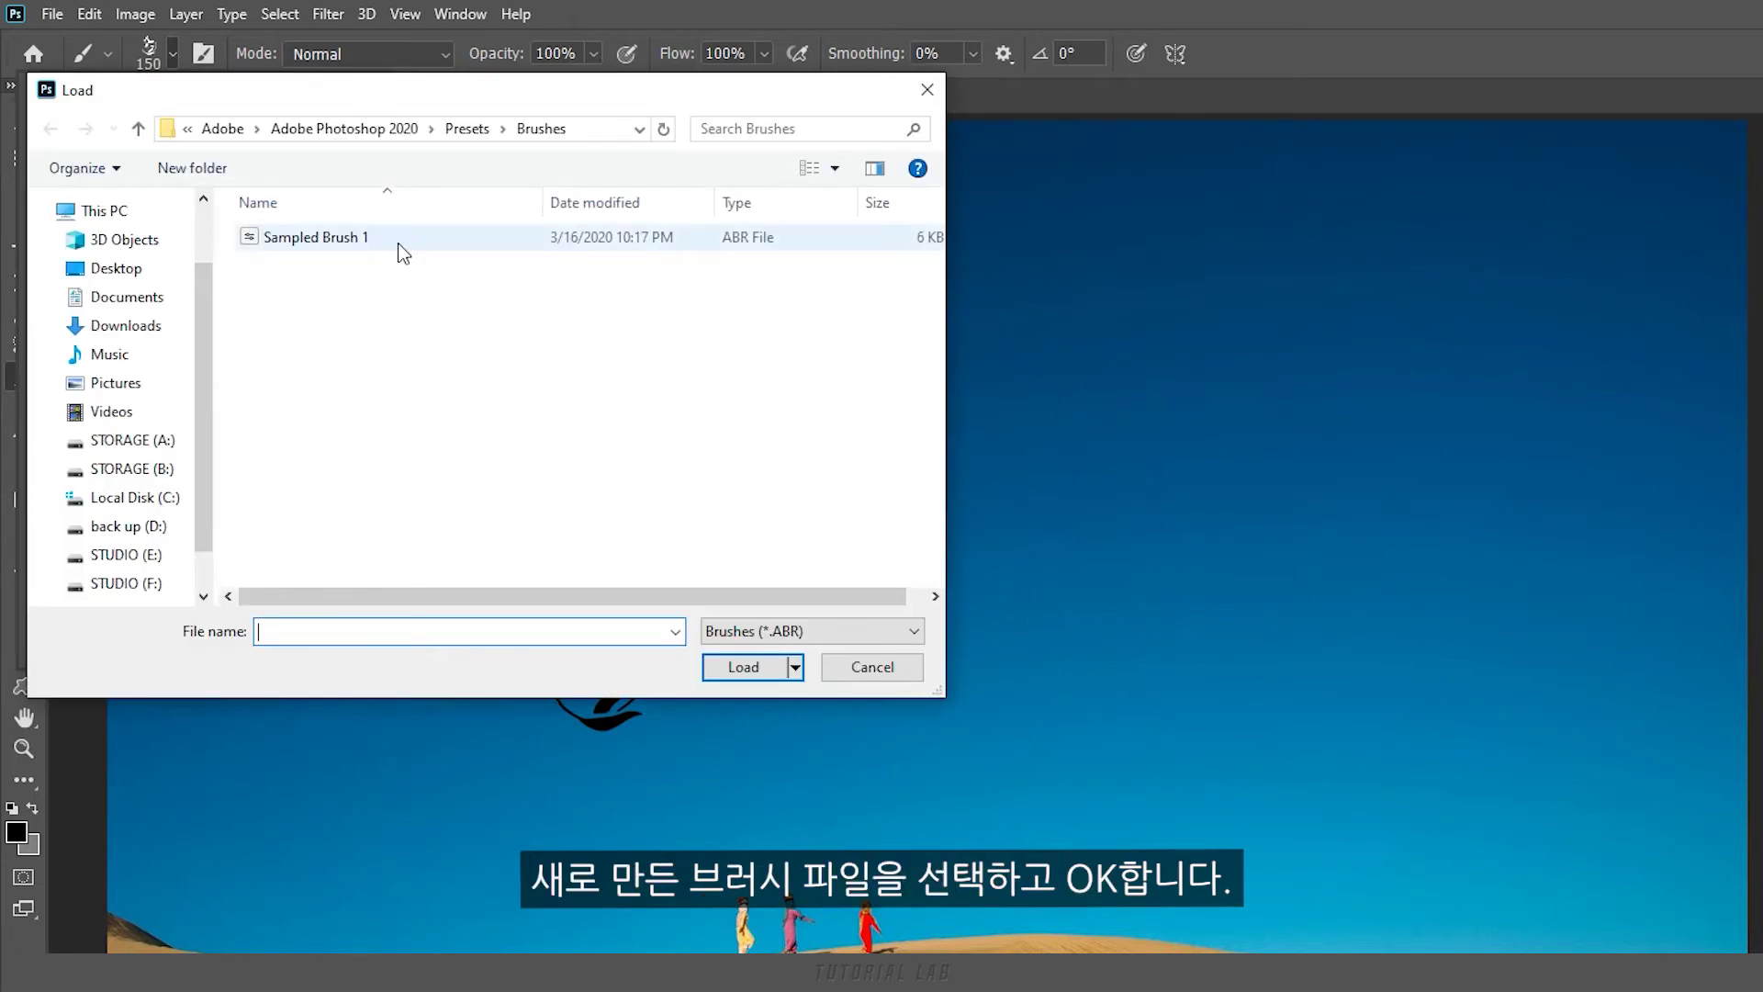
left_click(385, 240)
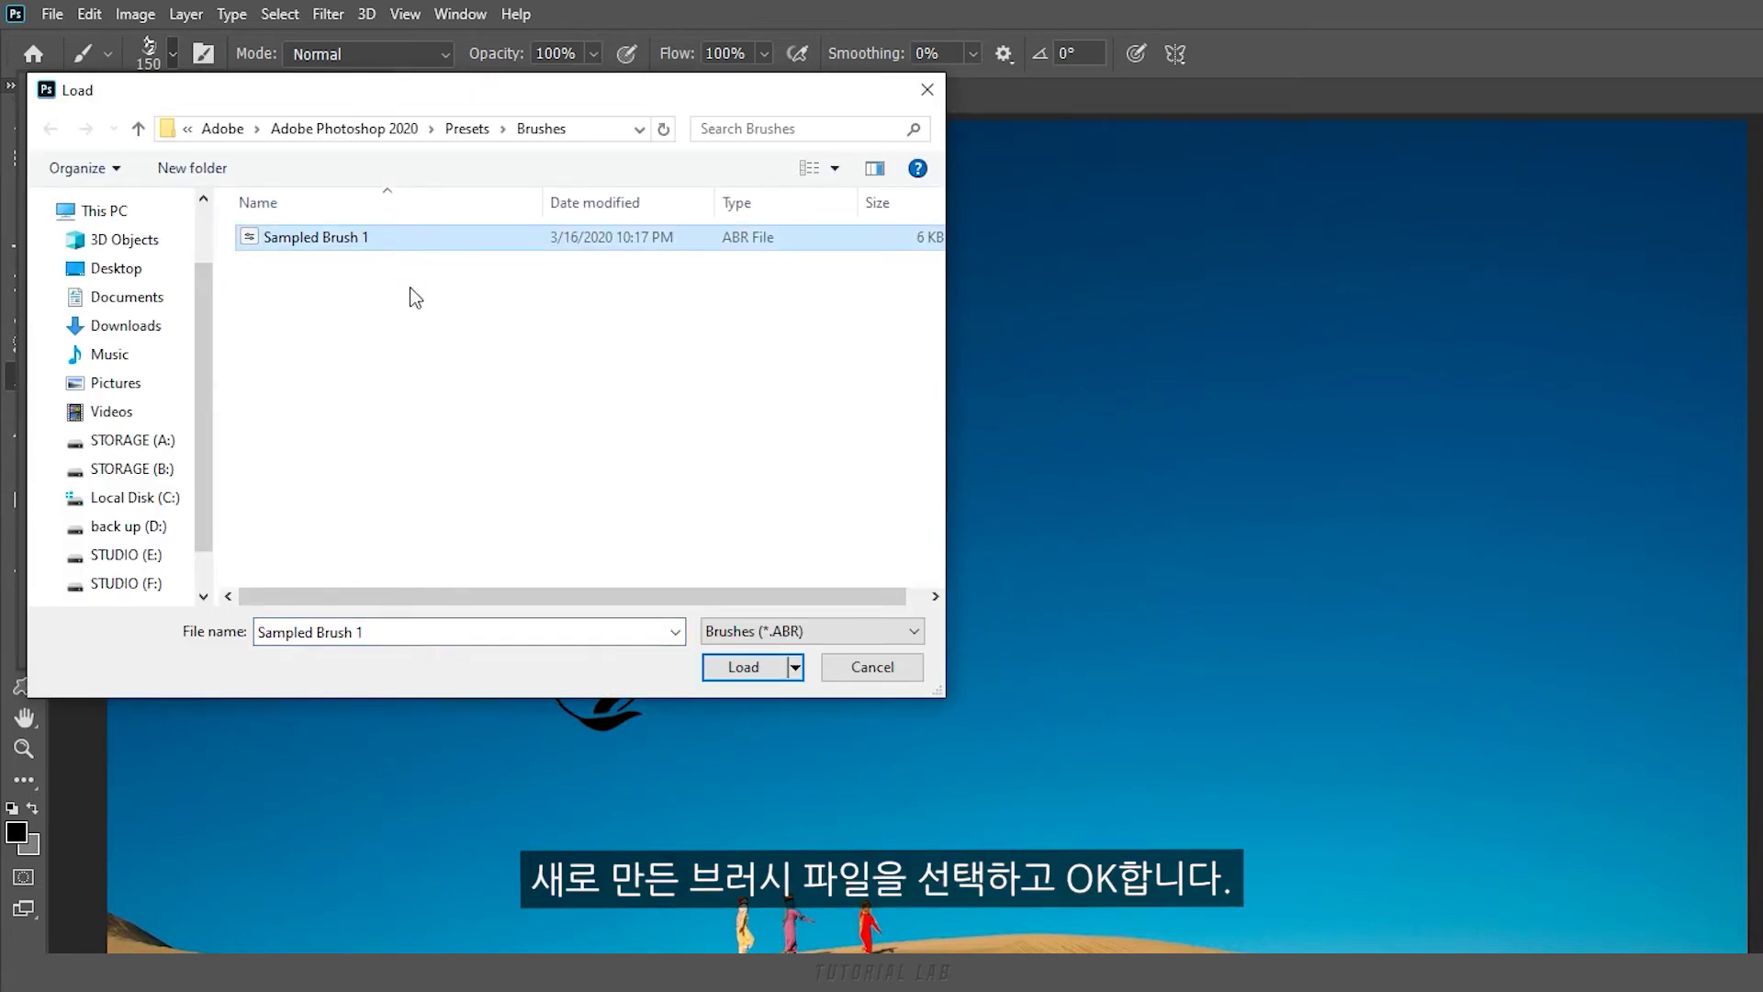
left_click(743, 667)
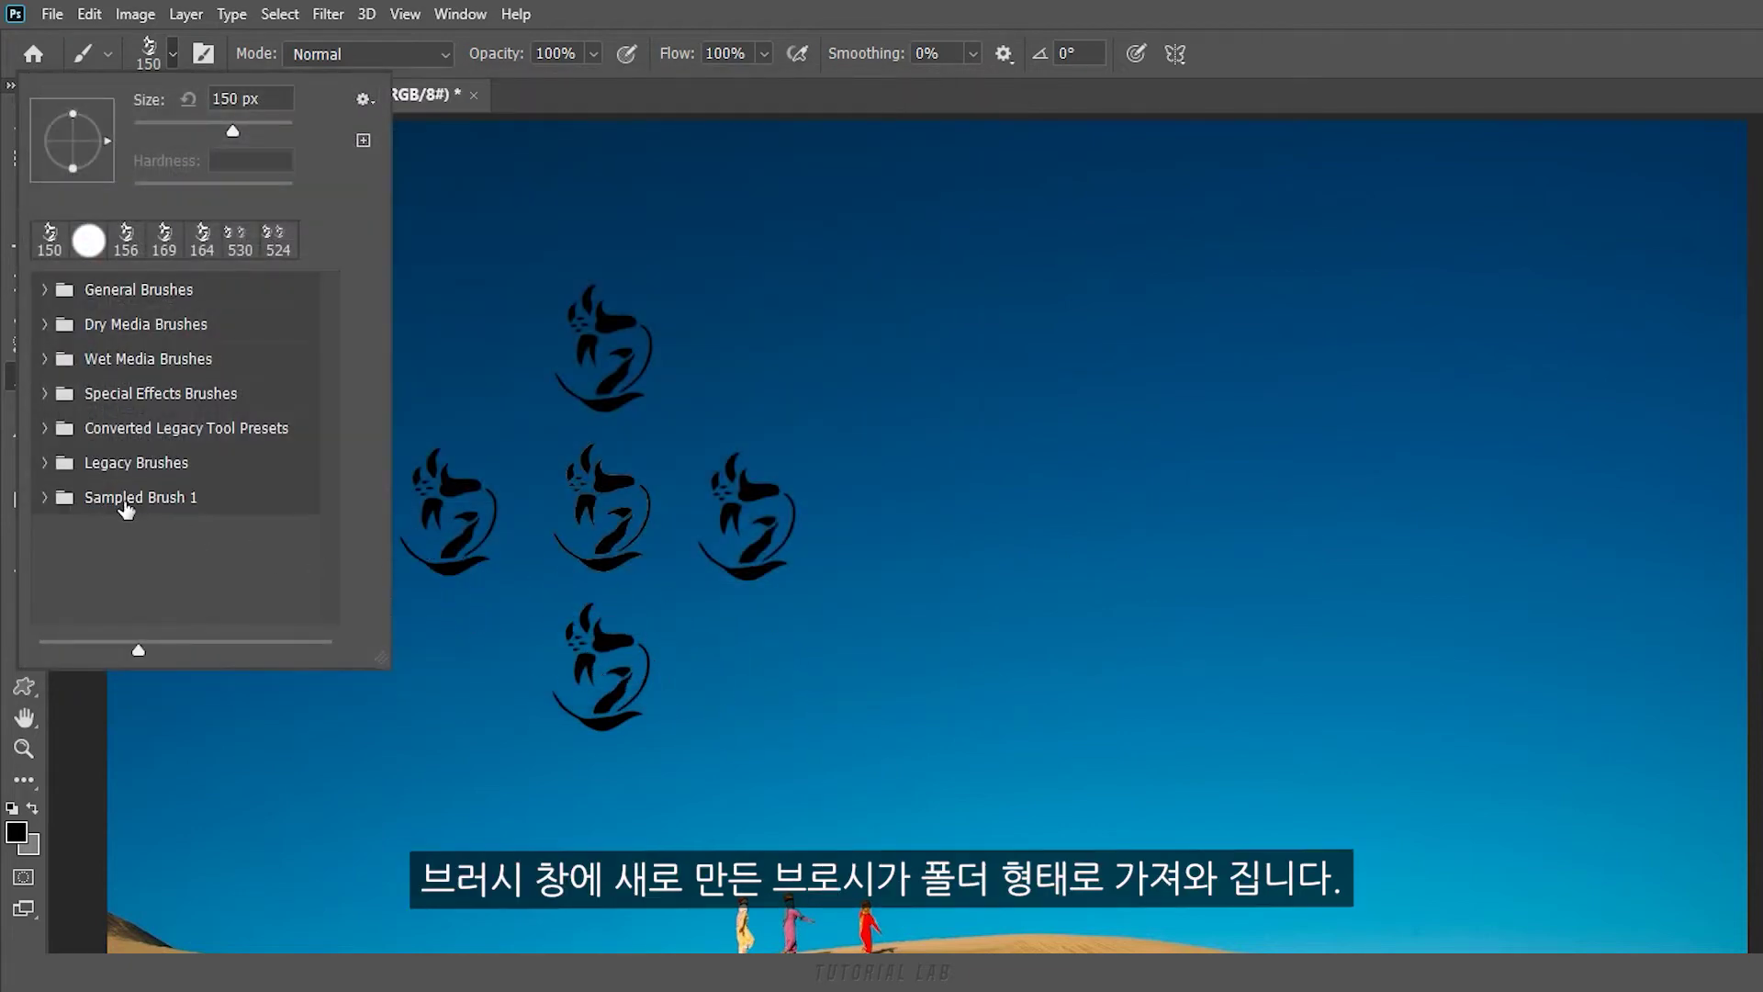
Step: Stamp three marks with an imported Sampled Brush 1 preset, then delete Layer 1
left_click(44, 496)
left_click(207, 551)
left_click(882, 519)
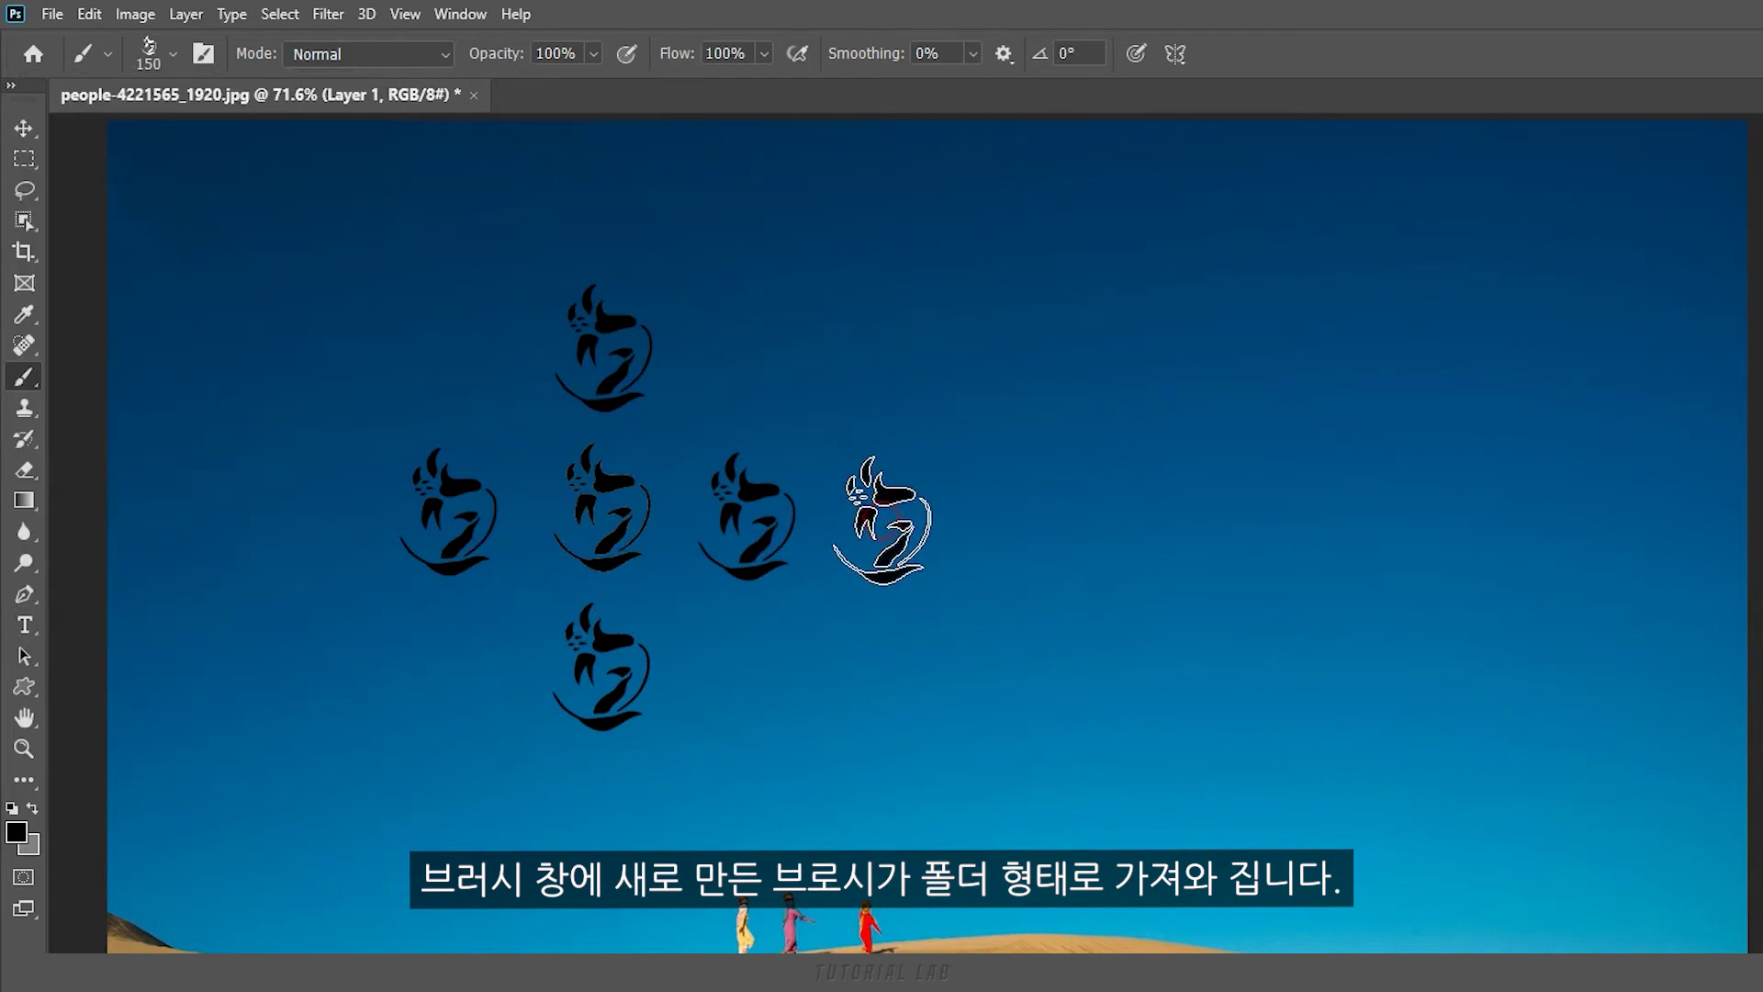
left_click(1009, 519)
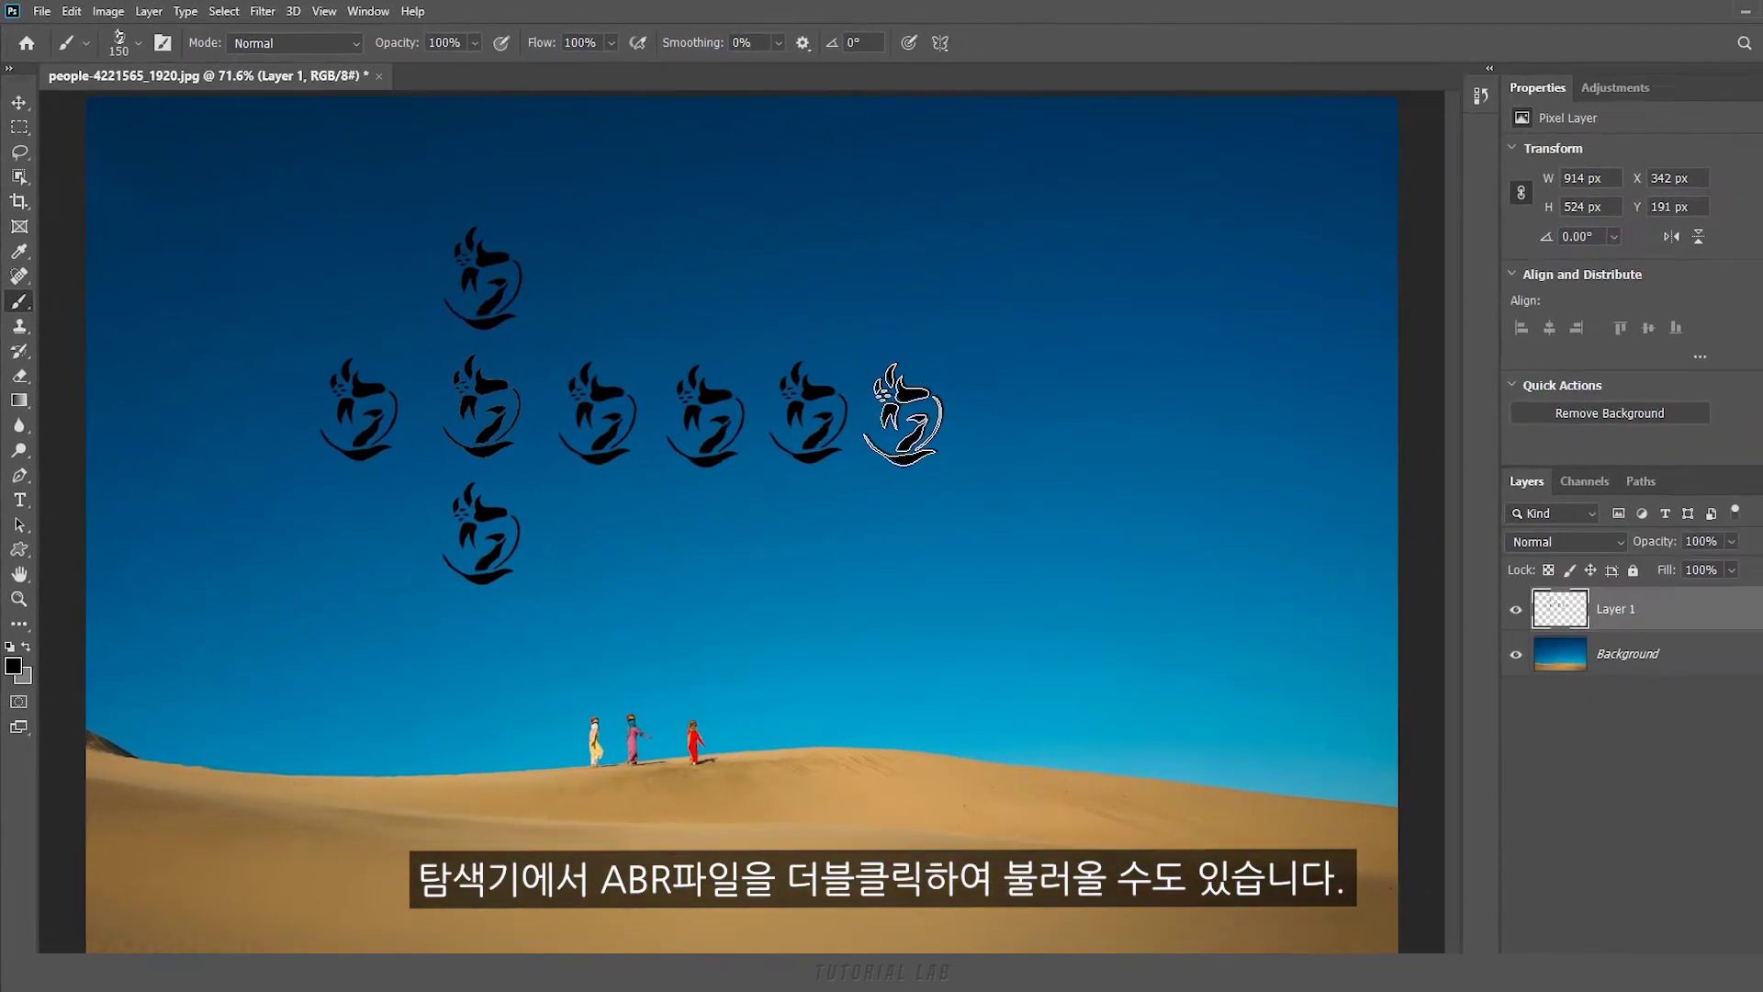
left_click(869, 395)
left_click_drag(1620, 591, 1731, 944)
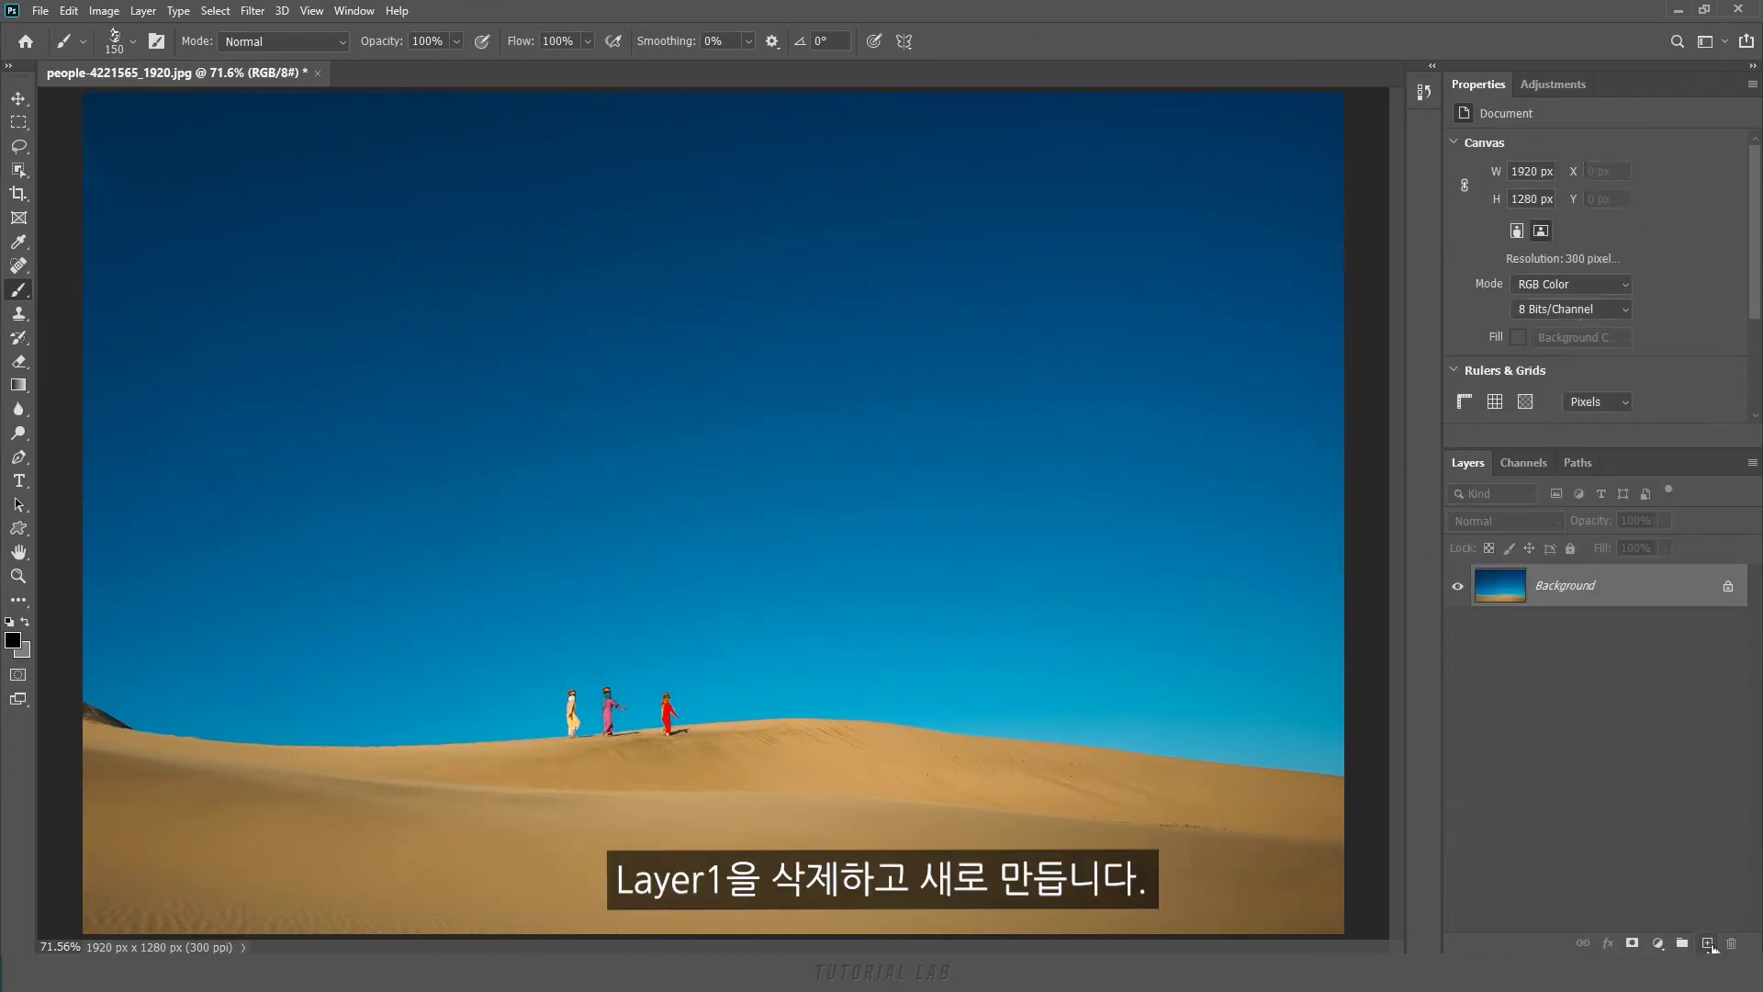
Step: Add an empty Layer 1, select the whole canvas, and toggle the Brush Settings panel
left_click(1708, 943)
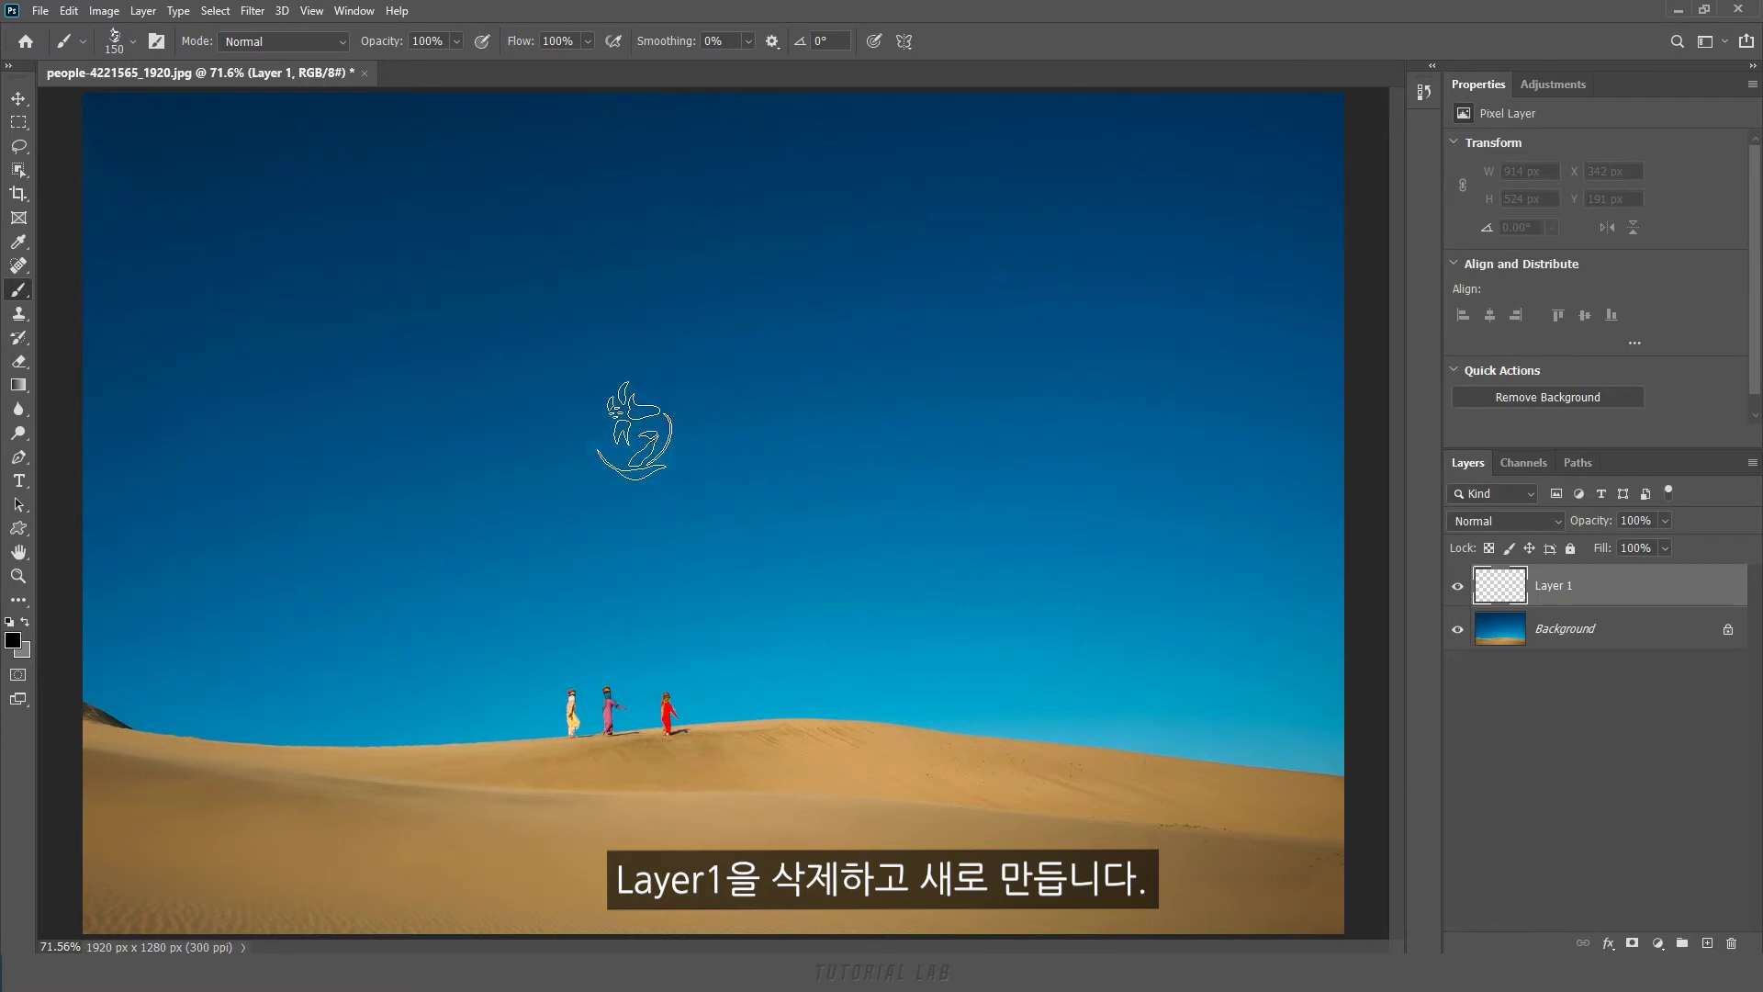
key("ctrl+a")
key("ctrl+a")
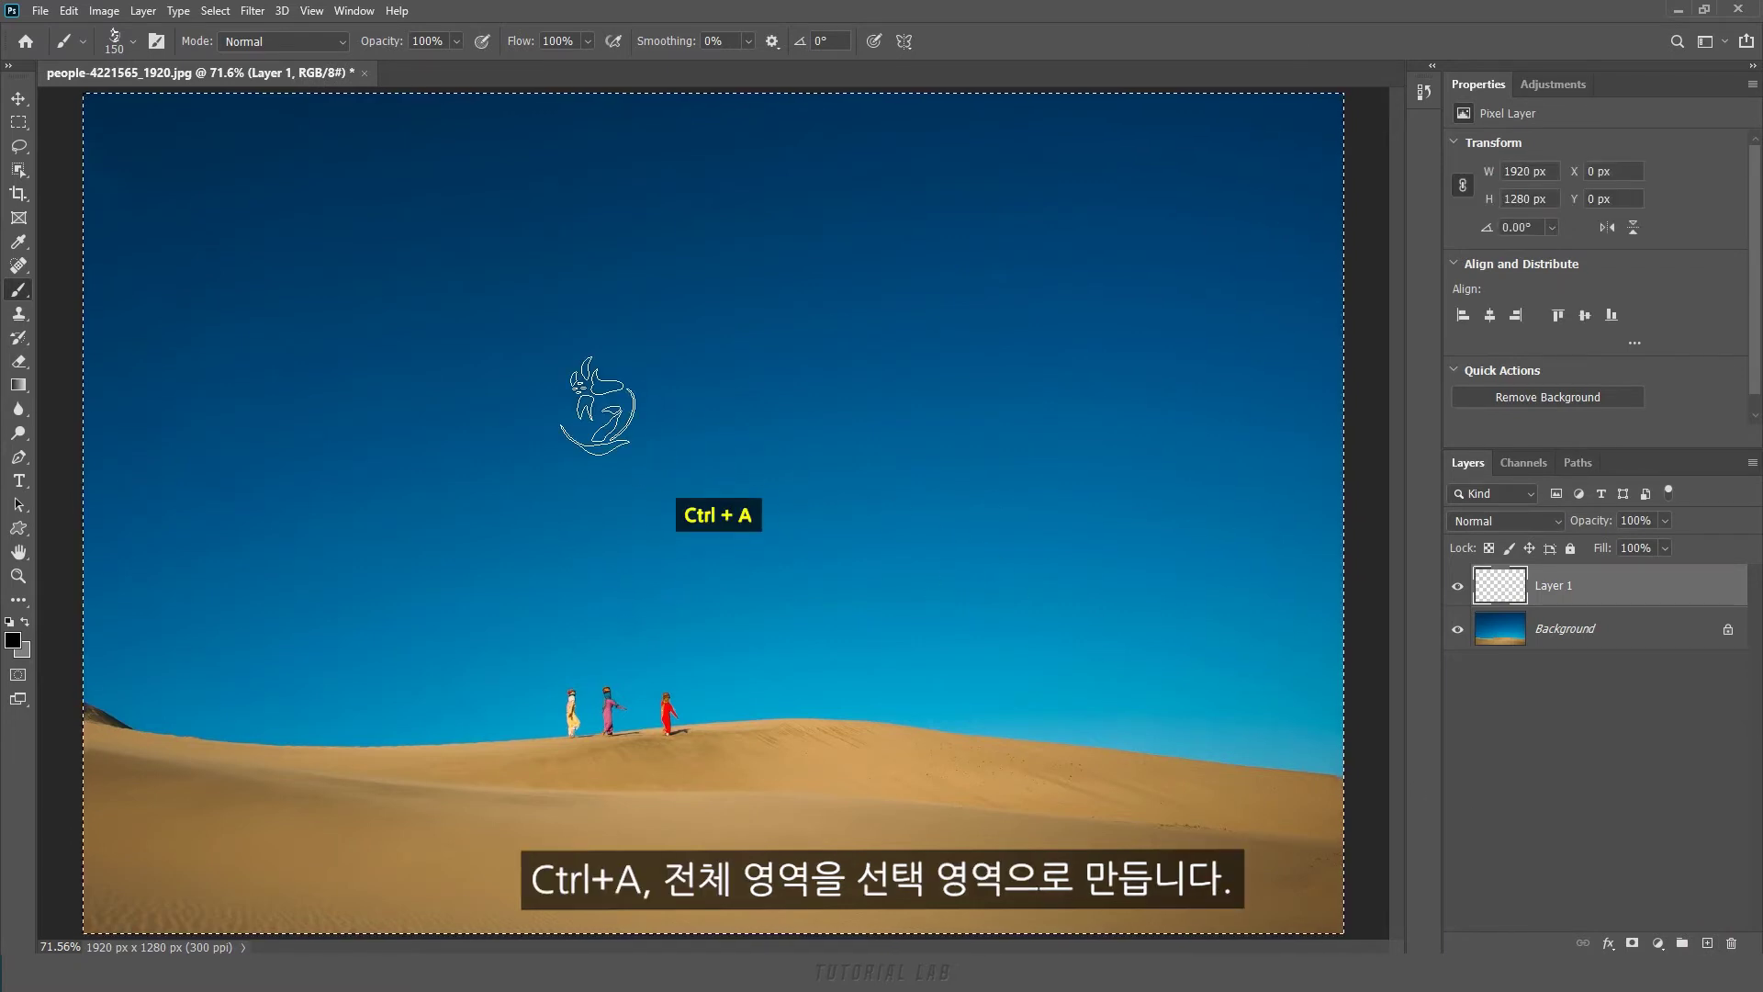
left_click(156, 42)
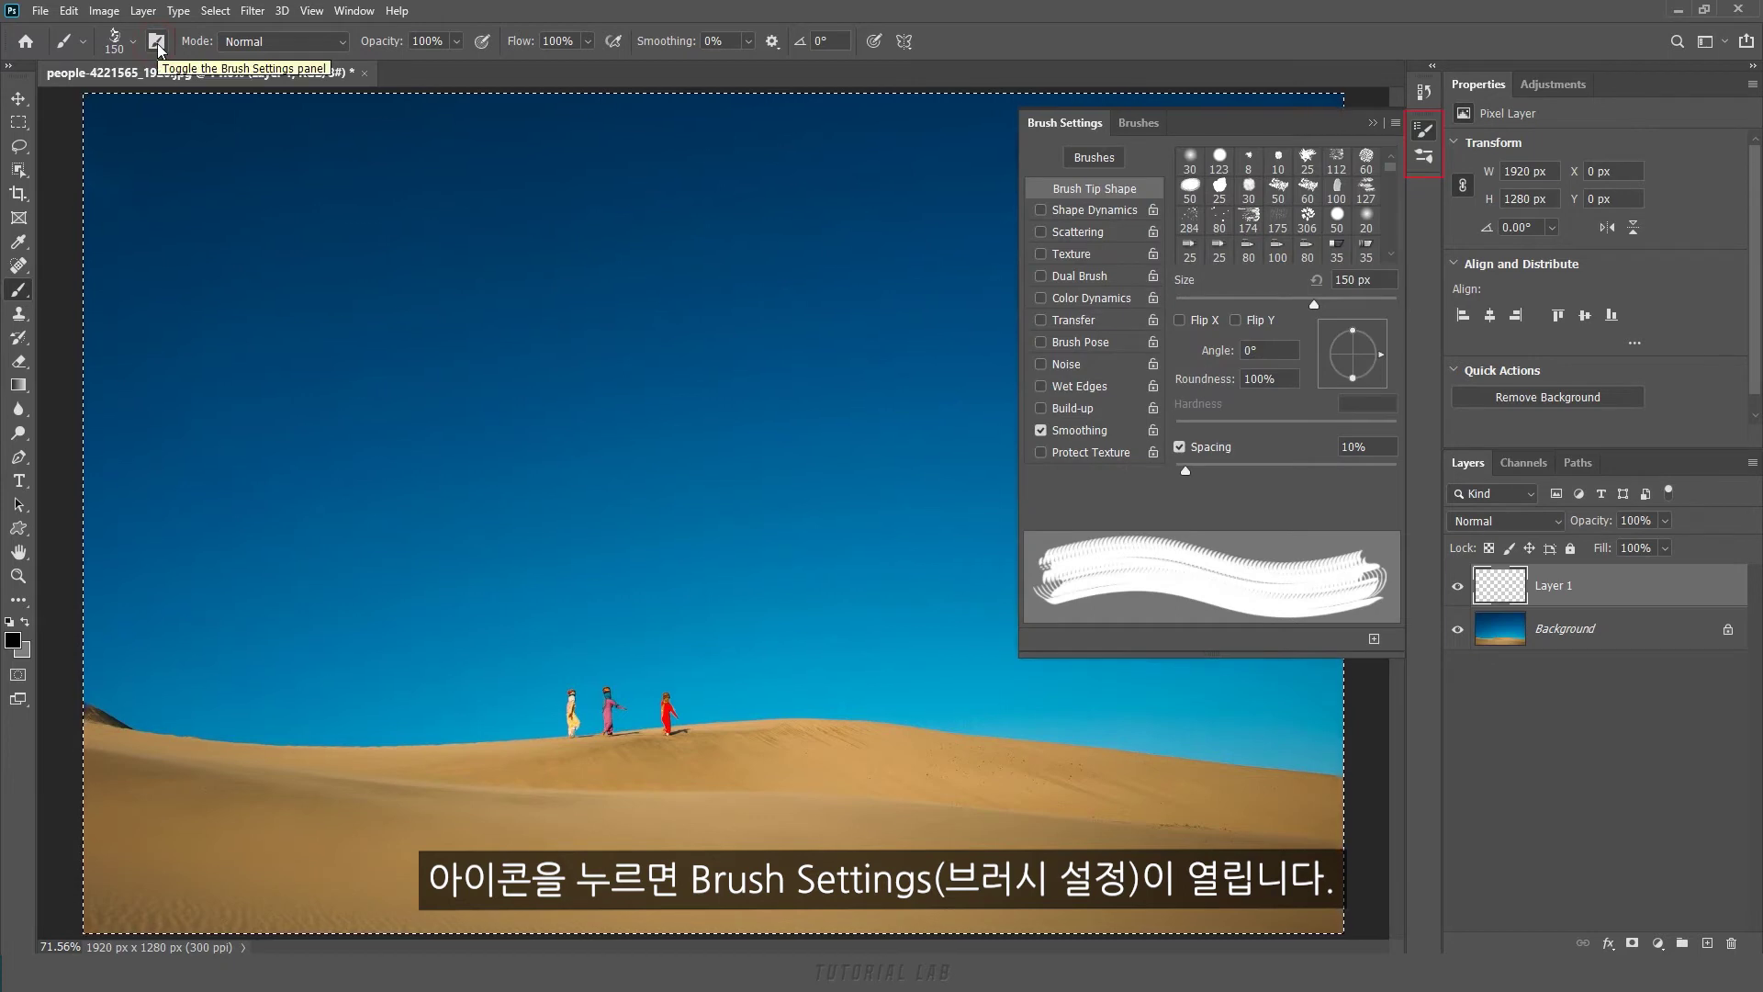
left_click(157, 42)
Step: Reopen Brush Settings via Window > Brush Settings, close it, and make white the foreground colour
left_click(355, 11)
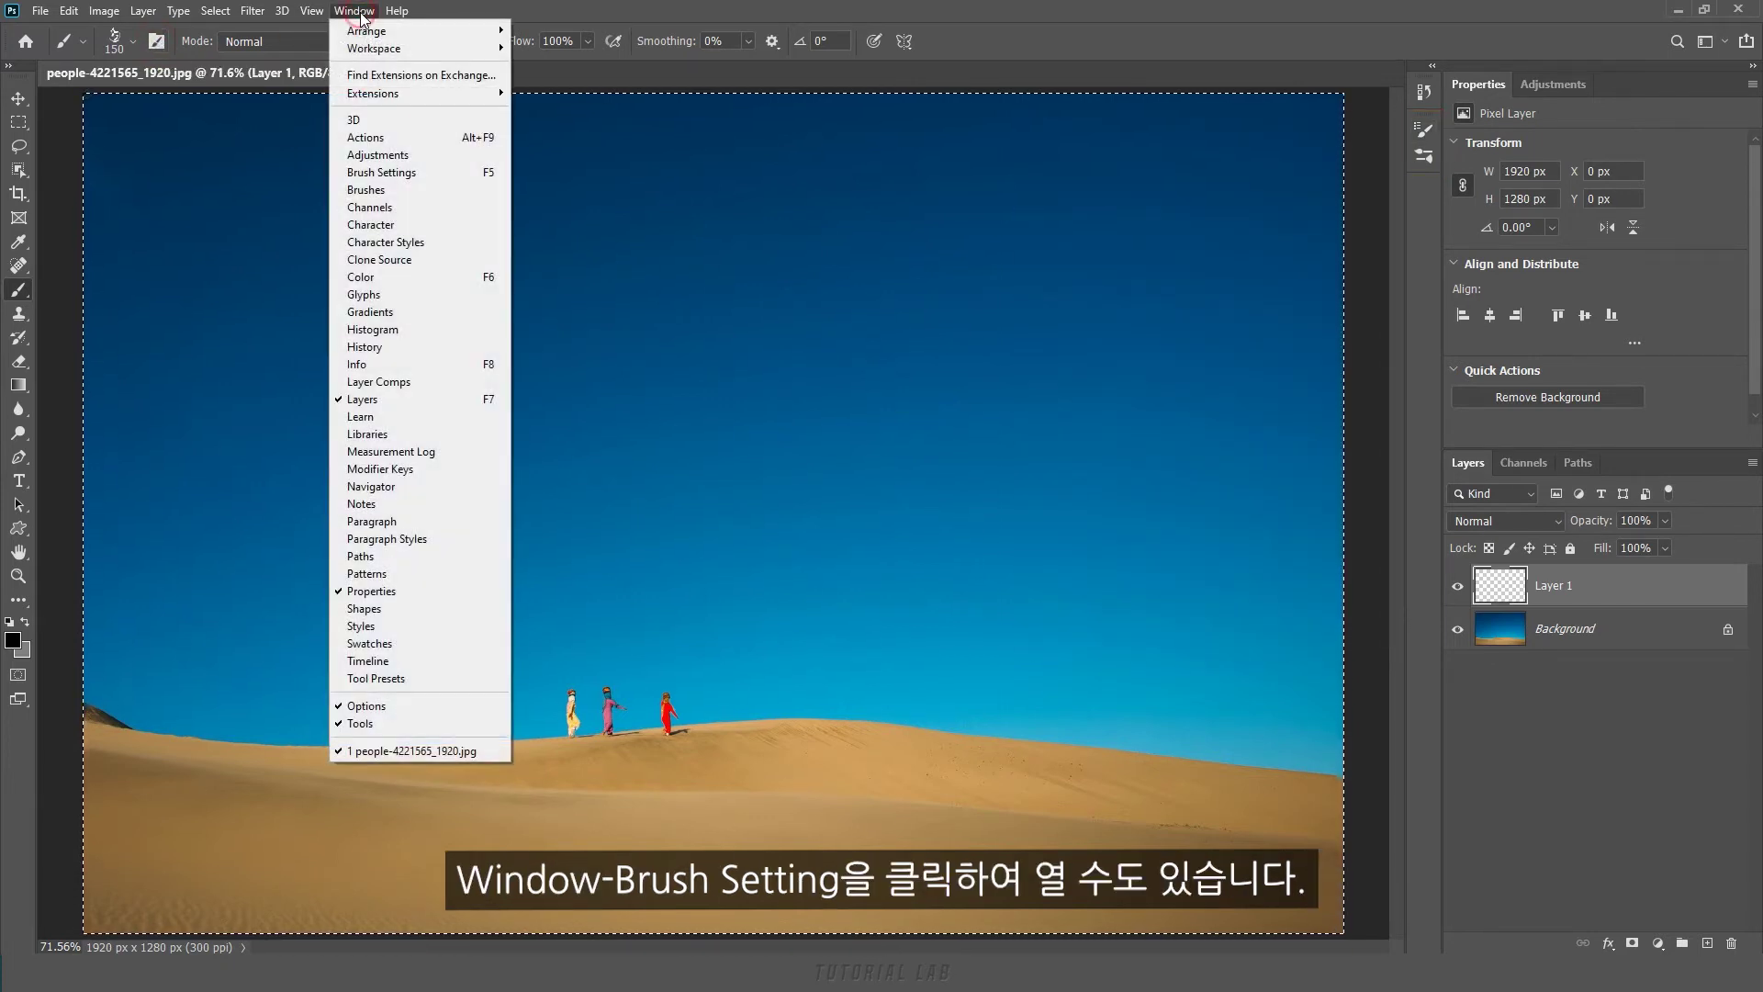
left_click(421, 174)
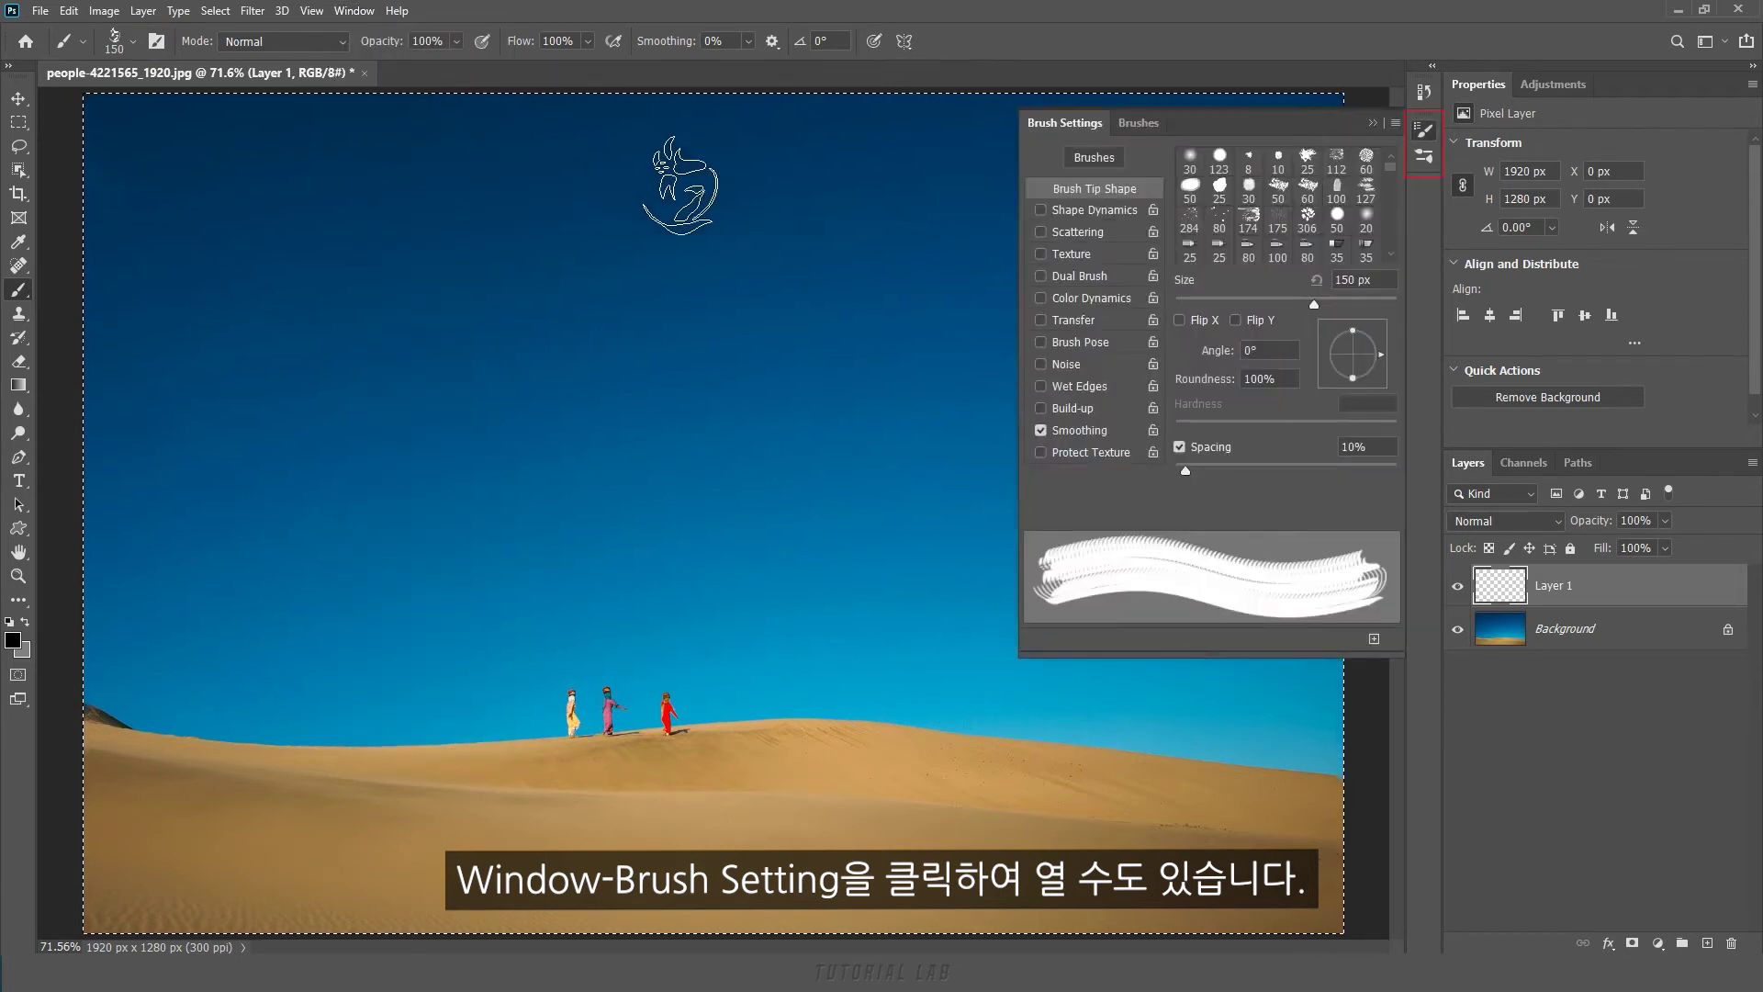
left_click(1422, 134)
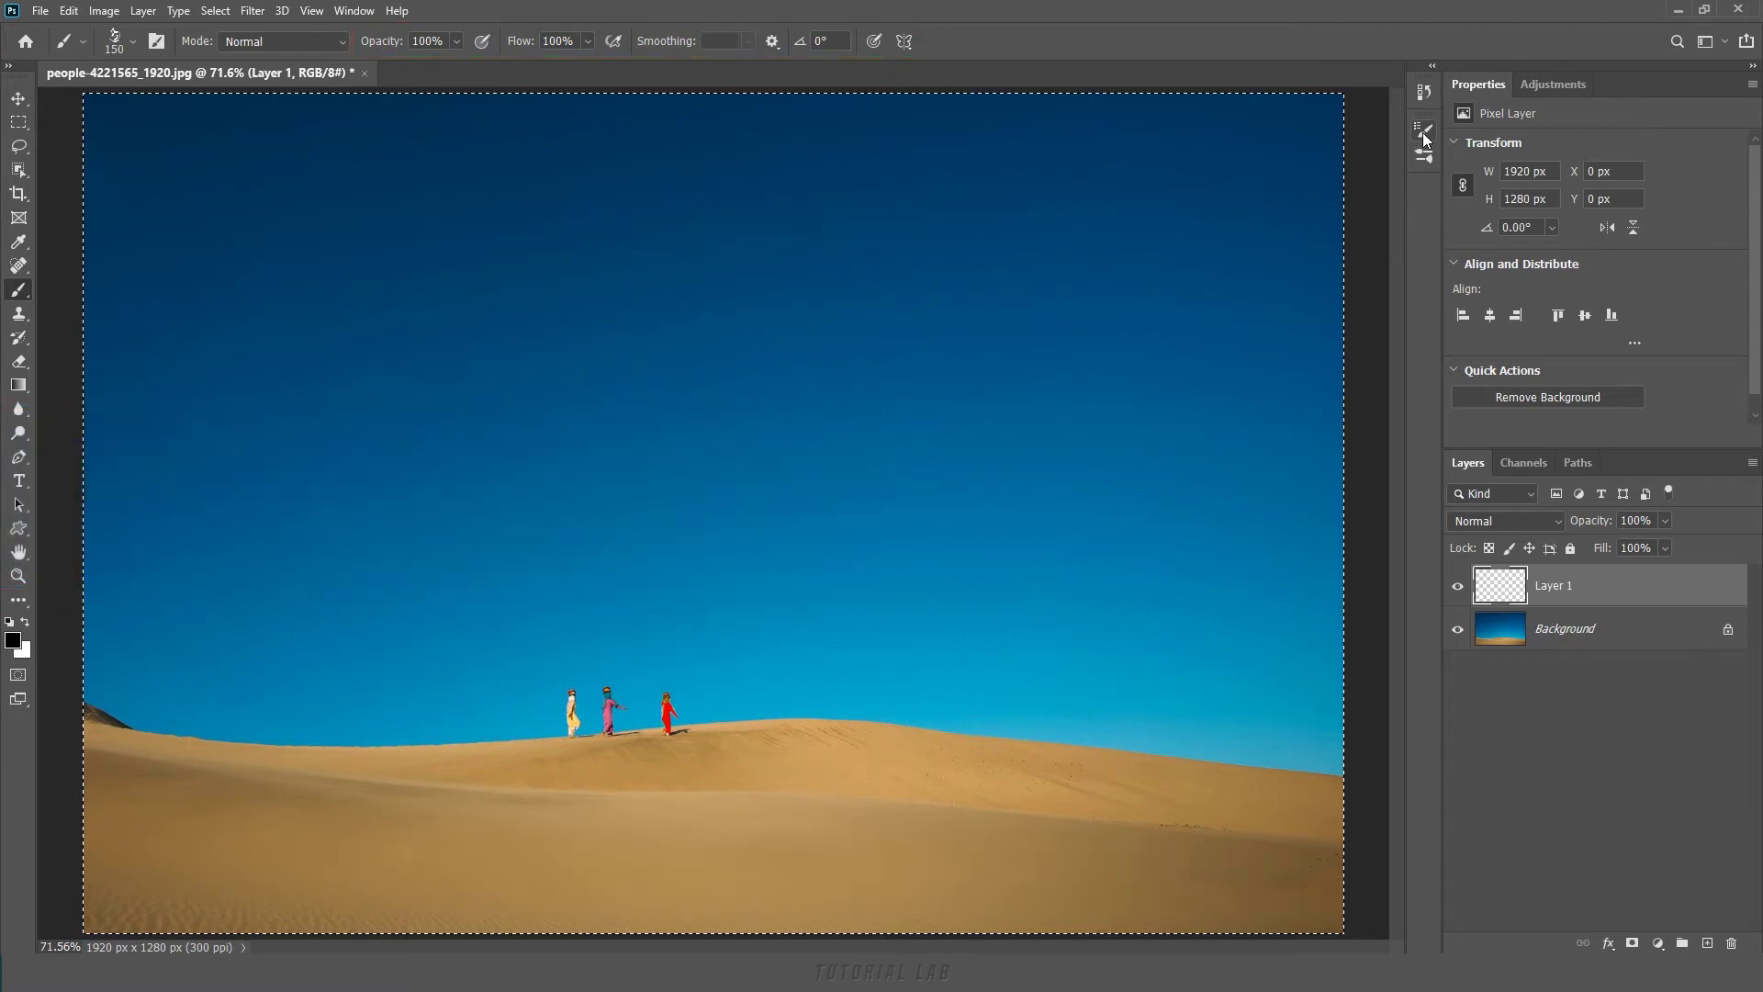
left_click(25, 624)
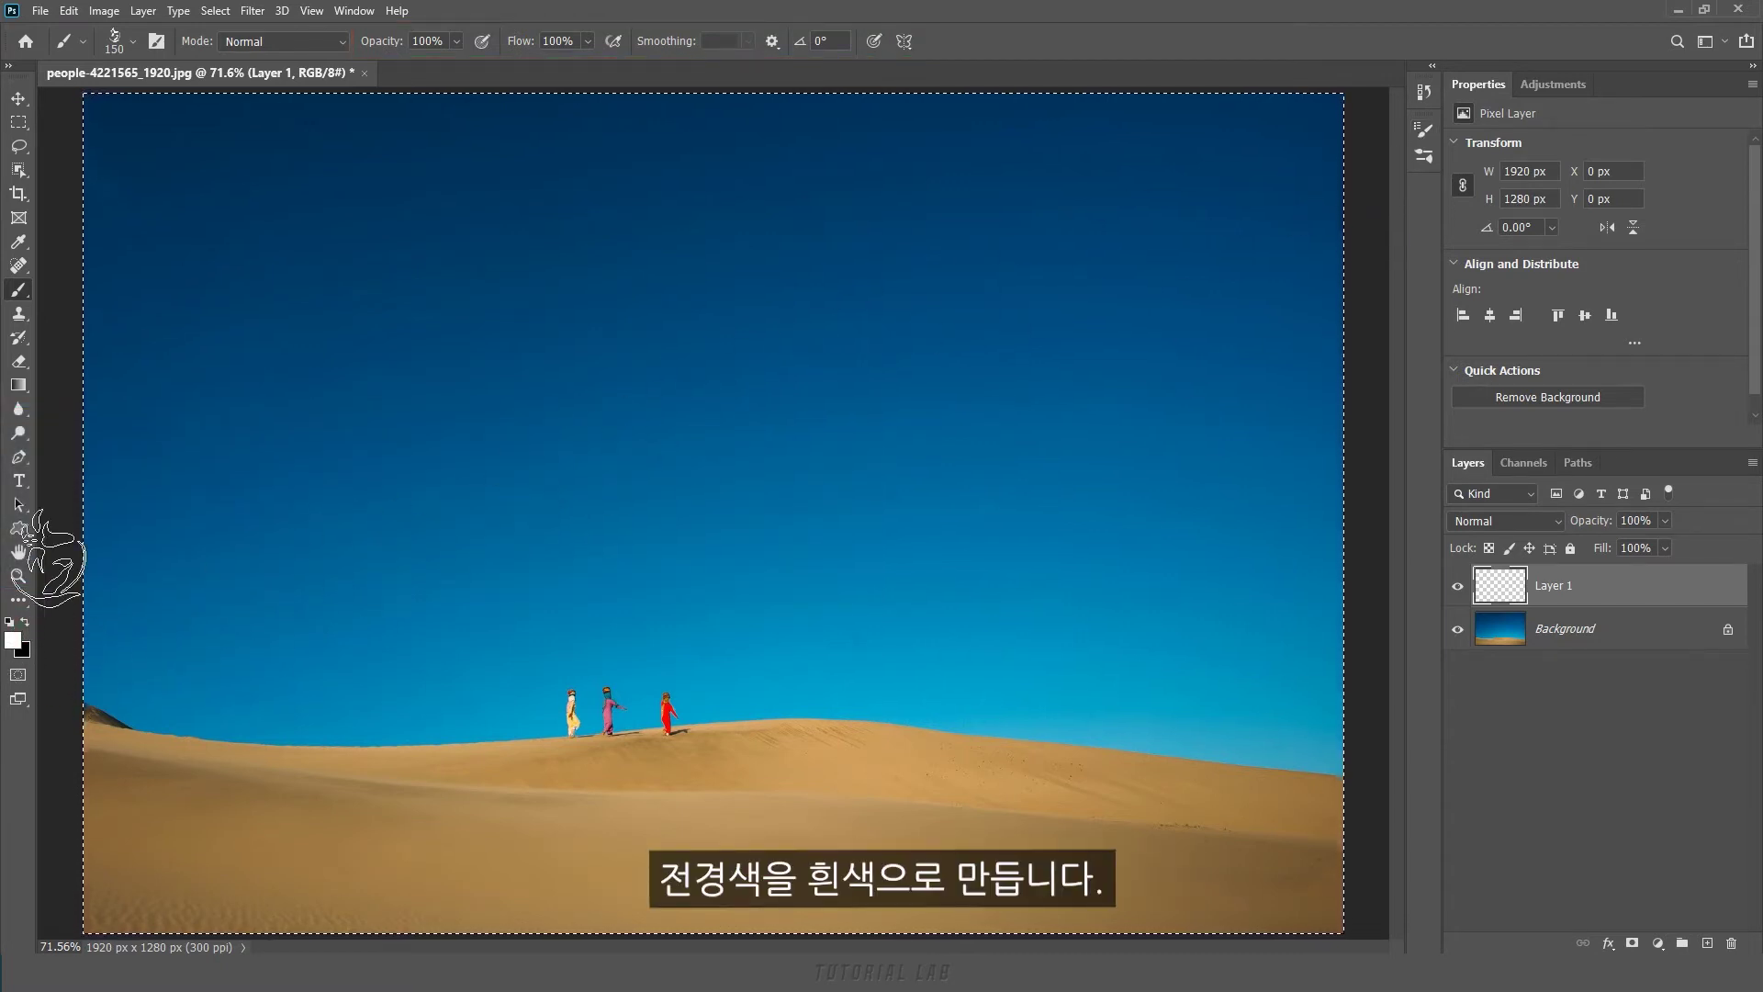
Step: Choose General Brushes > Hard Round and shrink the brush to 125 px
left_click(134, 44)
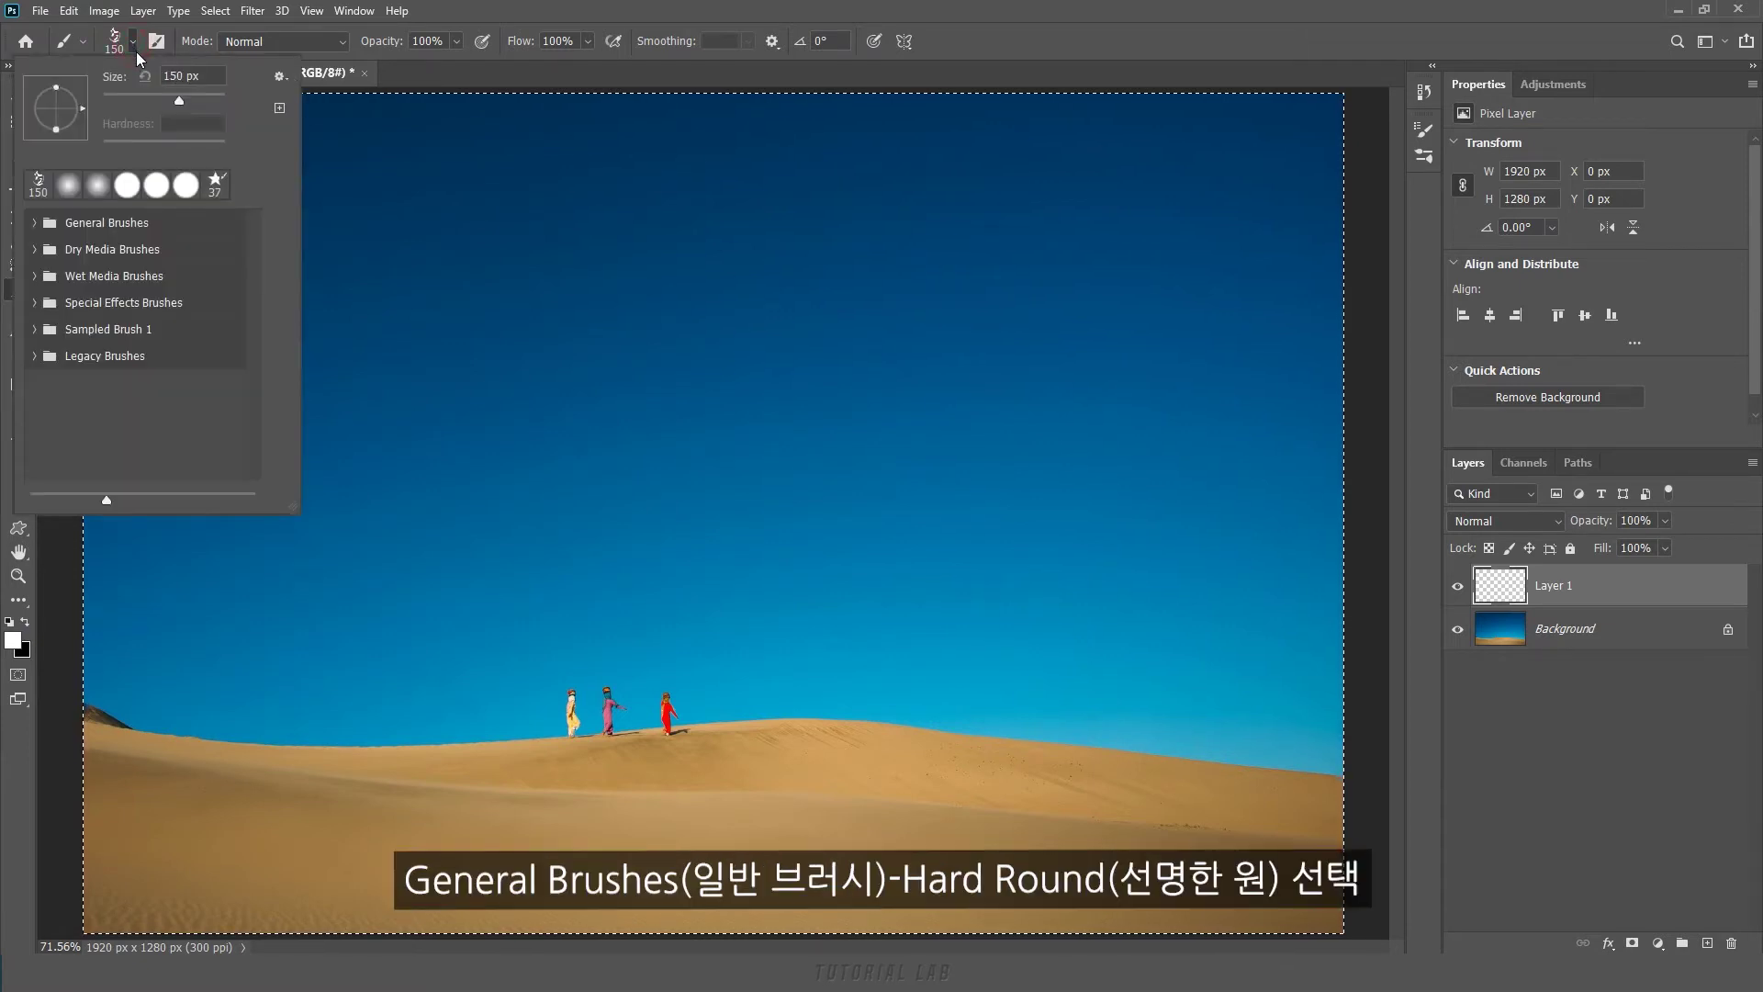
left_click(34, 224)
left_click(96, 303)
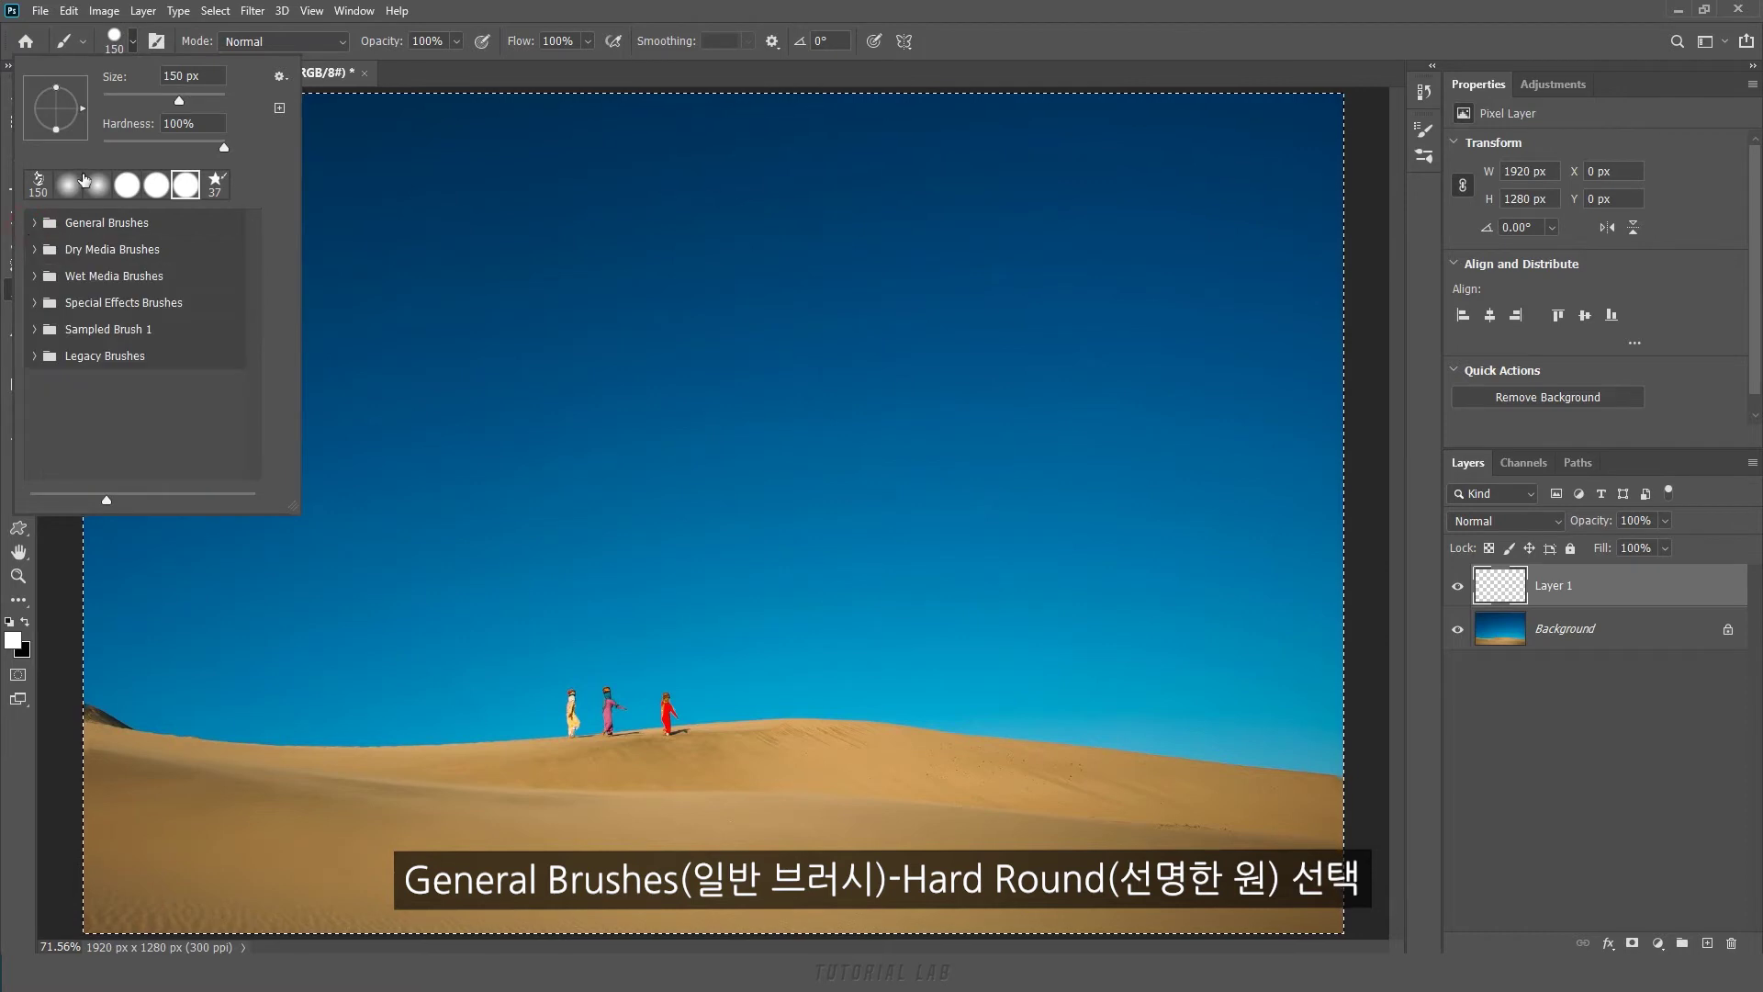
left_click(133, 44)
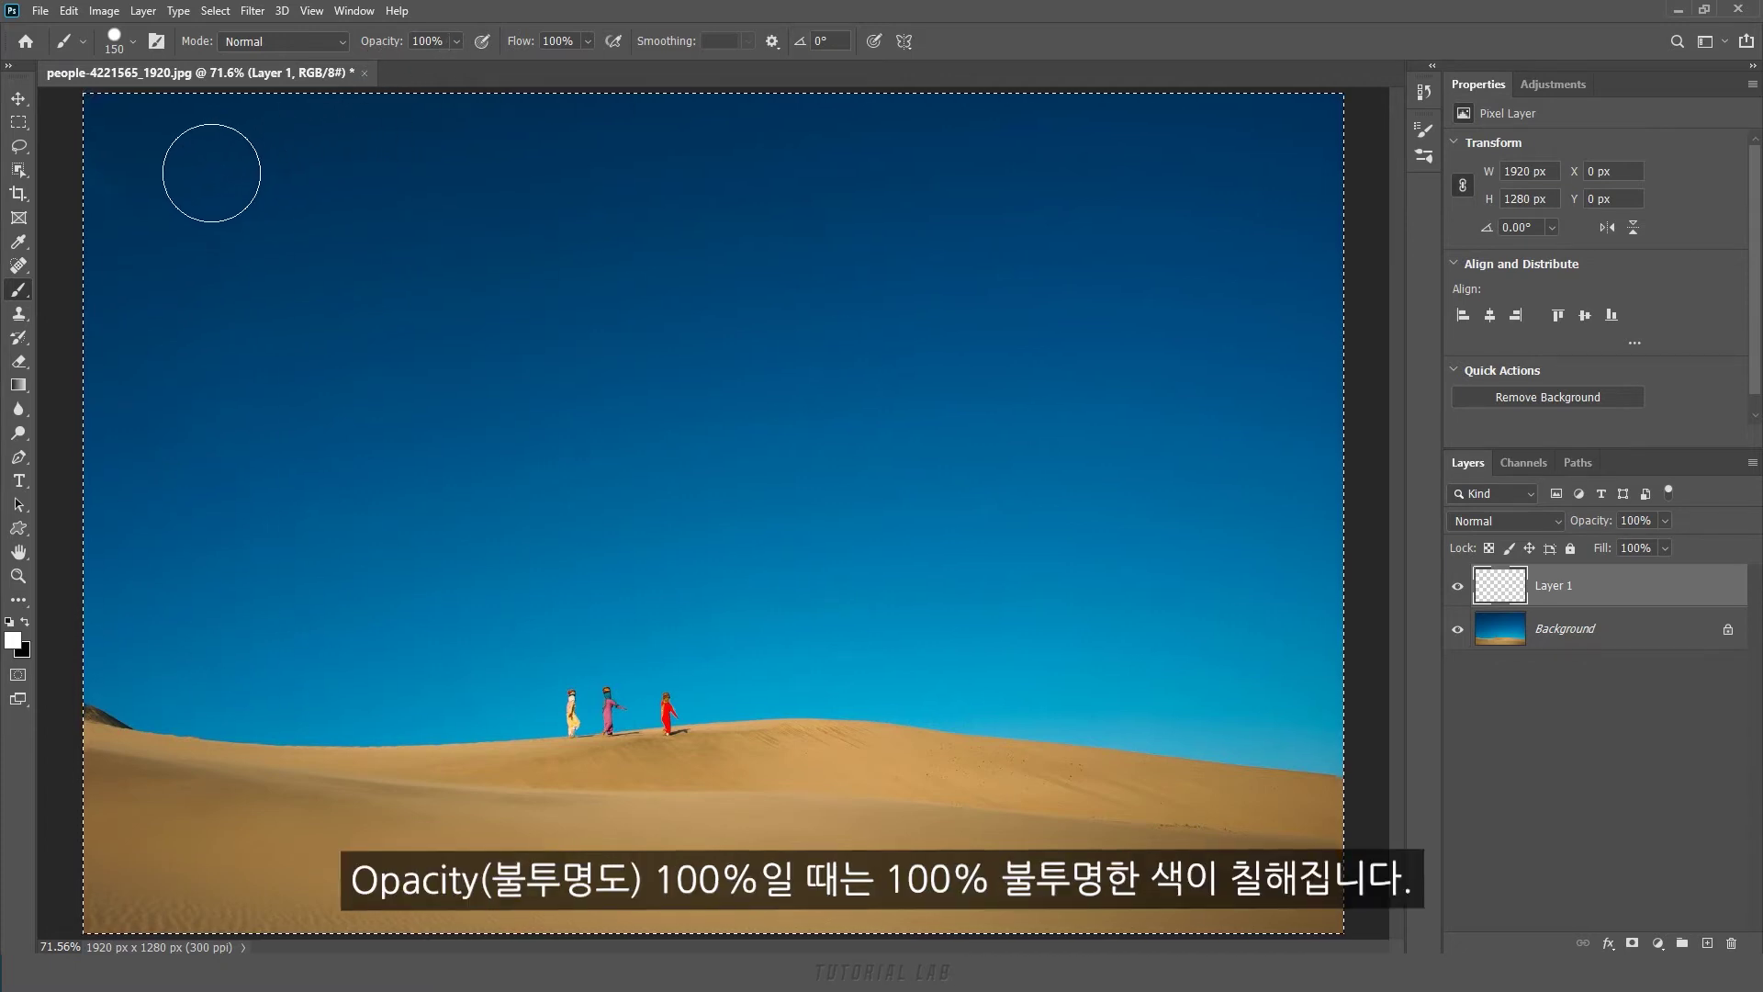
key("bracketleft")
Step: Paint a solid white stroke, then lower opacity to 52% and paint two semi-transparent strokes
left_click_drag(210, 160, 491, 136)
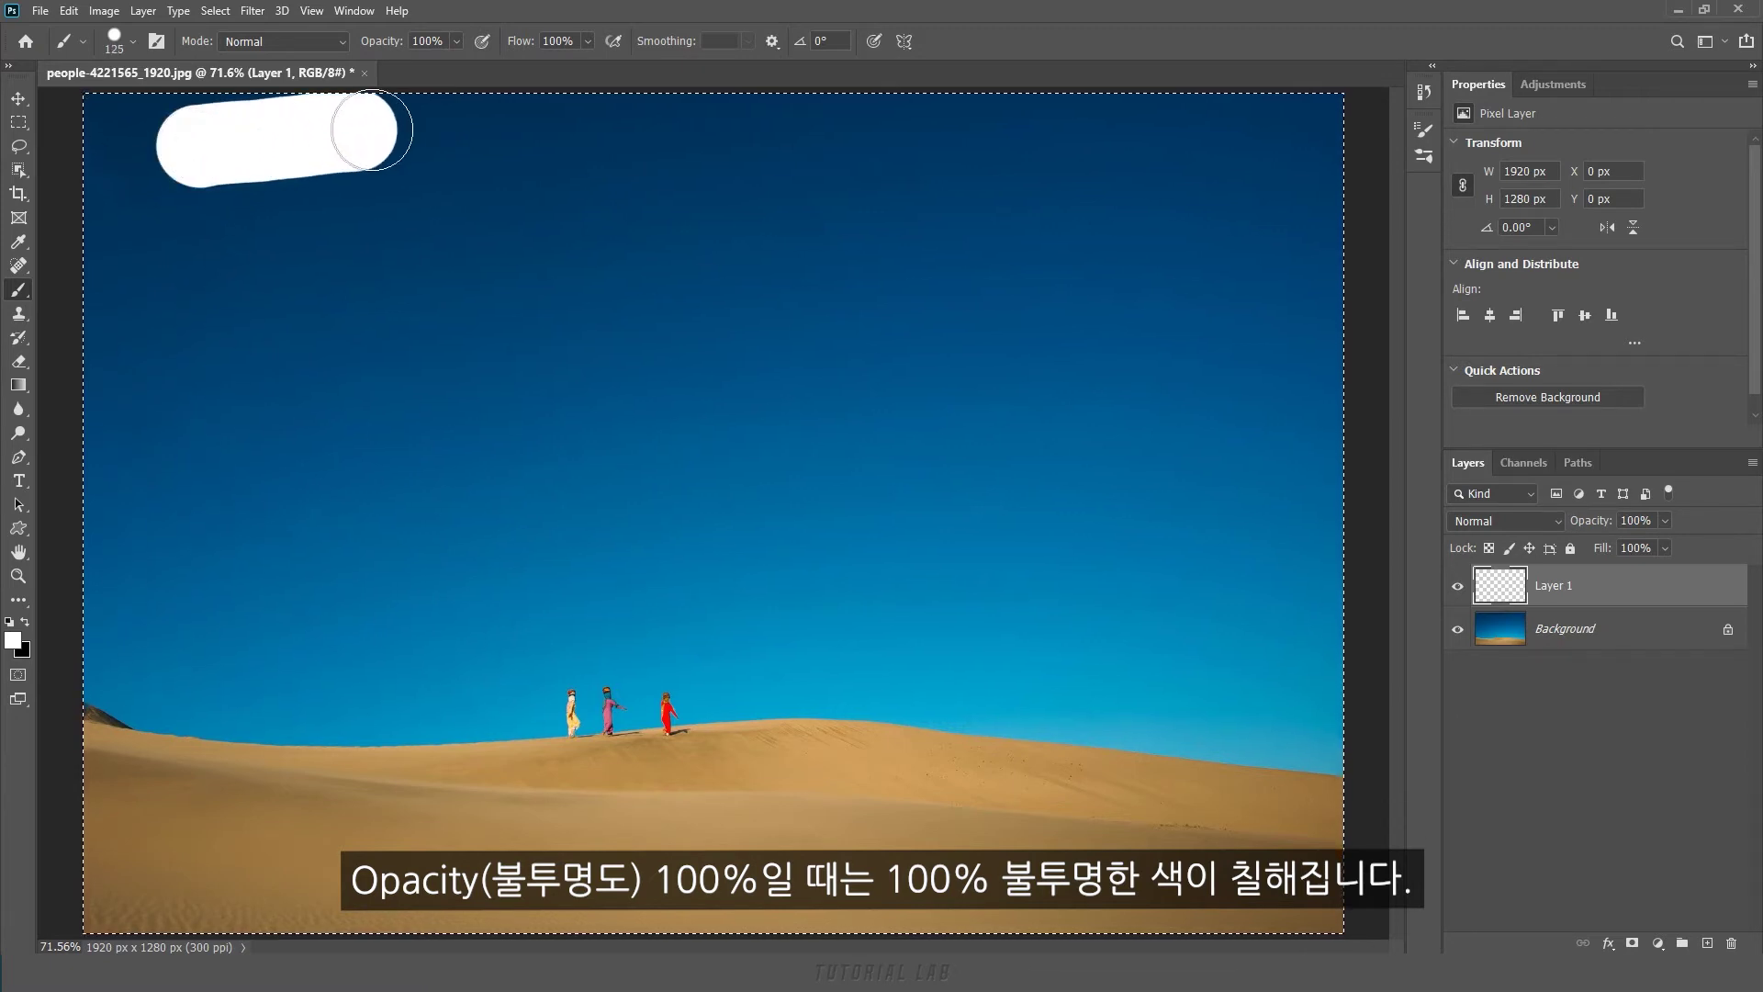
left_click(456, 41)
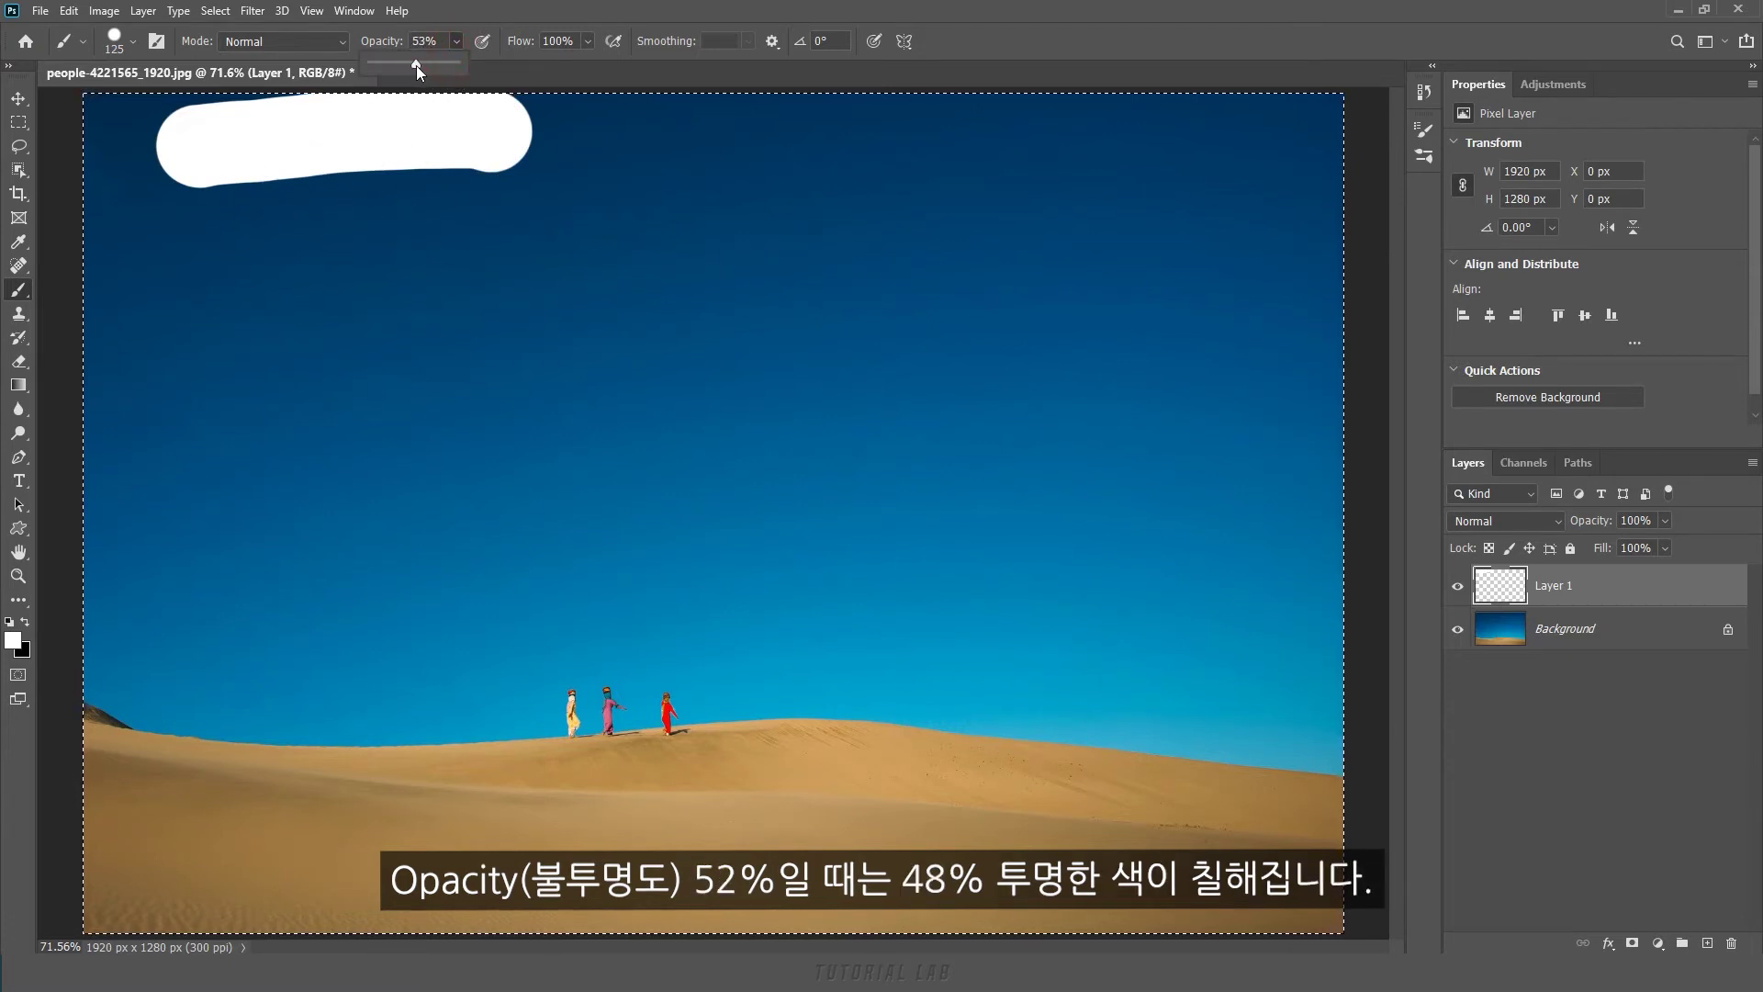
left_click_drag(413, 64, 415, 64)
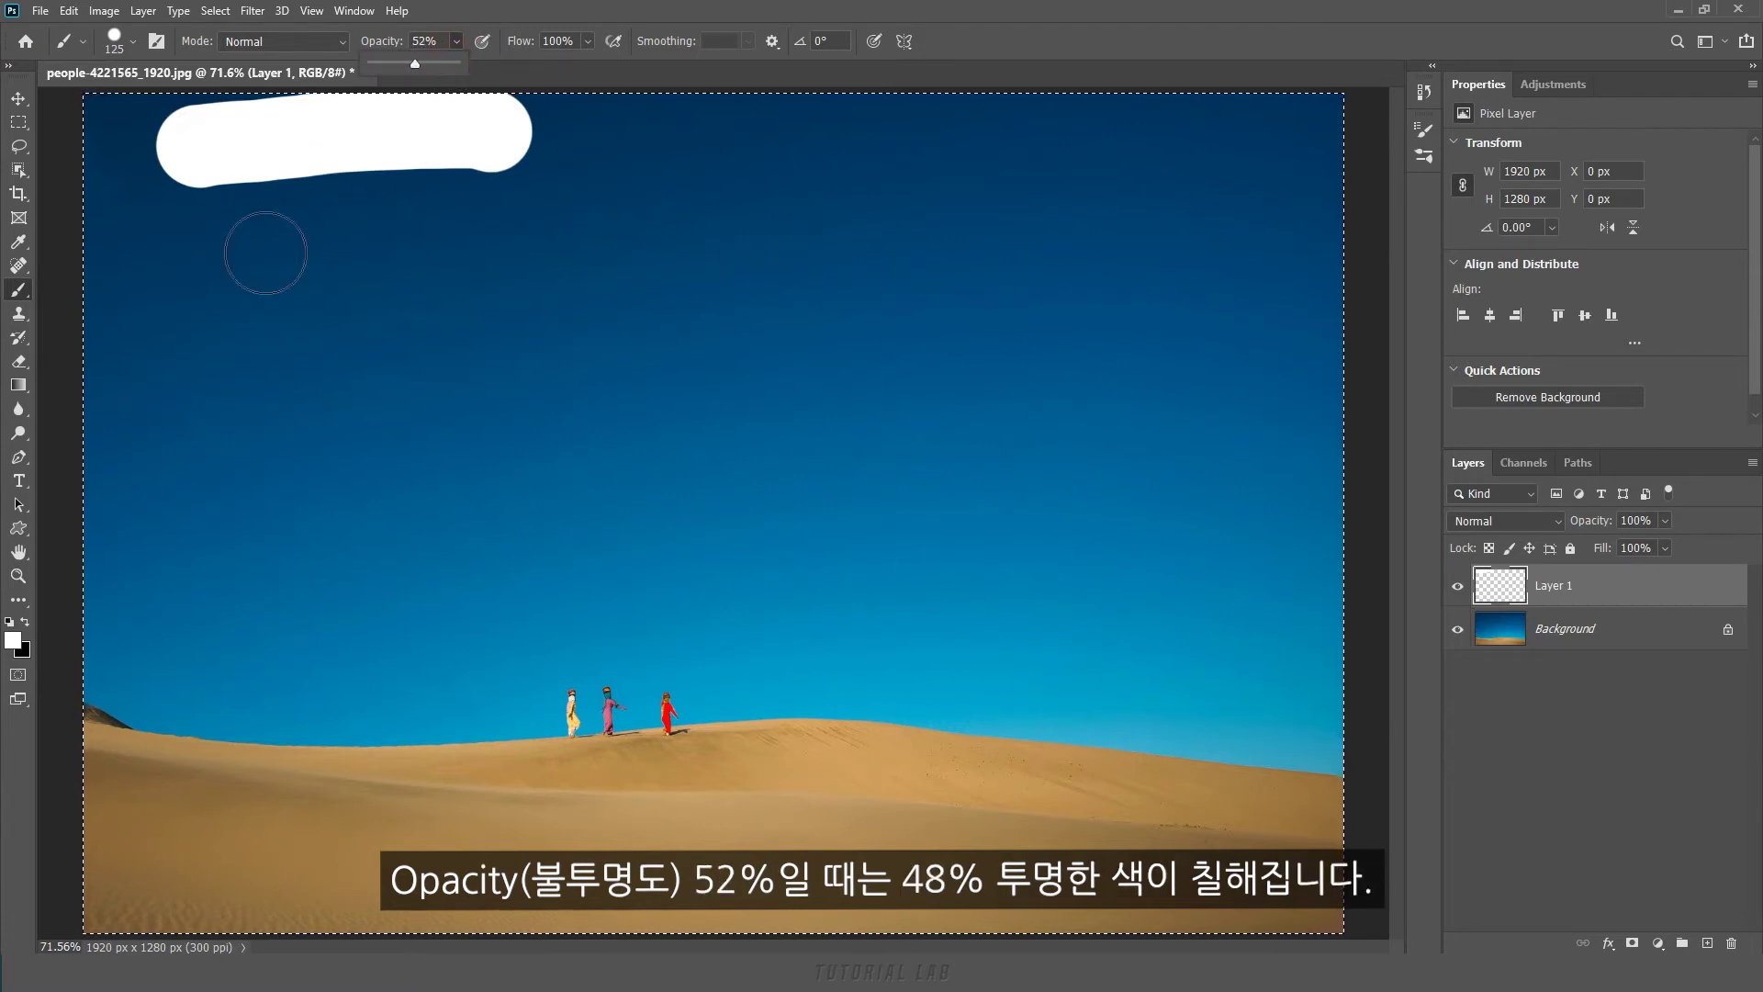
left_click_drag(184, 251, 496, 226)
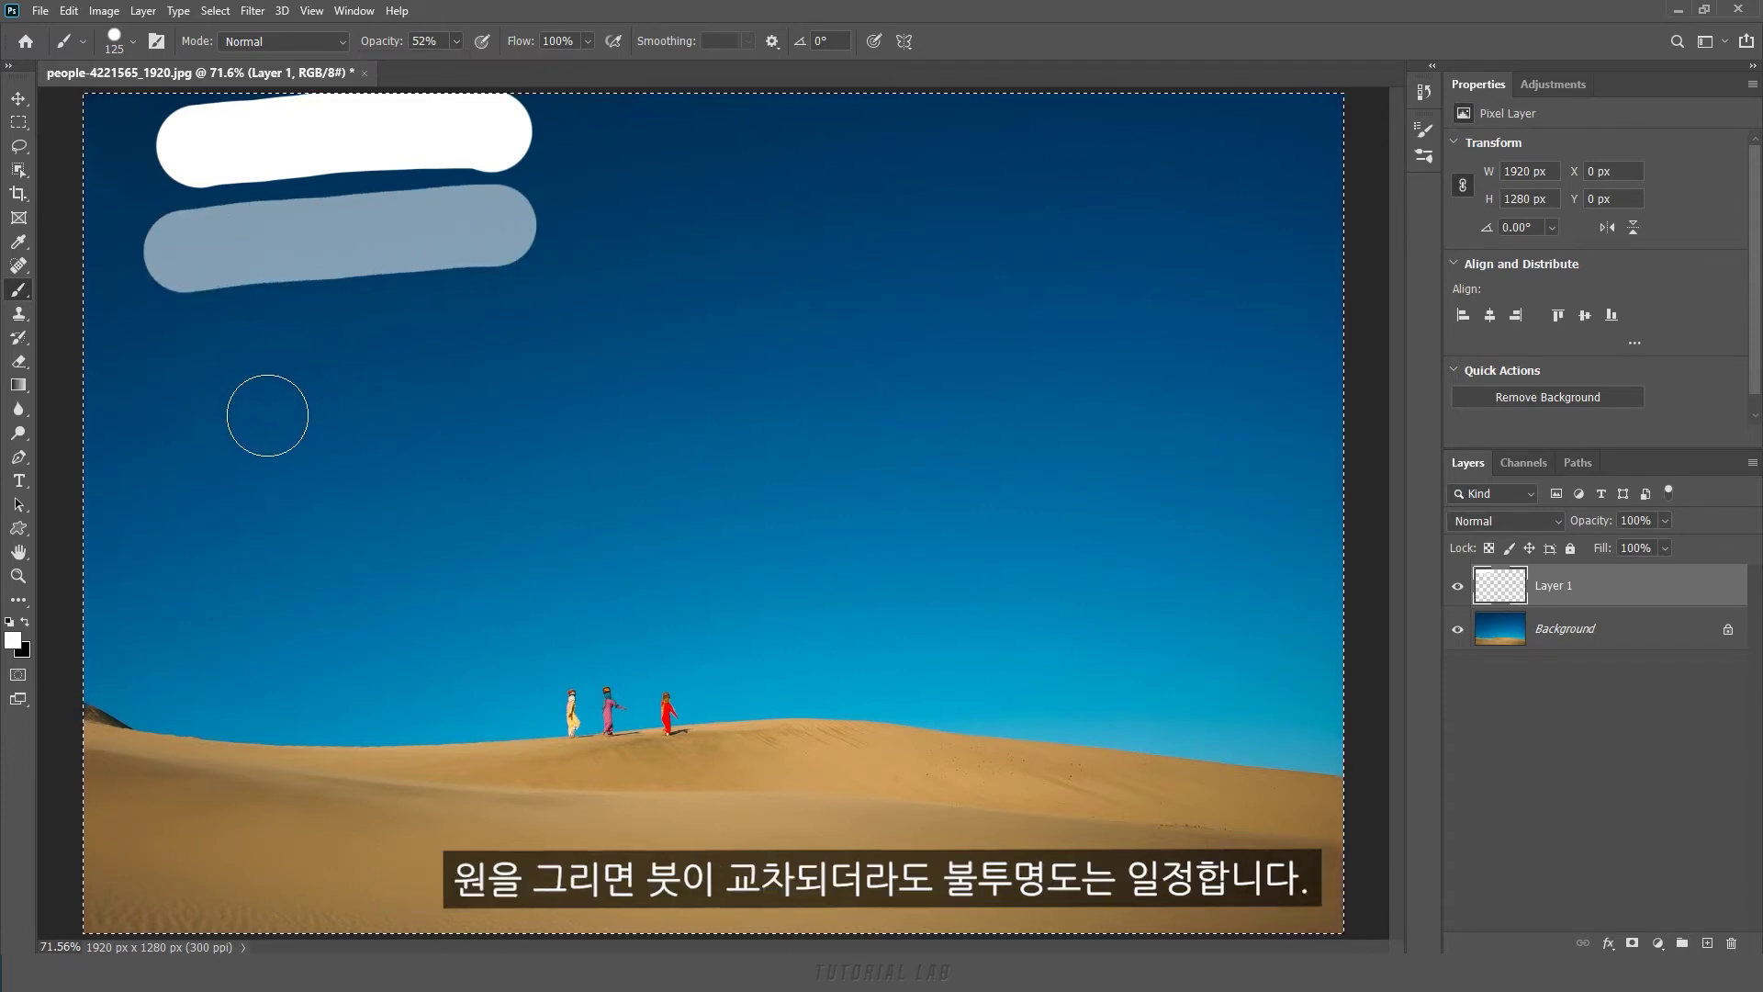
left_click_drag(181, 404, 296, 362)
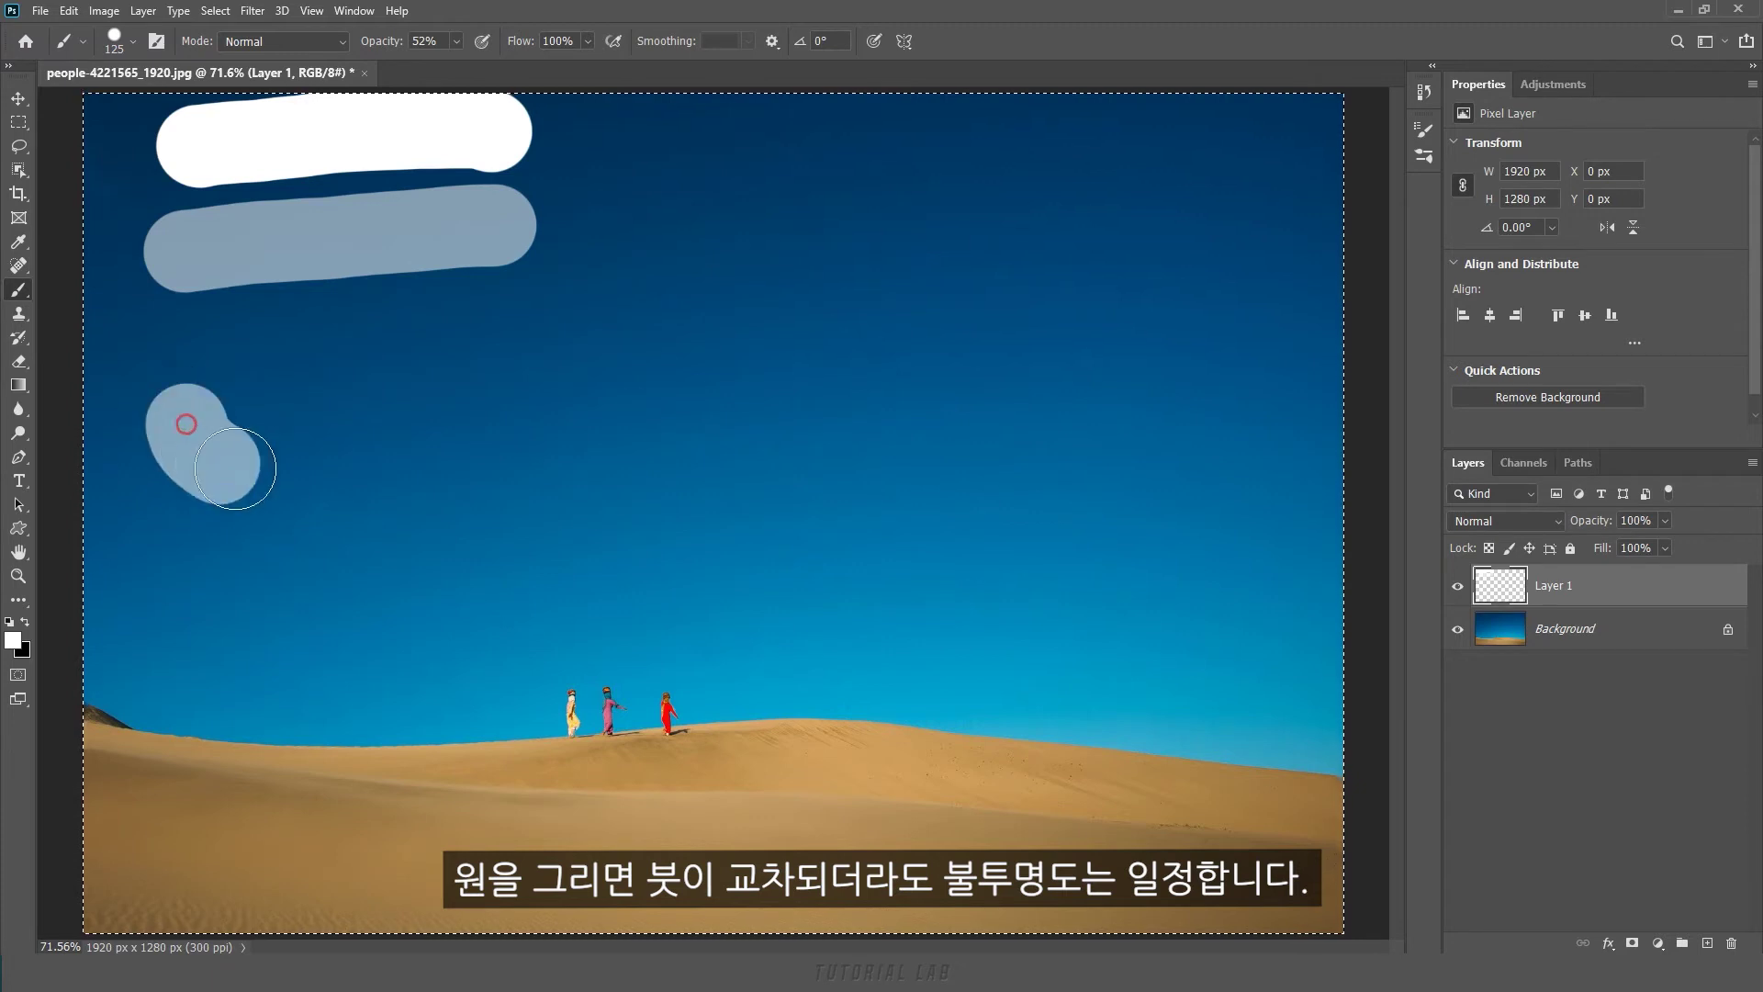
left_click_drag(348, 480, 533, 450)
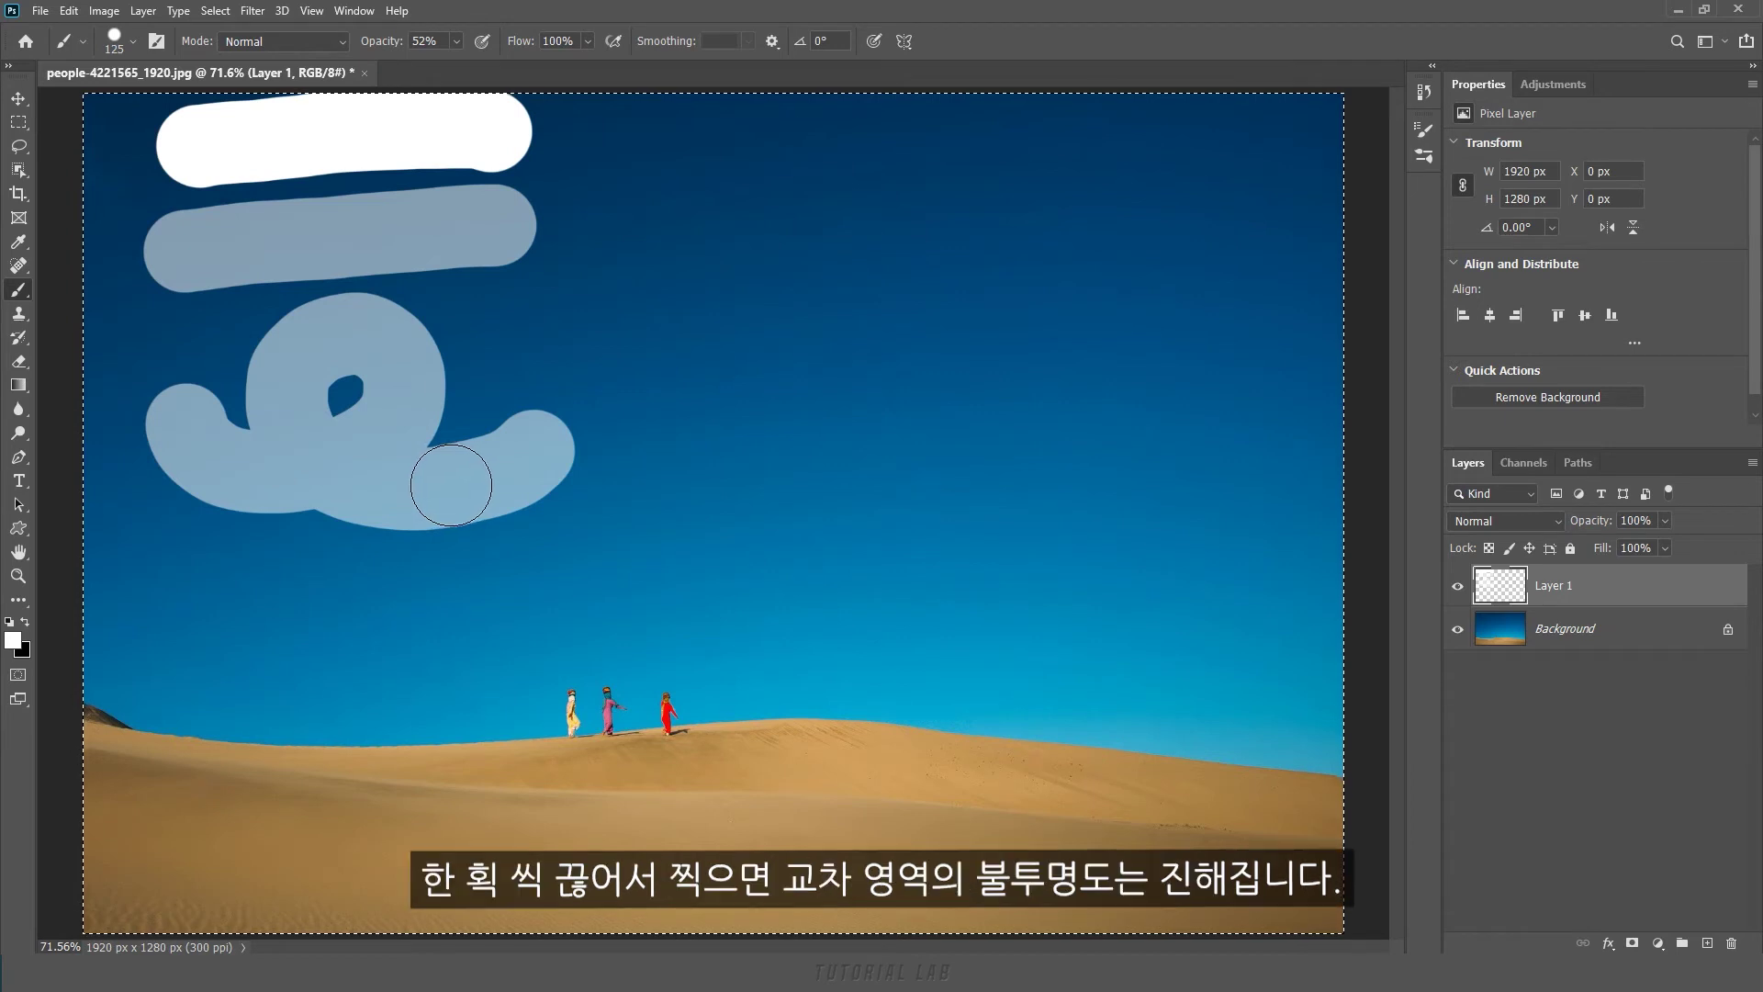
Step: Stamp a row of six overlapping 52% dabs, then restore opacity to 100%
left_click(209, 615)
left_click(265, 616)
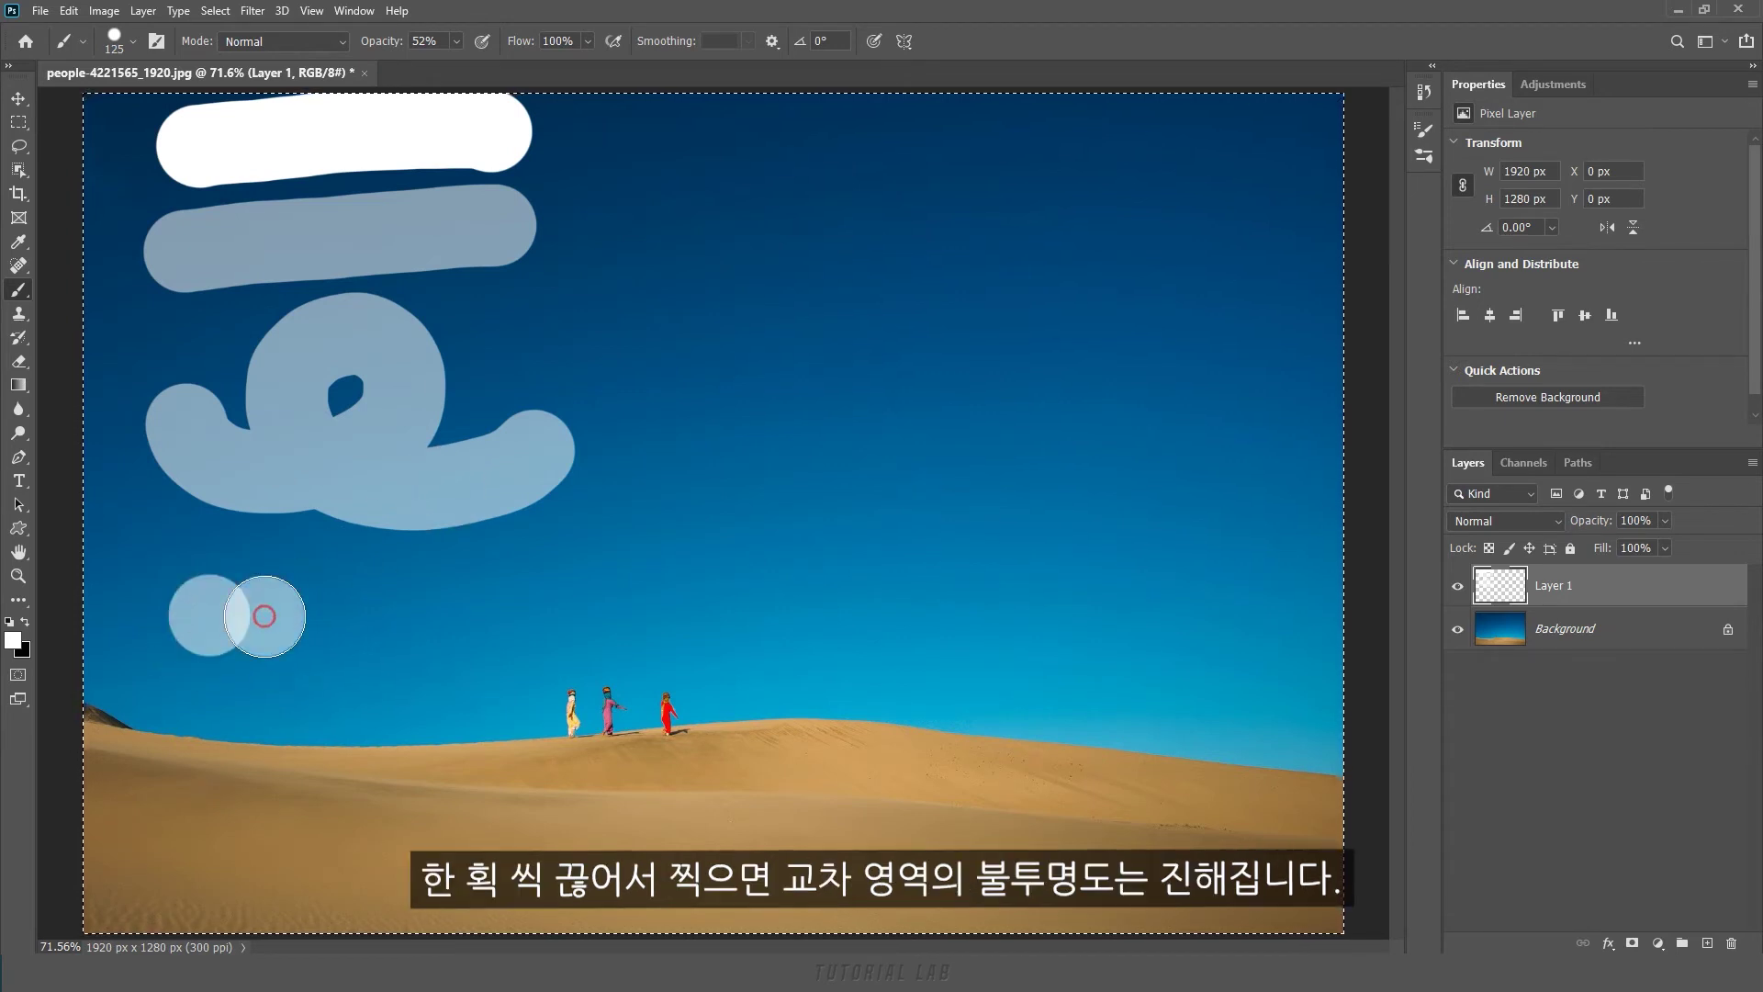
left_click(321, 618)
left_click(377, 619)
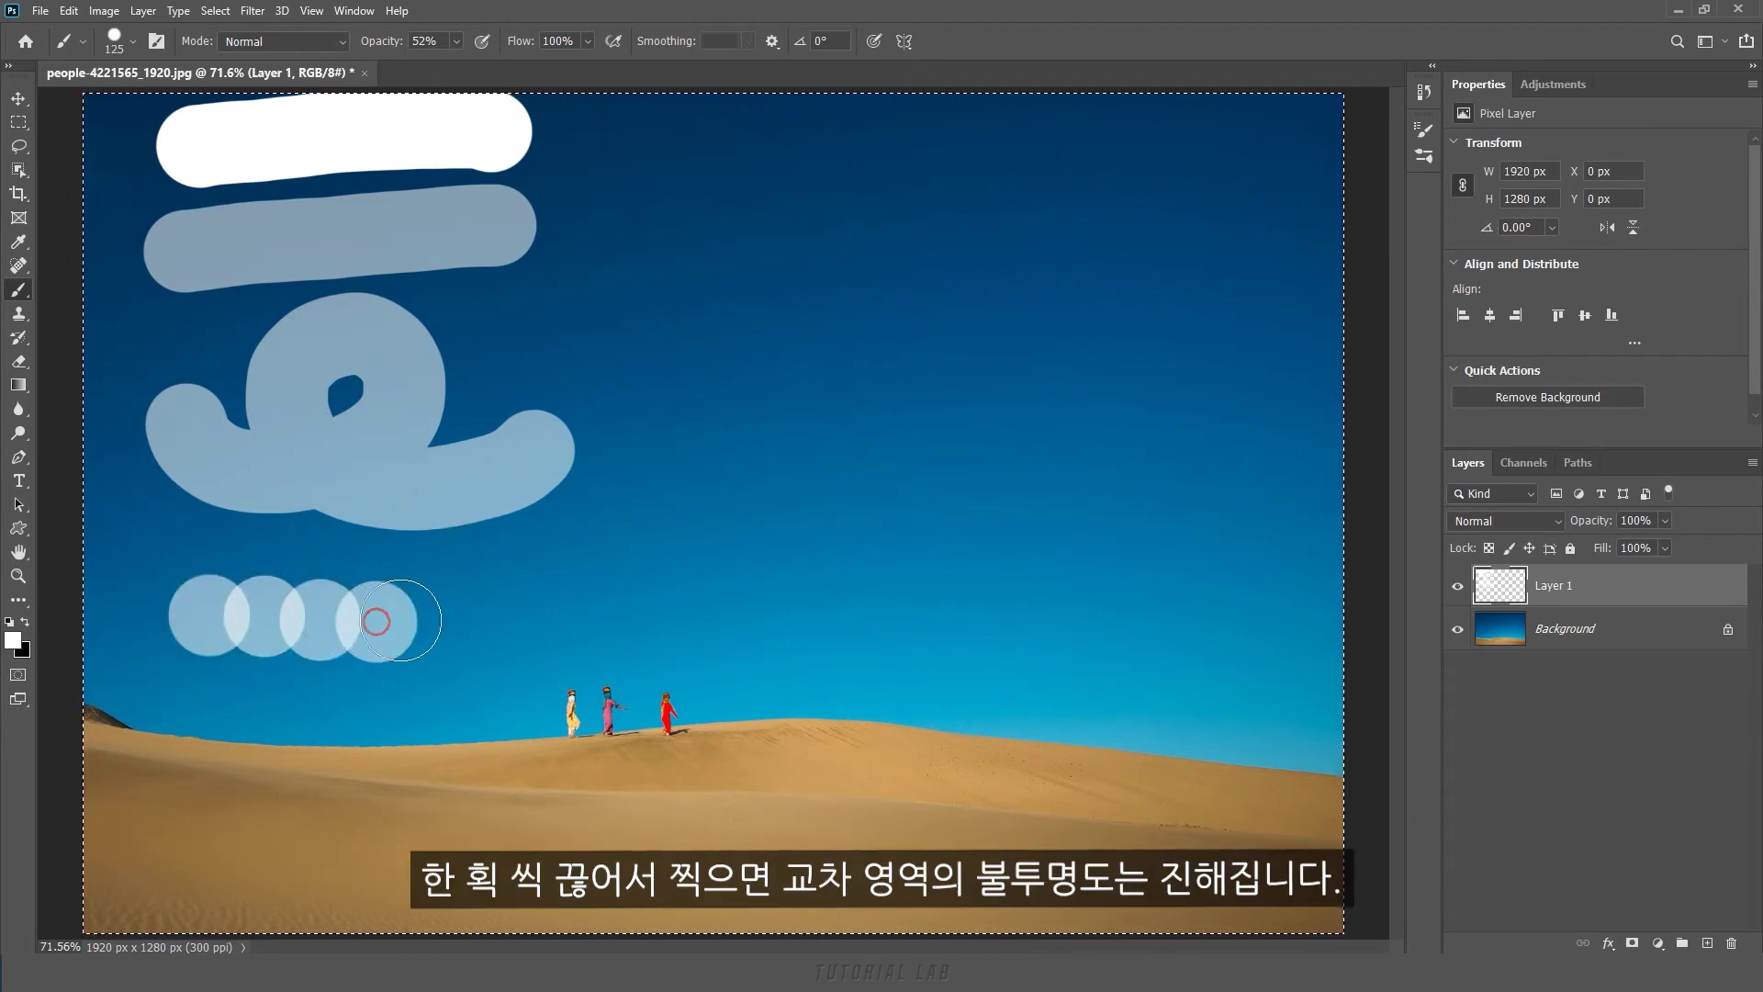
left_click(436, 619)
left_click(501, 618)
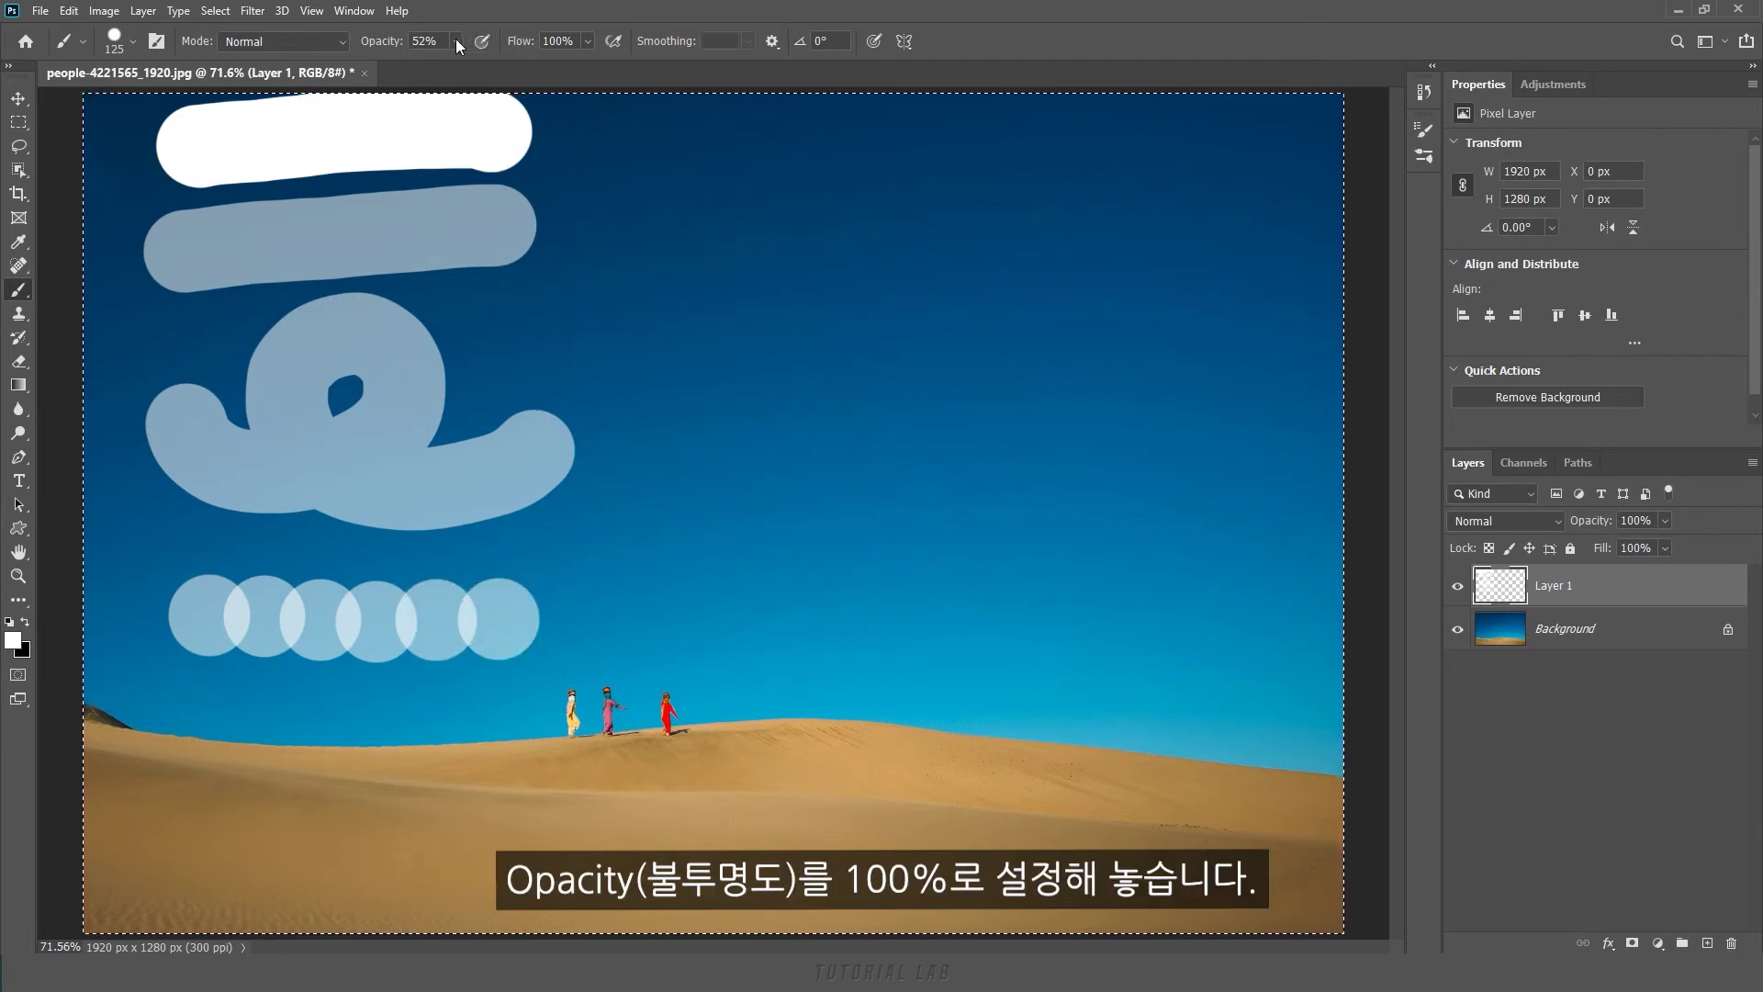
left_click_drag(457, 62, 501, 63)
Step: Paint a full-flow white stroke, then lower flow to 11% and paint two soft strokes
left_click(587, 41)
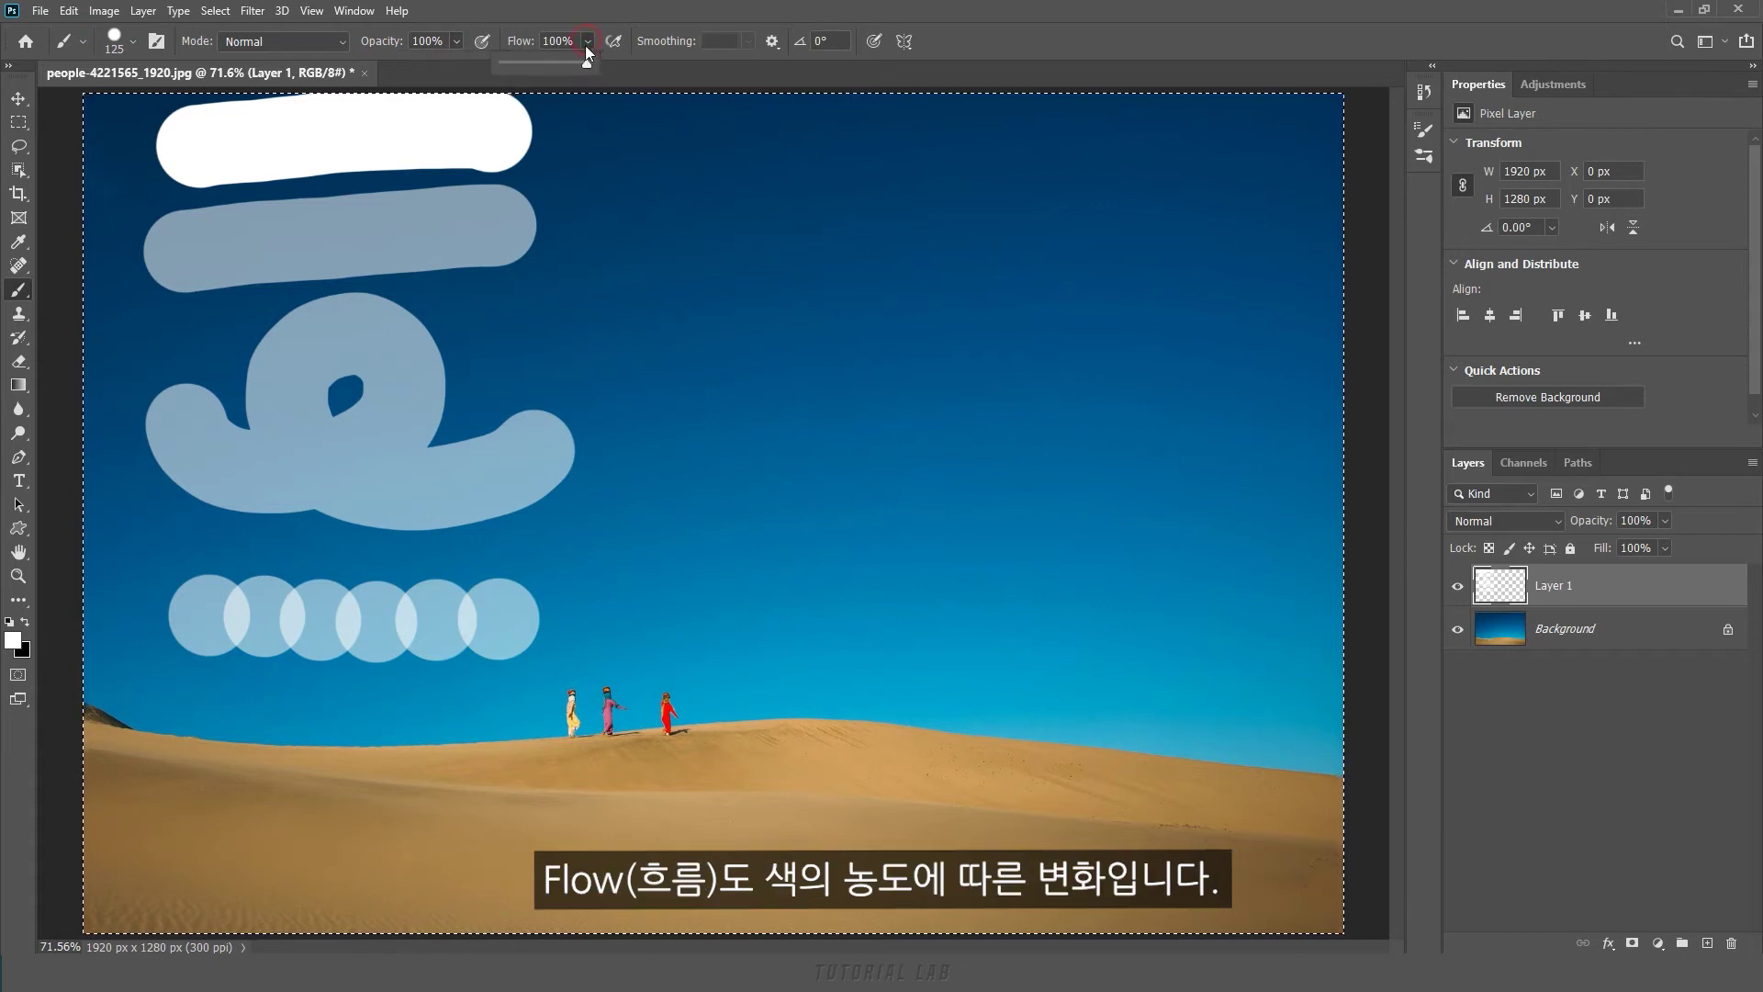
left_click(734, 139)
left_click_drag(738, 135, 984, 129)
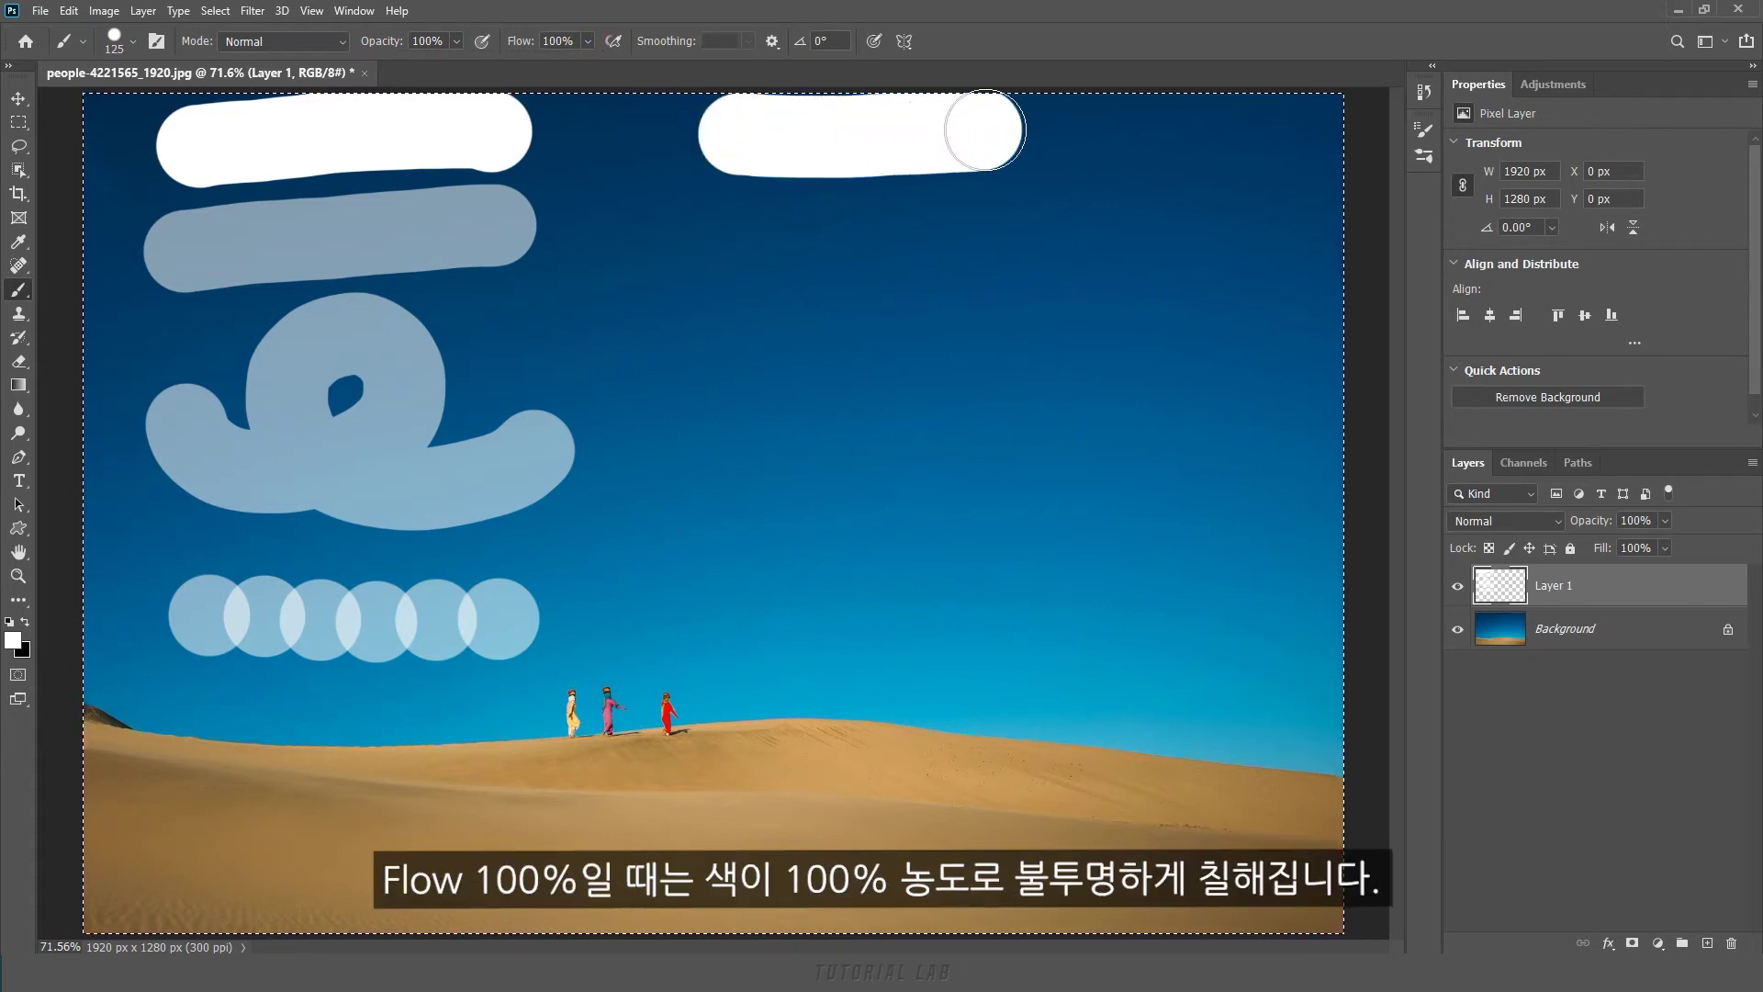
left_click(587, 41)
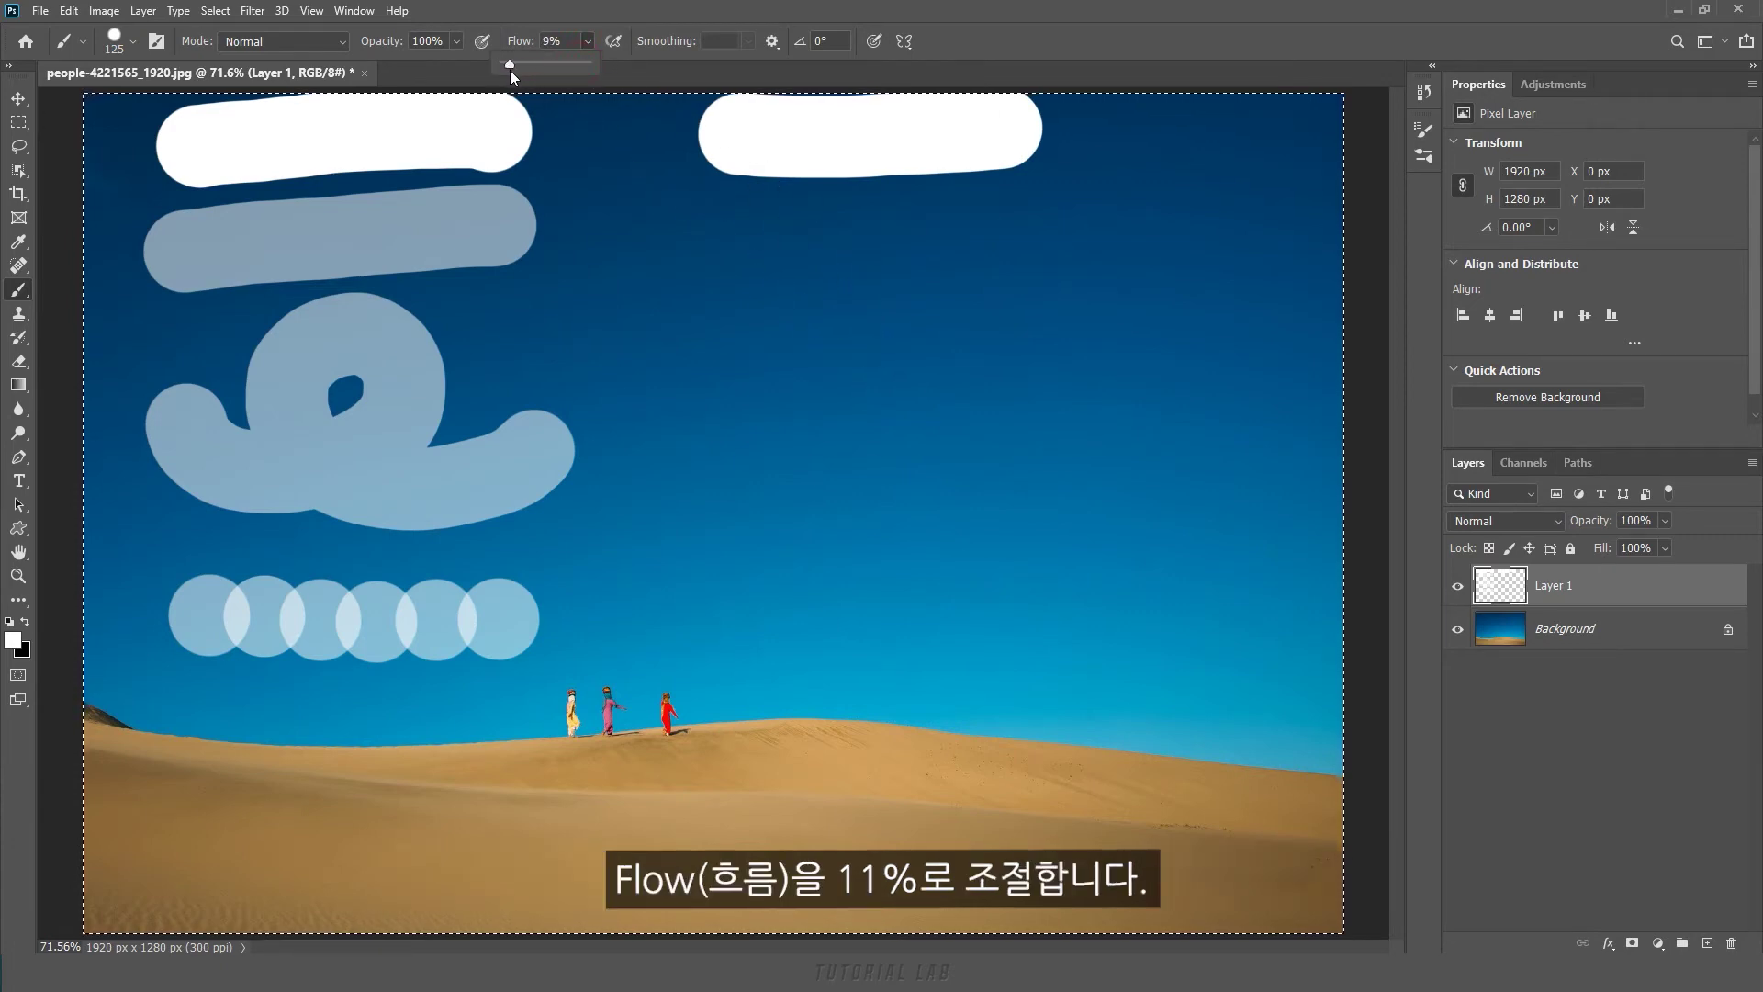
left_click_drag(510, 70, 512, 70)
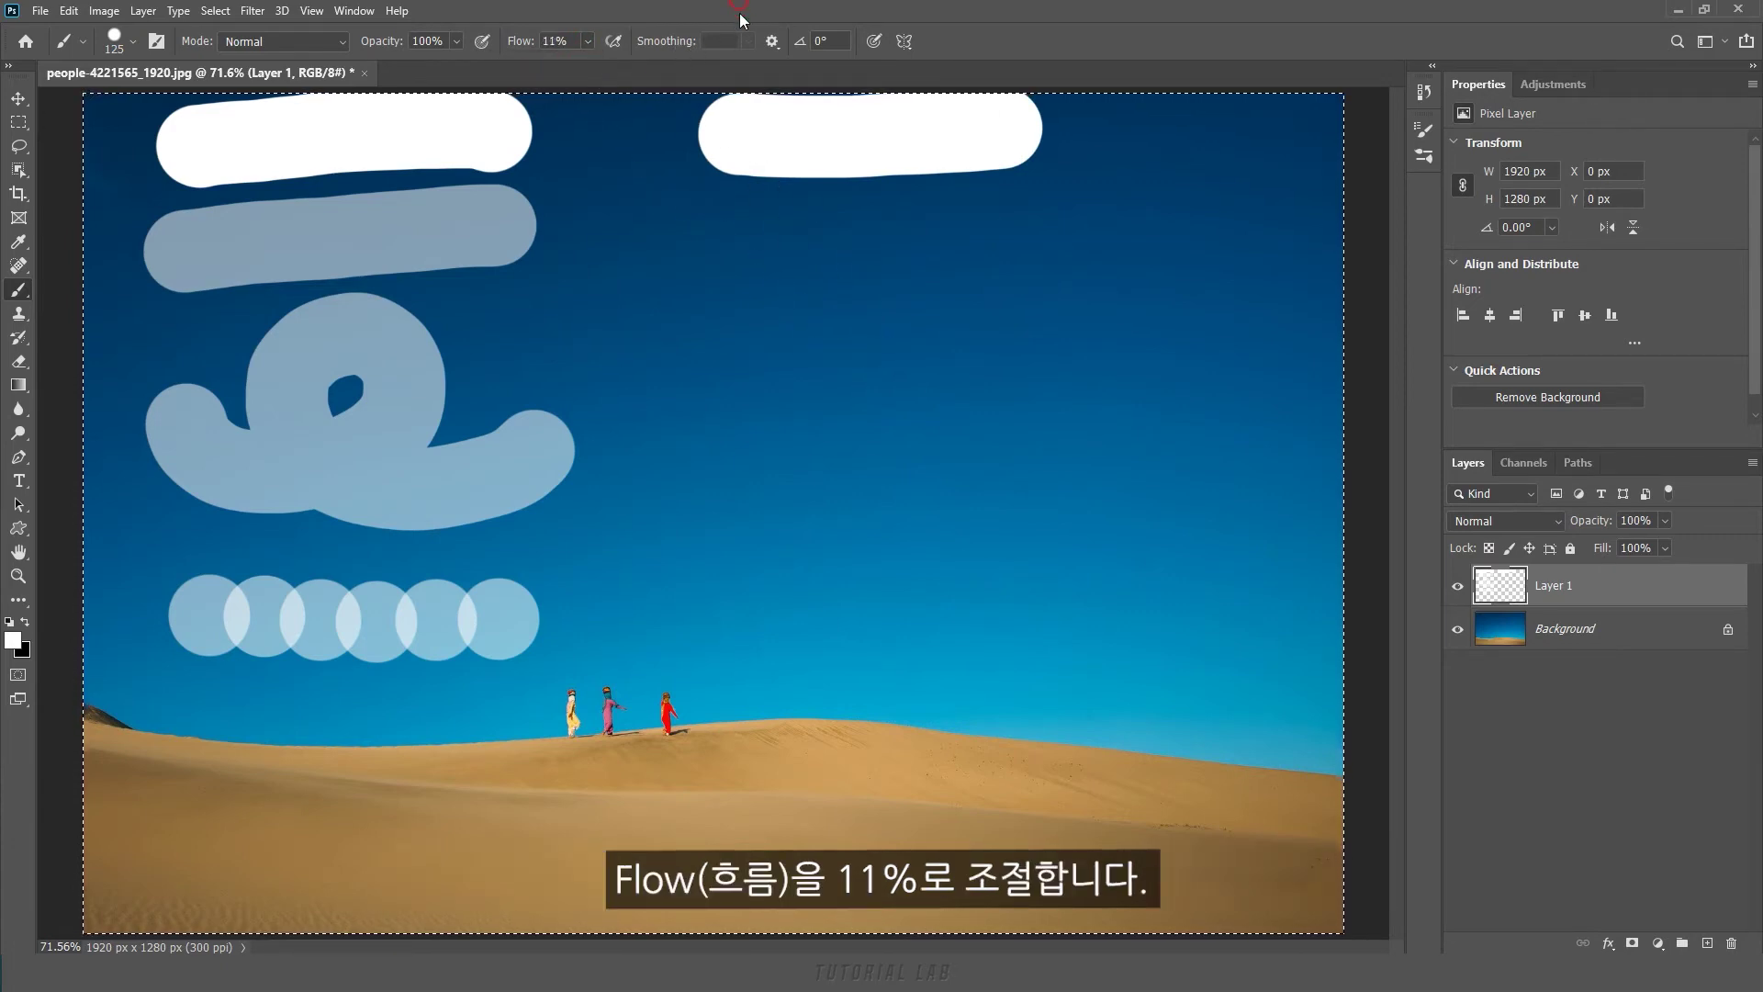
left_click_drag(726, 243, 1040, 223)
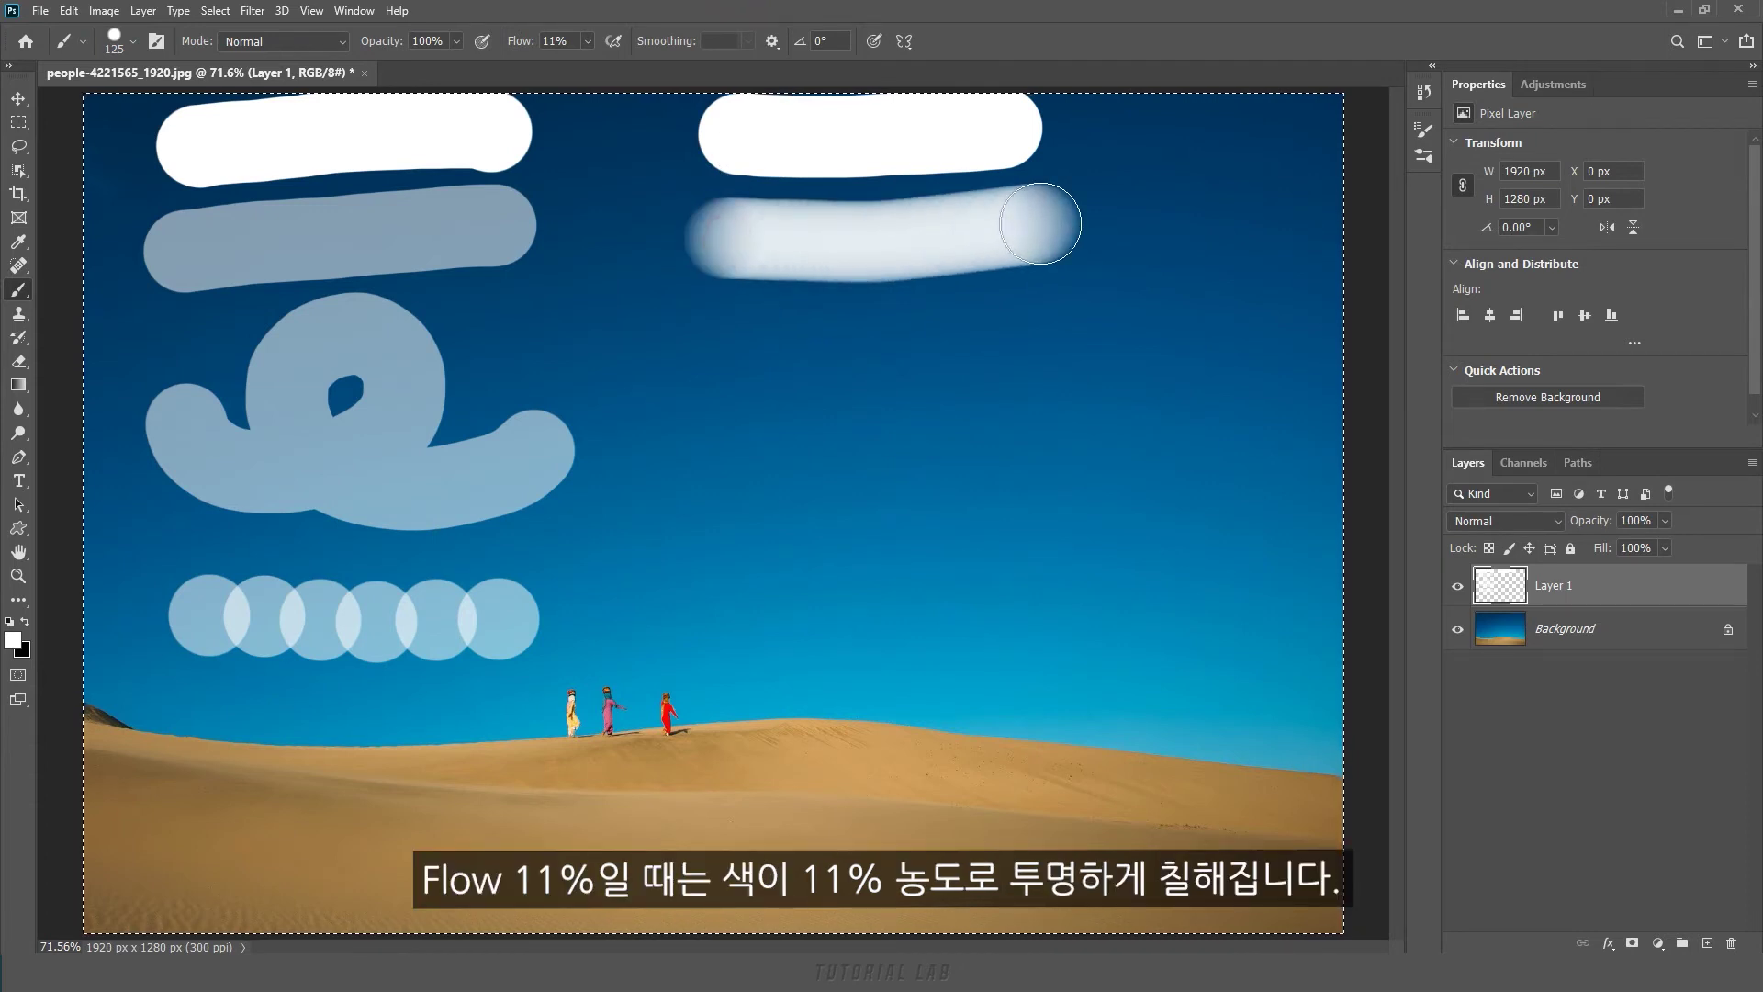
mouse_move(721, 450)
left_mouse_down()
mouse_move(974, 428)
mouse_move(1115, 472)
left_mouse_up()
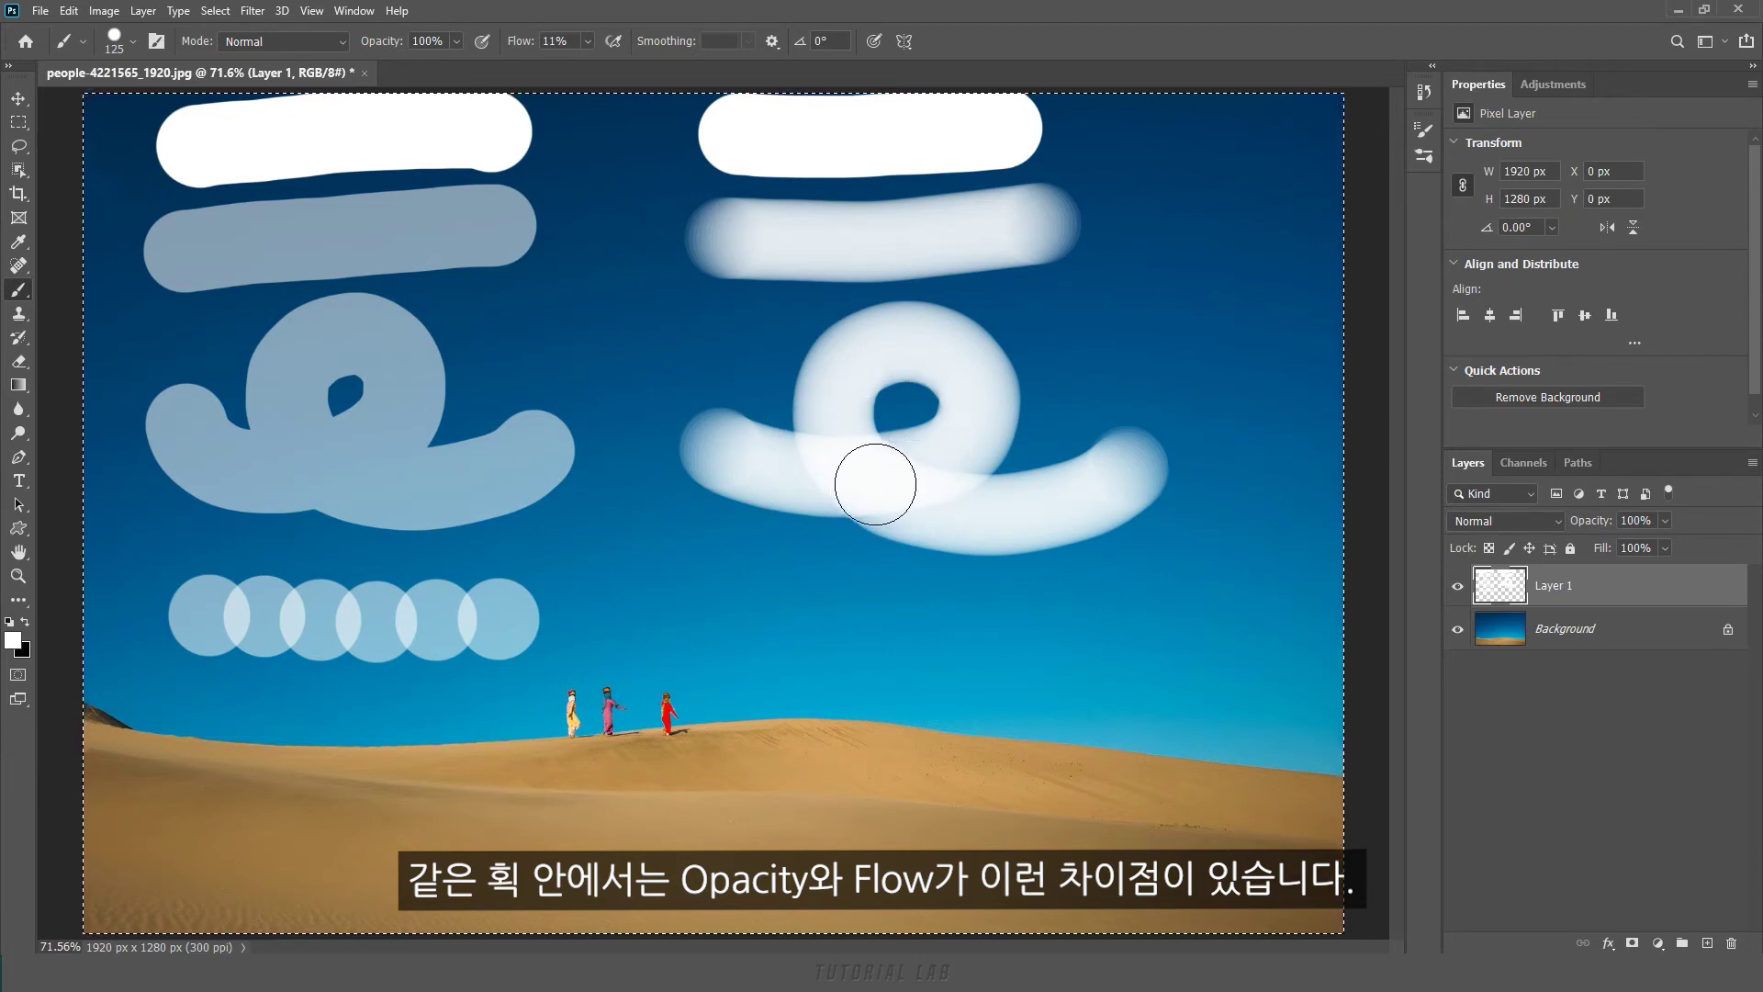
Step: Stamp five overlapping low-flow dabs, raise flow back to 100%, and clear Layer 1
left_click(762, 626)
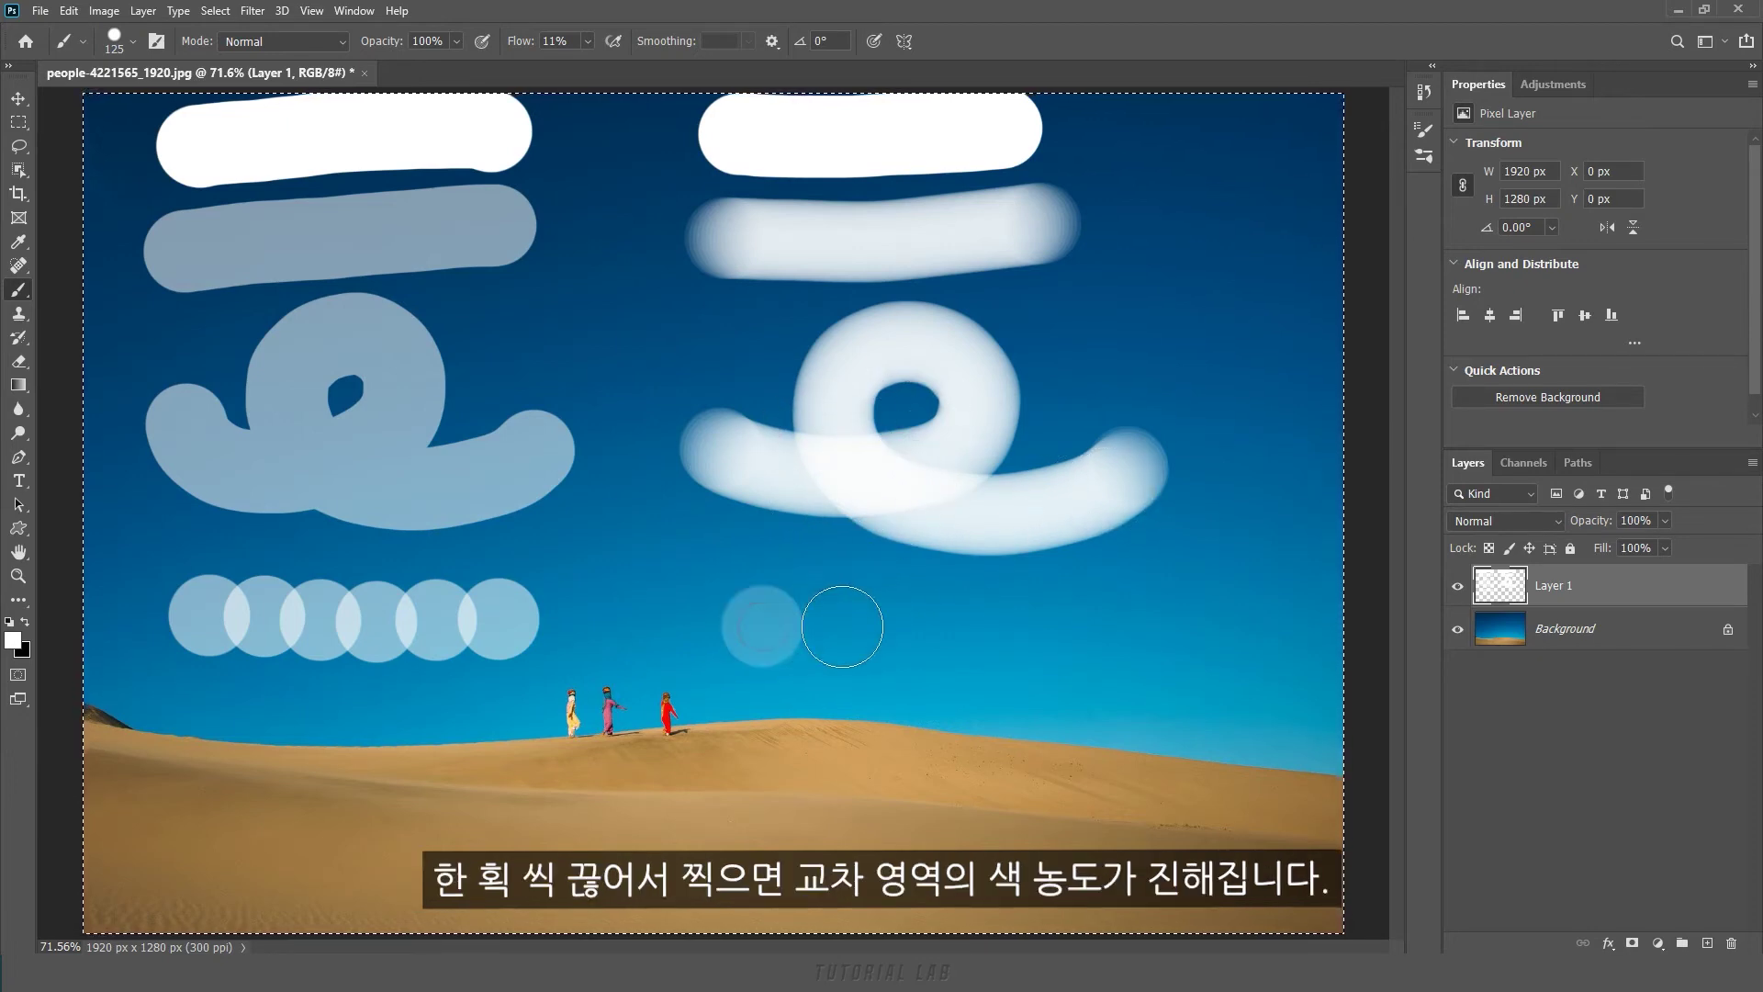
left_click(813, 625)
left_click(873, 625)
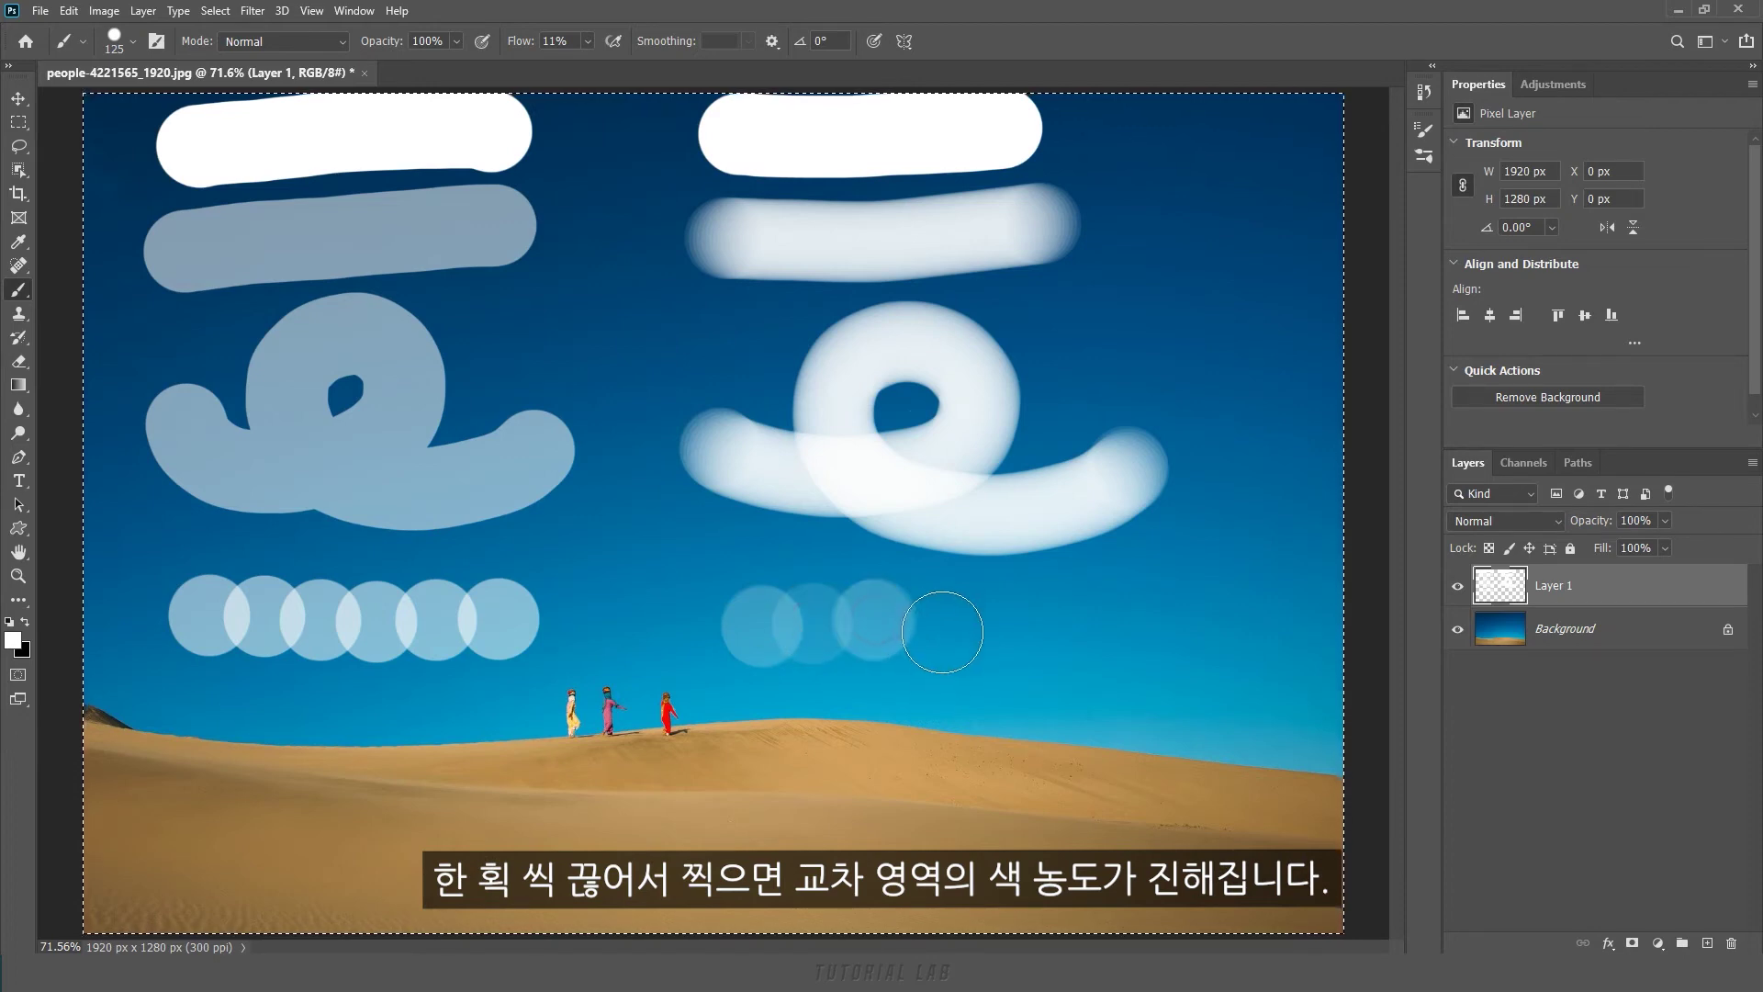
left_click(936, 624)
left_click(999, 624)
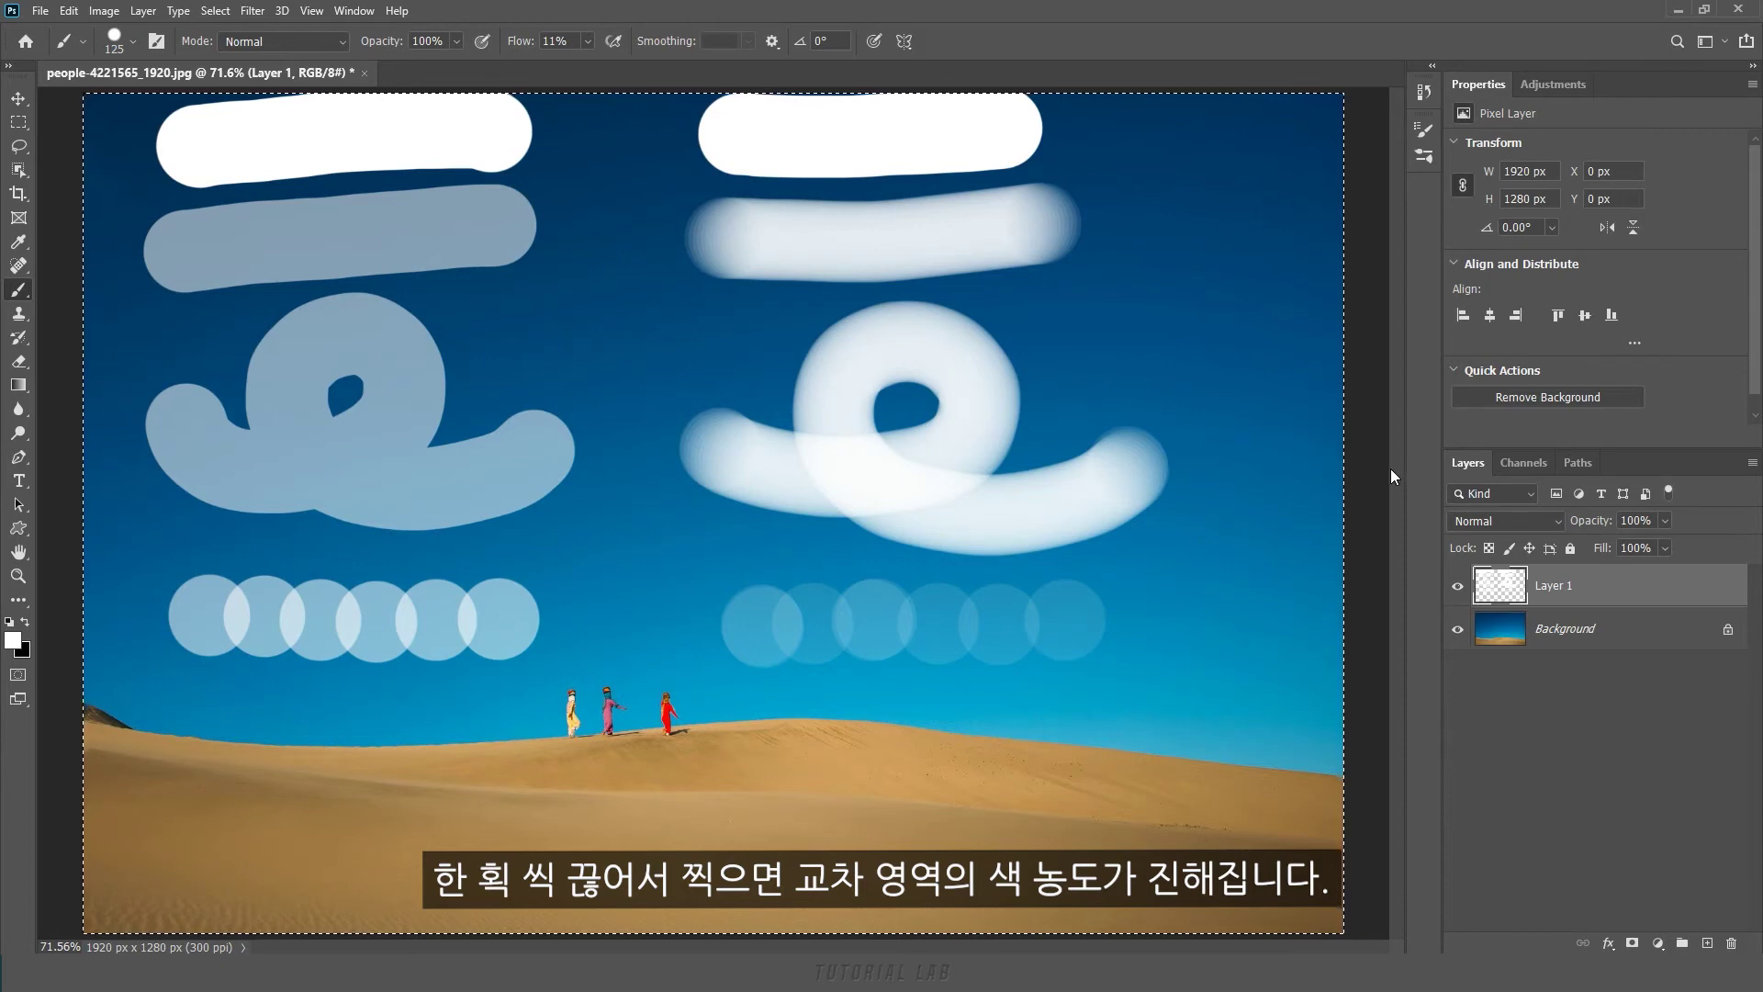
left_click(587, 42)
left_click_drag(640, 62, 680, 67)
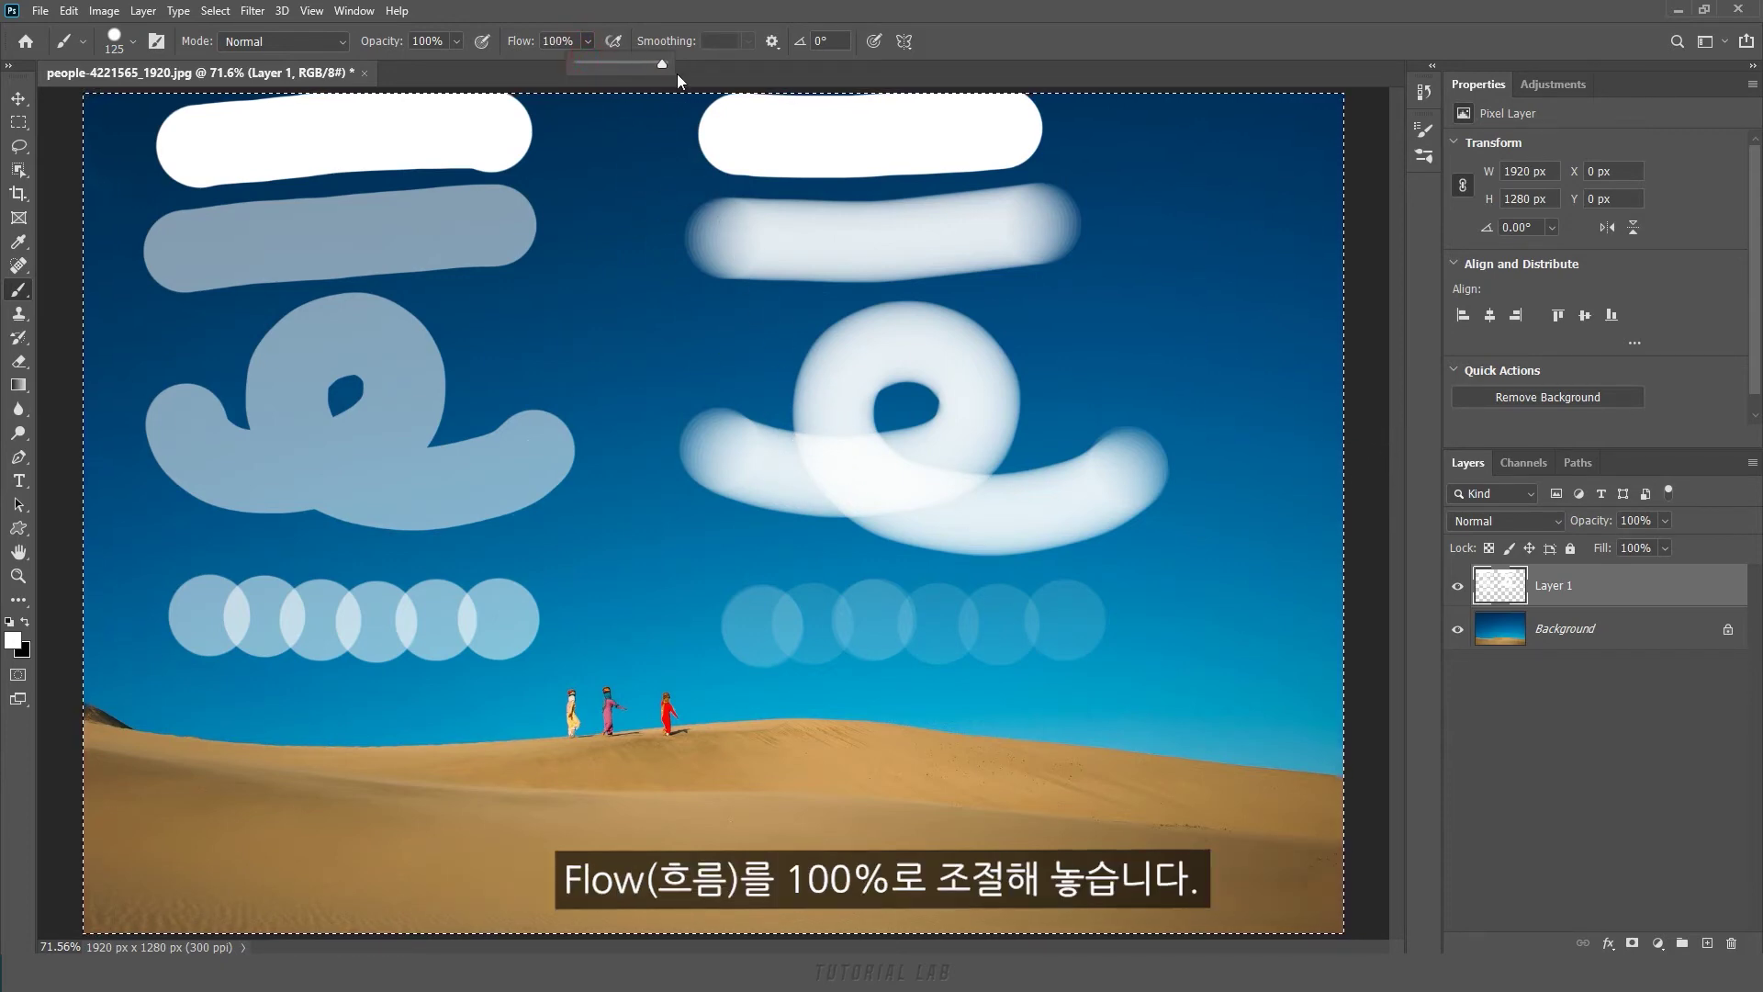
key("Delete")
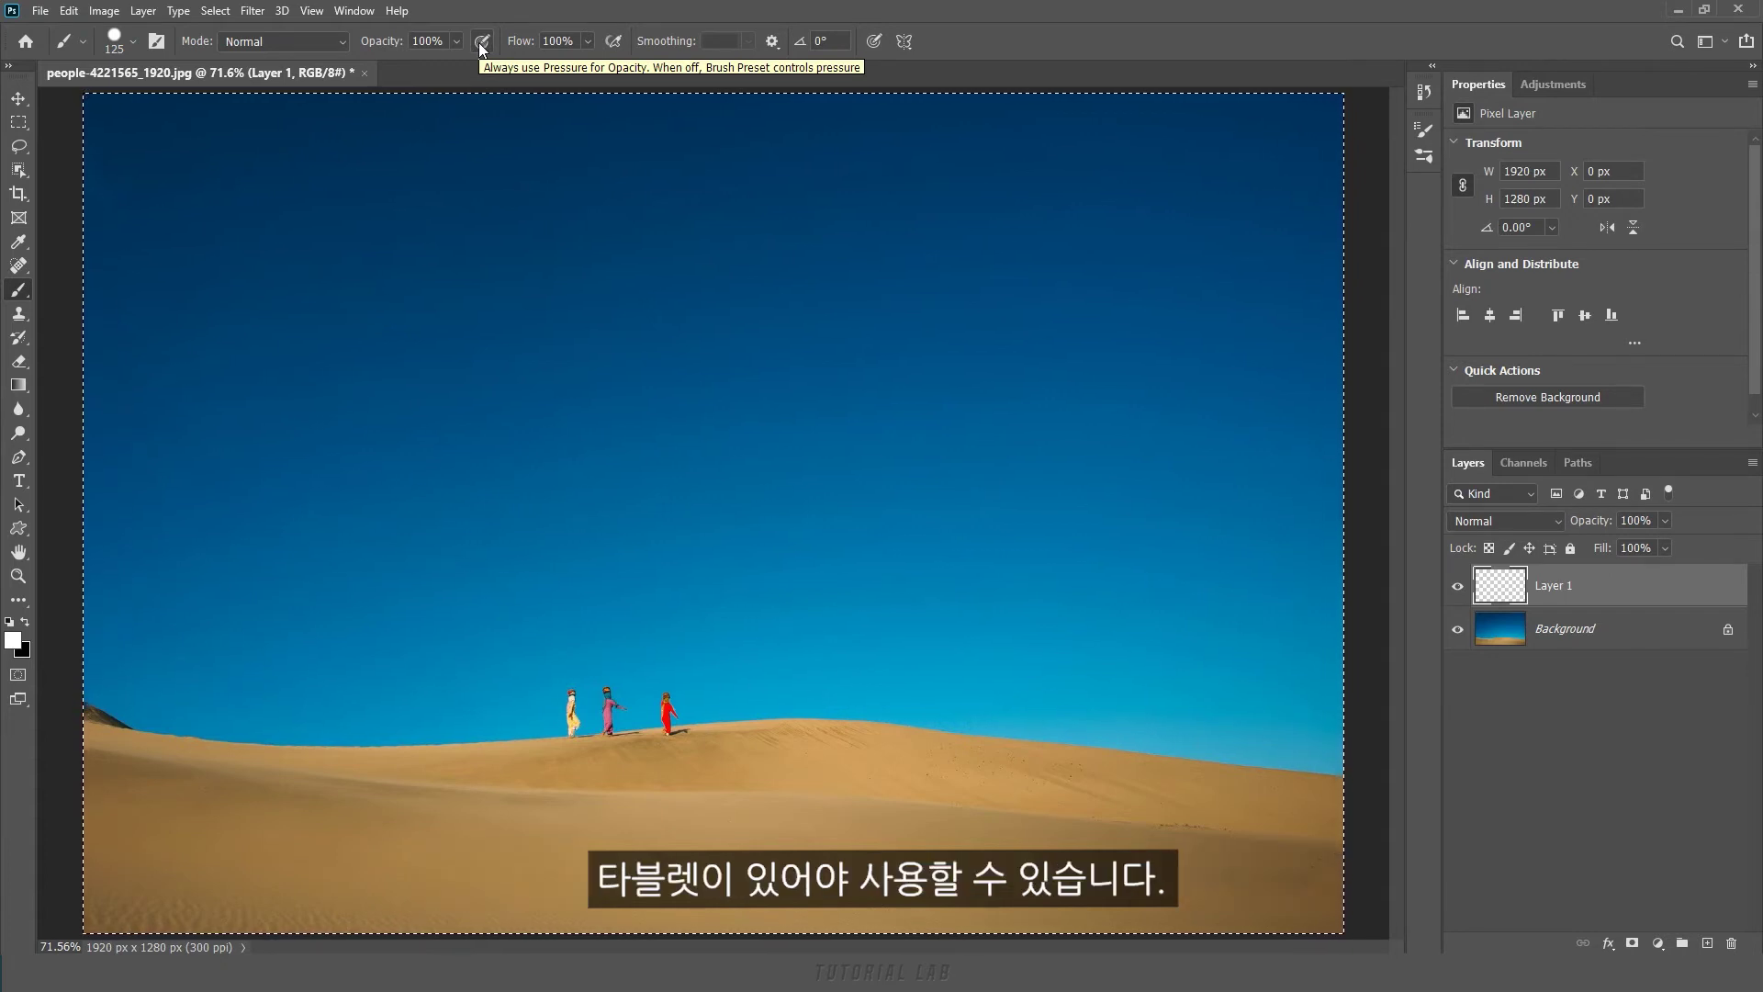
Step: Enable pressure for opacity, paint three pressure-varied strokes, delete them, and switch pressure off
left_click(482, 42)
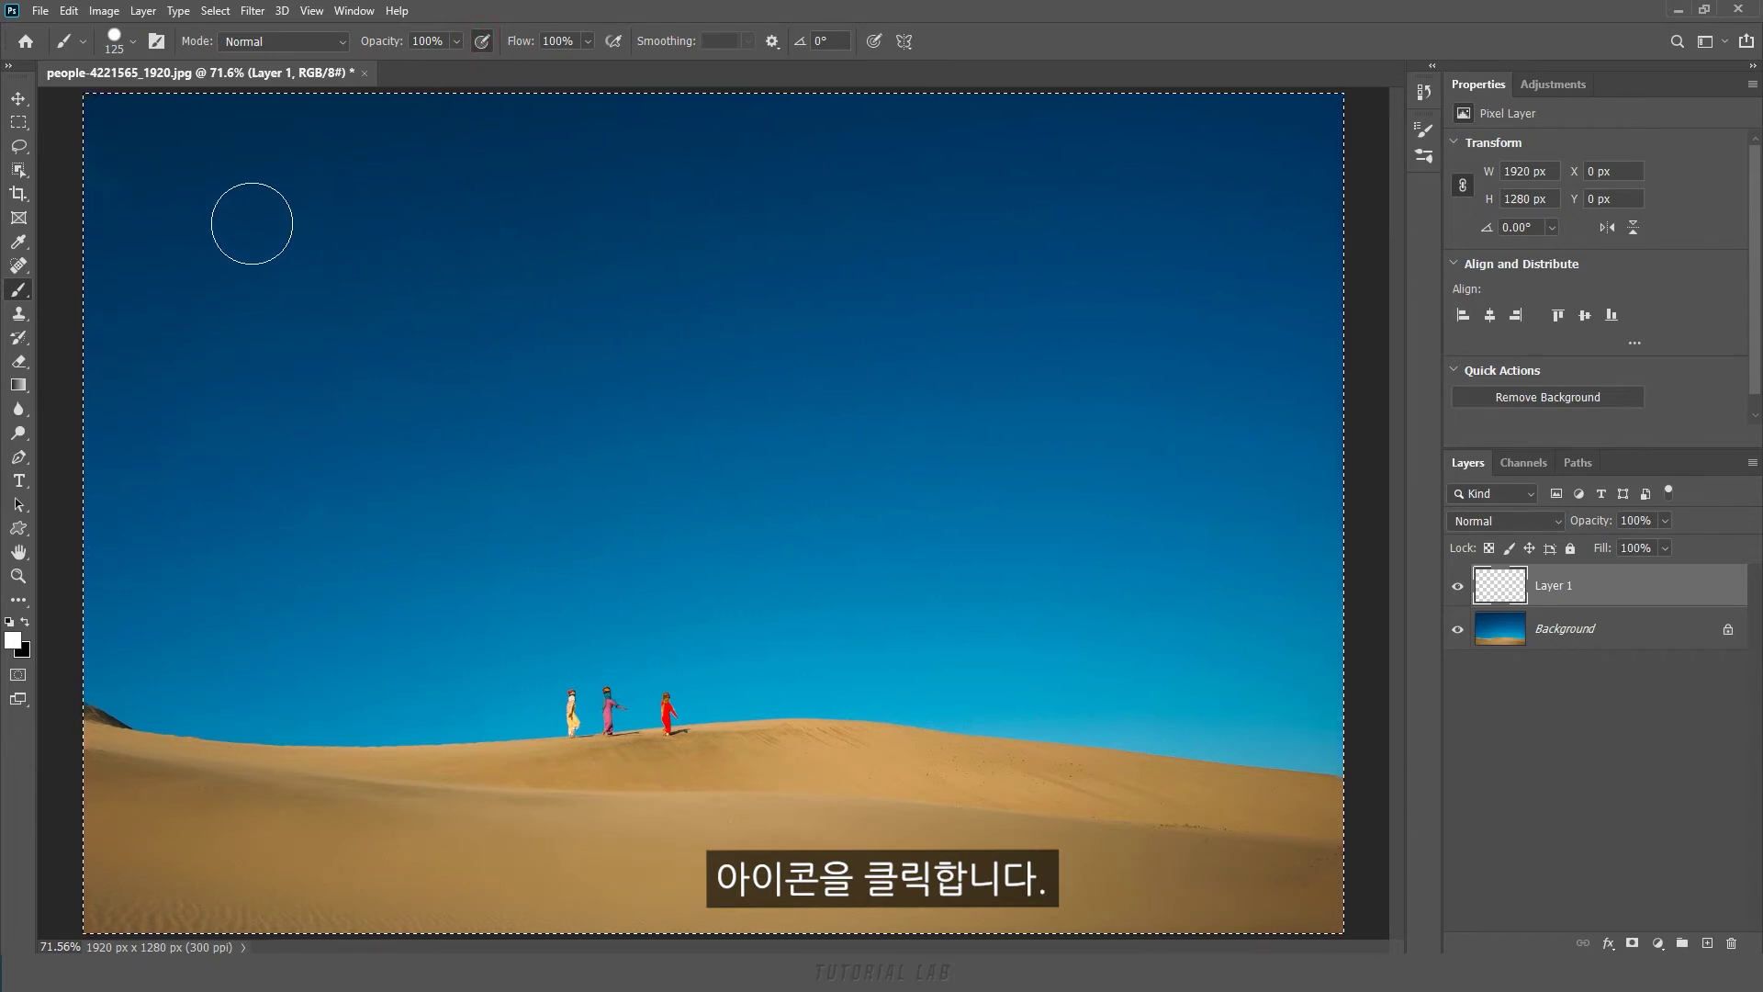
left_click_drag(250, 197, 998, 190)
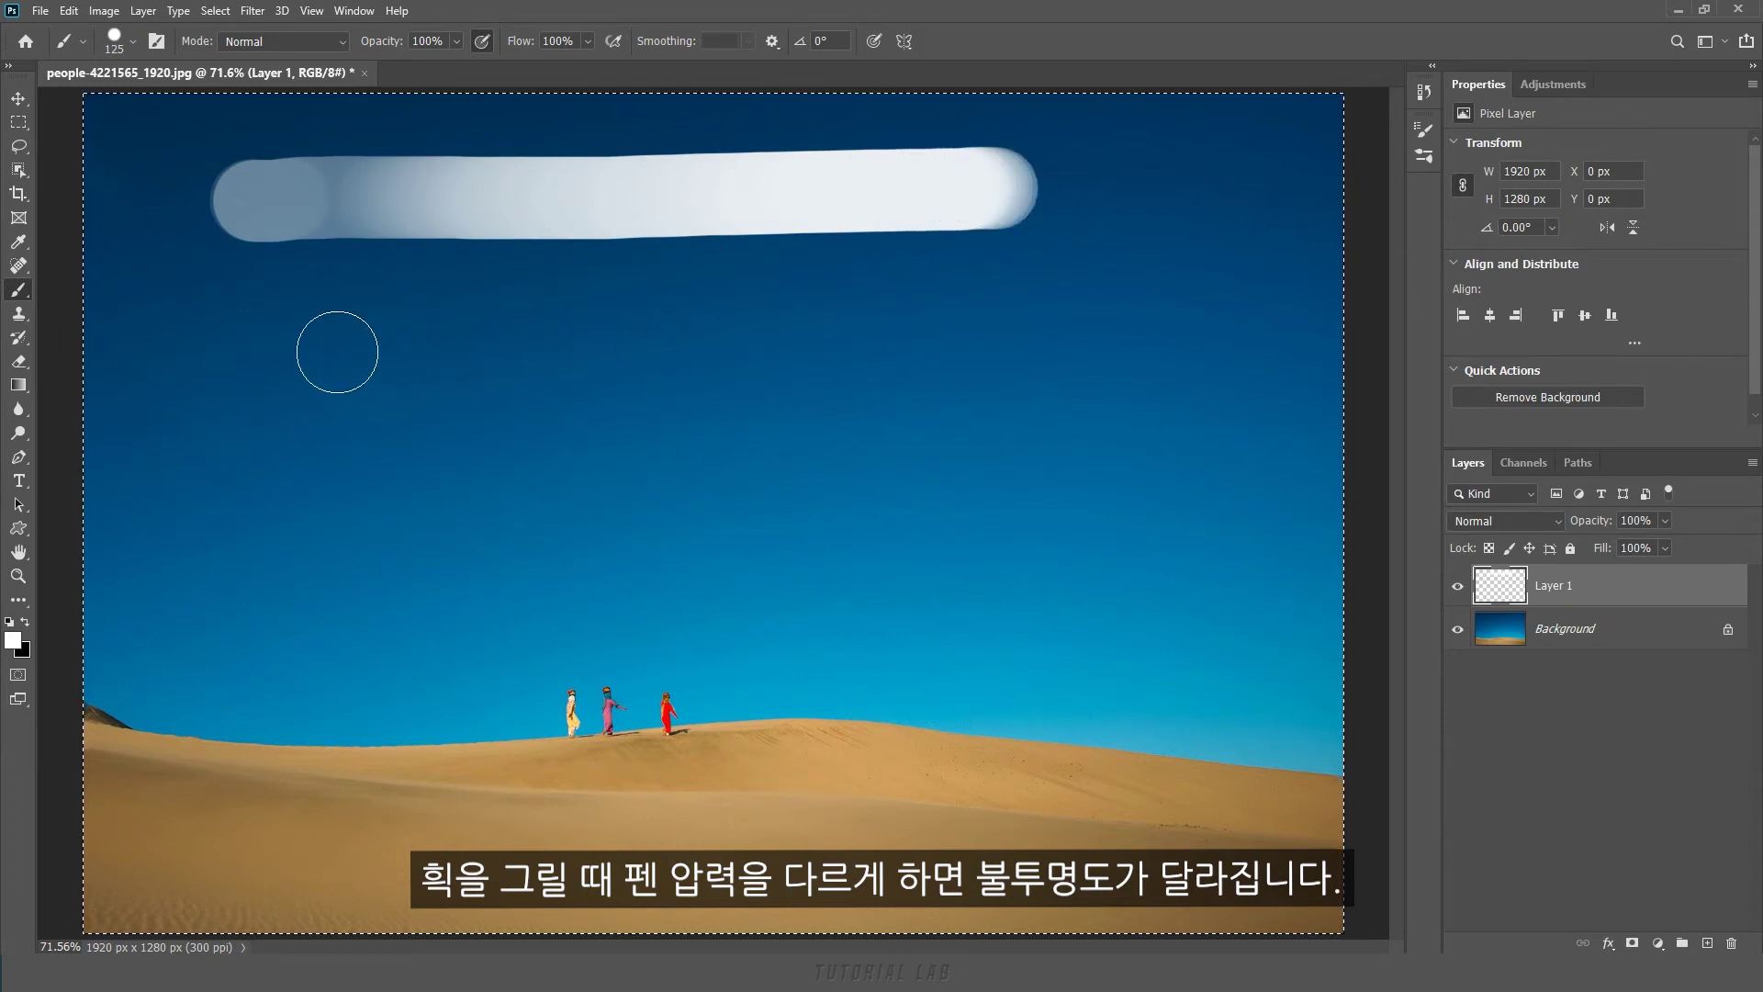
left_click_drag(230, 339, 978, 342)
left_click_drag(241, 512, 1021, 487)
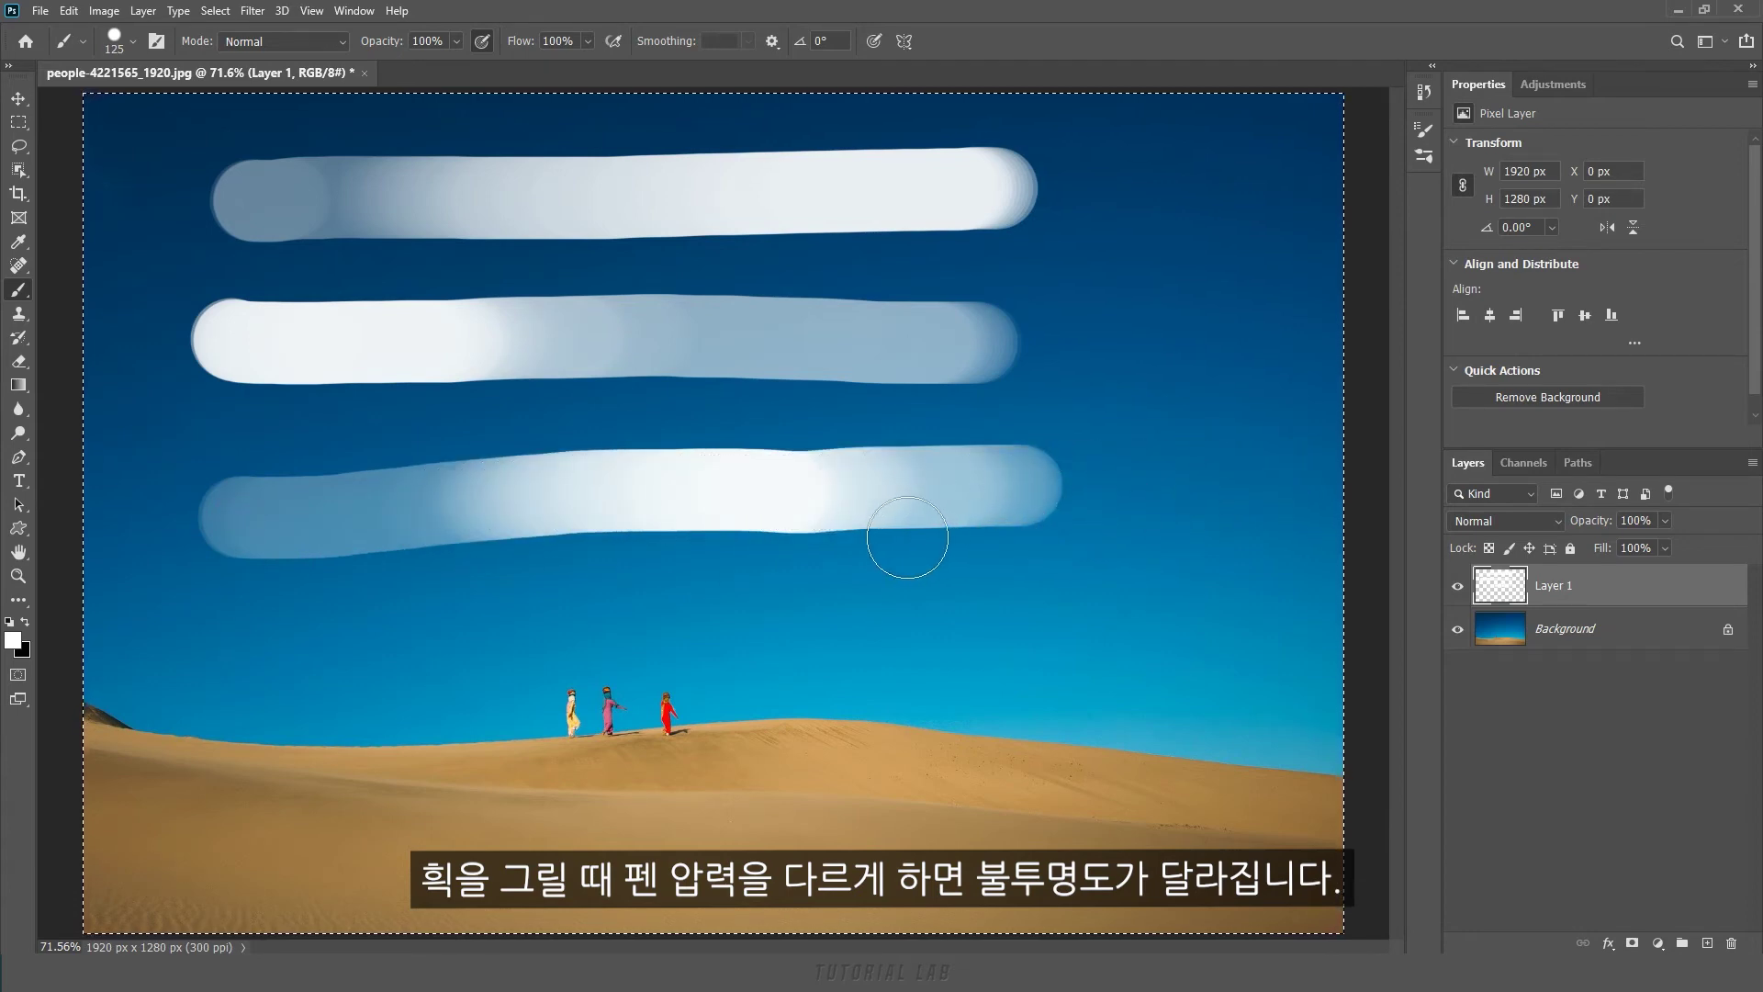
key("Delete")
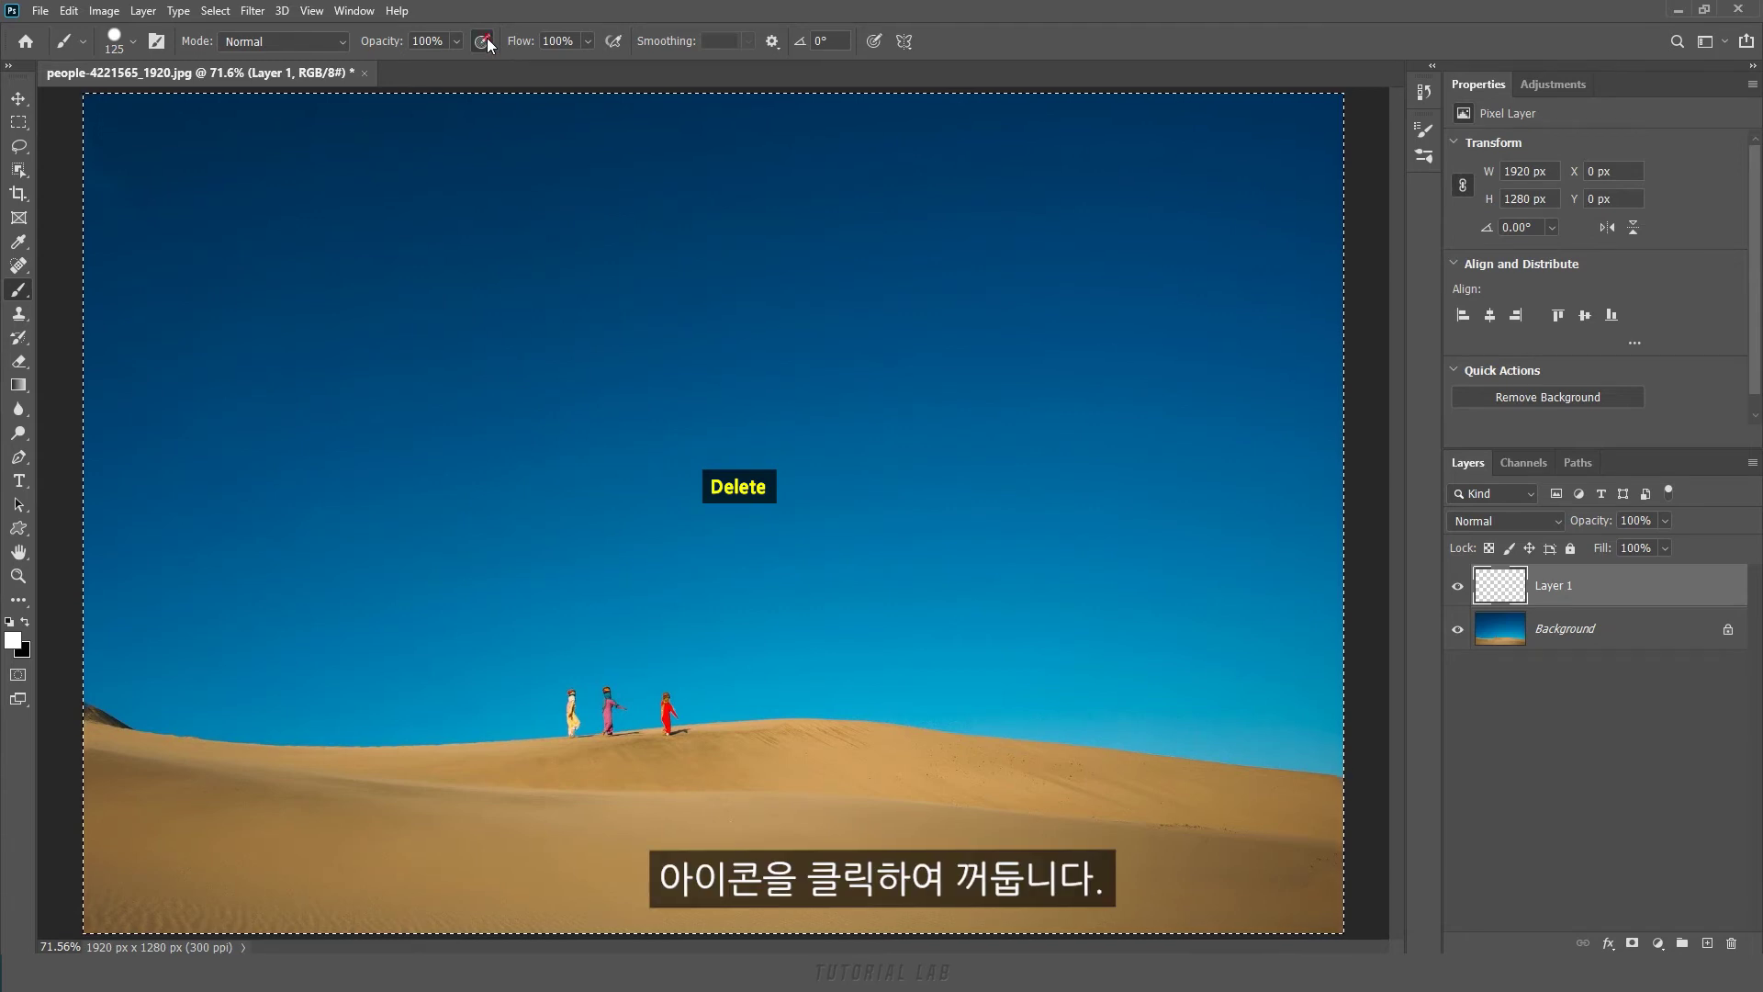
left_click(485, 41)
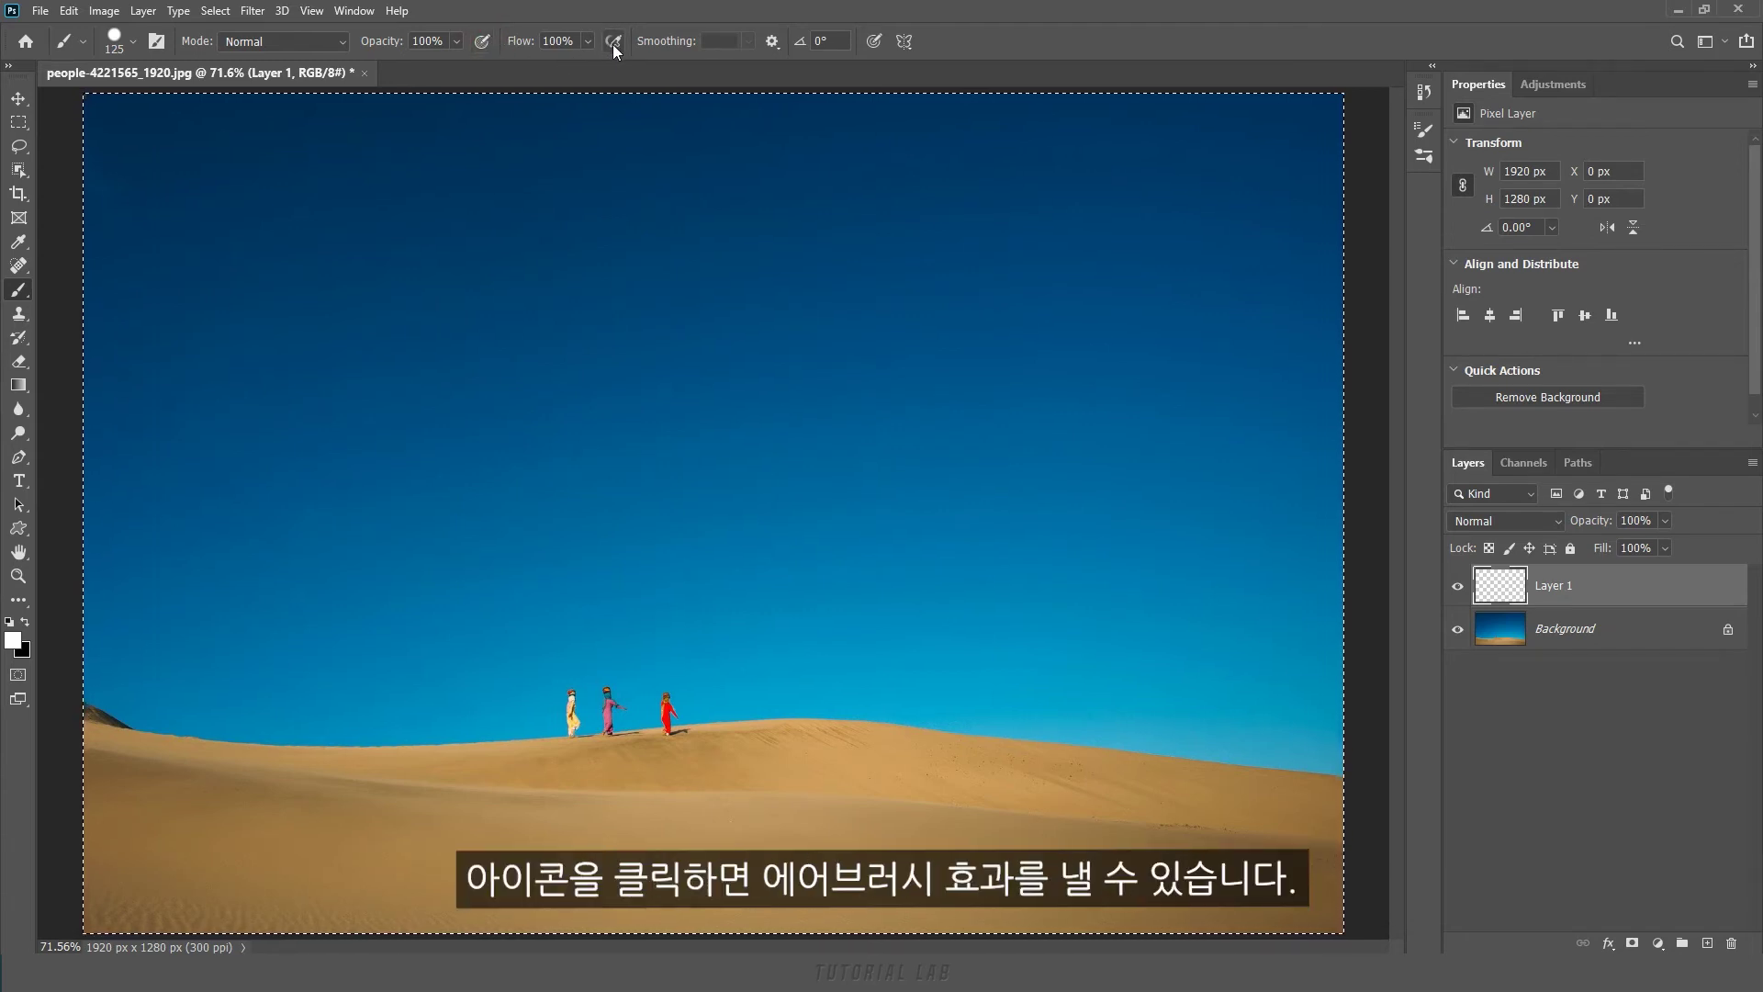
Step: Set hardness 0%, enlarge the brush to 500 px, spray three soft glows, then clear them
left_click(130, 44)
left_click_drag(221, 145, 101, 147)
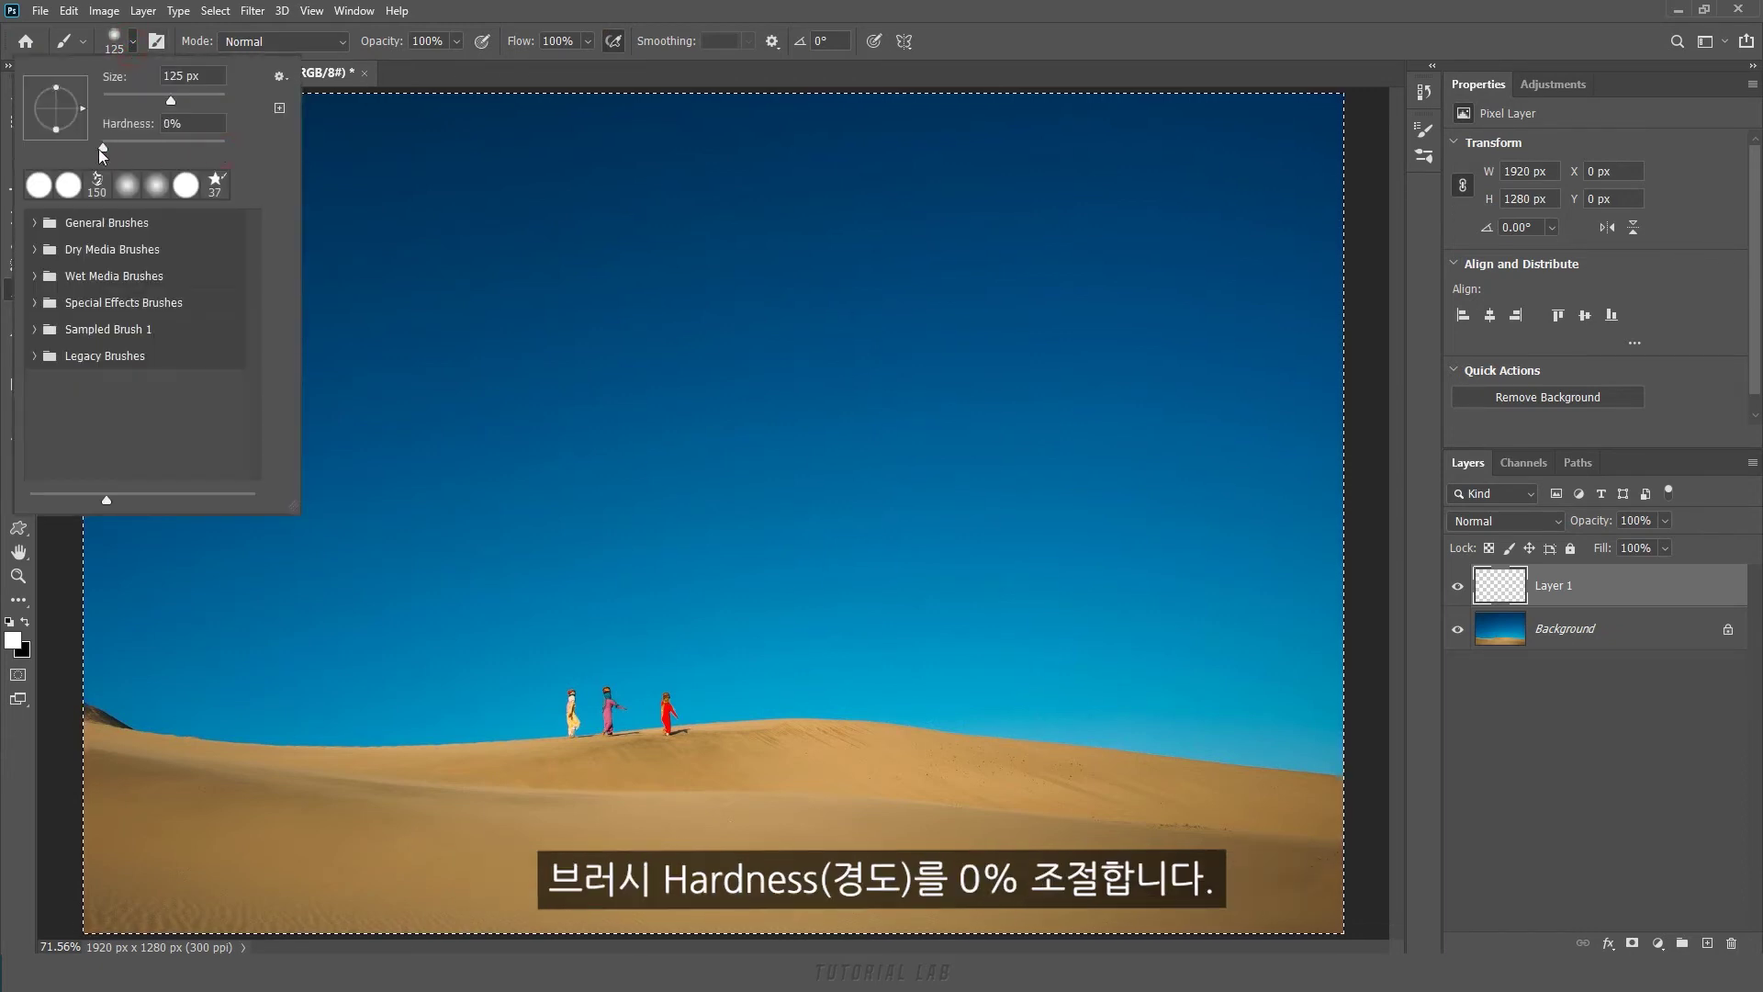
left_click(135, 48)
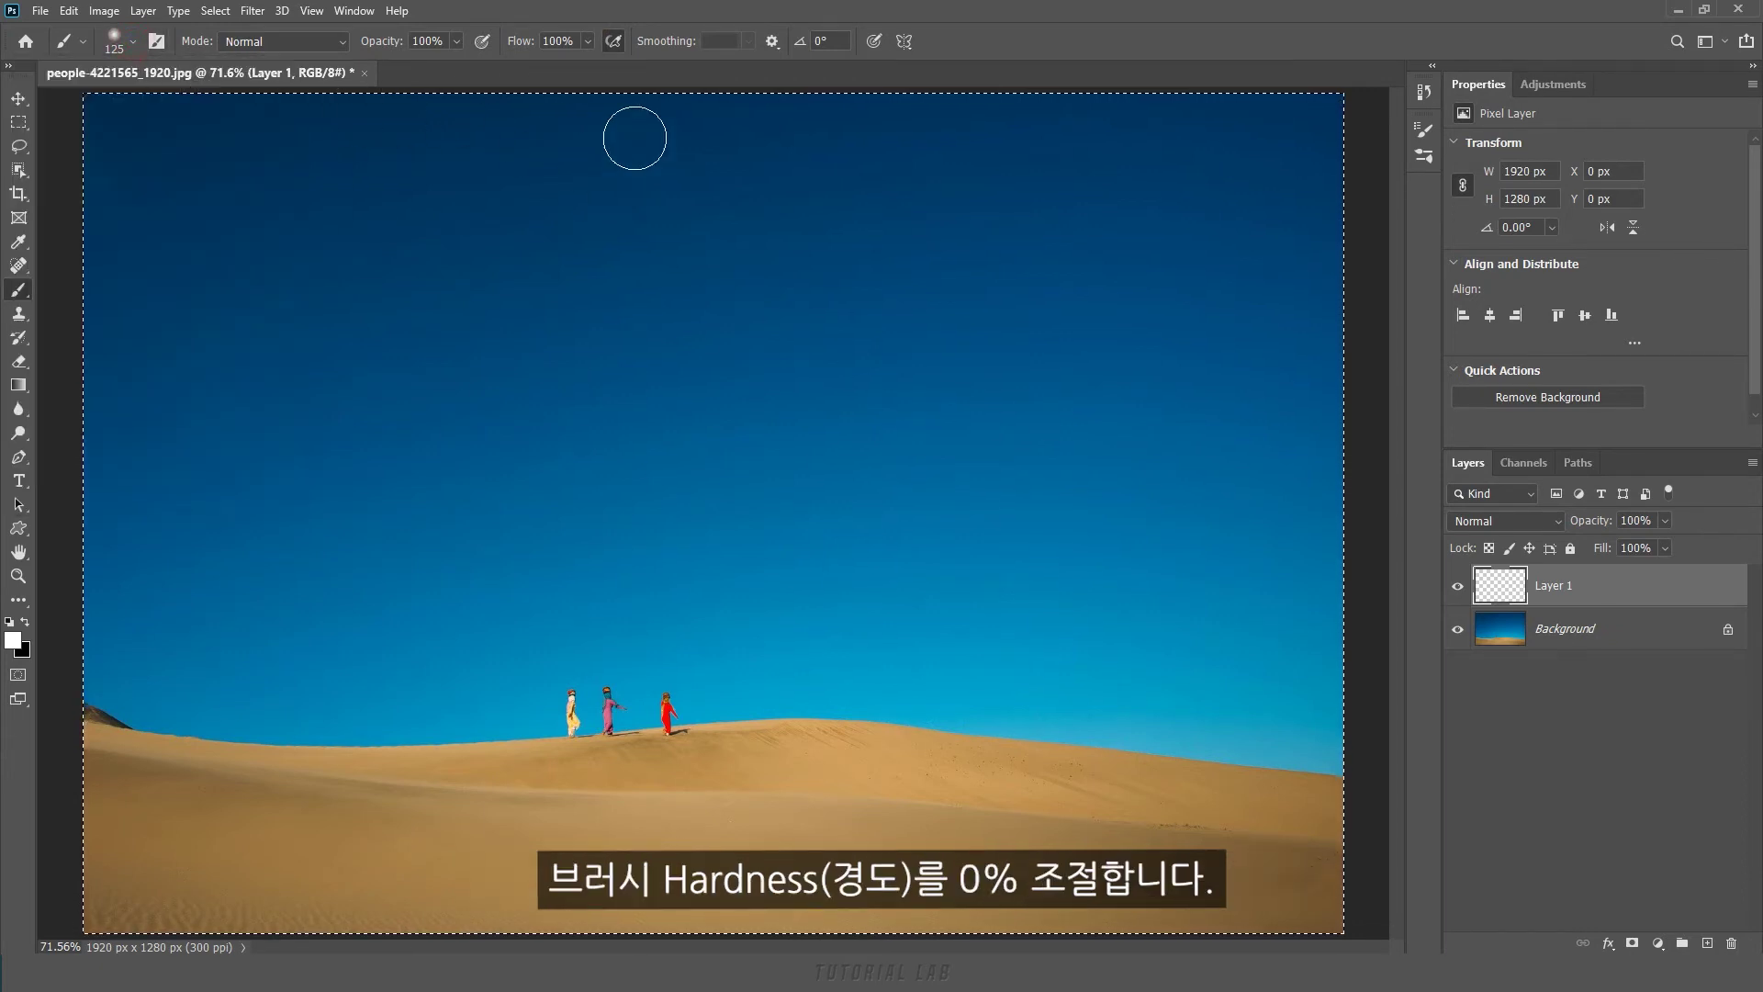
key("bracketright")
key("bracketright")
key("bracketright")
key("bracketright")
key("bracketright")
key("bracketright")
left_click(407, 332)
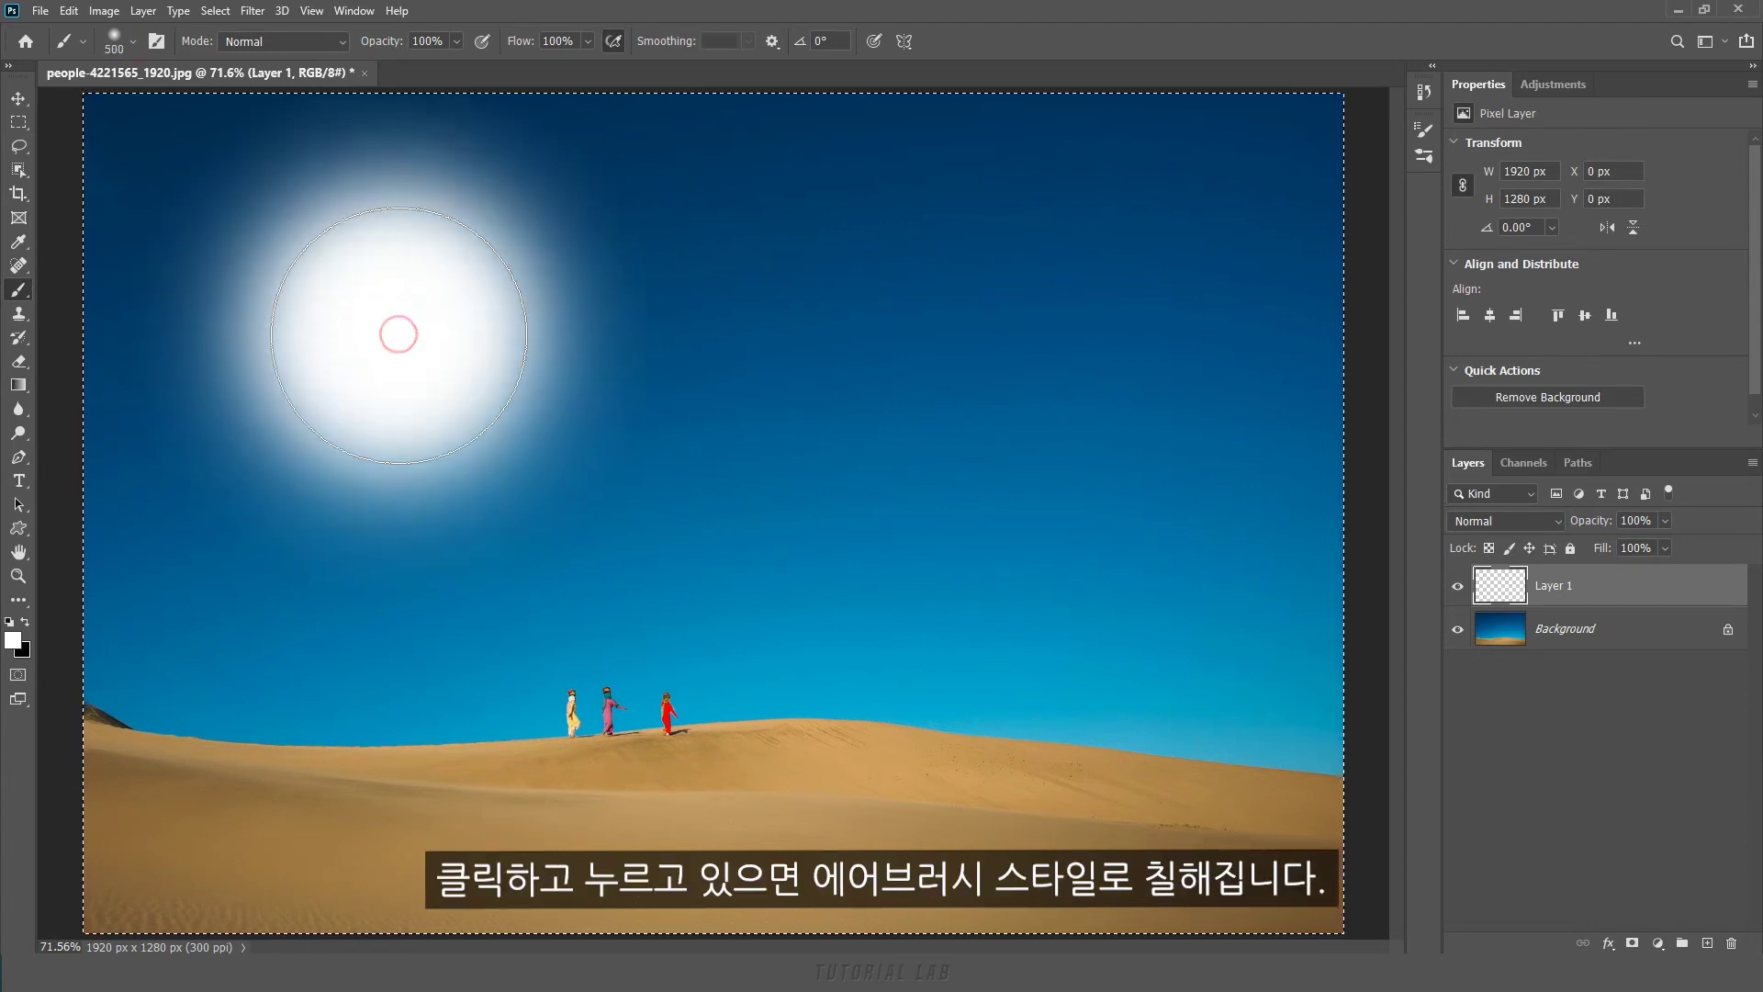
left_click(797, 345)
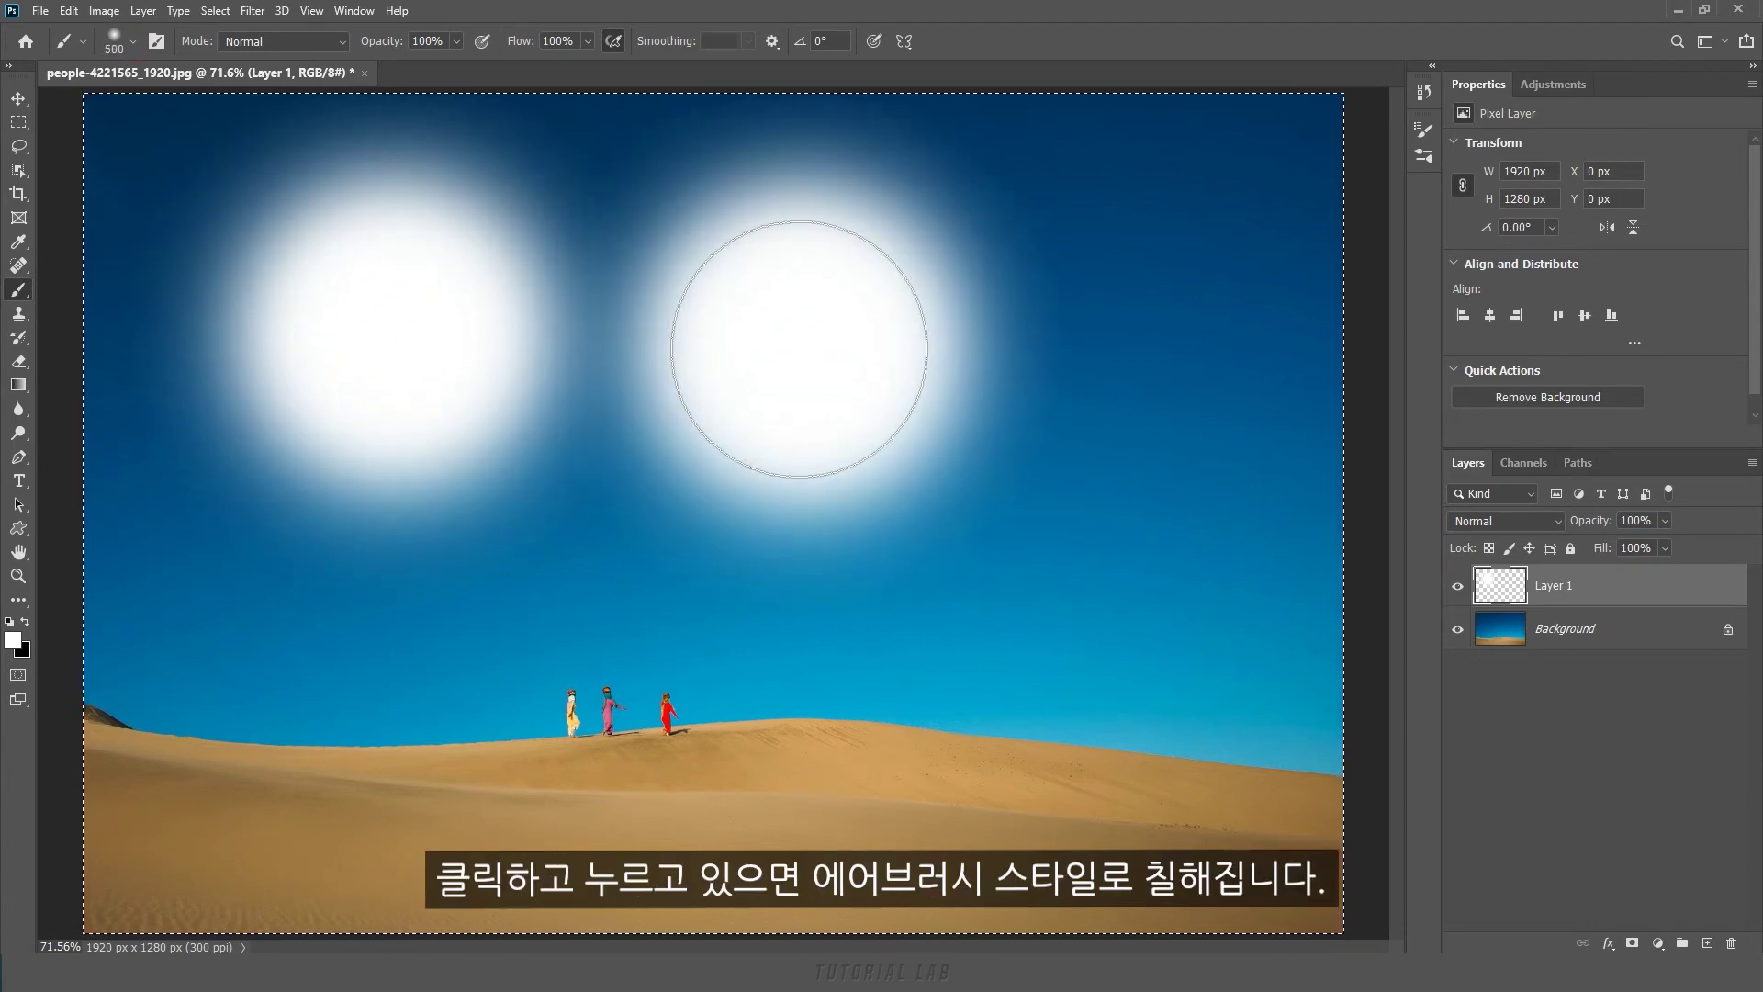
left_click(1120, 354)
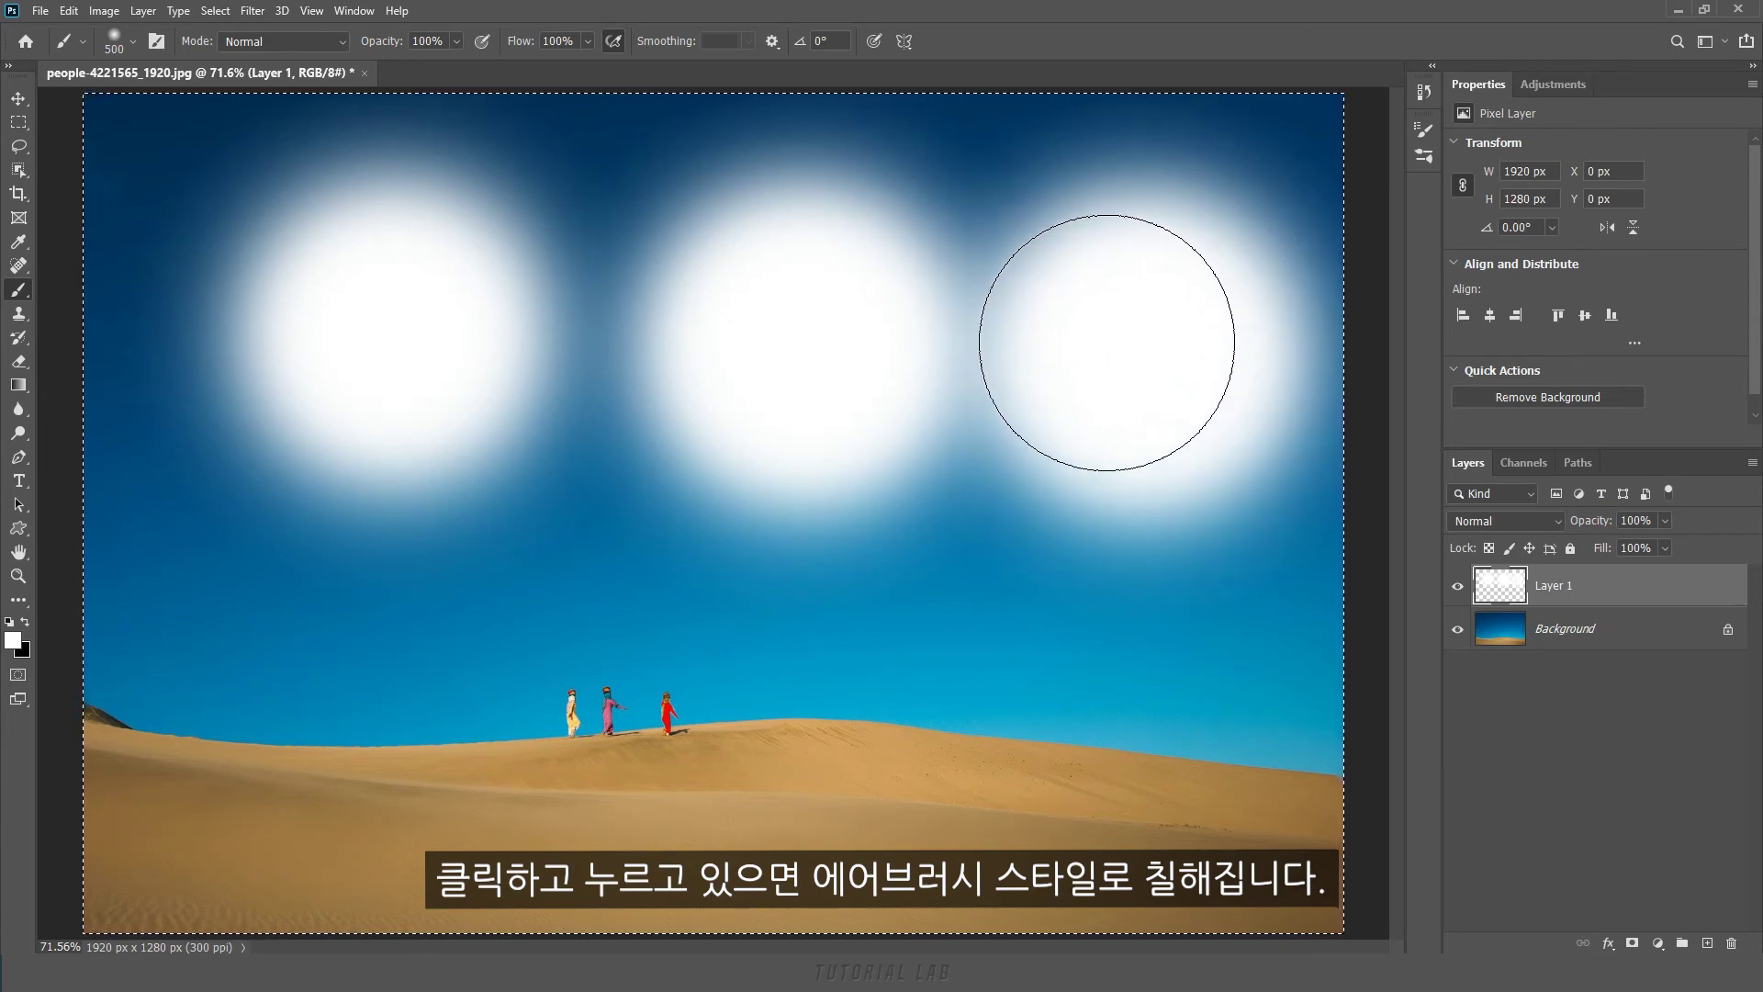
key("Delete")
key("bracketleft")
key("bracketleft")
key("bracketleft")
key("bracketleft")
key("bracketleft")
key("bracketleft")
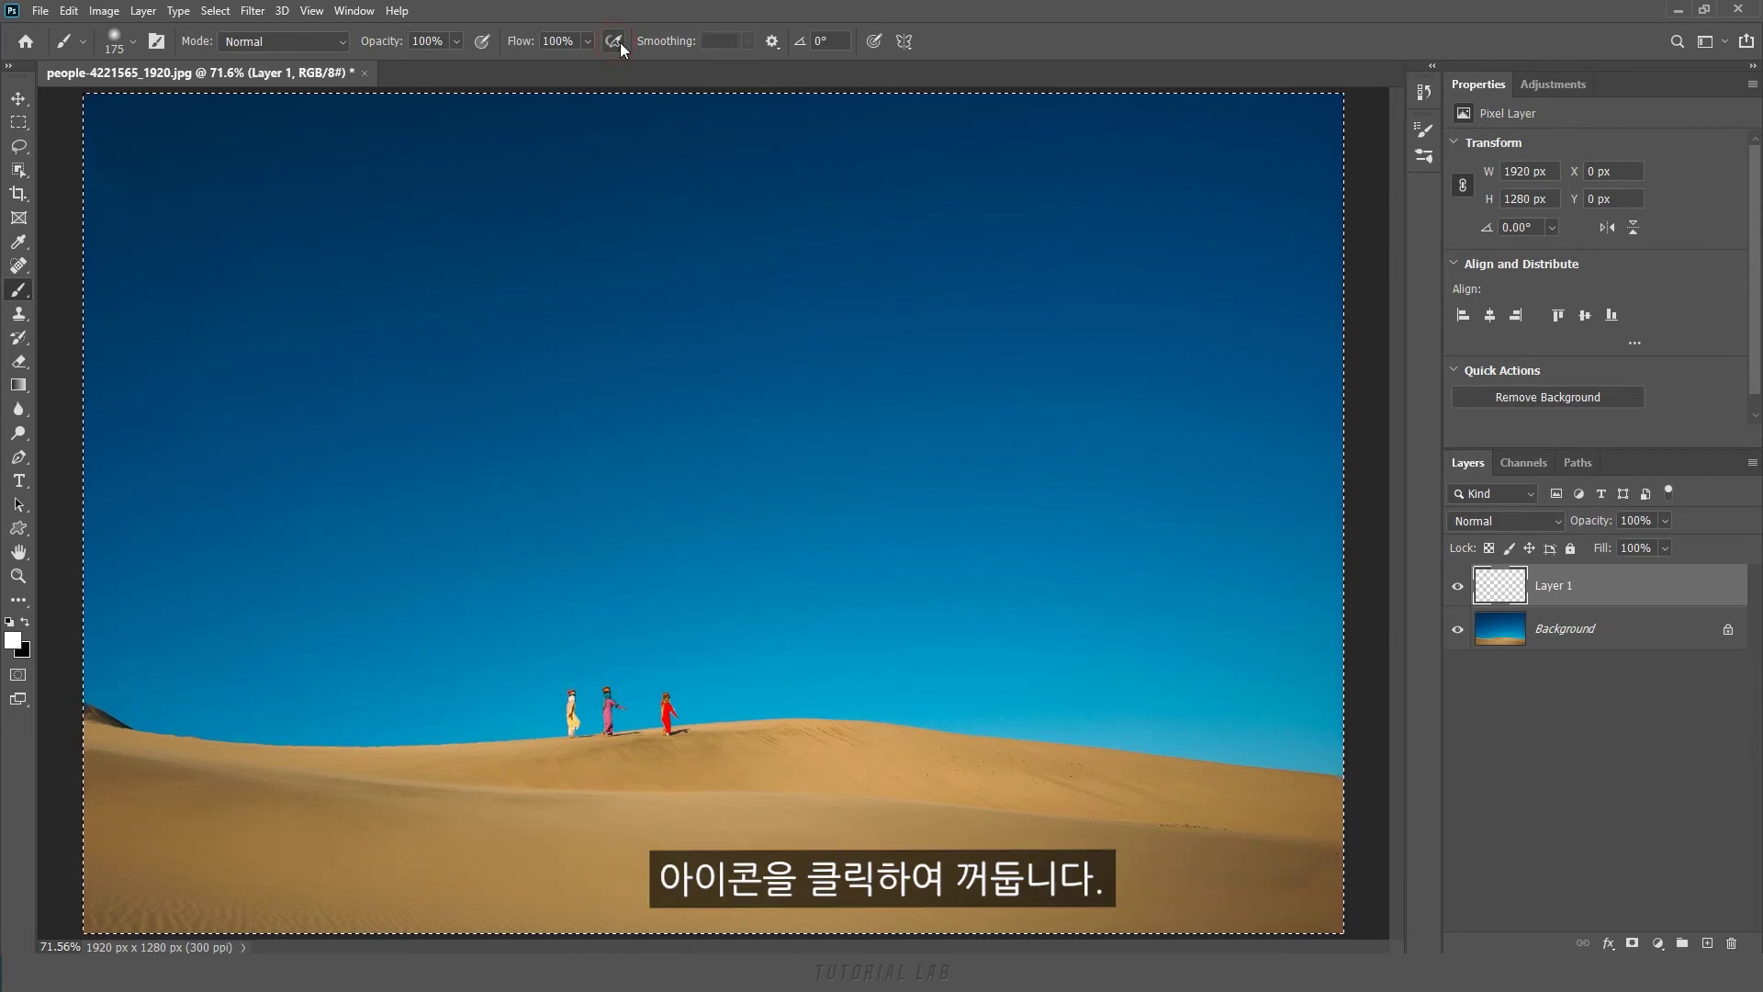
Step: Turn off Airbrush and enable Smoothing at 0% in the Brush Settings panel
left_click(615, 42)
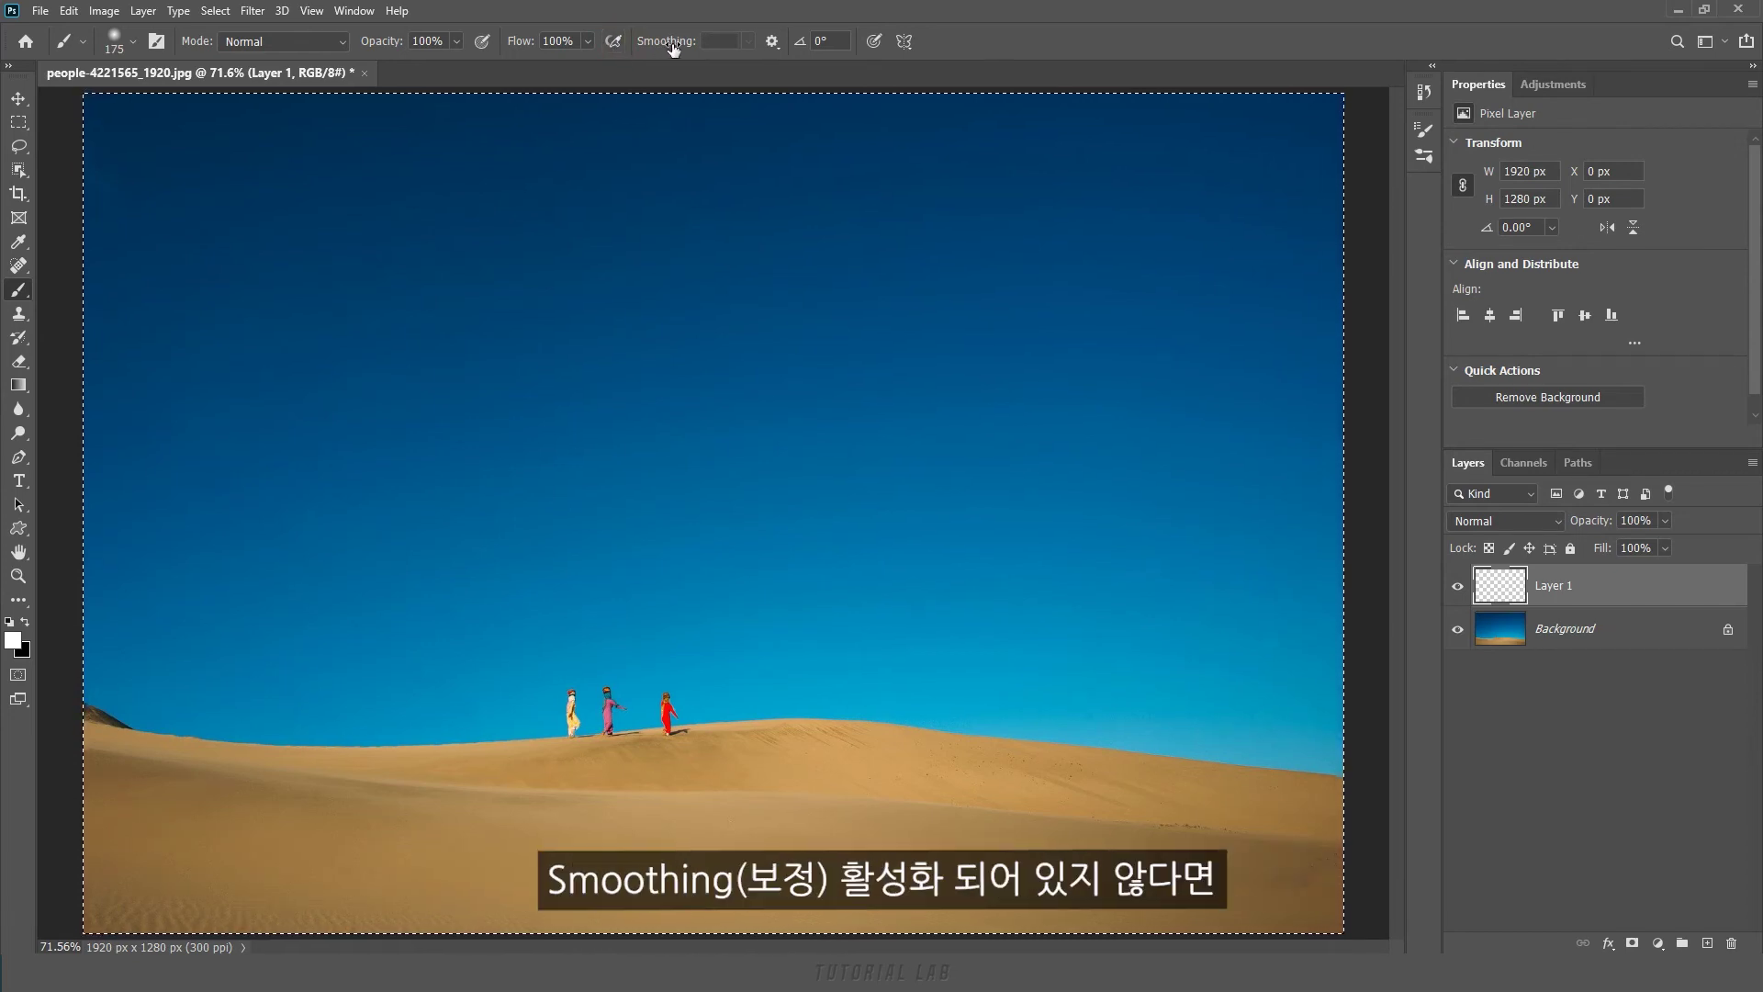
left_click(1423, 131)
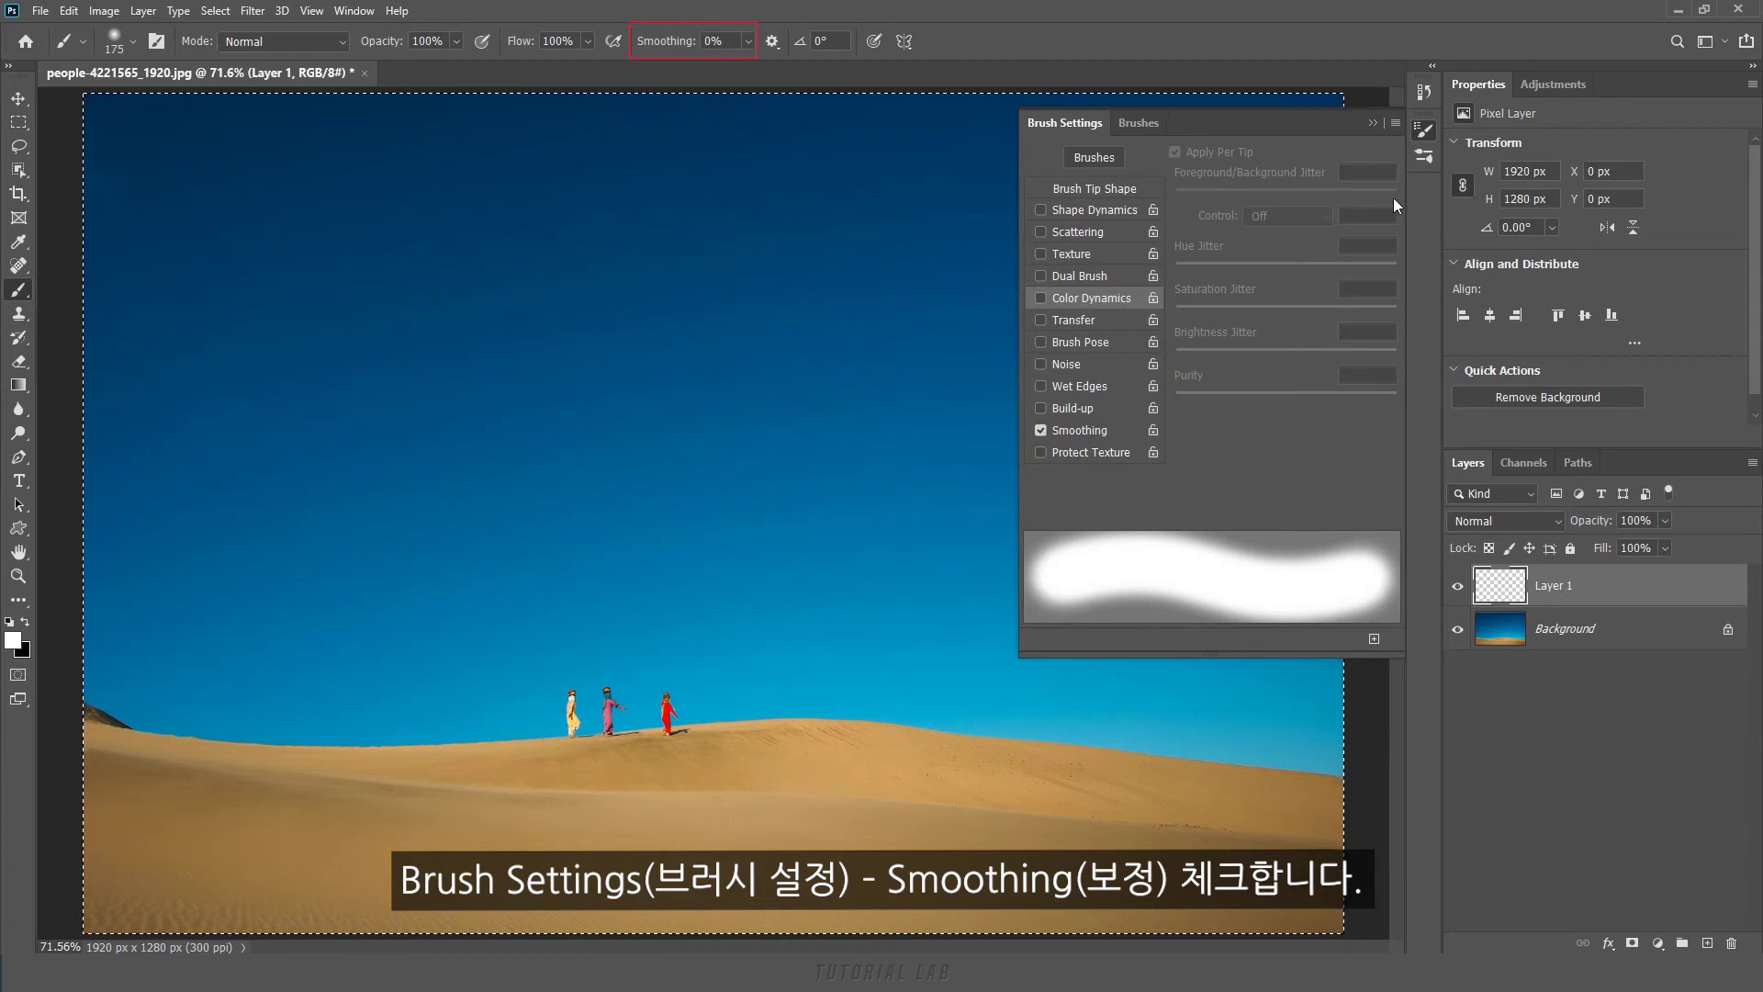
left_click(1425, 130)
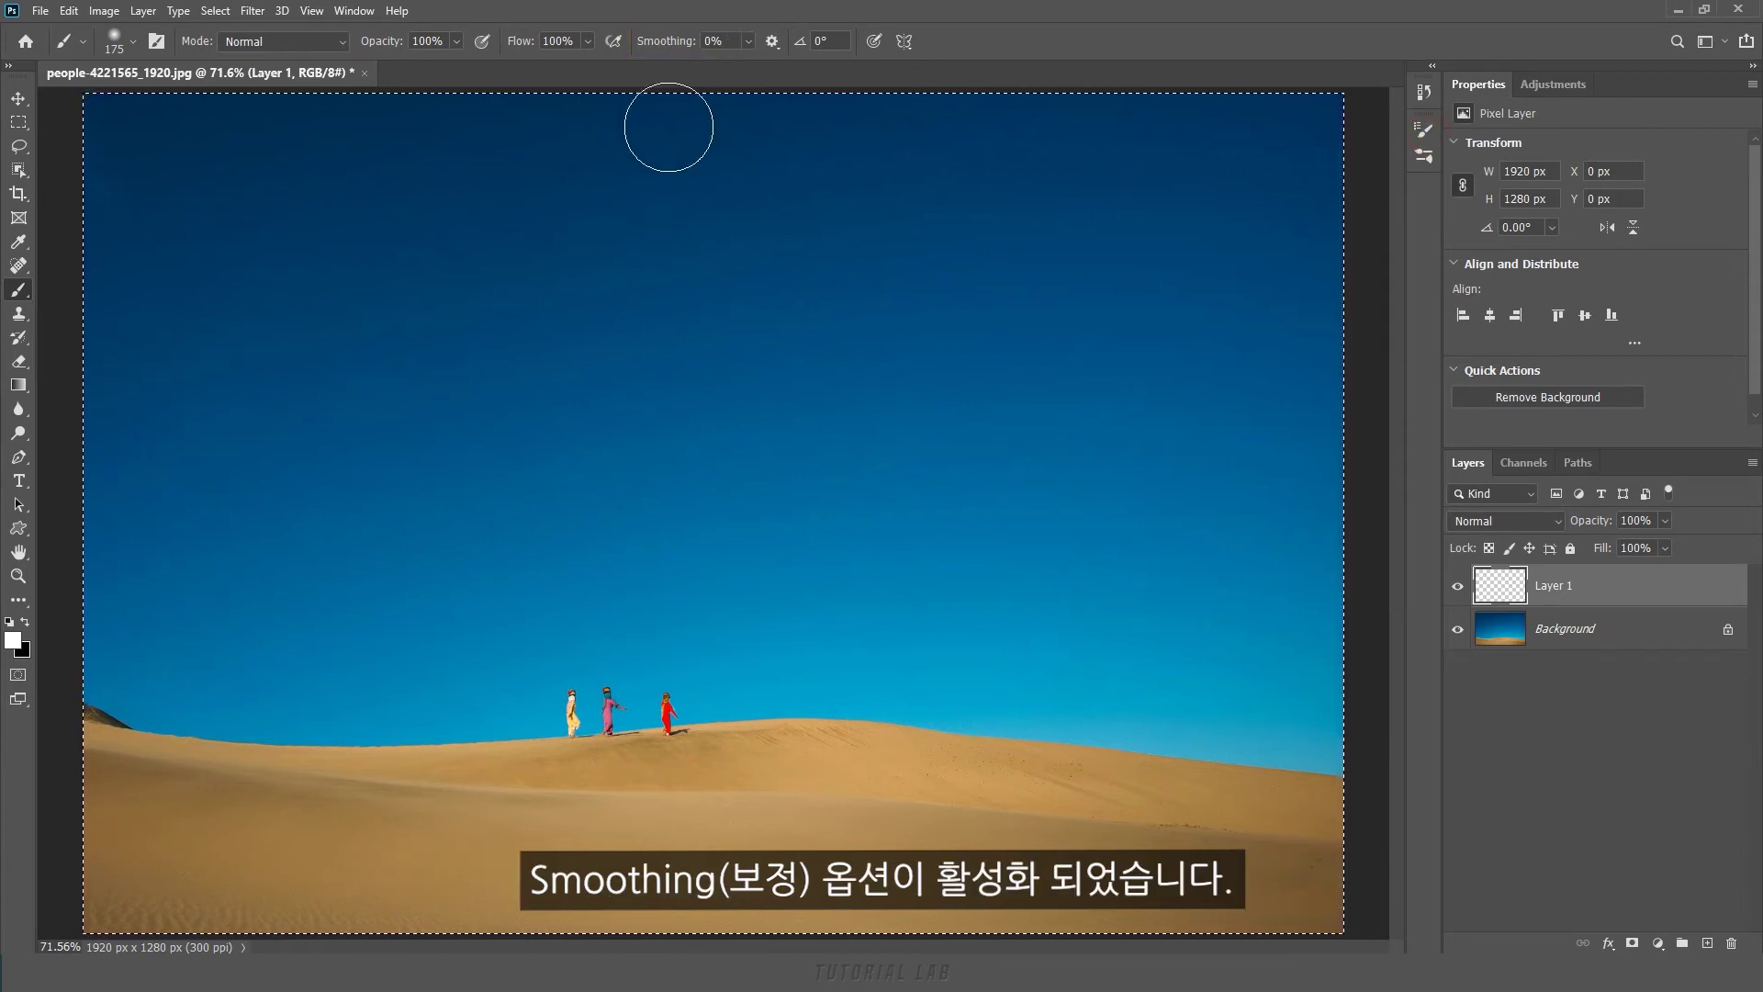
Step: With a size 80 hard brush, paint waves at 0% and 100% smoothing, then clear them
key("bracketleft")
key("bracketleft")
key("bracketleft")
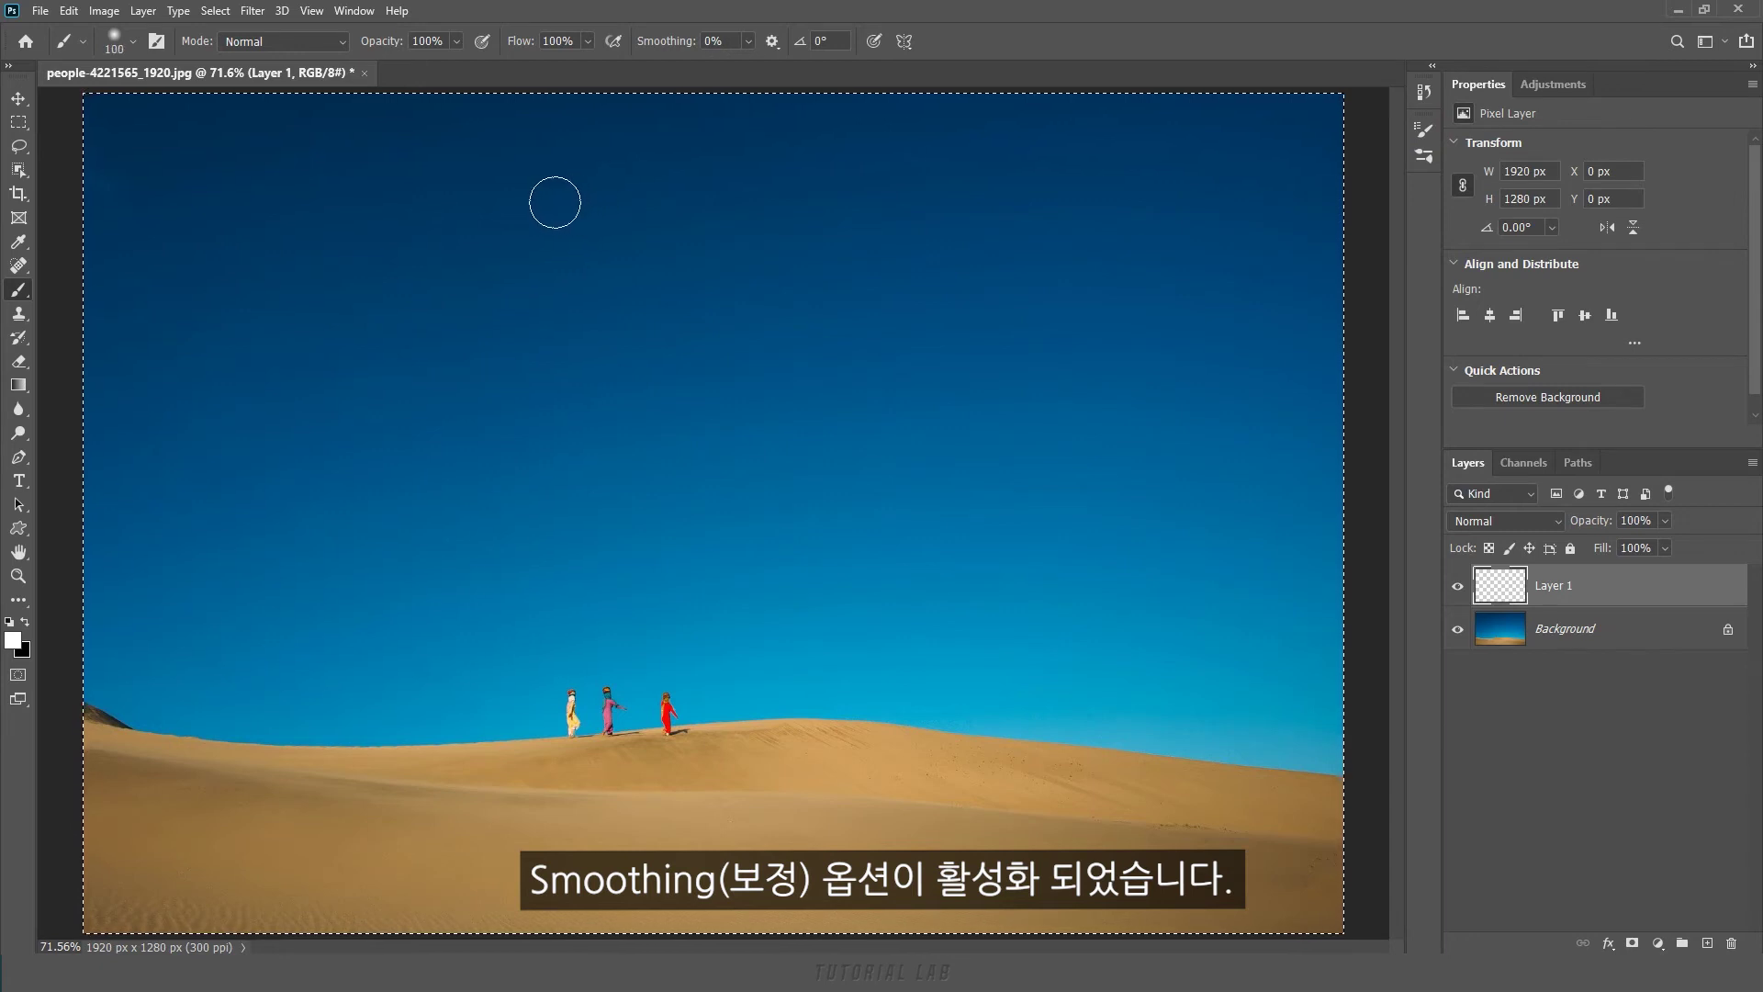
left_click(133, 41)
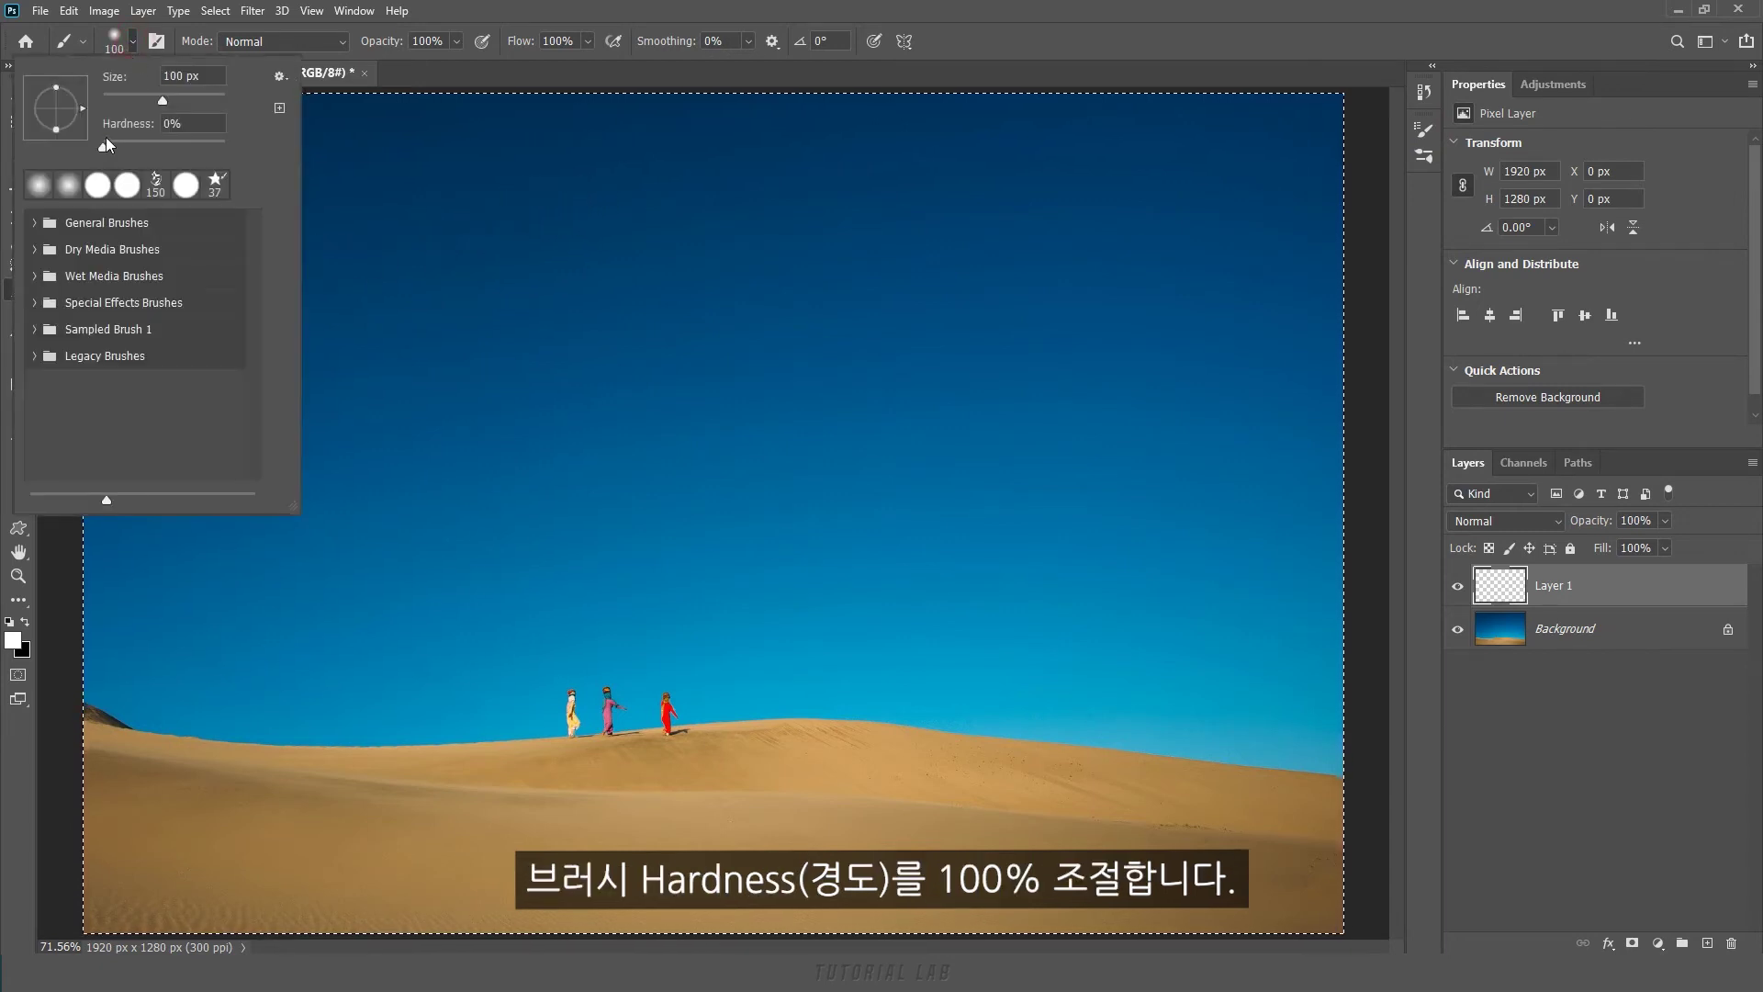
left_click(133, 42)
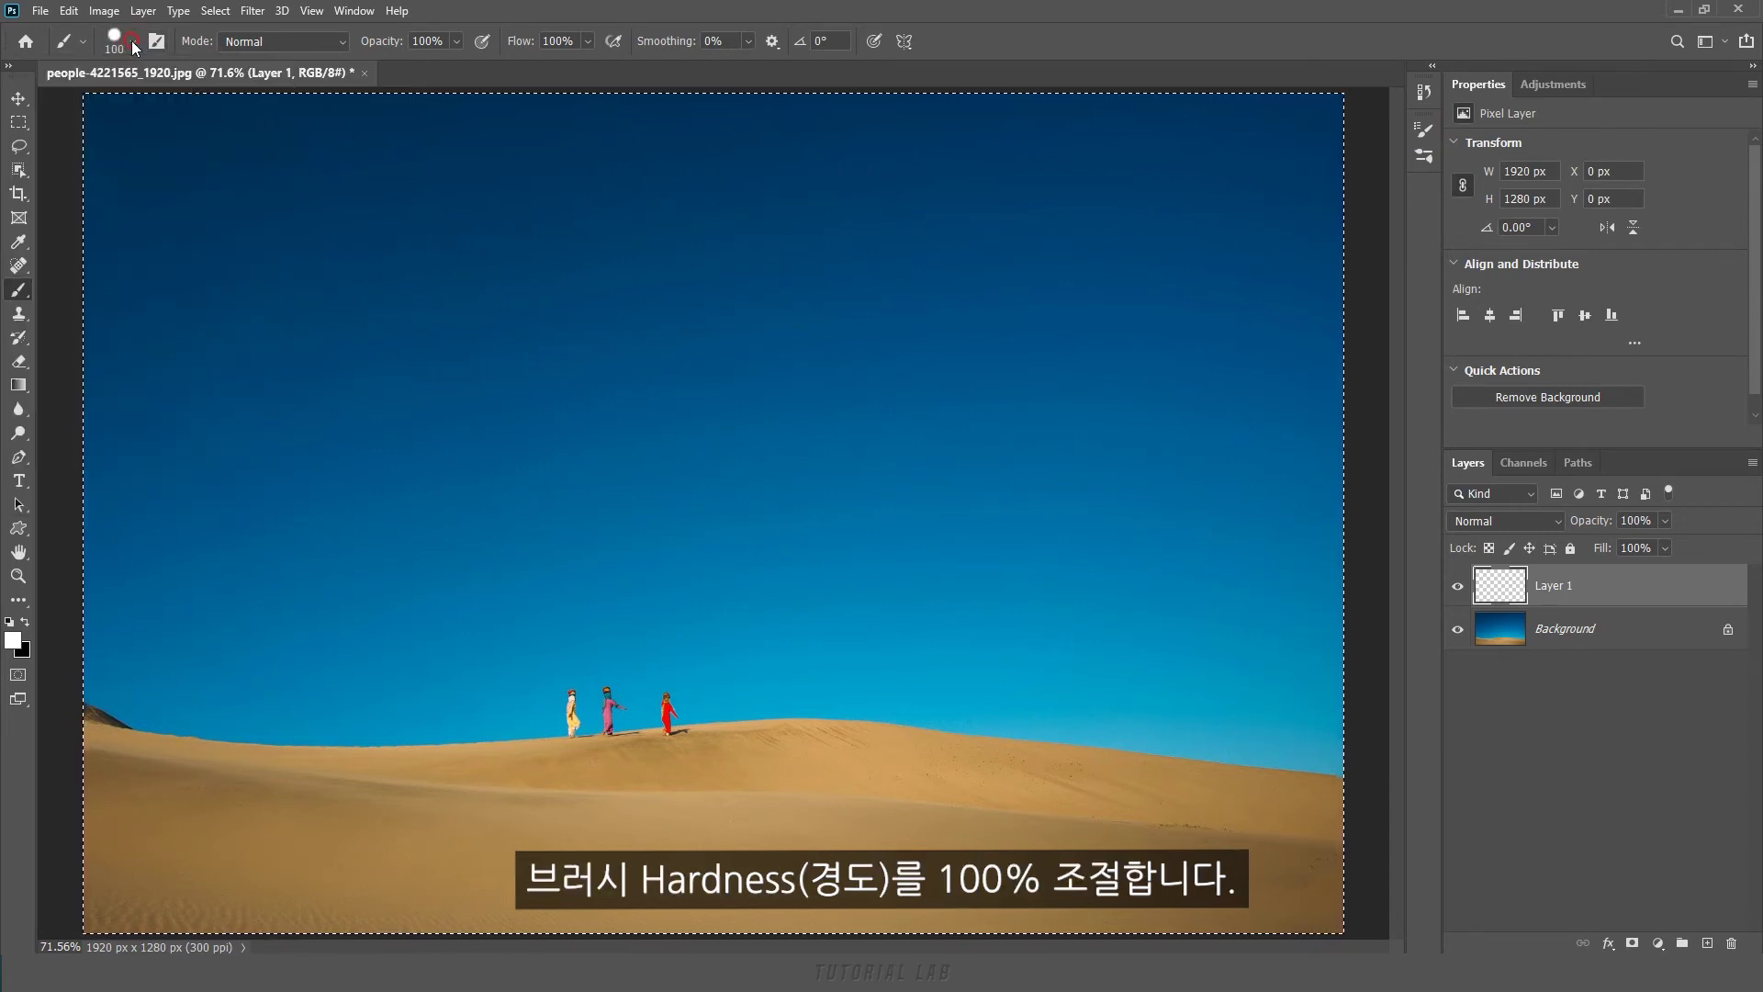
key("bracketleft")
key("bracketleft")
mouse_move(217, 292)
left_mouse_down()
mouse_move(712, 336)
mouse_move(1122, 255)
left_mouse_up()
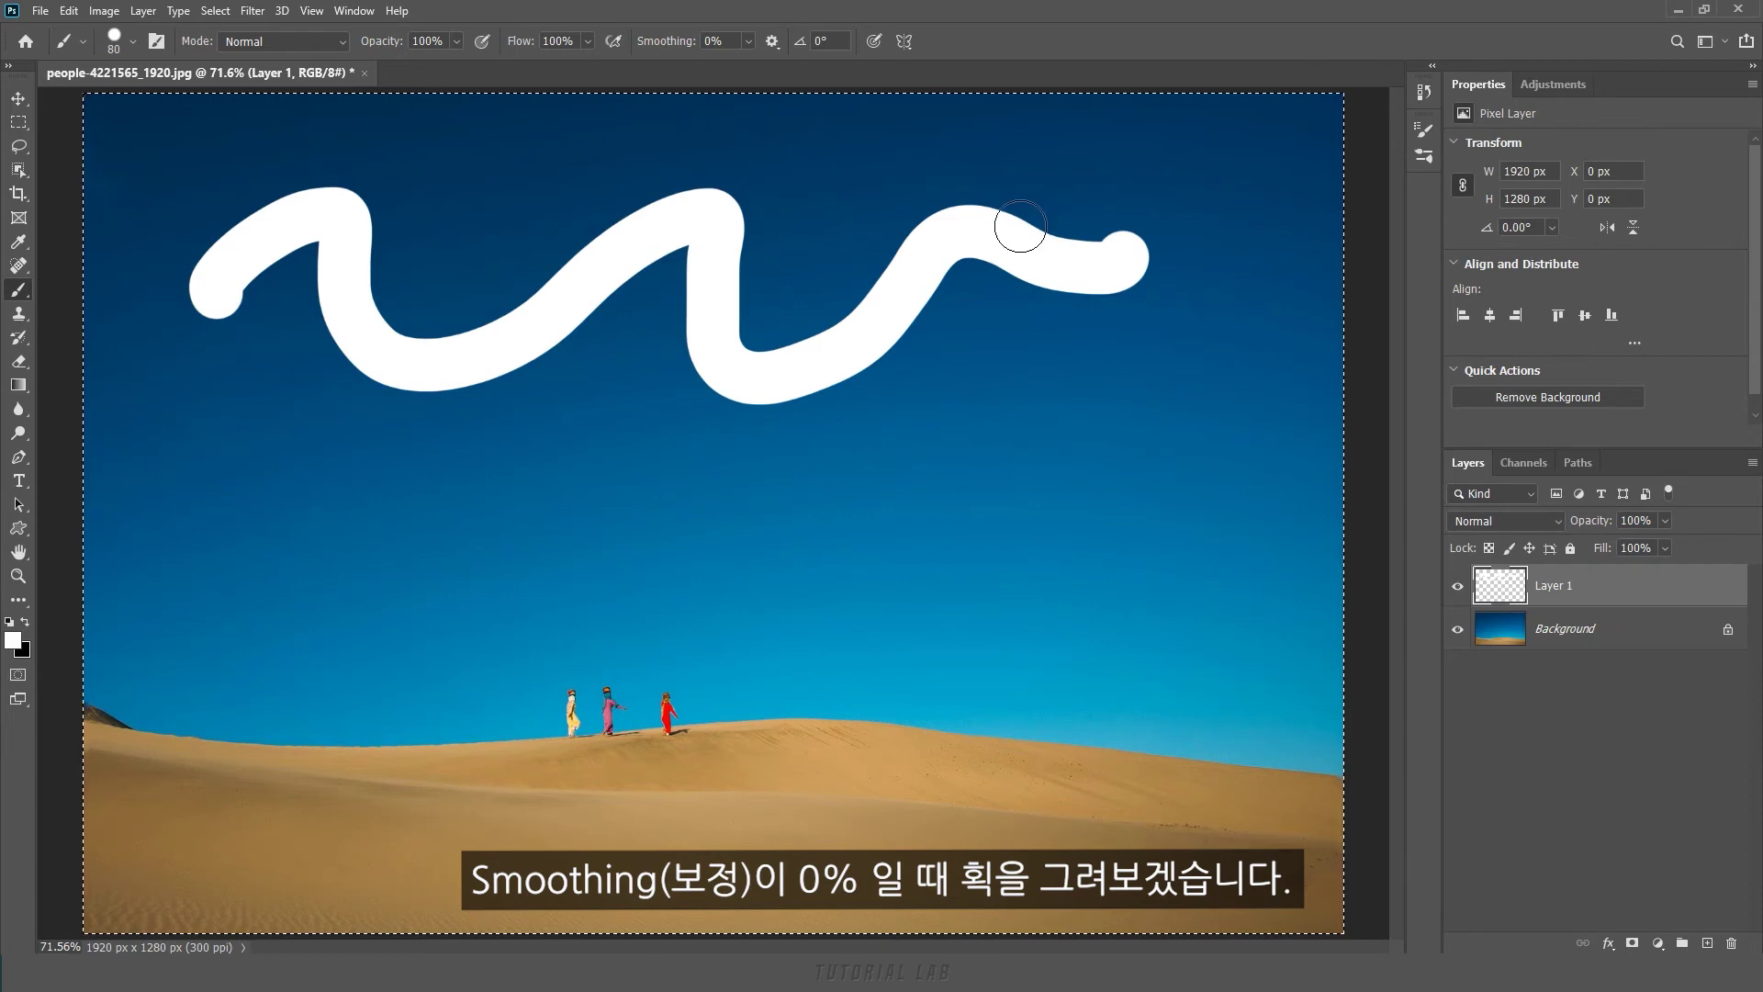
left_click(747, 41)
left_click_drag(741, 63, 855, 64)
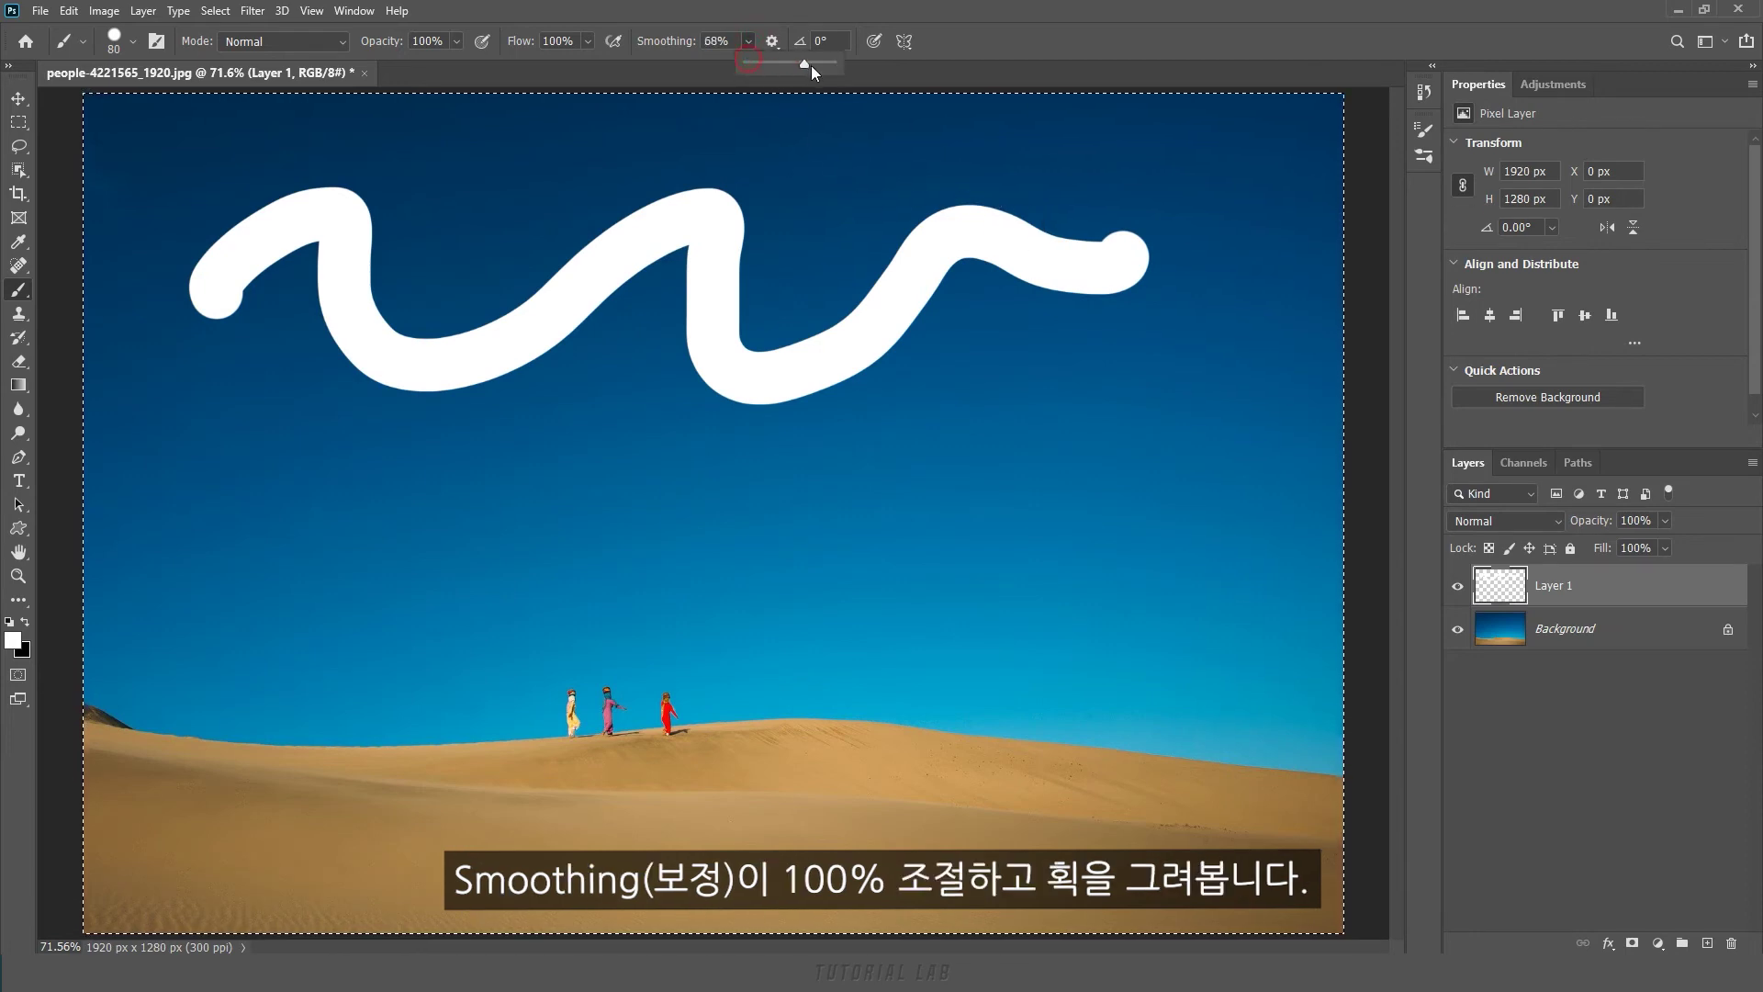
mouse_move(204, 520)
left_mouse_down()
mouse_move(311, 483)
mouse_move(1107, 526)
mouse_move(1153, 490)
left_mouse_up()
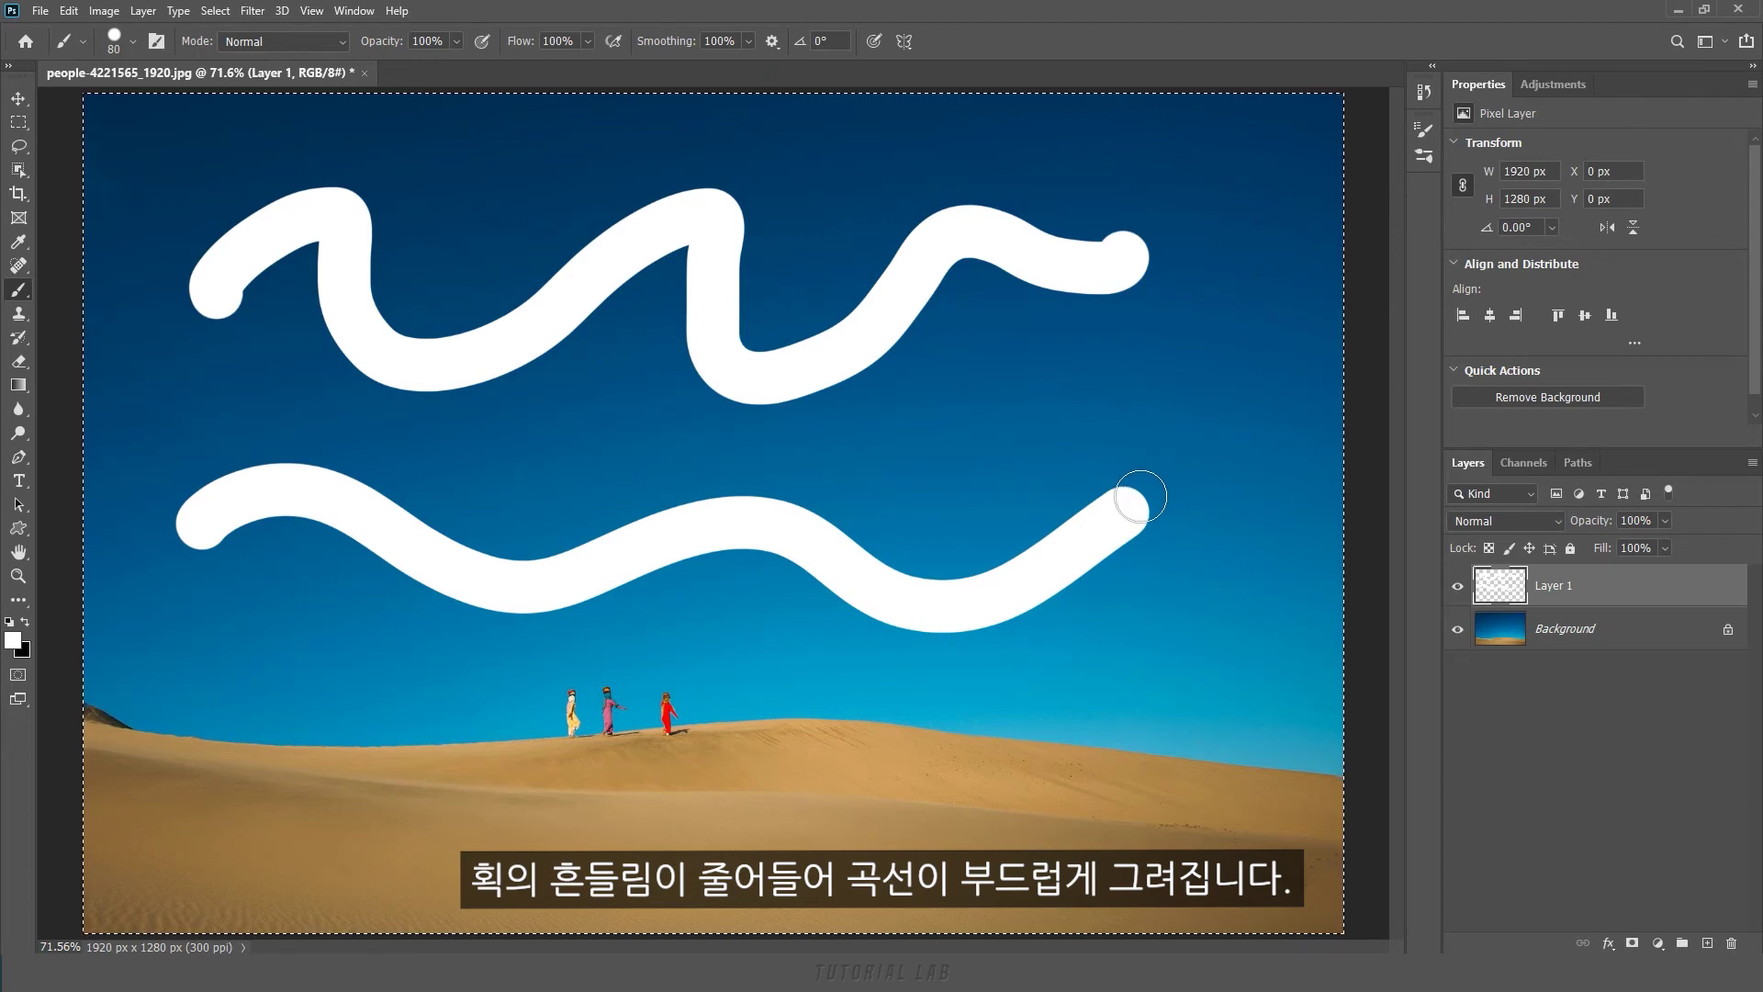
key("Delete")
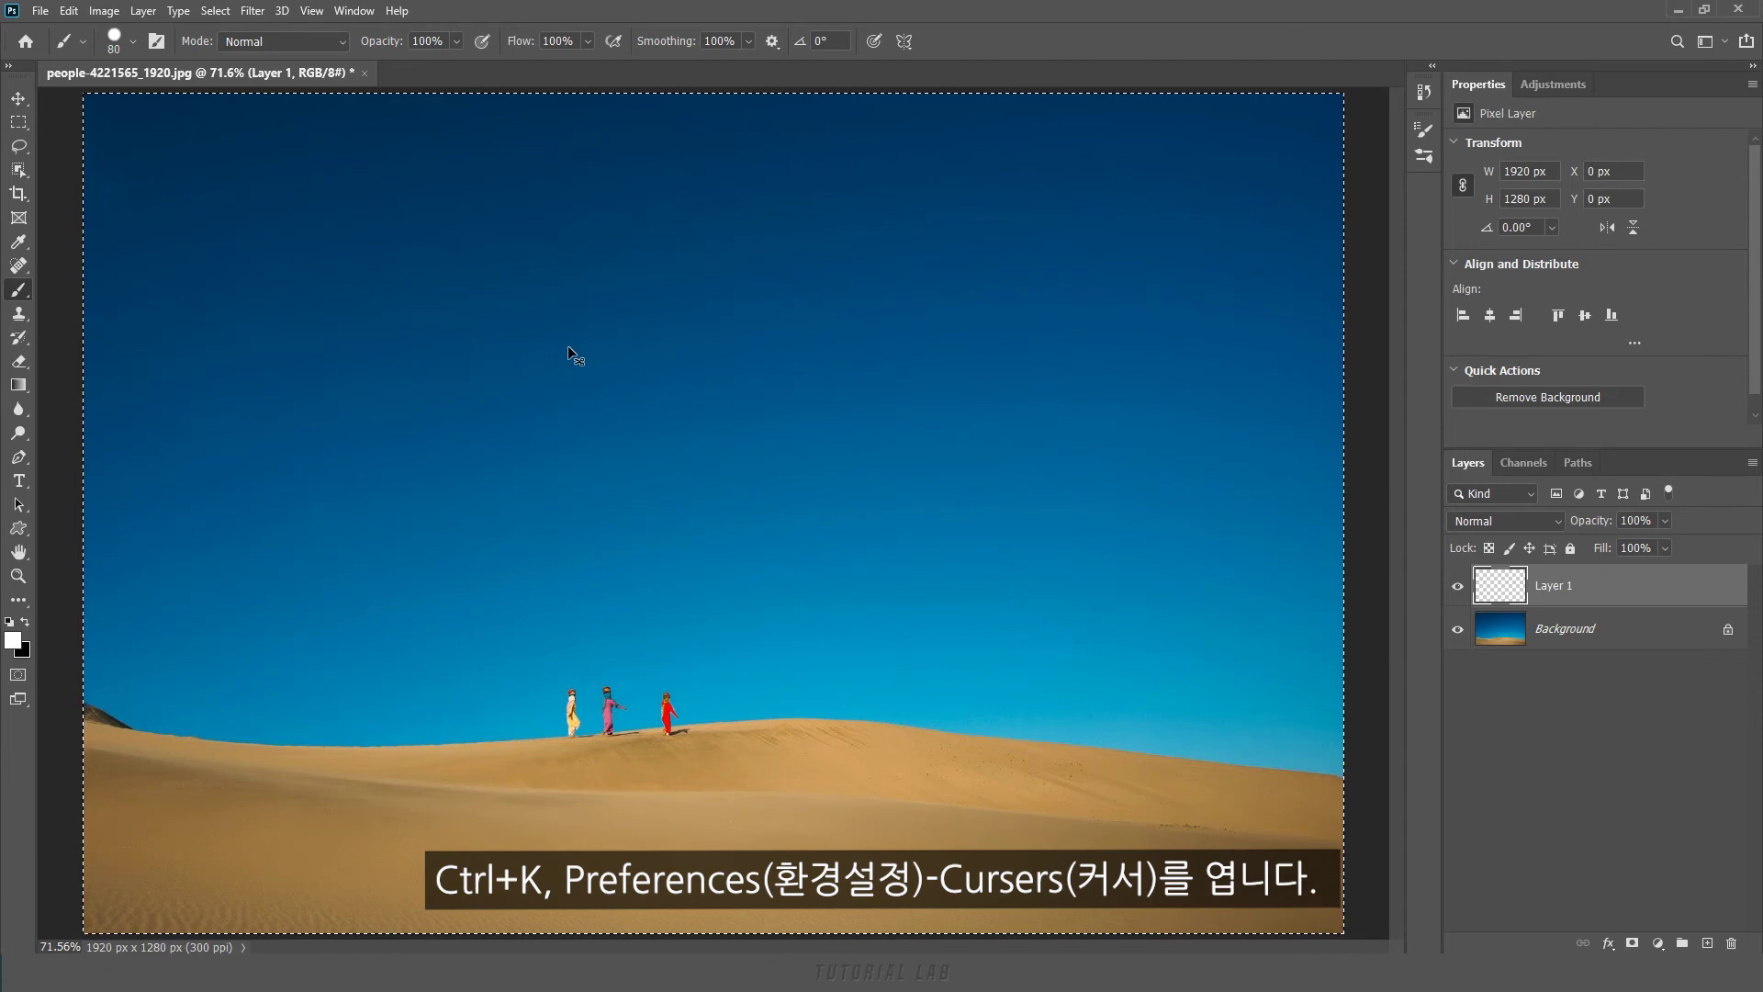
Step: In Cursors preferences, enable Show Brush Leash While Smoothing with a magenta leash colour
key("ctrl+k")
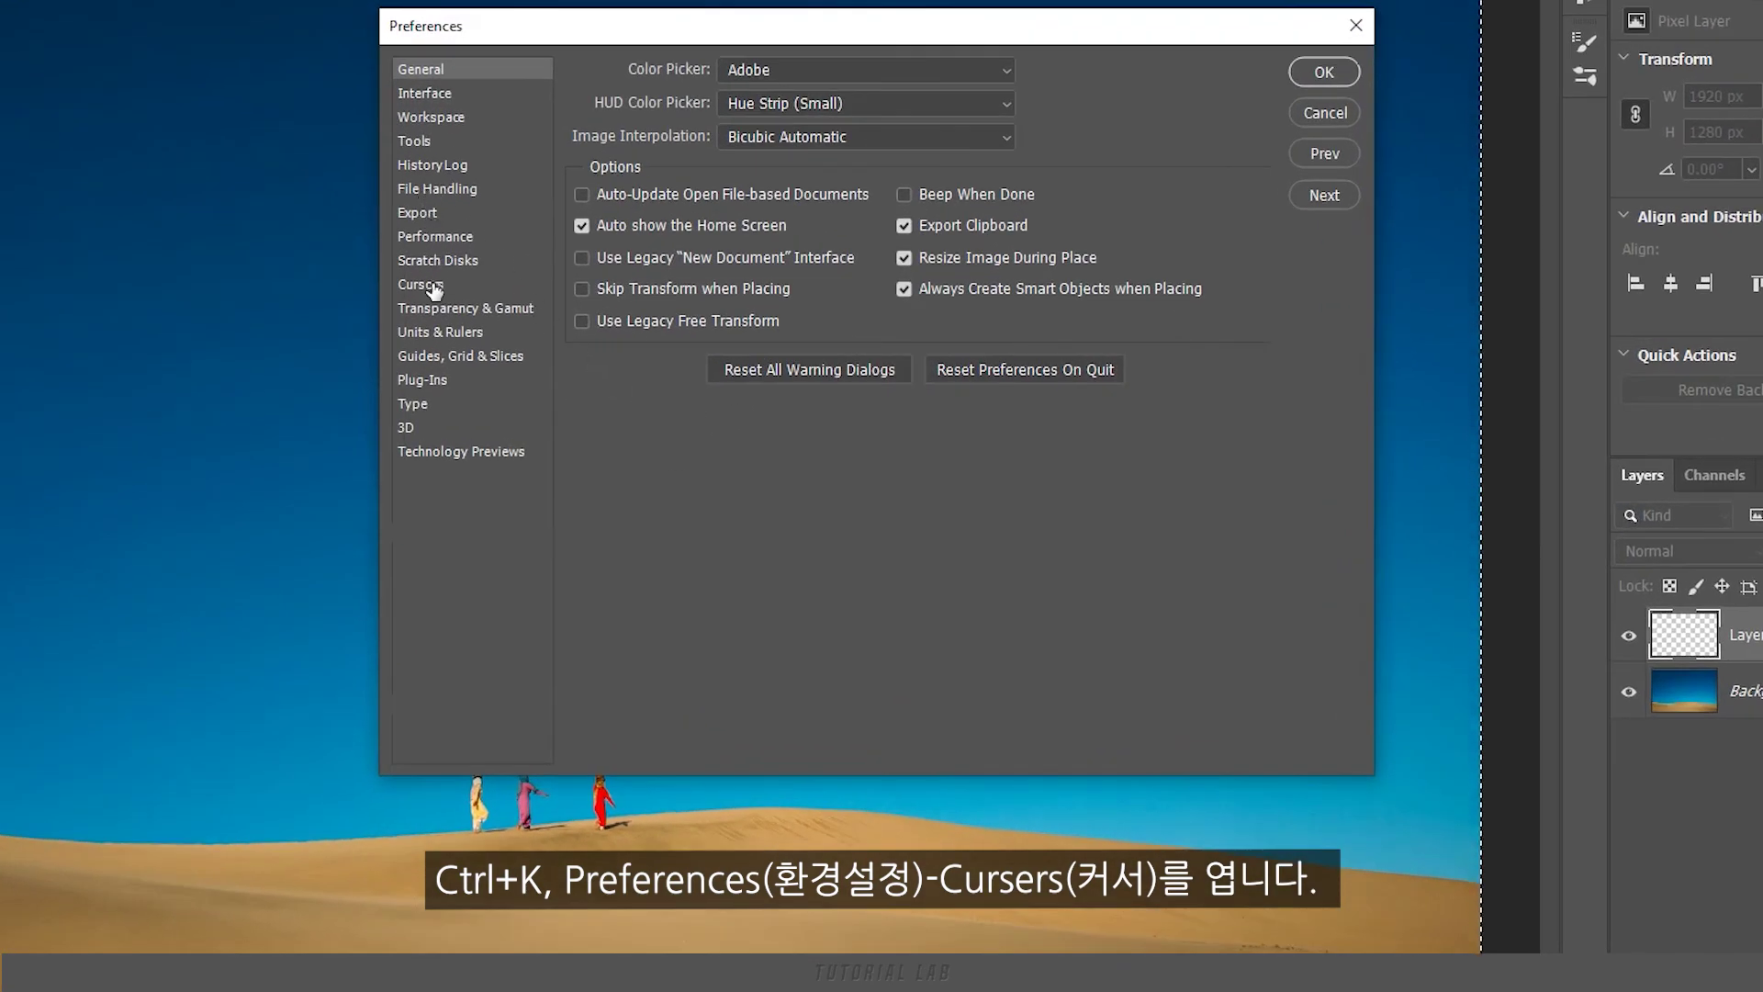
left_click(432, 286)
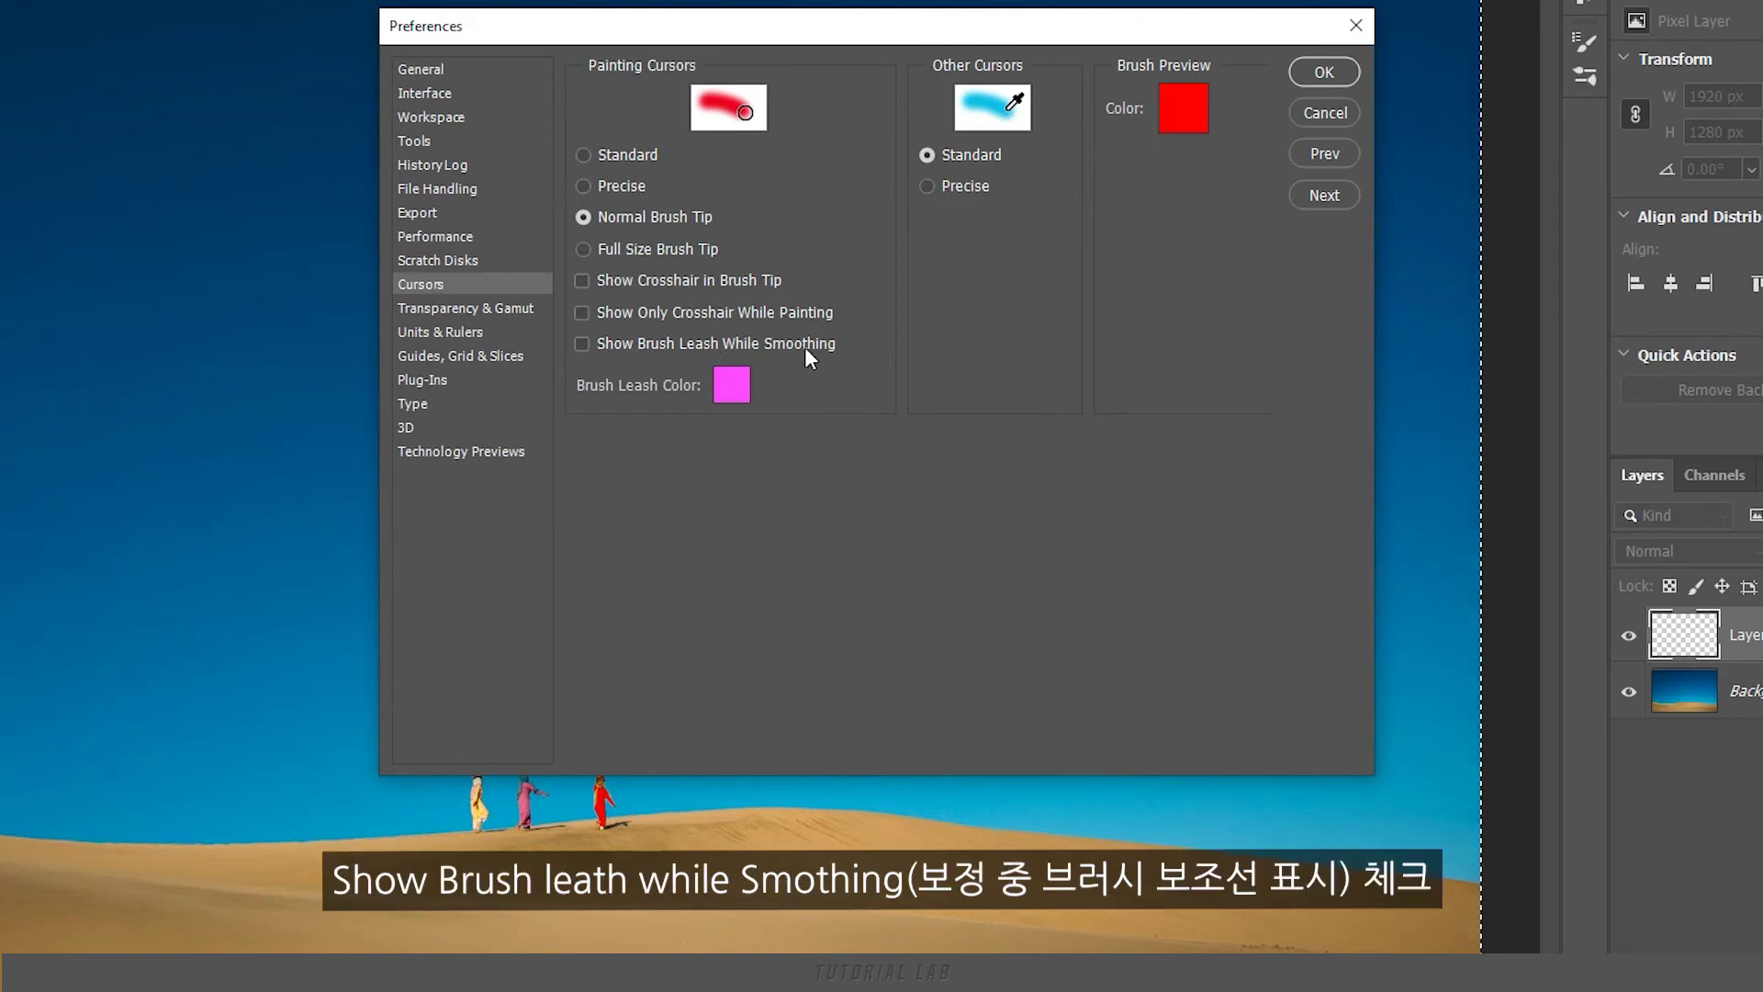
left_click(581, 345)
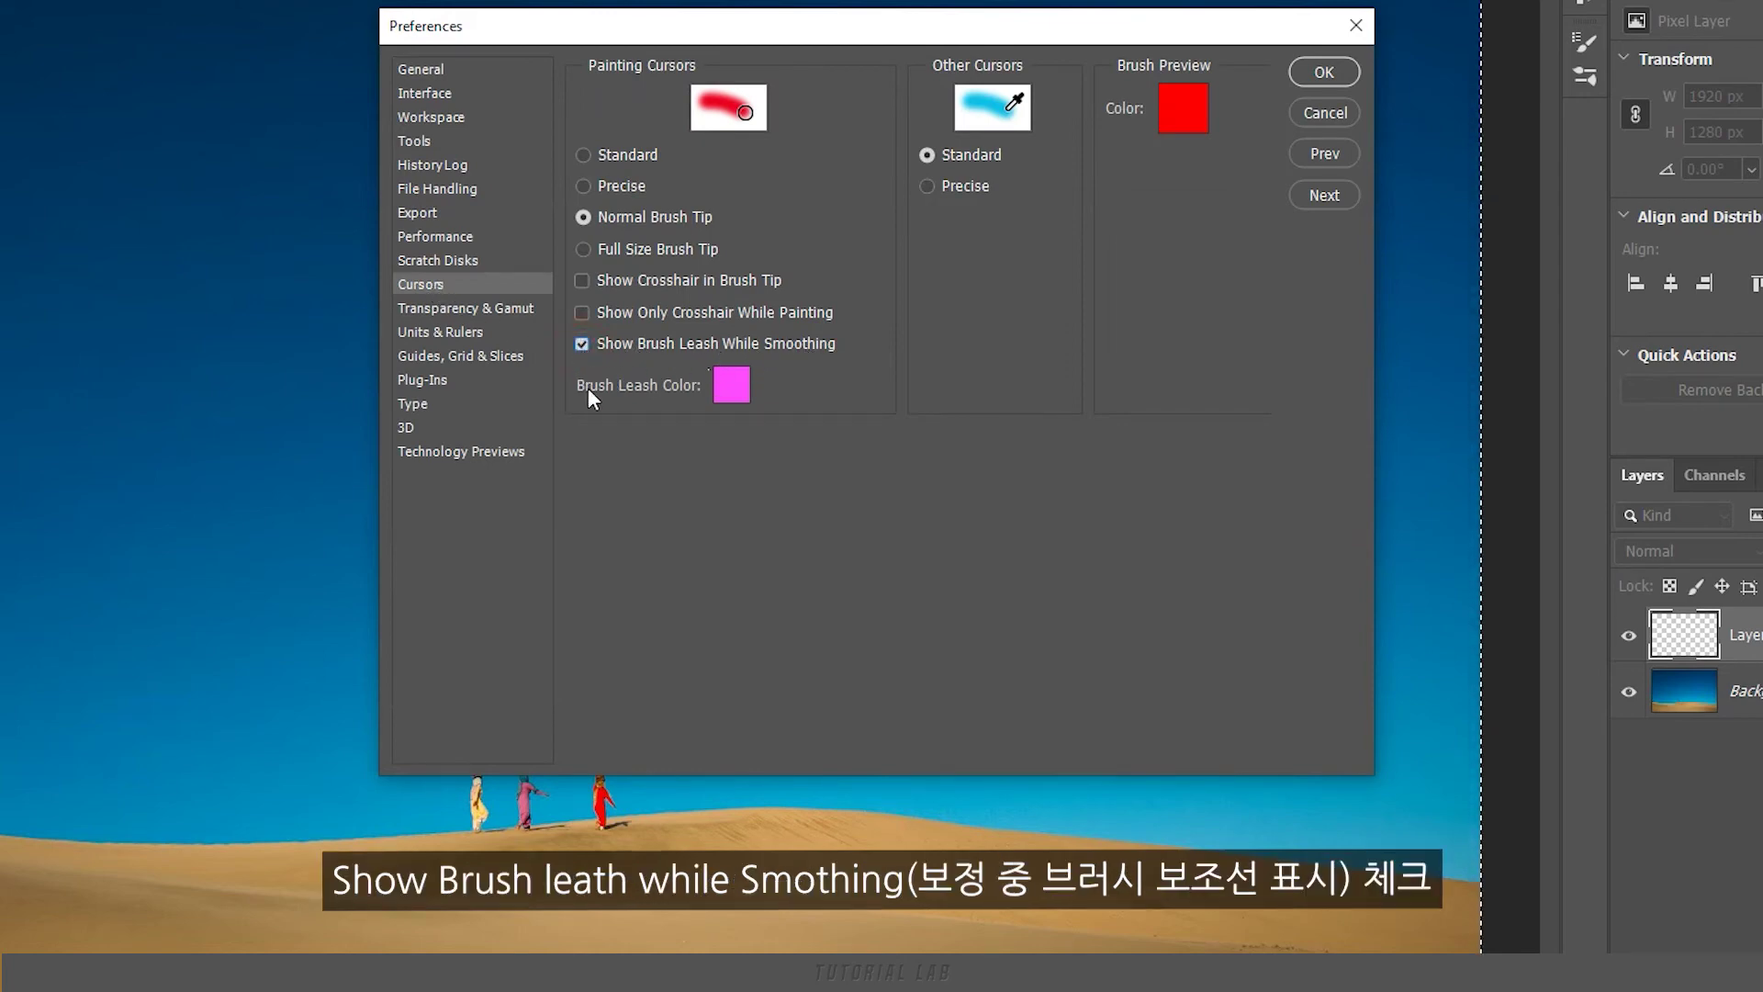
left_click(733, 396)
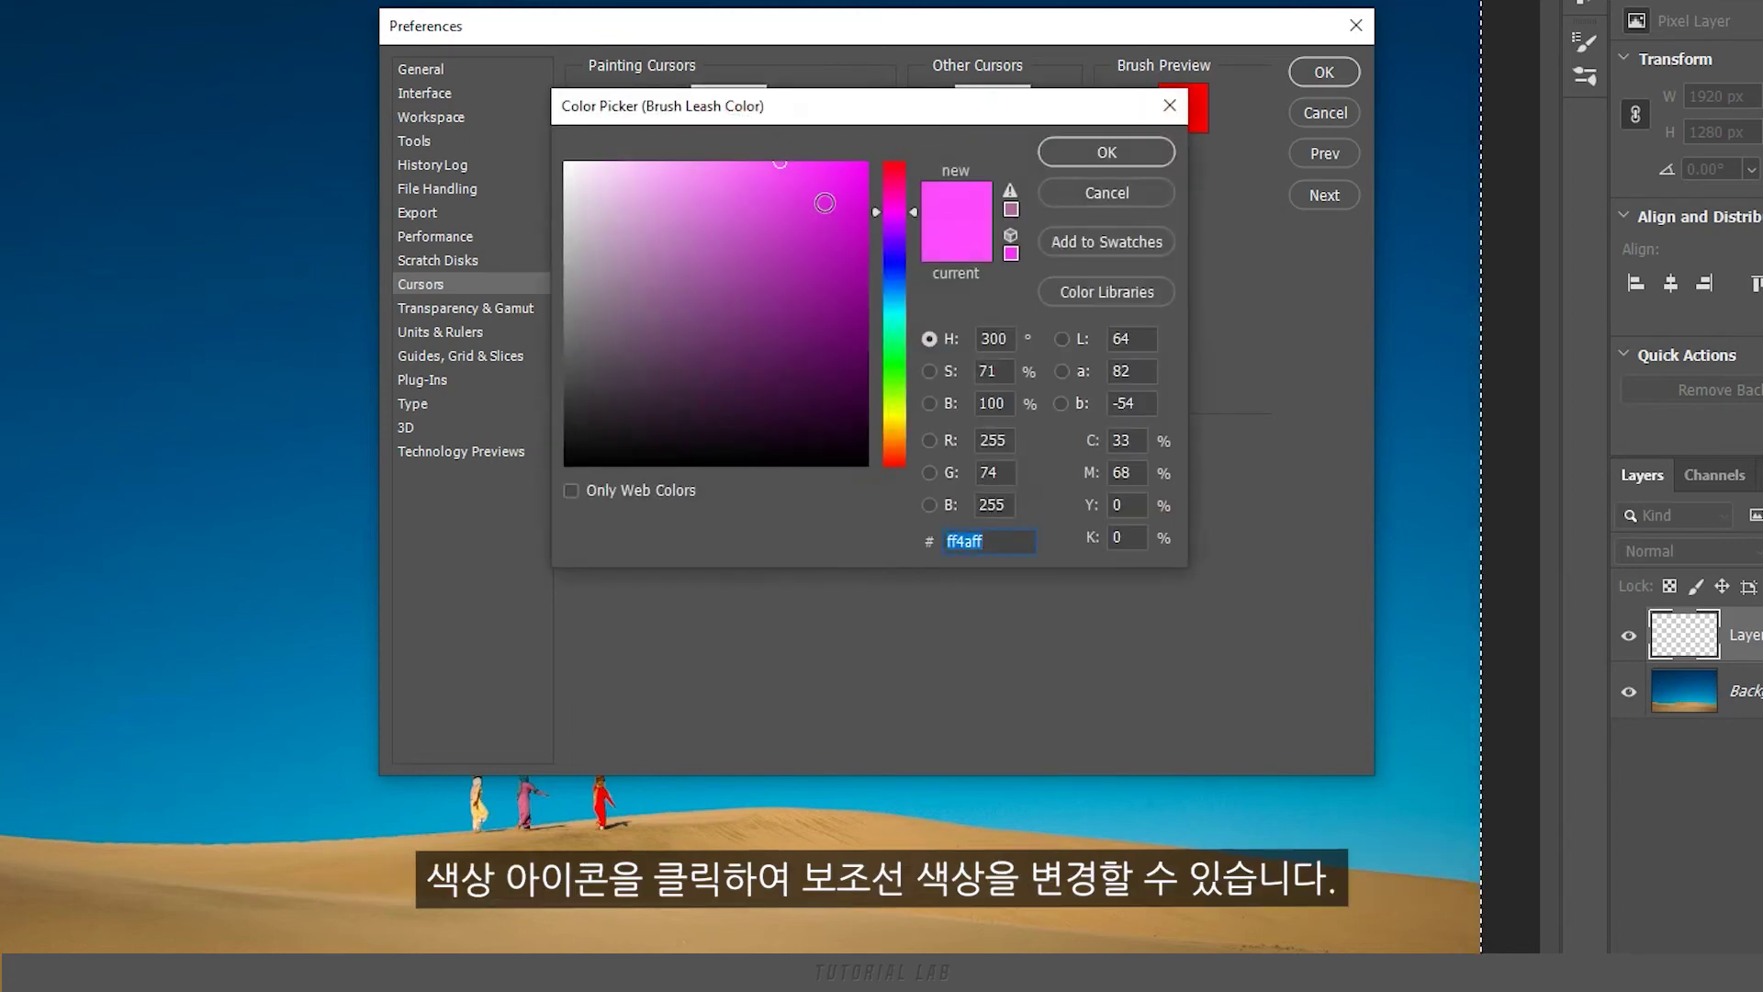
left_click(1107, 152)
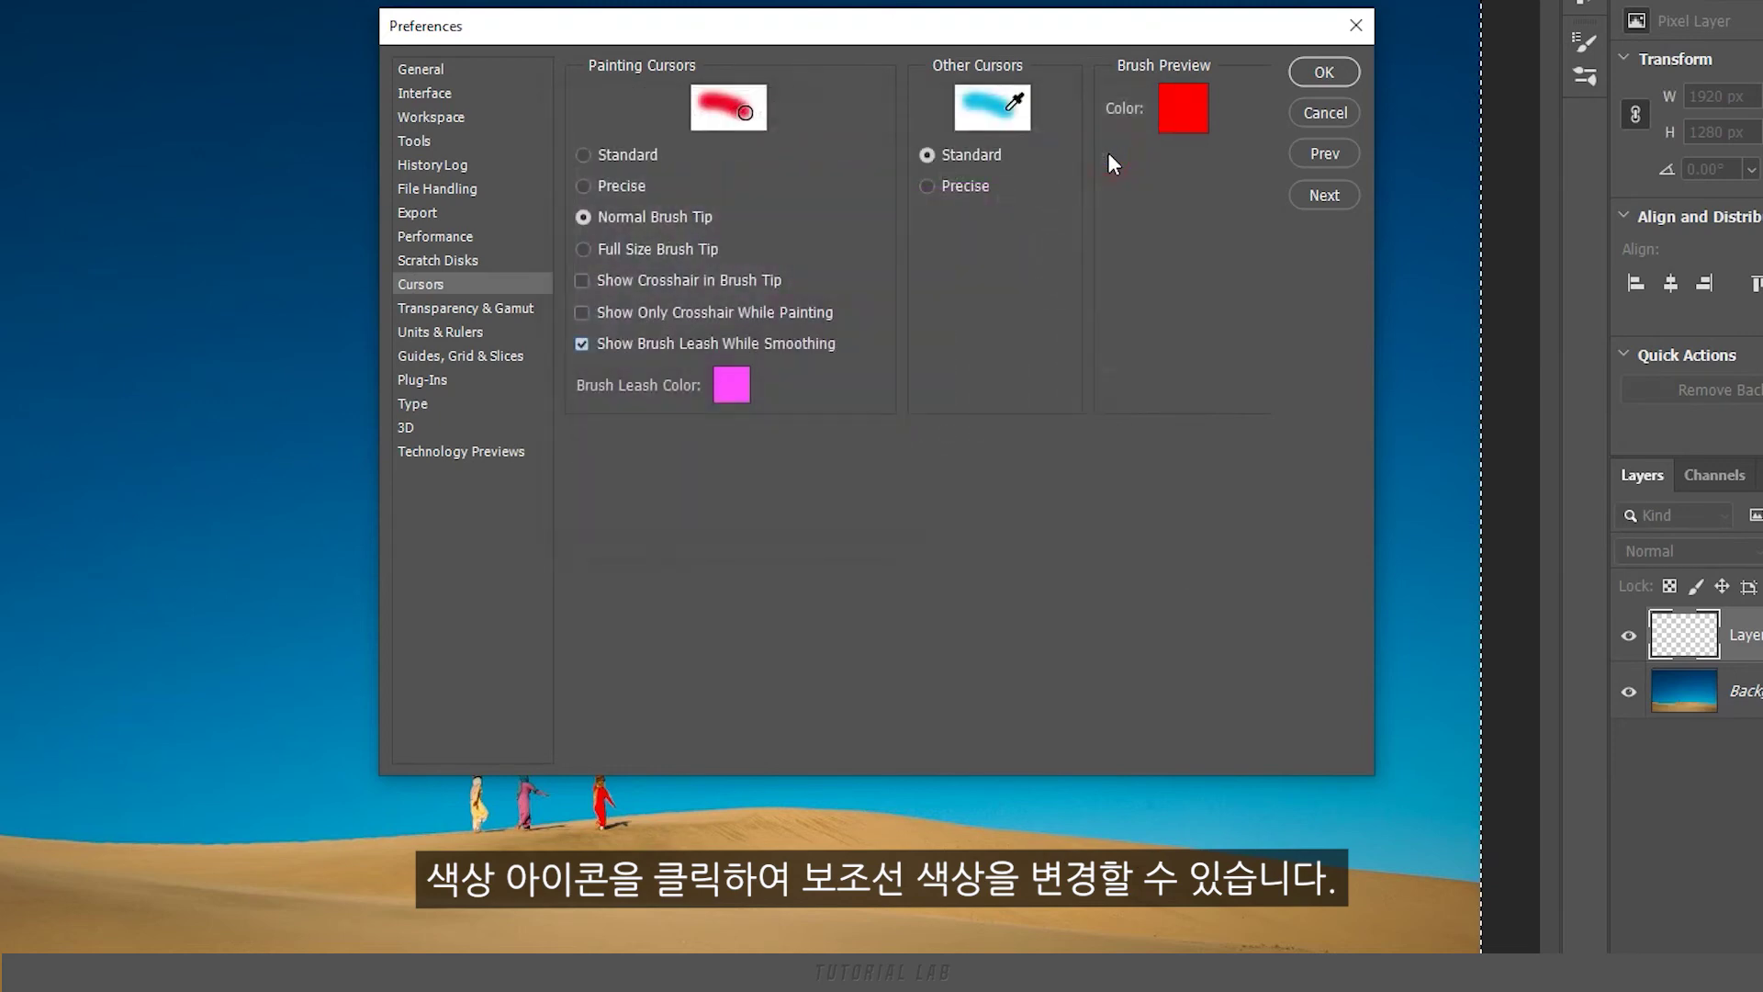
left_click(1228, 152)
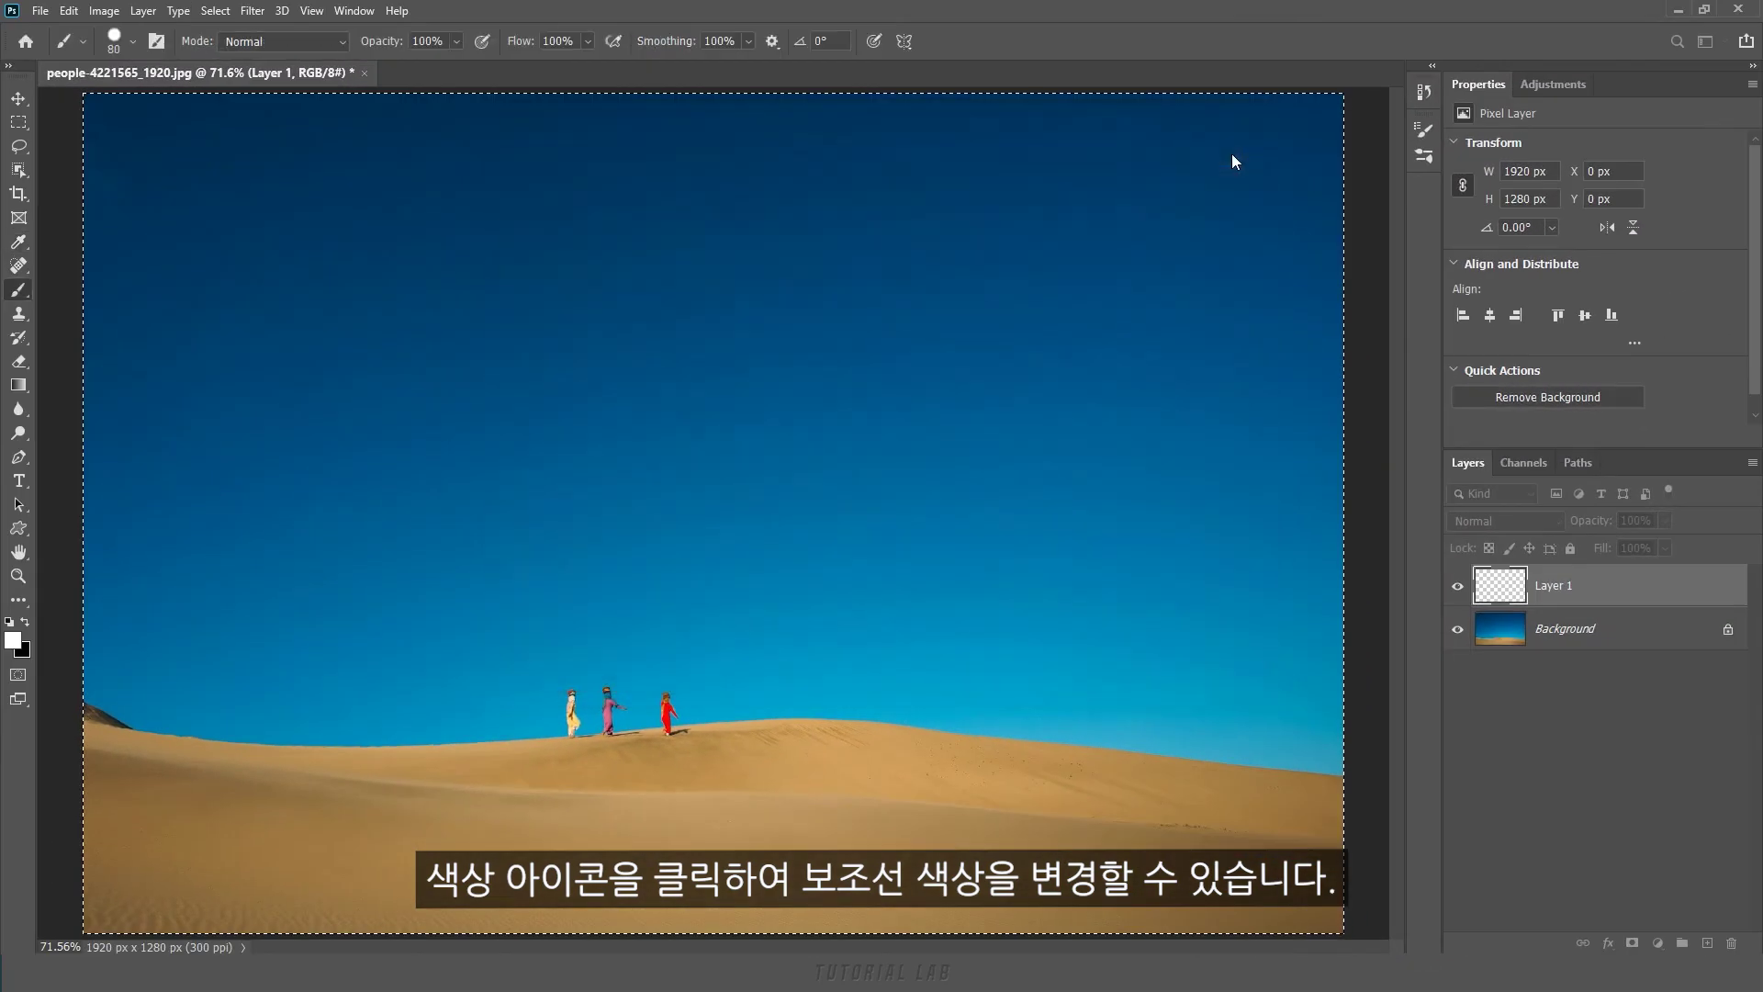
Step: Paint test strokes across the sky with Stroke Catch-up still on, clearing the wavy first one
mouse_move(177, 295)
left_mouse_down()
mouse_move(392, 245)
mouse_move(445, 355)
mouse_move(630, 294)
mouse_move(798, 294)
mouse_move(941, 408)
mouse_move(1106, 272)
mouse_move(1193, 267)
left_mouse_up()
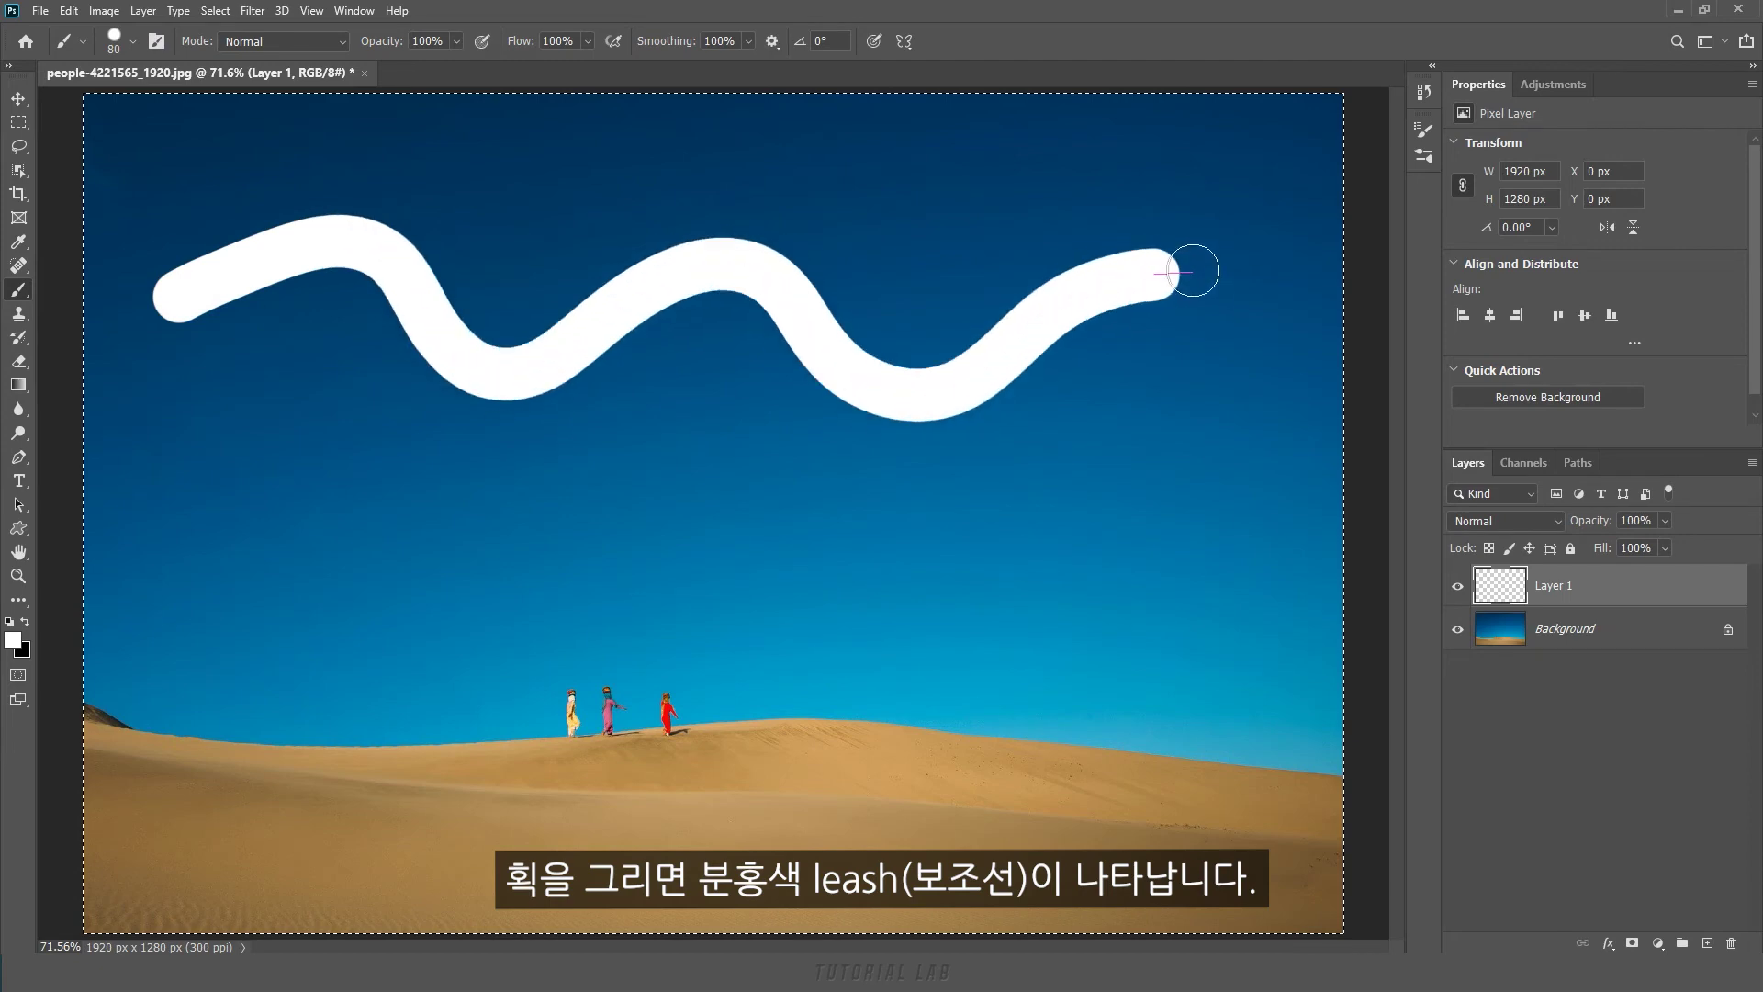
key("Delete")
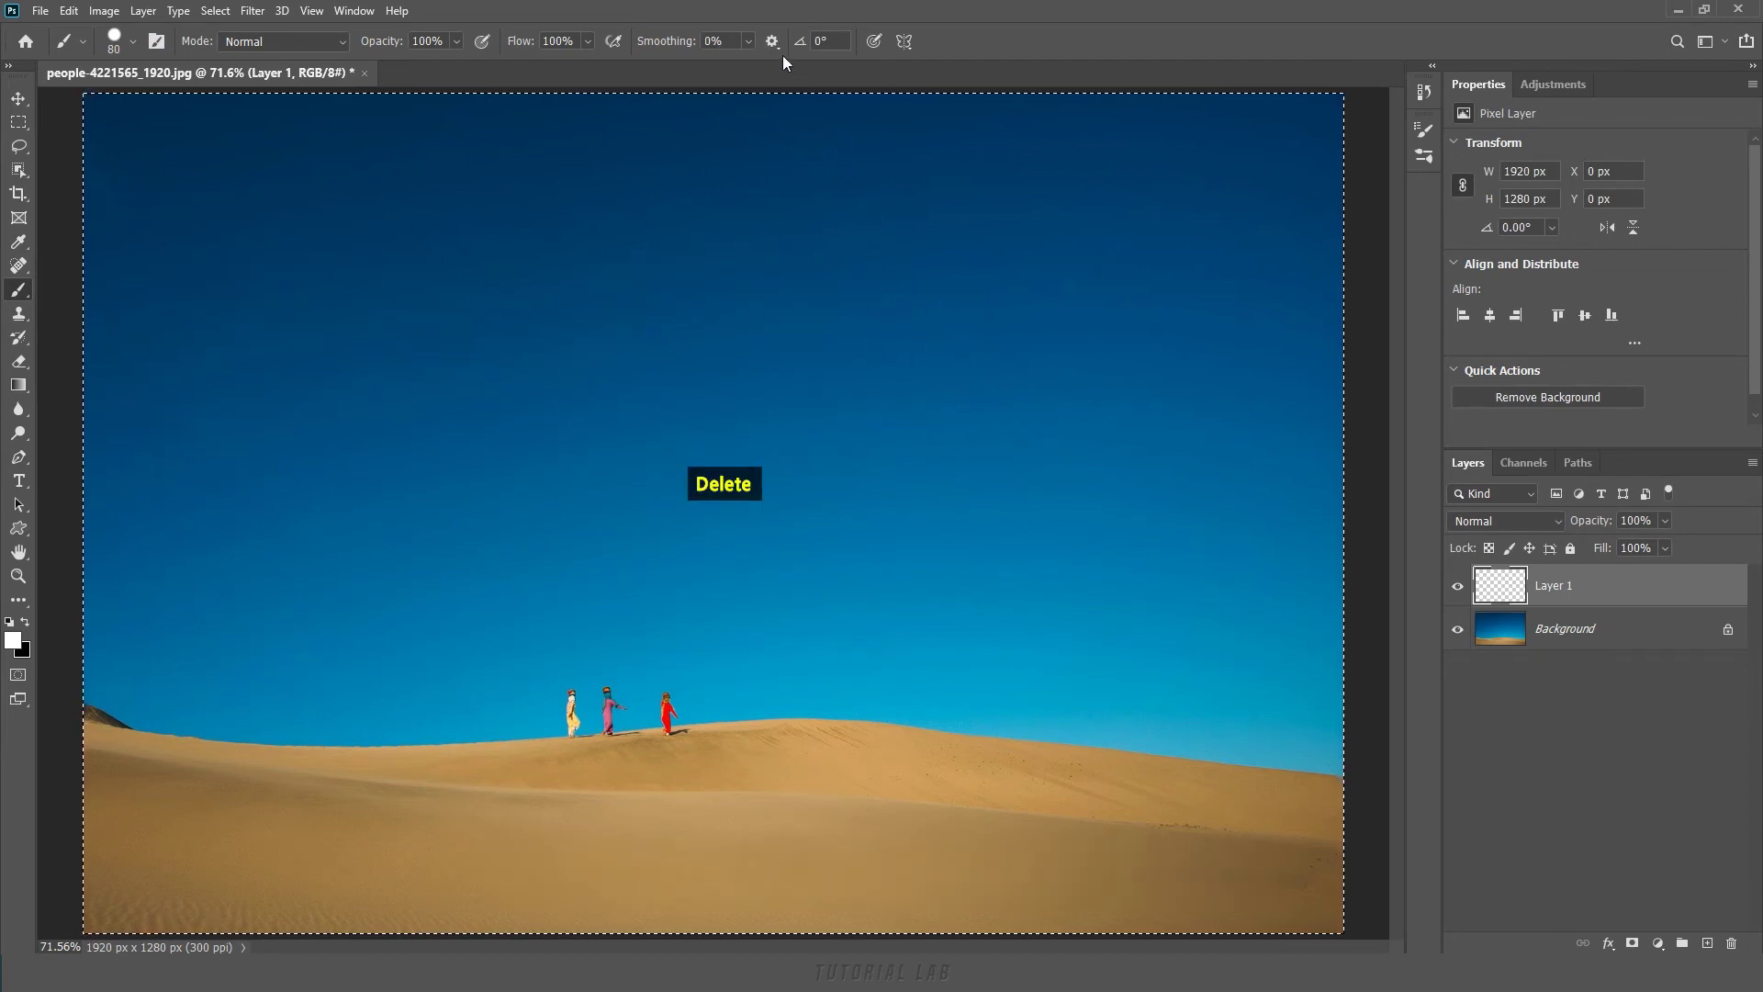
left_click(771, 41)
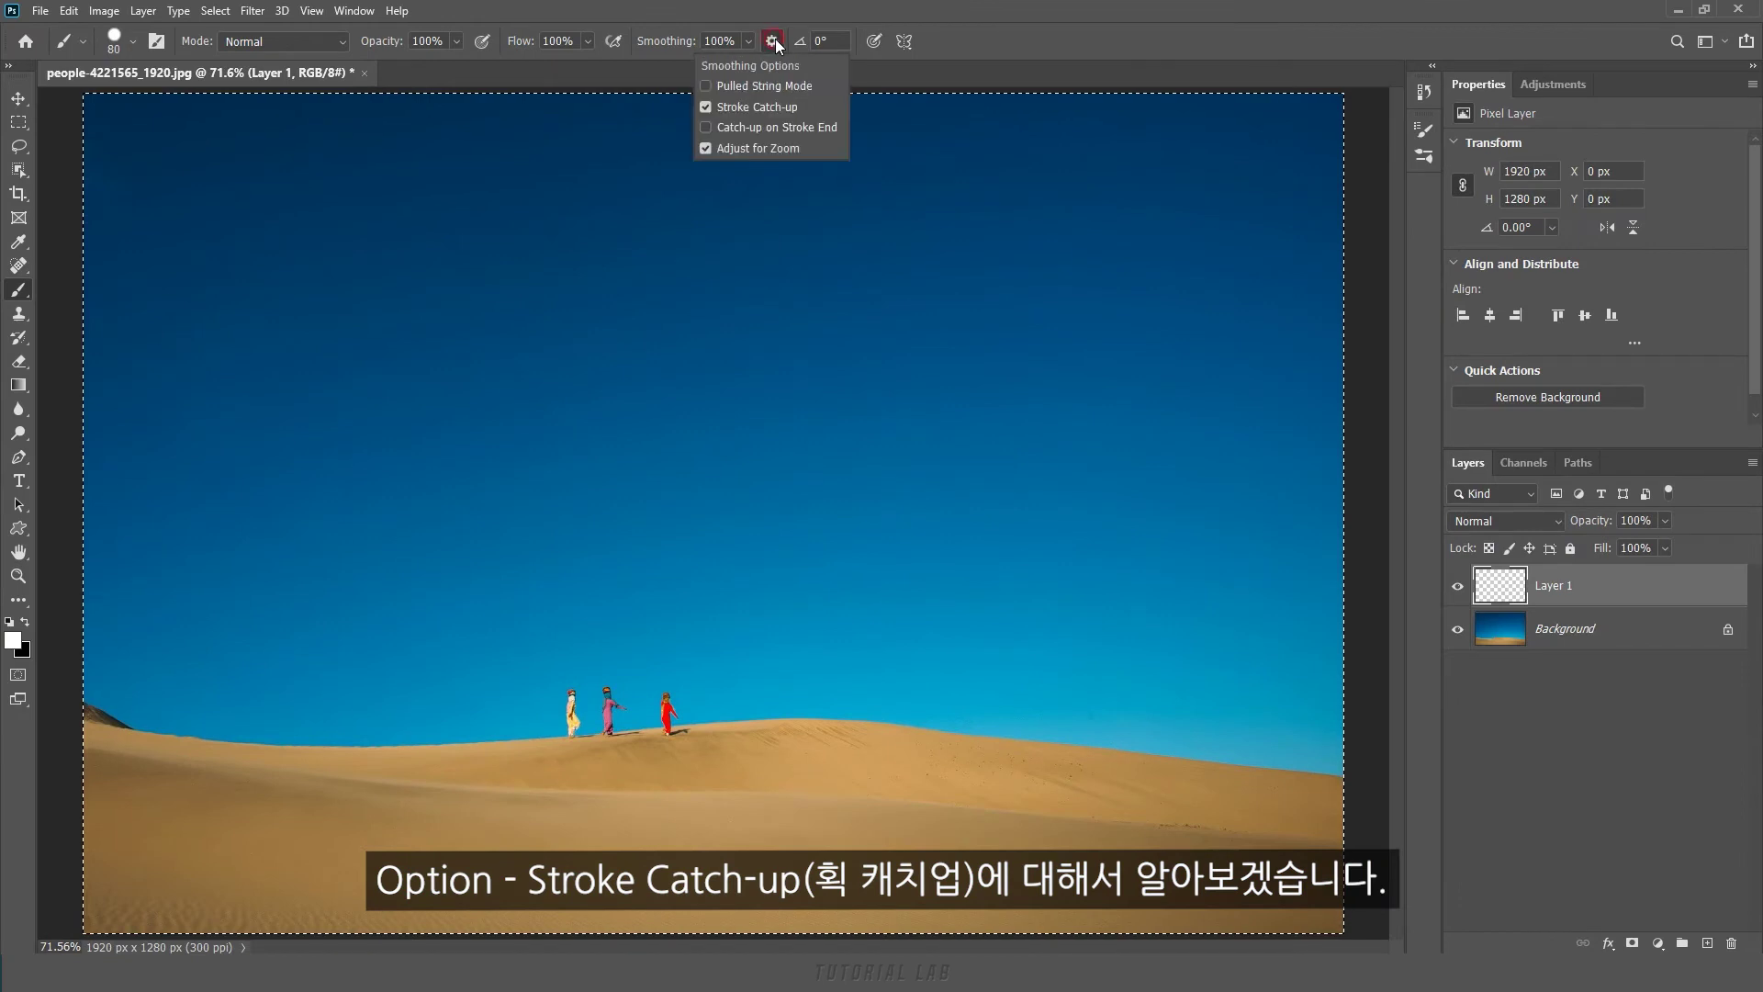
left_click(775, 23)
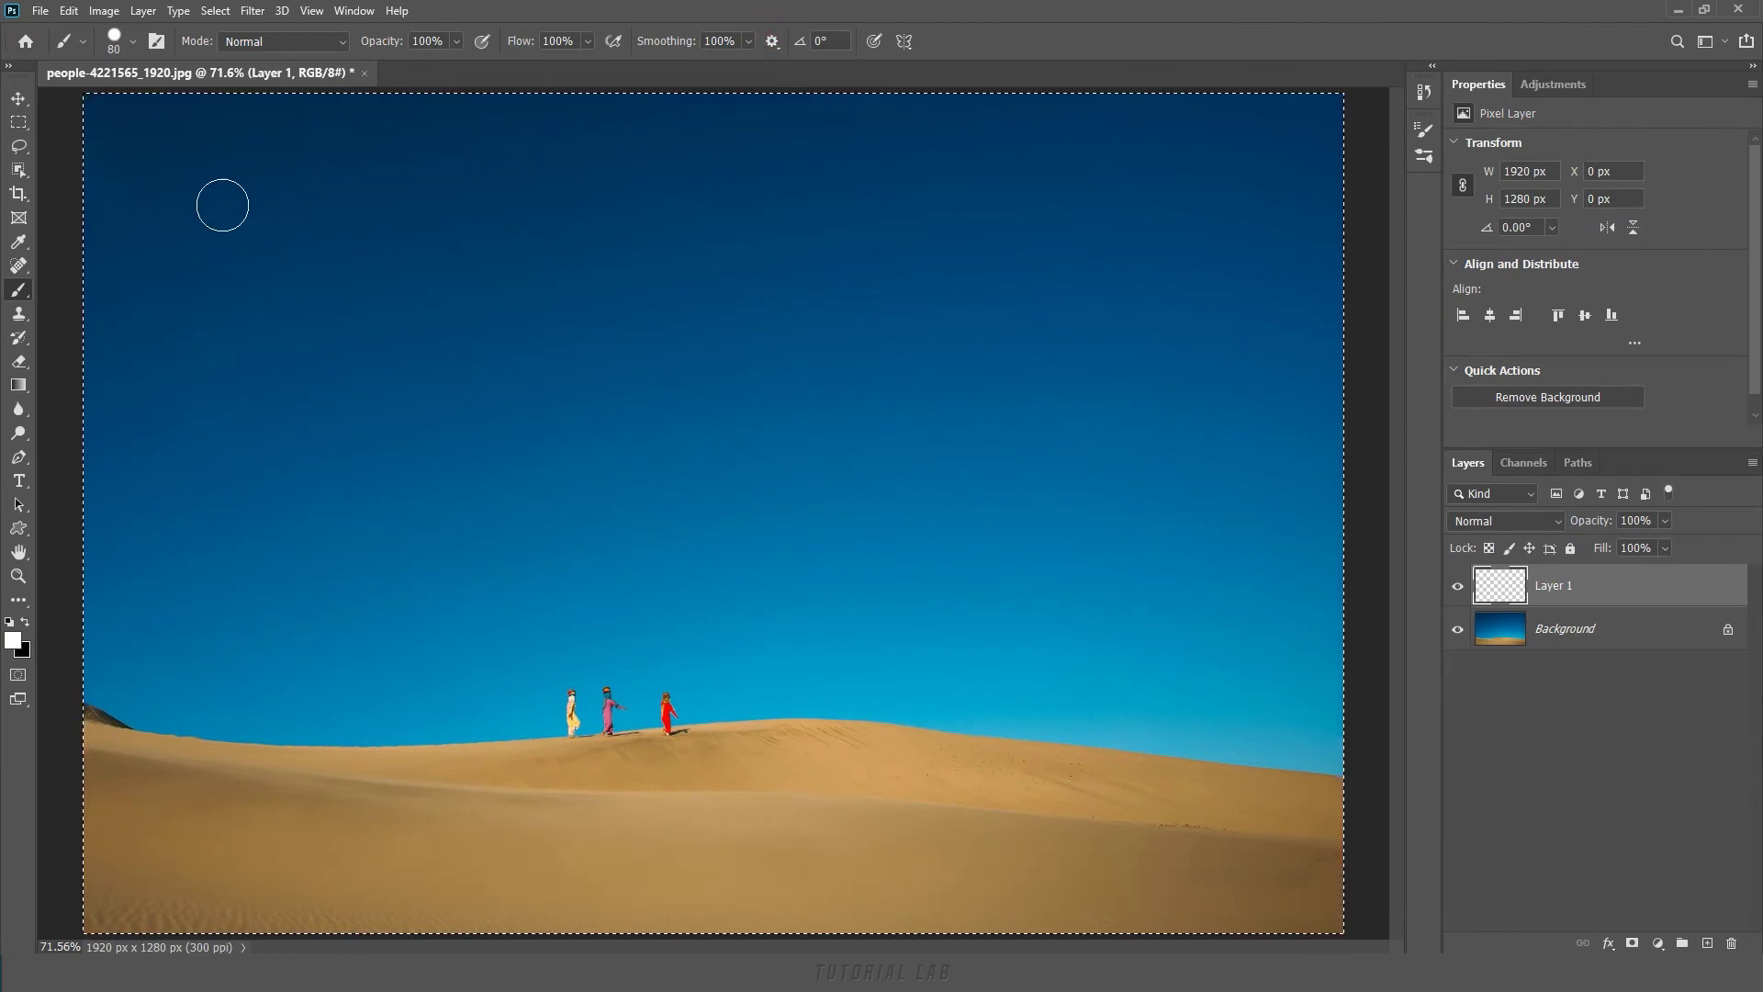
left_click_drag(221, 196, 959, 200)
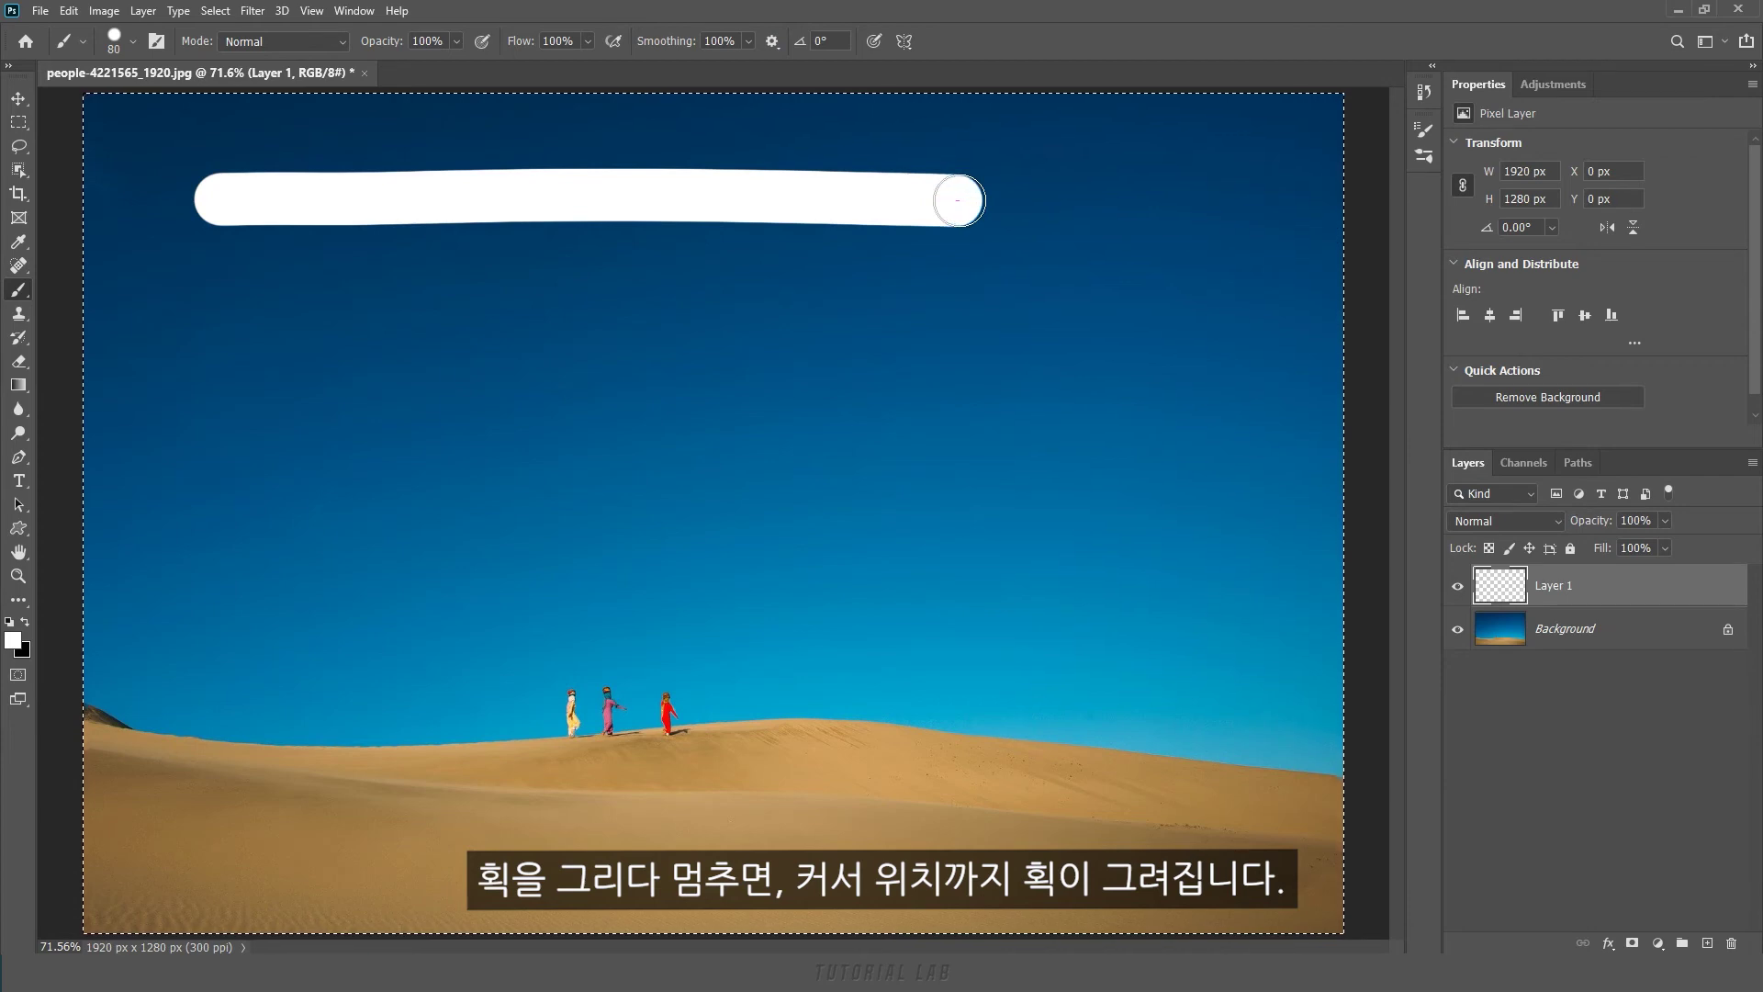
Step: Turn off Stroke Catch-up, paint two comparison strokes, and delete all test strokes
left_click(774, 46)
left_click(705, 107)
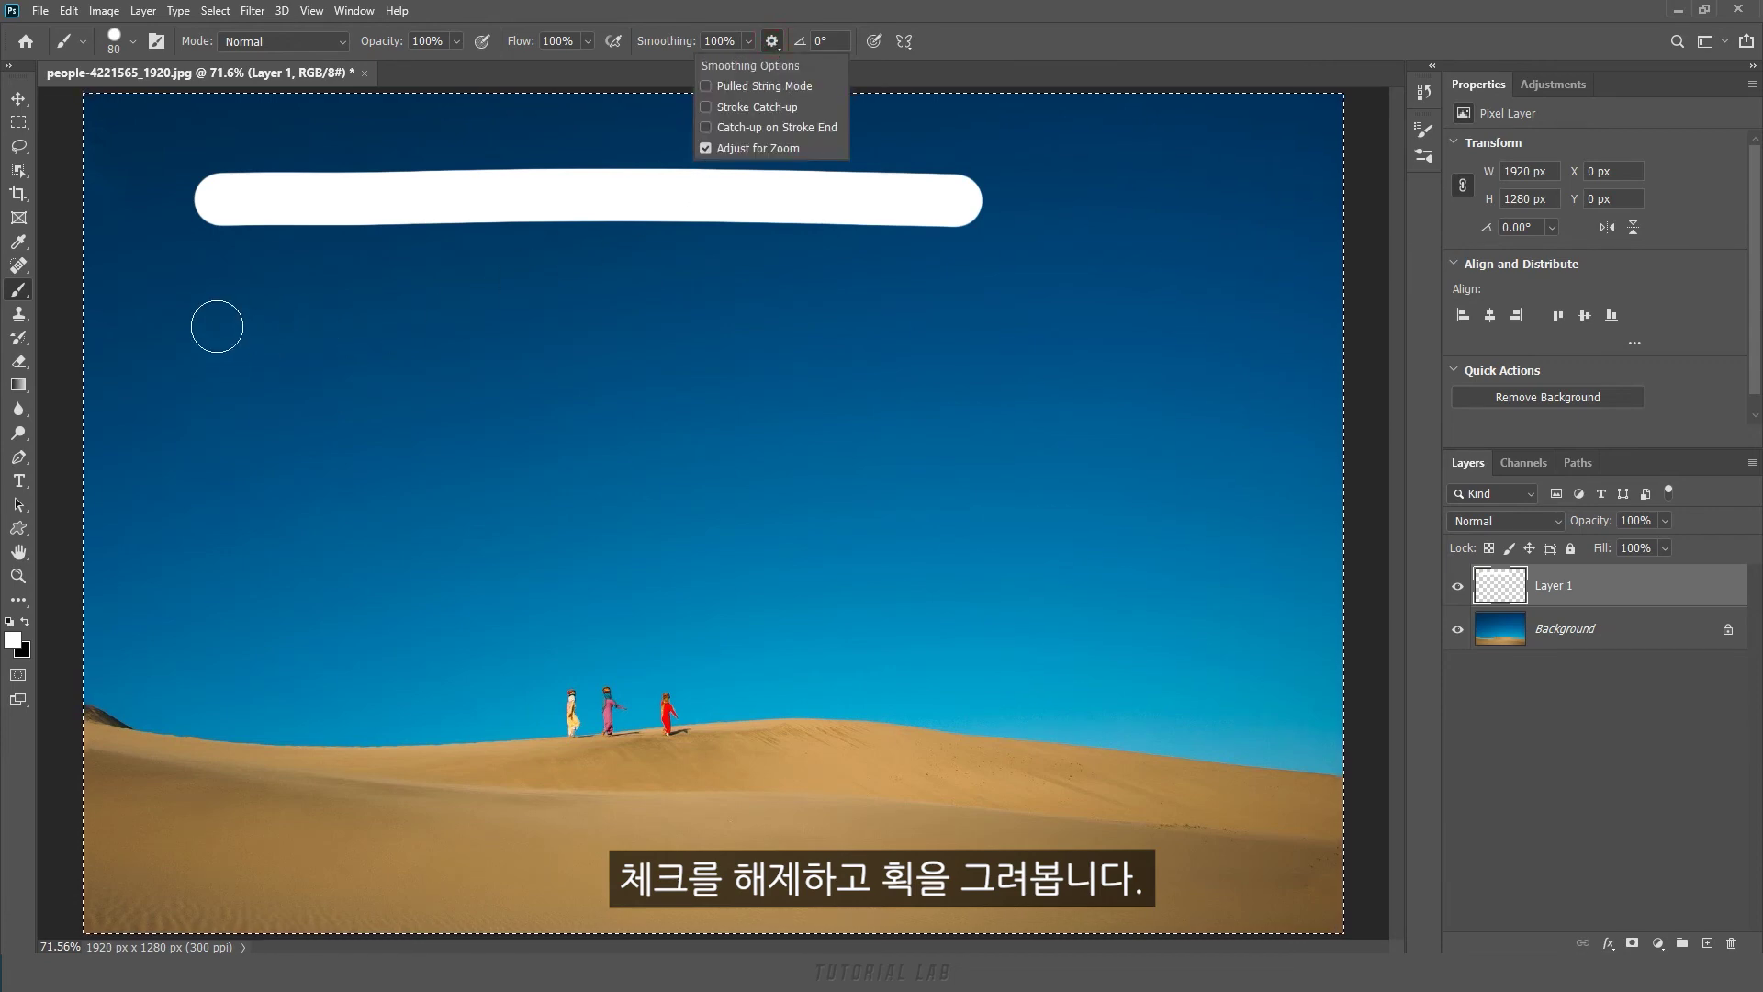
left_click(220, 309)
left_click_drag(220, 308, 913, 303)
left_click_drag(228, 438, 1209, 437)
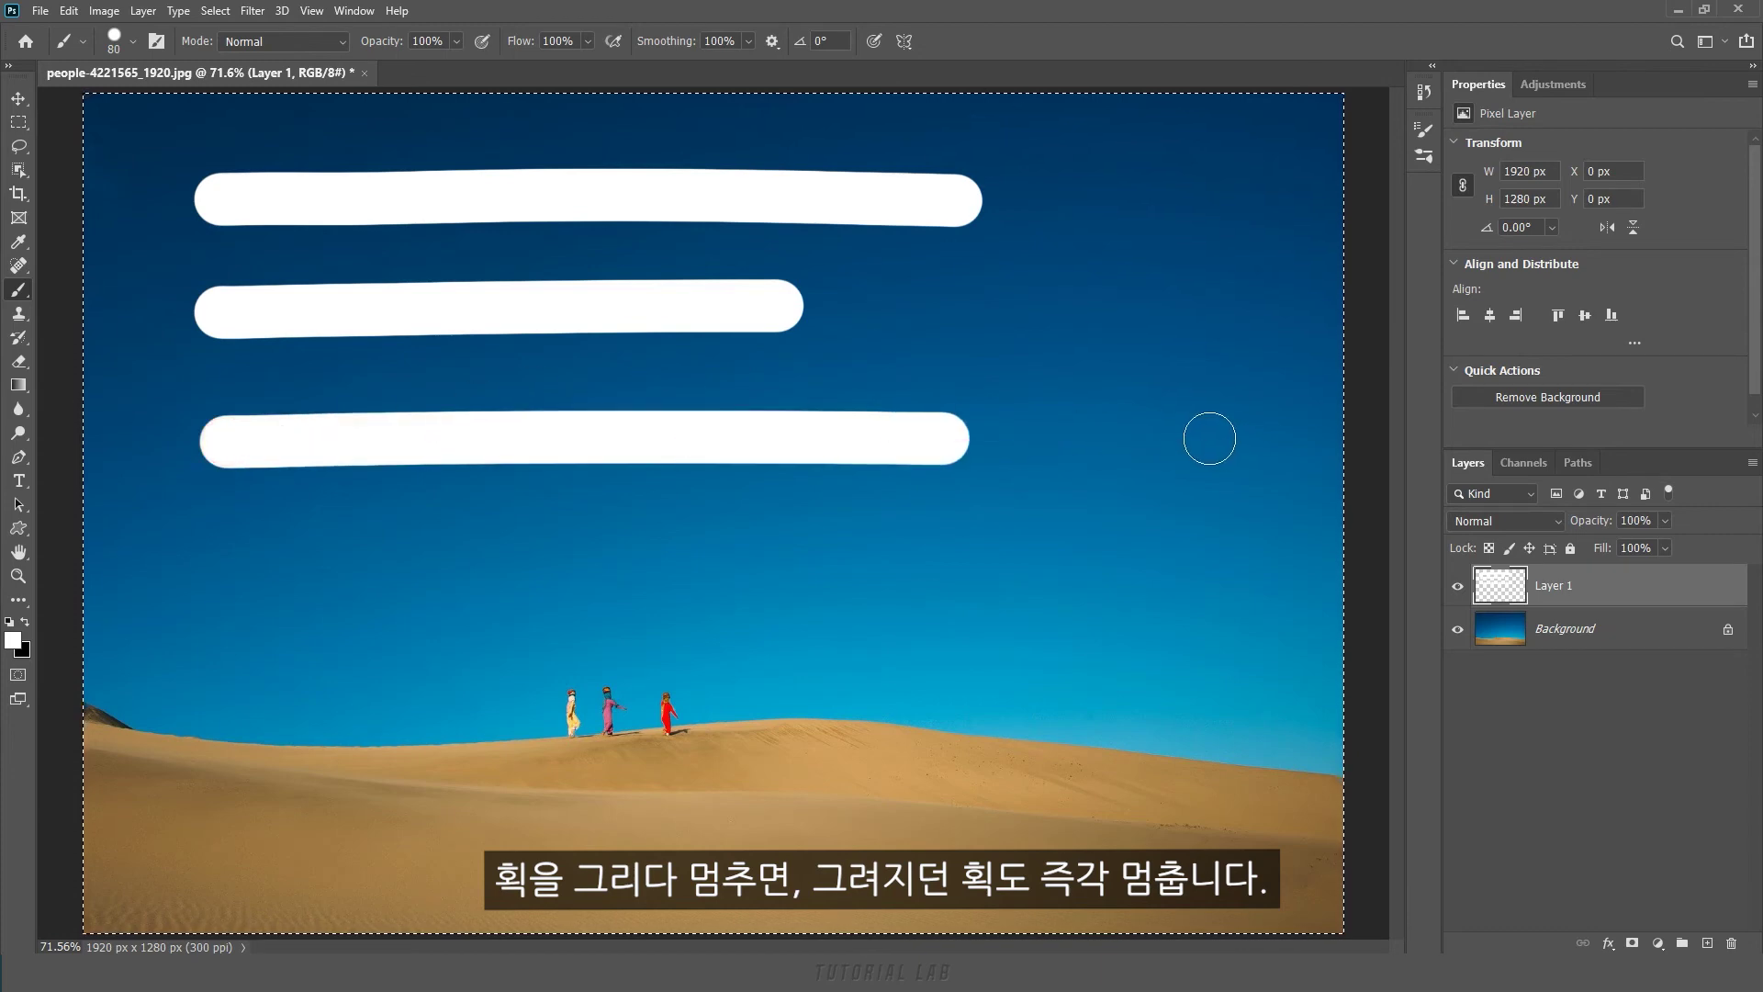
key("Delete")
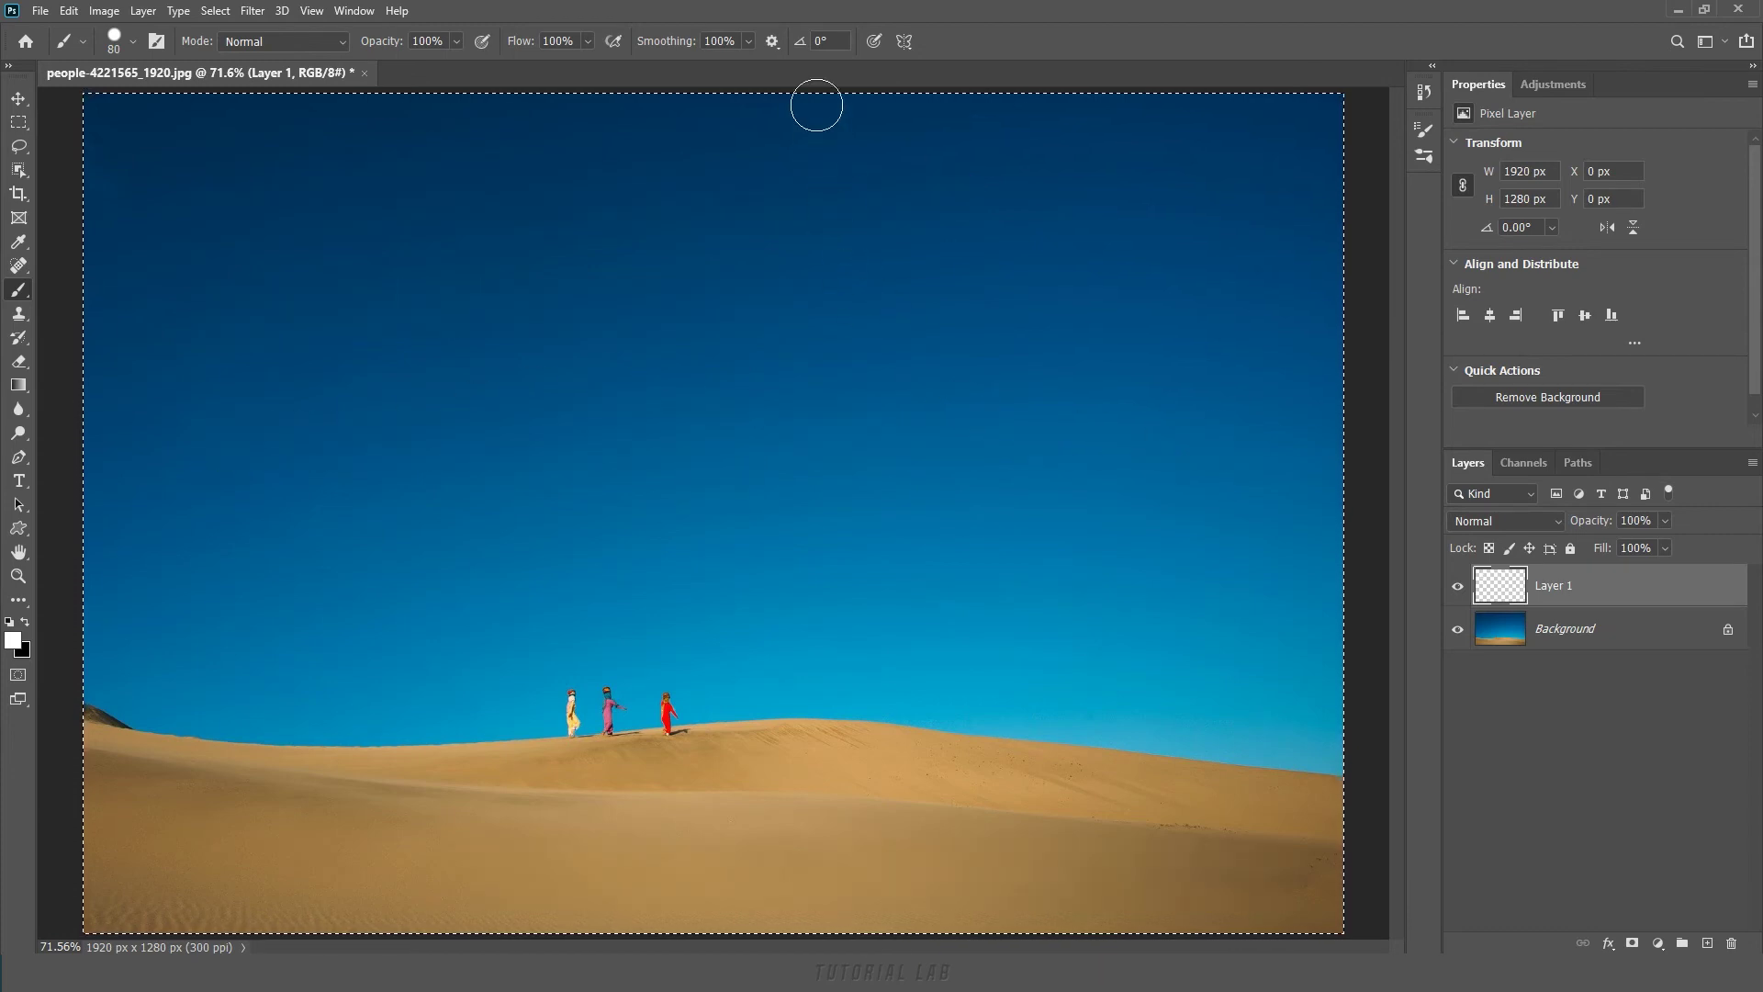
left_click(771, 42)
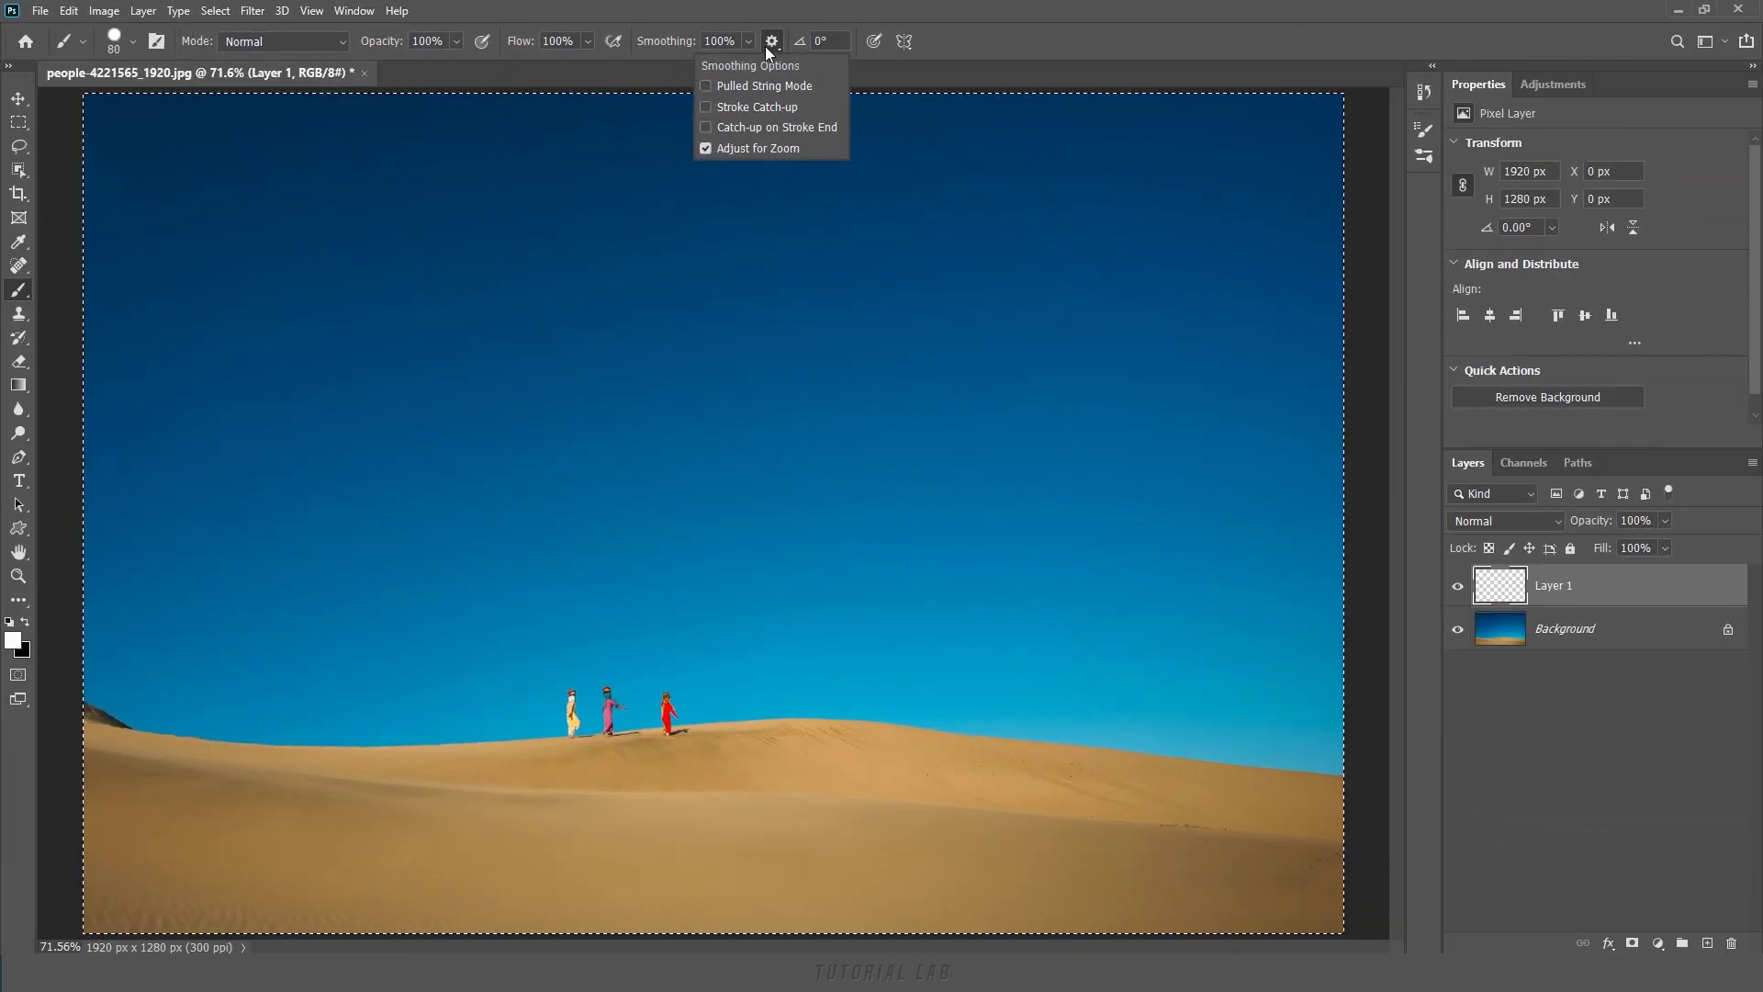
Step: Paint two test strokes across the sky with Catch-up on Stroke End off
left_click(773, 42)
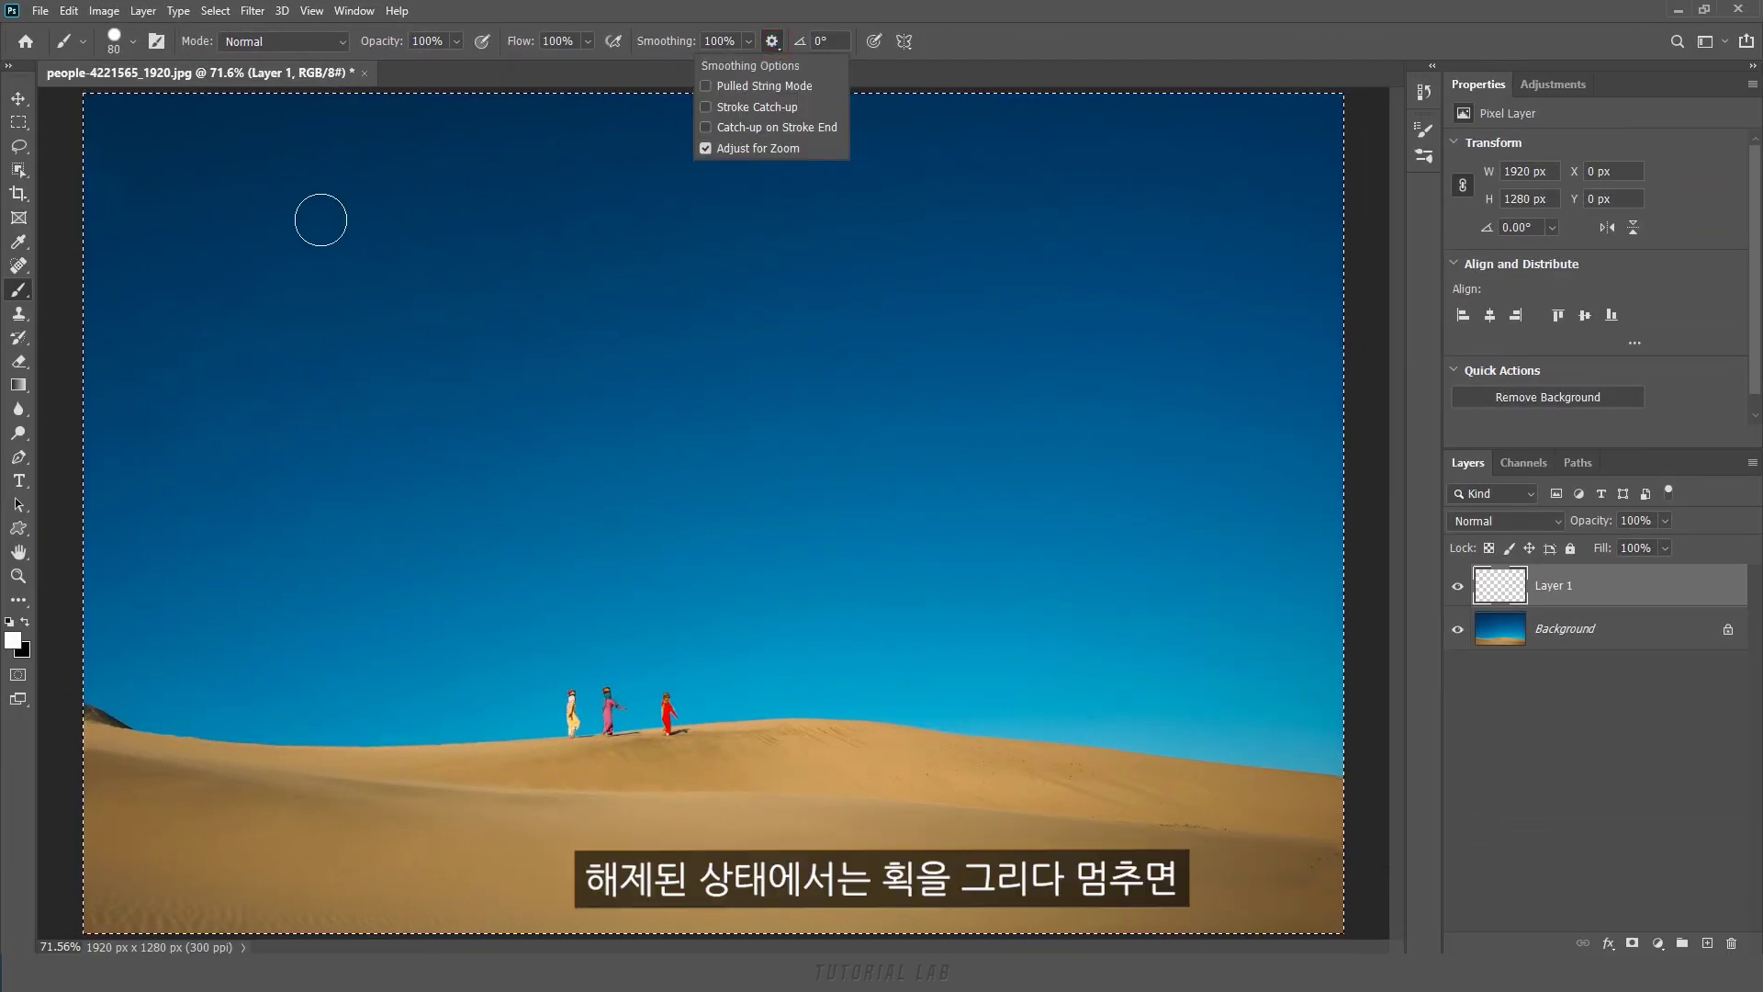
left_click(208, 236)
mouse_move(209, 236)
left_mouse_down()
mouse_move(1216, 257)
mouse_move(1172, 370)
left_mouse_up()
mouse_move(216, 367)
left_mouse_down()
mouse_move(1248, 390)
mouse_move(1260, 425)
left_mouse_up()
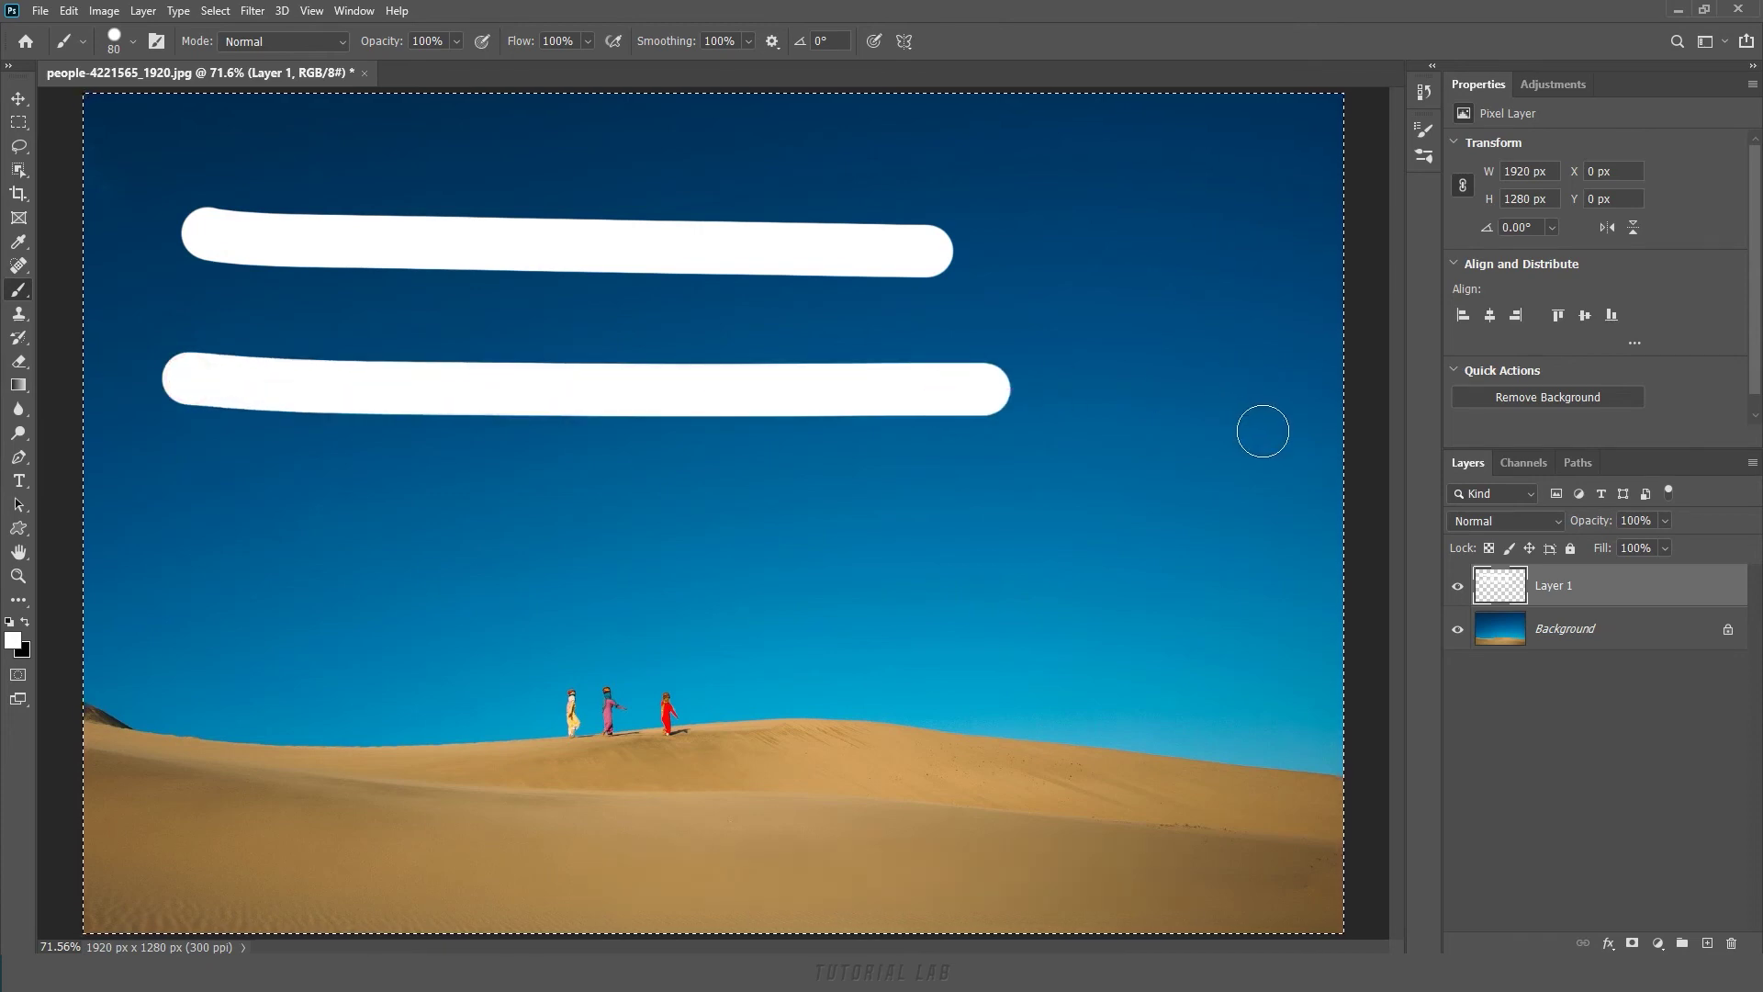
Step: Enable Catch-up on Stroke End, paint two more comparison strokes, and delete them all
left_click(771, 42)
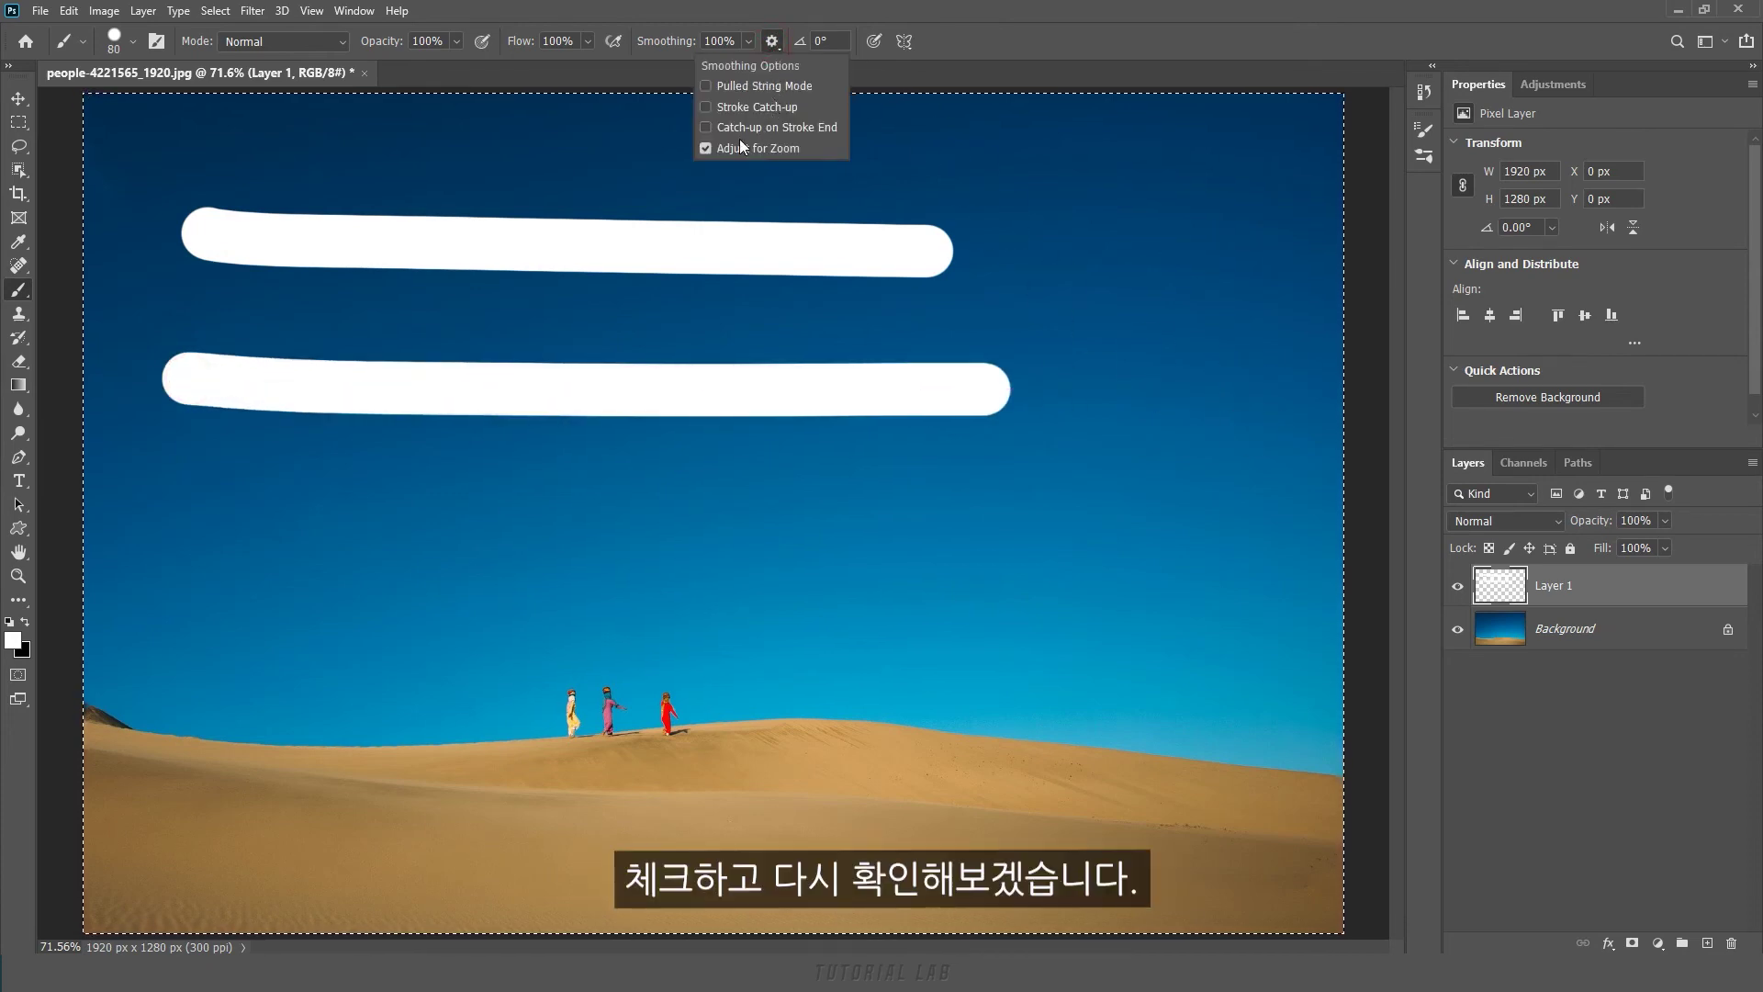
left_click(706, 127)
left_click_drag(181, 531, 1192, 530)
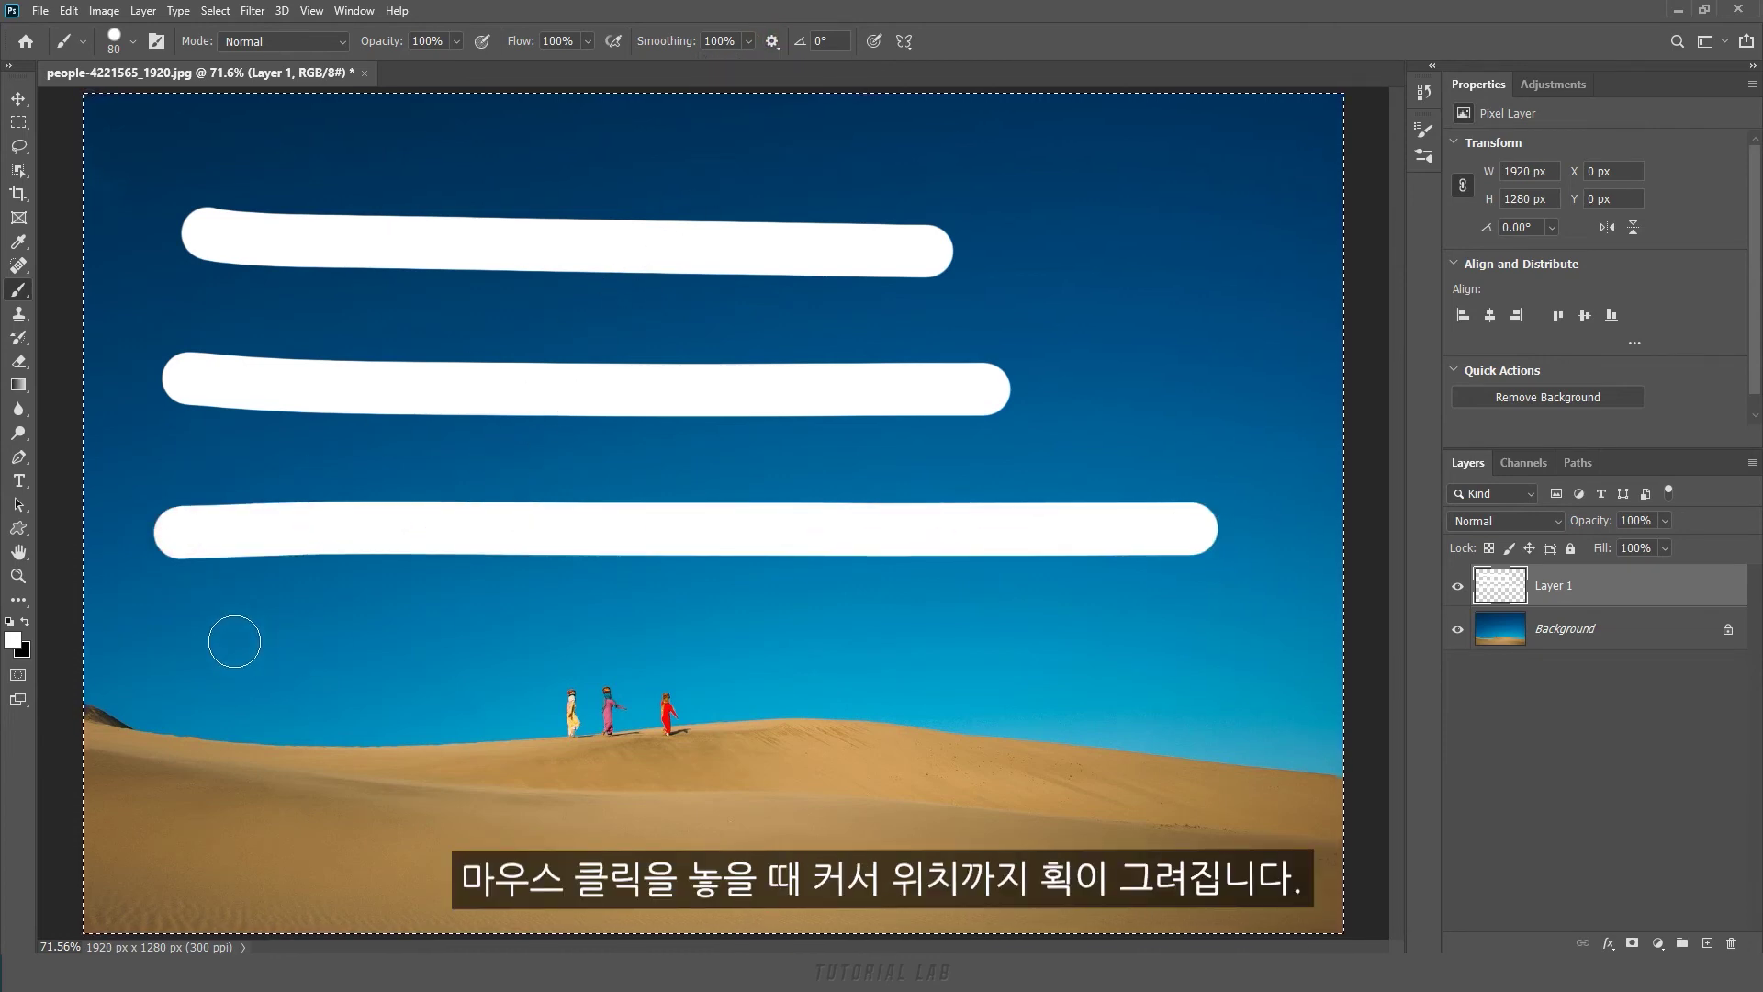
left_click_drag(179, 675, 1241, 649)
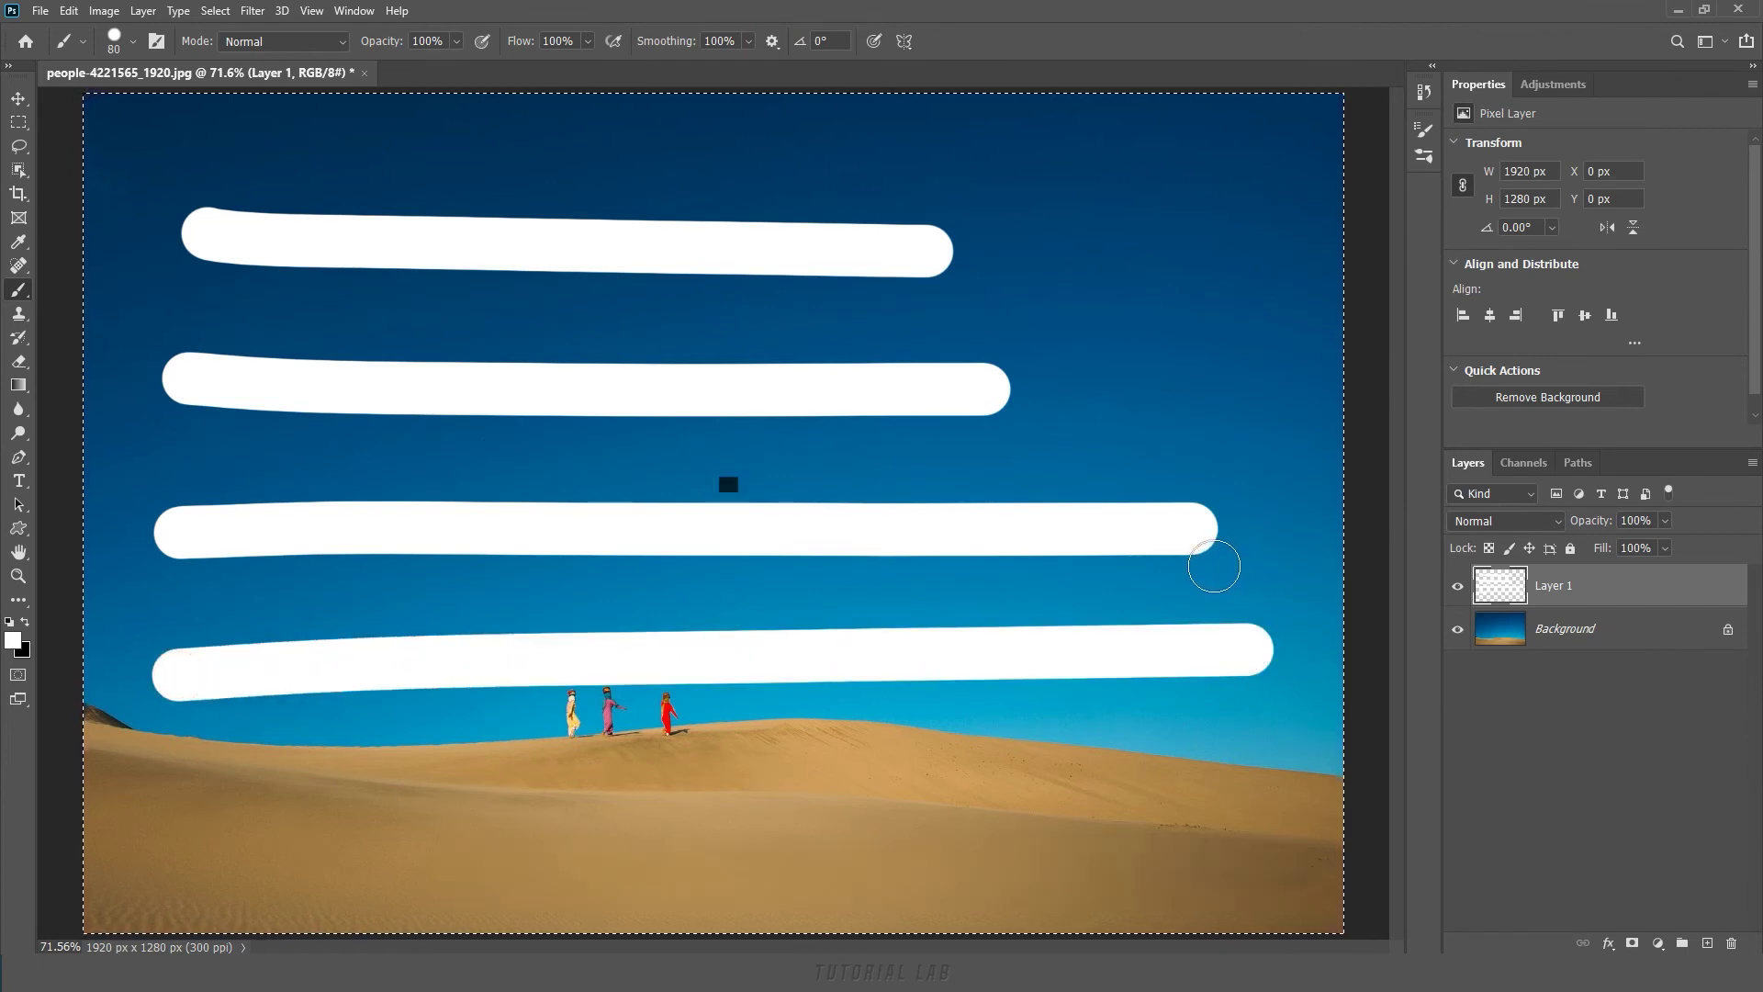
key("Delete")
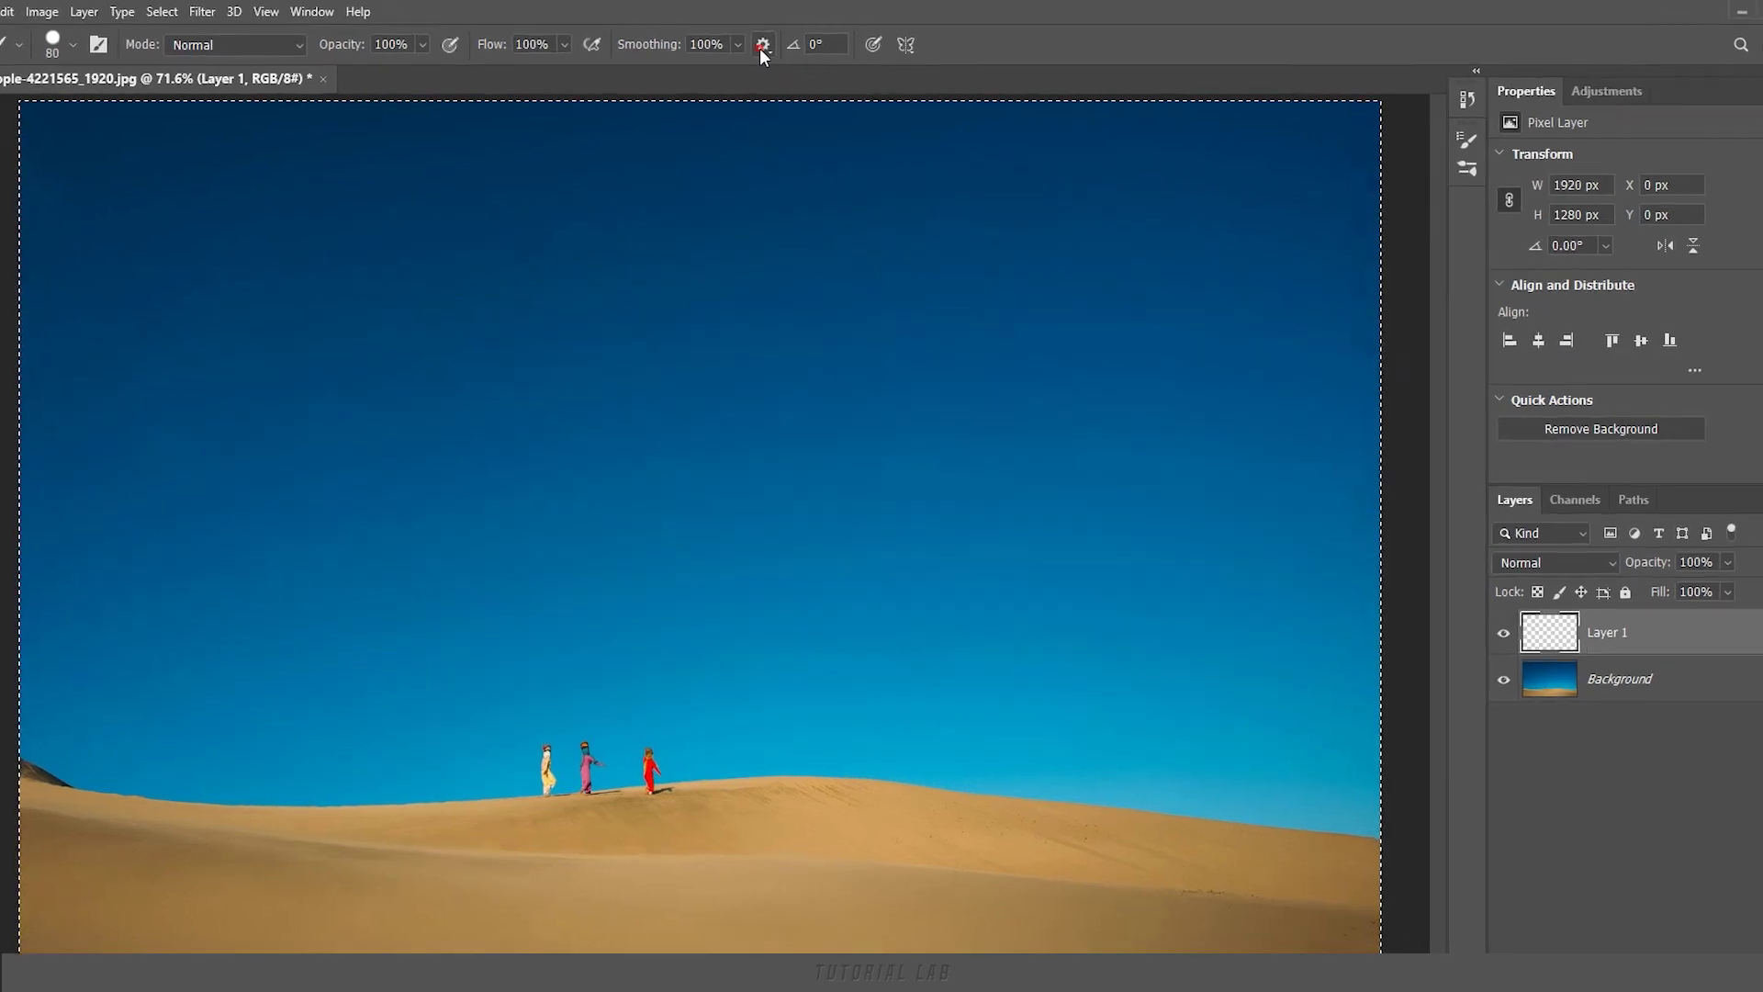
Step: Enable Pulled String Mode, draw a looping test stroke across the sky, then delete it
left_click(762, 46)
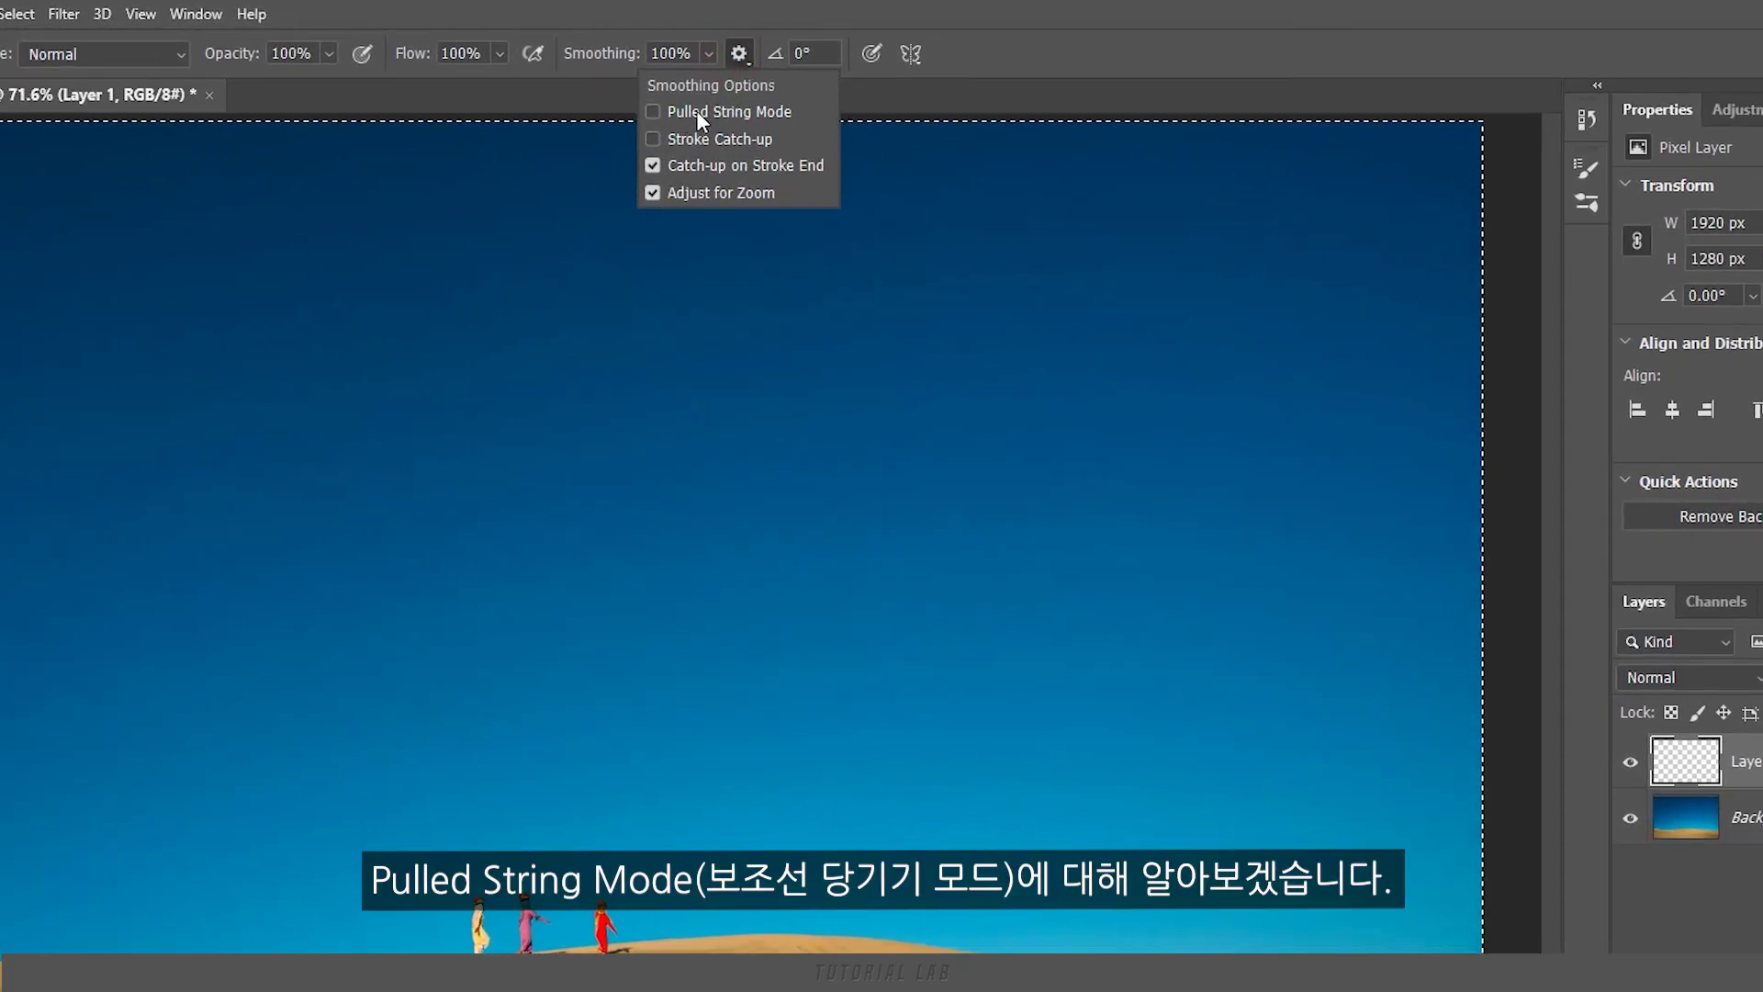
left_click(654, 111)
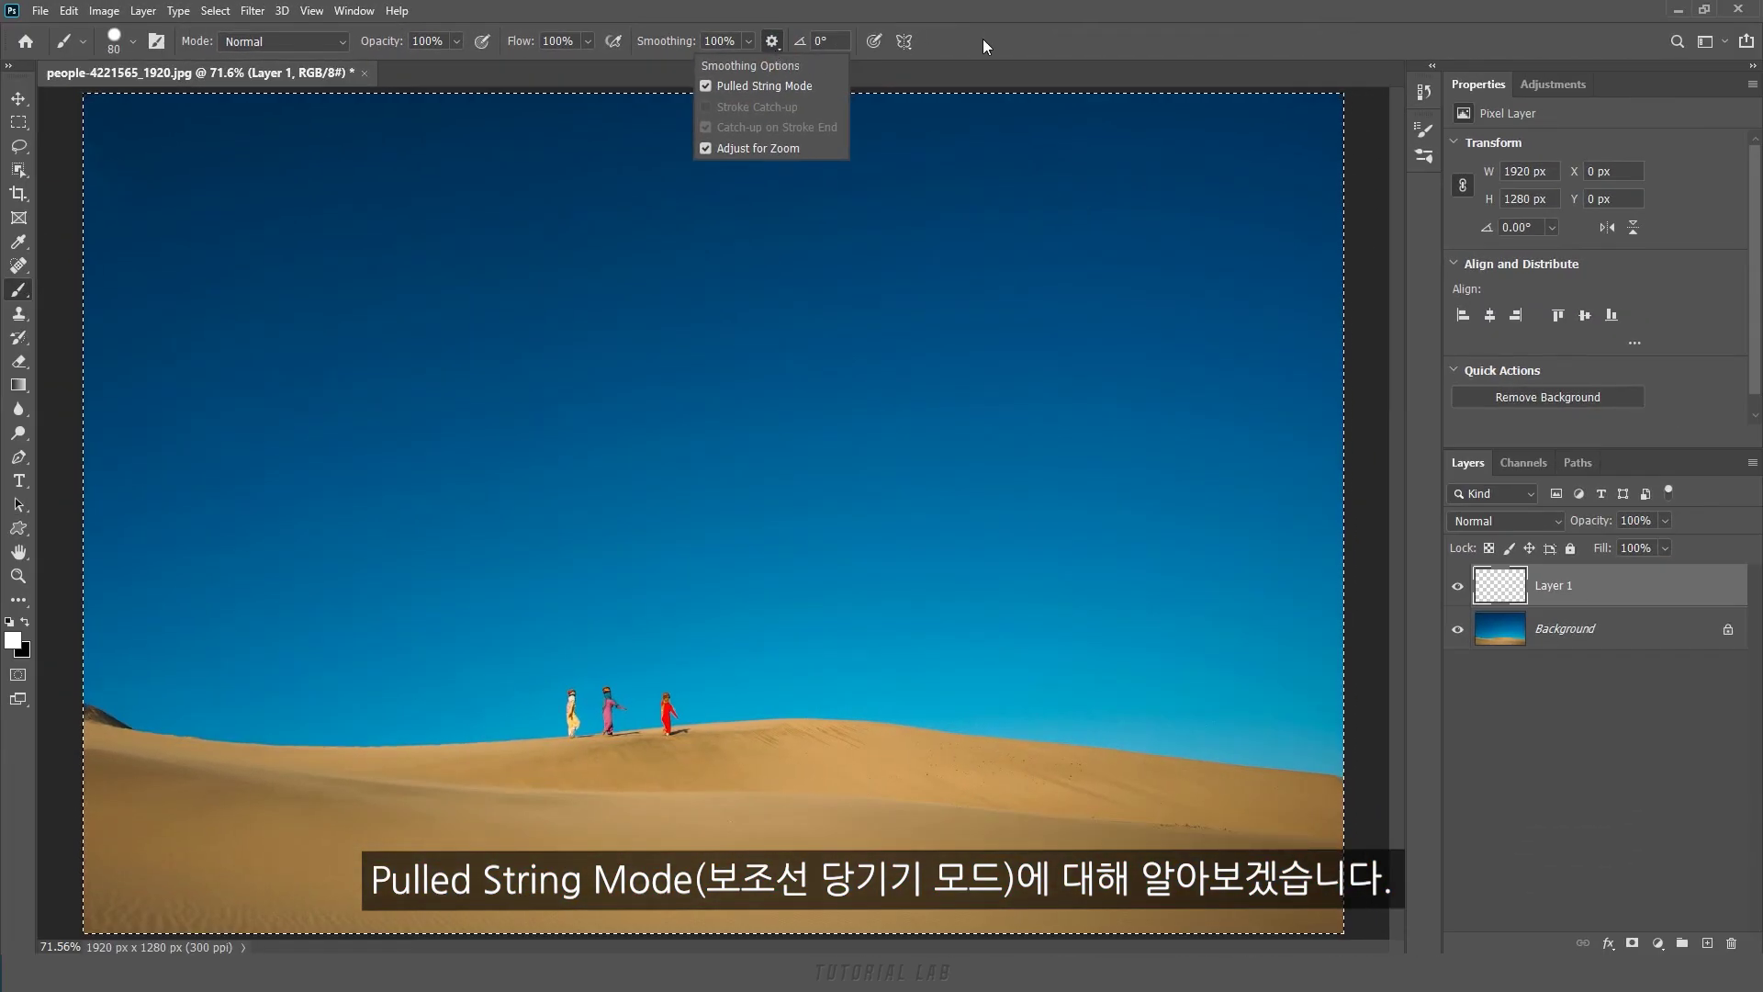
left_click(982, 38)
left_click_drag(299, 428, 609, 368)
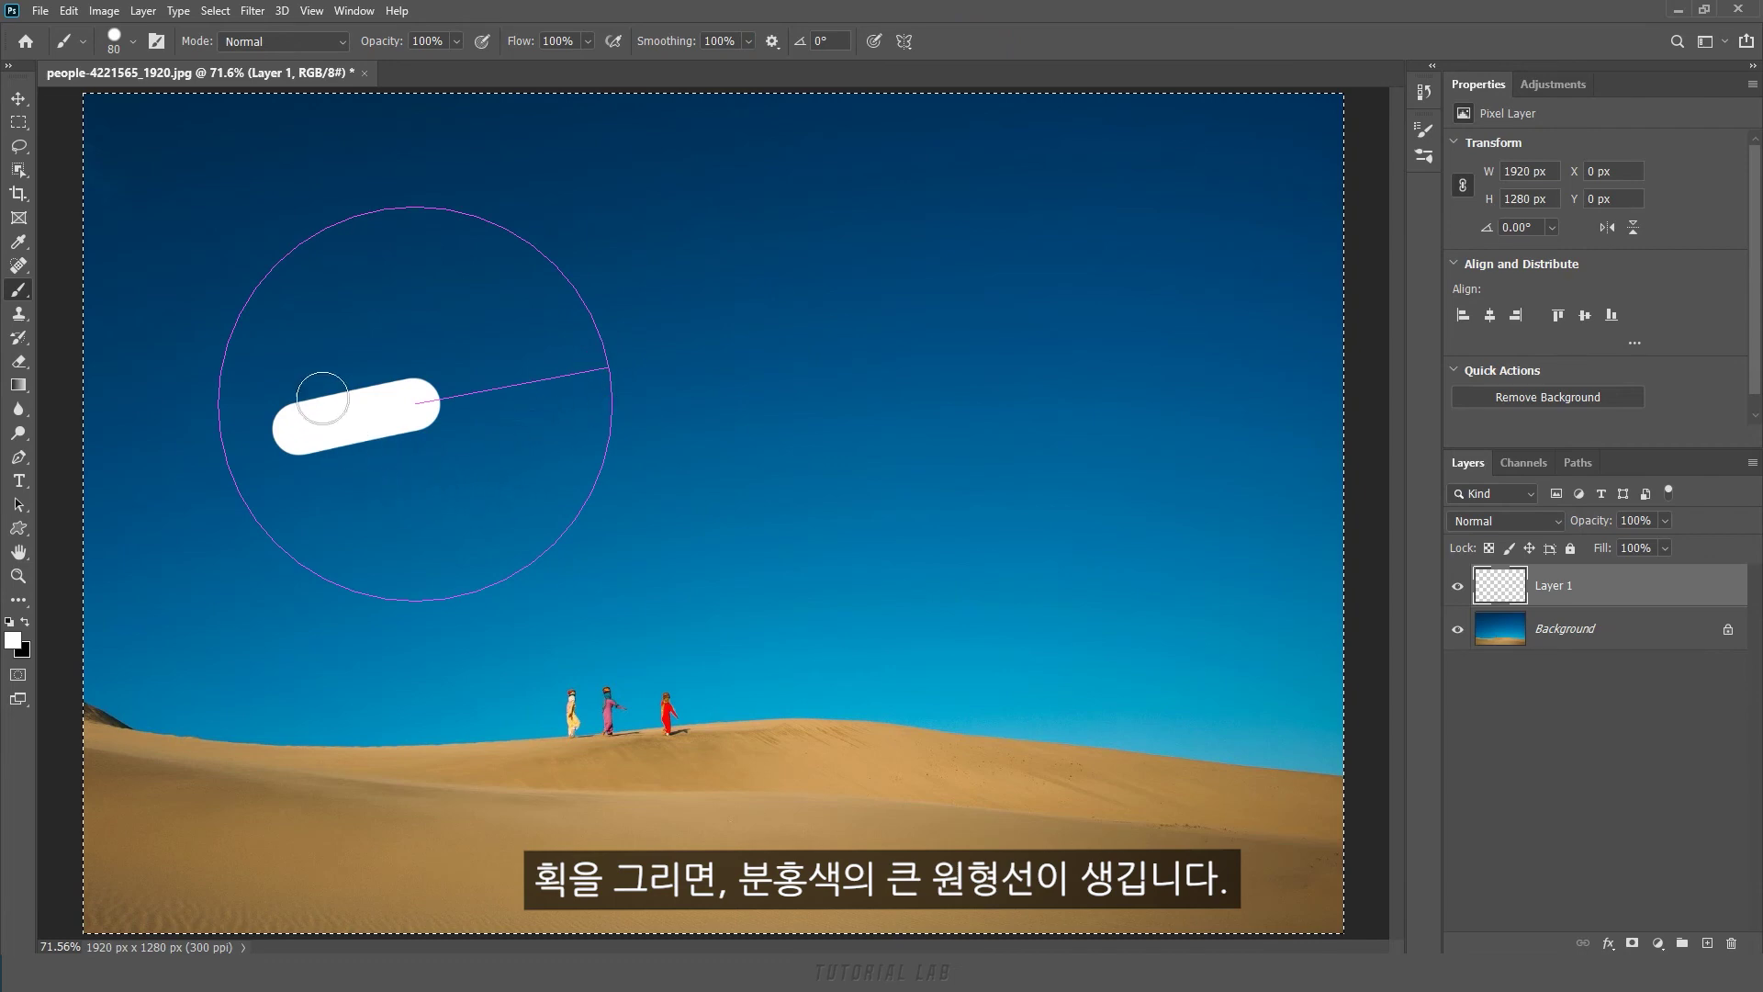
mouse_move(487, 435)
left_mouse_down()
mouse_move(593, 693)
mouse_move(663, 530)
left_mouse_up()
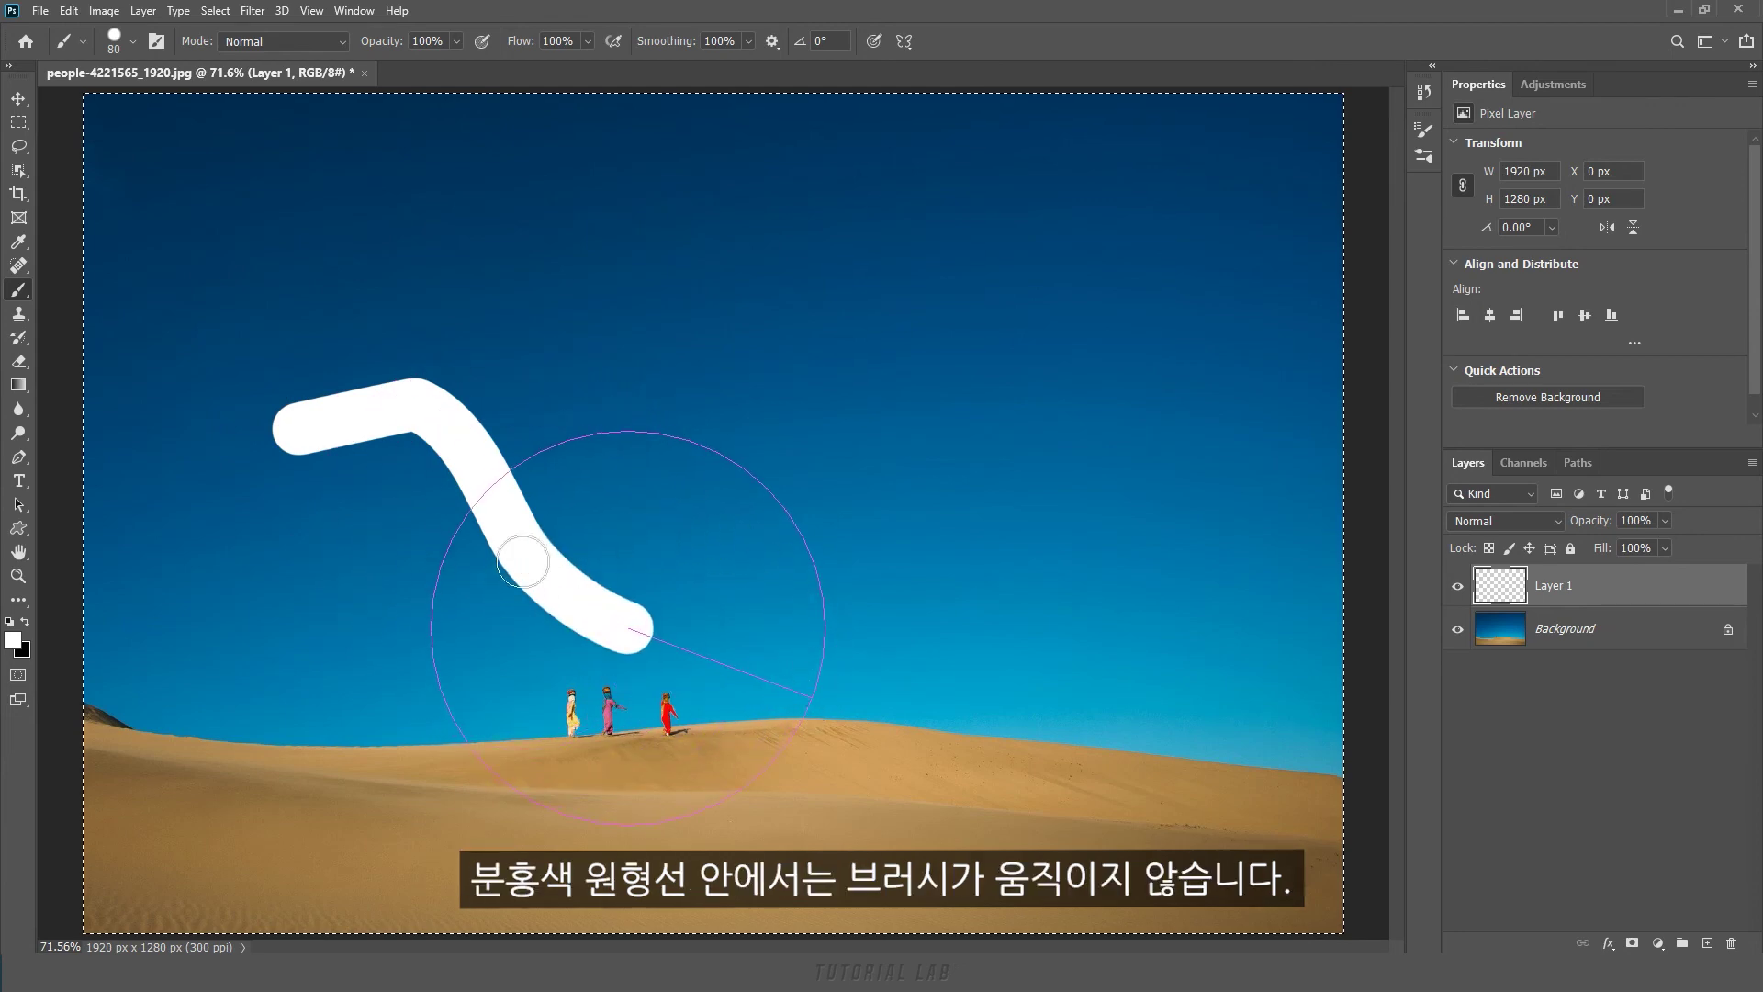
left_click_drag(750, 642, 734, 410)
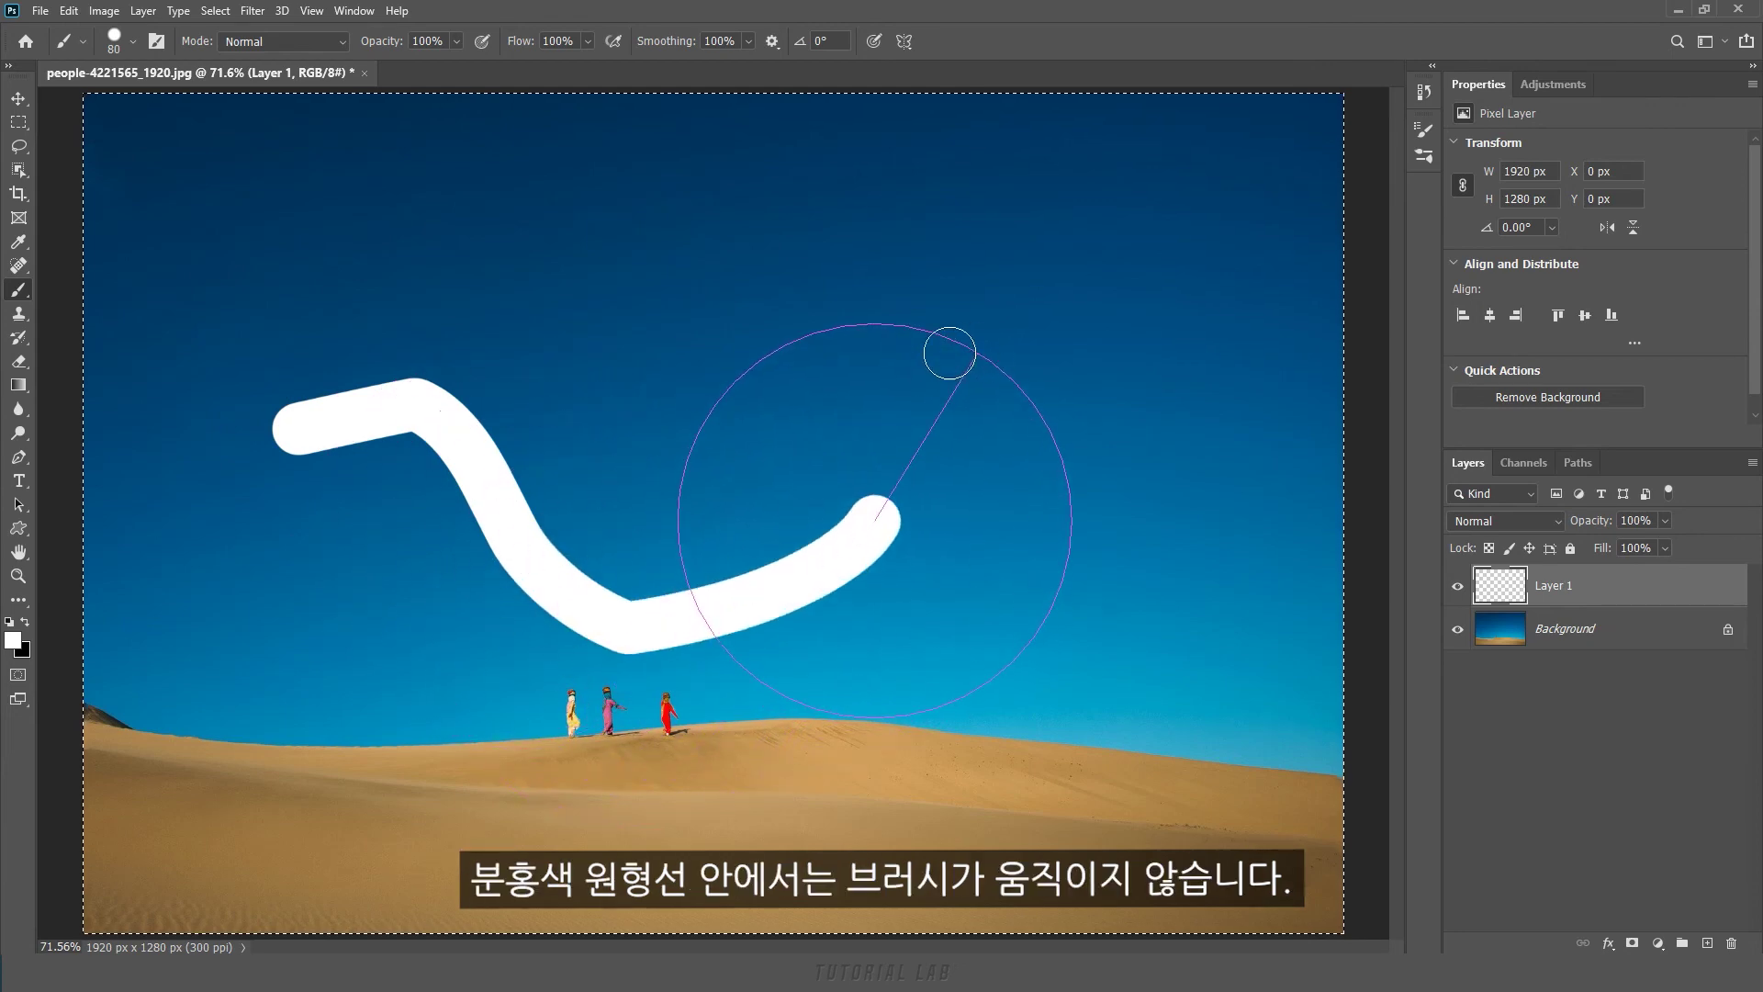
mouse_move(861, 426)
left_mouse_down()
mouse_move(842, 229)
mouse_move(630, 178)
mouse_move(499, 208)
mouse_move(472, 240)
left_mouse_up()
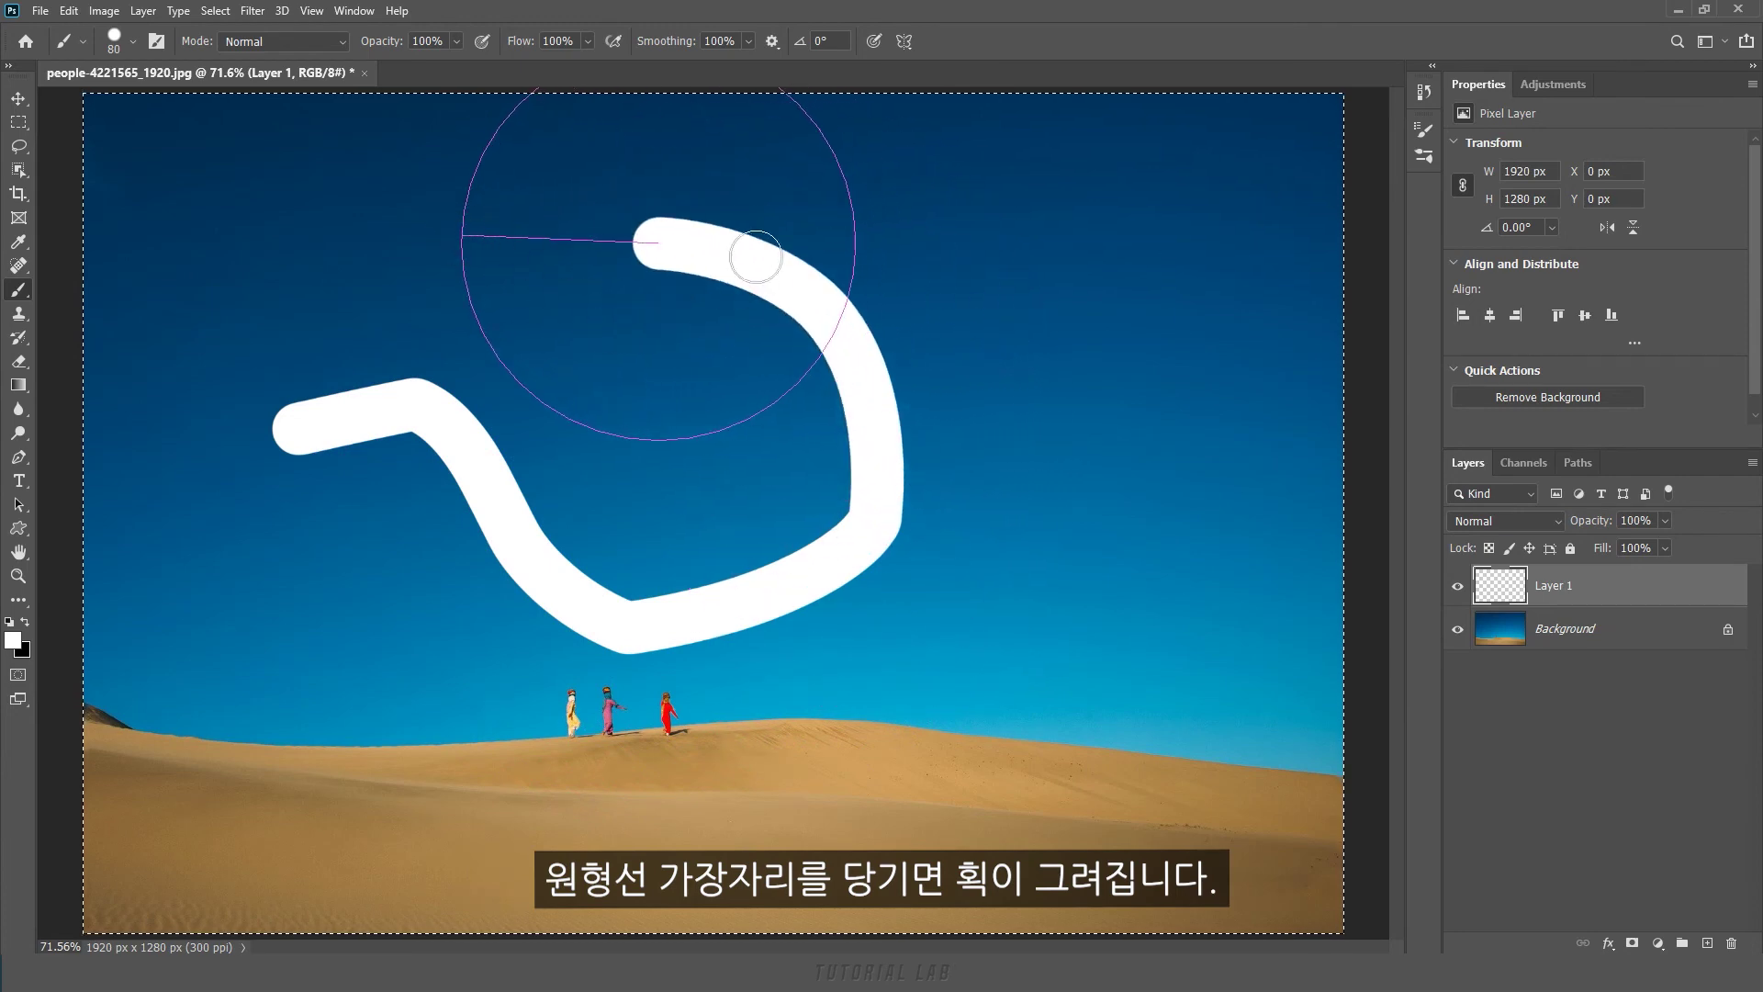
mouse_move(636, 361)
left_mouse_down()
mouse_move(753, 450)
mouse_move(1015, 295)
mouse_move(1119, 273)
mouse_move(1050, 291)
mouse_move(964, 649)
mouse_move(1000, 519)
mouse_move(511, 296)
mouse_move(367, 363)
mouse_move(339, 244)
mouse_move(451, 152)
mouse_move(716, 137)
mouse_move(828, 199)
left_mouse_up()
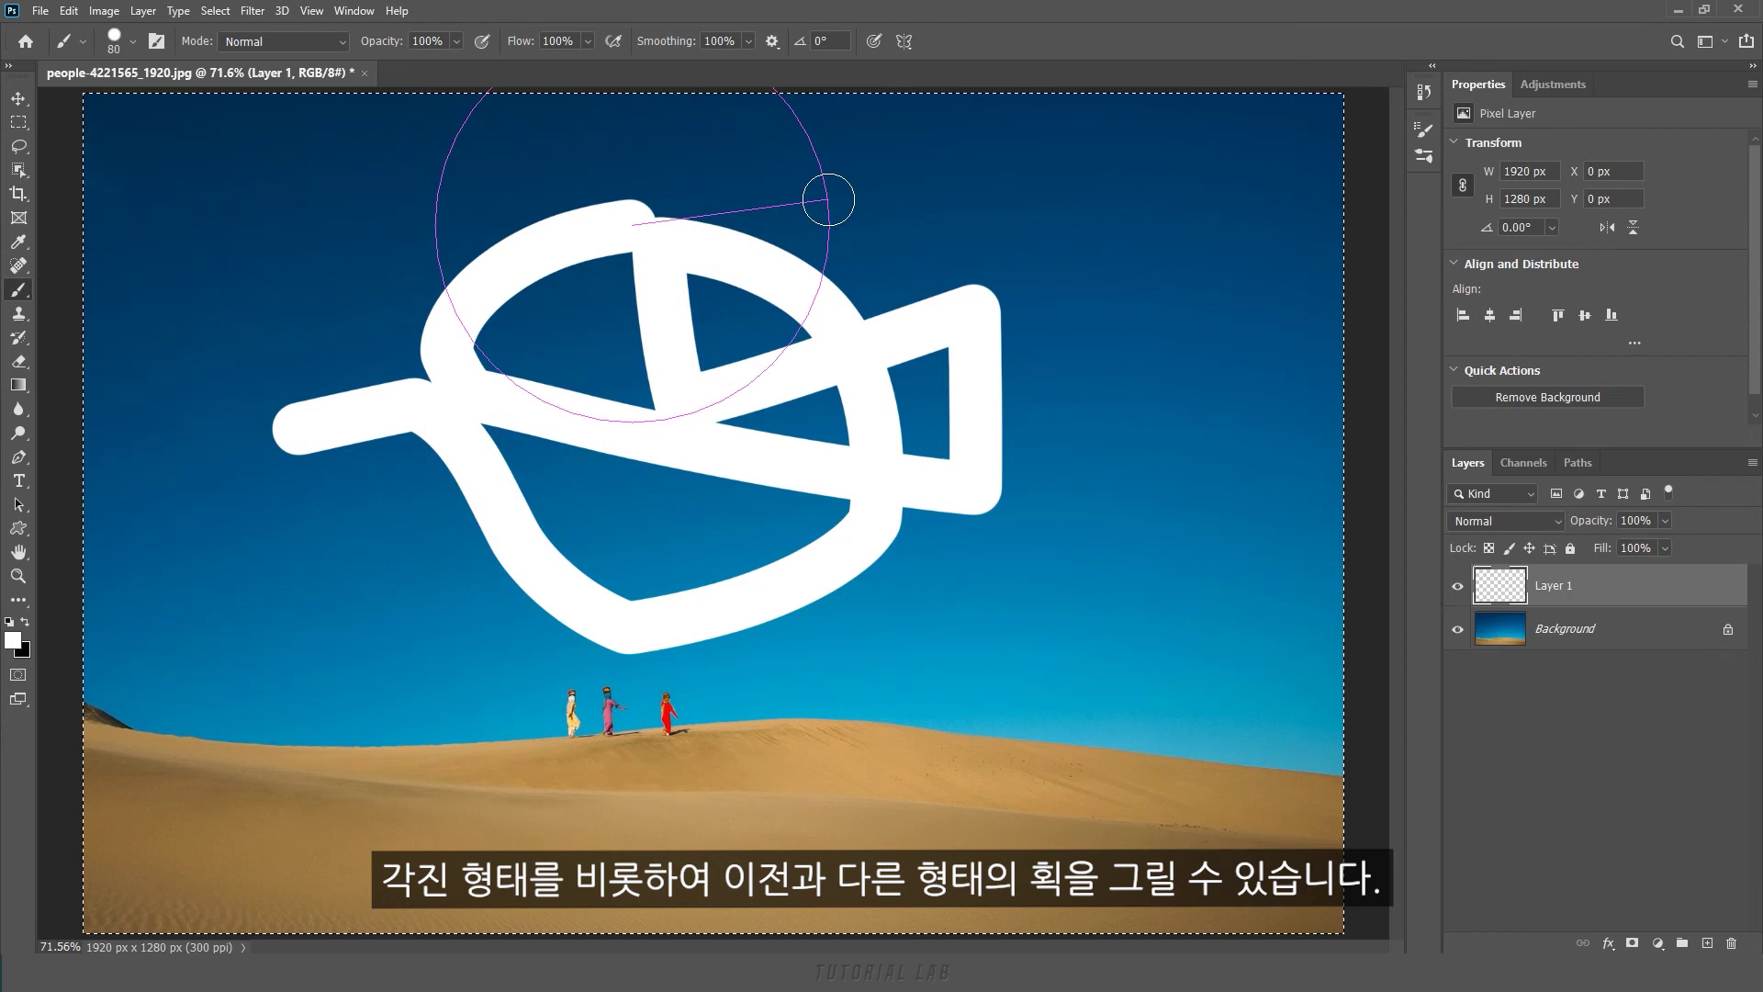
key("Delete")
Step: Turn off Pulled String Mode and Catch-up on Stroke End, and set Smoothing to 0%
left_click(776, 45)
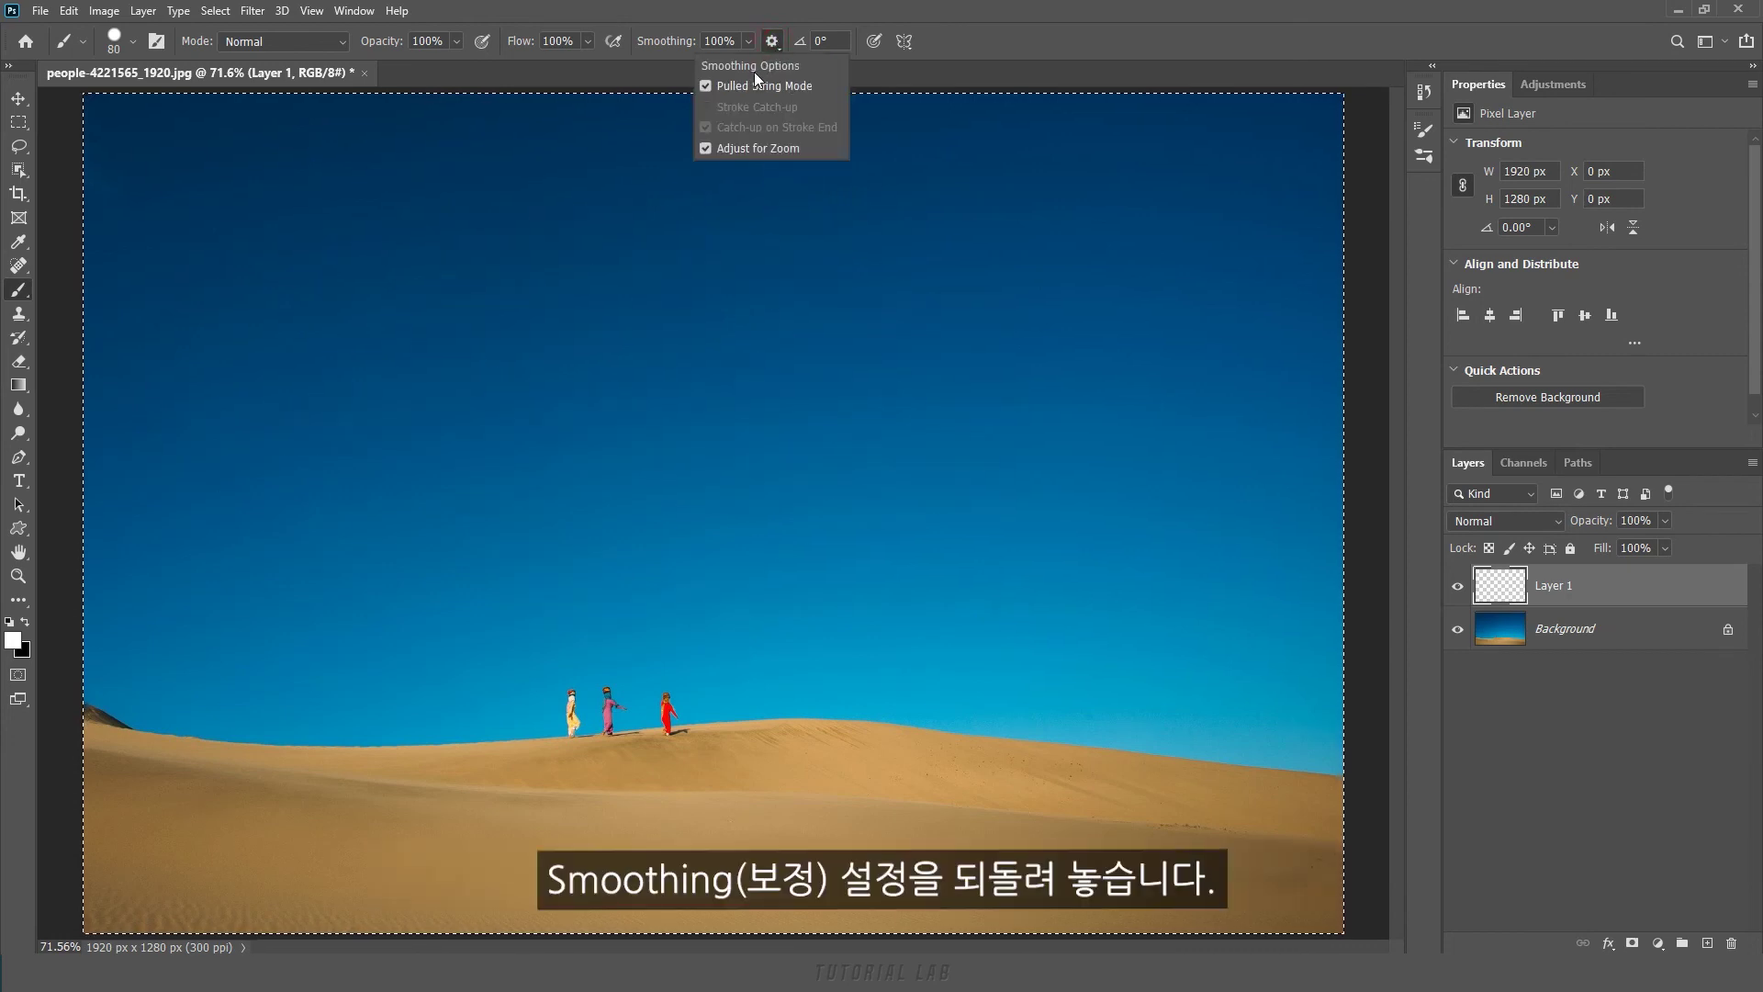
left_click(706, 85)
left_click(706, 127)
left_click(748, 41)
left_click_drag(752, 64, 650, 80)
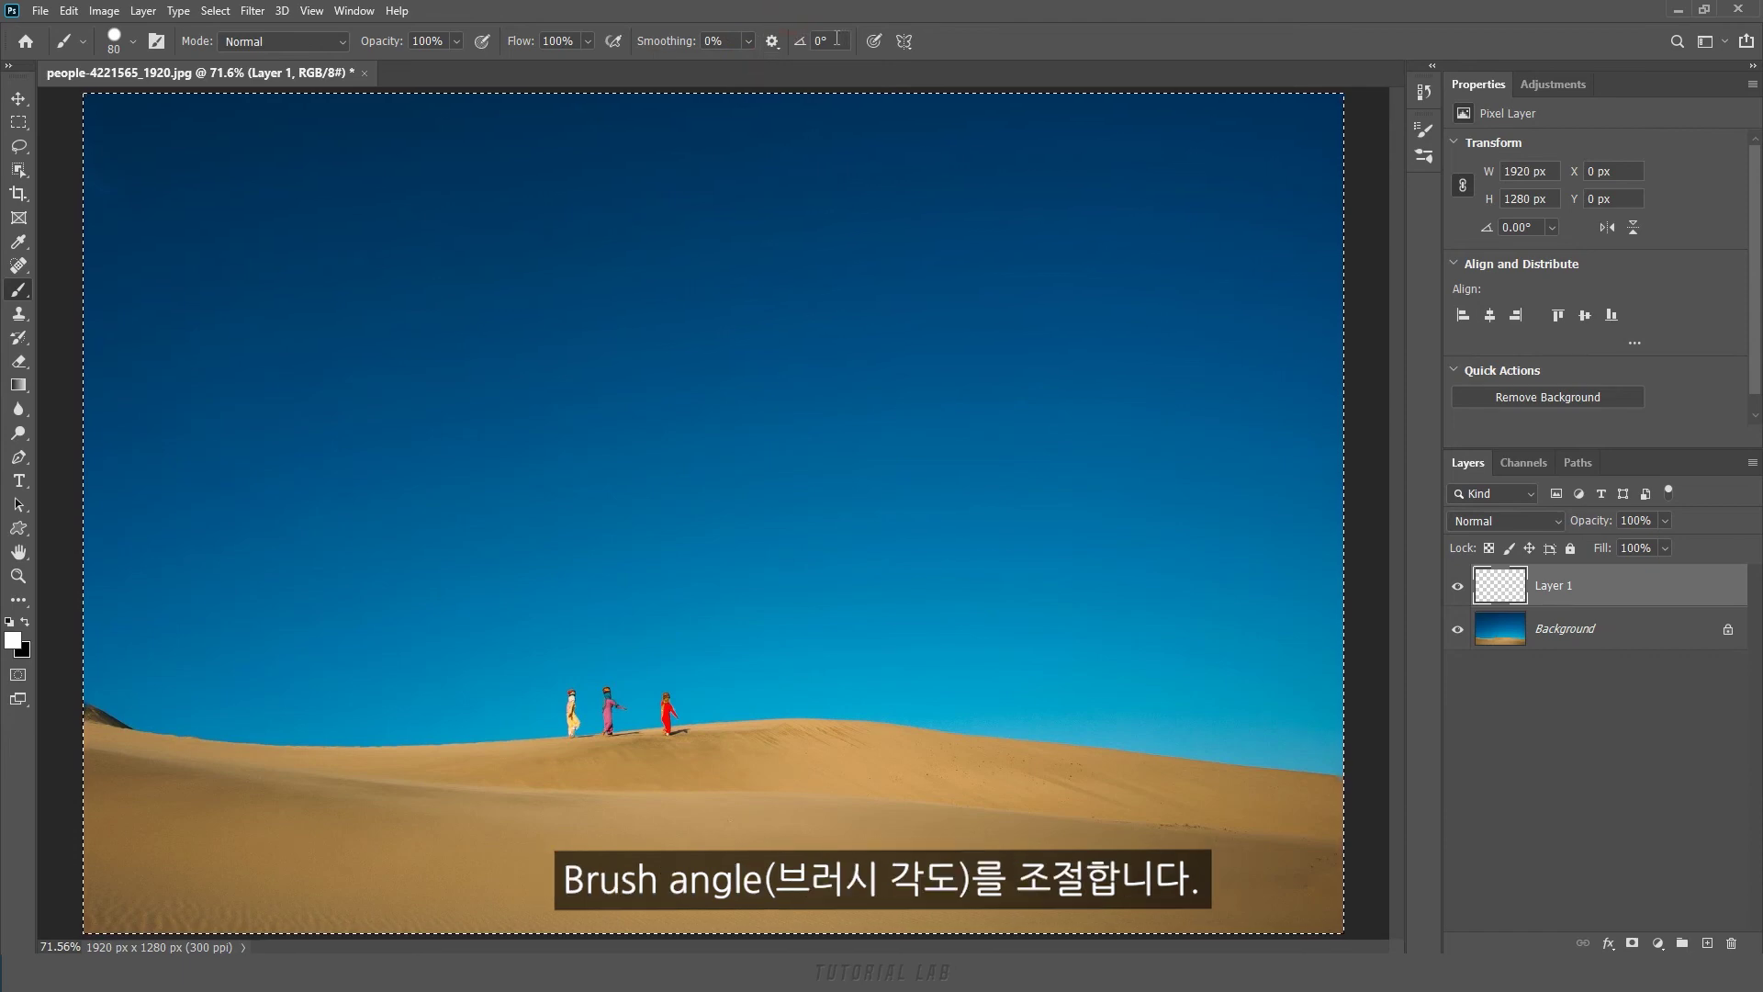
left_click(119, 47)
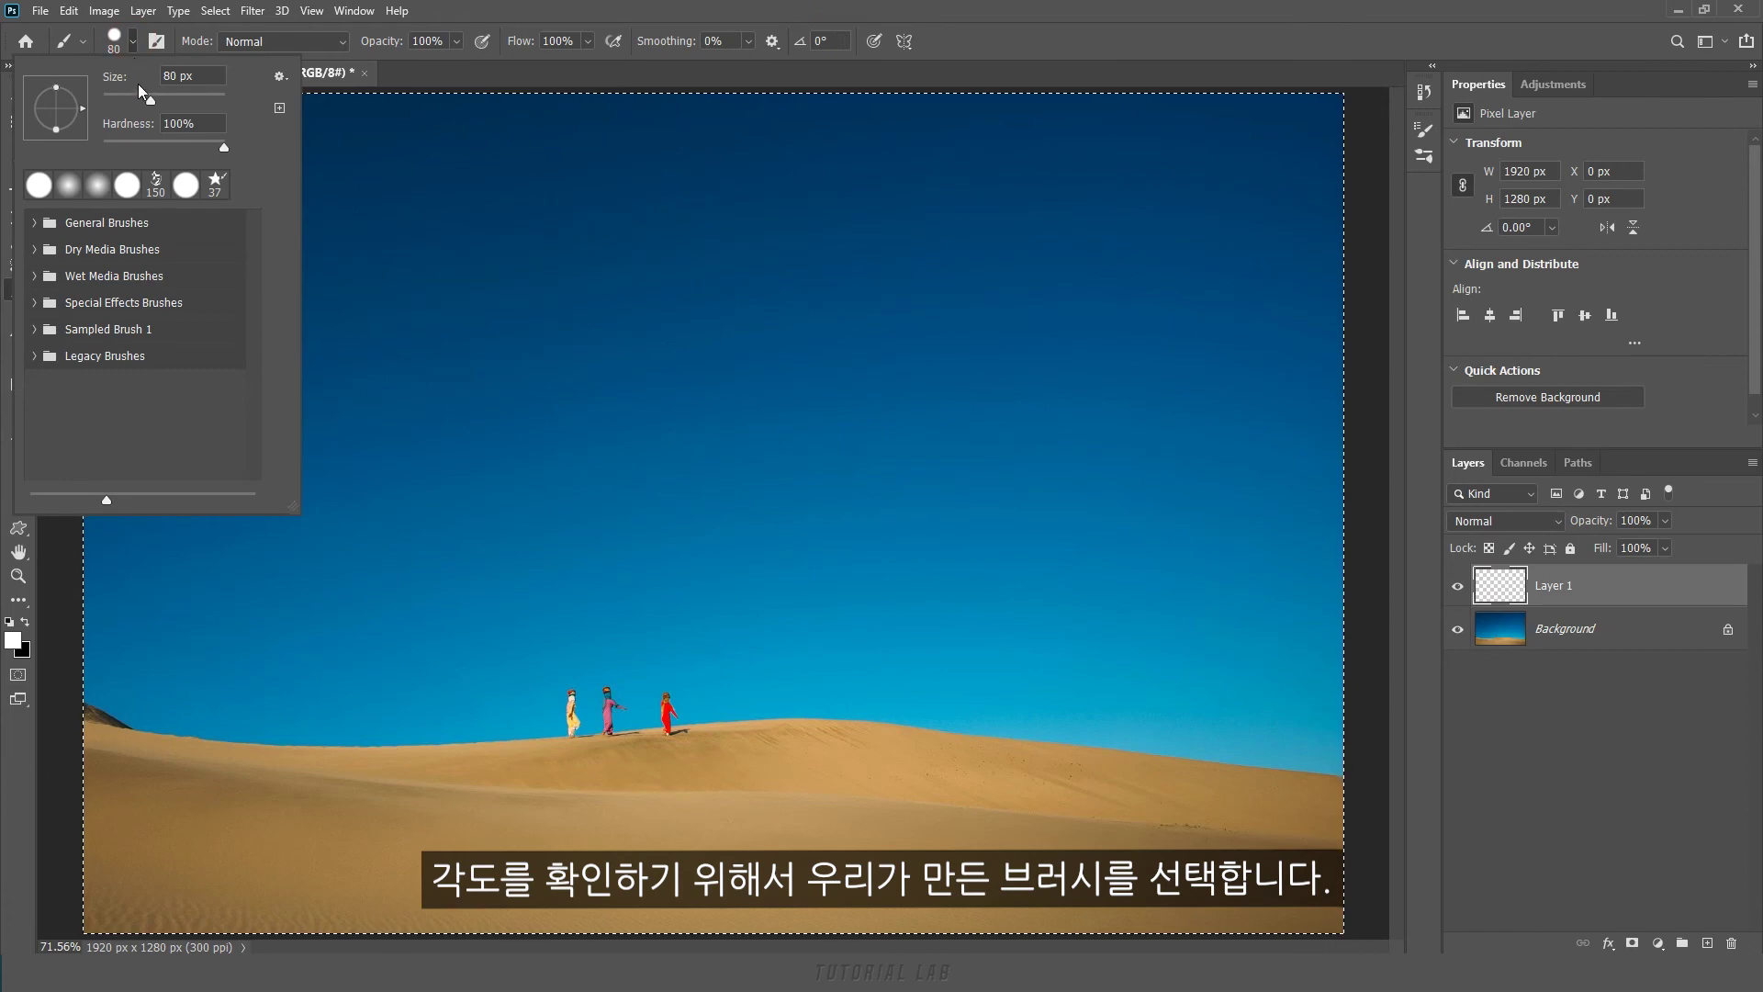
left_click(163, 192)
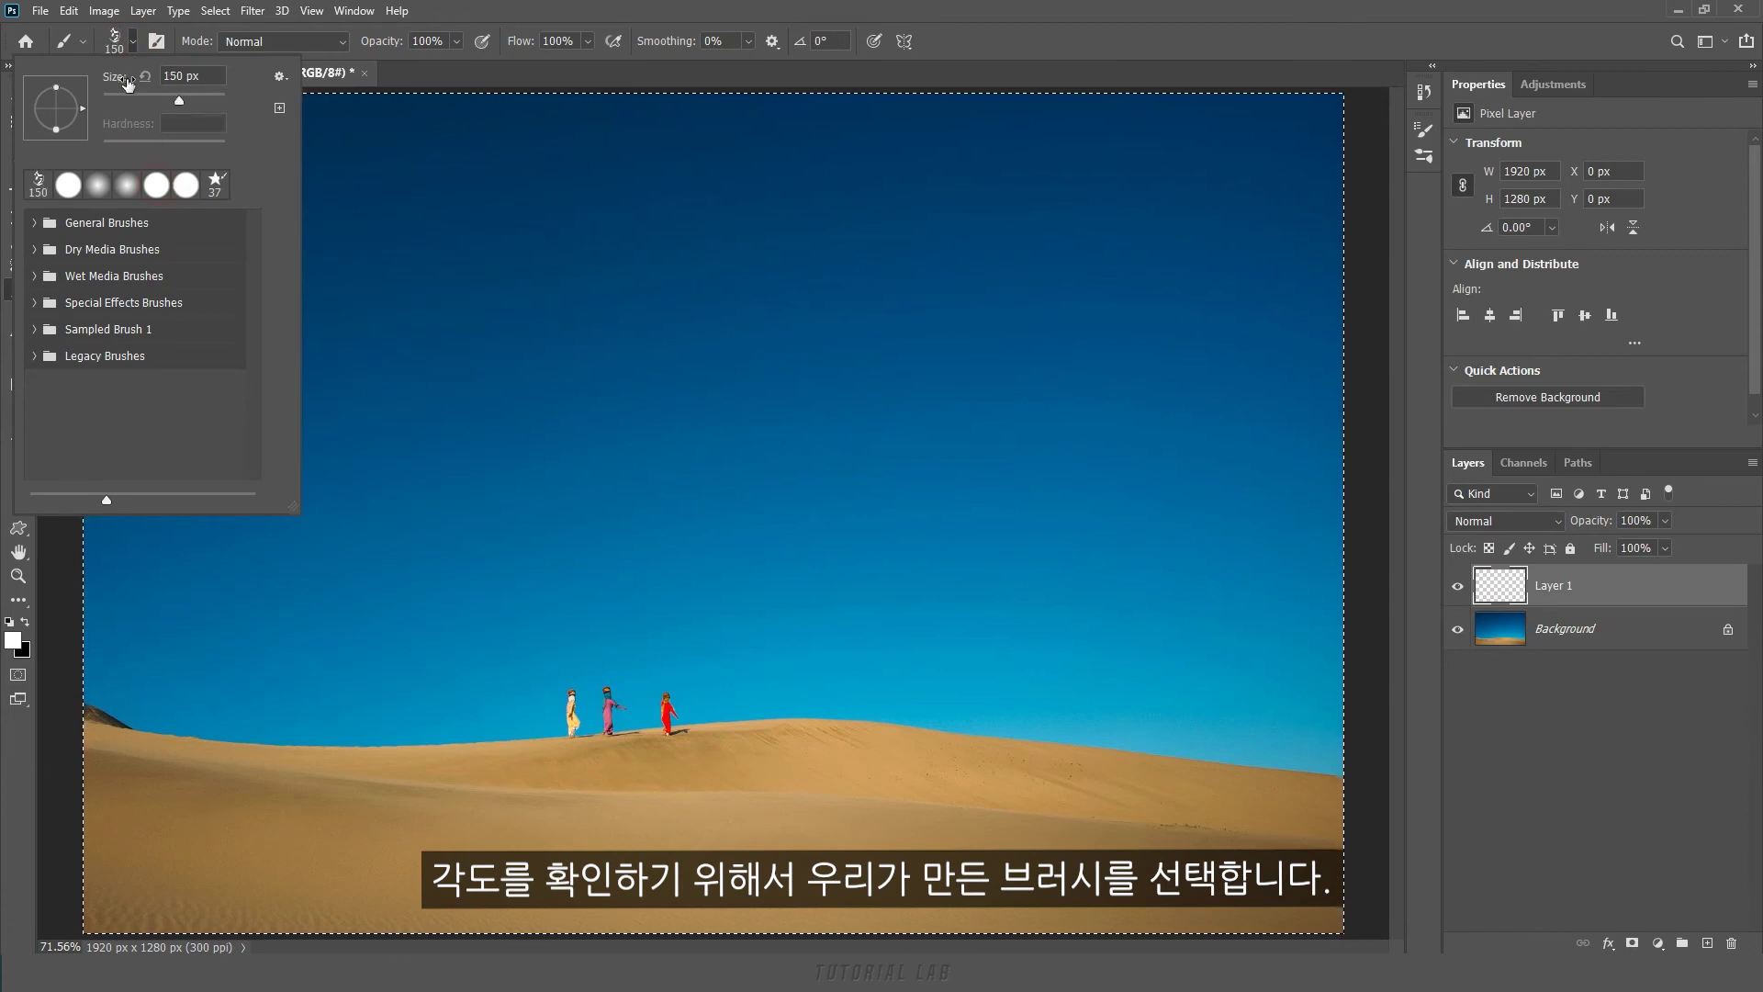
left_click(132, 41)
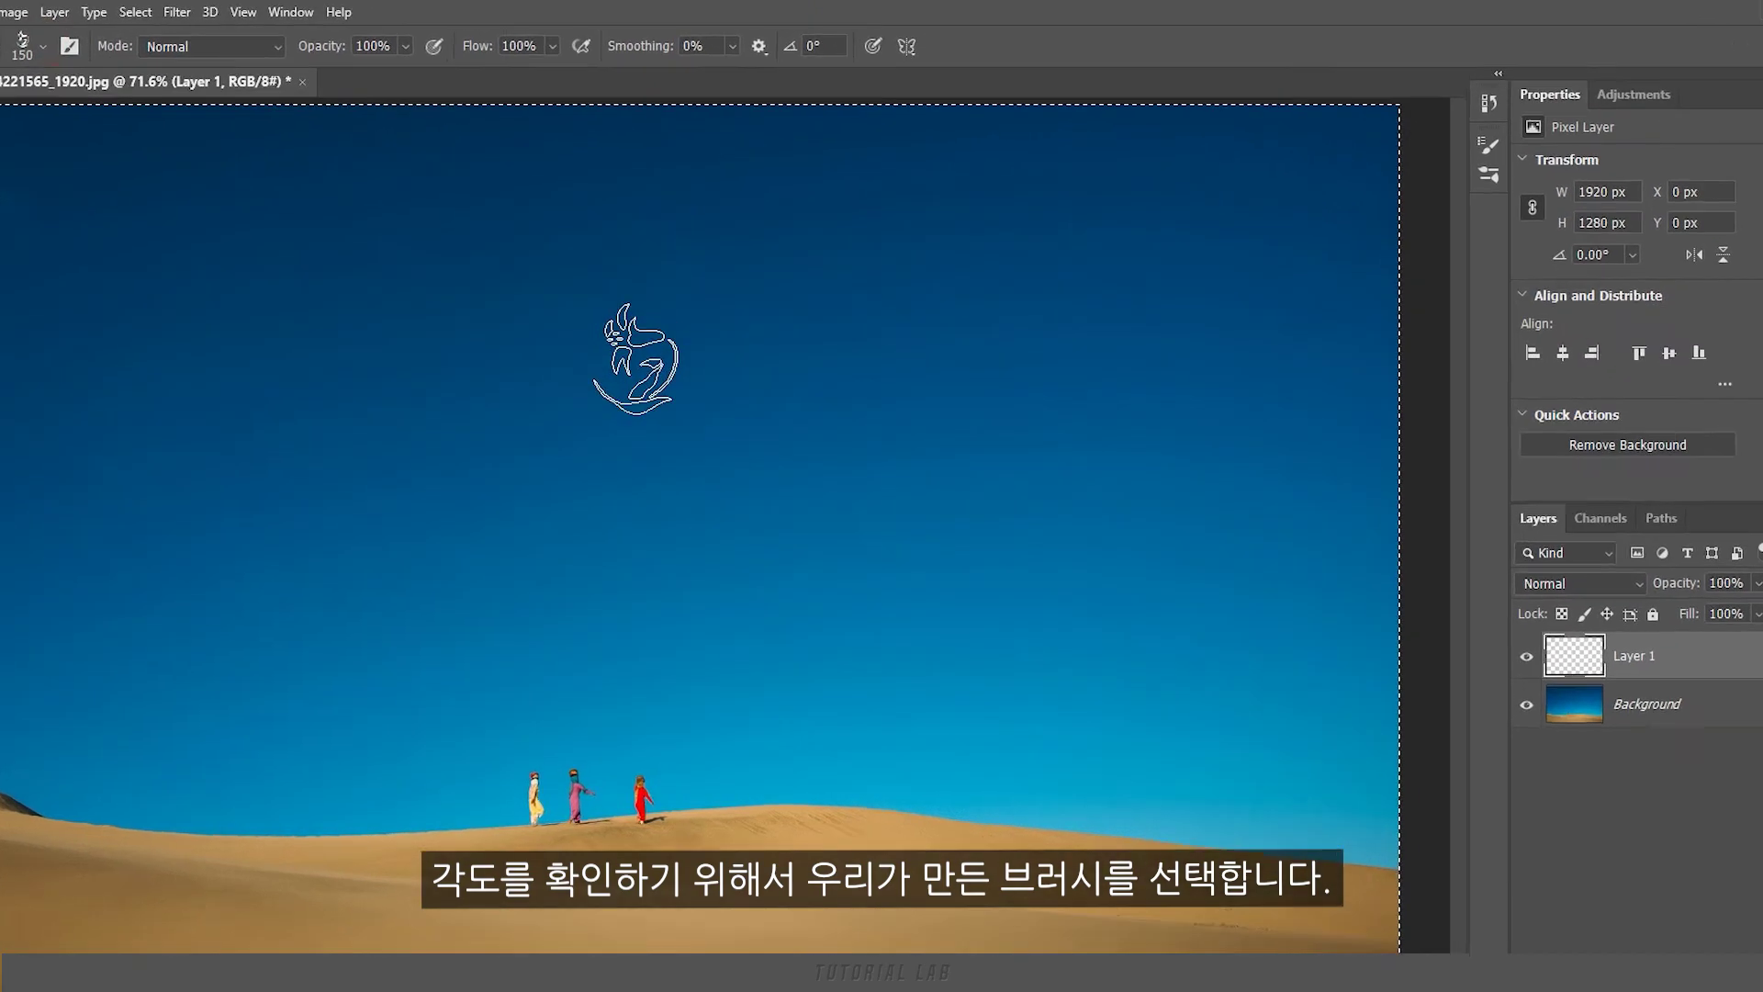
left_click(669, 338)
left_click(813, 53)
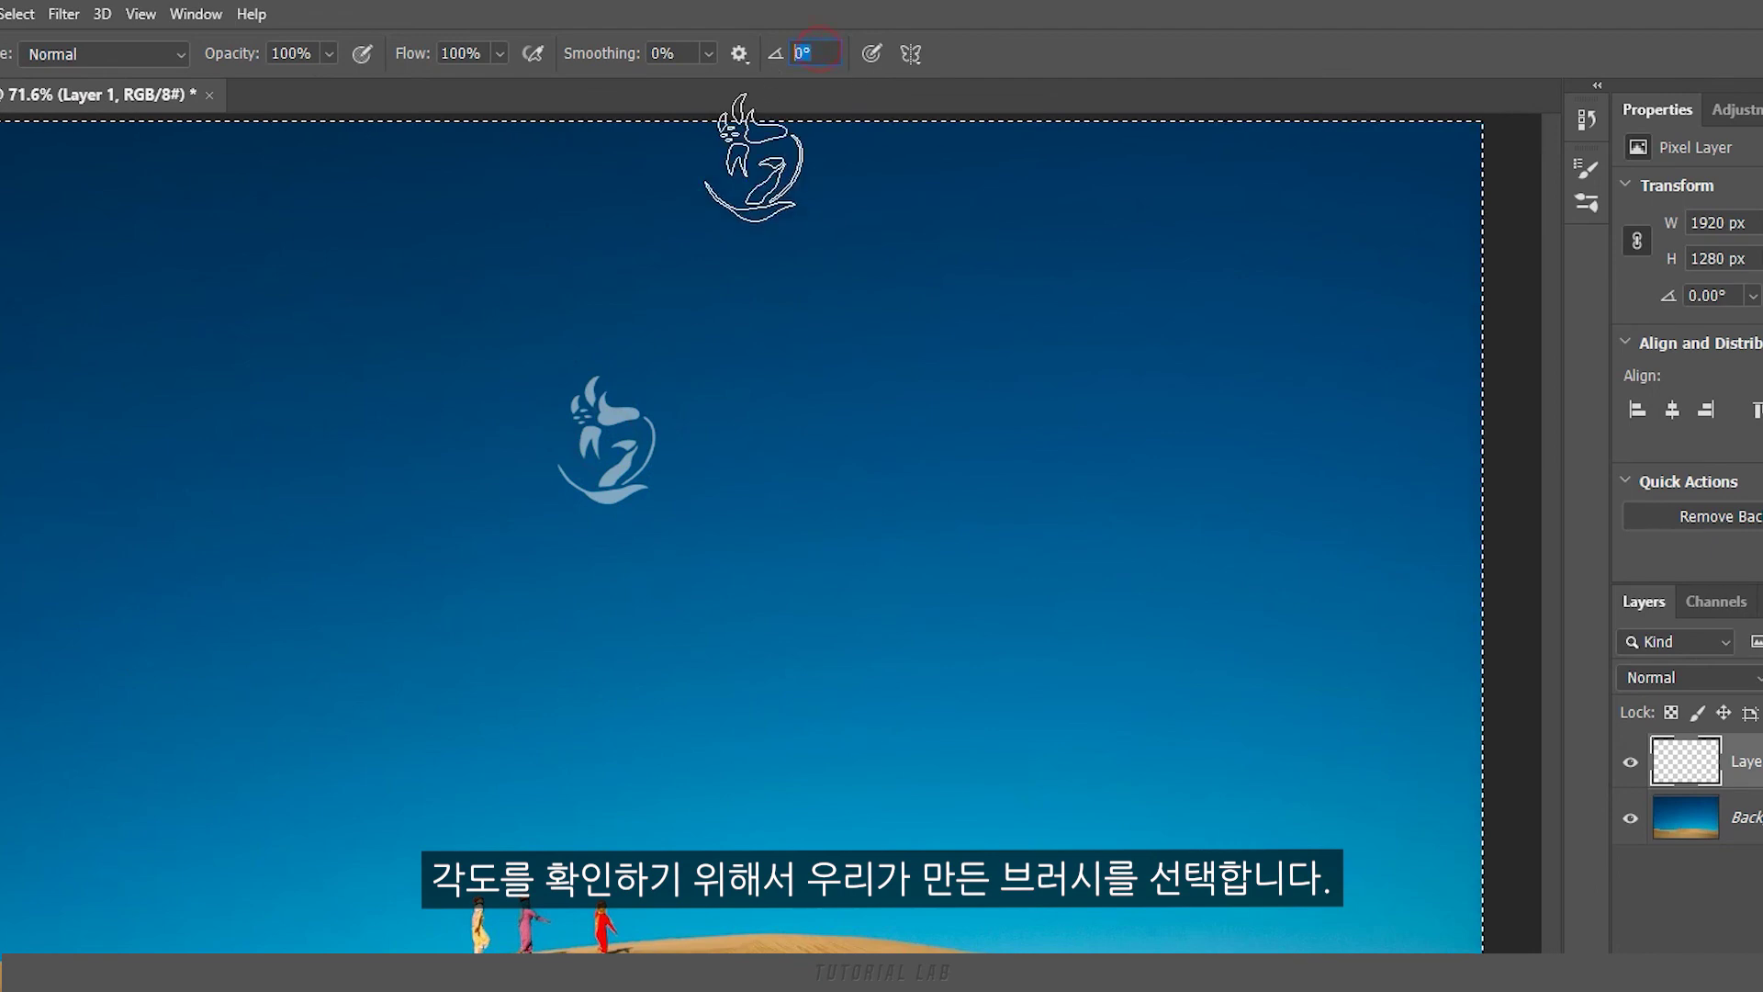
type("30")
key("Return")
left_click(766, 440)
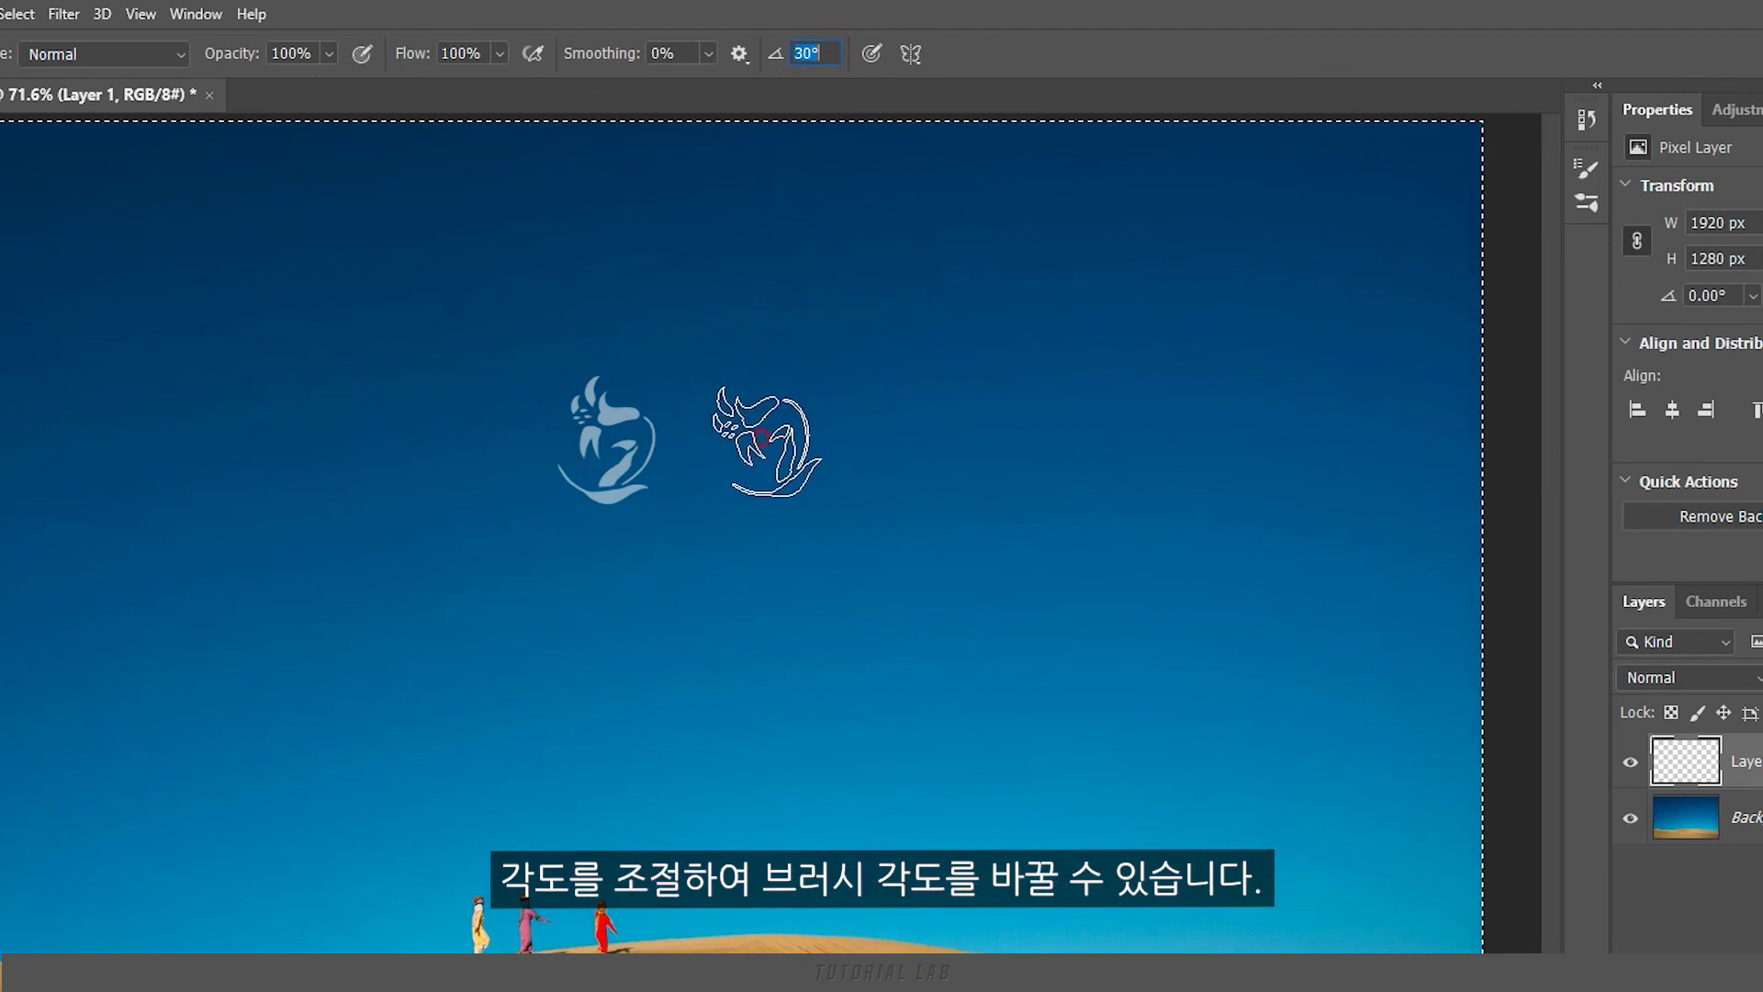
type("60")
key("Return")
left_click(941, 438)
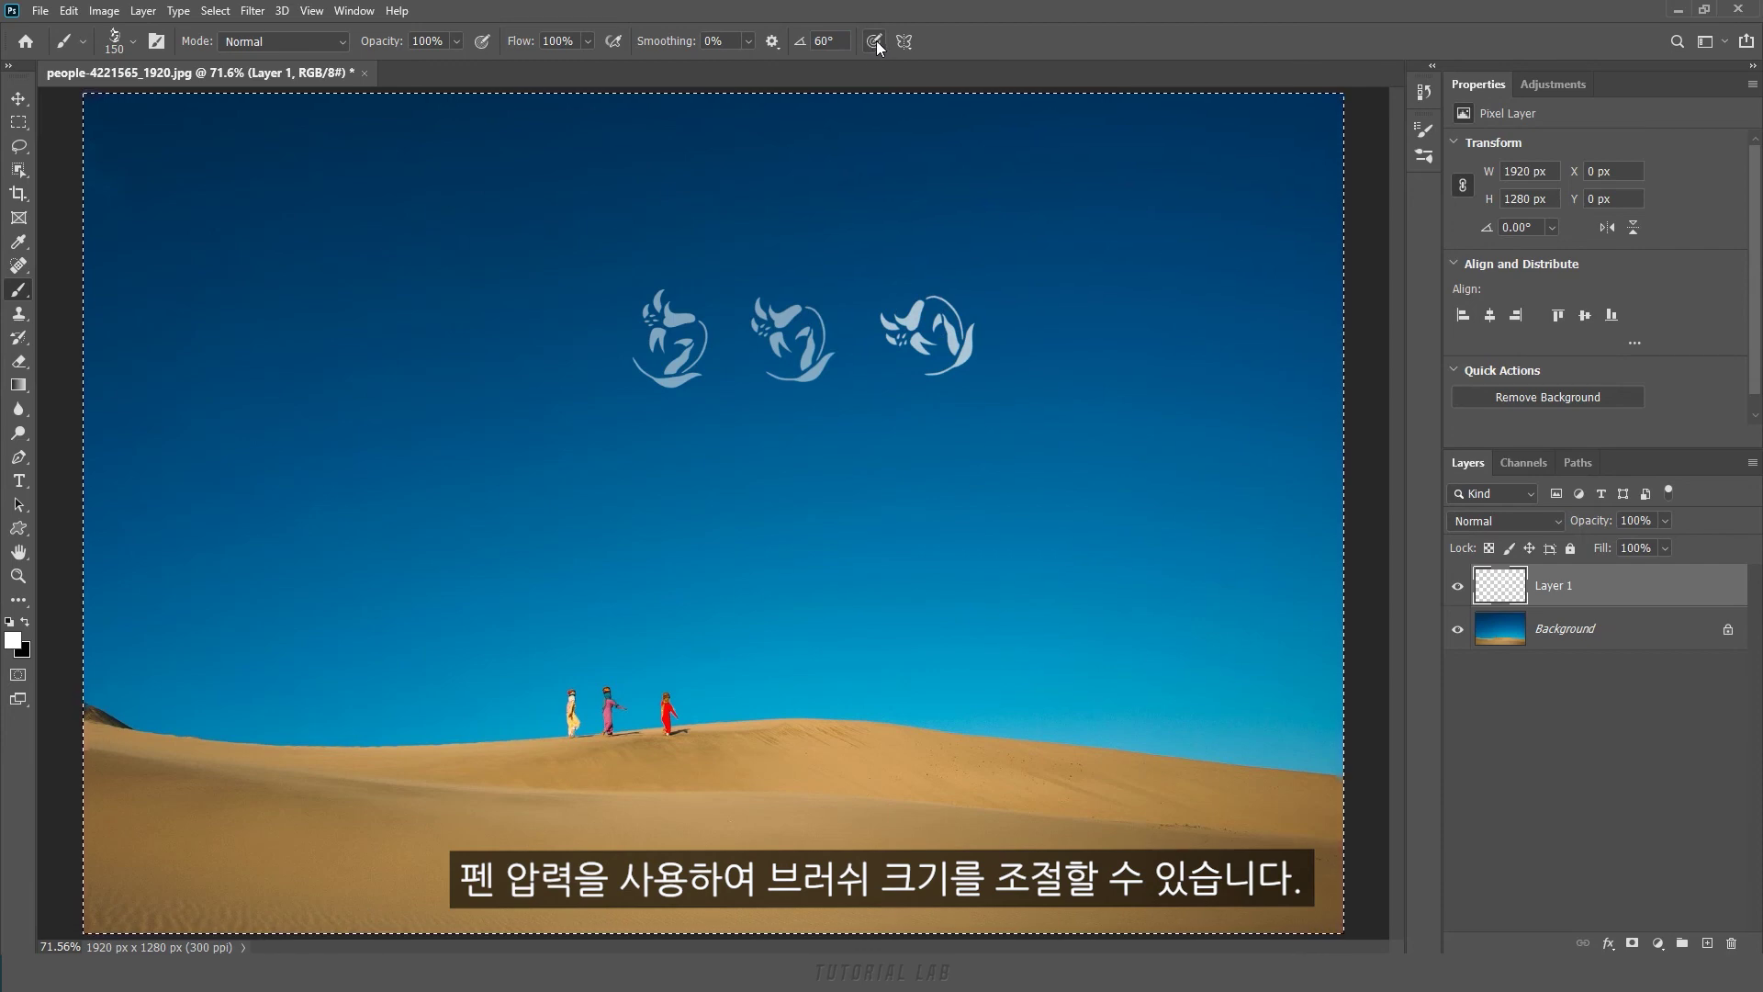
left_click(133, 42)
Step: Use a 45 px Hard Round brush with pressure-controlled size, paint a zigzag, then undo it
left_click(127, 186)
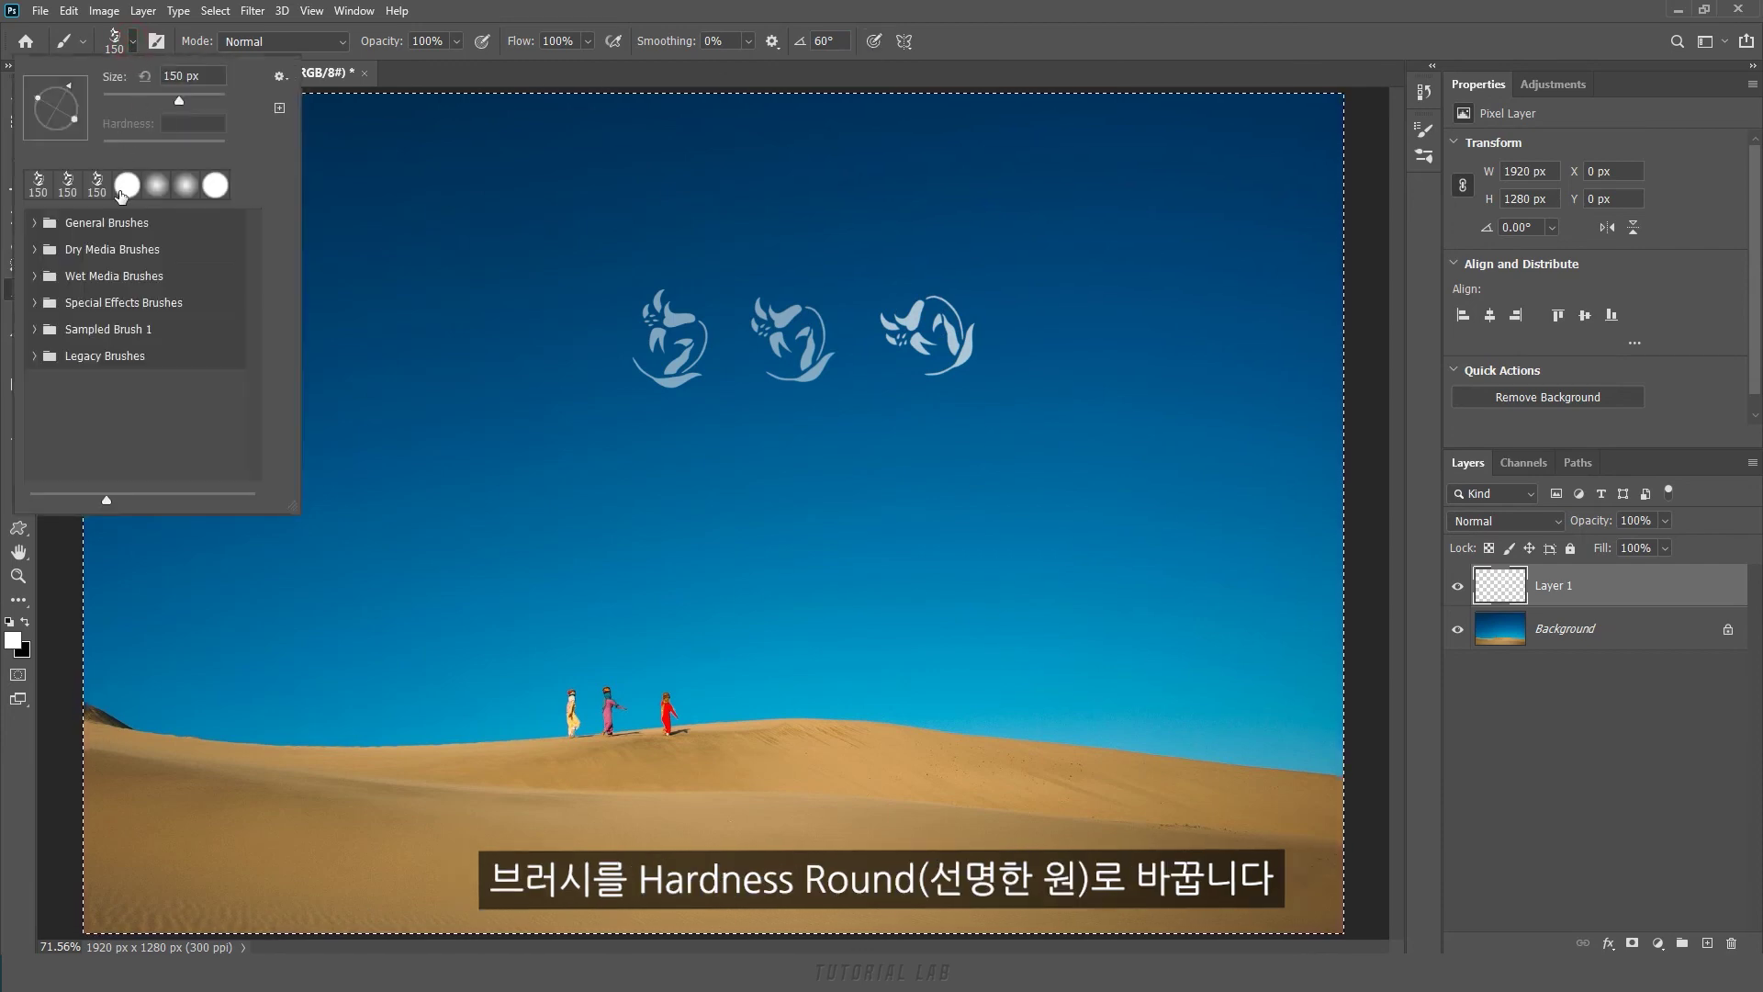
left_click(134, 43)
key("bracketleft")
key("bracketleft")
key("bracketleft")
key("bracketleft")
key("bracketleft")
key("bracketleft")
left_click(874, 40)
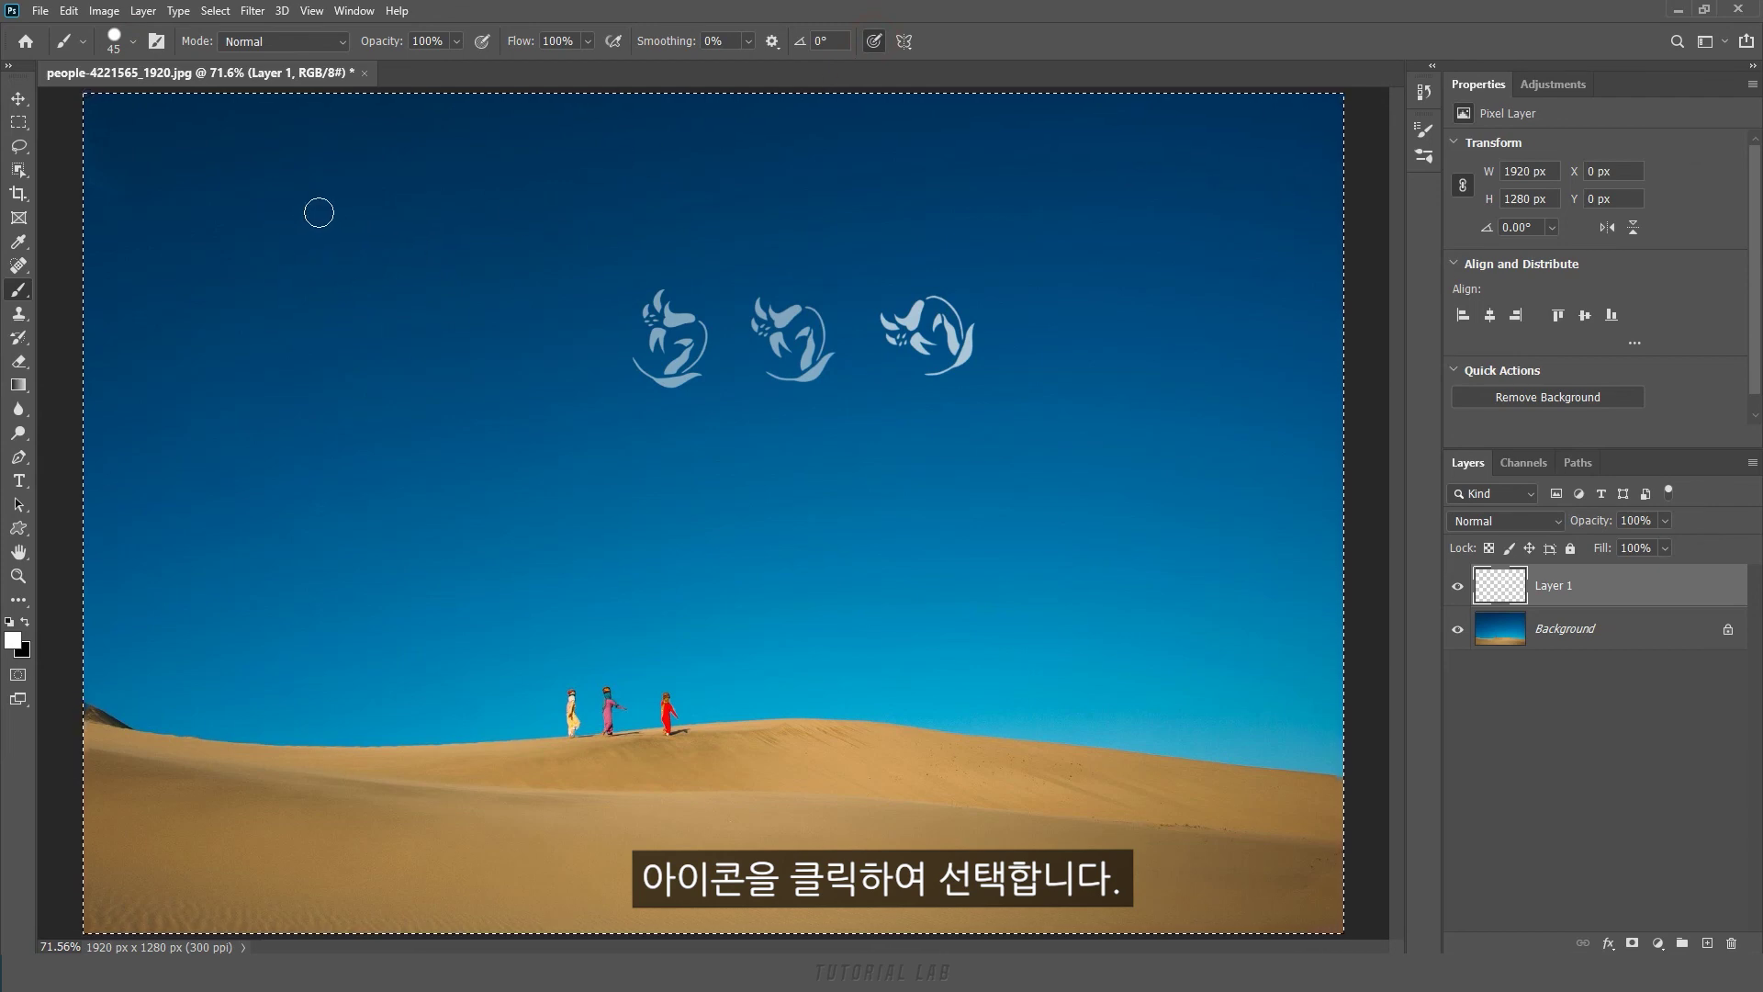
left_click_drag(312, 180, 371, 567)
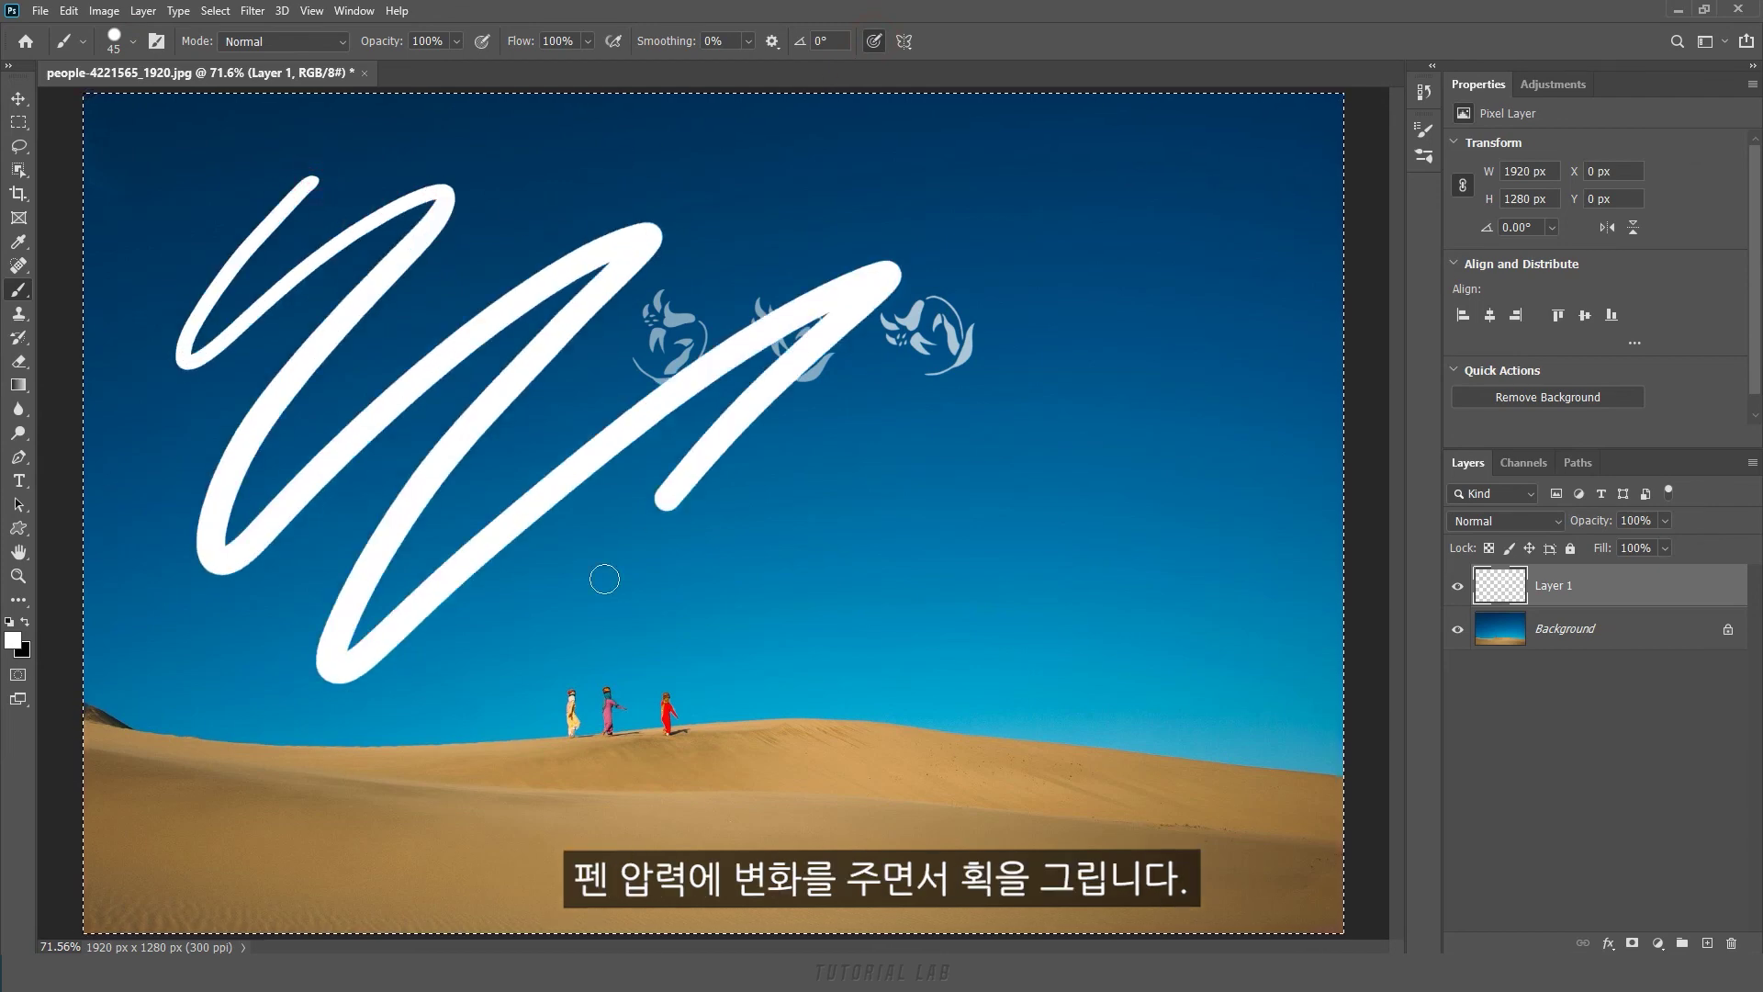
left_click_drag(331, 651, 1295, 528)
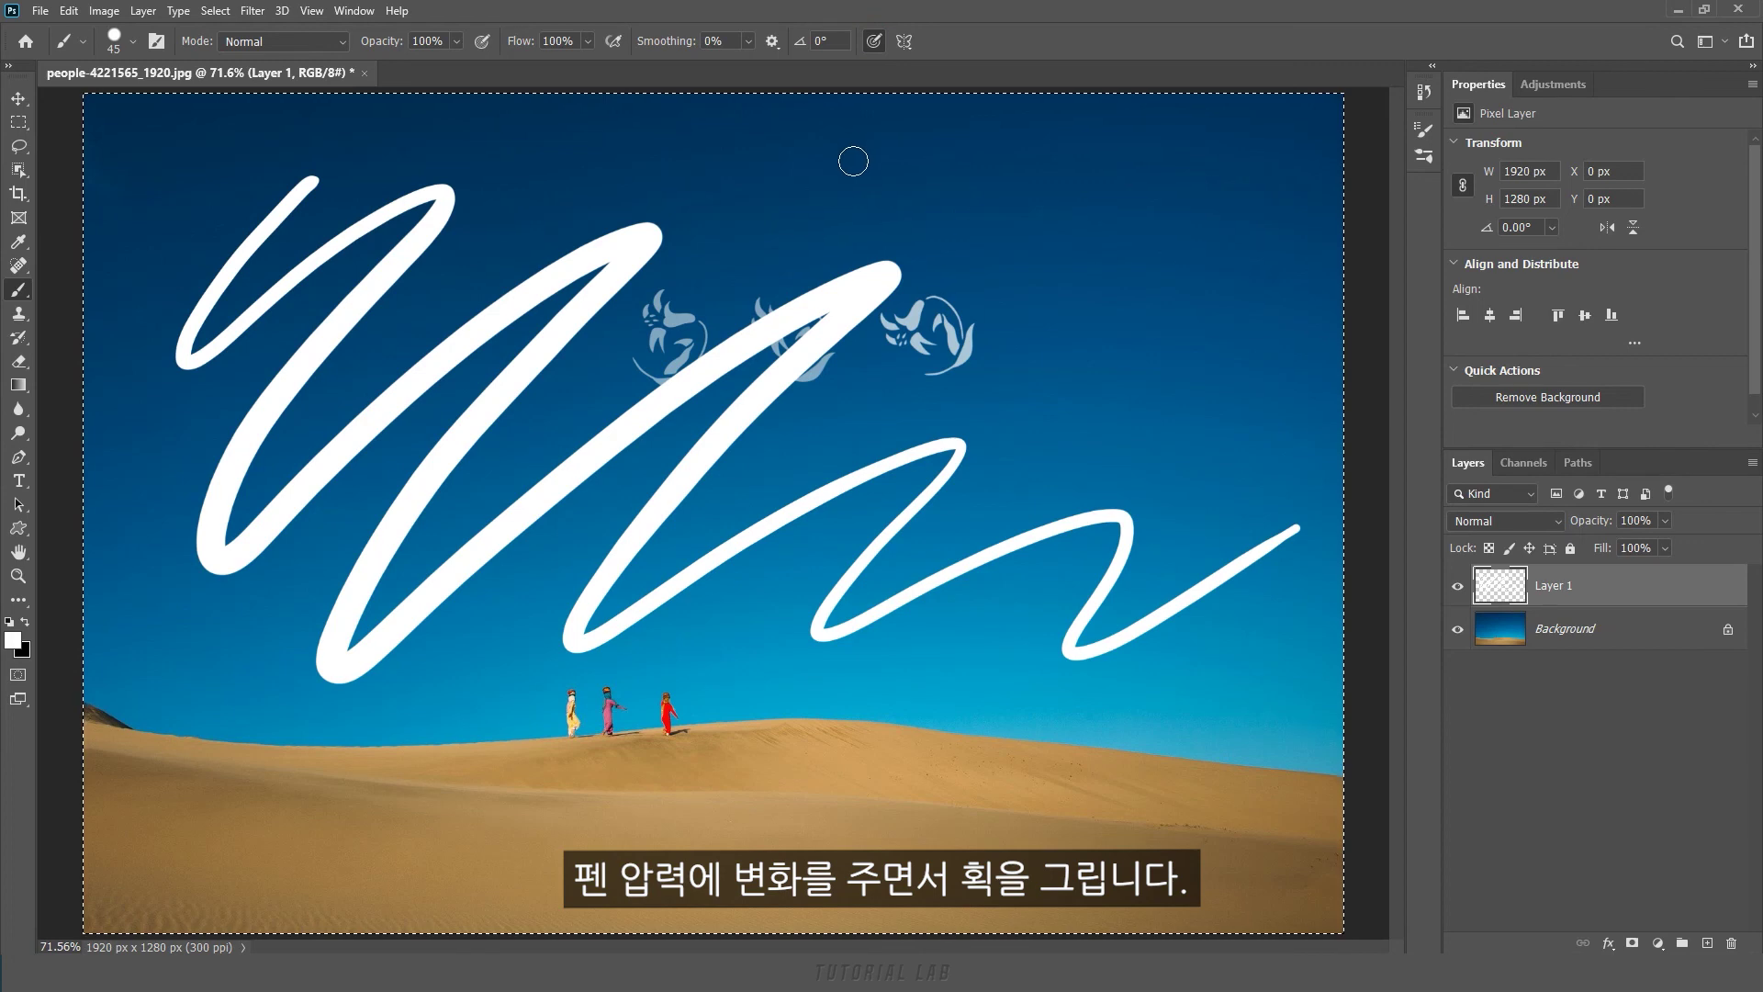
key("ctrl+z")
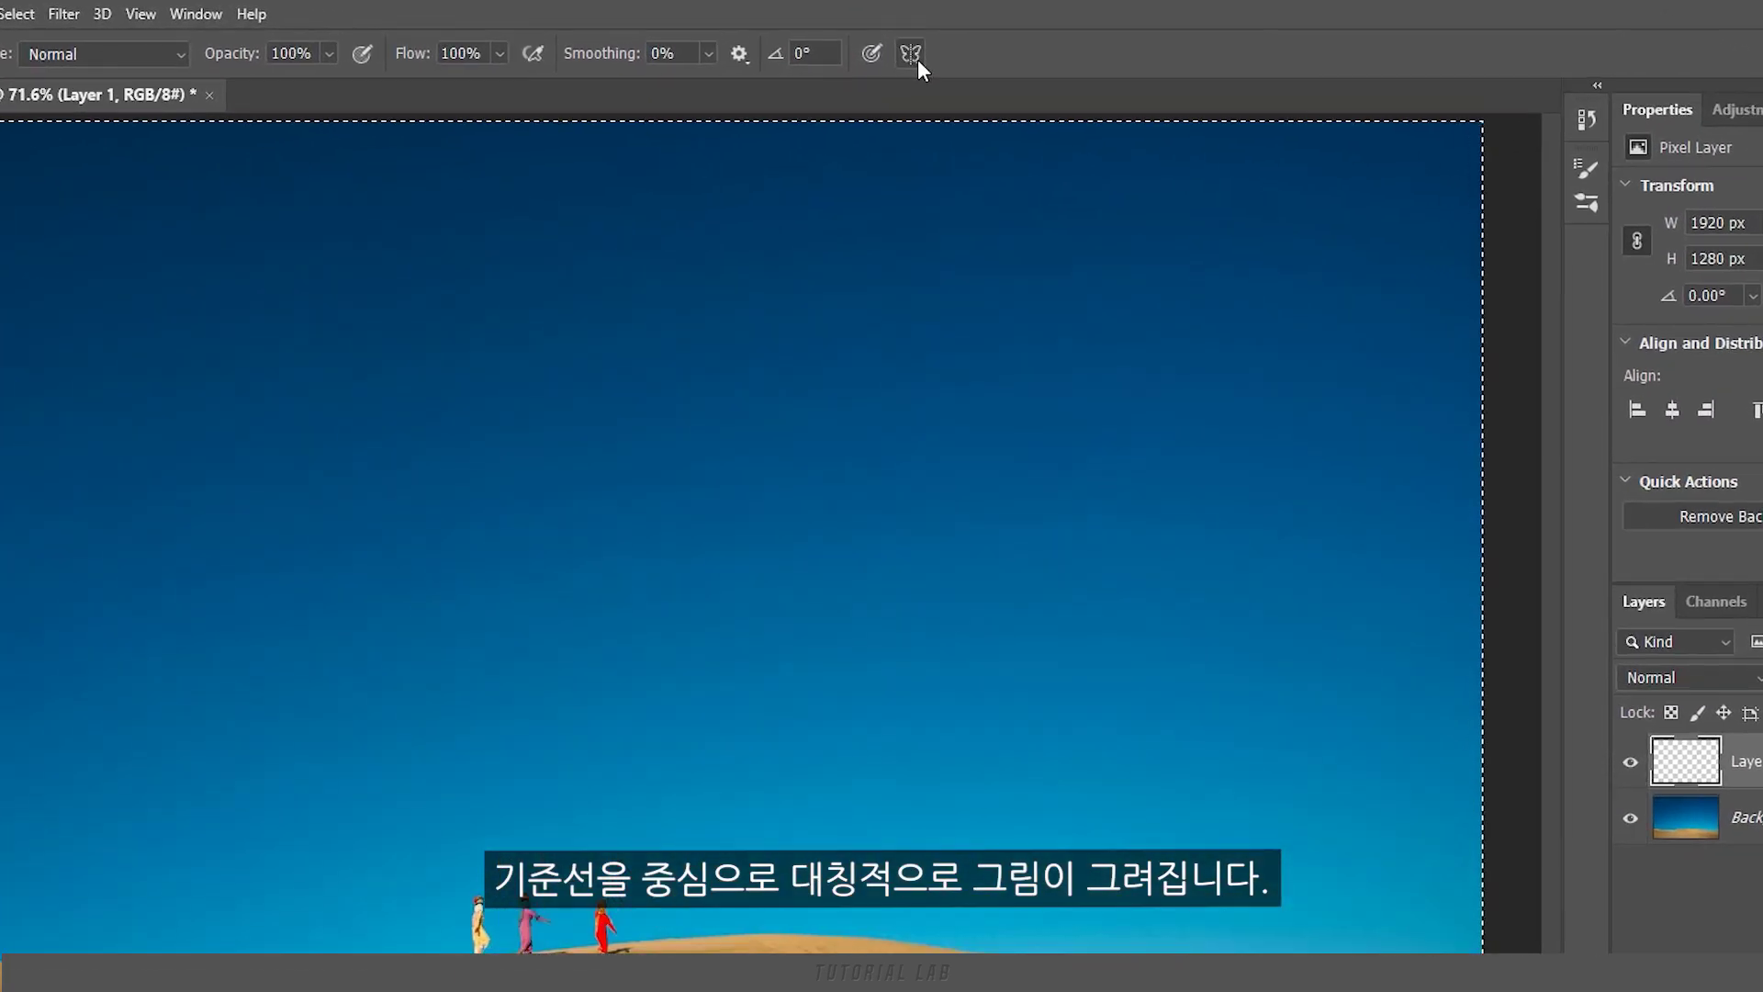
Step: Enable Vertical symmetry, paint a mirrored face (arch, dot, smile), then erase it
left_click(905, 43)
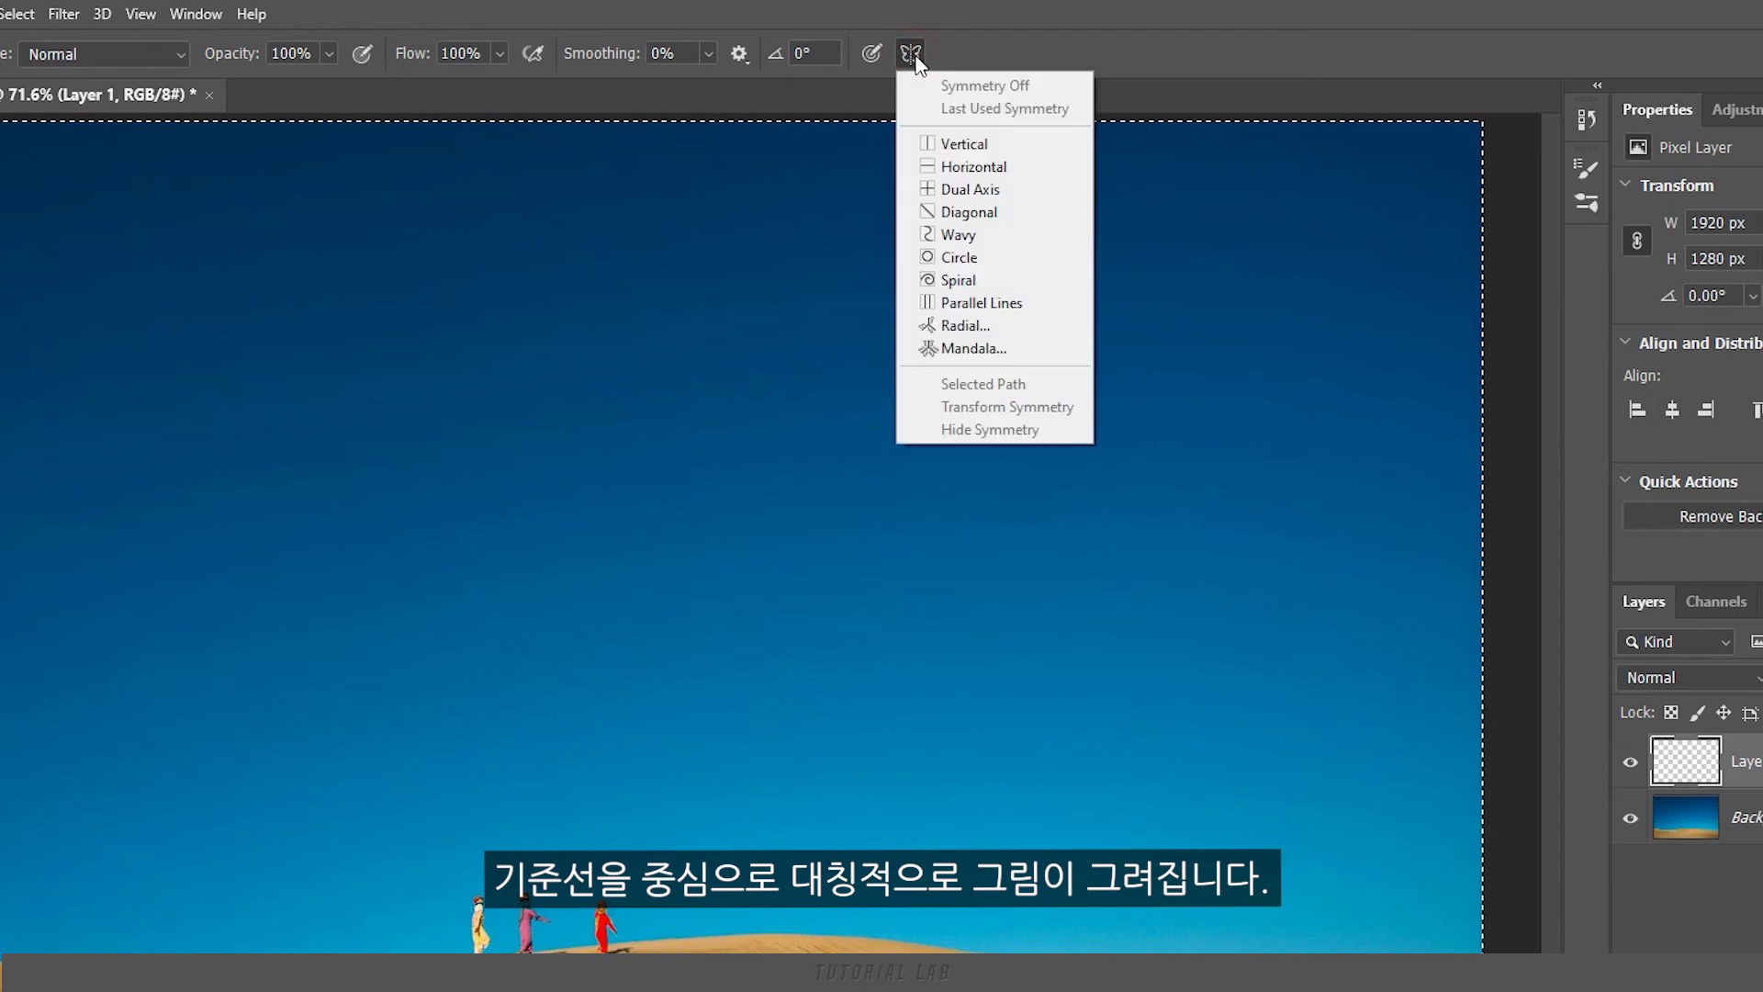
left_click(940, 144)
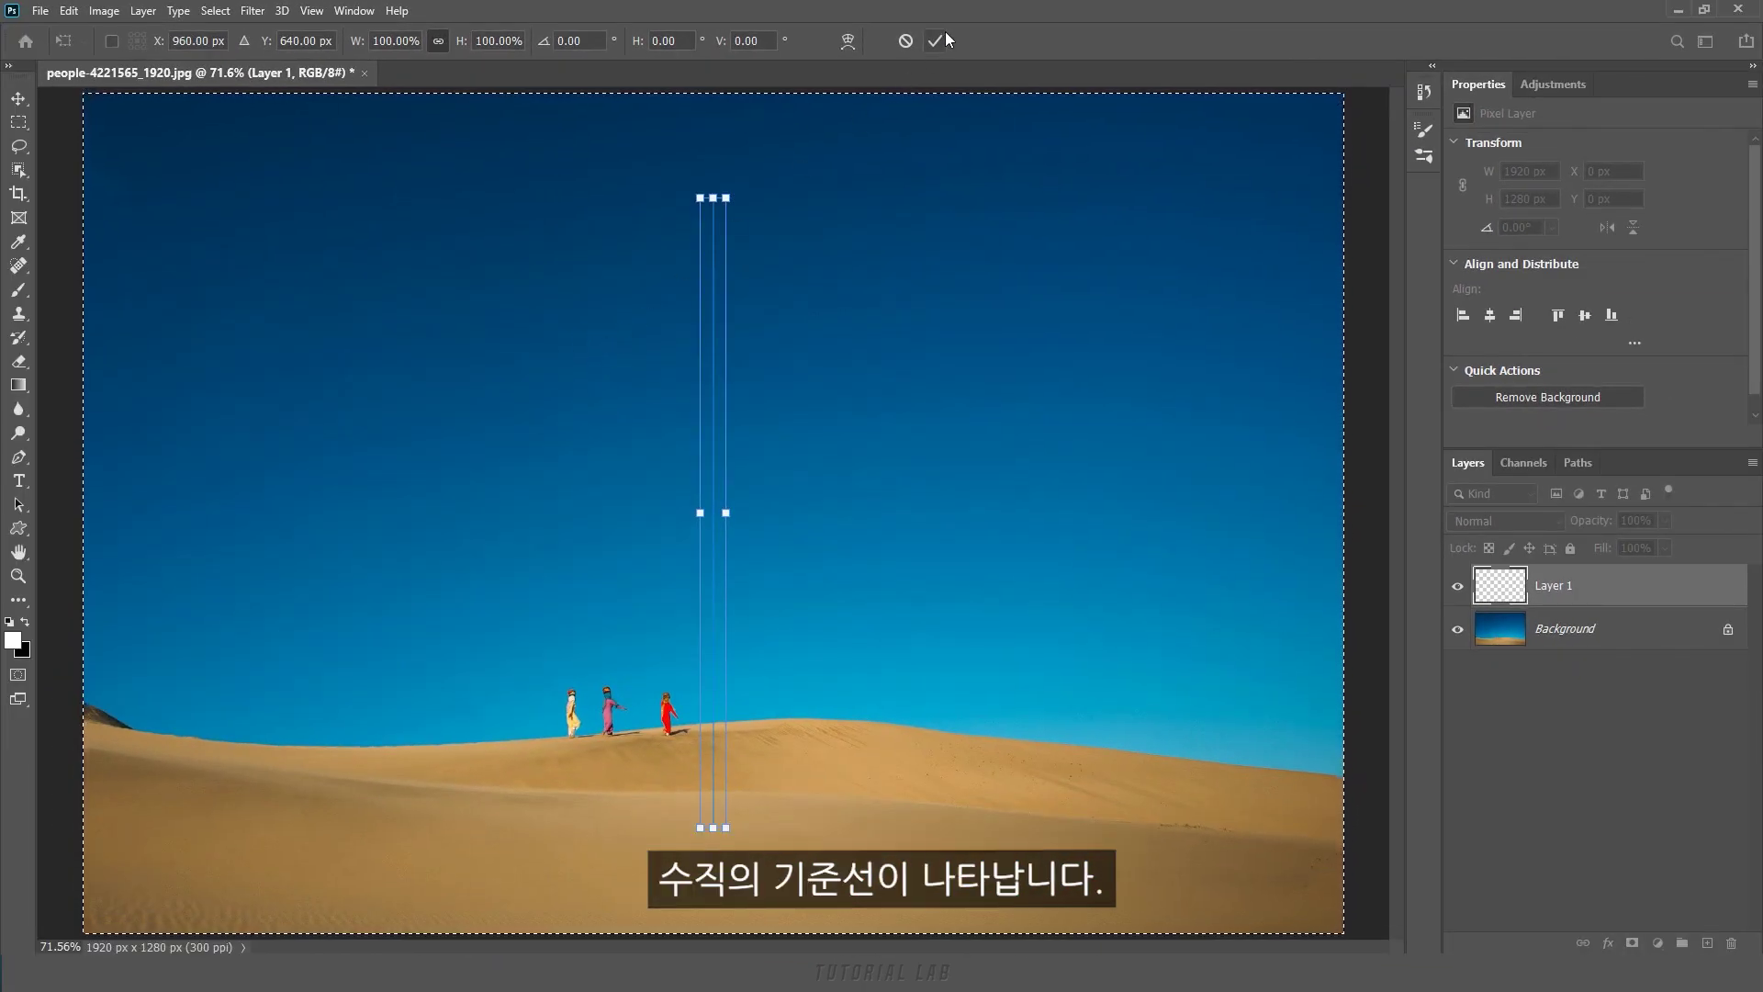
left_click(934, 41)
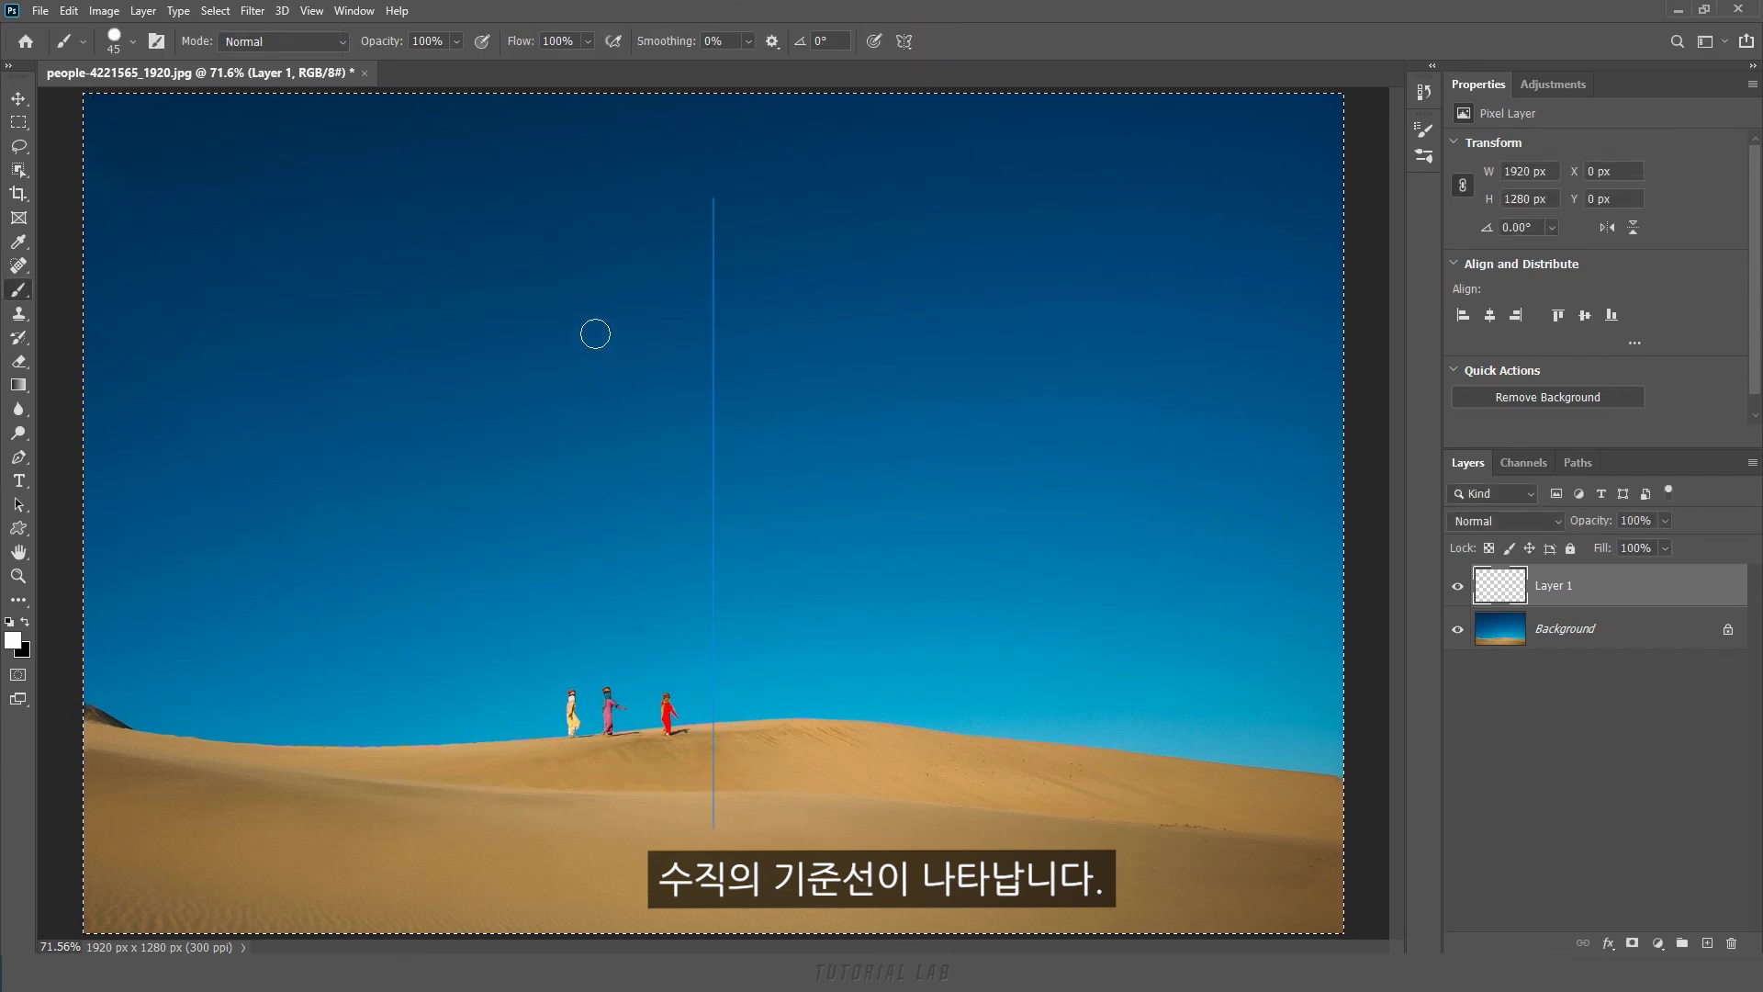
left_click_drag(536, 393, 664, 367)
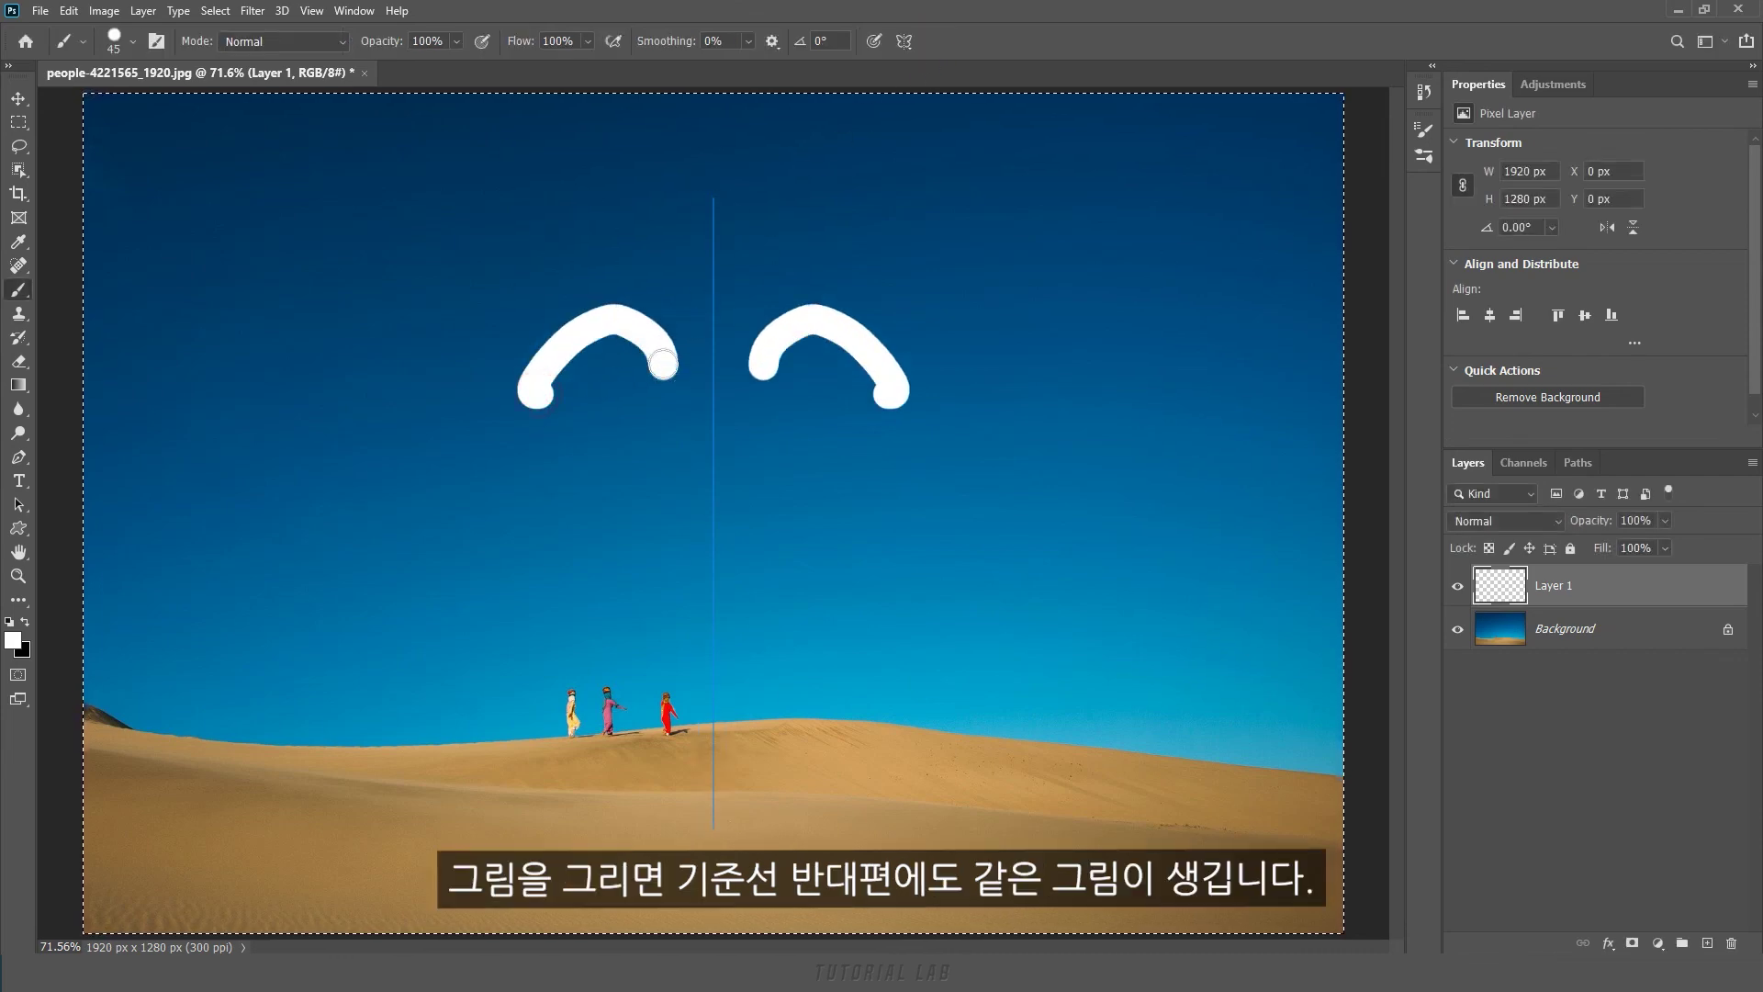
left_click(629, 437)
left_click_drag(545, 562, 706, 636)
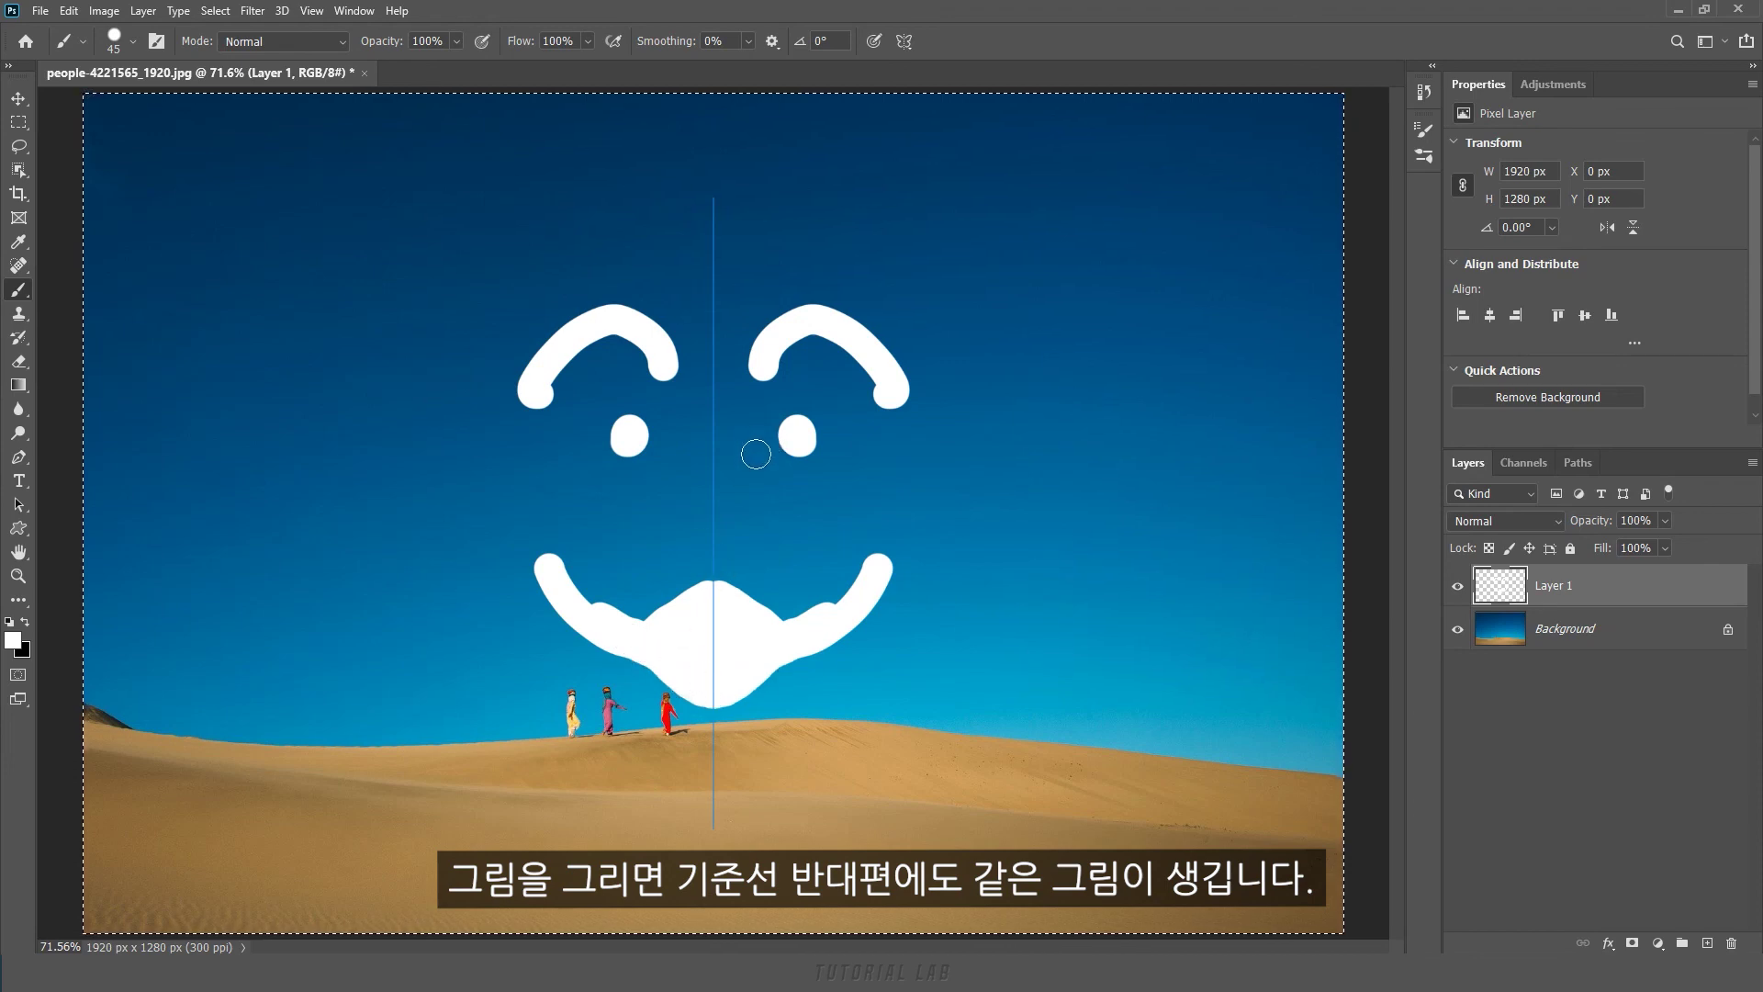
key("Delete")
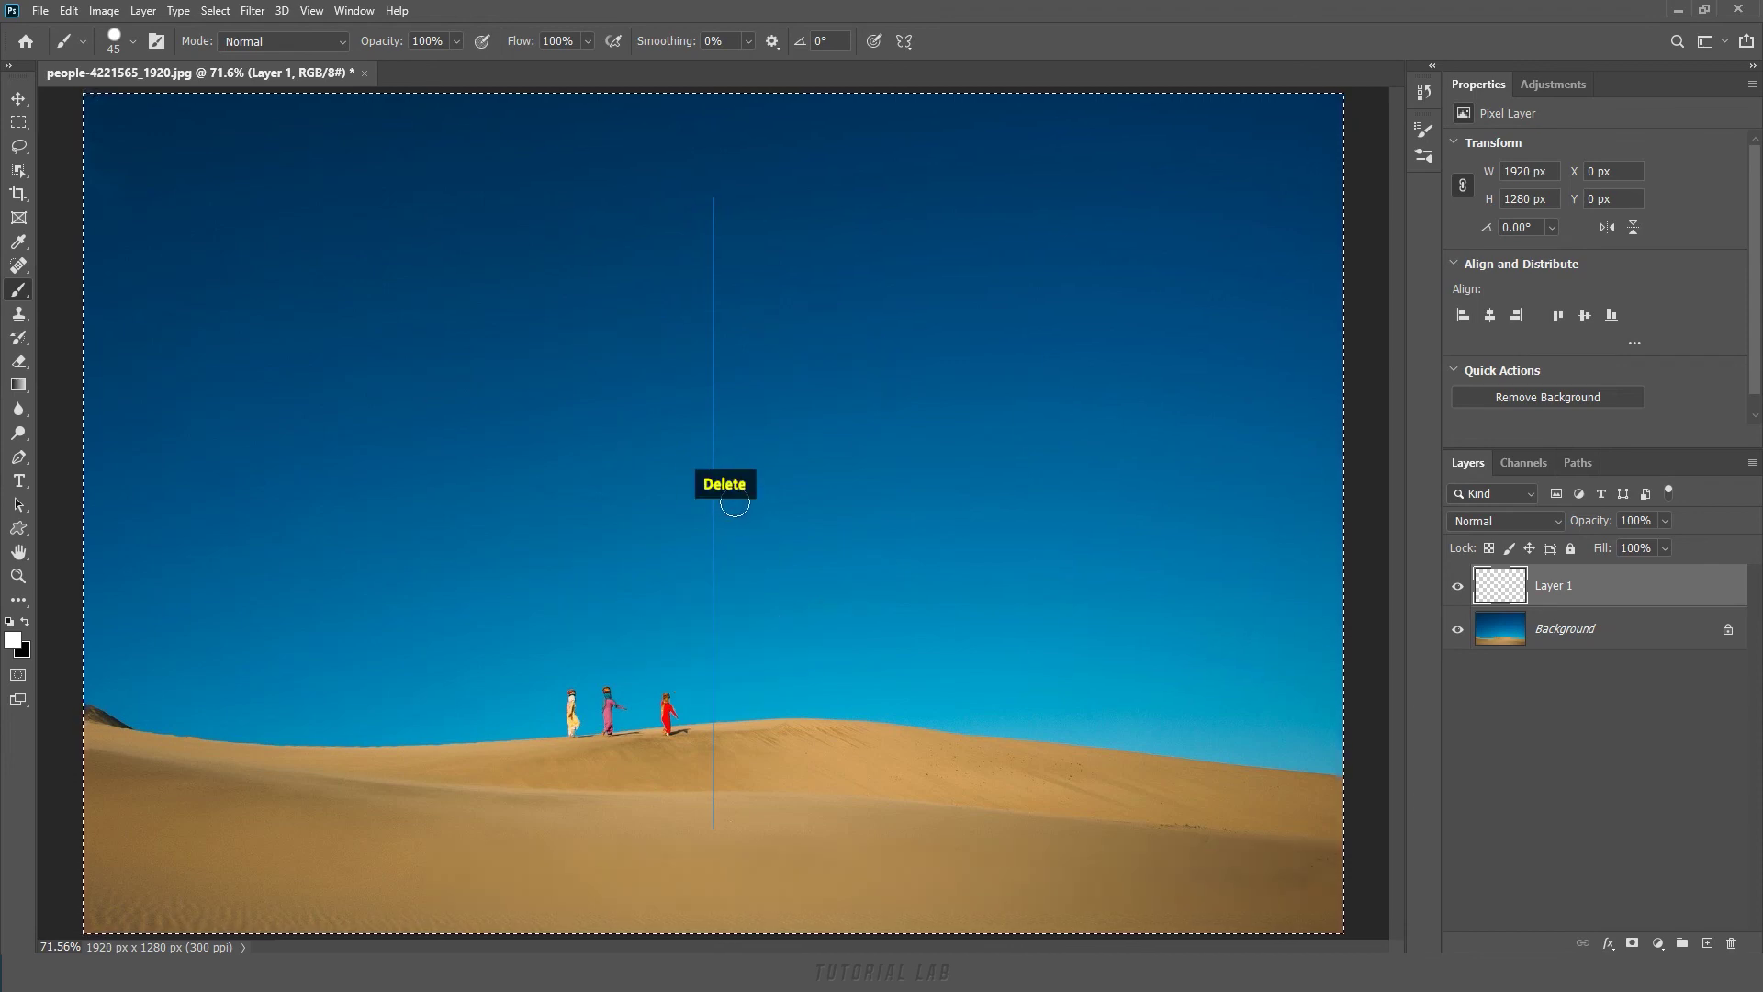
Step: Enable Dual Axis symmetry and paint four-way mirrored dots and diagonal strokes
left_click(906, 40)
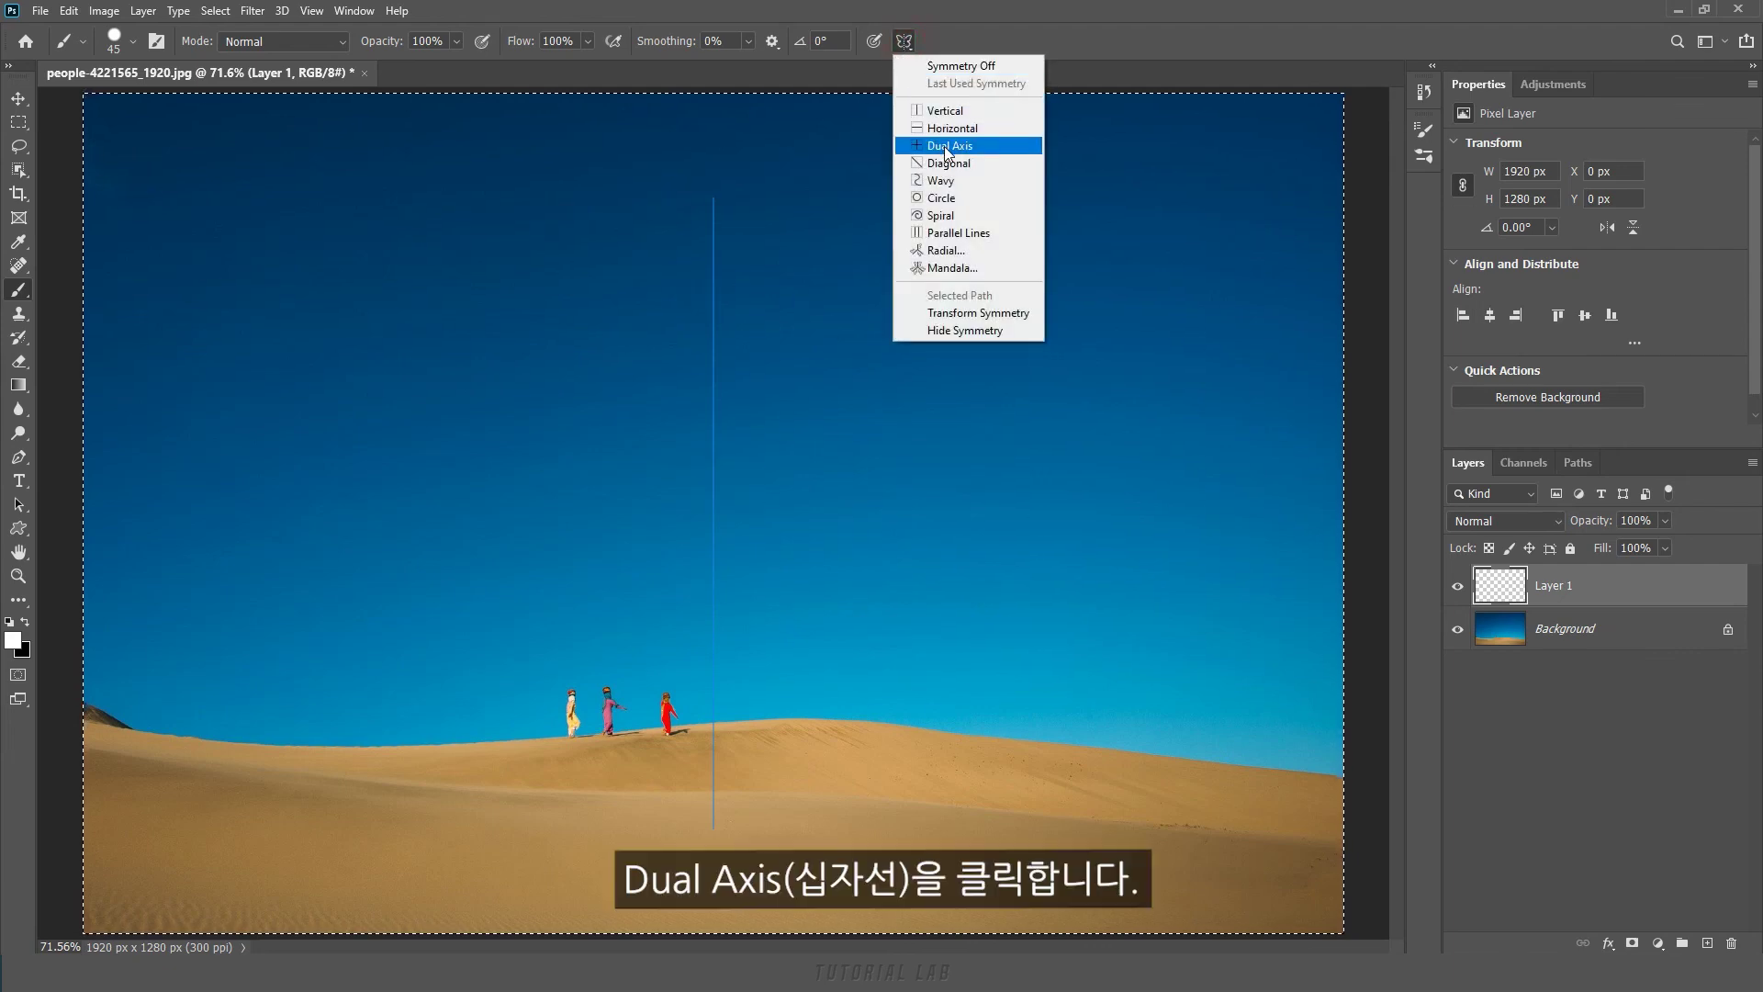
left_click(944, 146)
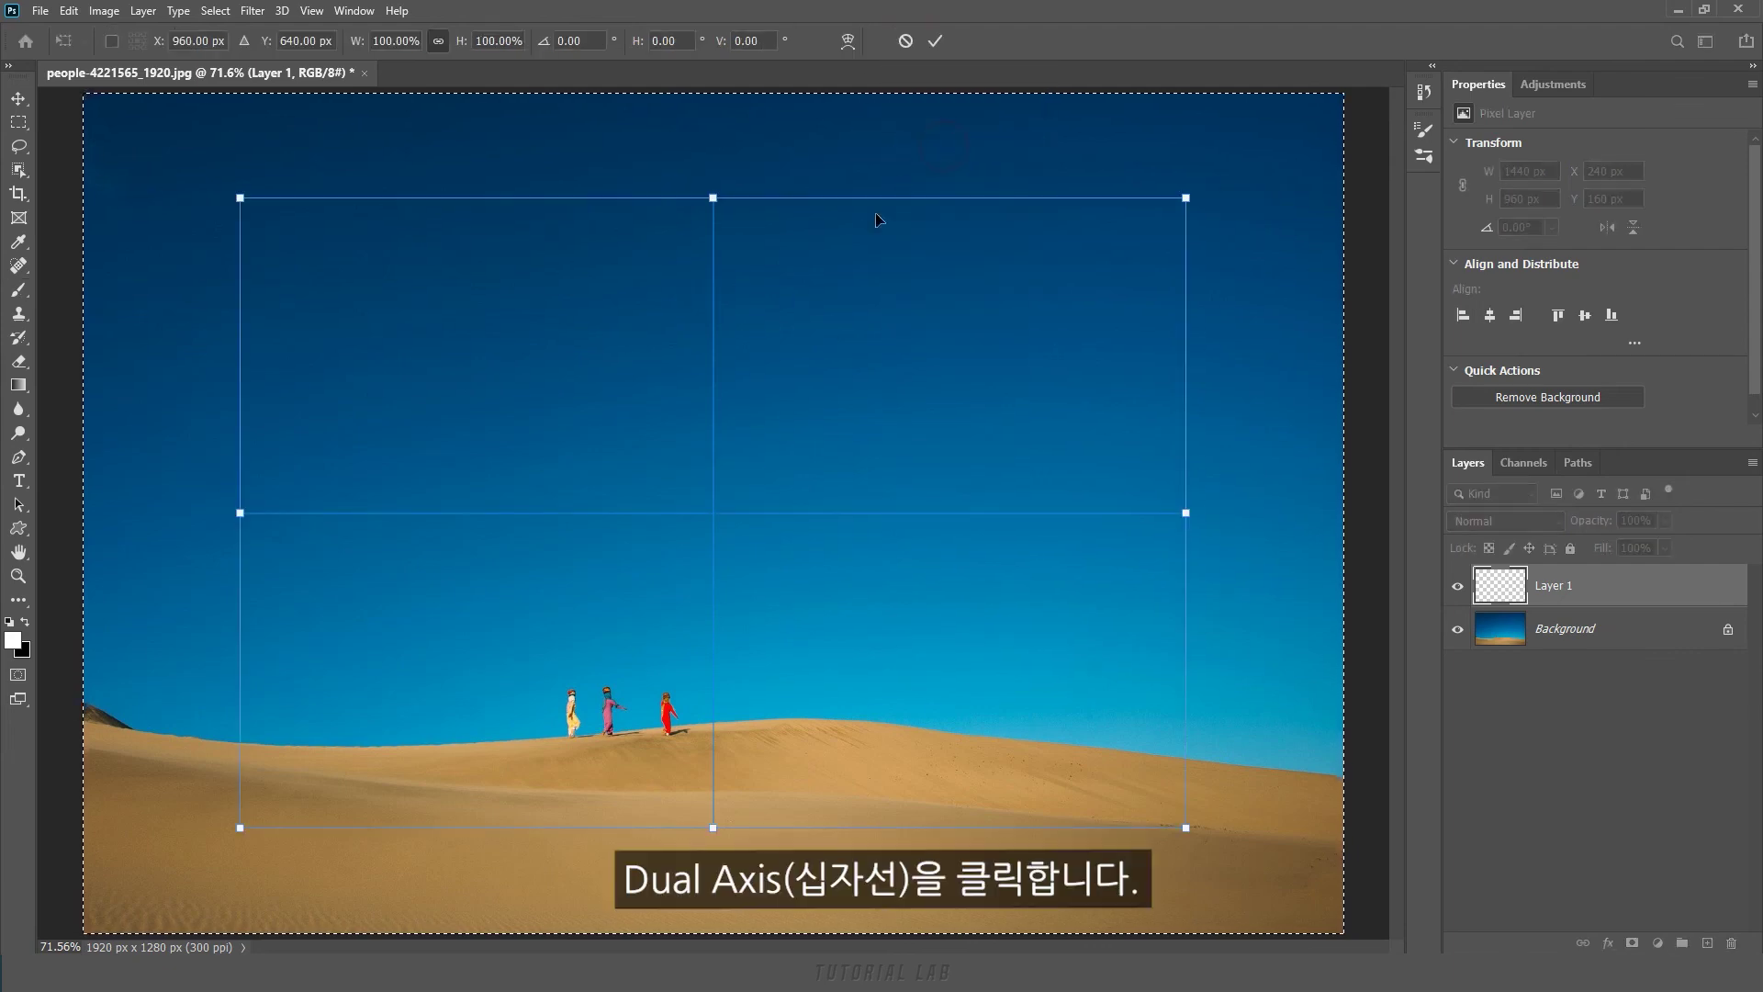
left_click(933, 41)
left_click(495, 352)
mouse_move(463, 273)
left_mouse_down()
mouse_move(407, 330)
mouse_move(372, 326)
left_mouse_up()
left_click(577, 395)
Step: Add more mirrored strokes and blobs, erase everything, and set Symmetry Off
left_click_drag(575, 392, 548, 433)
left_click_drag(602, 410, 570, 461)
mouse_move(579, 303)
left_mouse_down()
mouse_move(574, 284)
mouse_move(611, 307)
left_mouse_up()
mouse_move(449, 386)
left_mouse_down()
mouse_move(439, 422)
mouse_move(473, 450)
left_mouse_up()
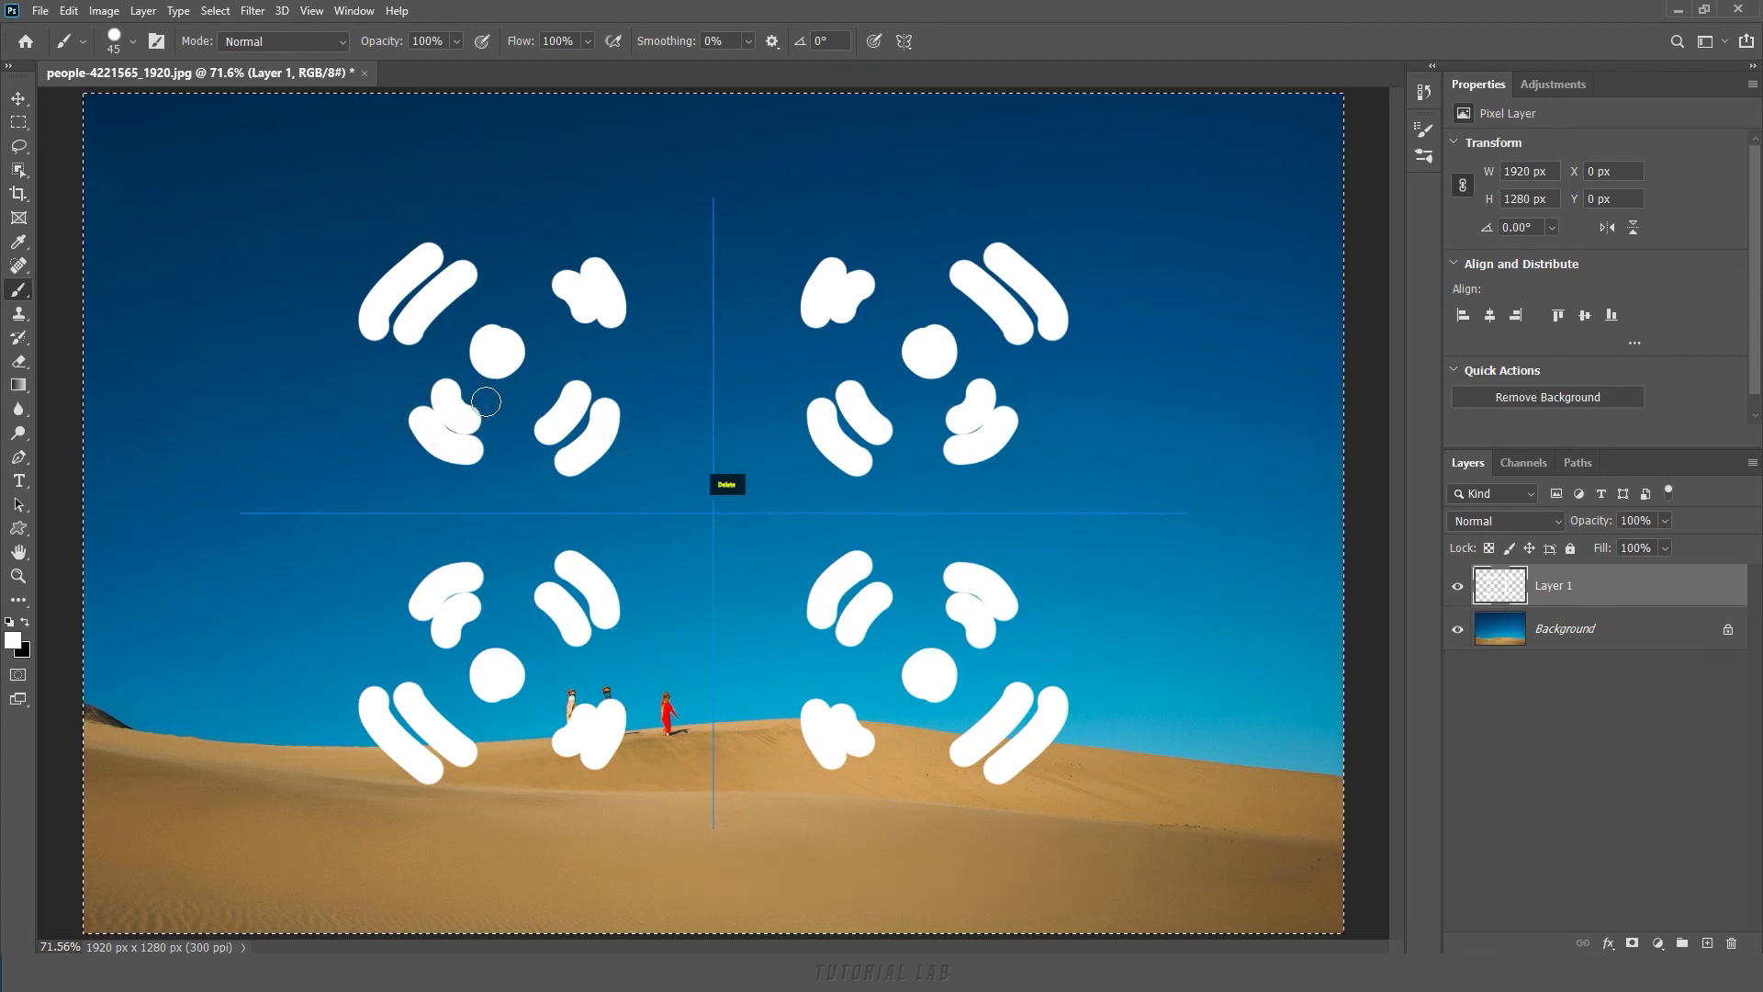
key("Delete")
left_click(904, 41)
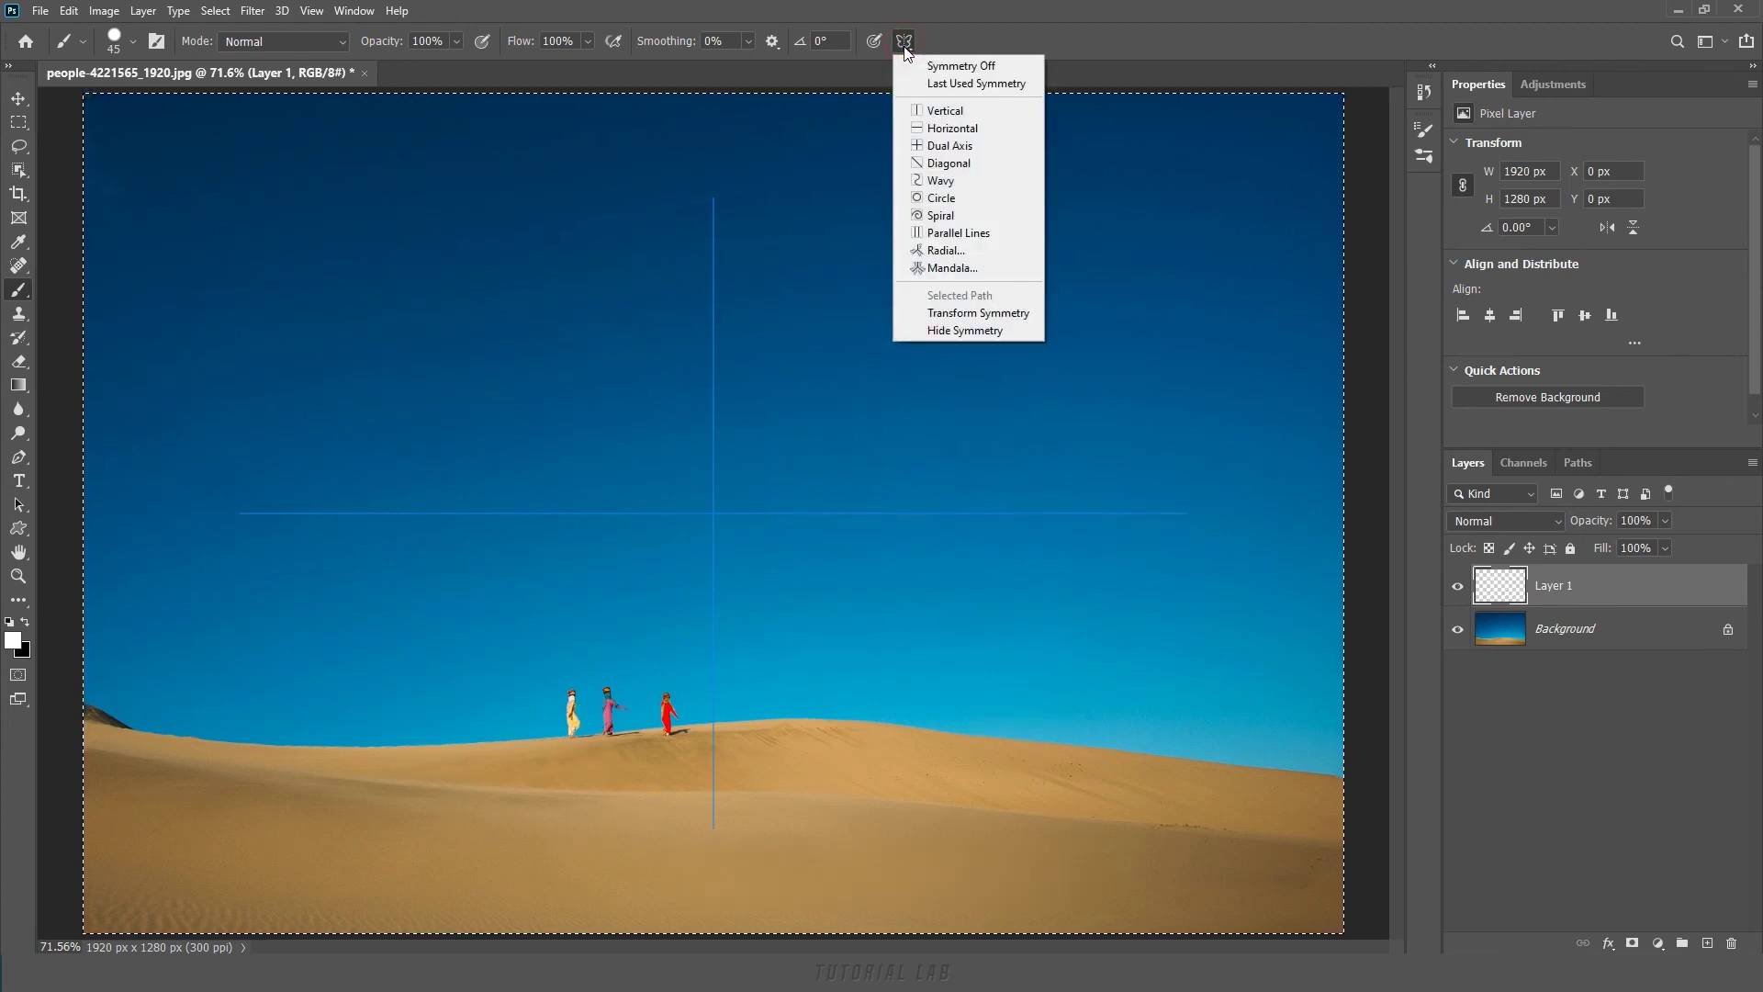
left_click(979, 64)
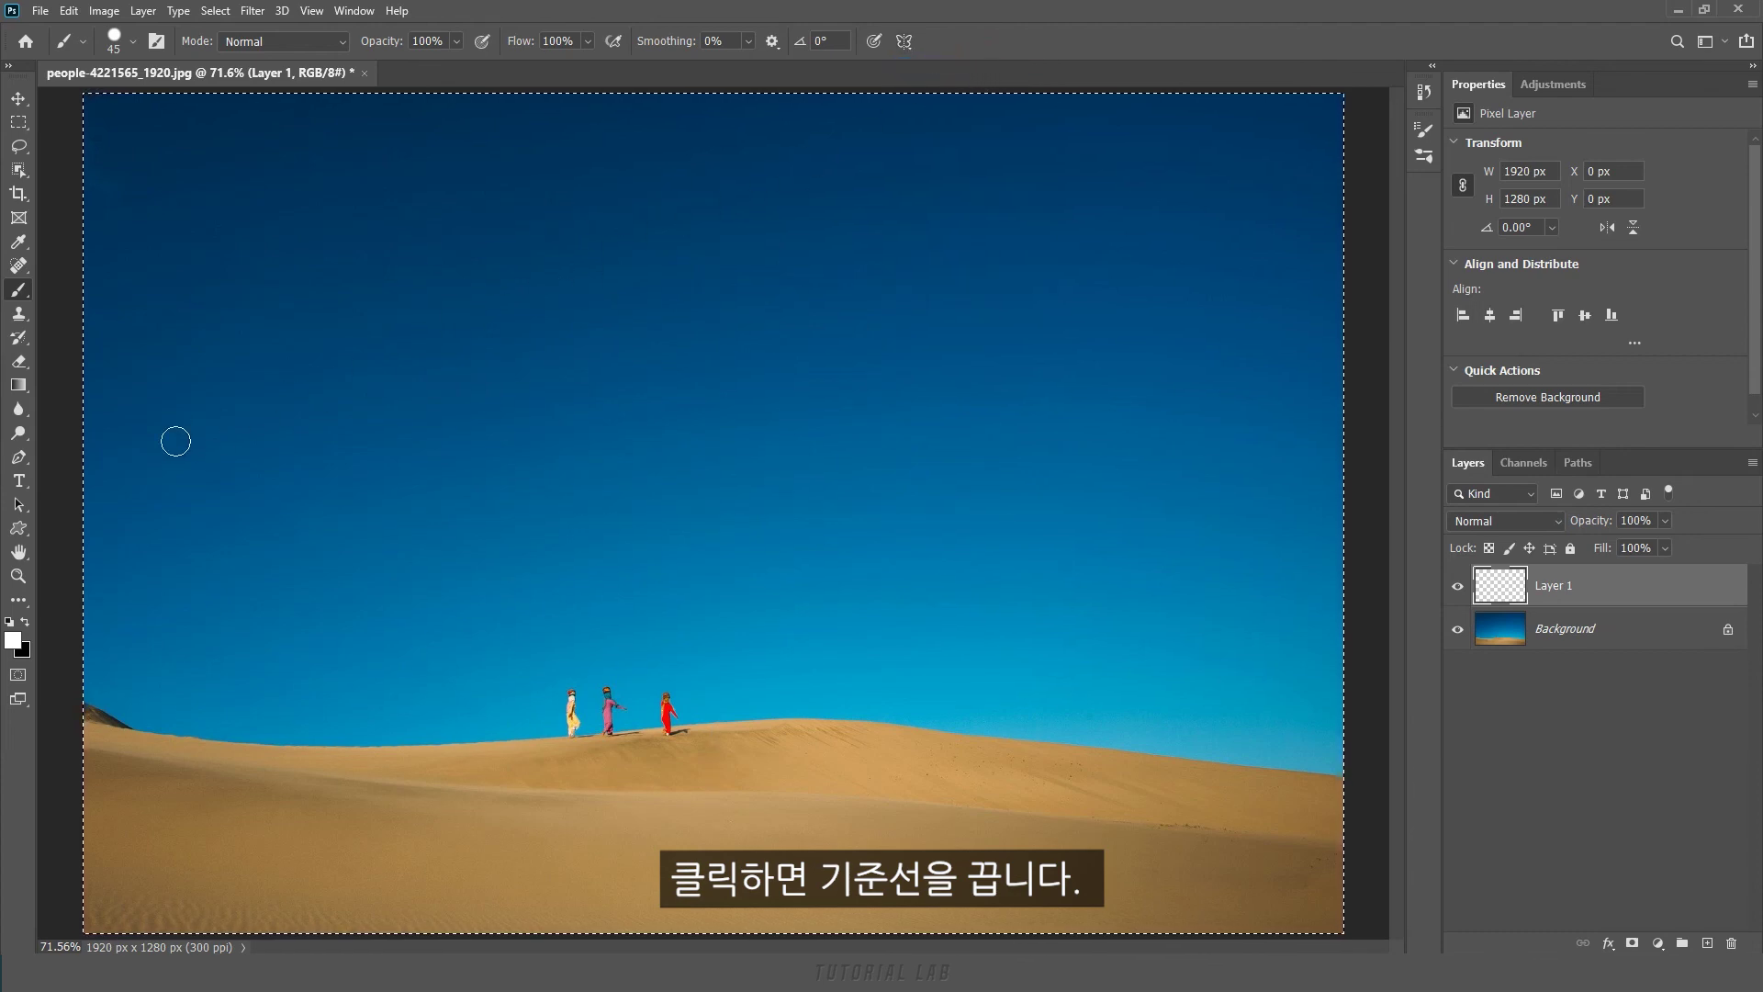
Step: Draw a wavy curved path across the sky with the Pen Tool
left_click(19, 456)
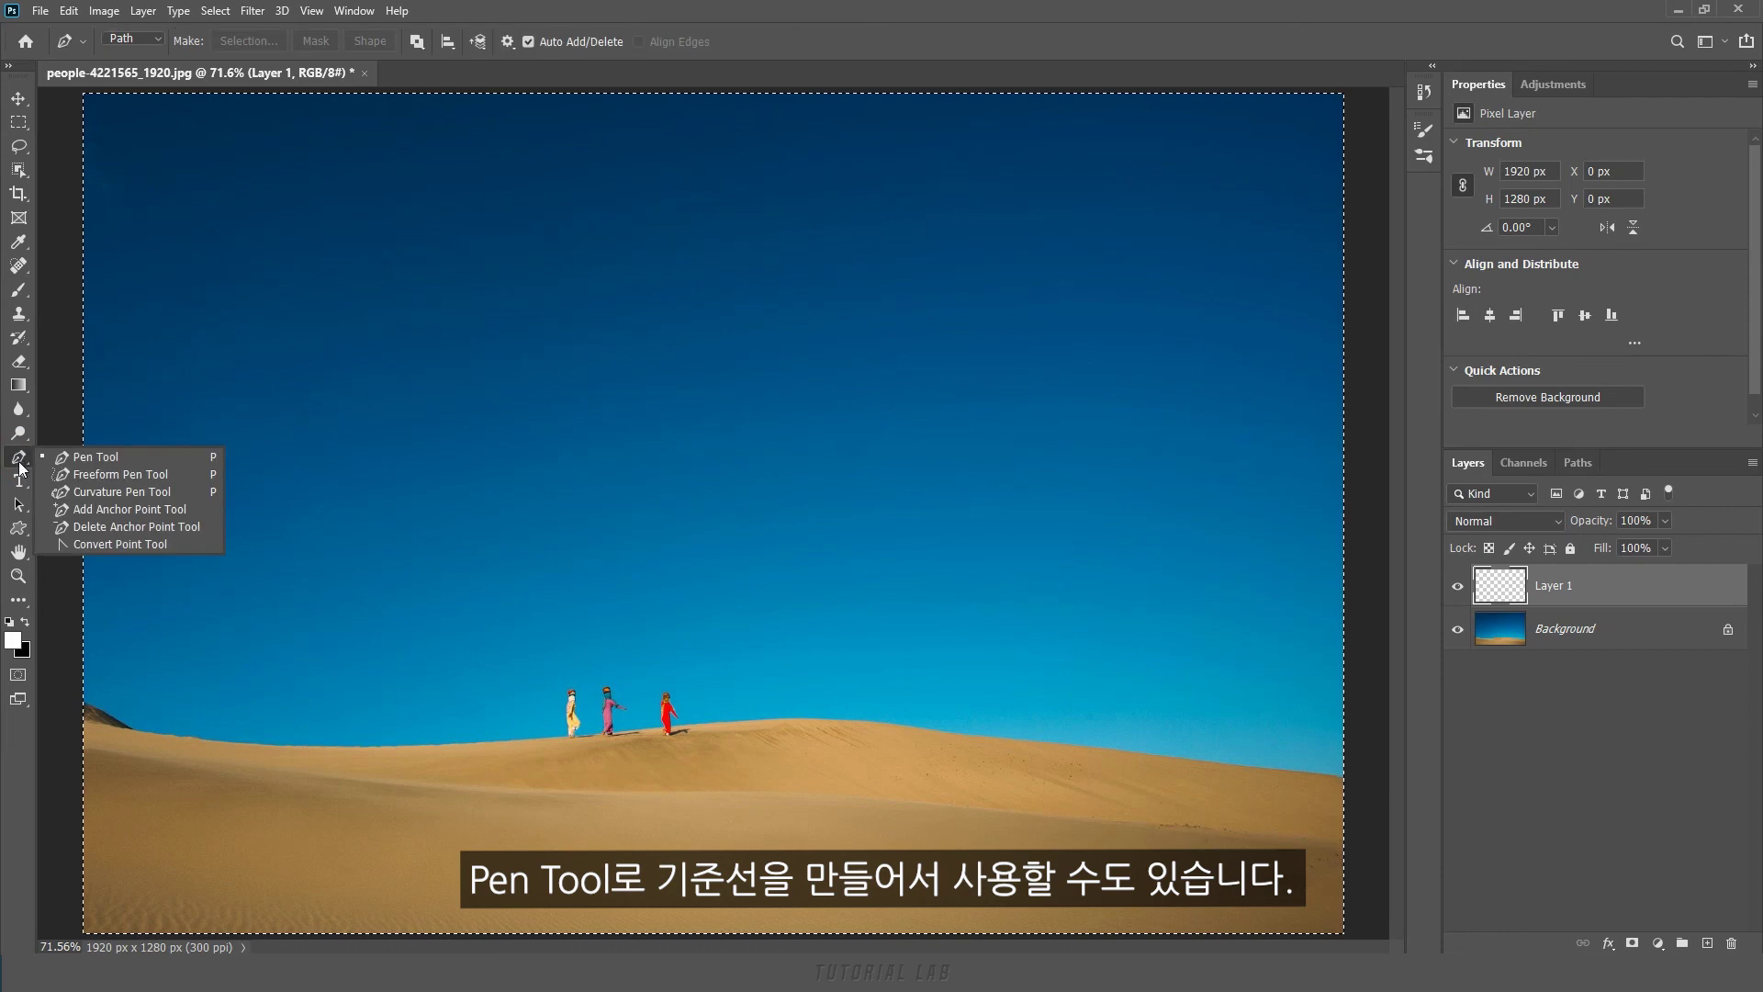
left_click(83, 456)
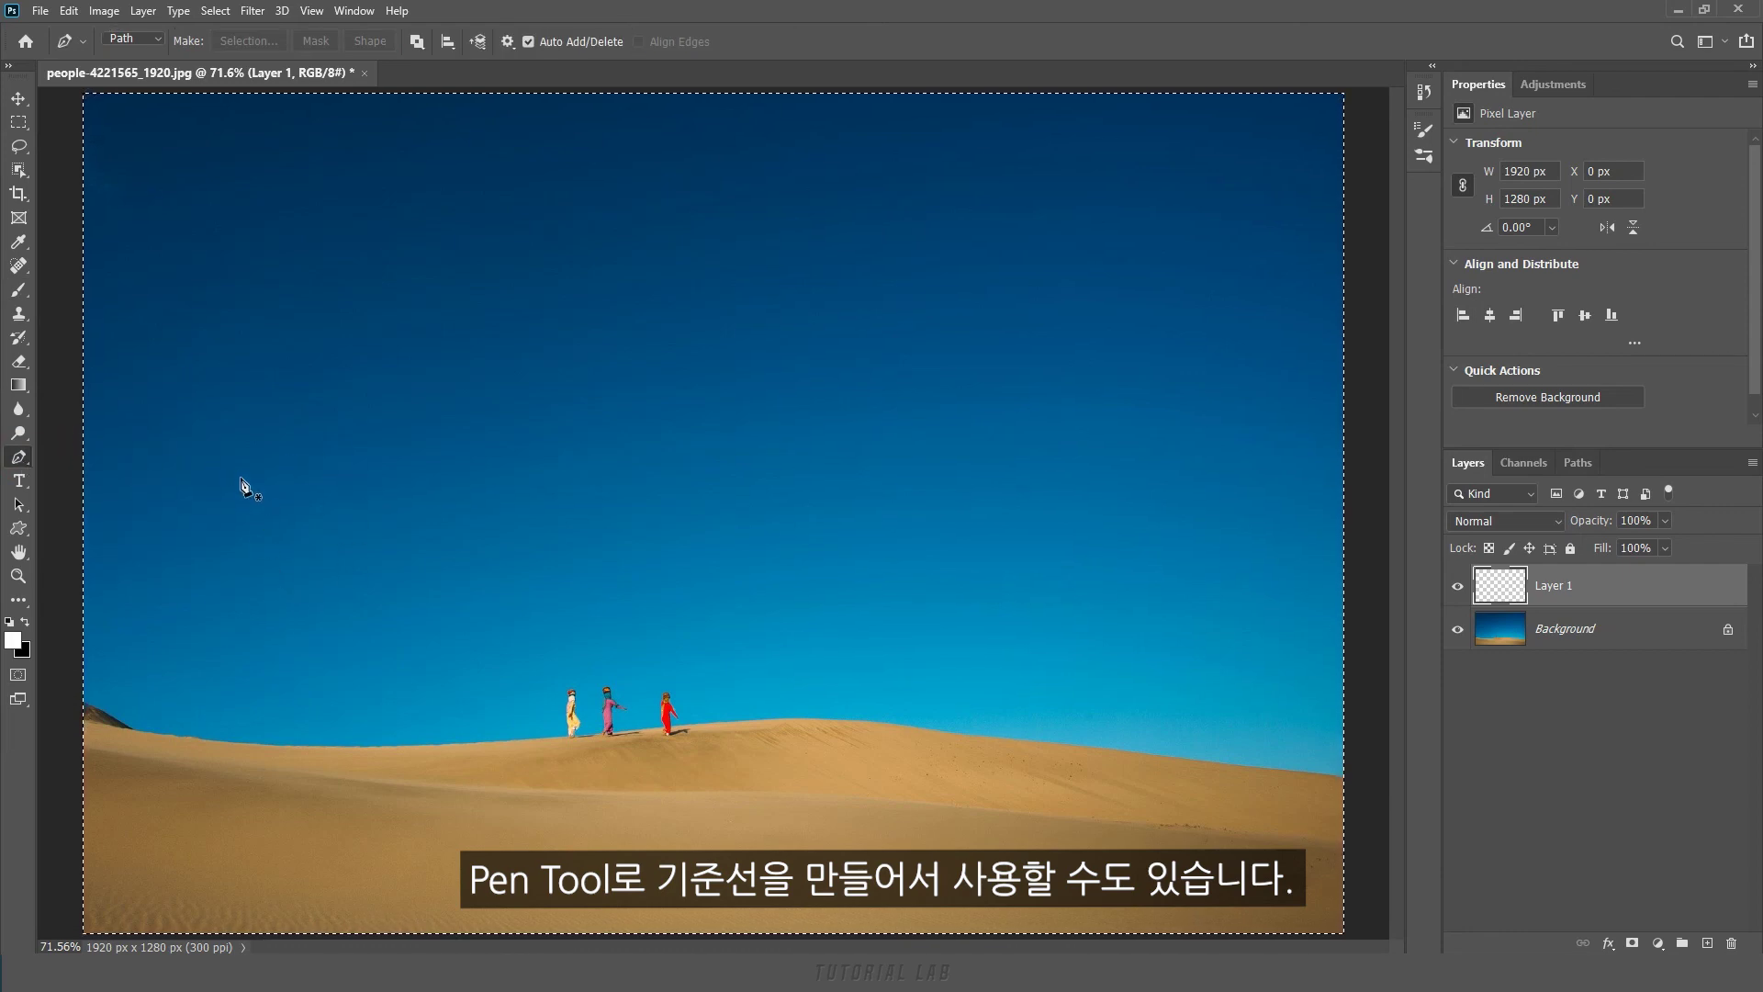
left_click_drag(503, 328, 613, 324)
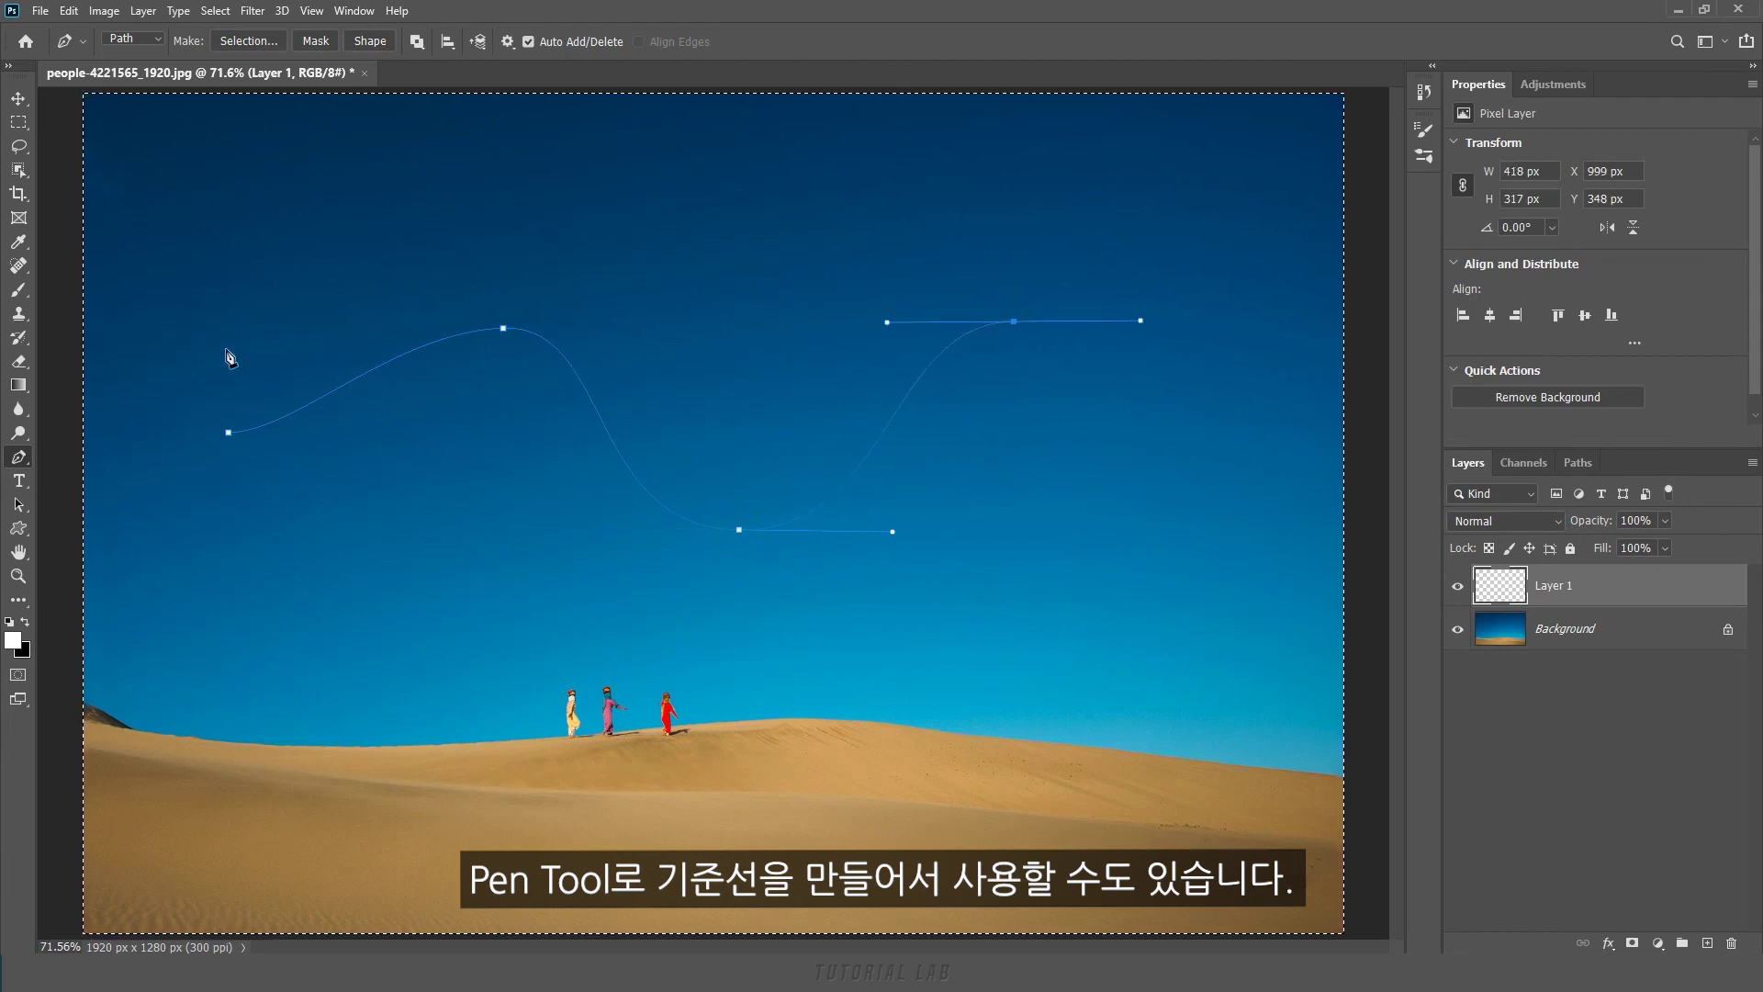
Step: Return to the brush and set the Selected Path as the committed symmetry axis
key("b")
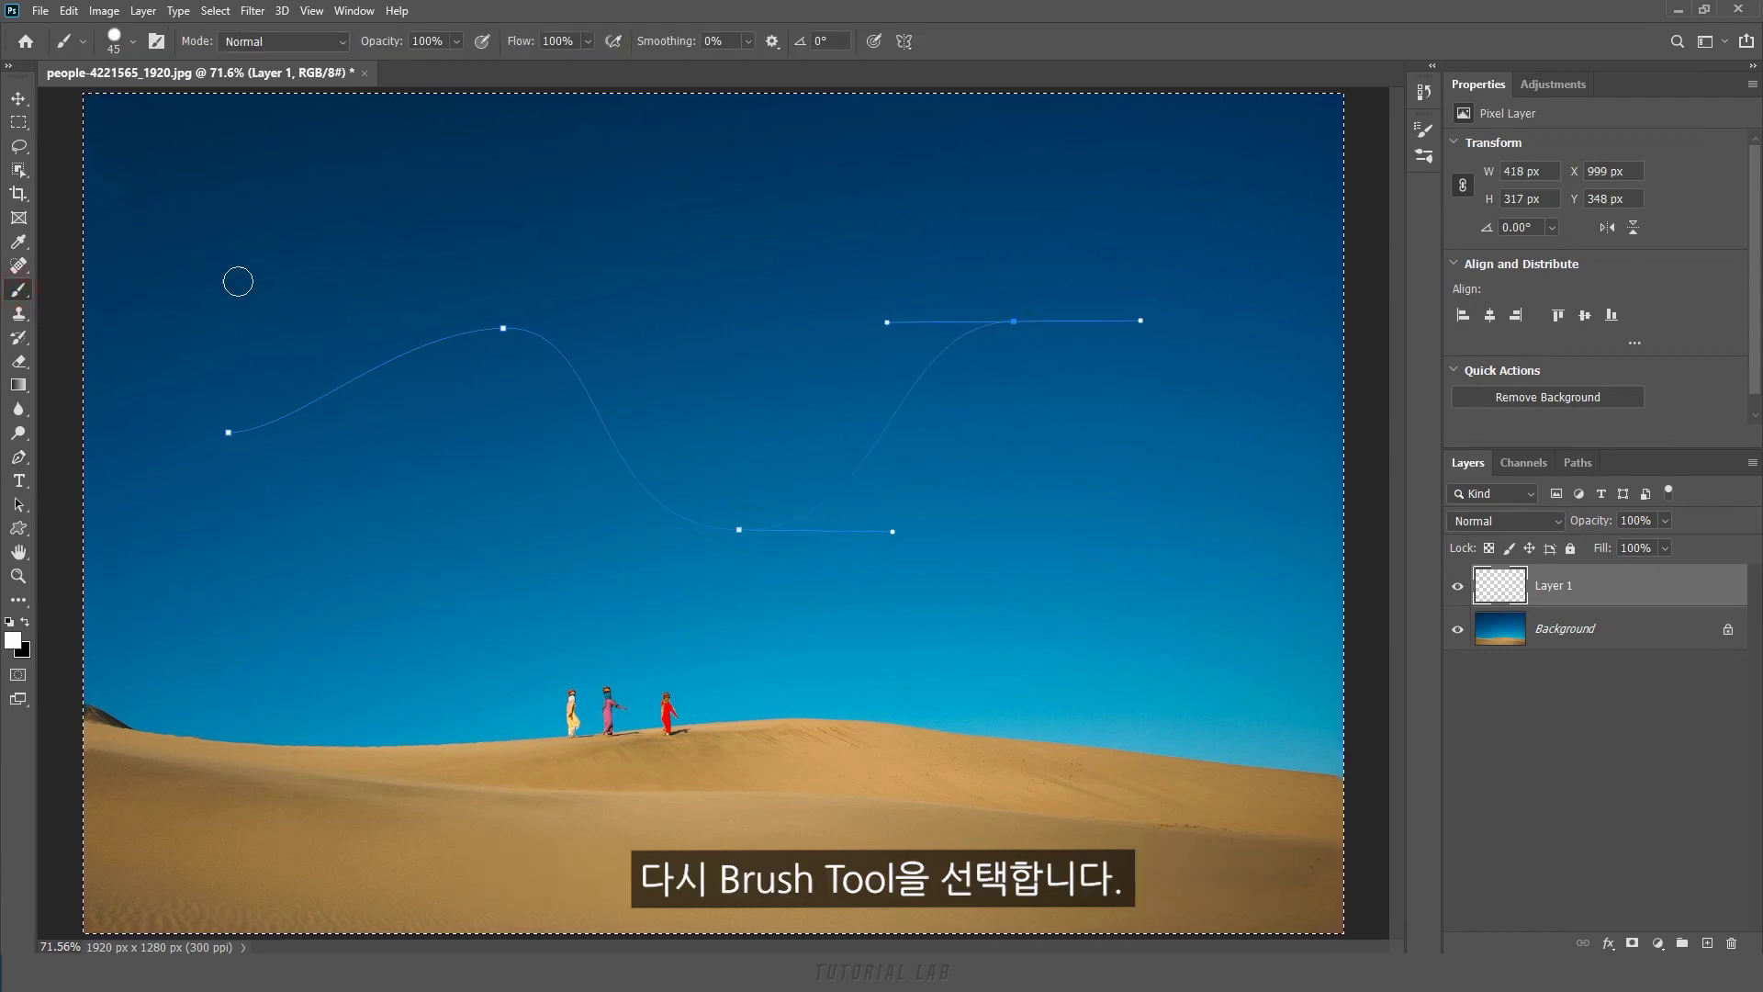
left_click(905, 42)
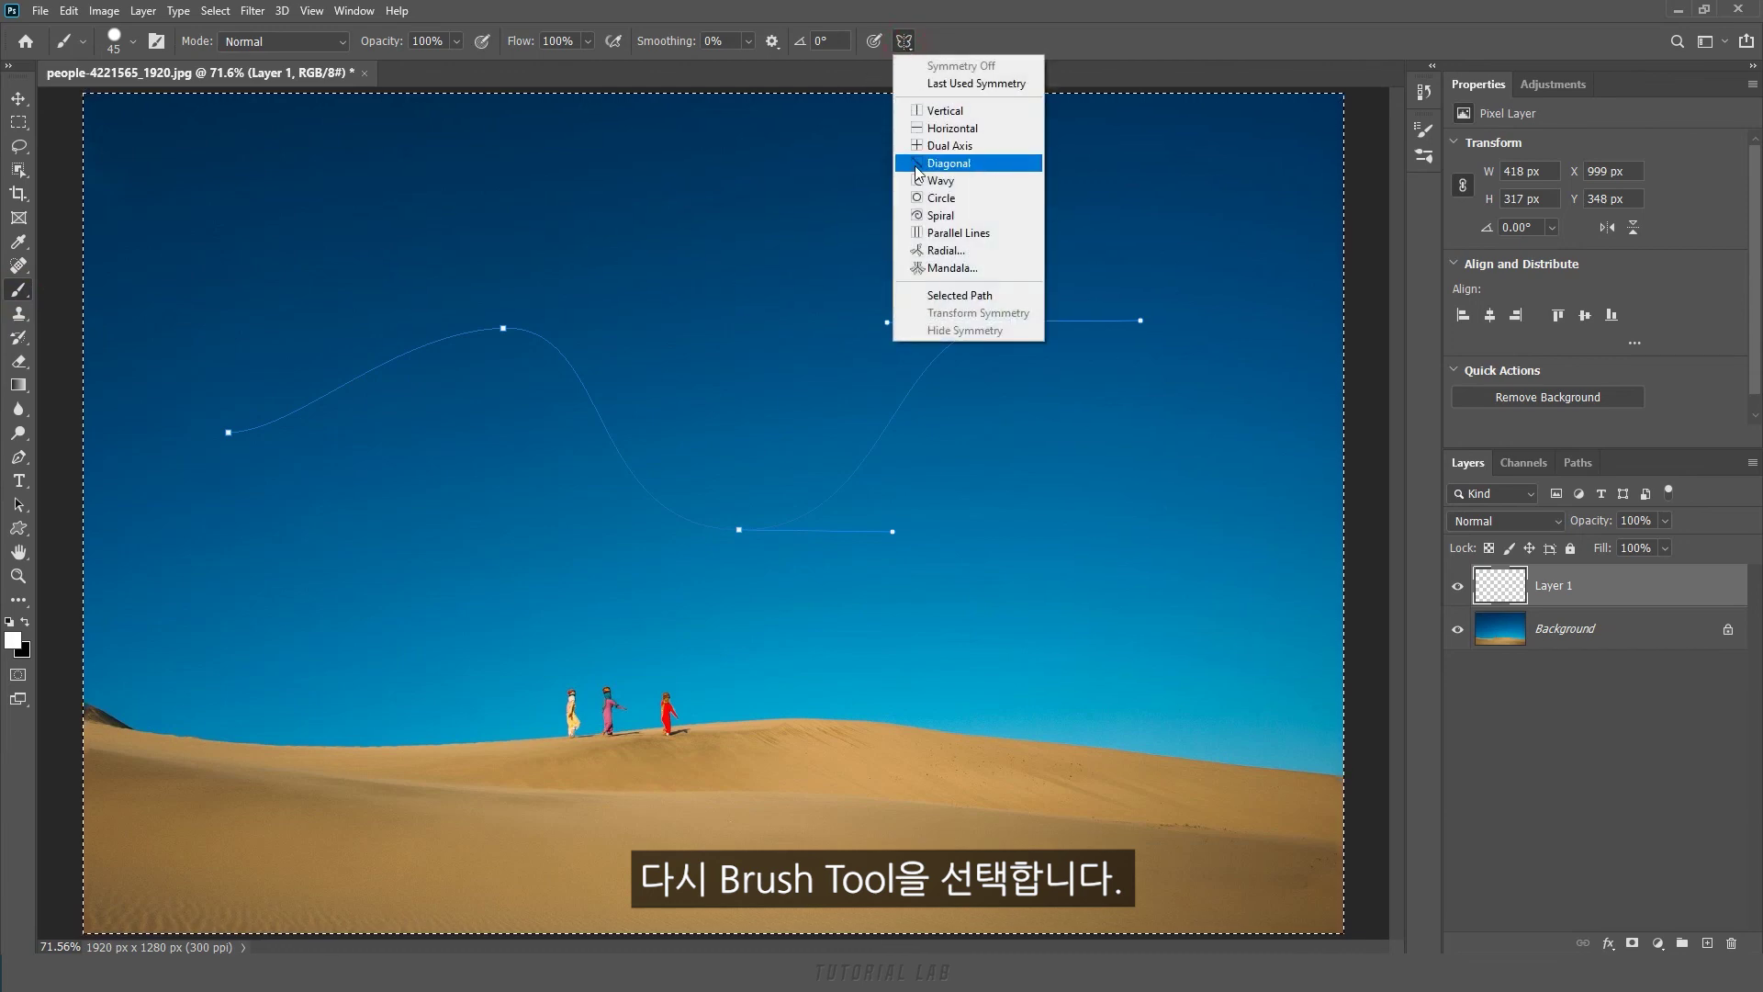
left_click(987, 295)
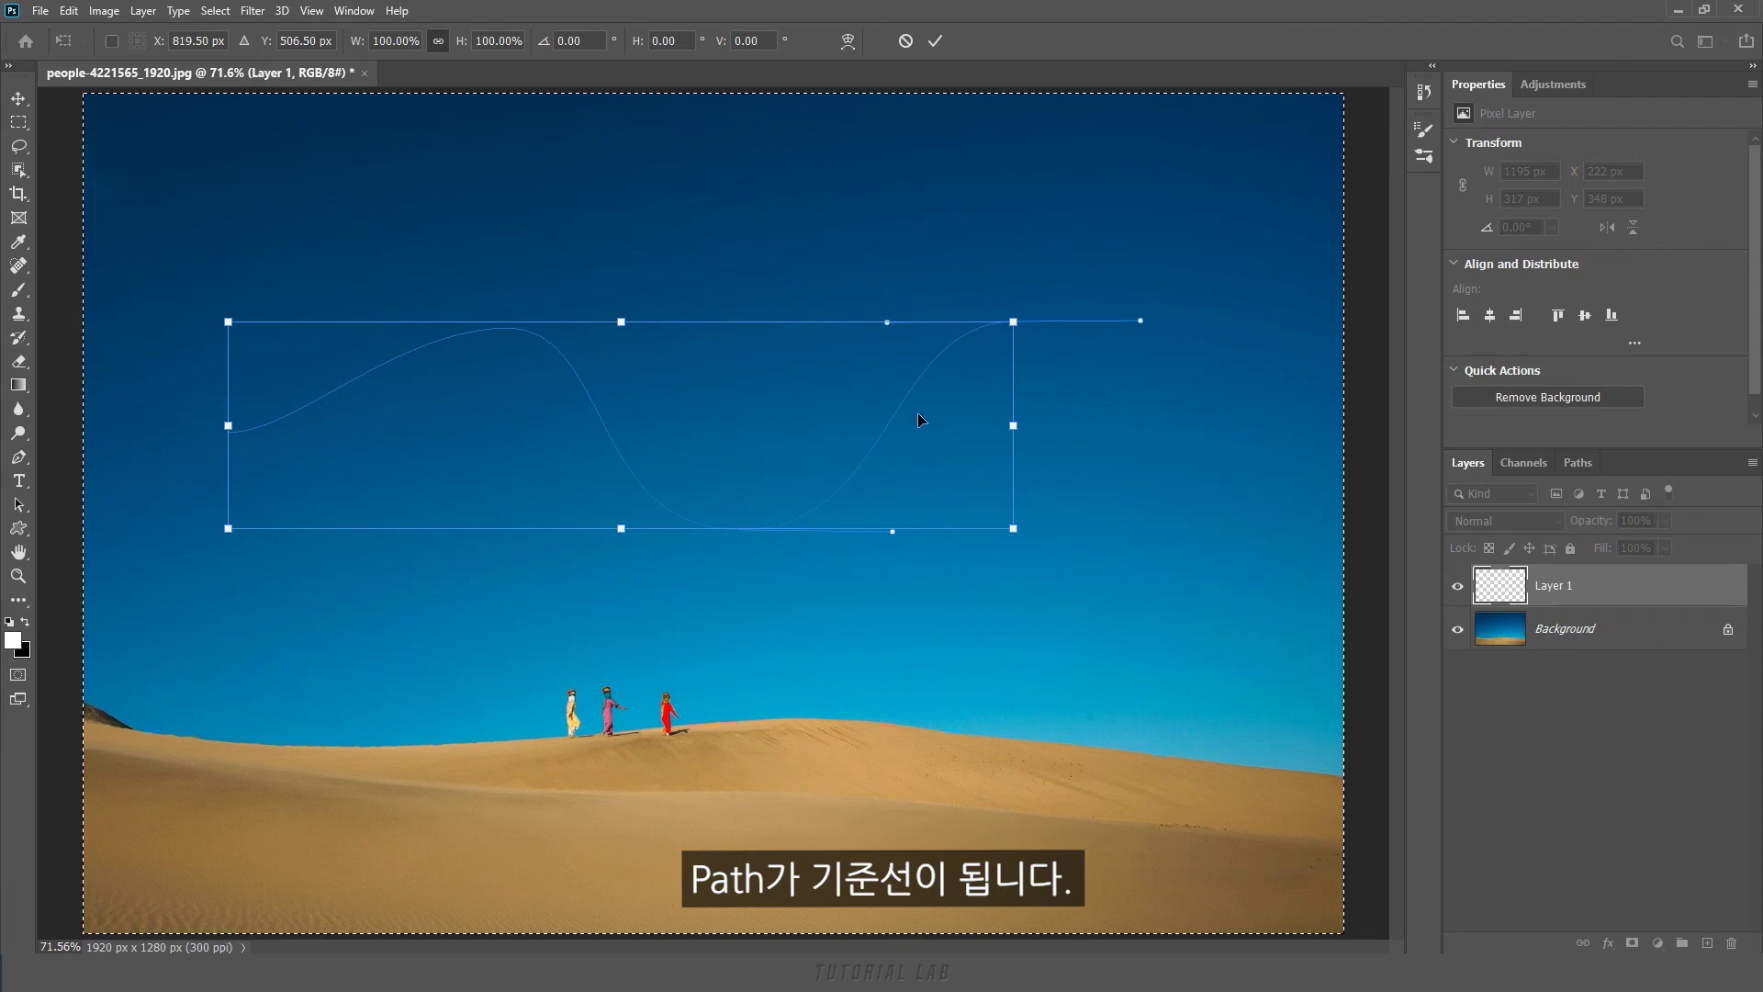
left_click(934, 41)
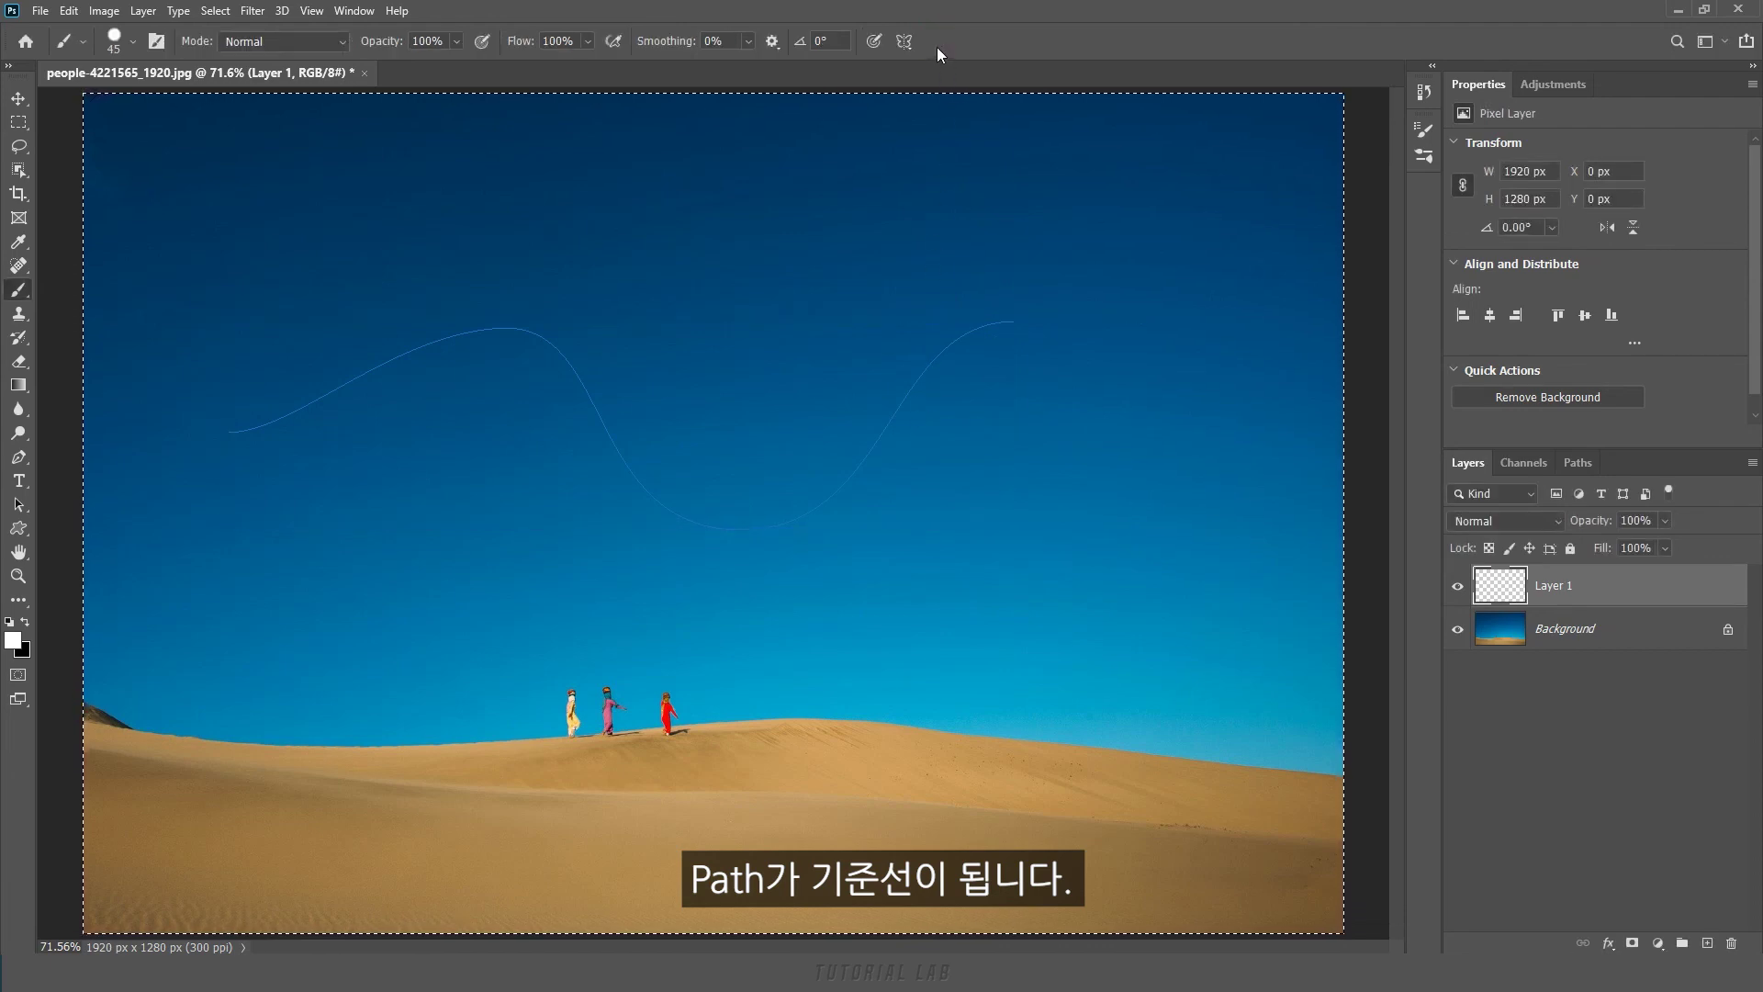
Step: Paint three dots mirrored across the wavy path and check it in the Paths panel
left_click(322, 299)
left_click(719, 441)
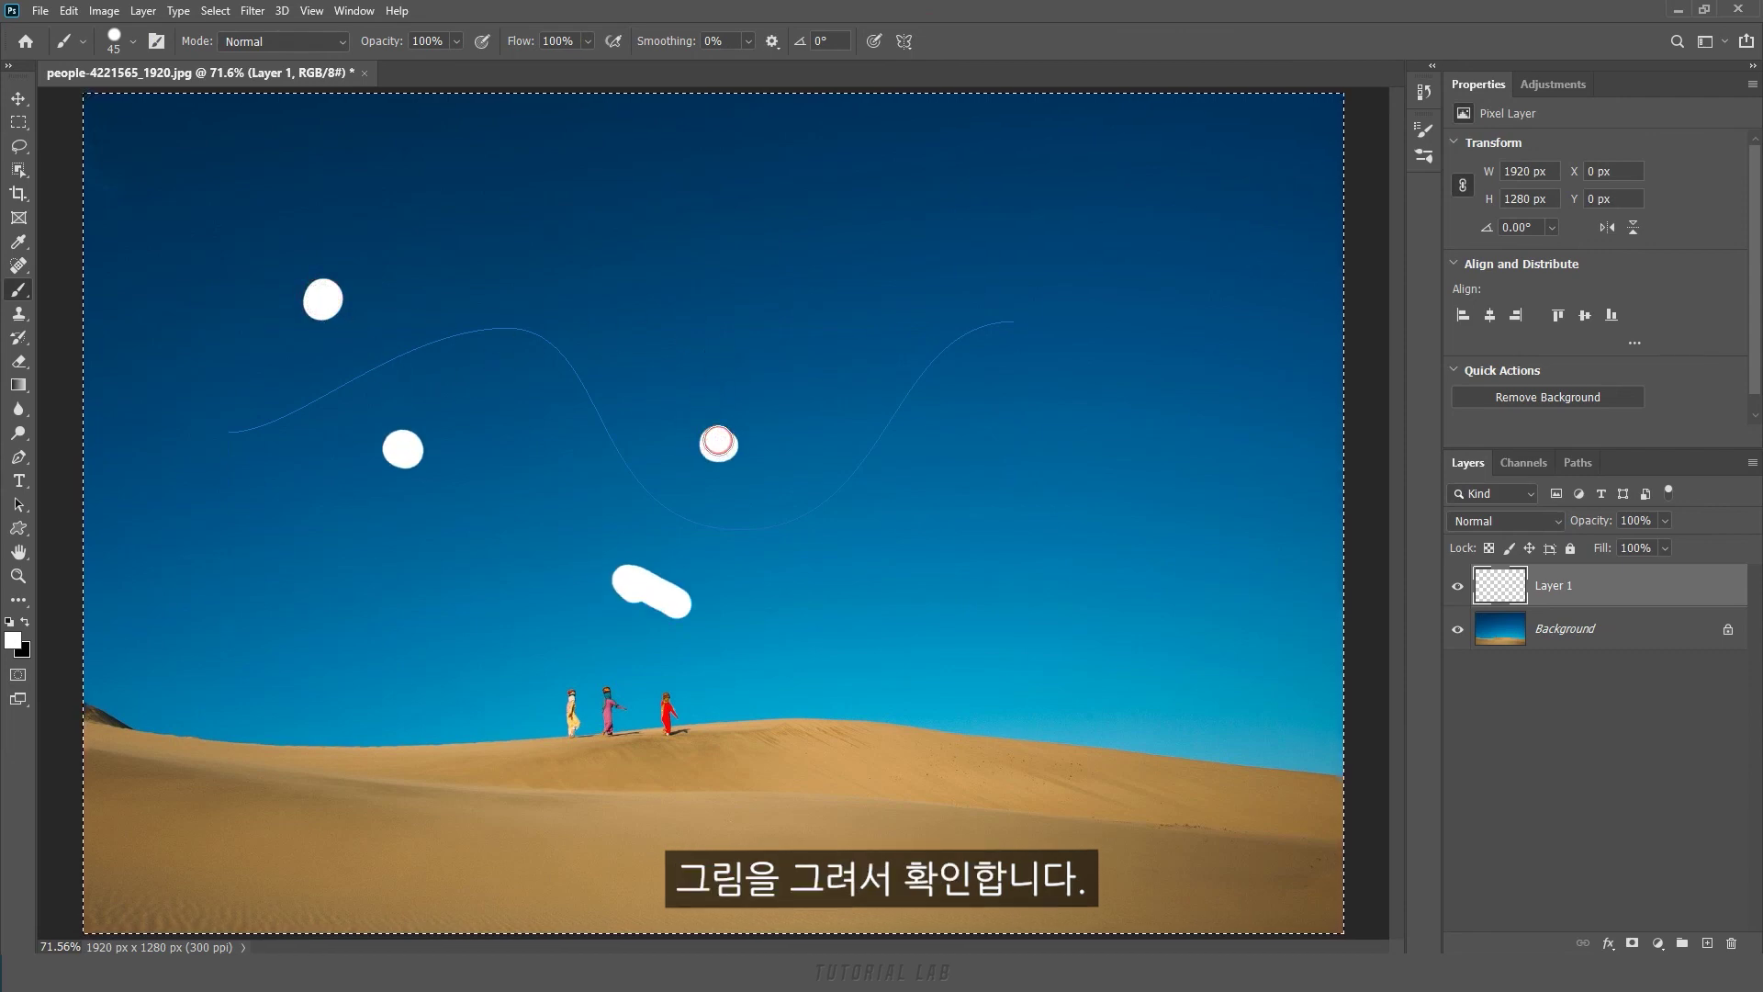
left_click(925, 286)
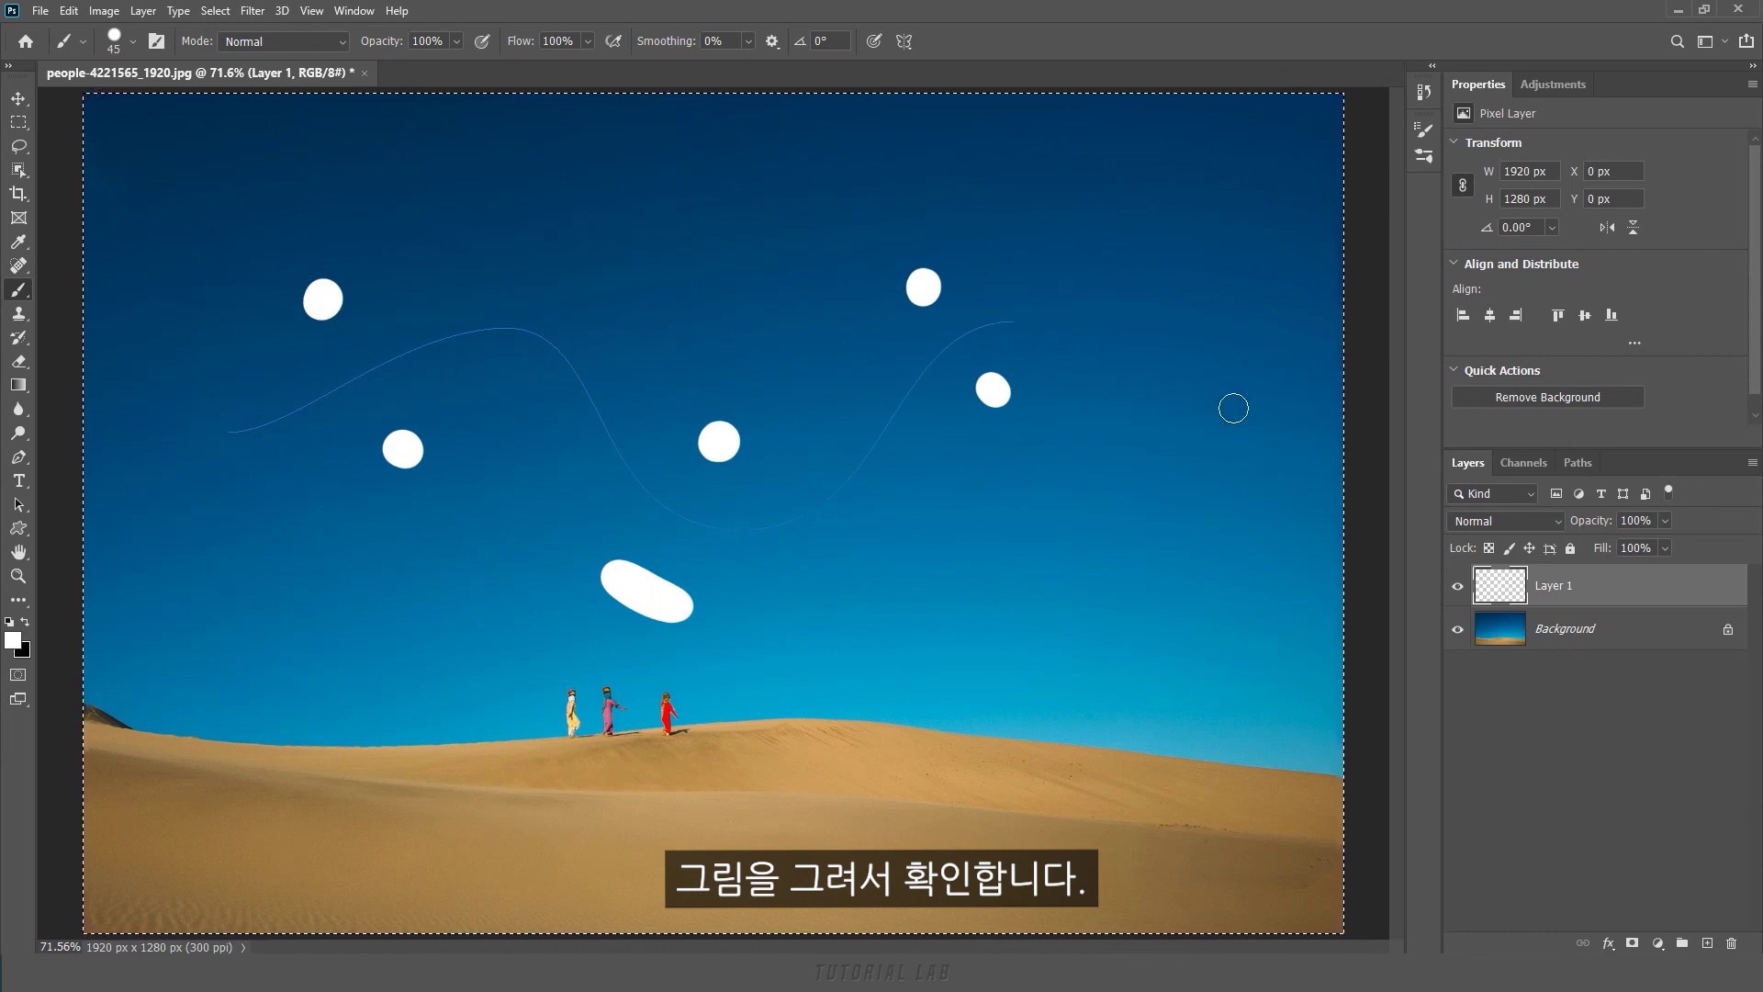
left_click(1577, 462)
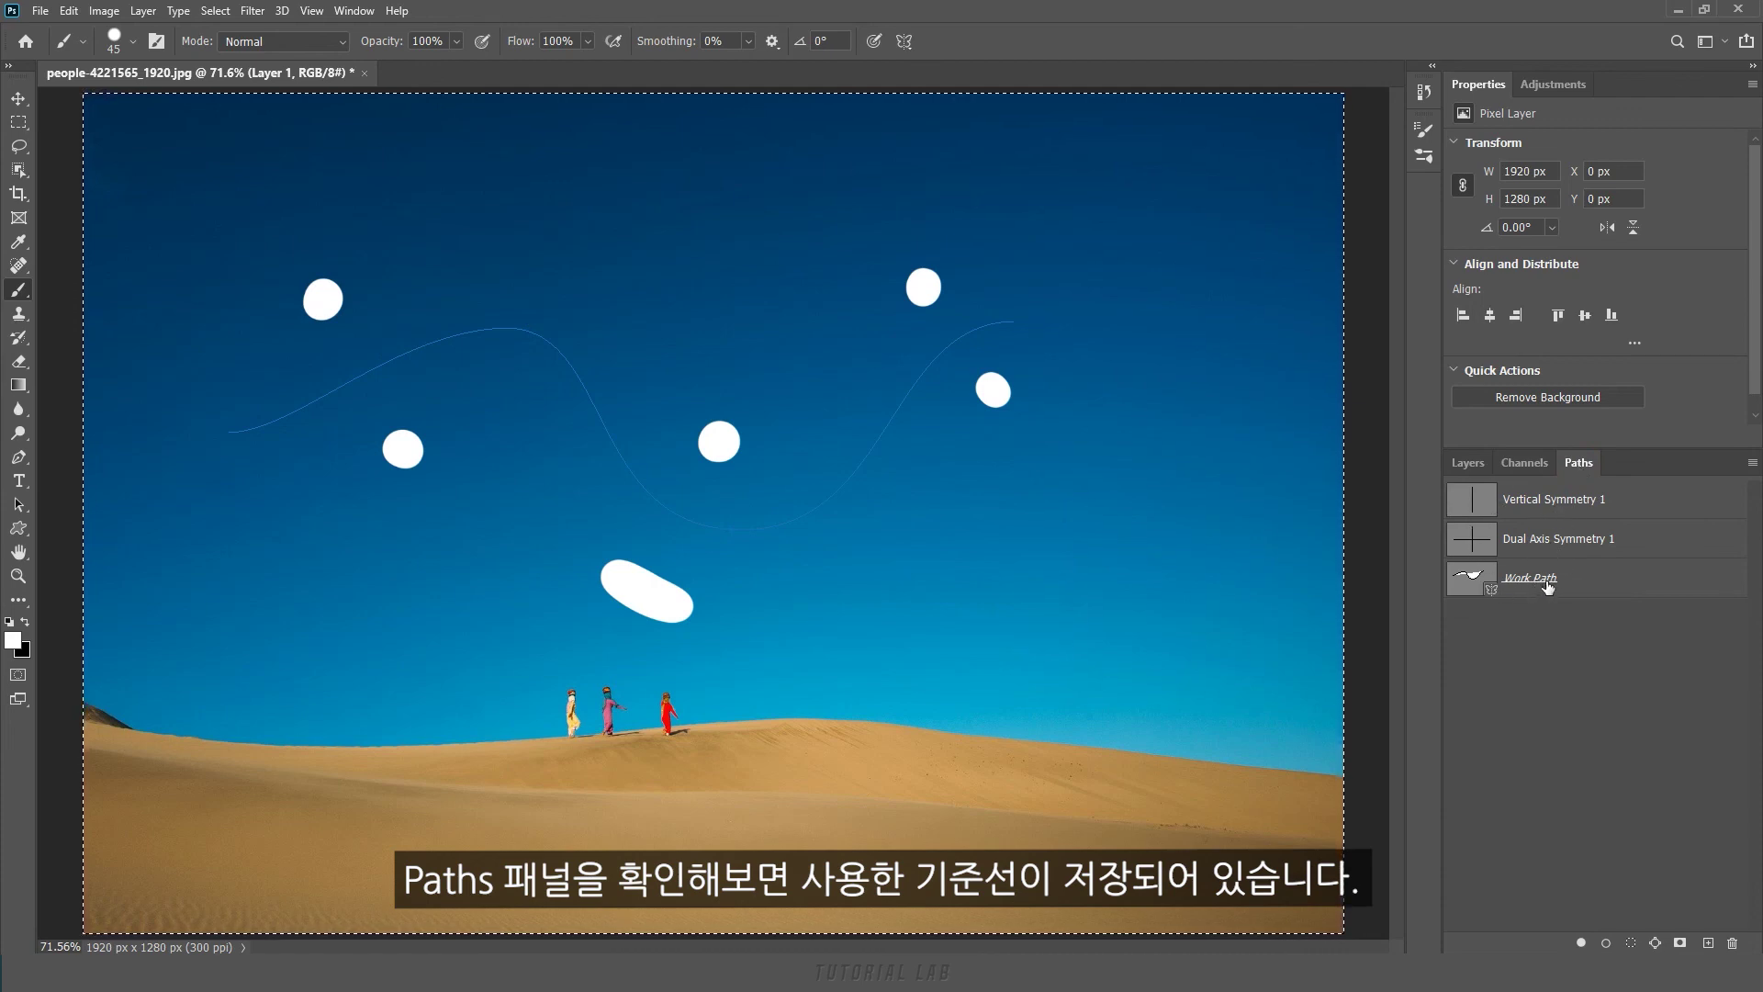
left_click(1471, 461)
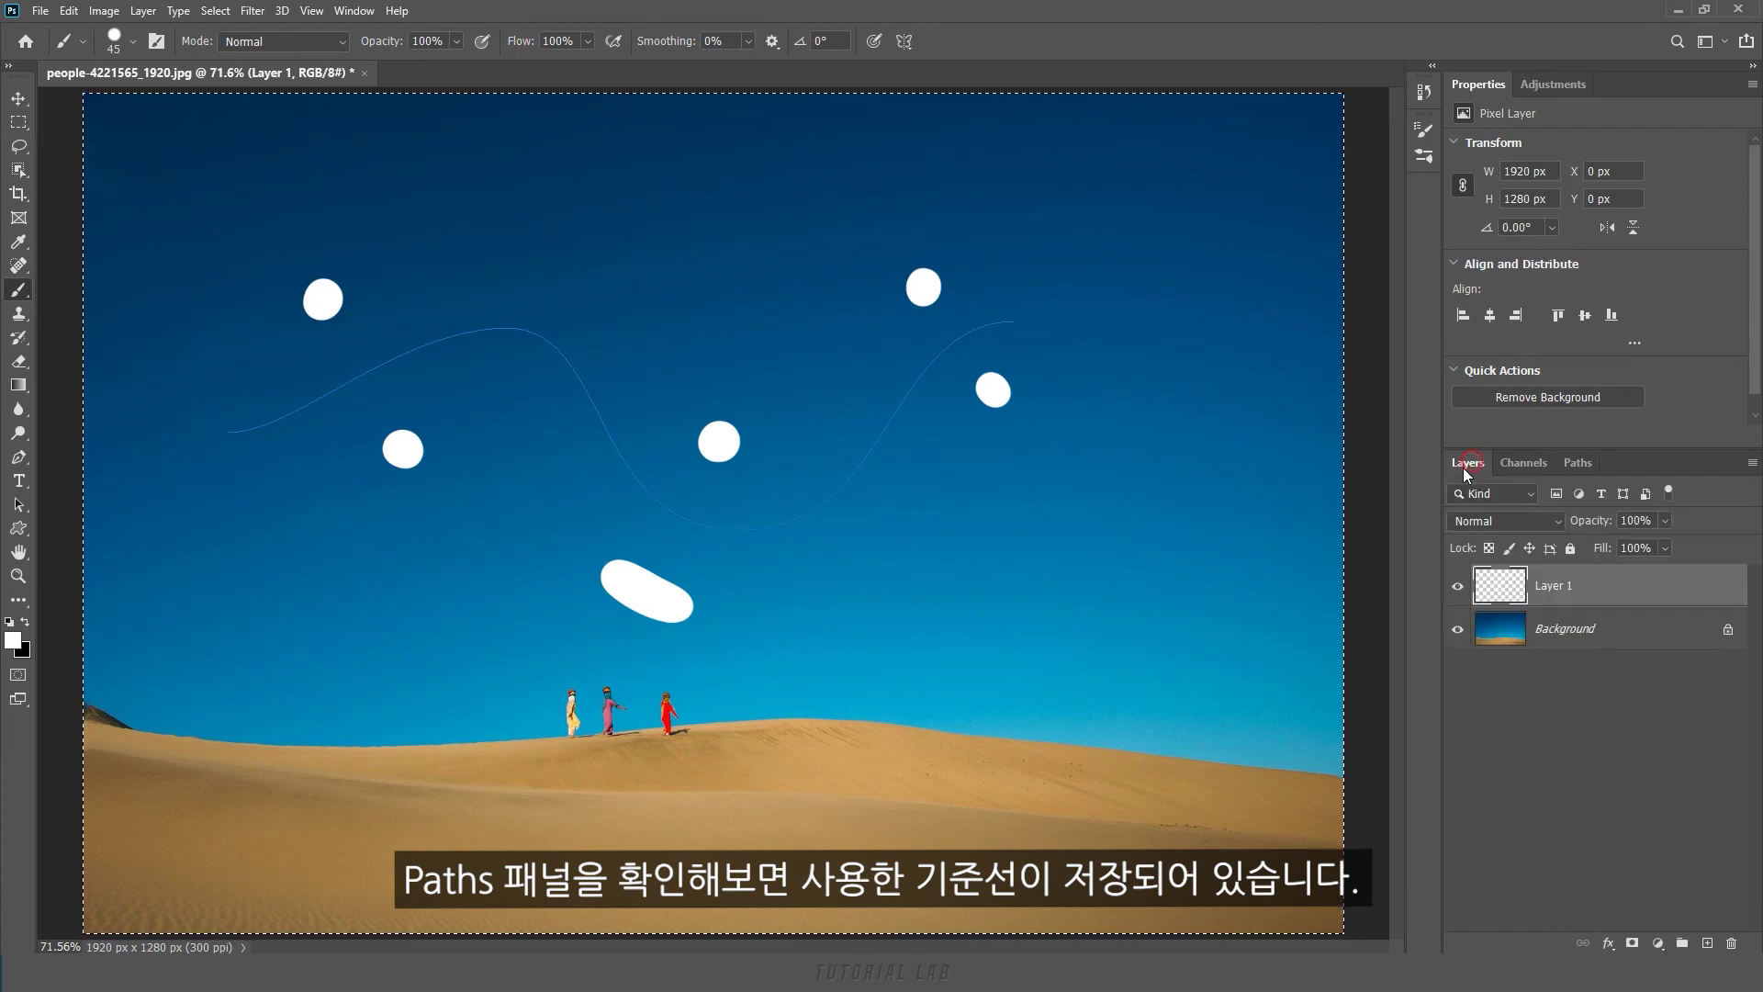
Step: Set Symmetry Off and erase the painted dots from Layer 1
left_click(902, 41)
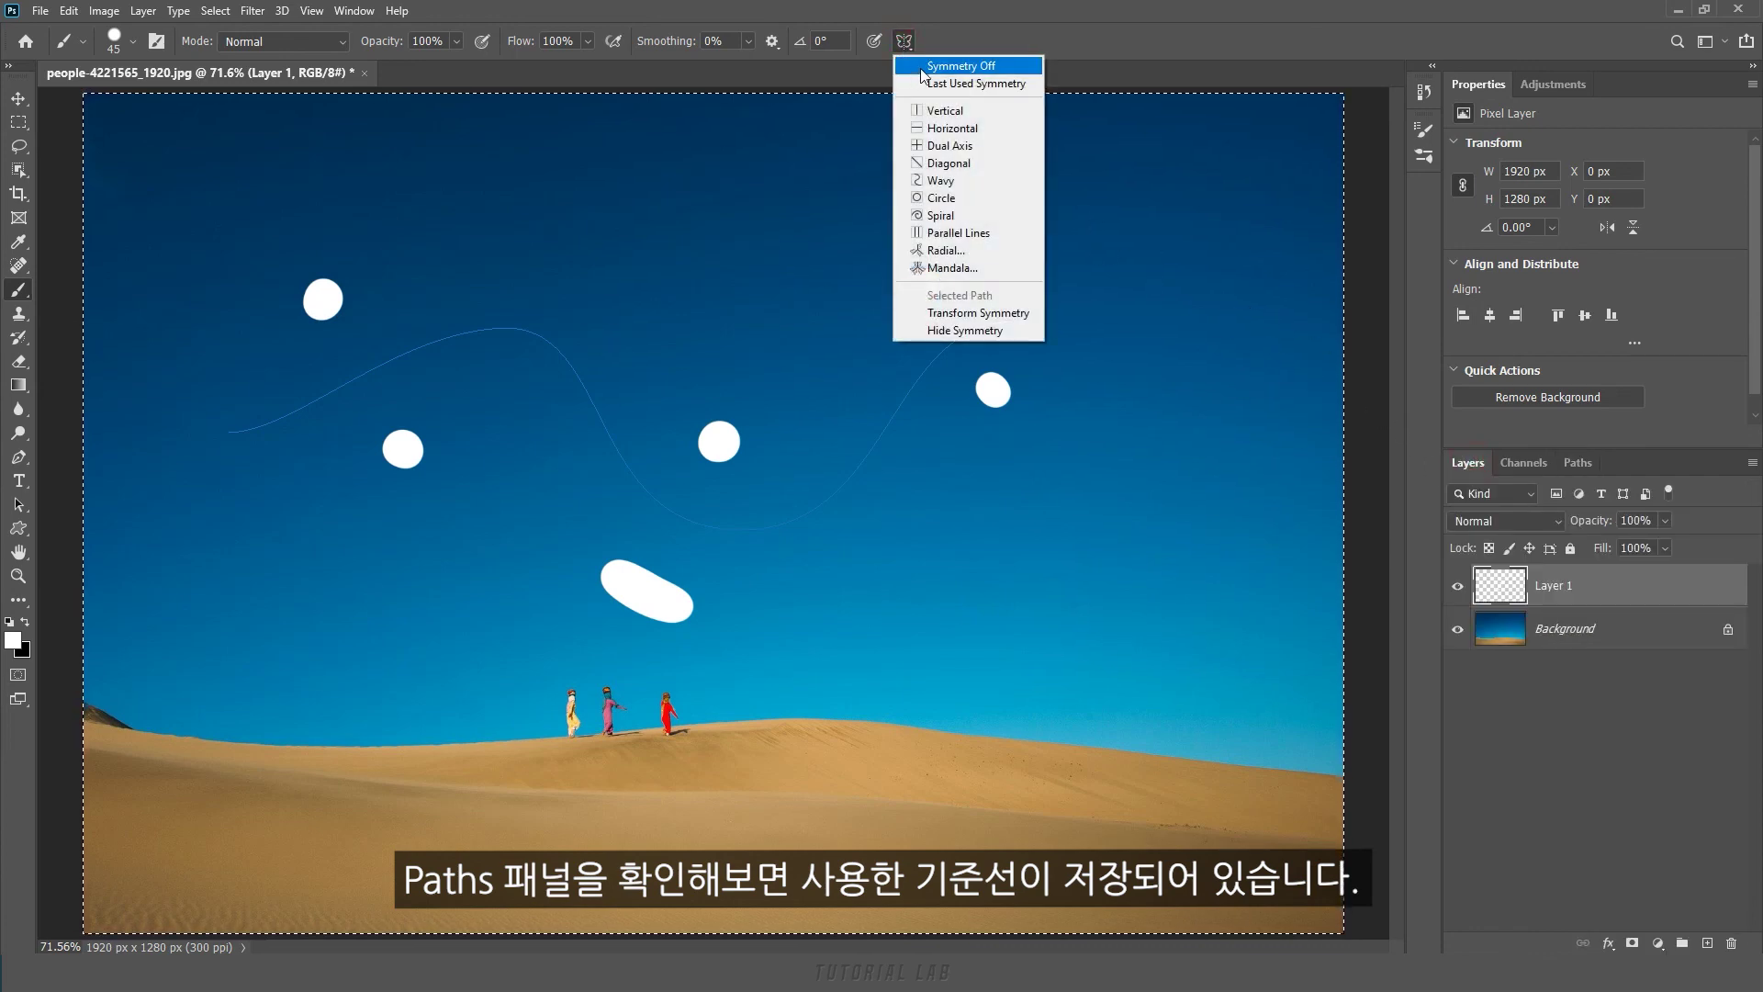
left_click(977, 67)
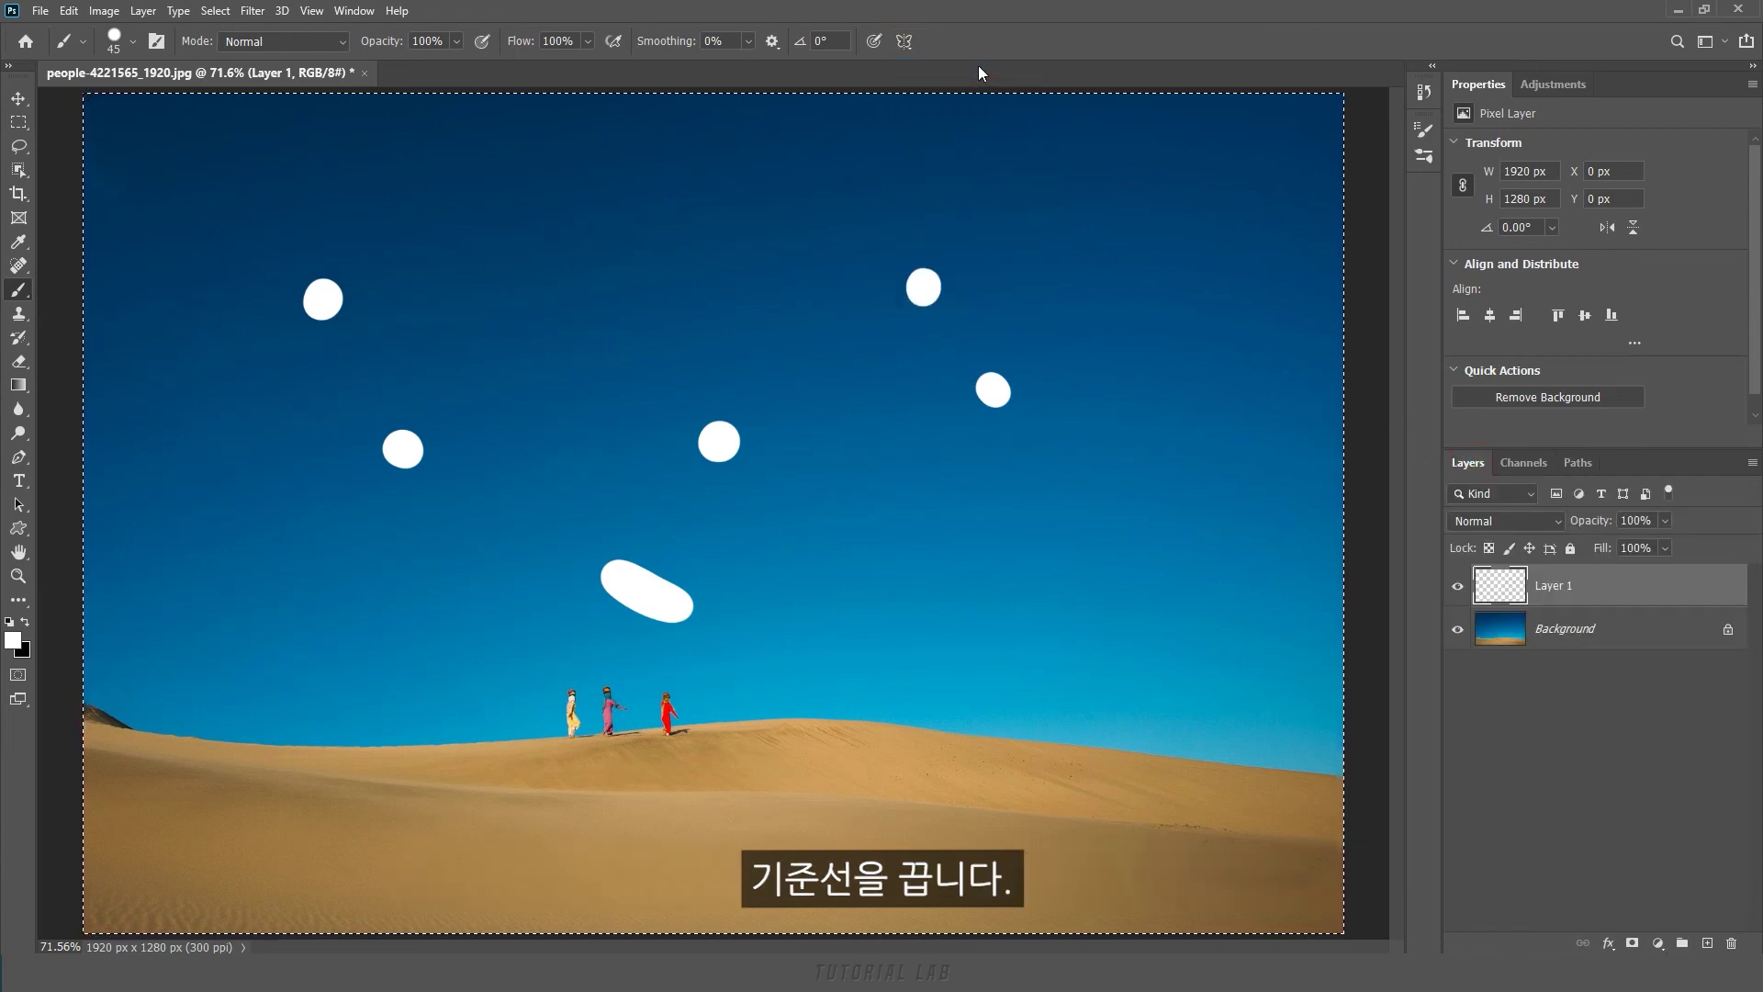
key("Delete")
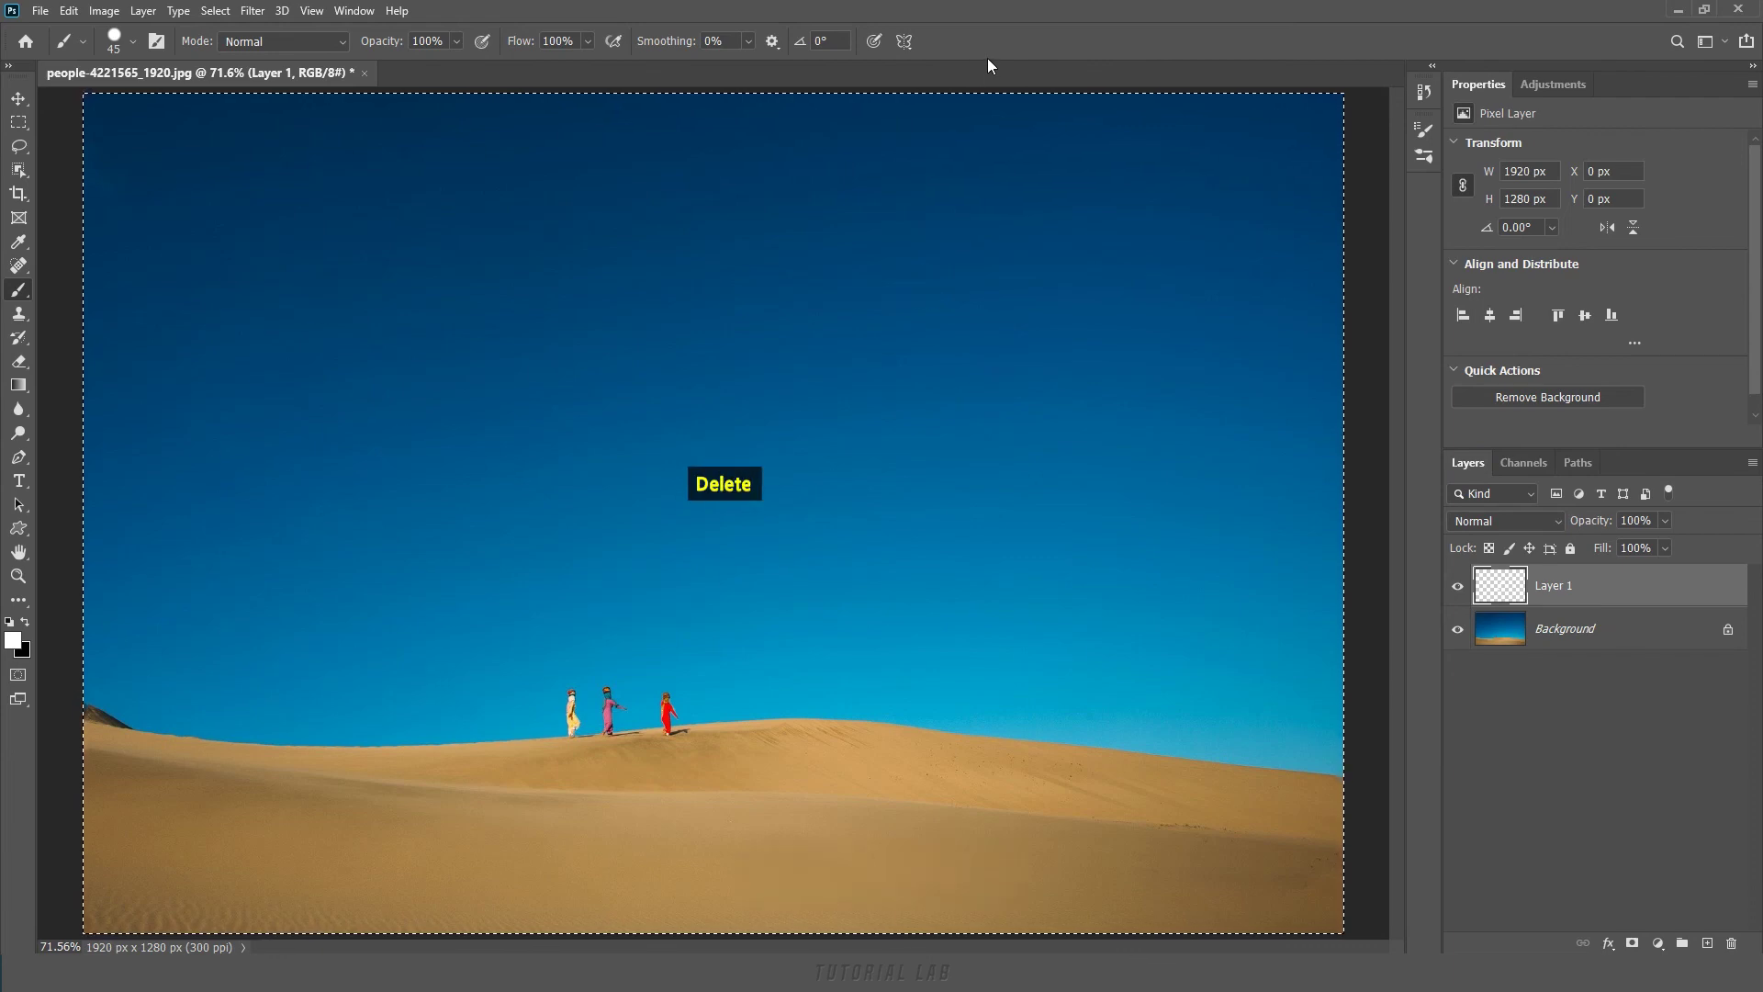